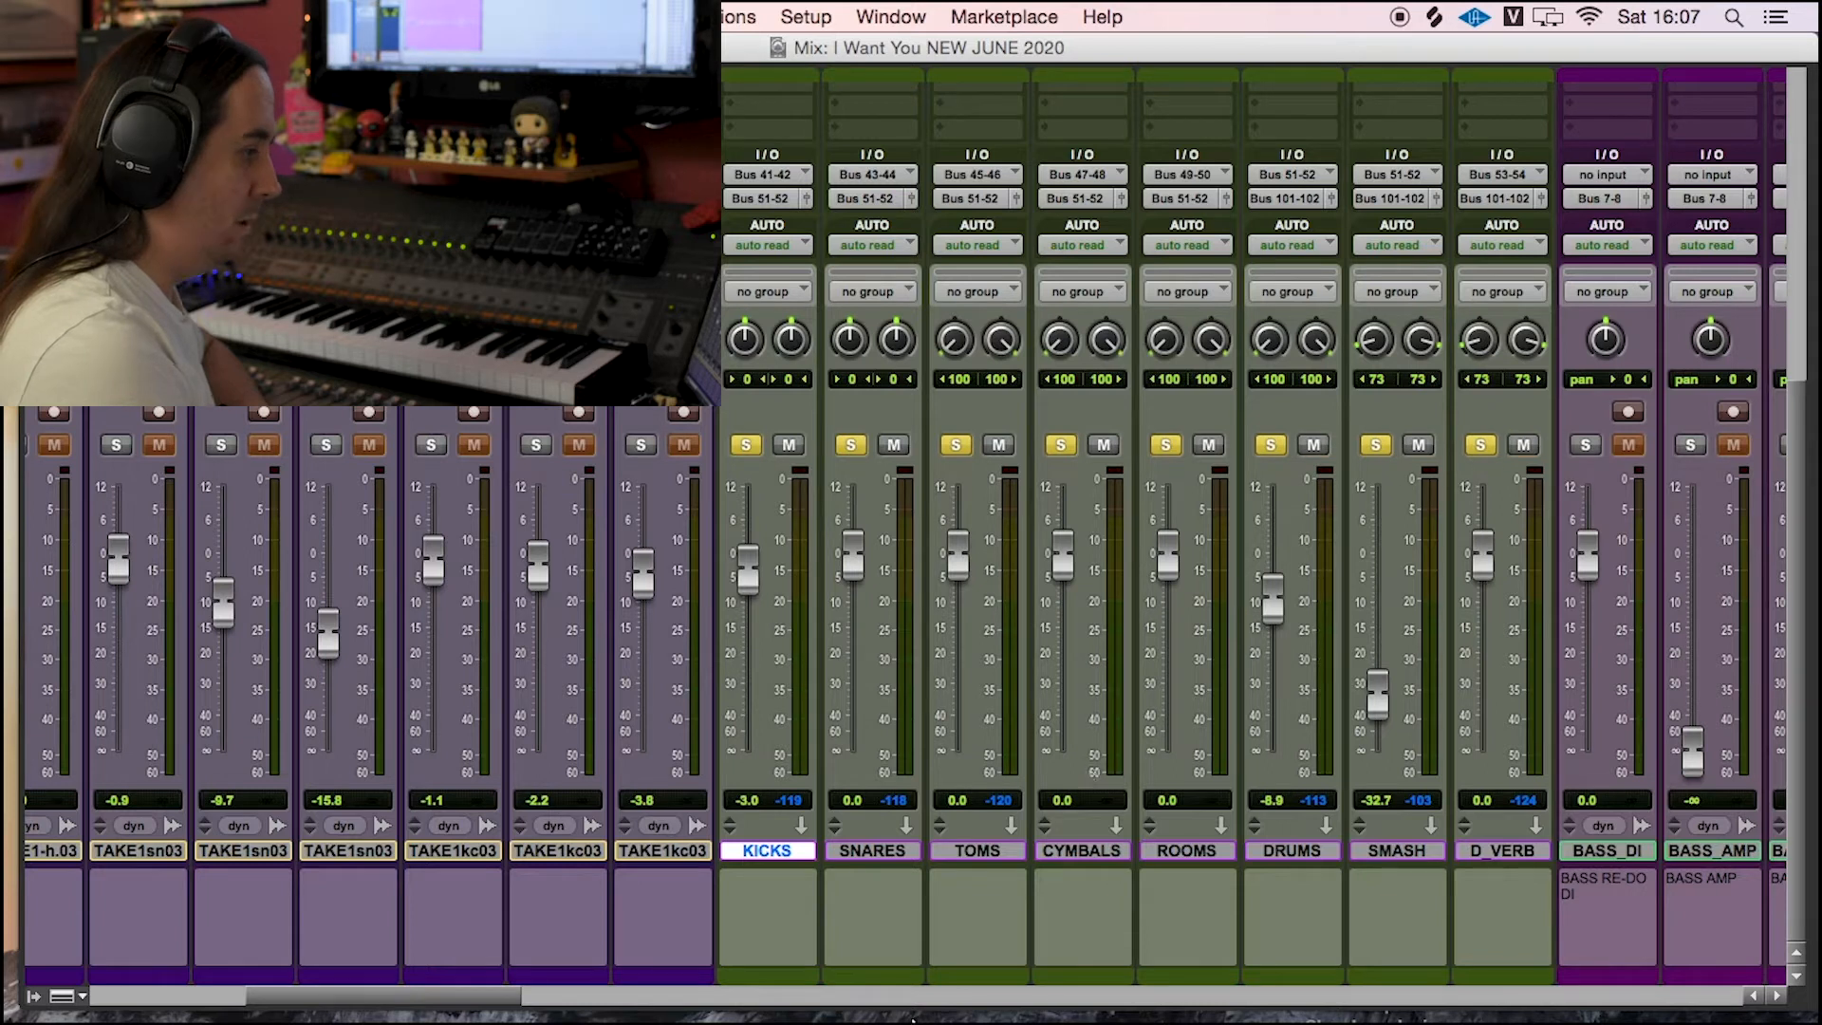
# Step: Solo all the individual drum tracks from TA1117603 through the last TAKE1kc03 and play back the drums
pyautogui.click(685, 858)
pyautogui.moveTo(496, 993); pyautogui.dragTo(197, 992)
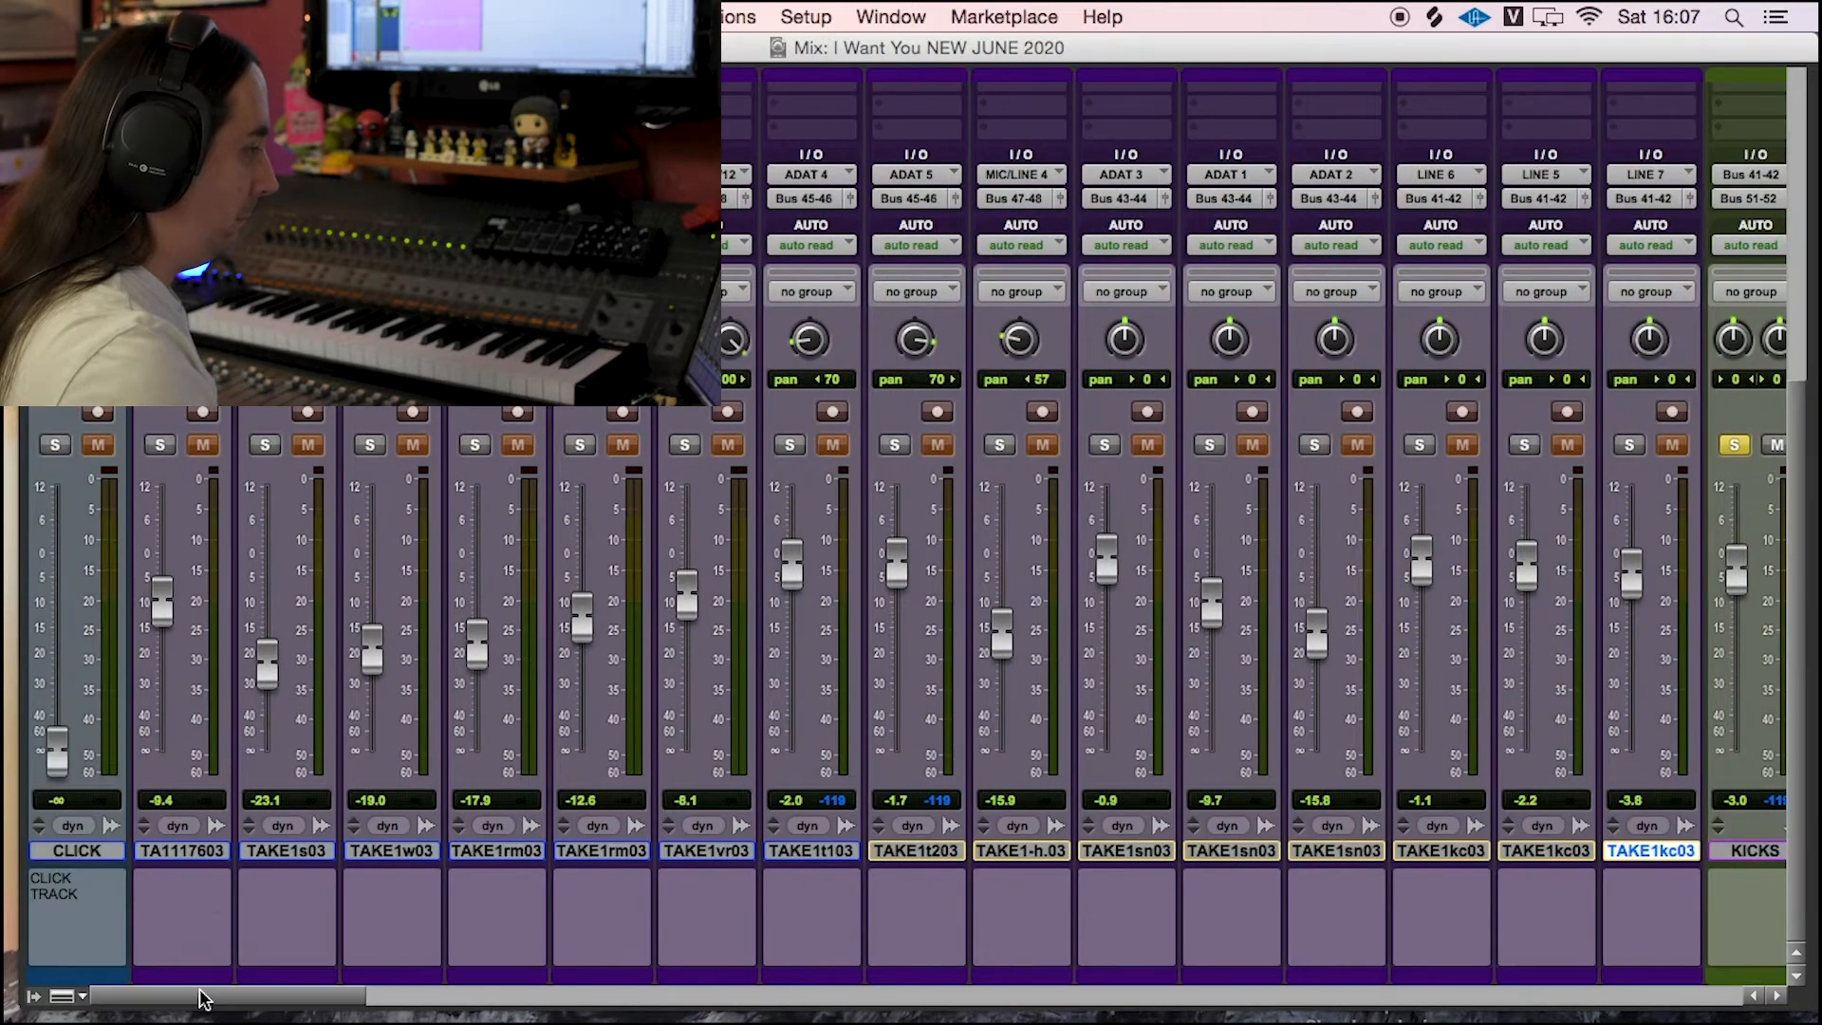
pyautogui.keyDown('shift'); pyautogui.click(187, 857); pyautogui.keyUp('shift')
pyautogui.click(160, 446)
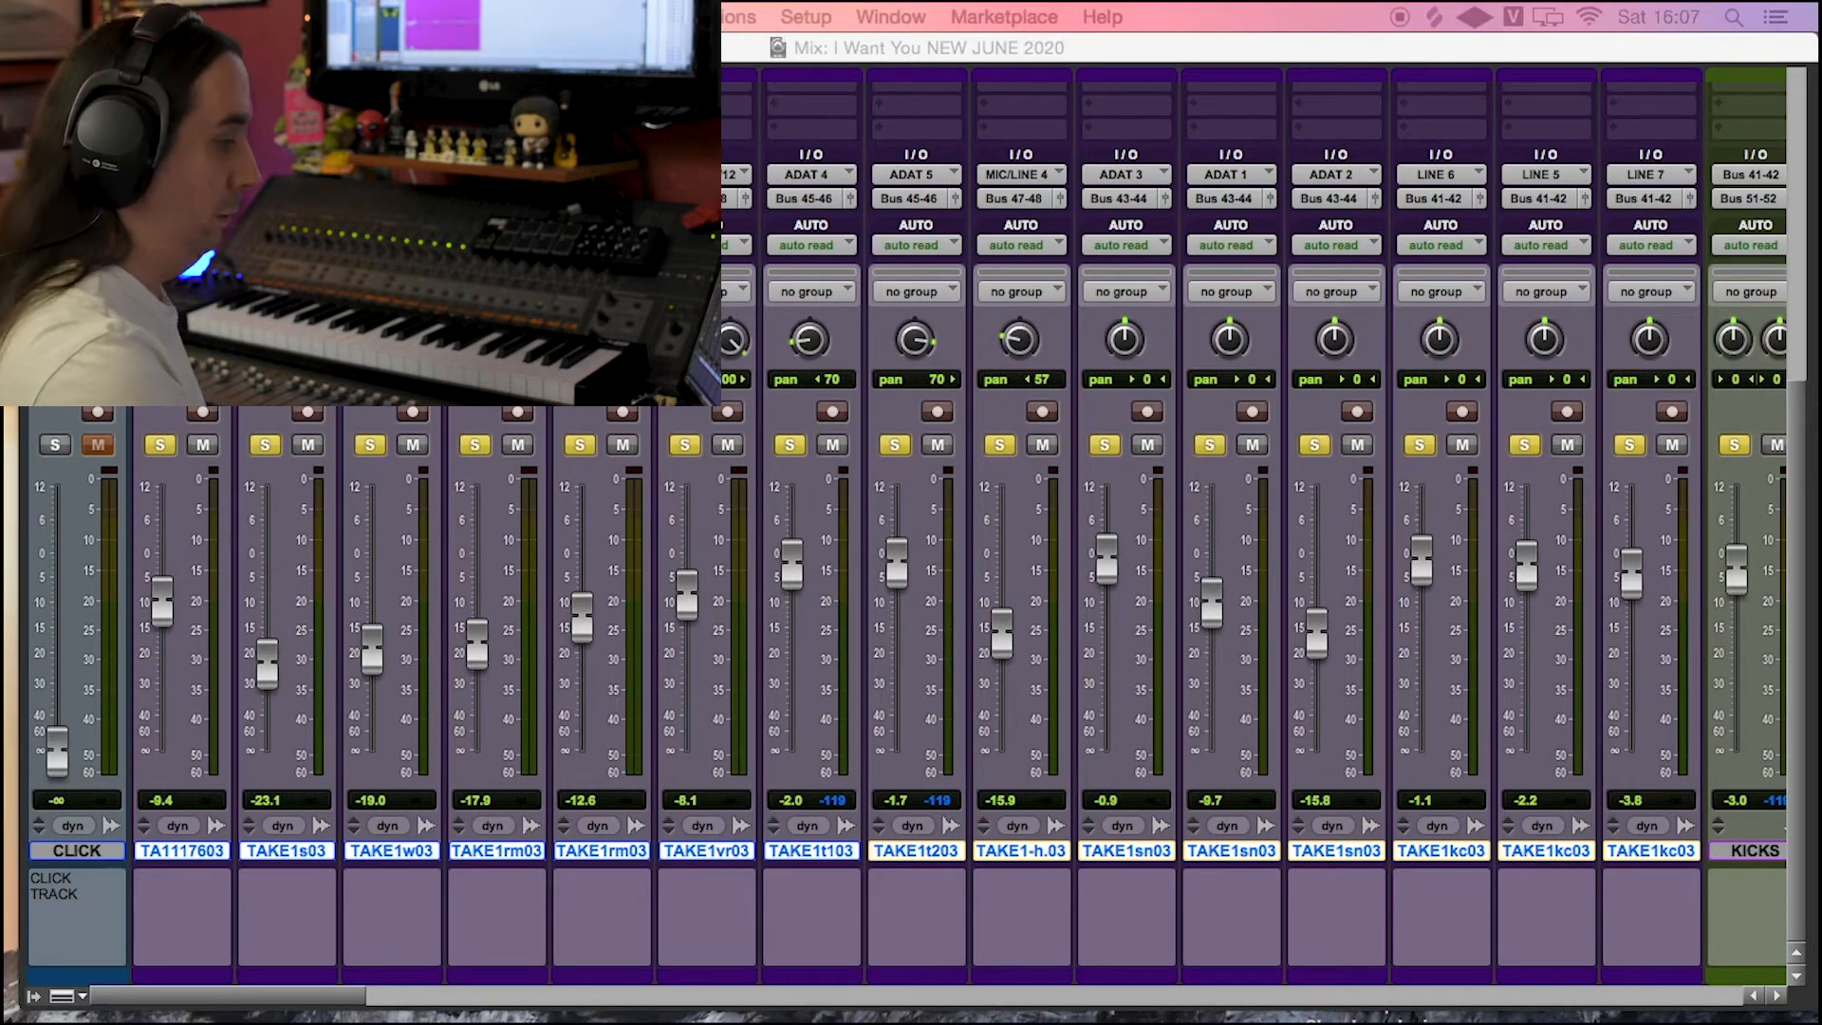
pyautogui.press('space')
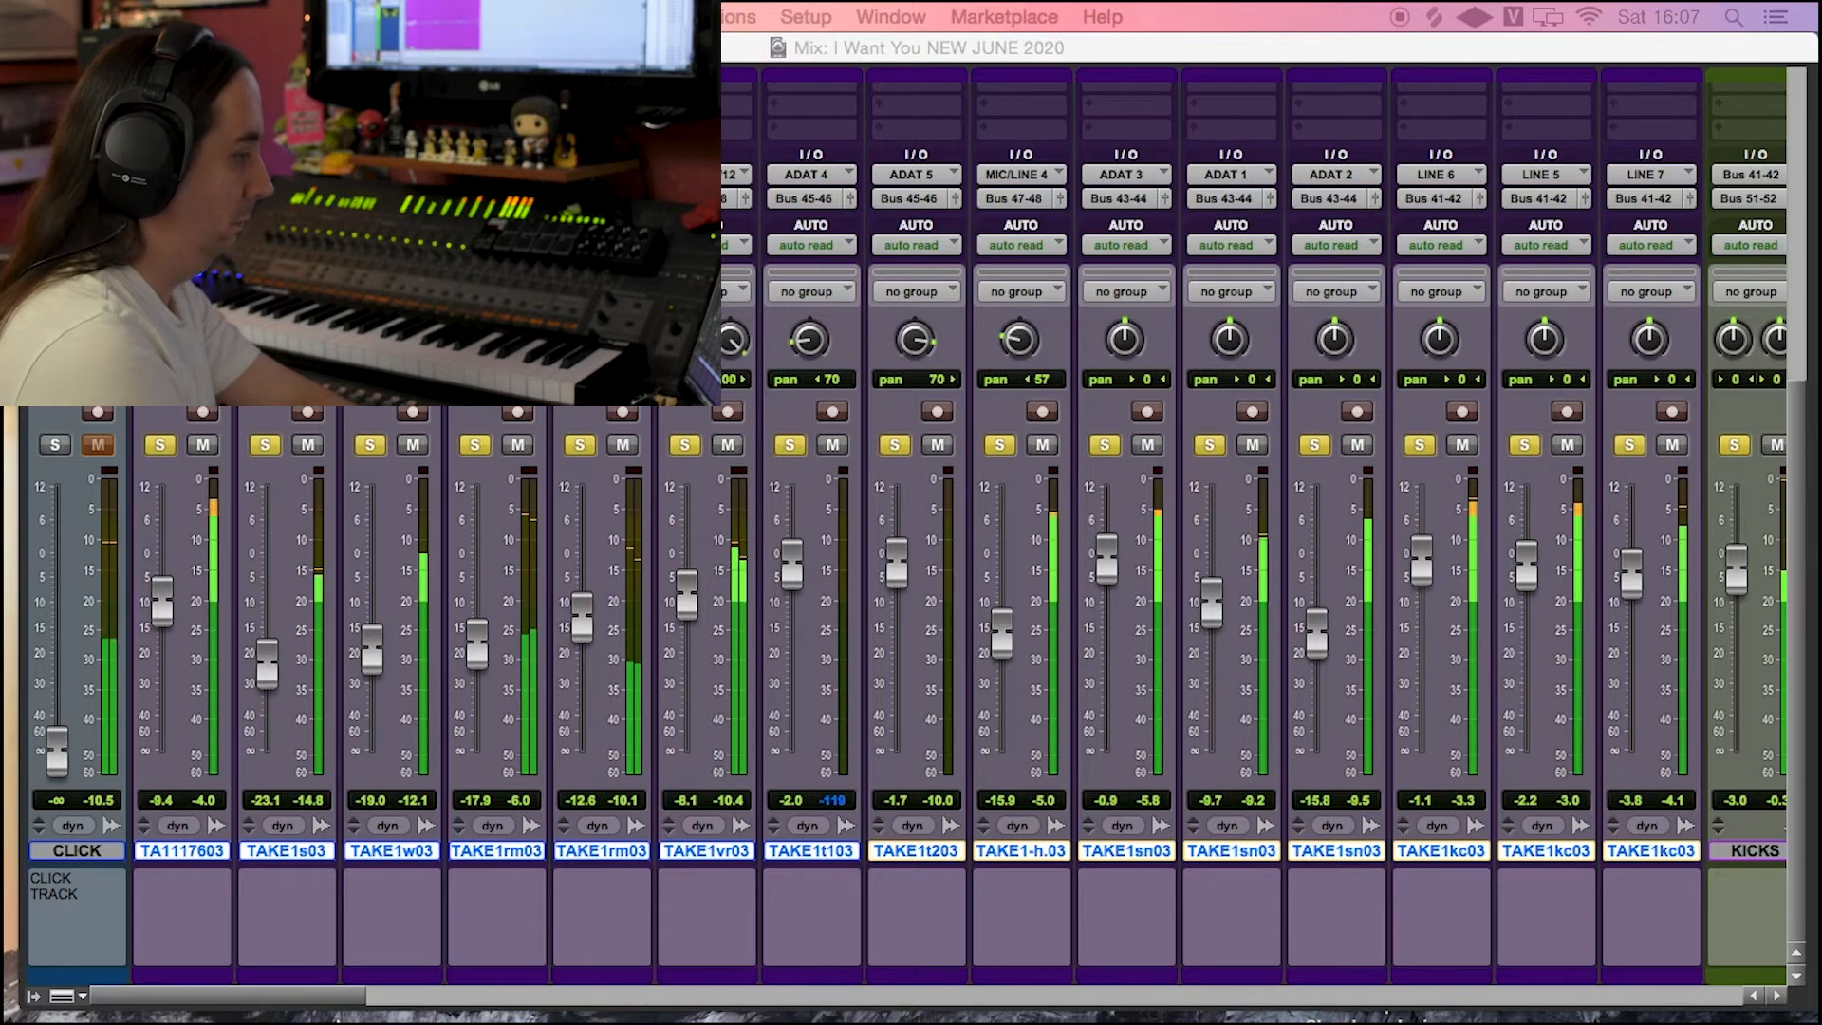
# Step: Solo BASS_DI, BASS_AMP, BASS_DIRT and BASS_SUB alongside the drums and play back the combination
pyautogui.moveTo(290, 1004); pyautogui.dragTo(439, 1006)
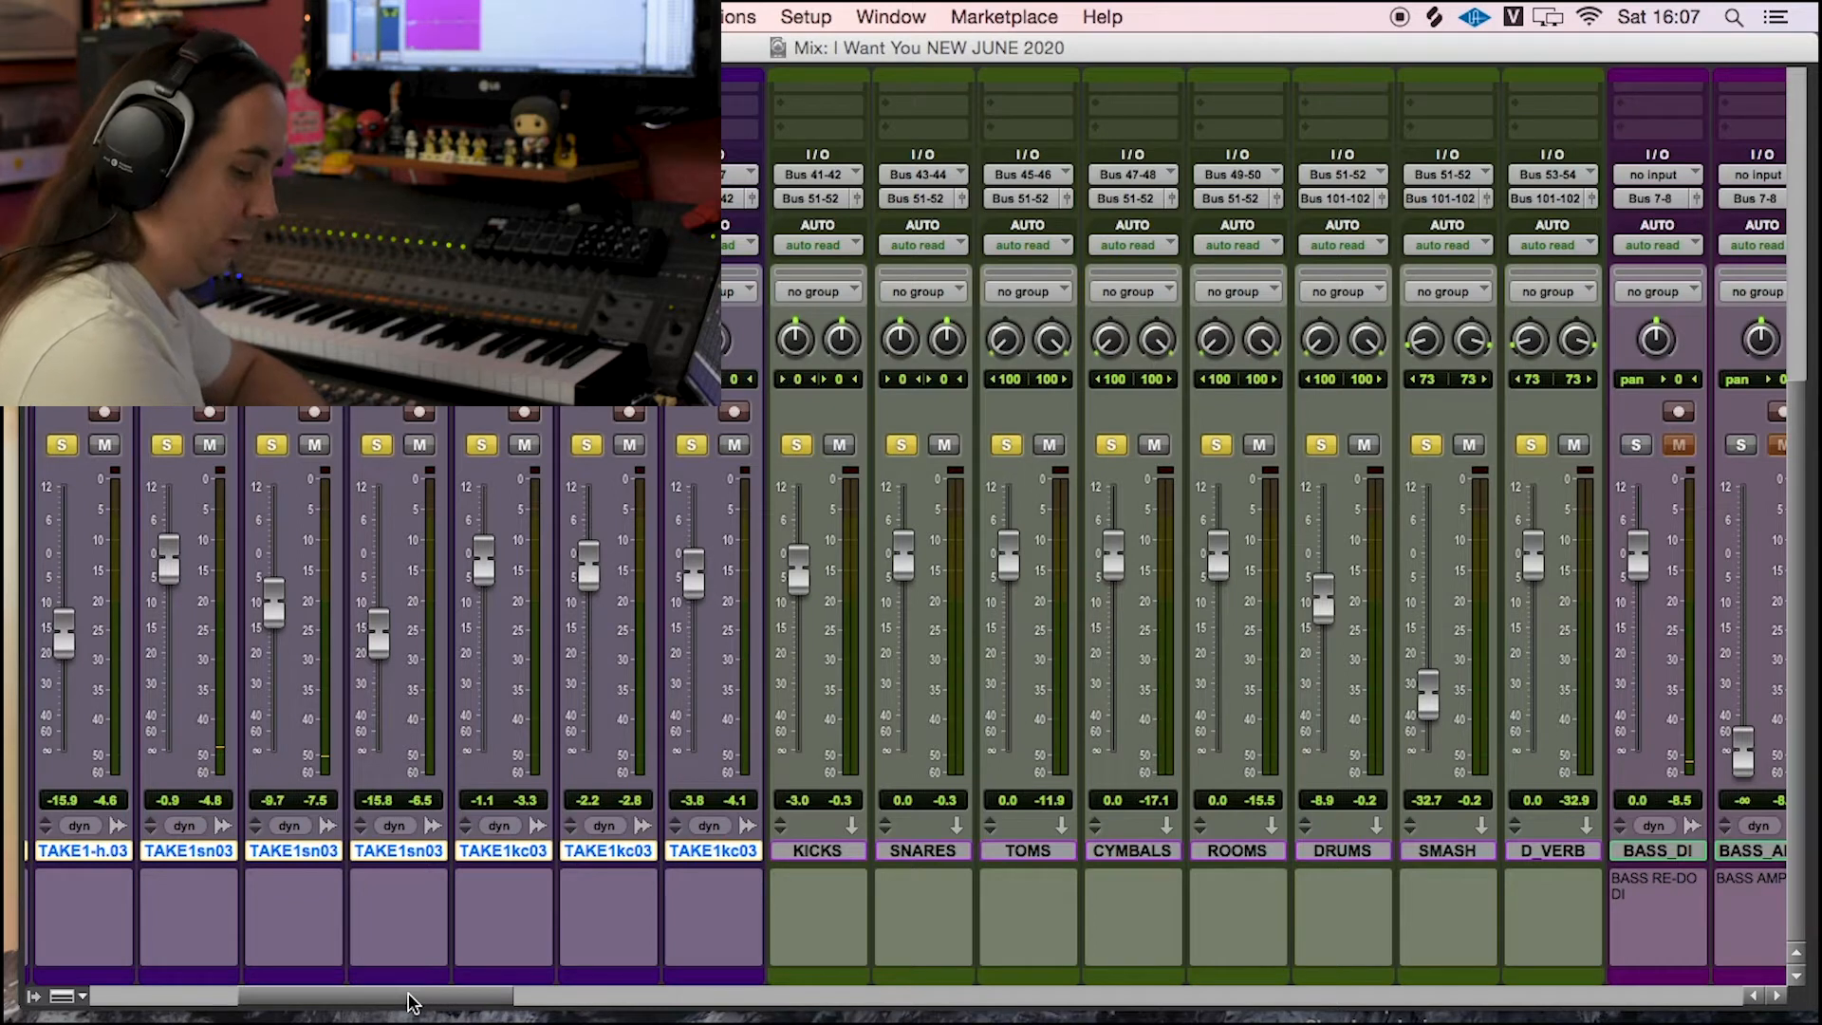
pyautogui.moveTo(410, 1001); pyautogui.dragTo(251, 1004)
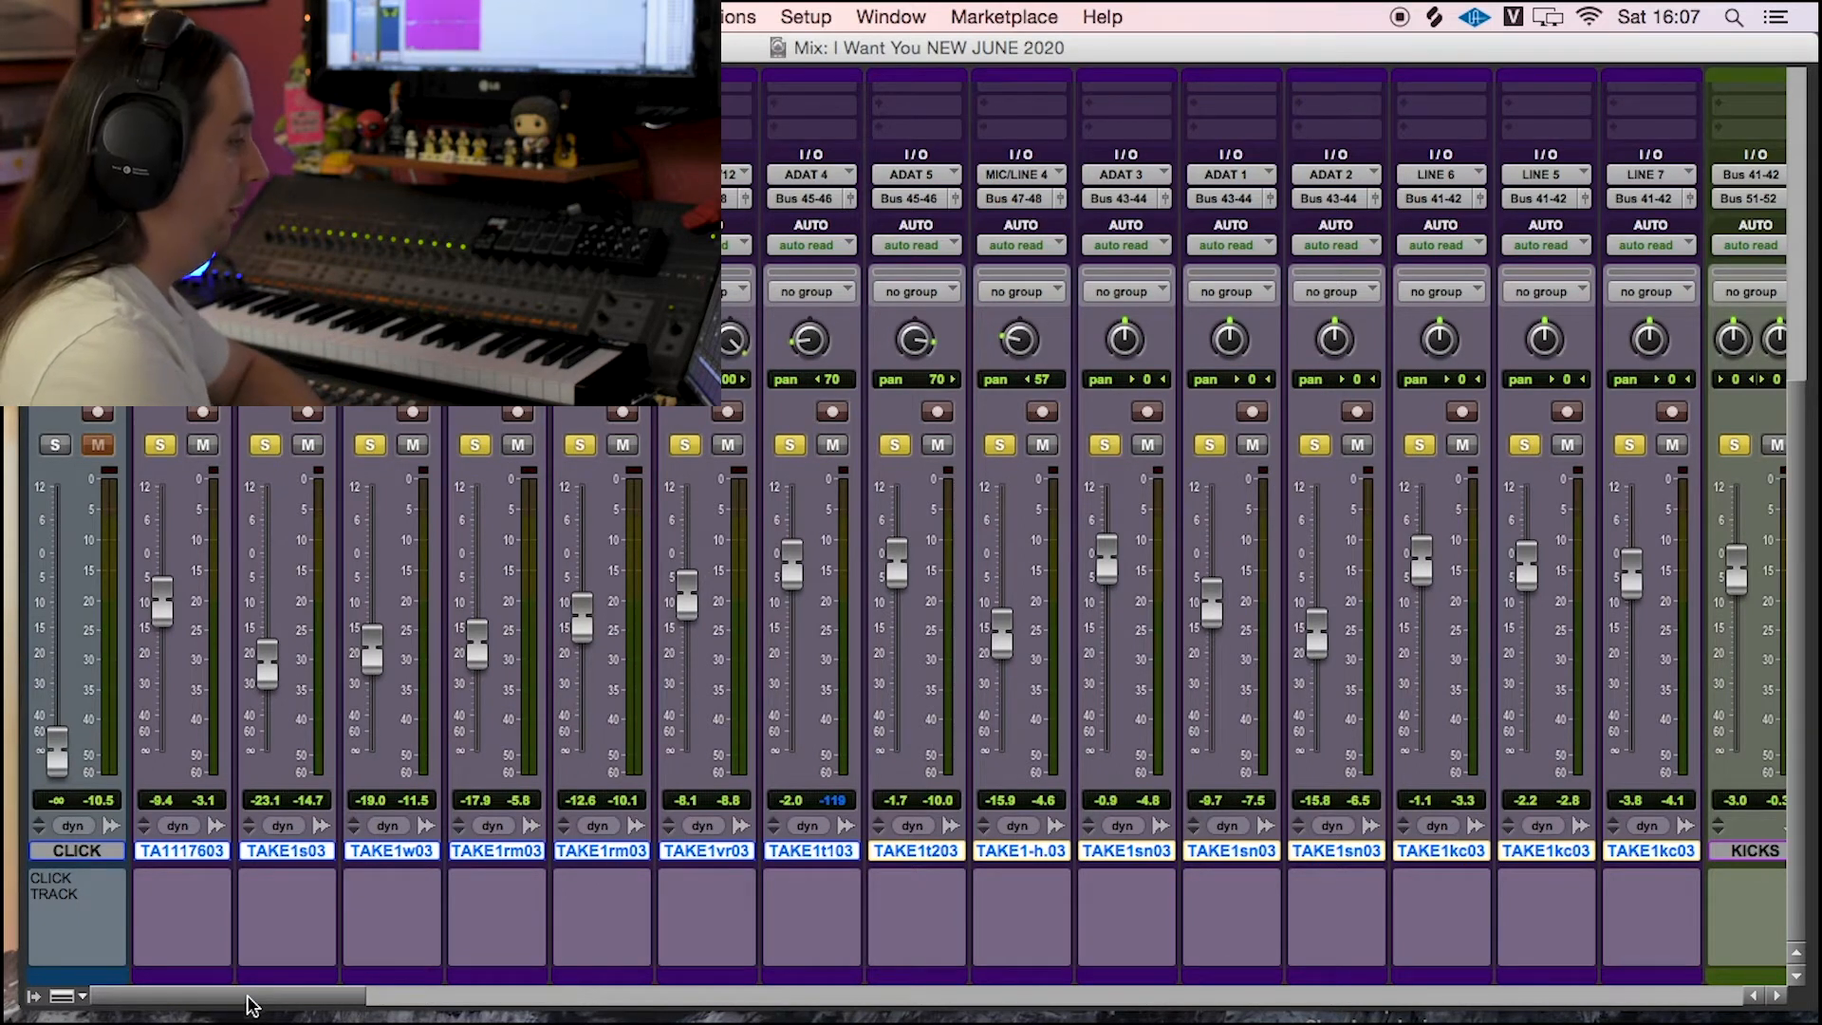
pyautogui.moveTo(248, 996); pyautogui.dragTo(393, 997)
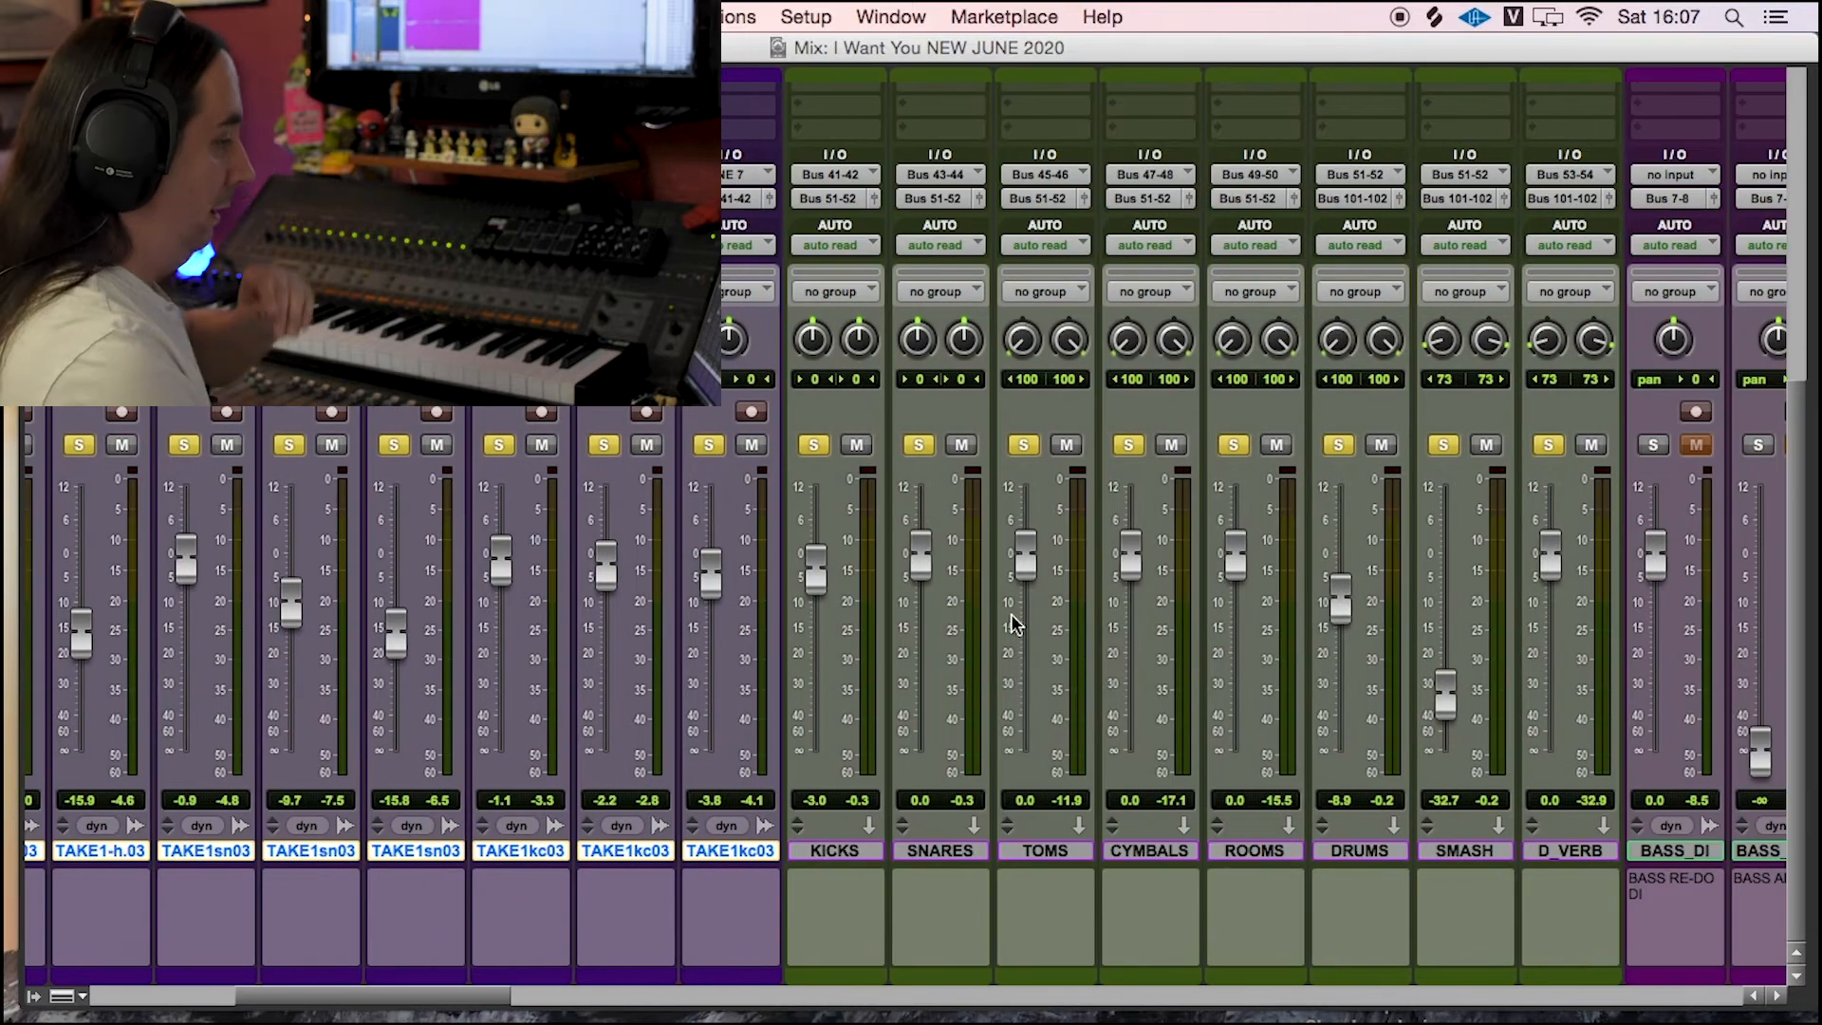
pyautogui.hscroll(10, 1140, 656)
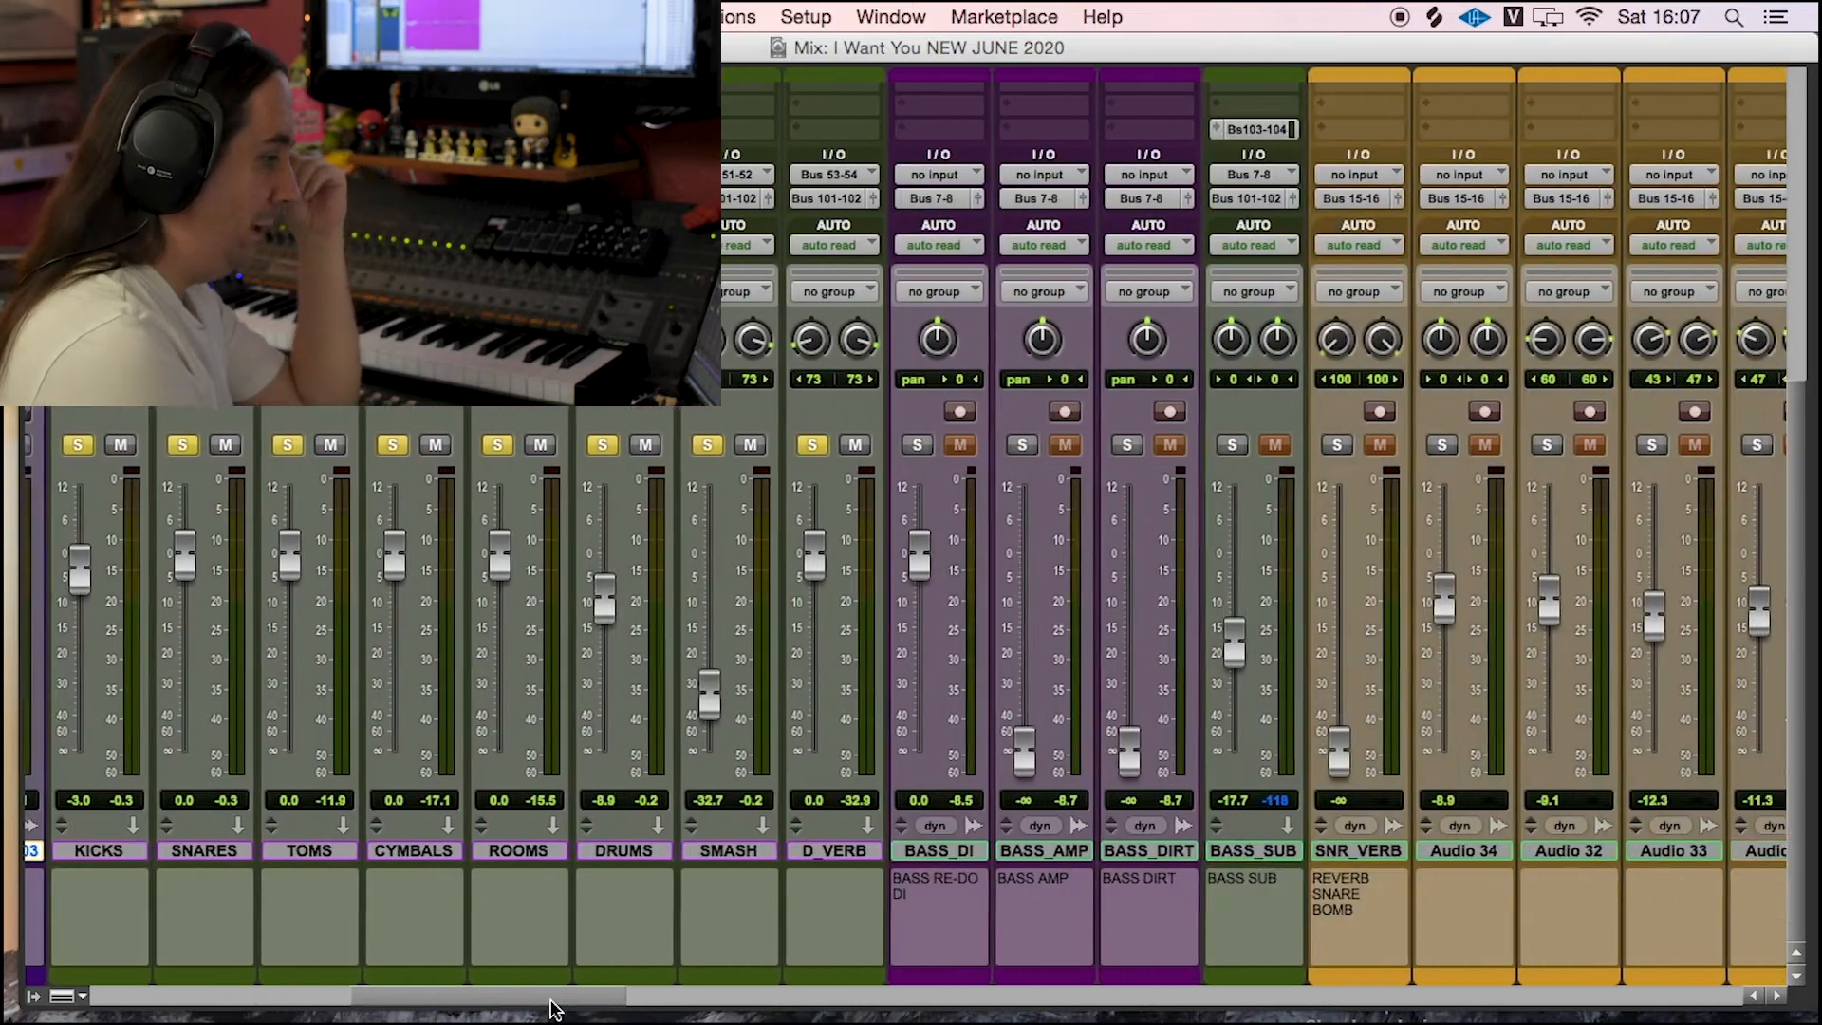
pyautogui.click(900, 444)
pyautogui.click(1004, 444)
pyautogui.click(1109, 444)
pyautogui.click(1215, 444)
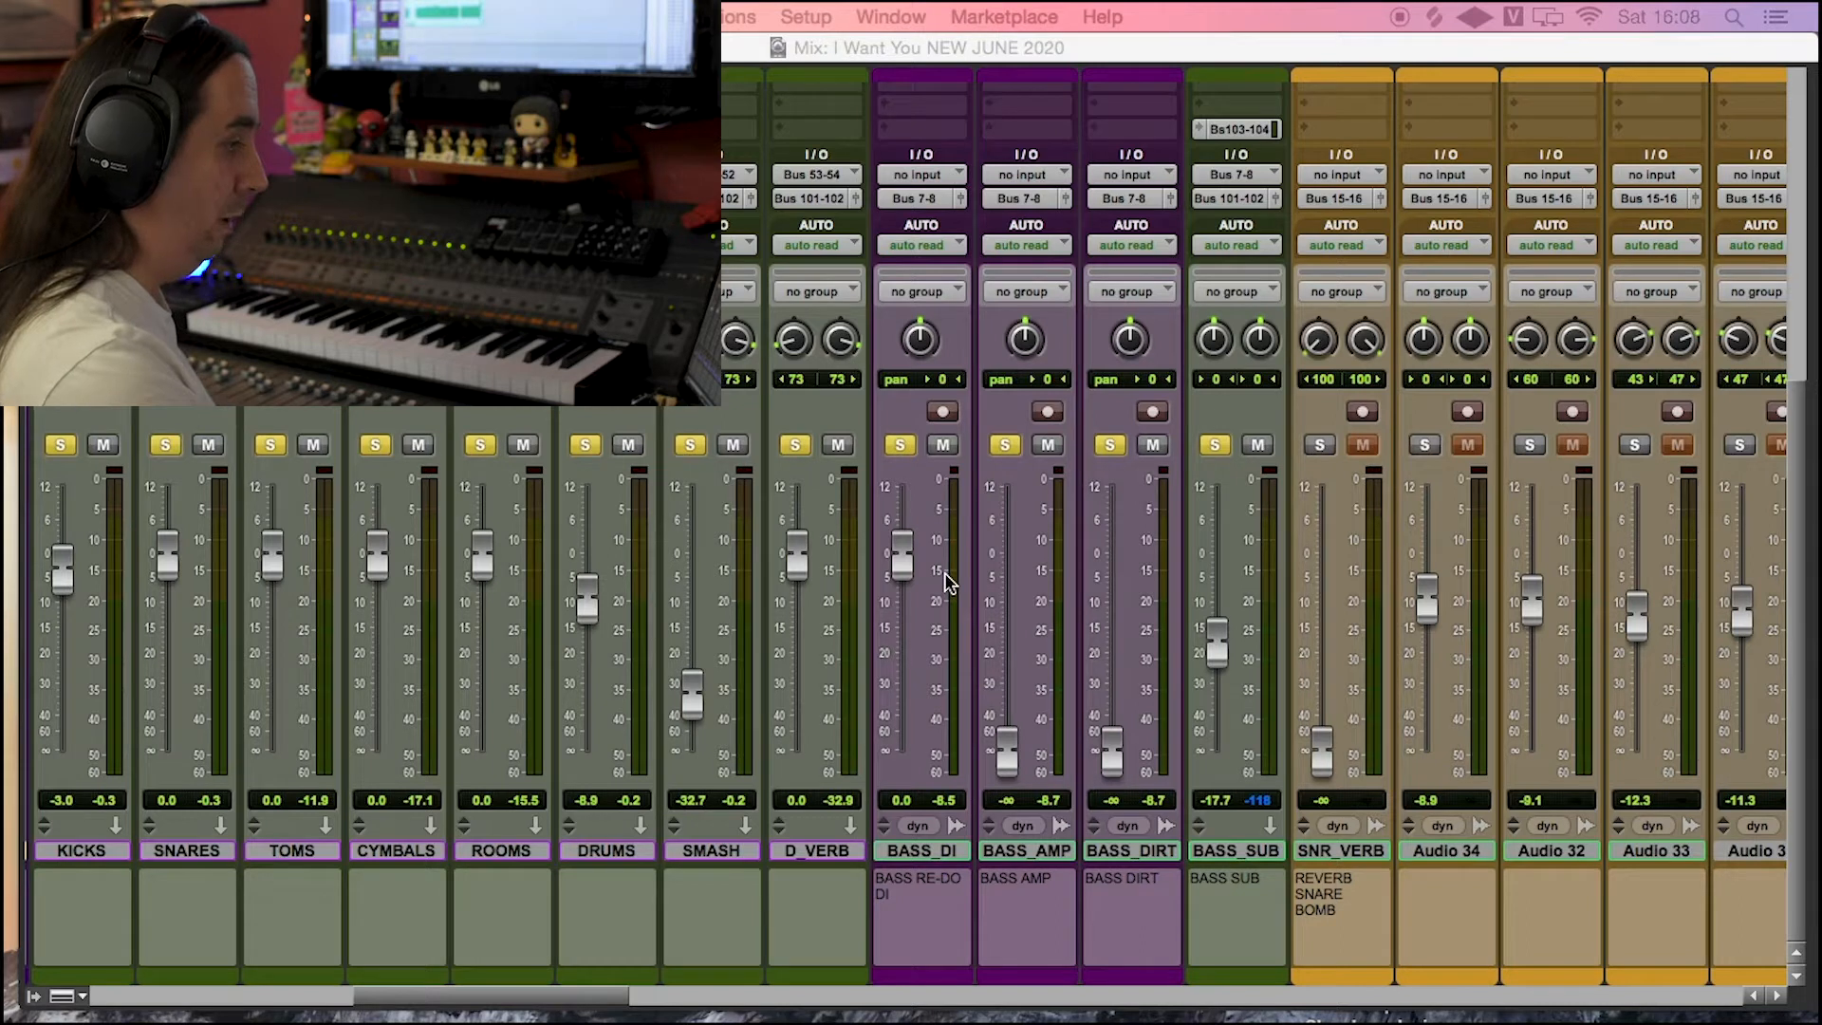
pyautogui.press('space')
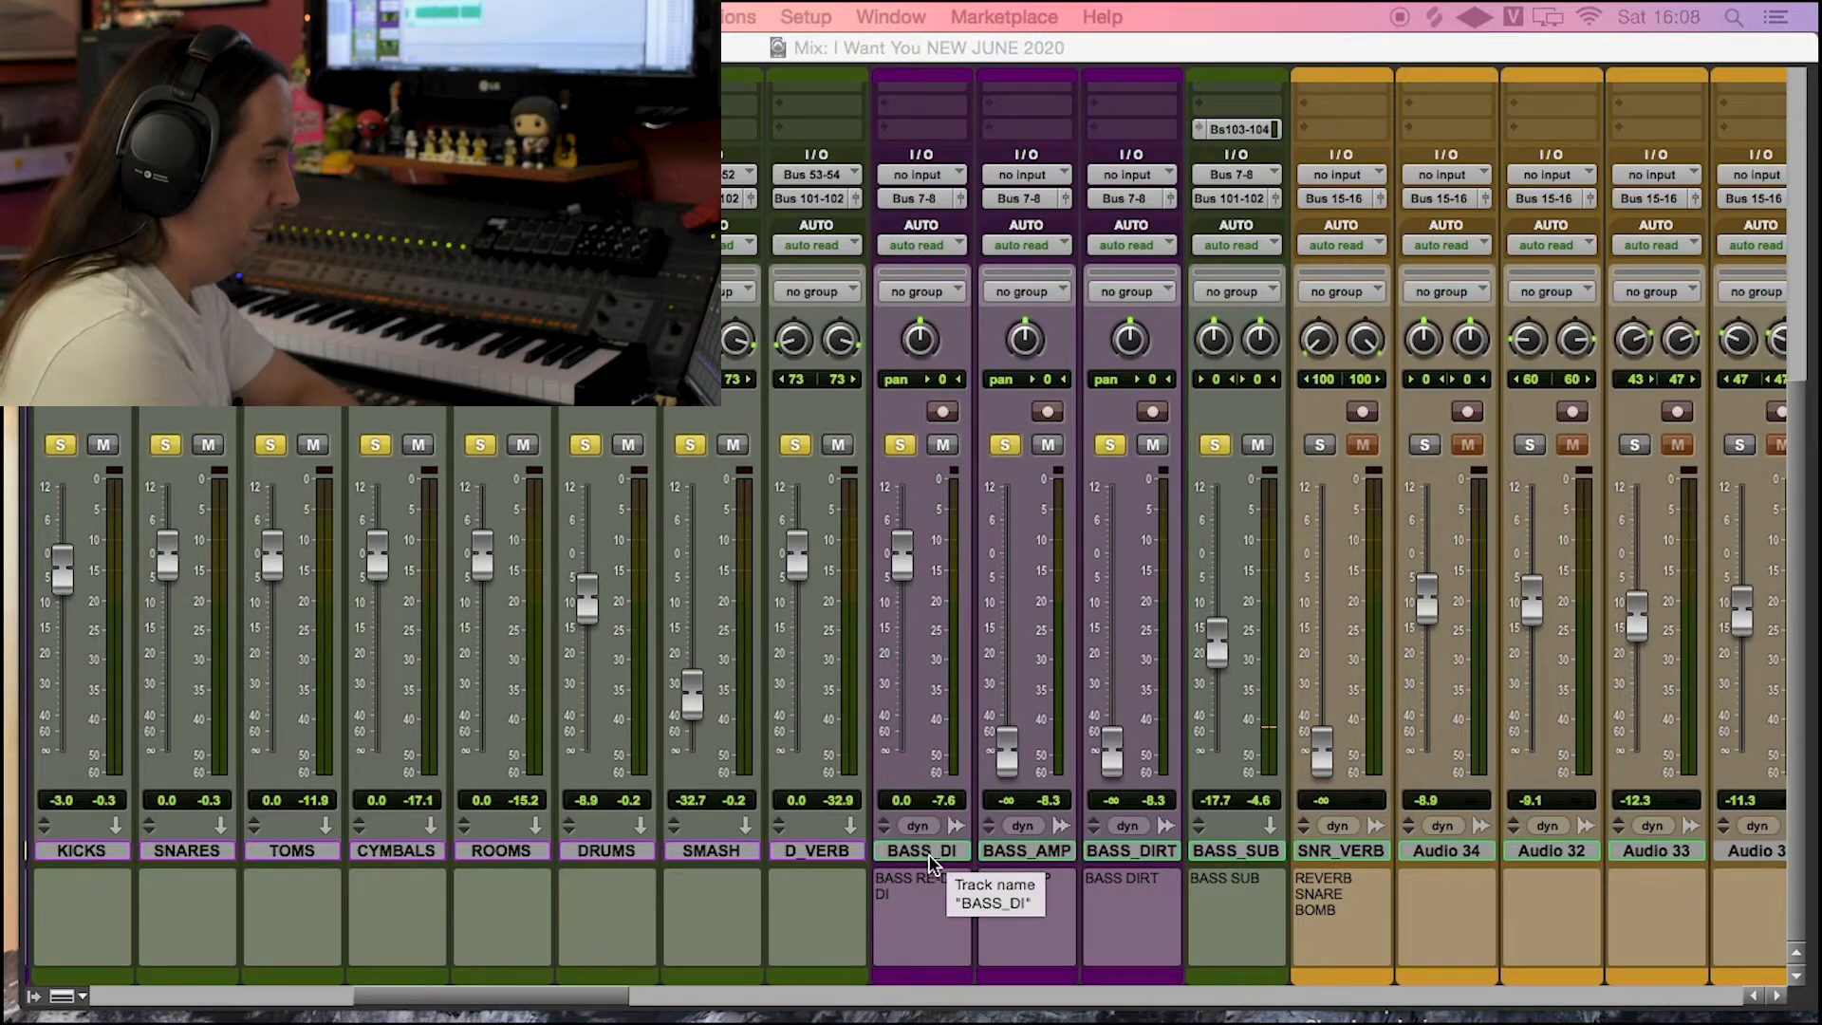
# Step: Go through the BASS_DI, BASS_AMP and BASS_DIRT tracks one by one and check the inserts on the bass channels
pyautogui.click(920, 851)
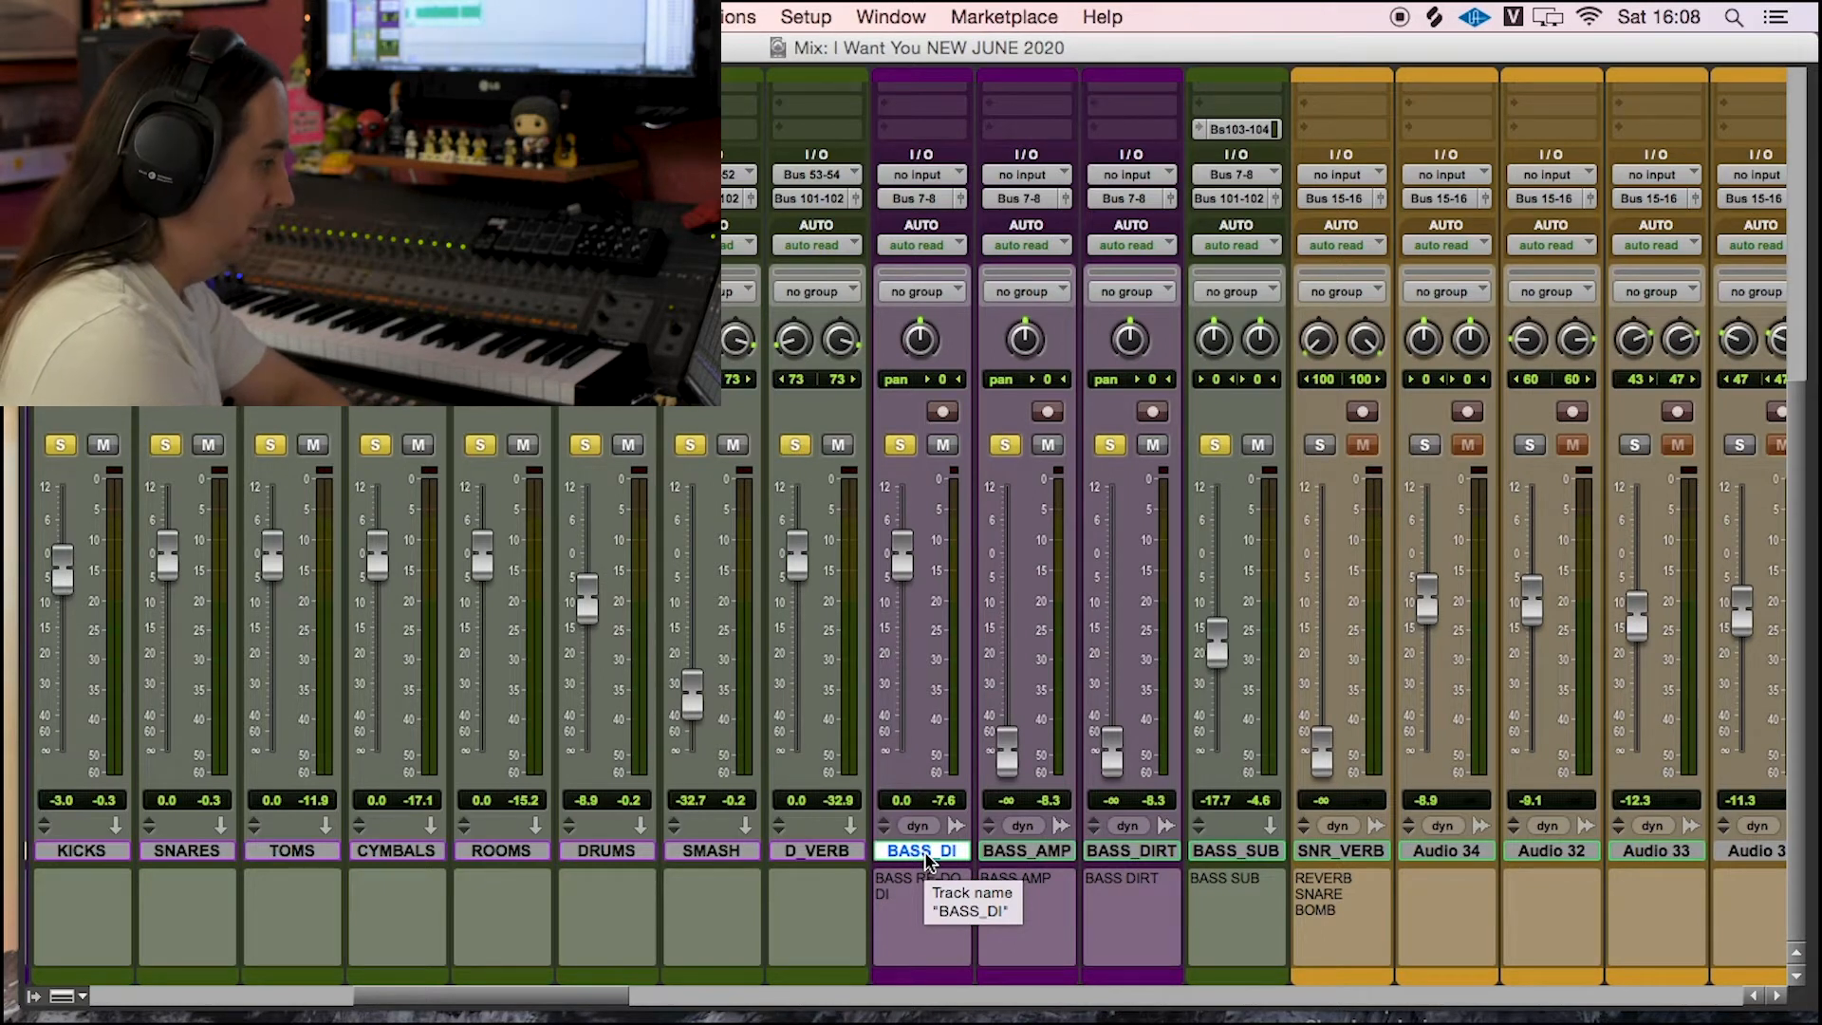
pyautogui.click(1019, 851)
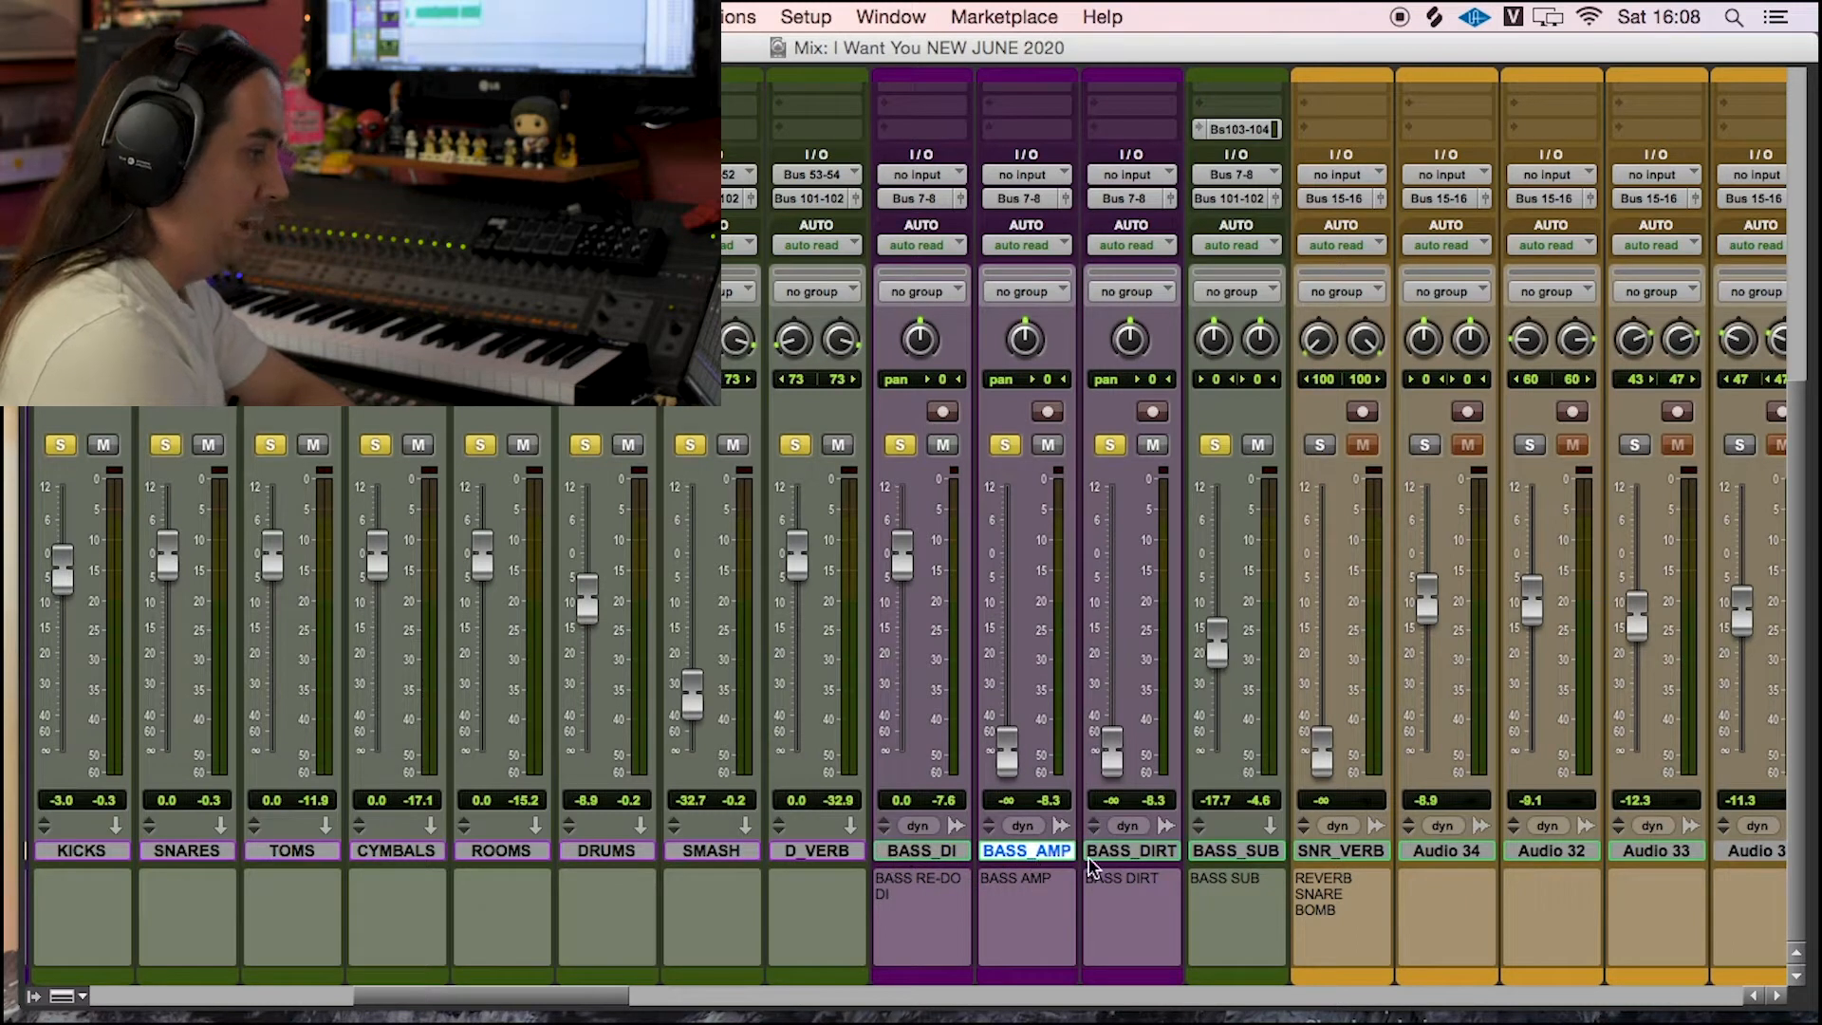
pyautogui.click(1131, 852)
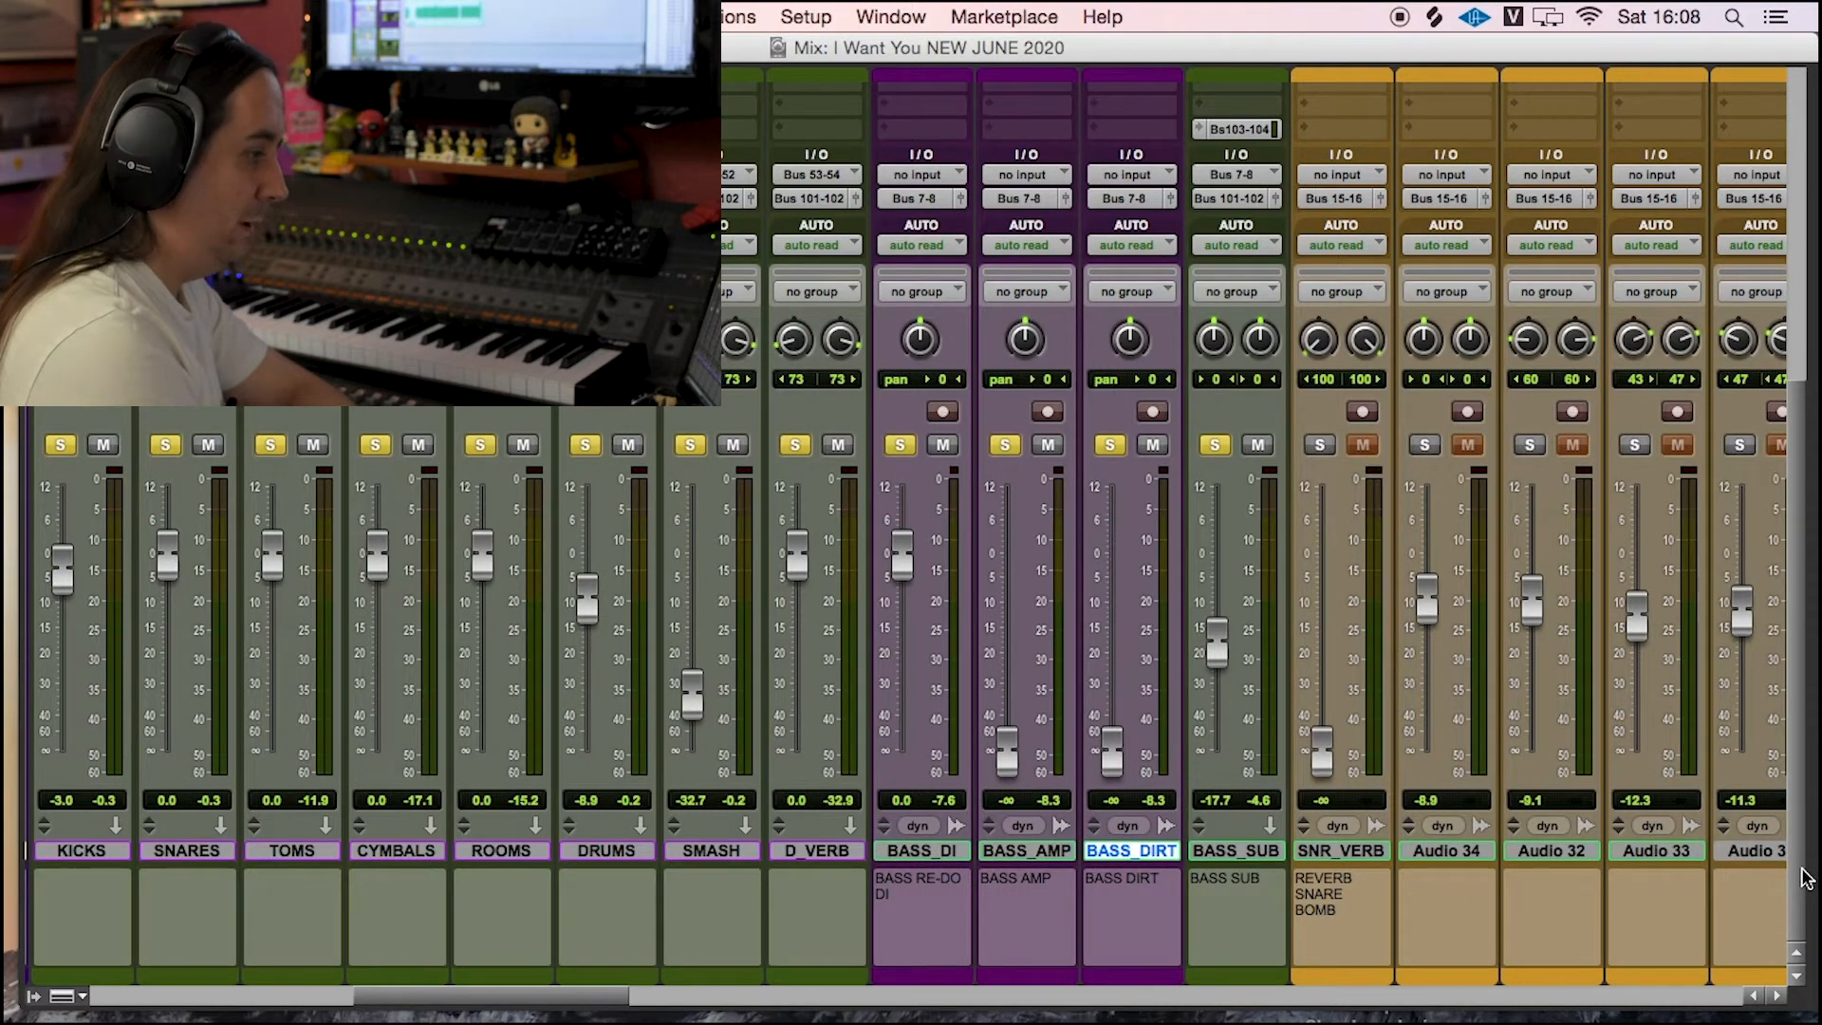
pyautogui.scroll(5, 1806, 878)
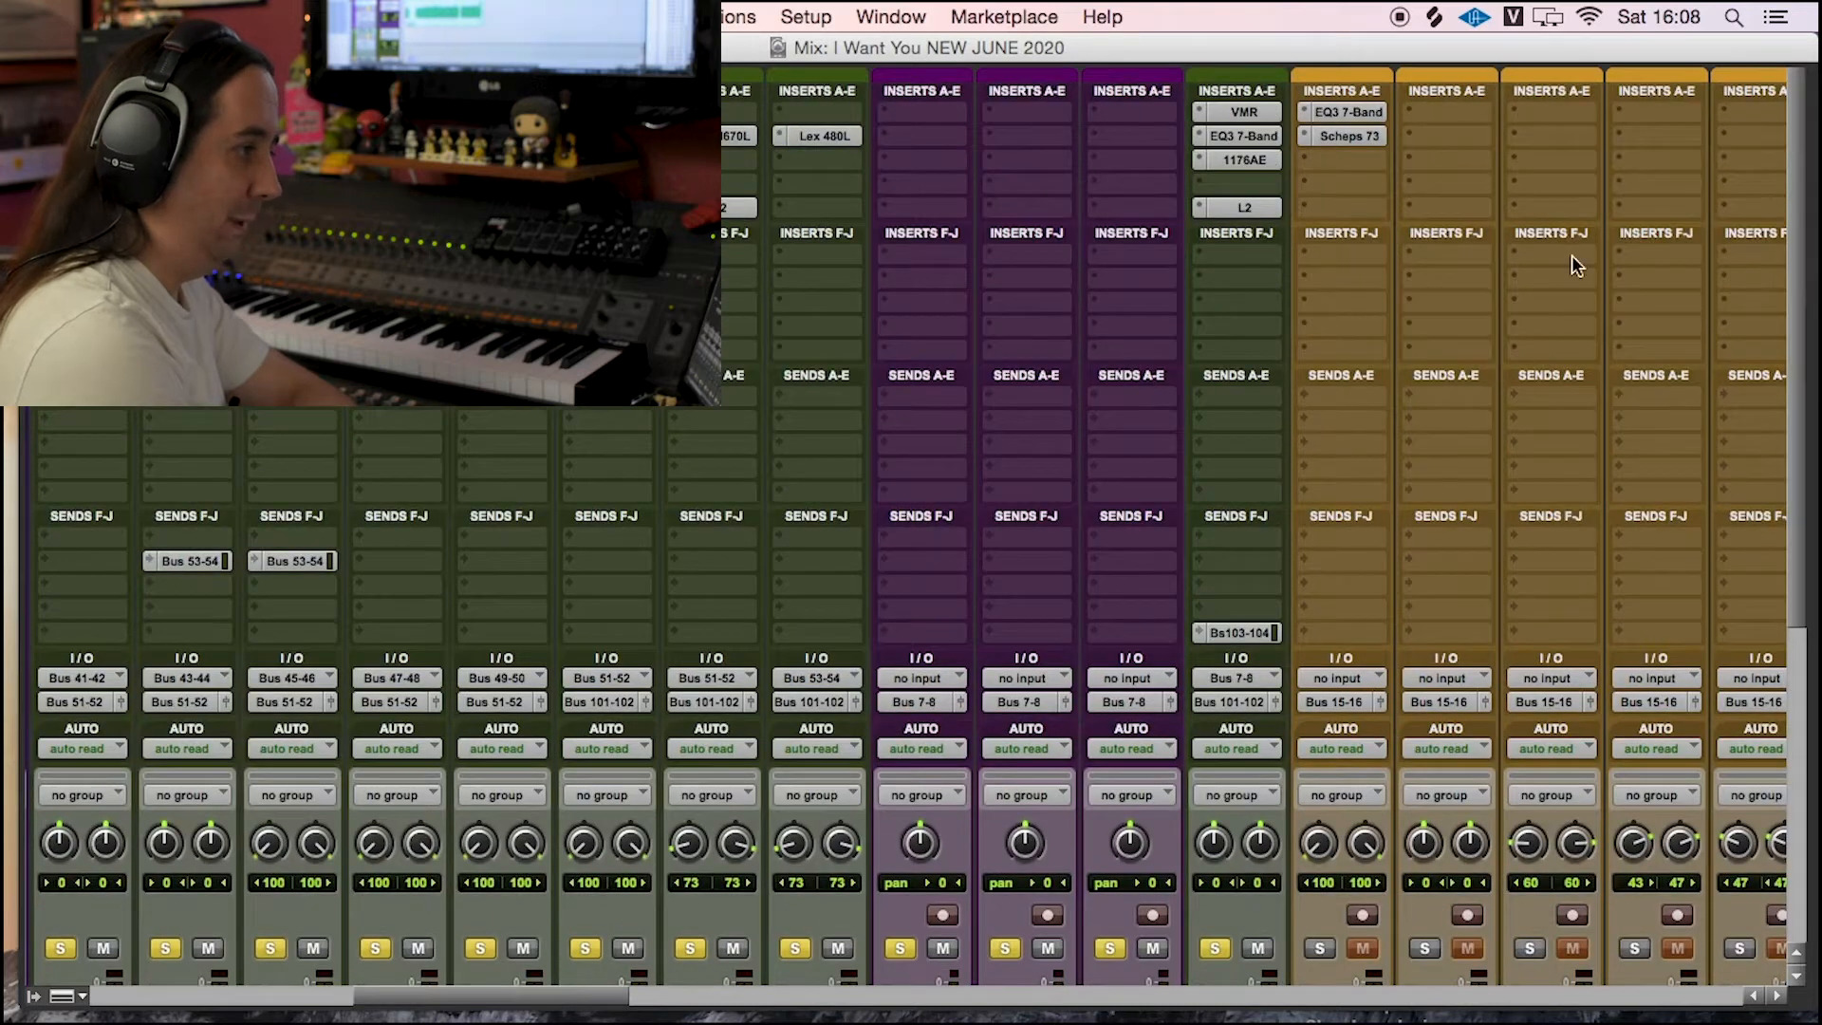
pyautogui.scroll(-5, 1801, 334)
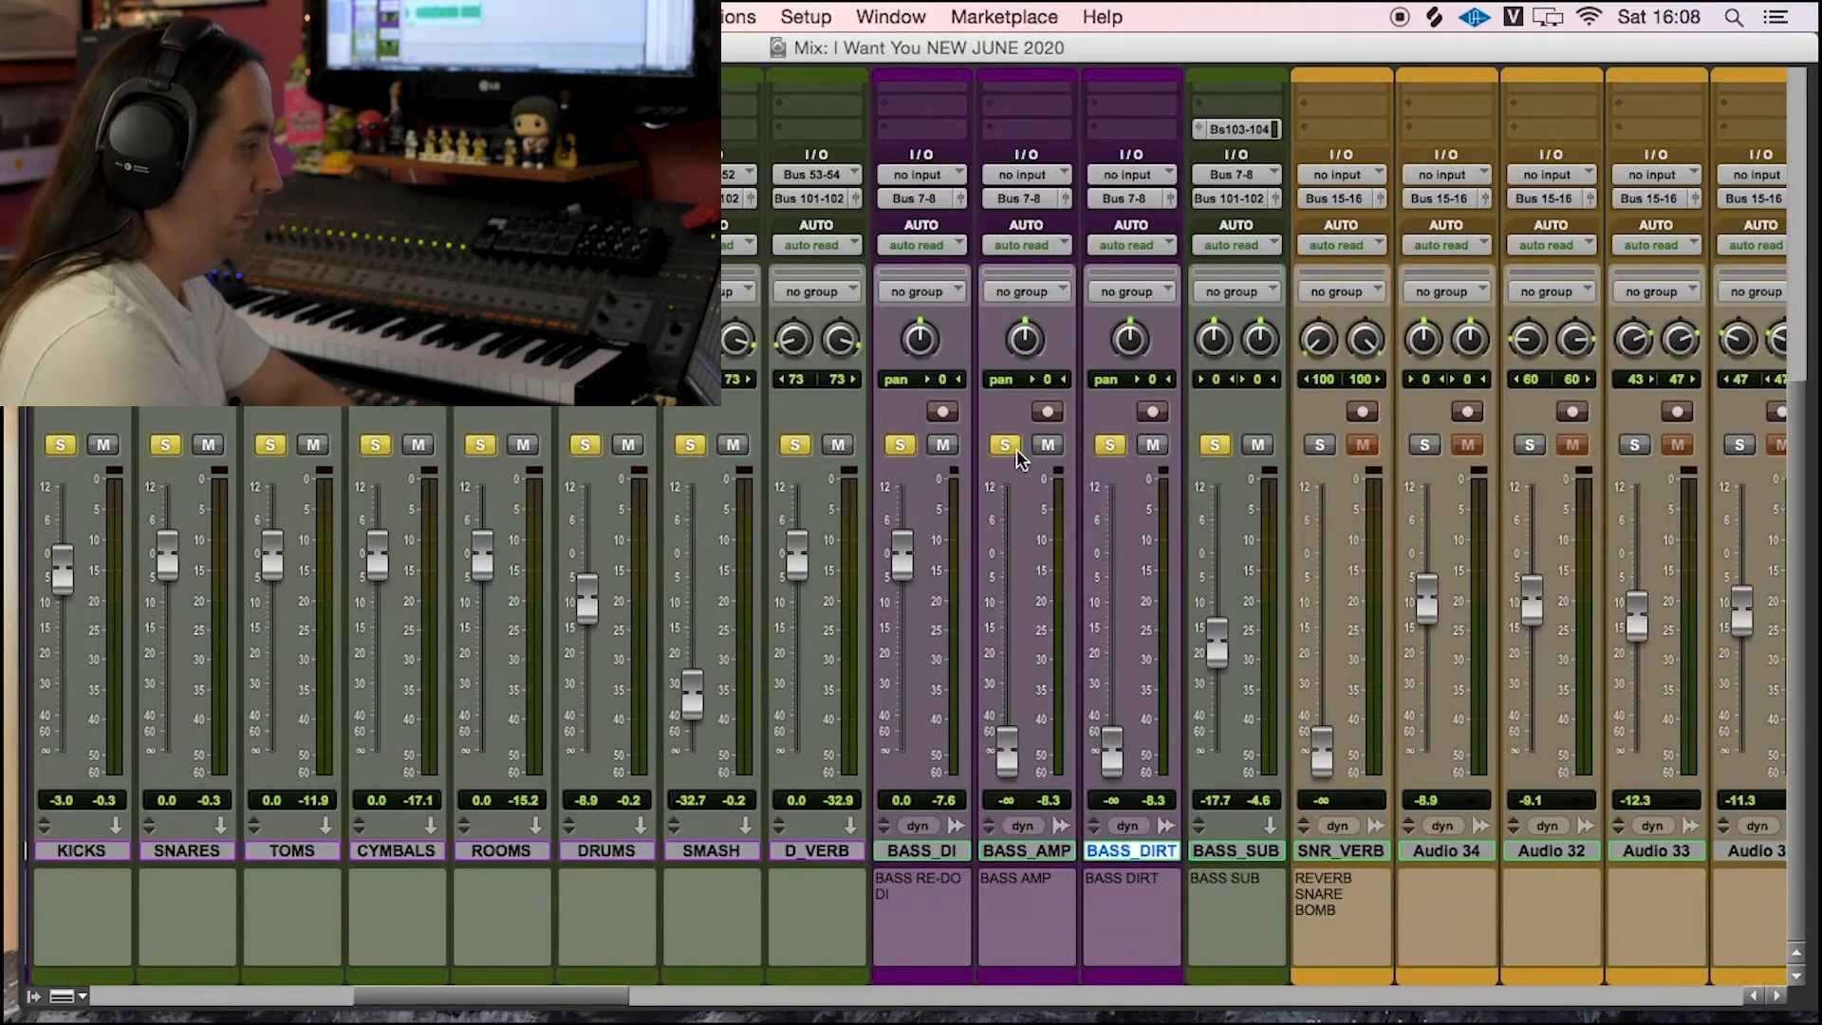
# Step: Take BASS_DI and BASS_AMP out of solo and raise the BASS_DIRT fader to +1.9 dB during playback
pyautogui.click(1005, 446)
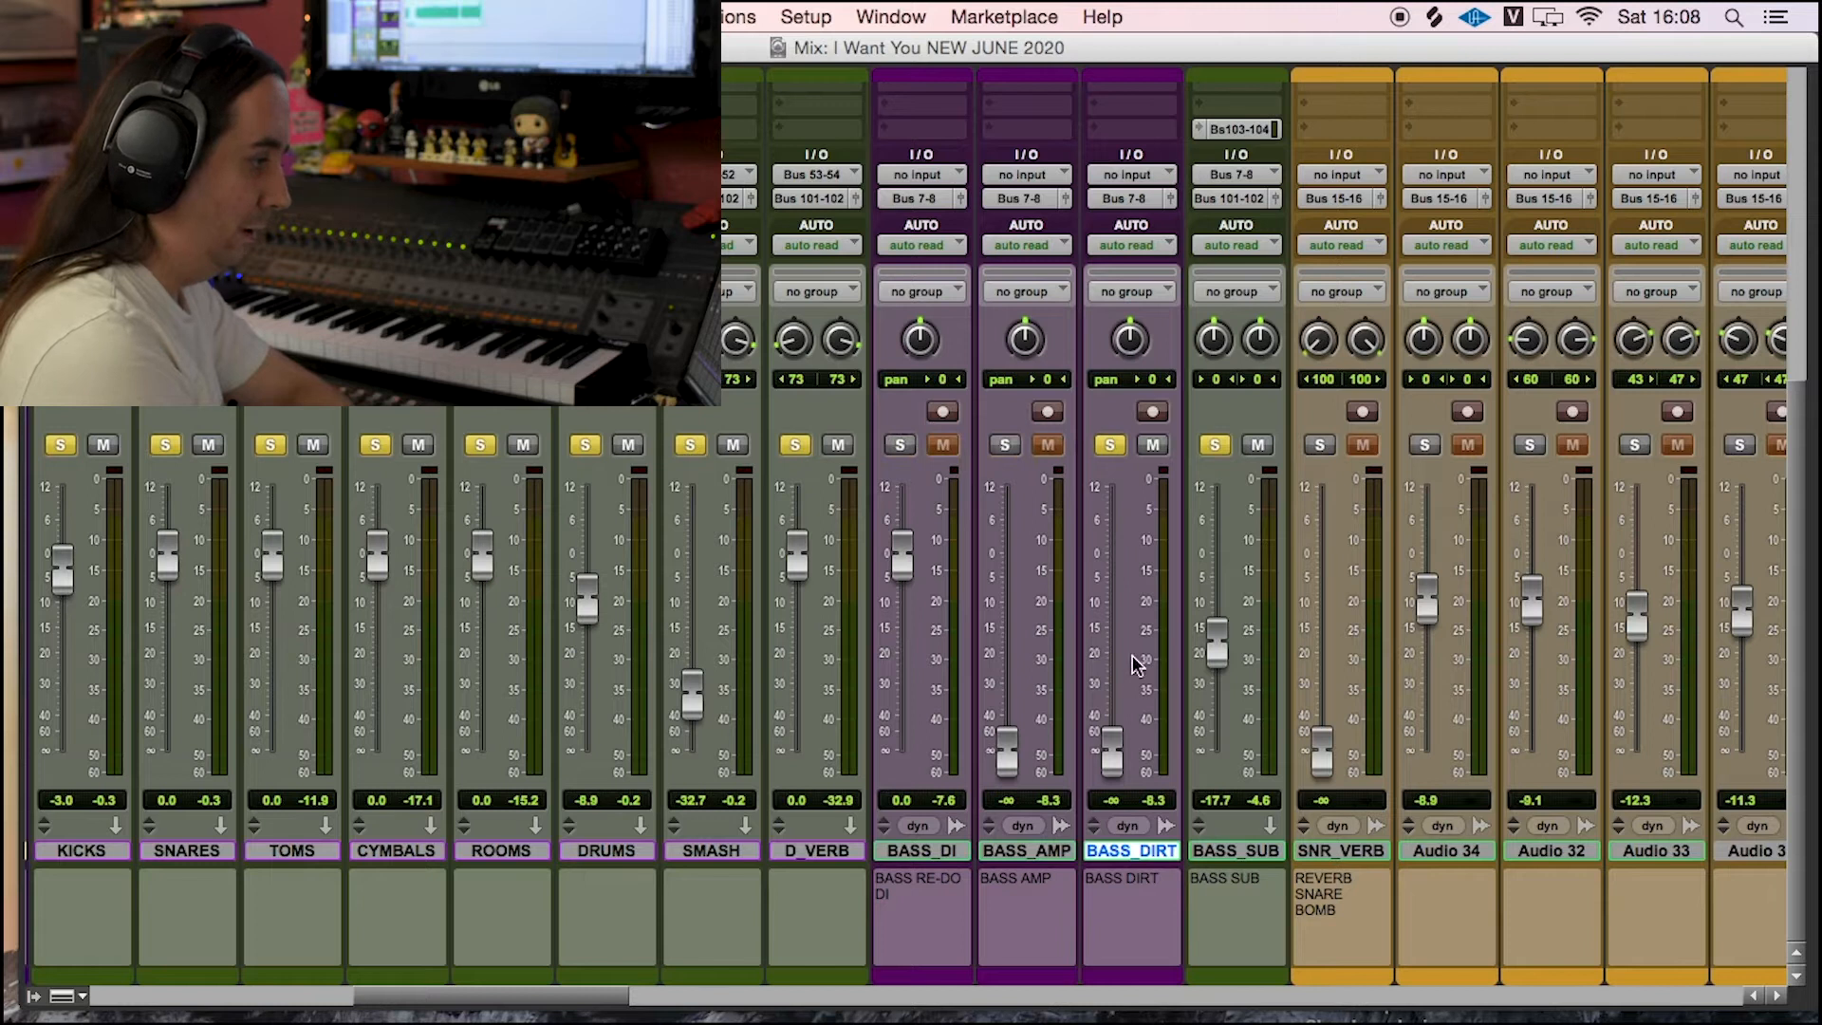
pyautogui.moveTo(1110, 759); pyautogui.dragTo(1110, 582)
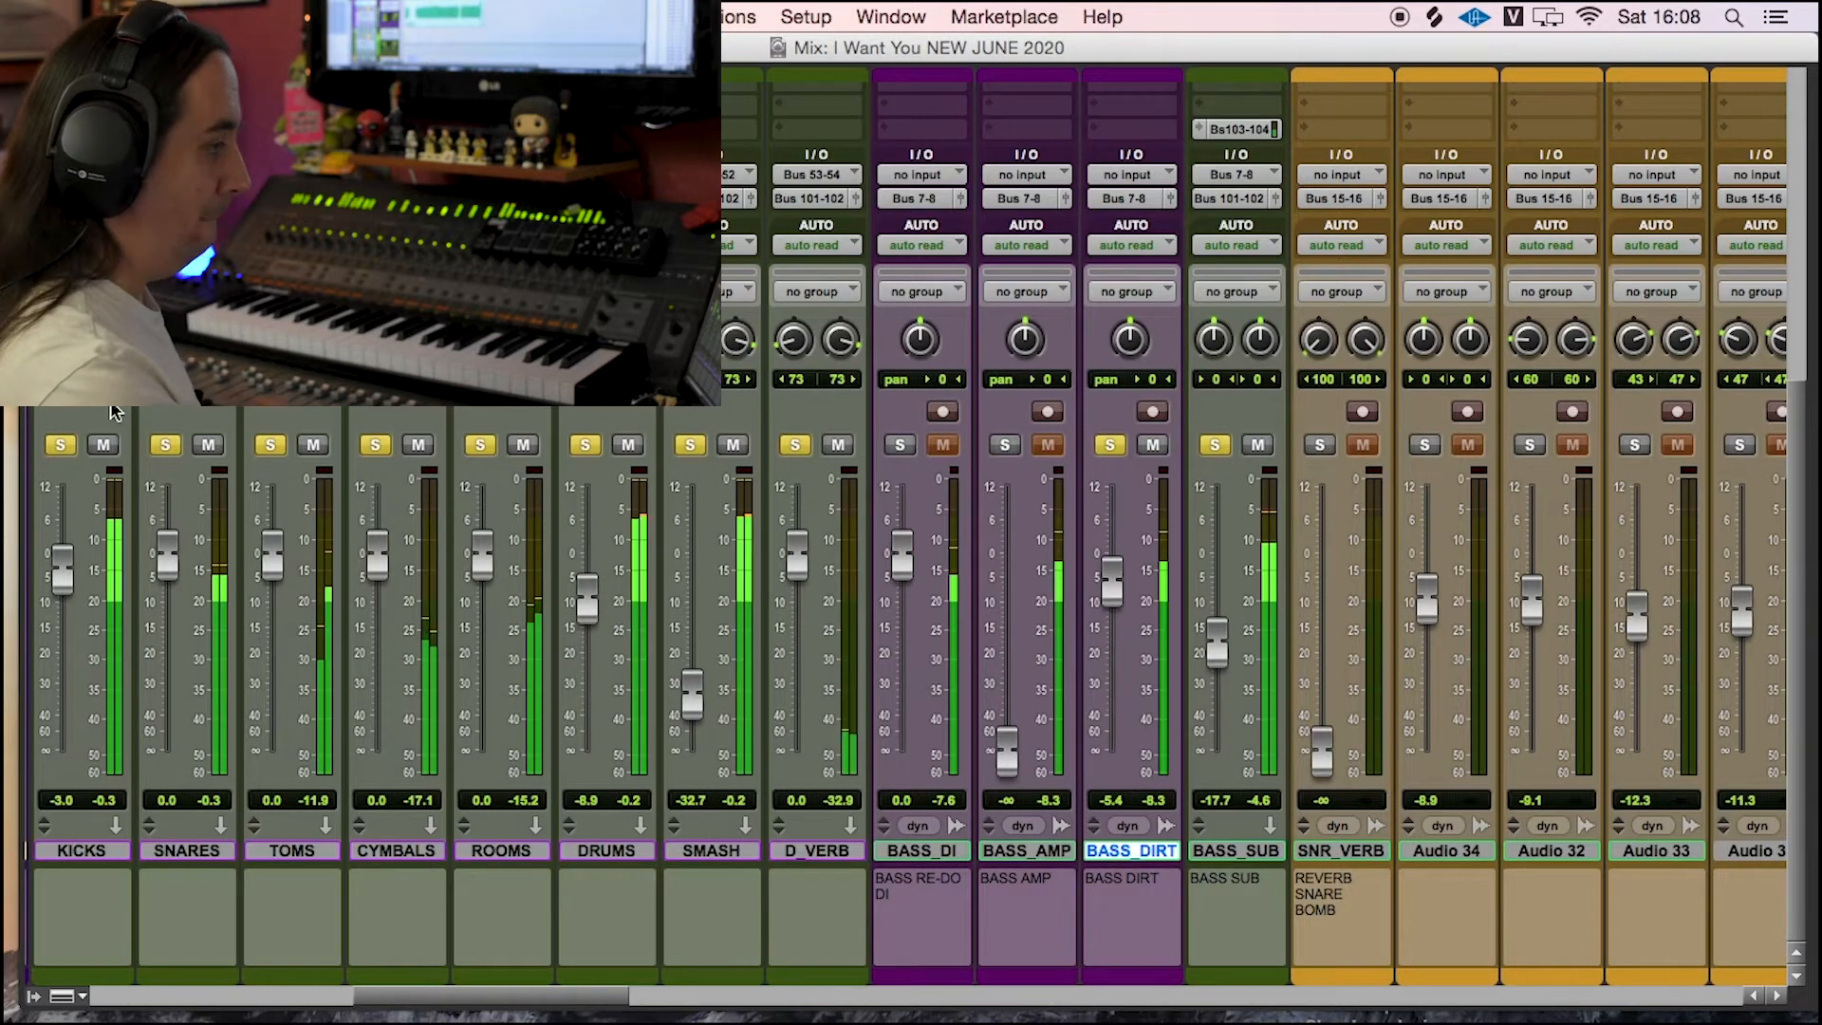
pyautogui.moveTo(1106, 571); pyautogui.dragTo(1112, 534)
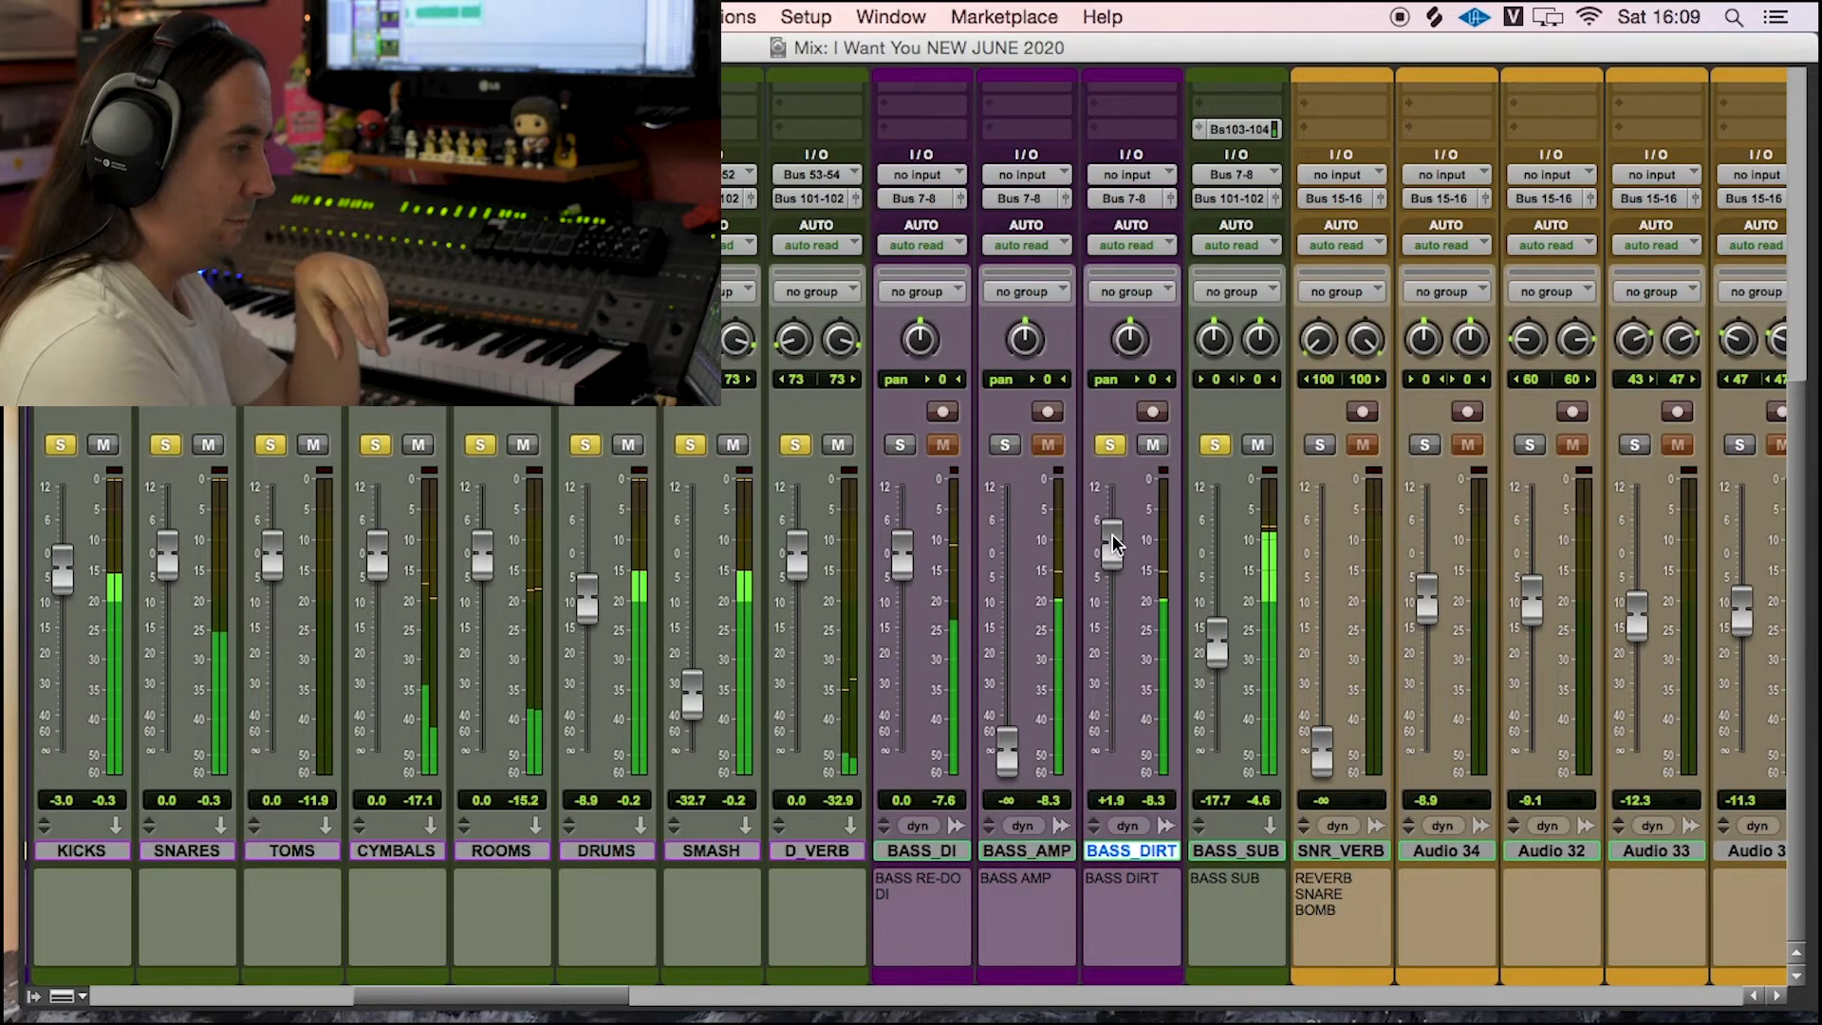
# Step: Pull the BASS_DIRT fader down to minus infinity and solo BASS_DI and BASS_AMP again
pyautogui.moveTo(1113, 536); pyautogui.dragTo(1112, 749)
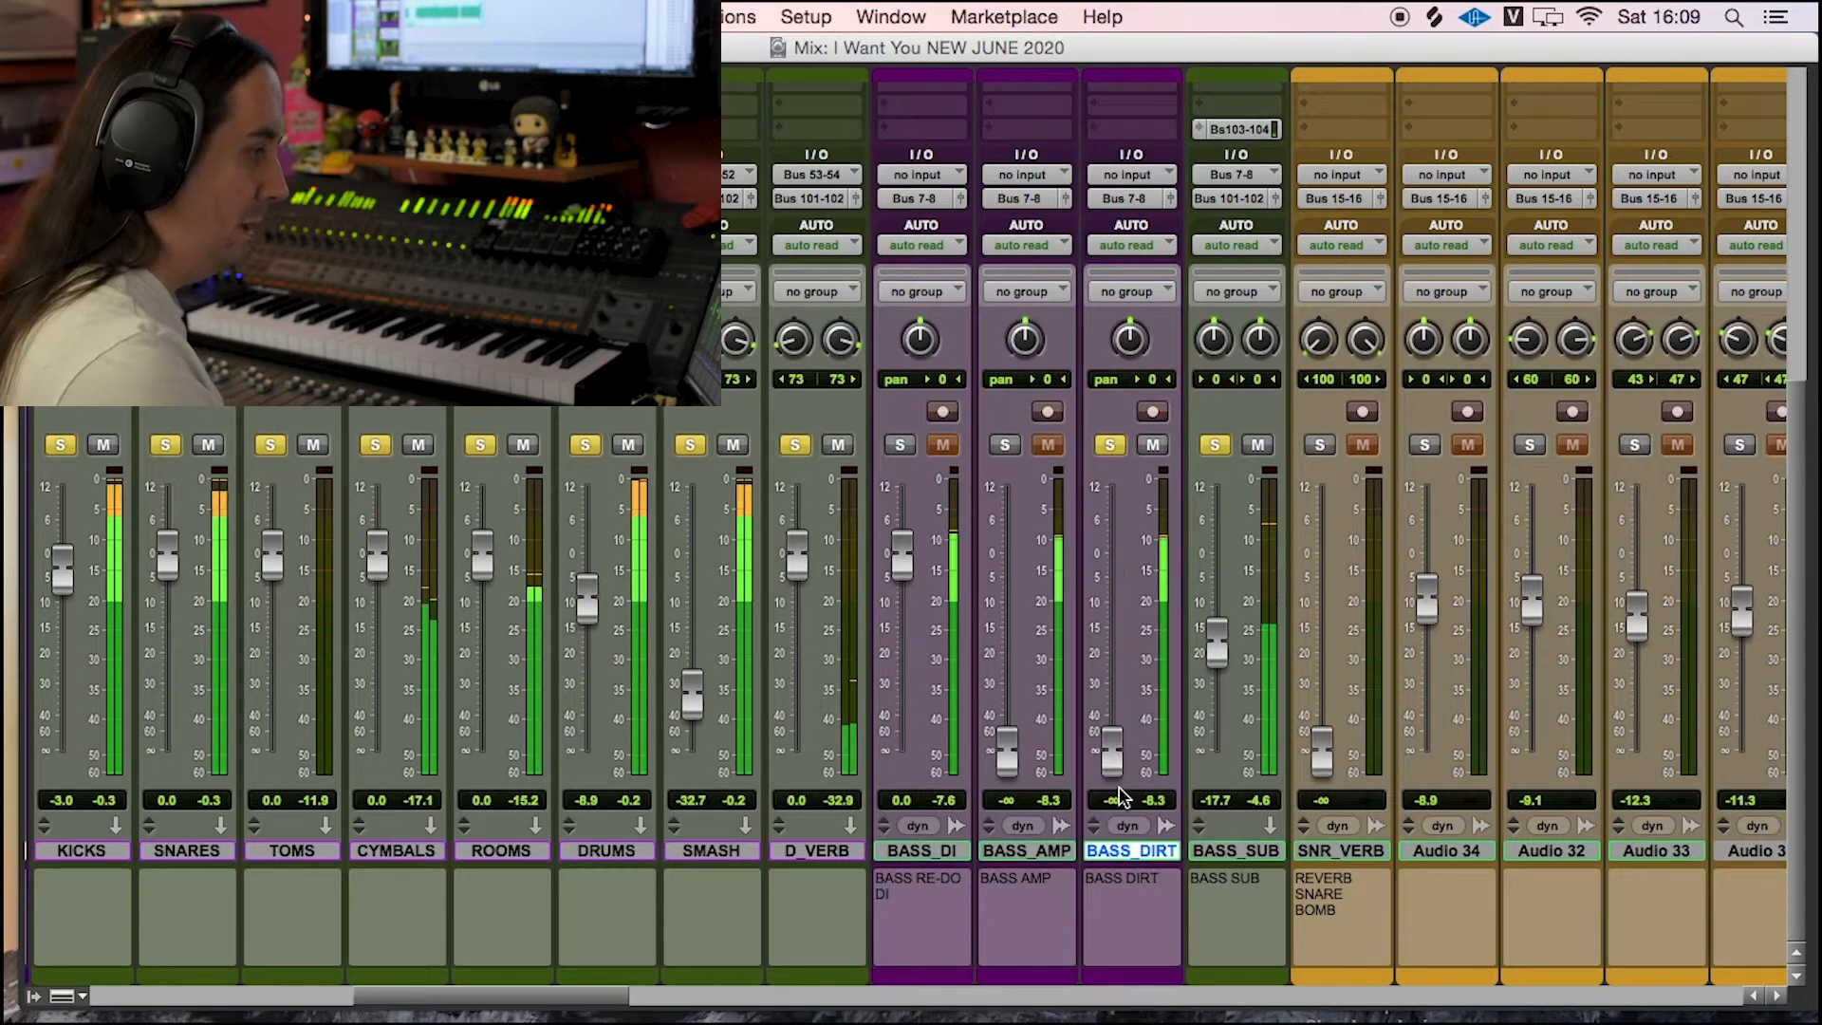
pyautogui.click(900, 444)
pyautogui.click(1005, 444)
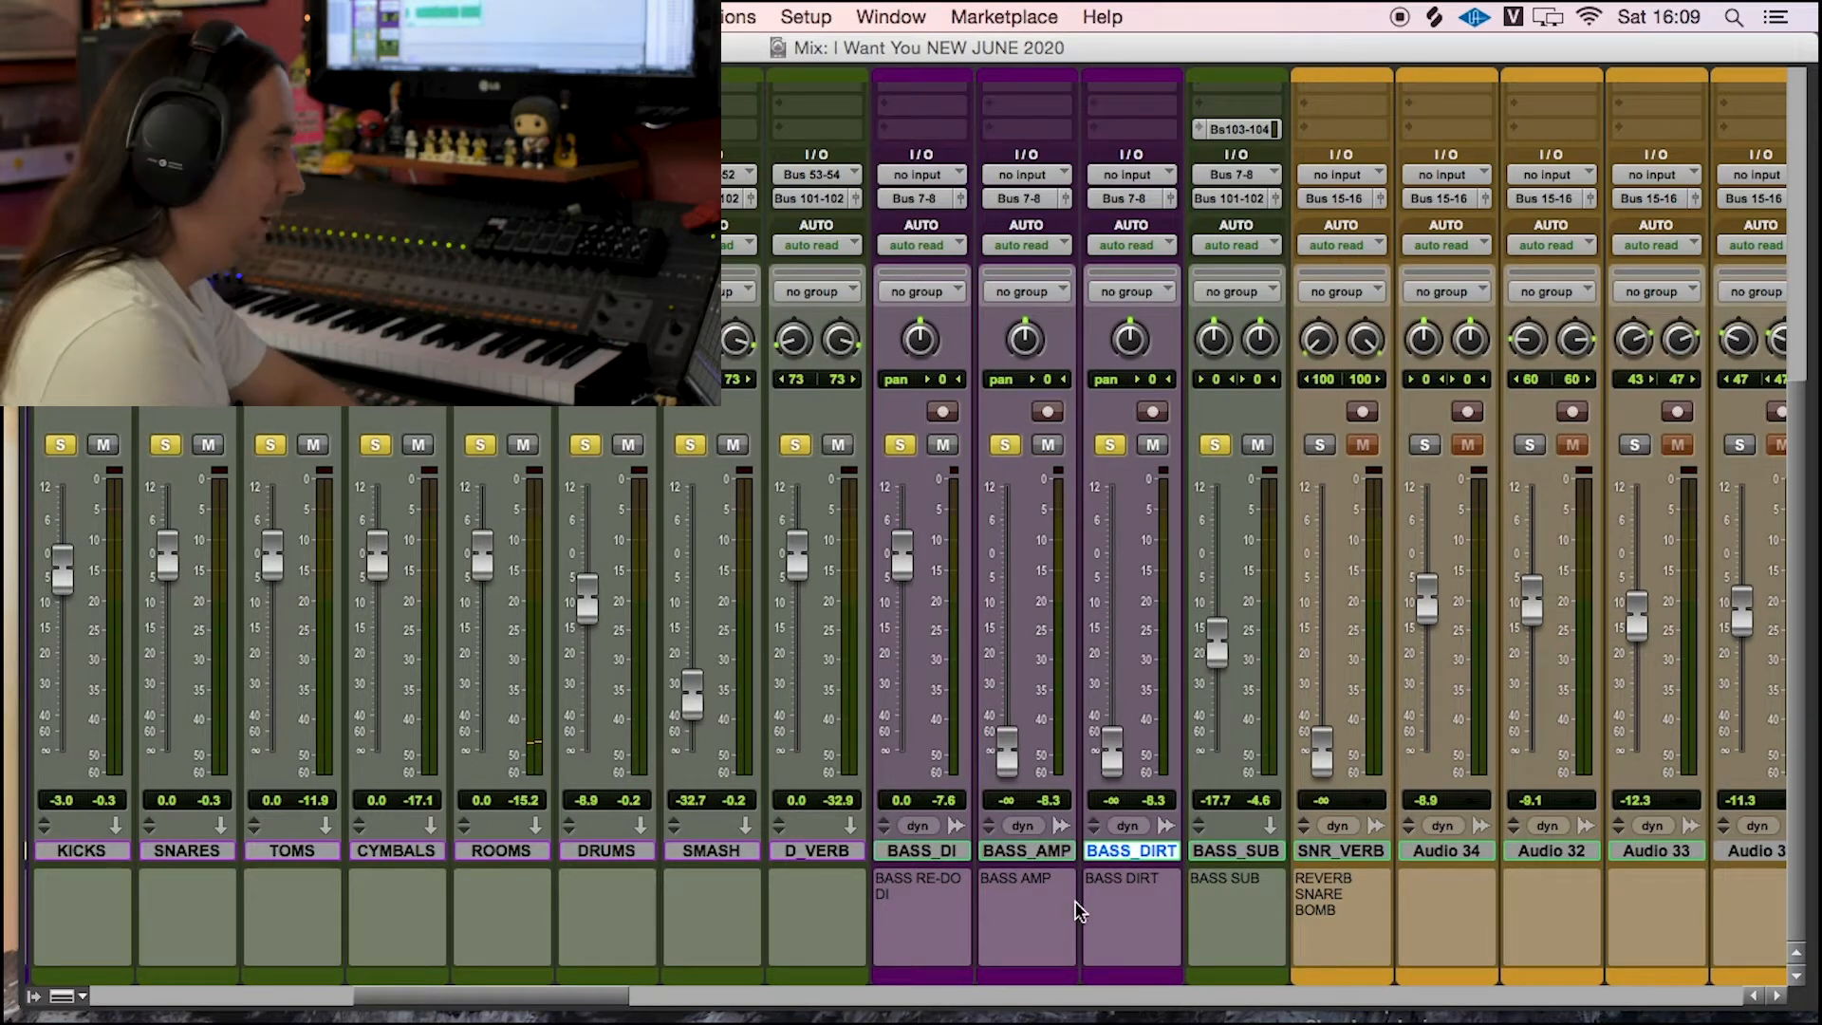
# Step: Turn off solo on the BASS_SUB, BASS_DIRT, BASS_AMP and BASS_DI tracks
pyautogui.moveTo(537, 998); pyautogui.dragTo(546, 1001)
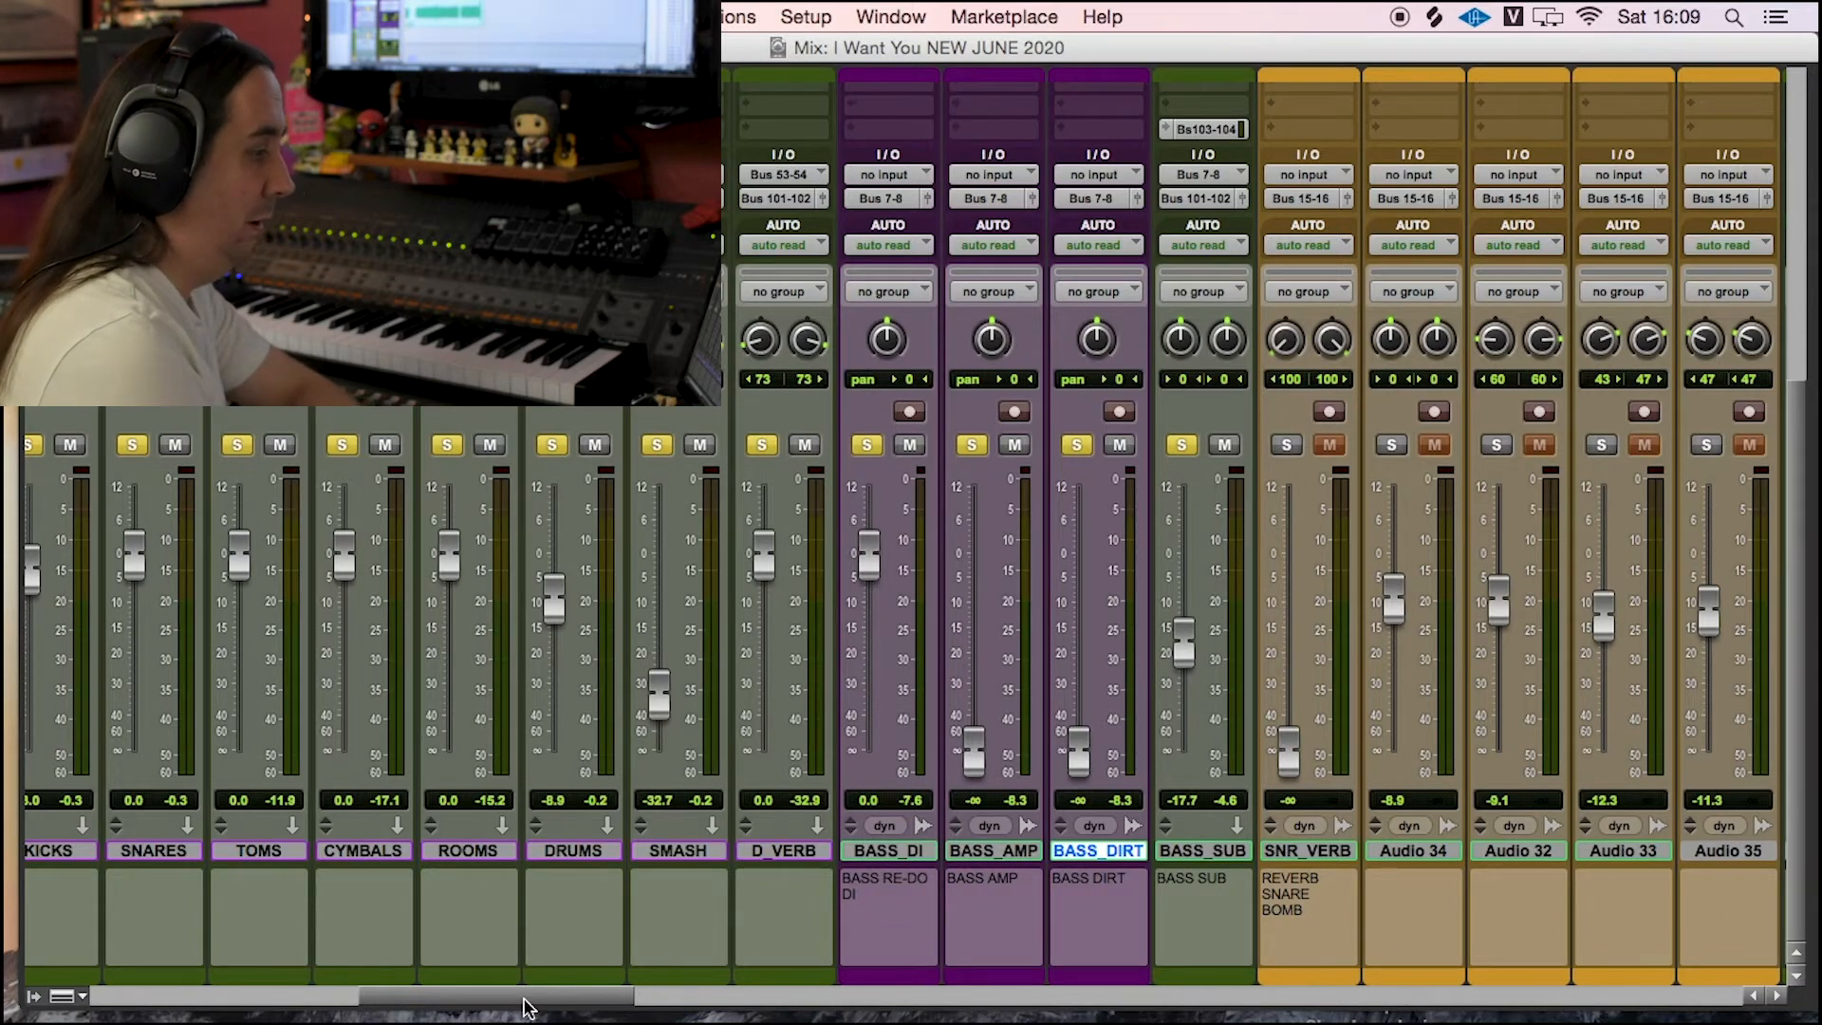
pyautogui.hscroll(2, 539, 998)
pyautogui.moveTo(539, 998); pyautogui.dragTo(599, 998)
pyautogui.moveTo(698, 446); pyautogui.dragTo(468, 456)
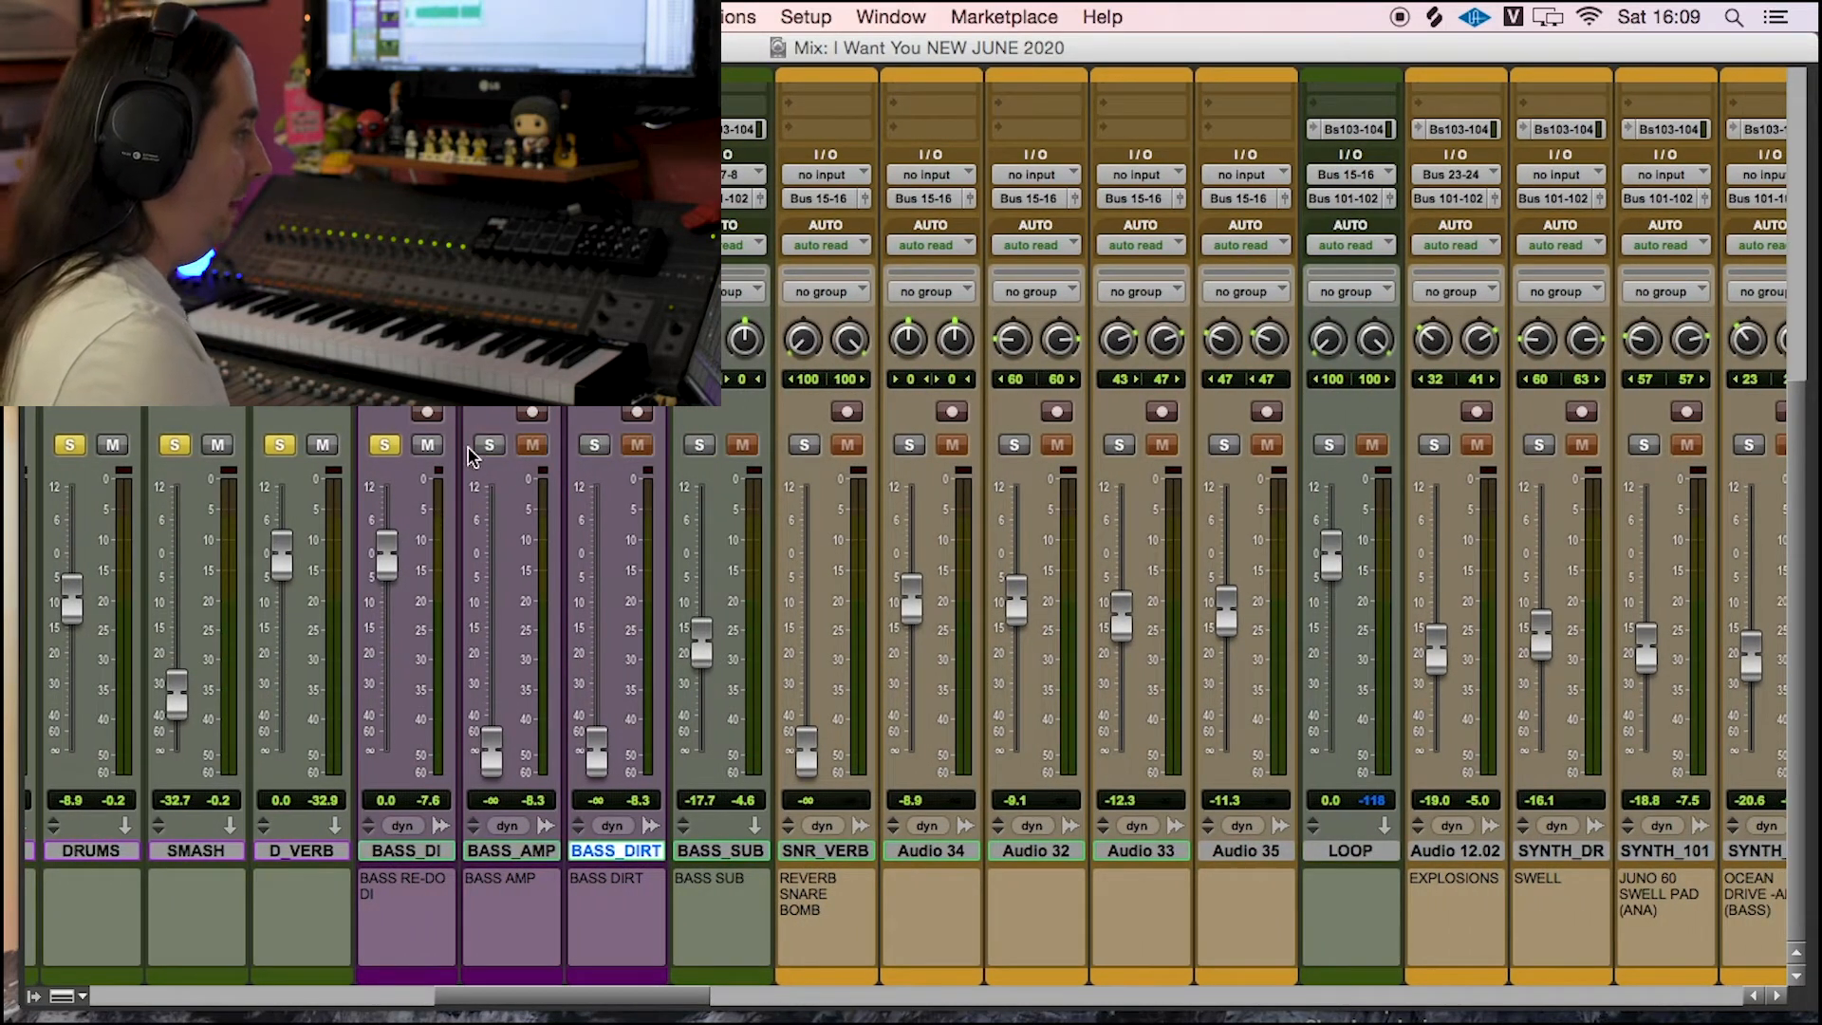
# Step: Solo the LOOP bus and the SNR_VERB track, and play them with the SNR_VERB fader raised to -2.2 dB
pyautogui.click(864, 851)
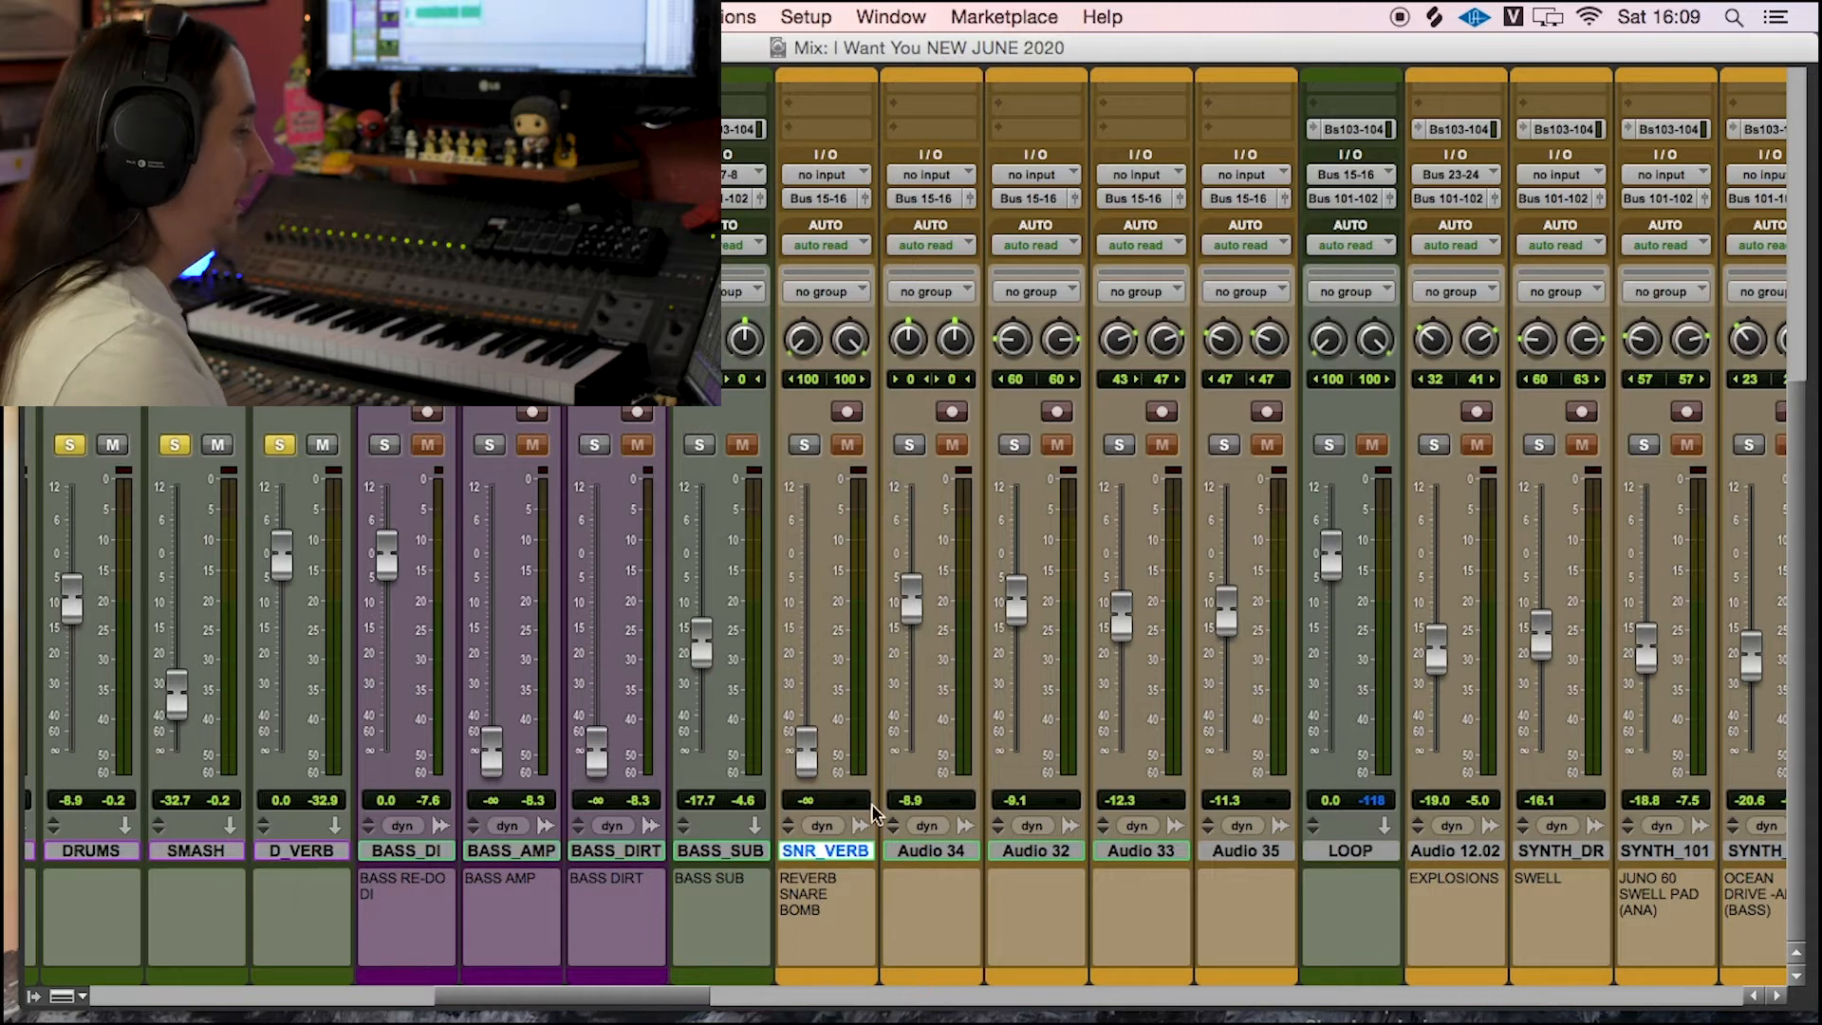
pyautogui.click(1330, 446)
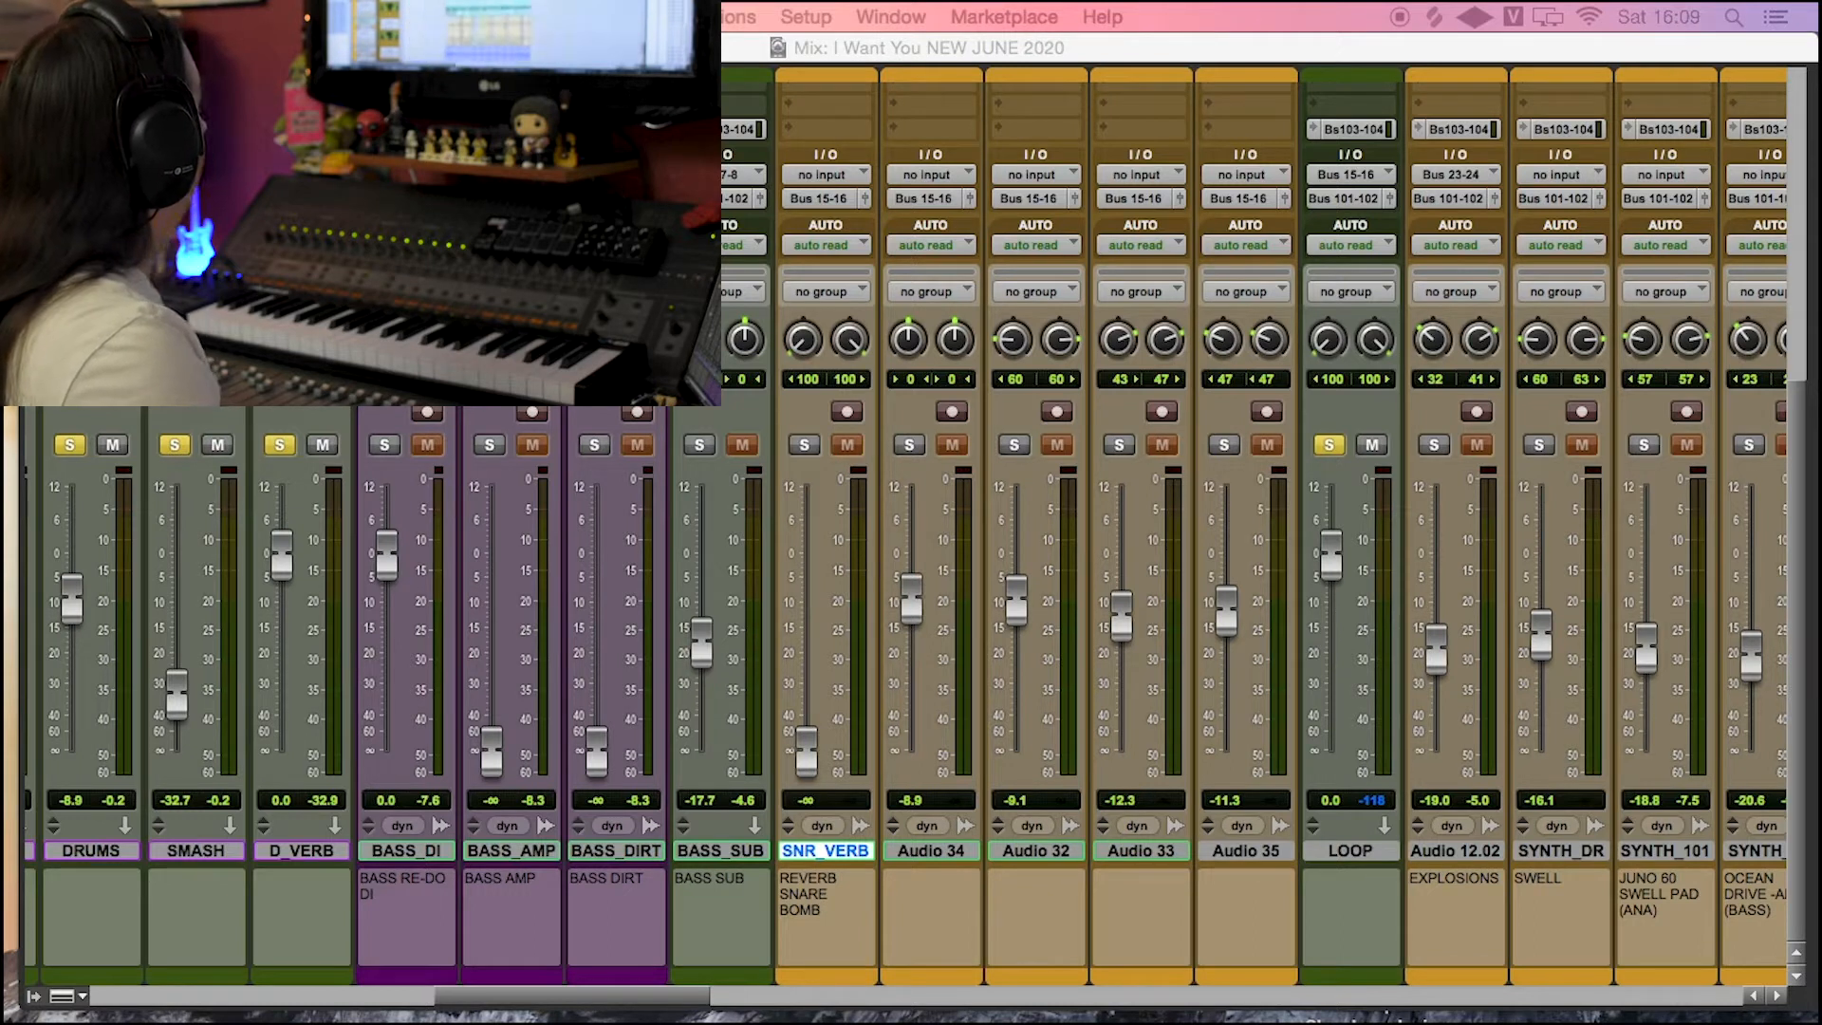
pyautogui.hotkey('shift', 's')
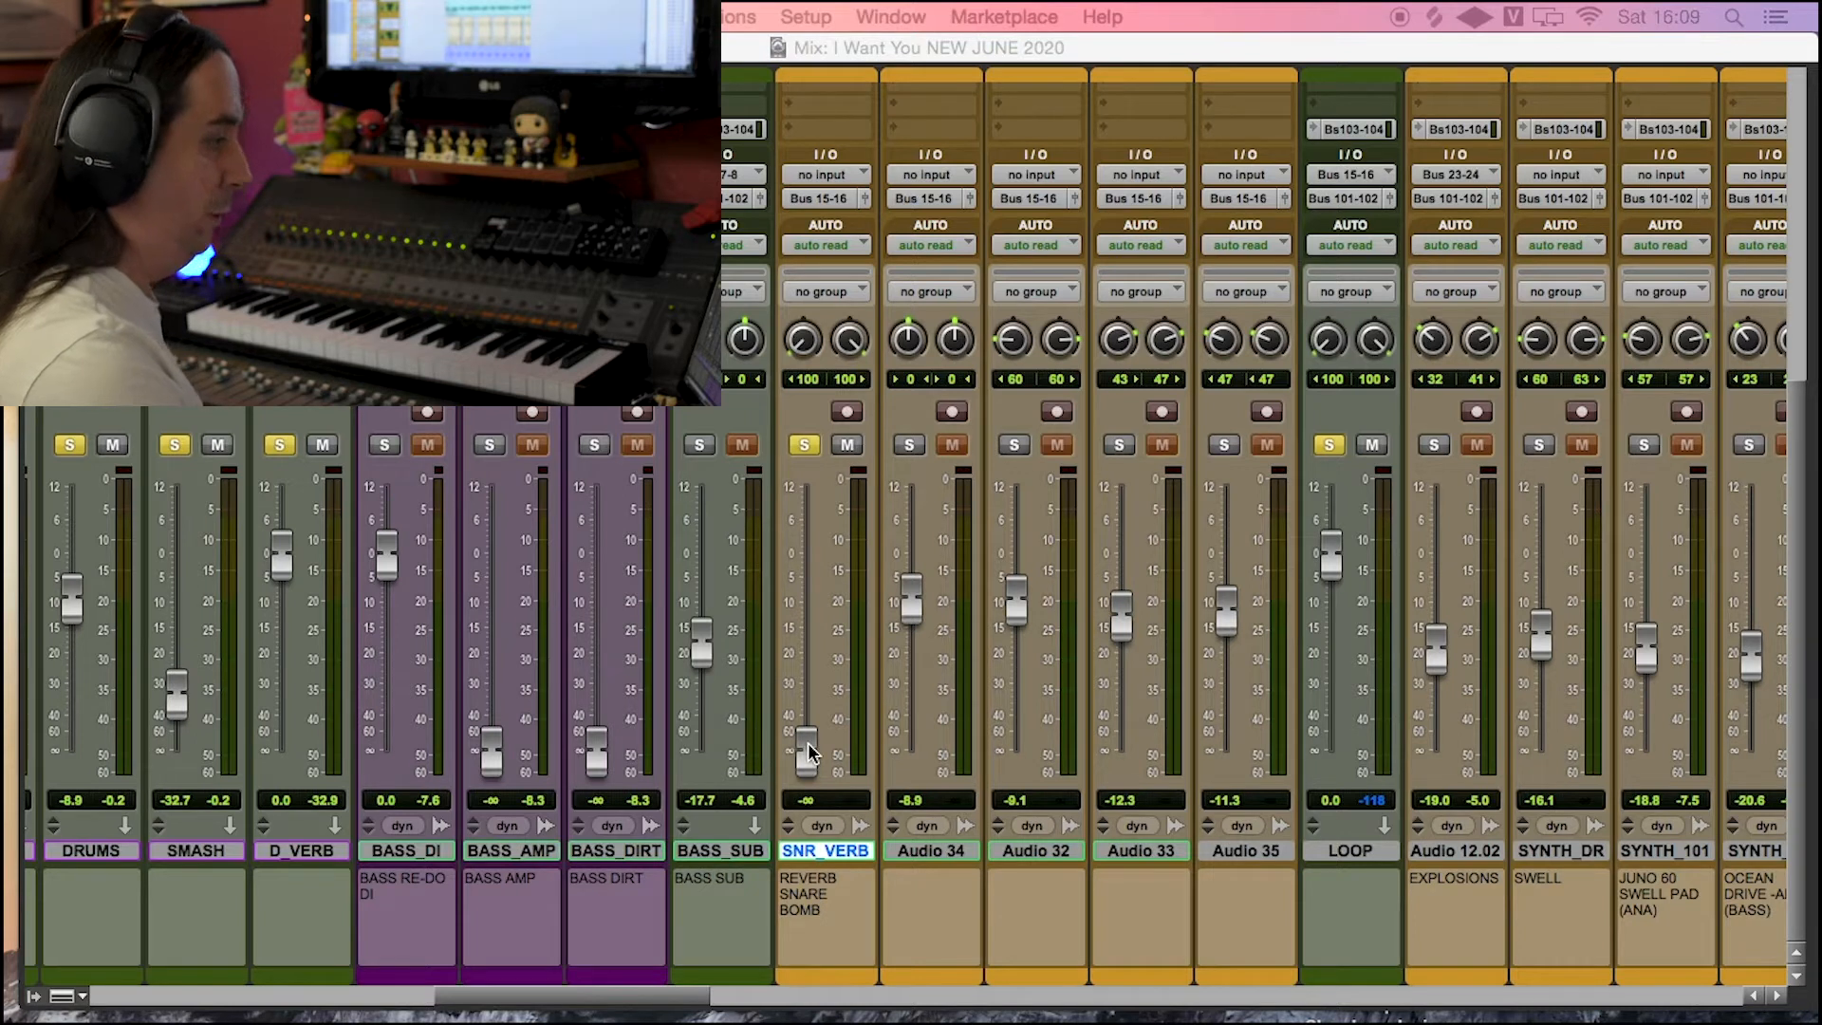
pyautogui.moveTo(808, 754); pyautogui.dragTo(823, 566)
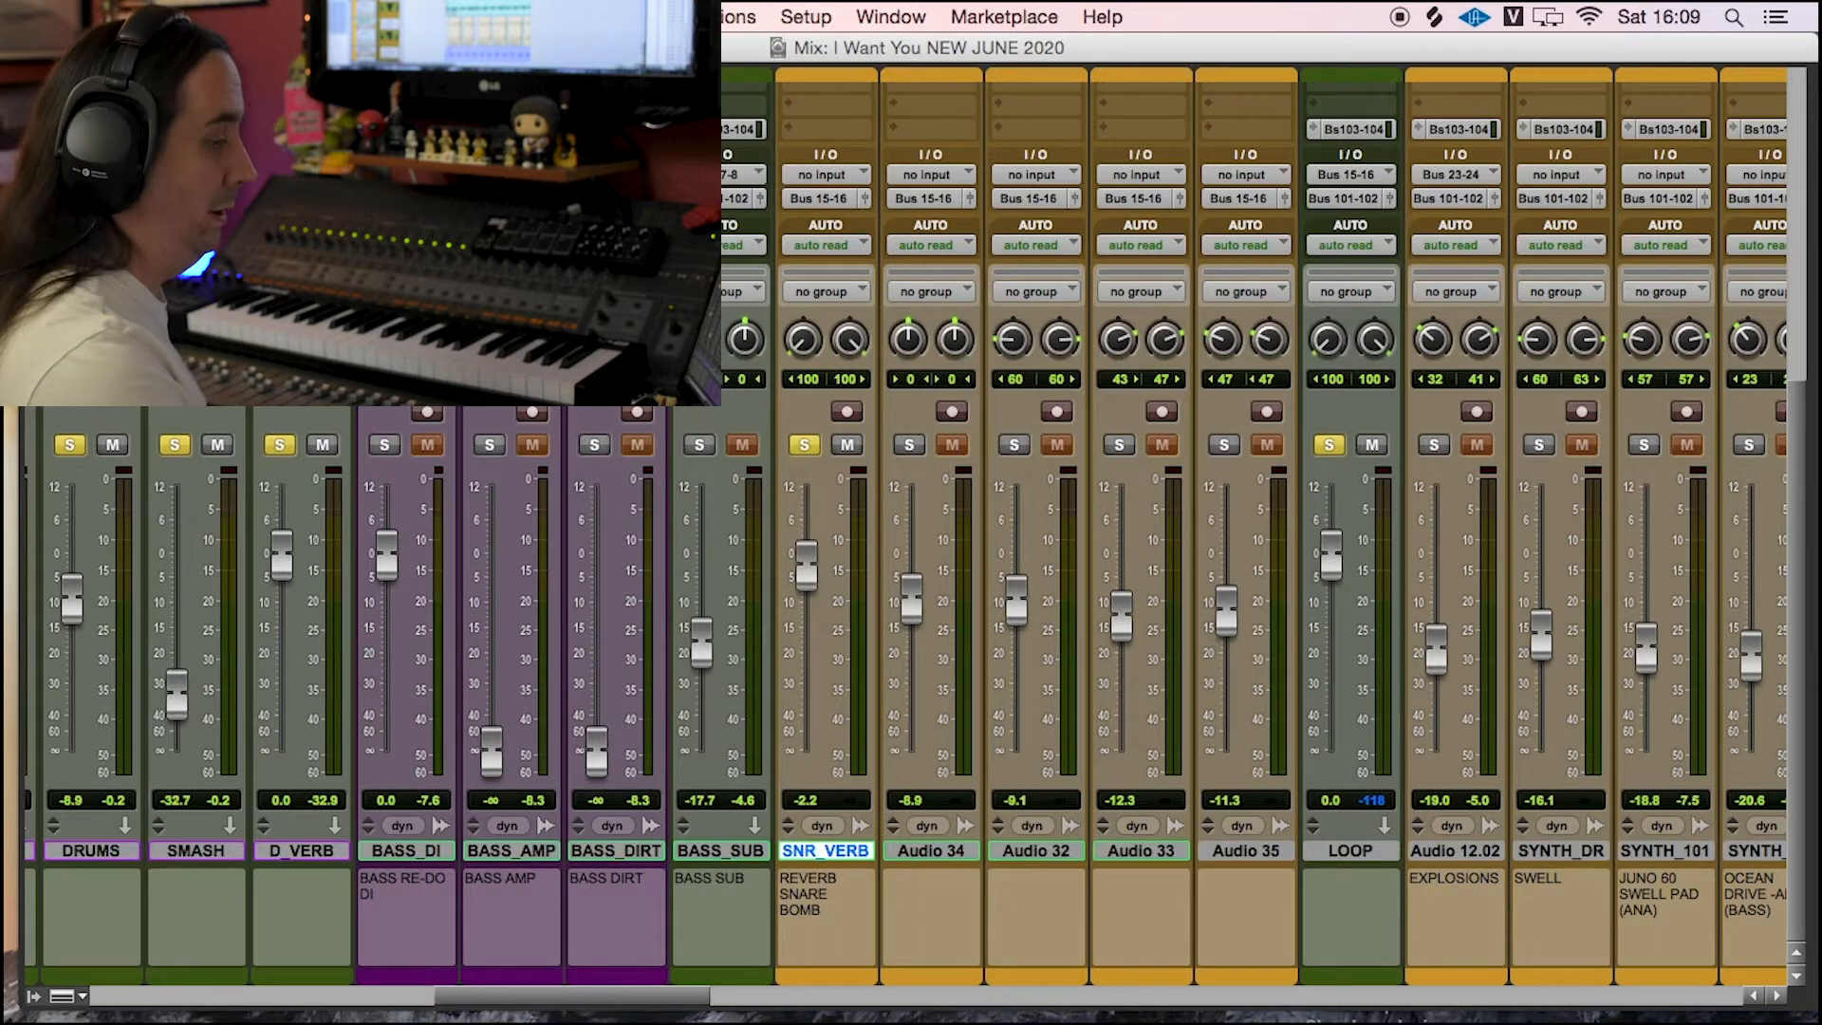
pyautogui.press('space')
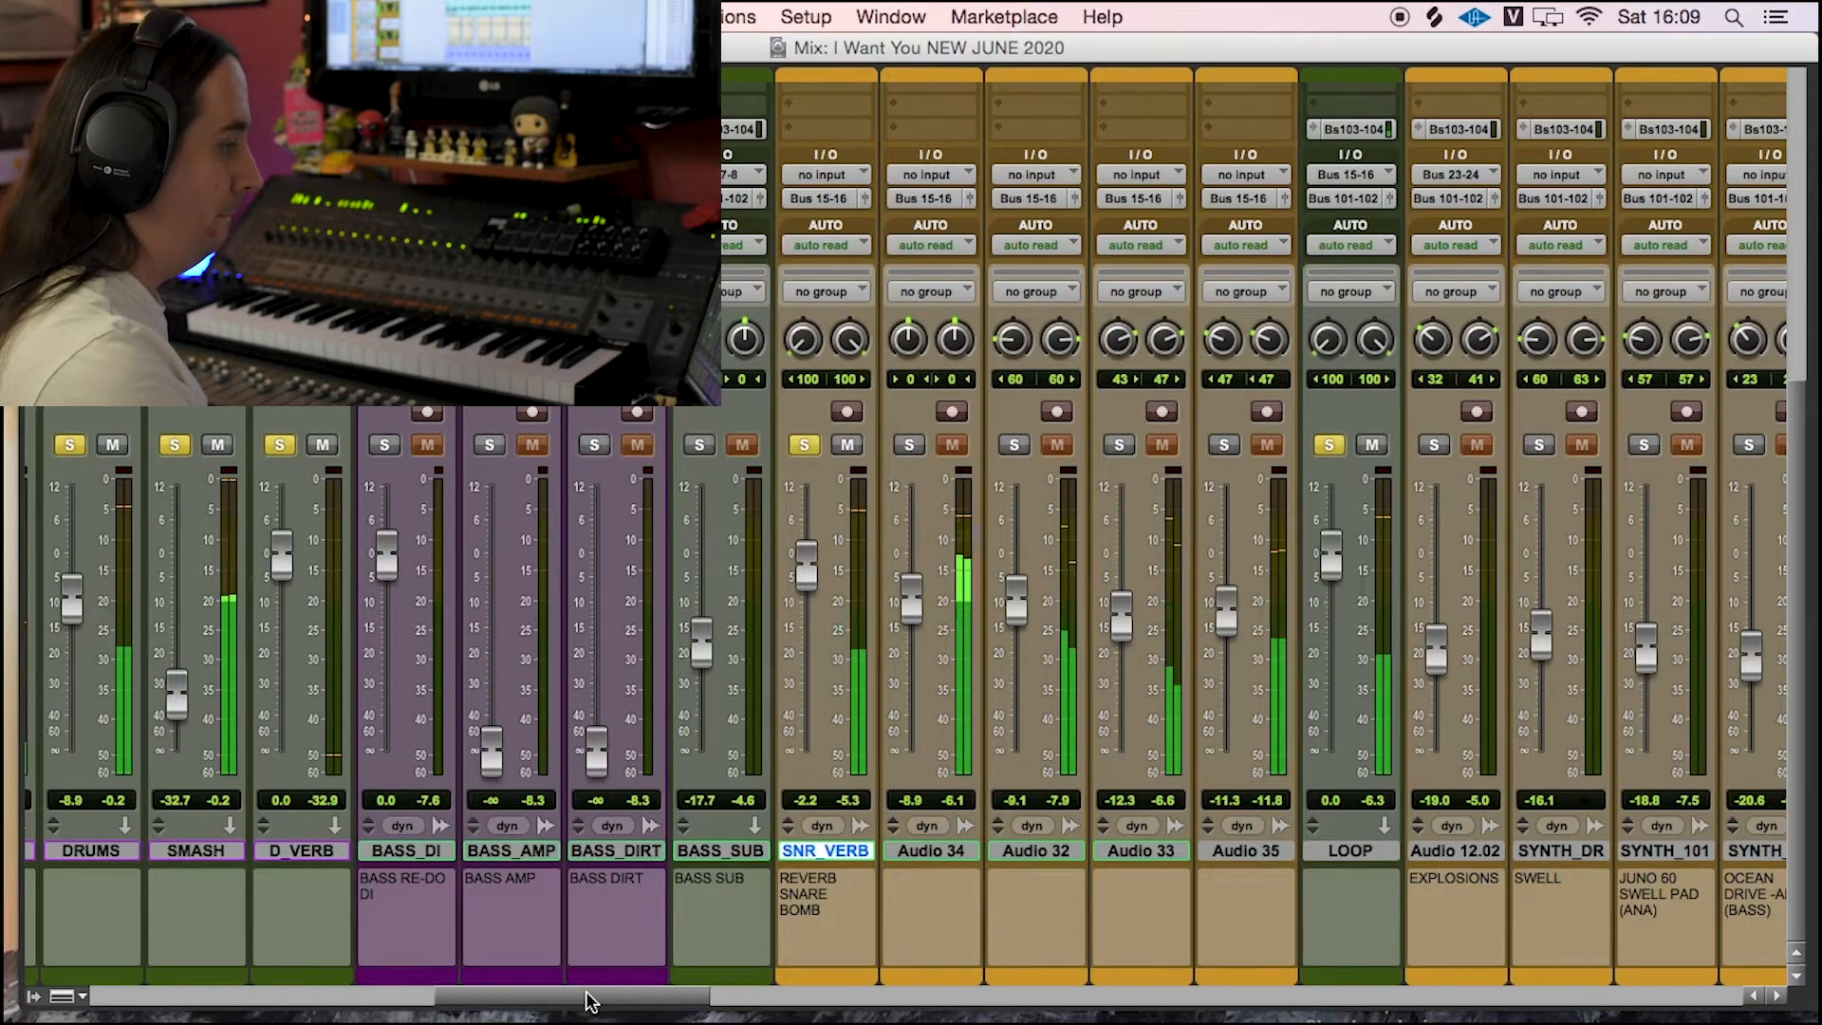
# Step: Turn off solo on the SMASH and DRUMS buses
pyautogui.moveTo(590, 1001); pyautogui.dragTo(530, 1001)
pyautogui.click(554, 444)
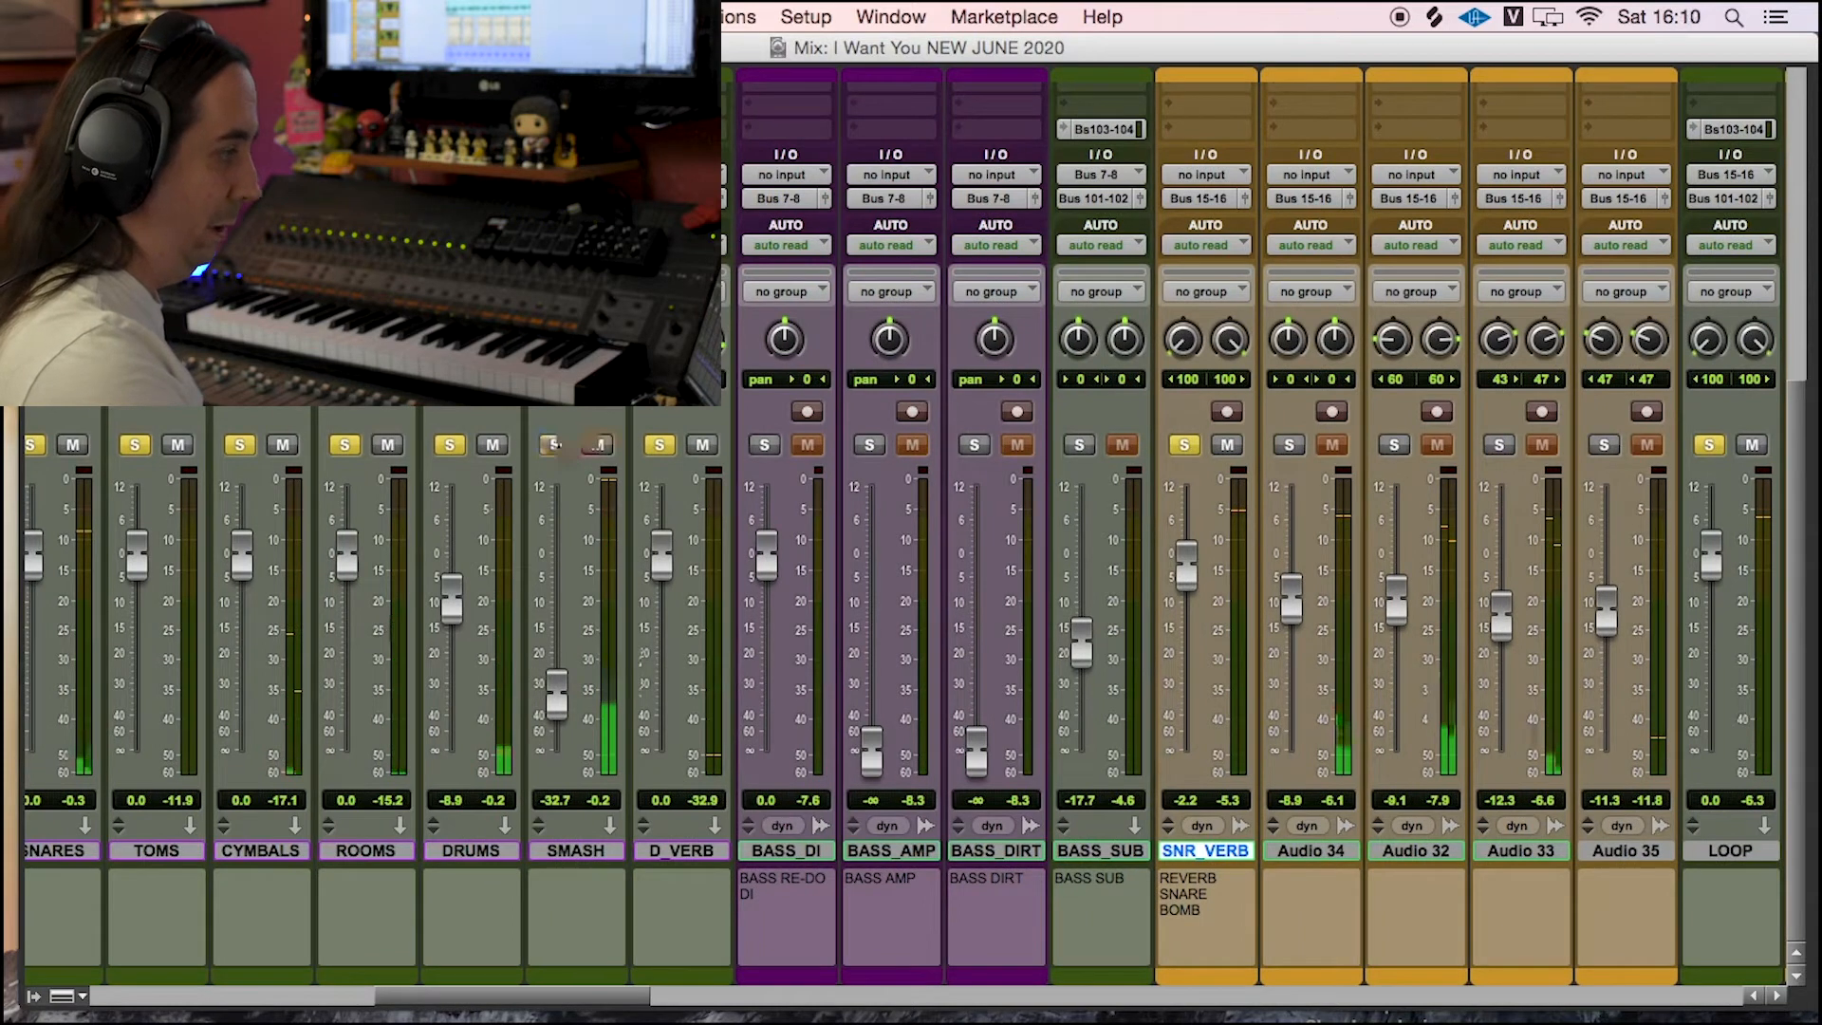
pyautogui.click(449, 444)
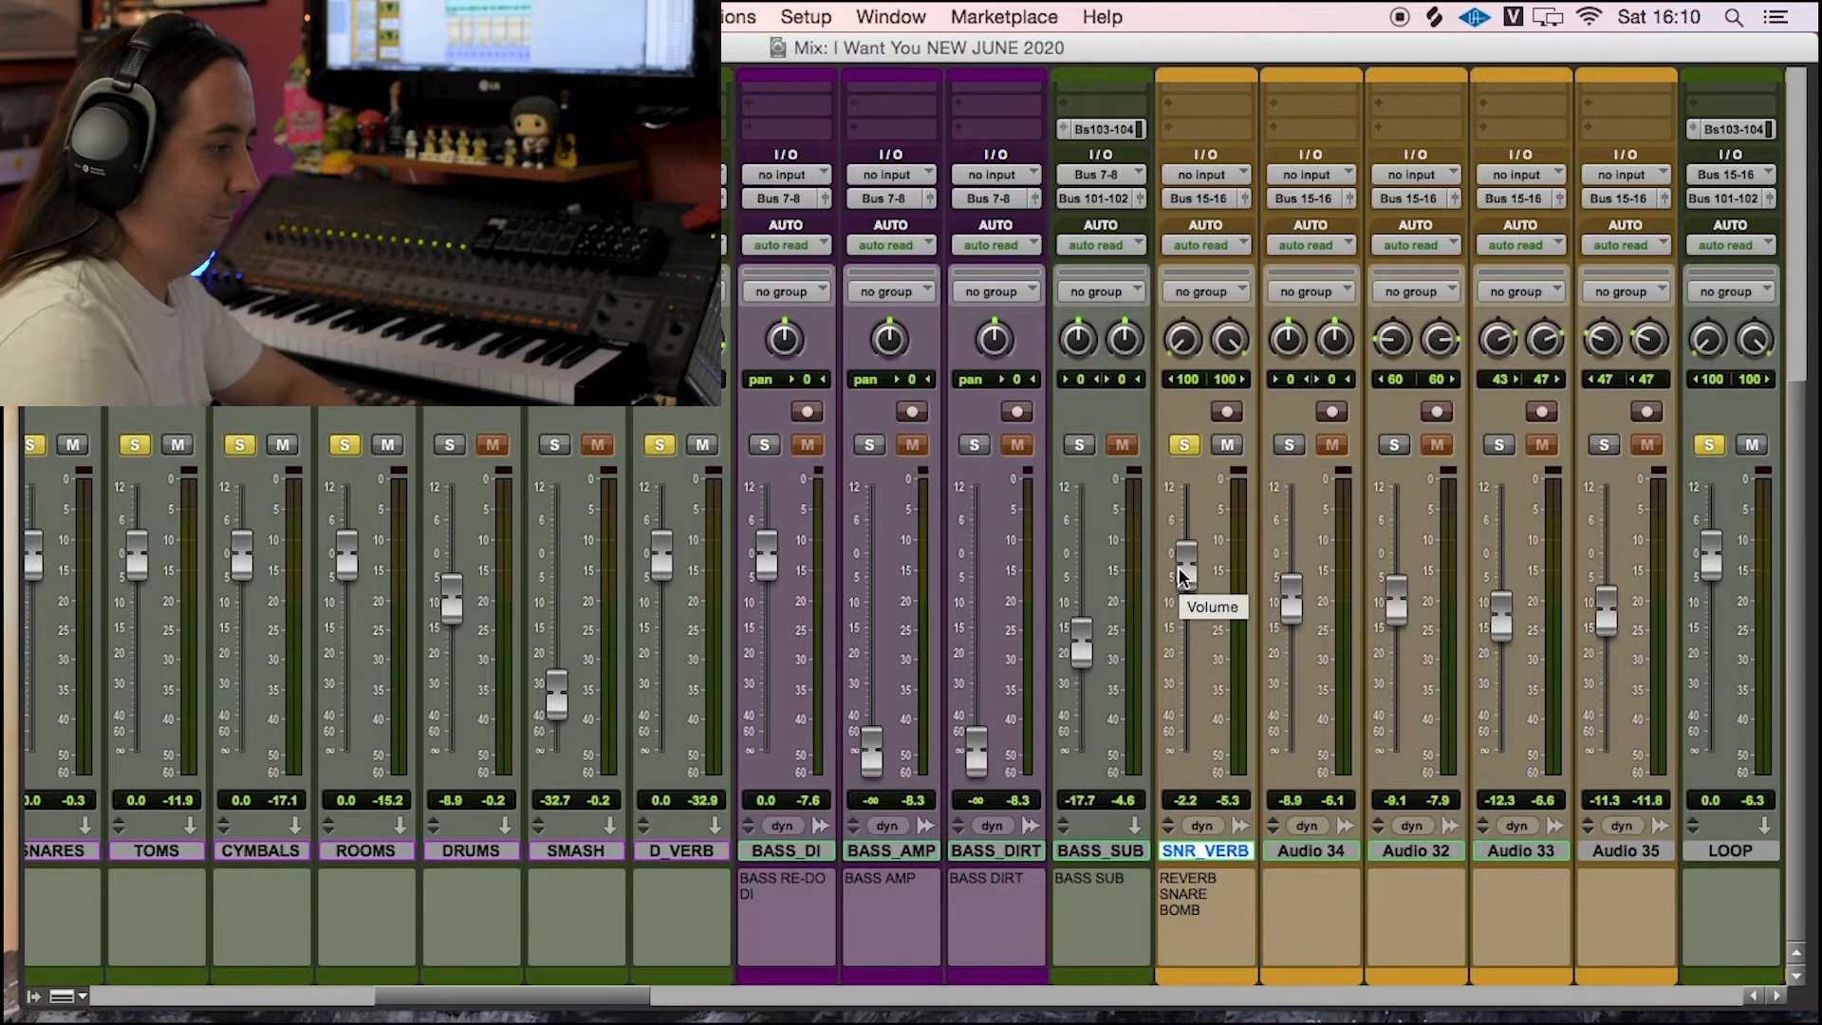
# Step: Lower the SNR_VERB fader to minus infinity and switch the solo from SNR_VERB to Audio 34 for playback
pyautogui.moveTo(1181, 575); pyautogui.dragTo(1185, 784)
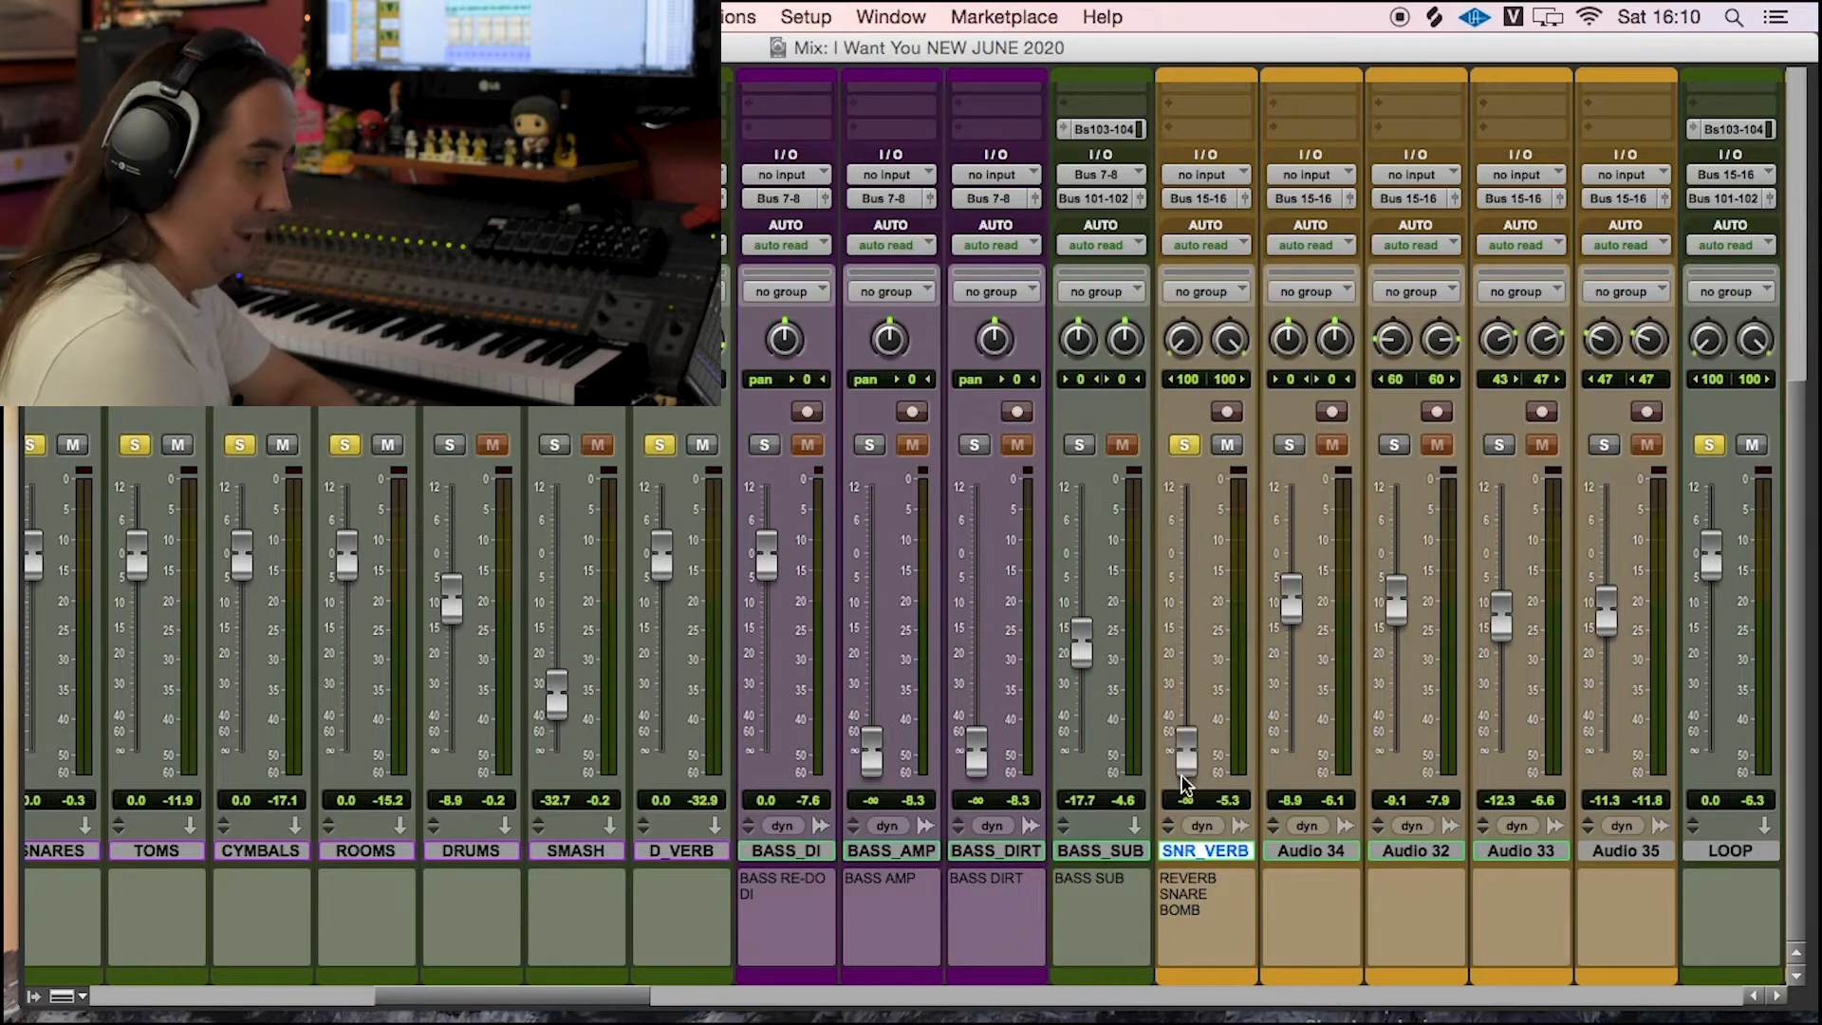
pyautogui.click(1289, 445)
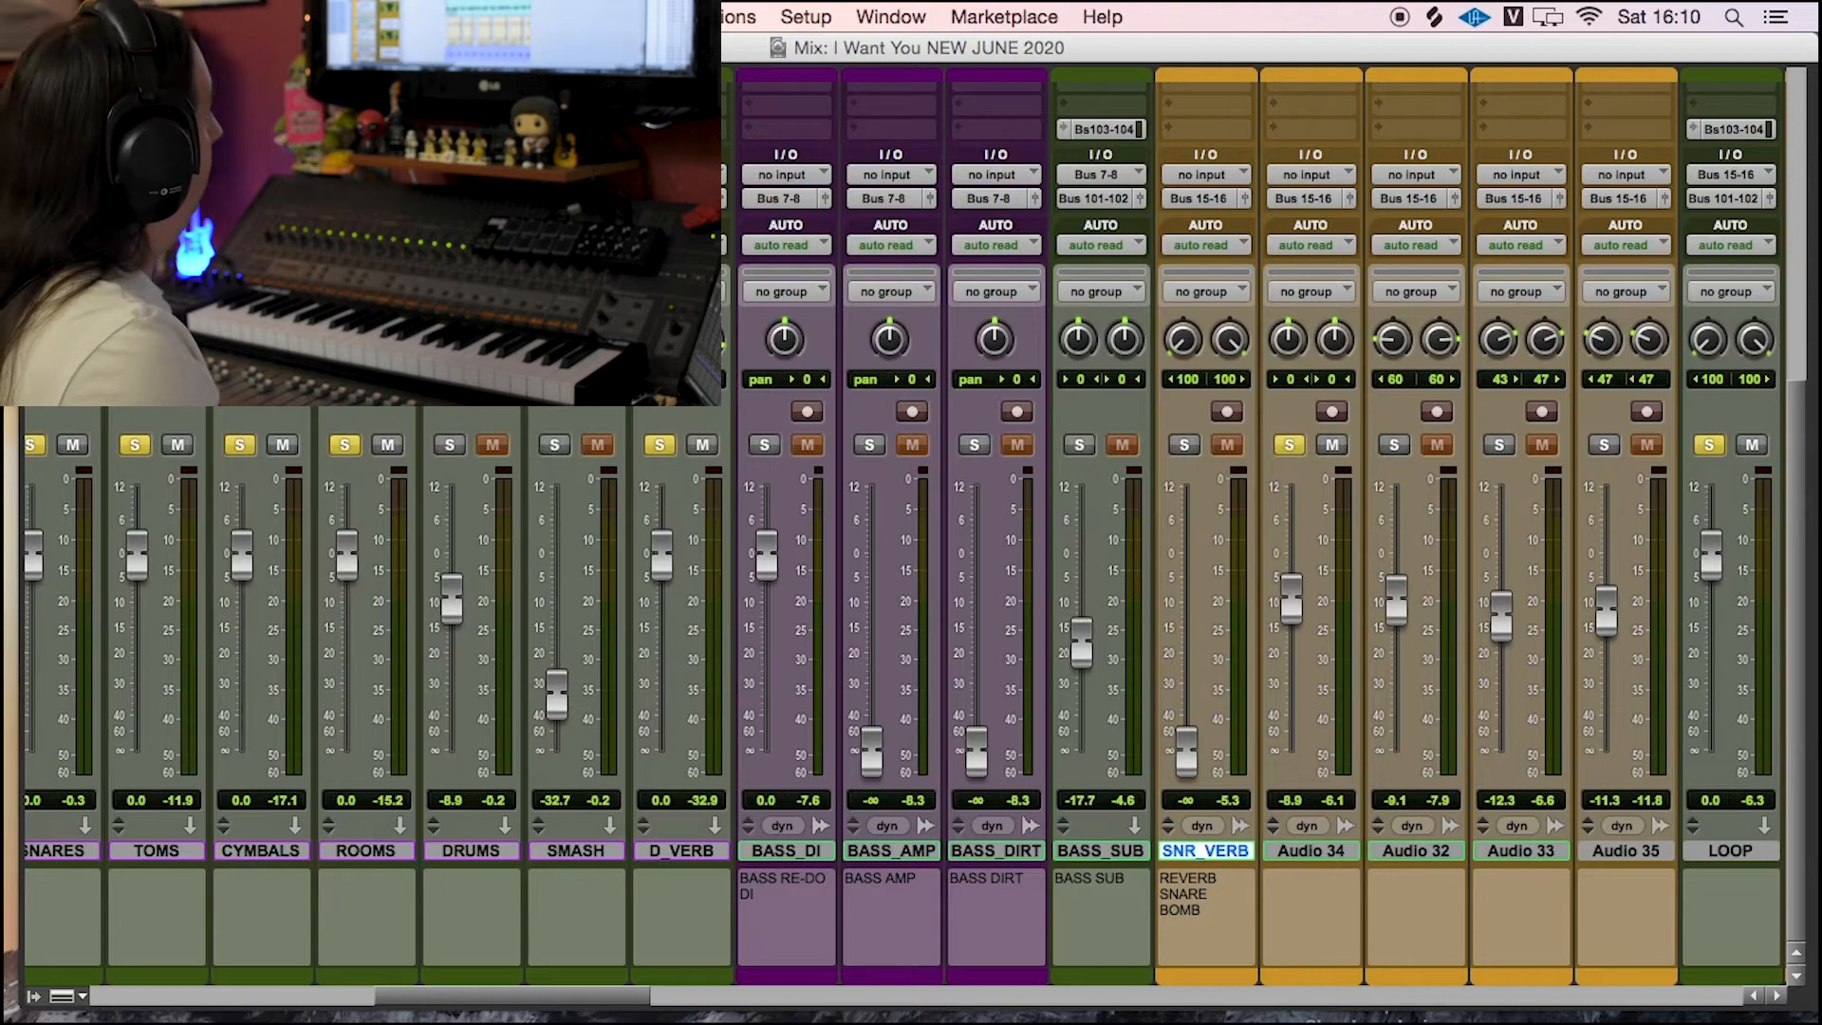
pyautogui.press('space')
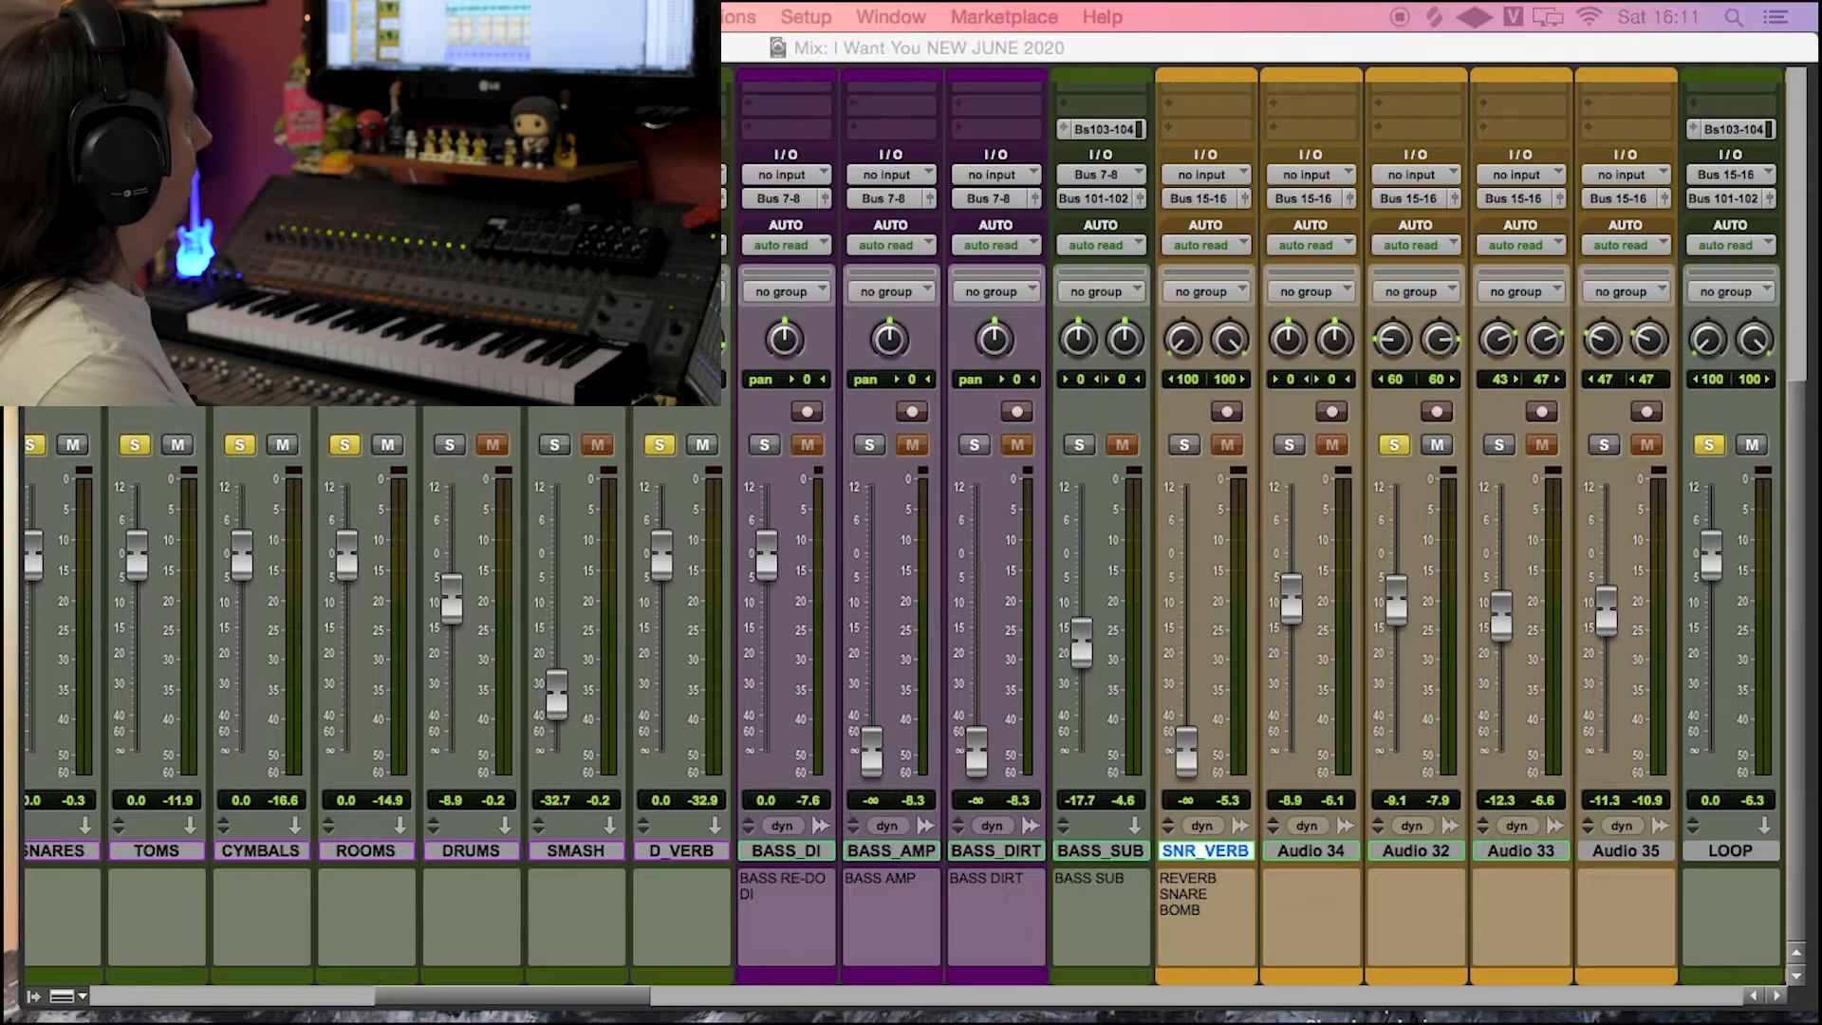
# Step: Play back the loop tracks Audio 32, Audio 33 and Audio 35, each soloed on its own
pyautogui.press('space')
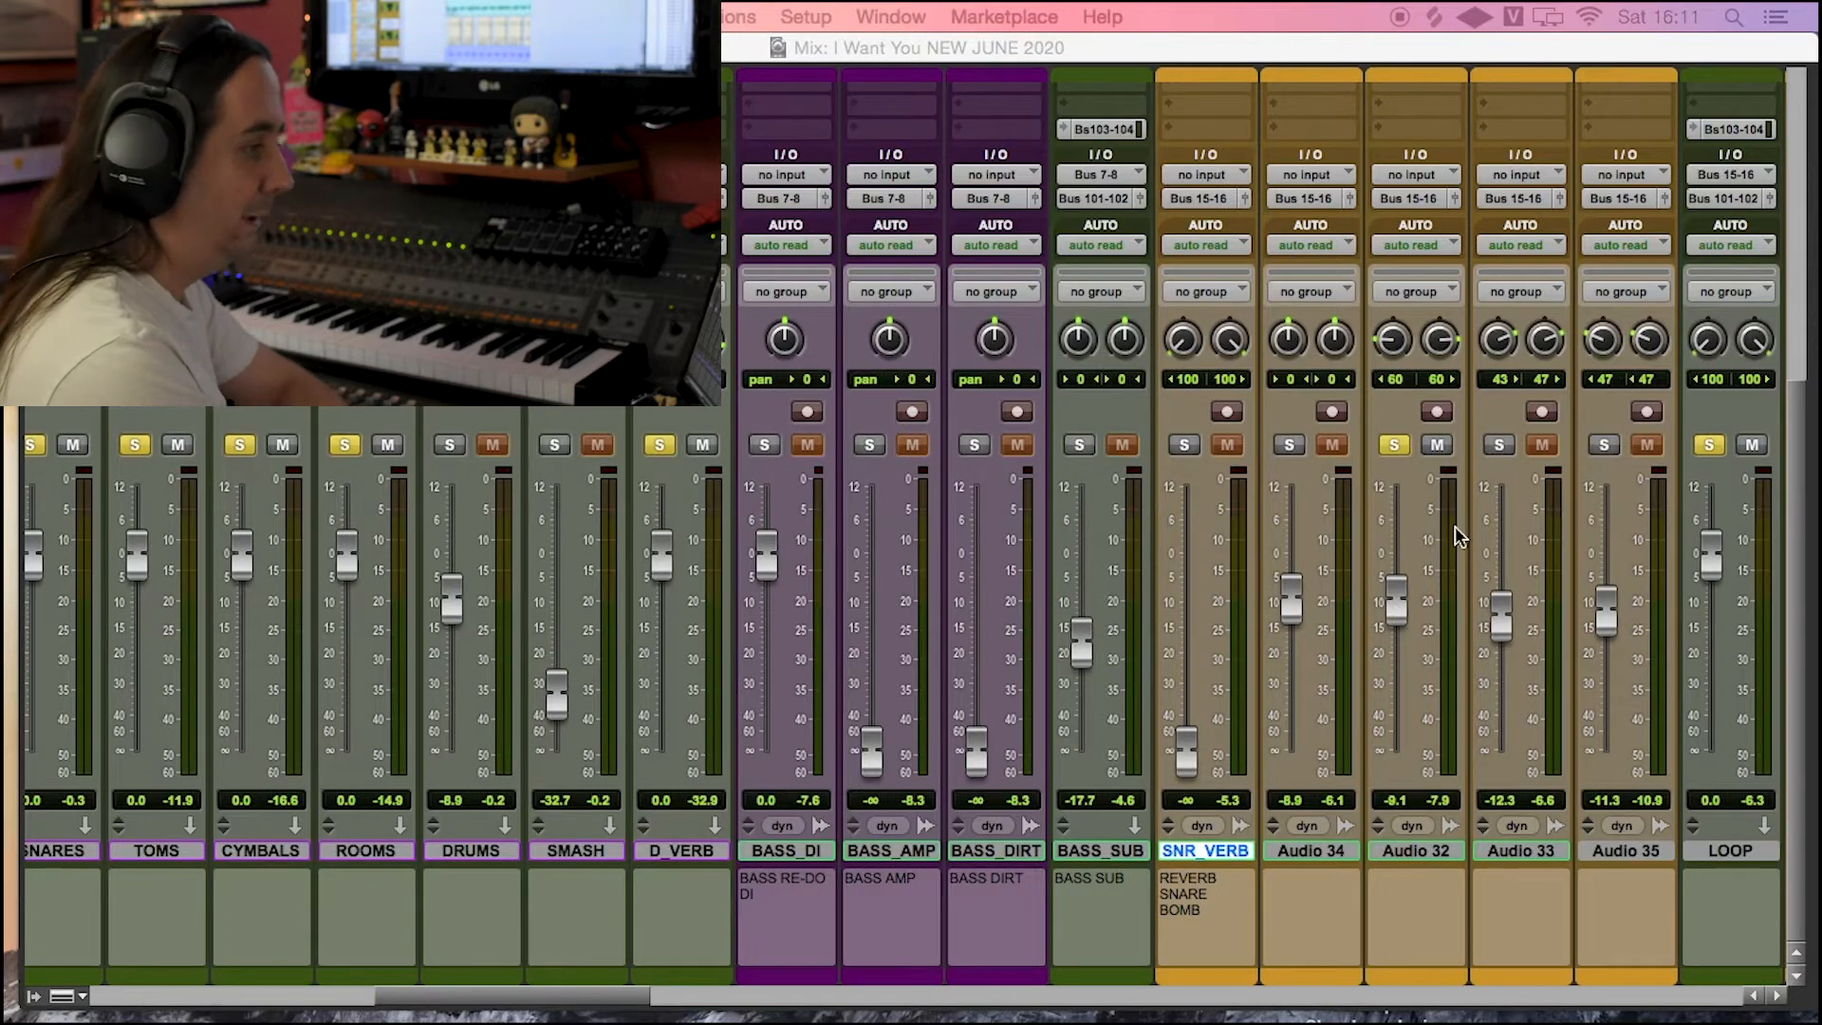
pyautogui.click(1499, 446)
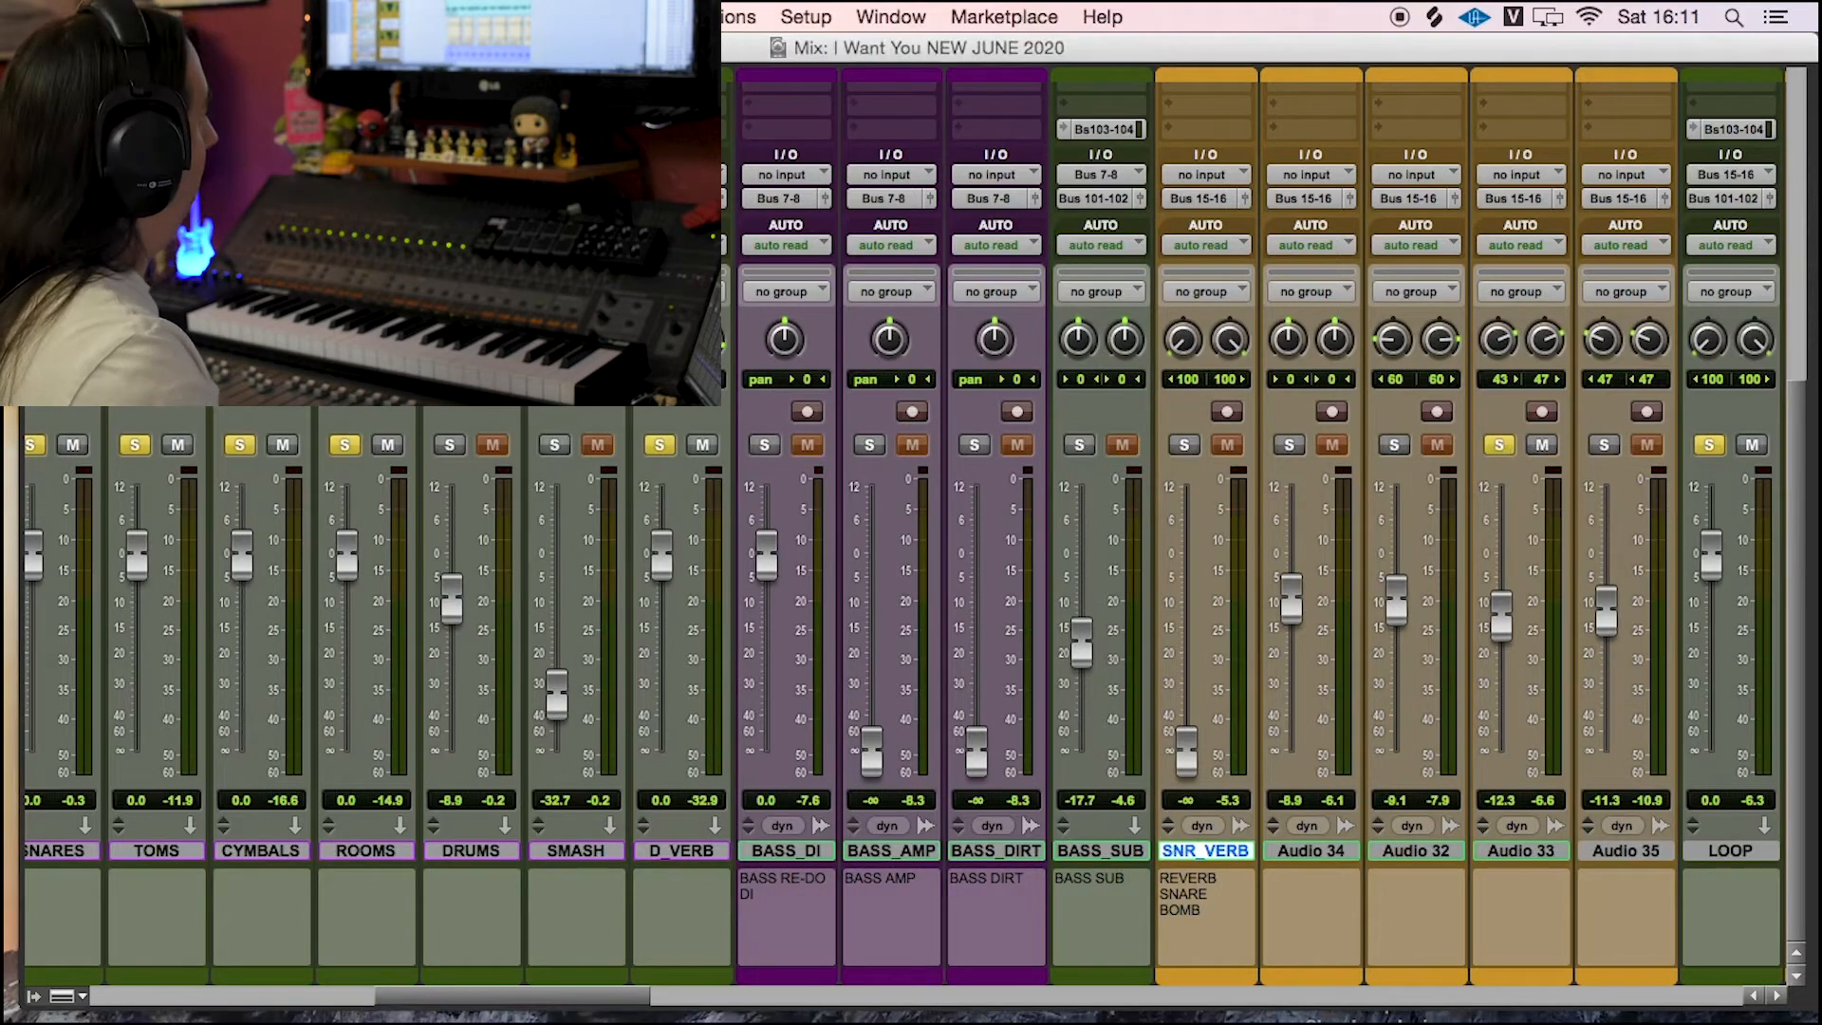
pyautogui.press('space')
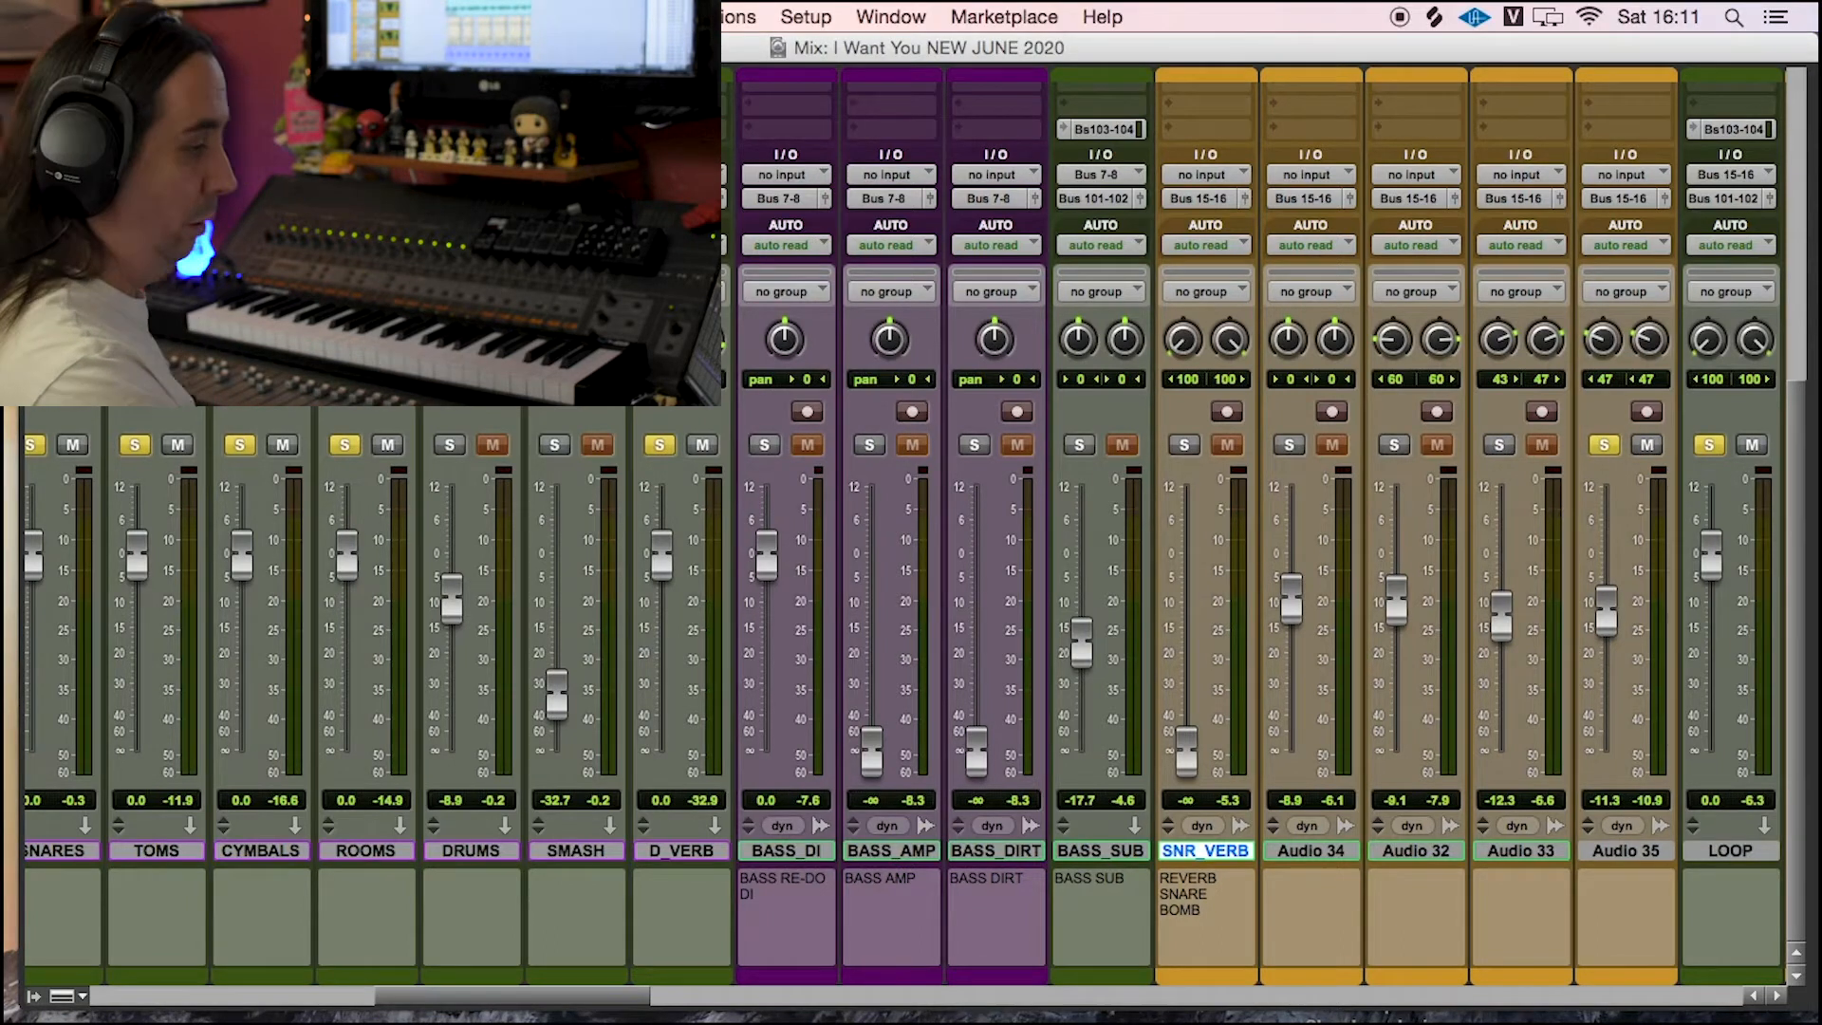
pyautogui.press('space')
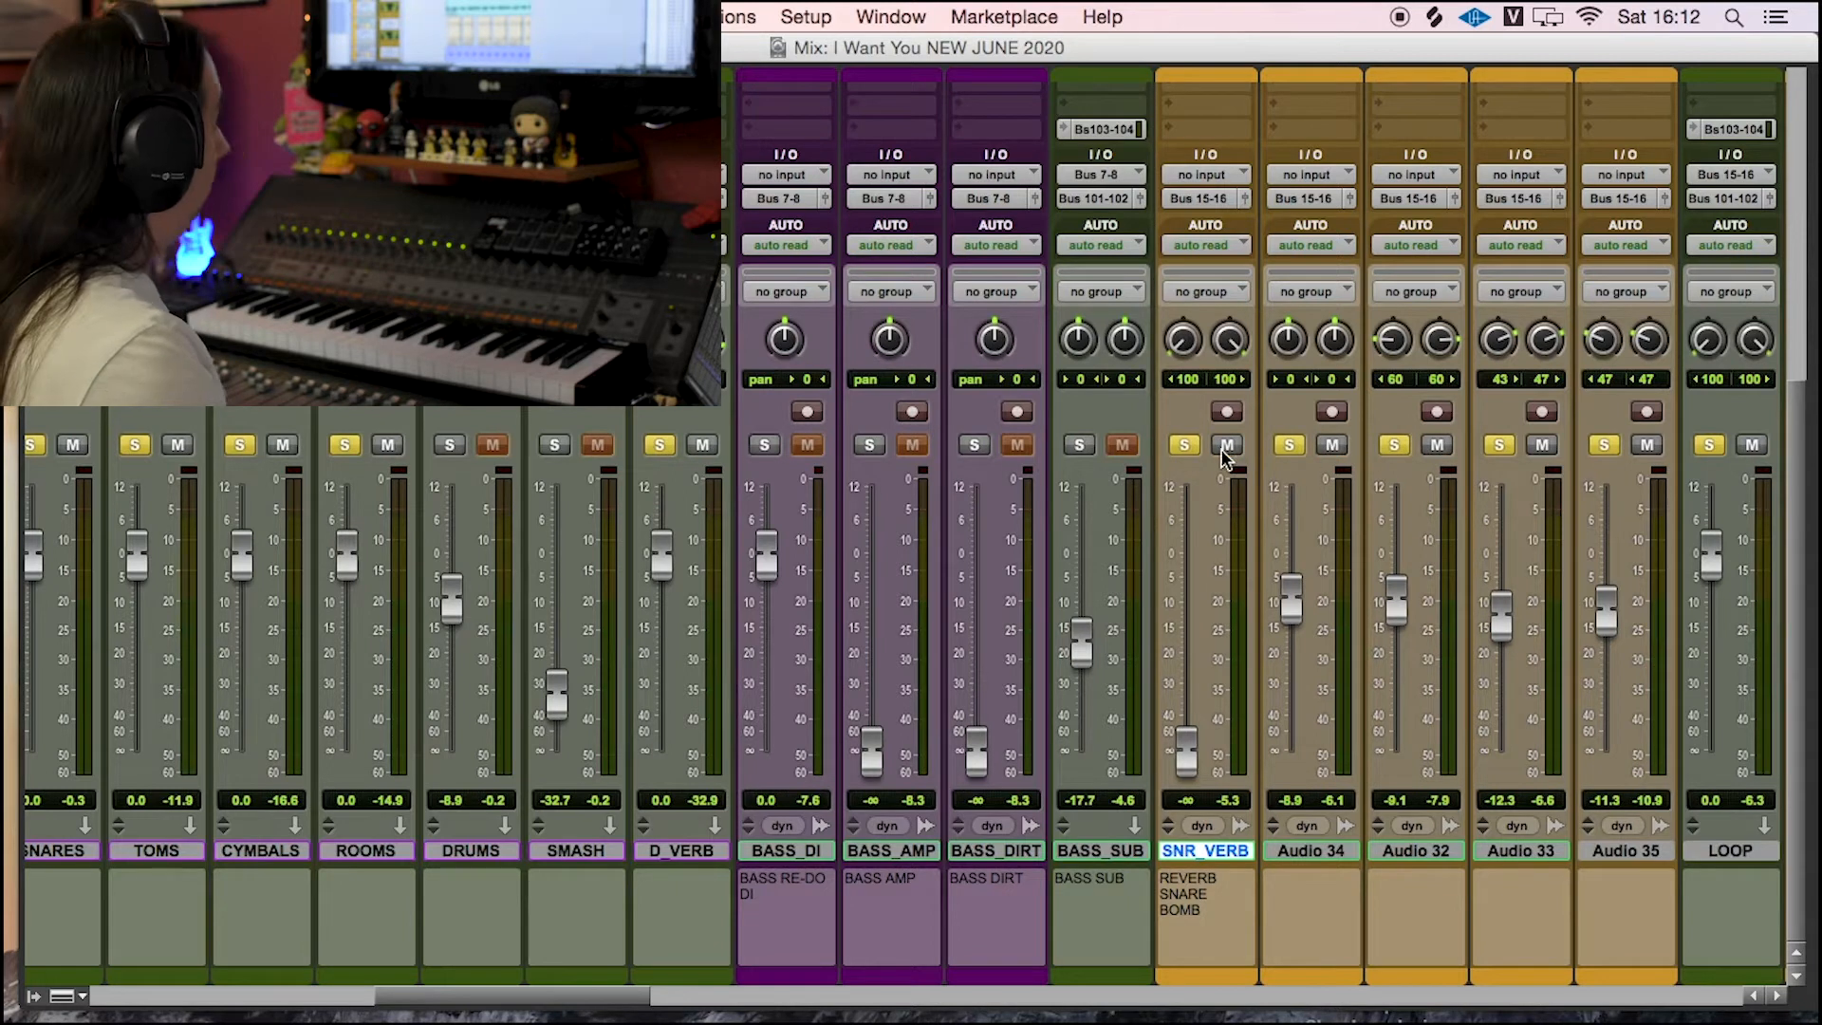
# Step: Play the soloed loop tracks together, first on their own and again with the DRUMS and SMASH buses soloed
pyautogui.press('space')
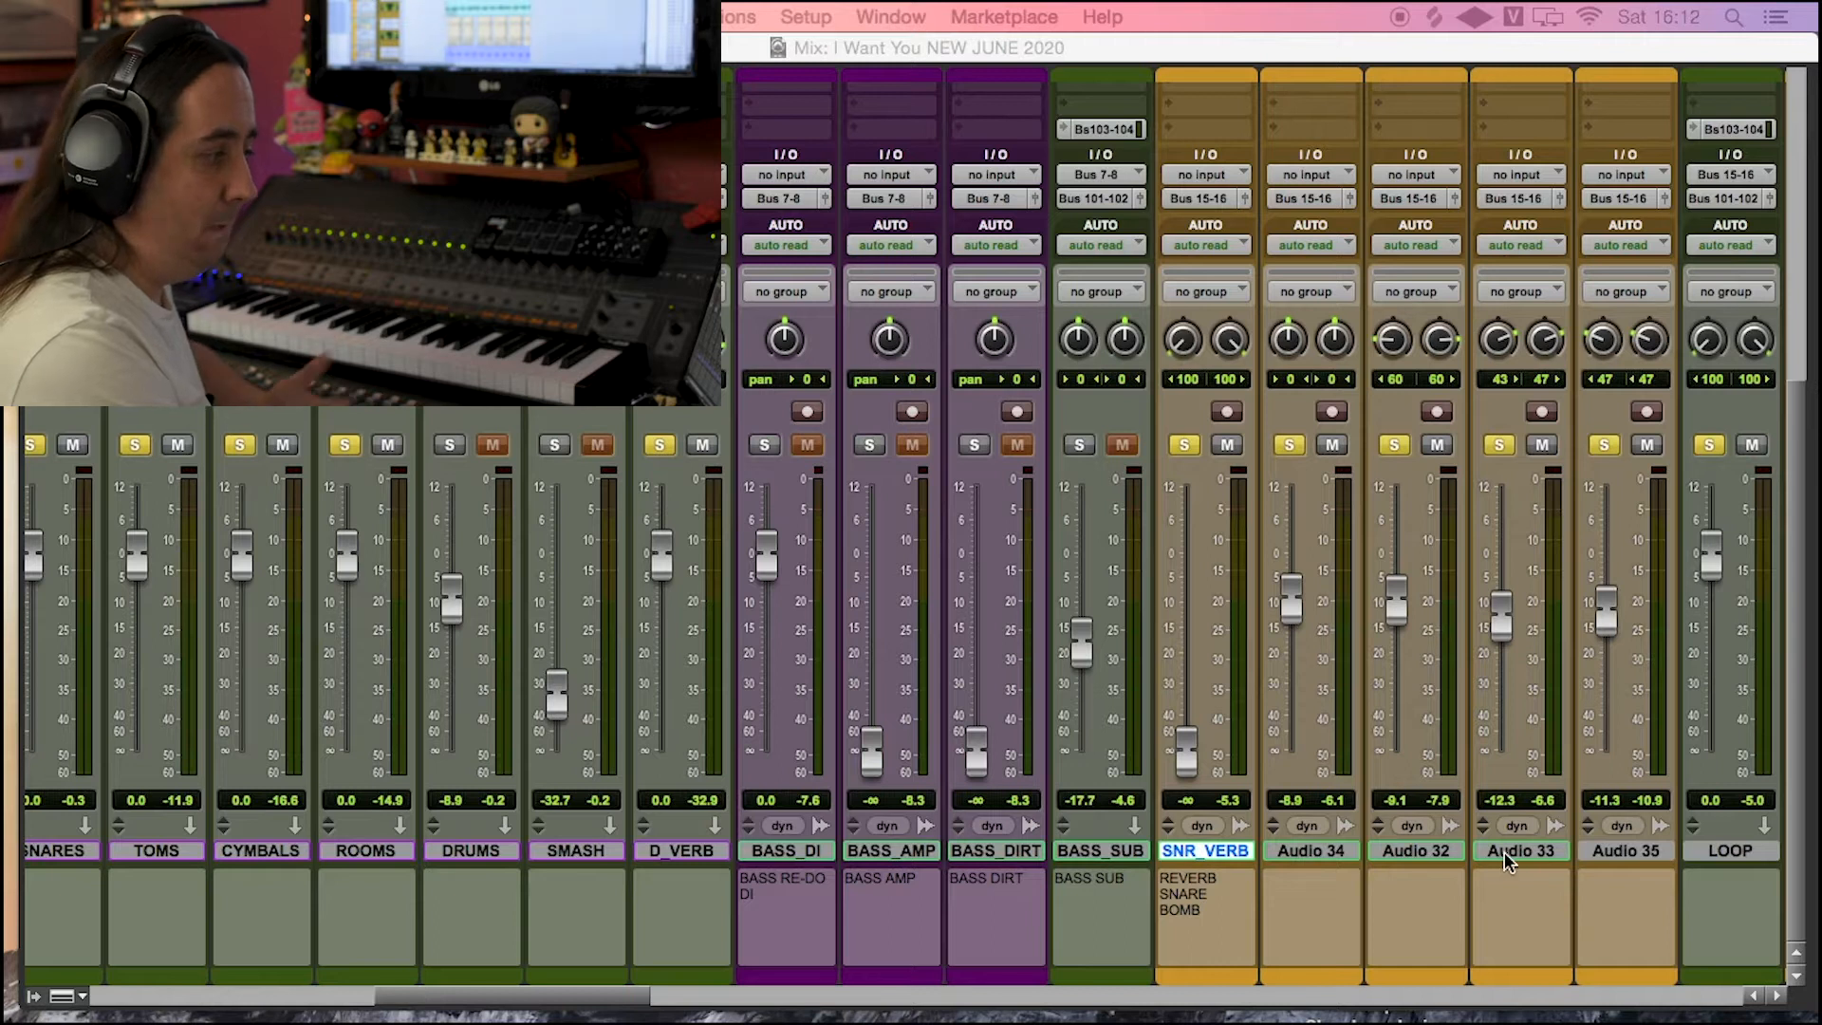
pyautogui.click(449, 444)
pyautogui.click(555, 446)
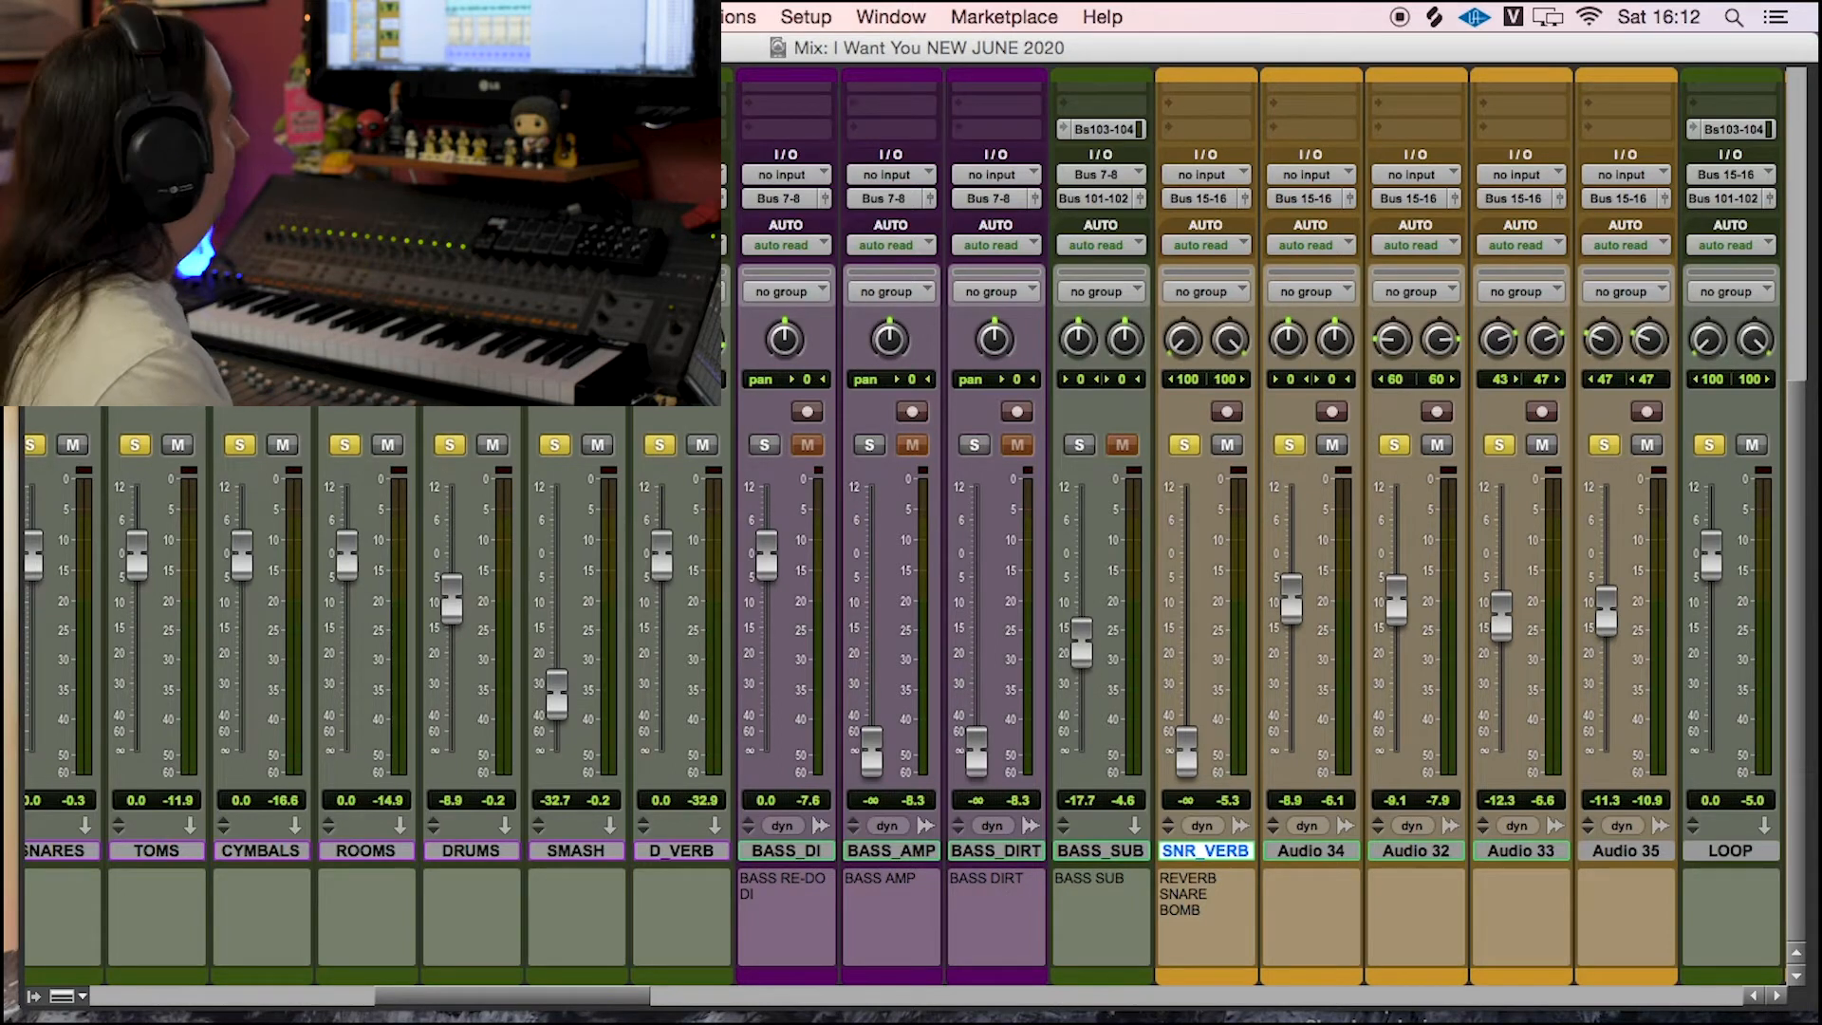
pyautogui.press('space')
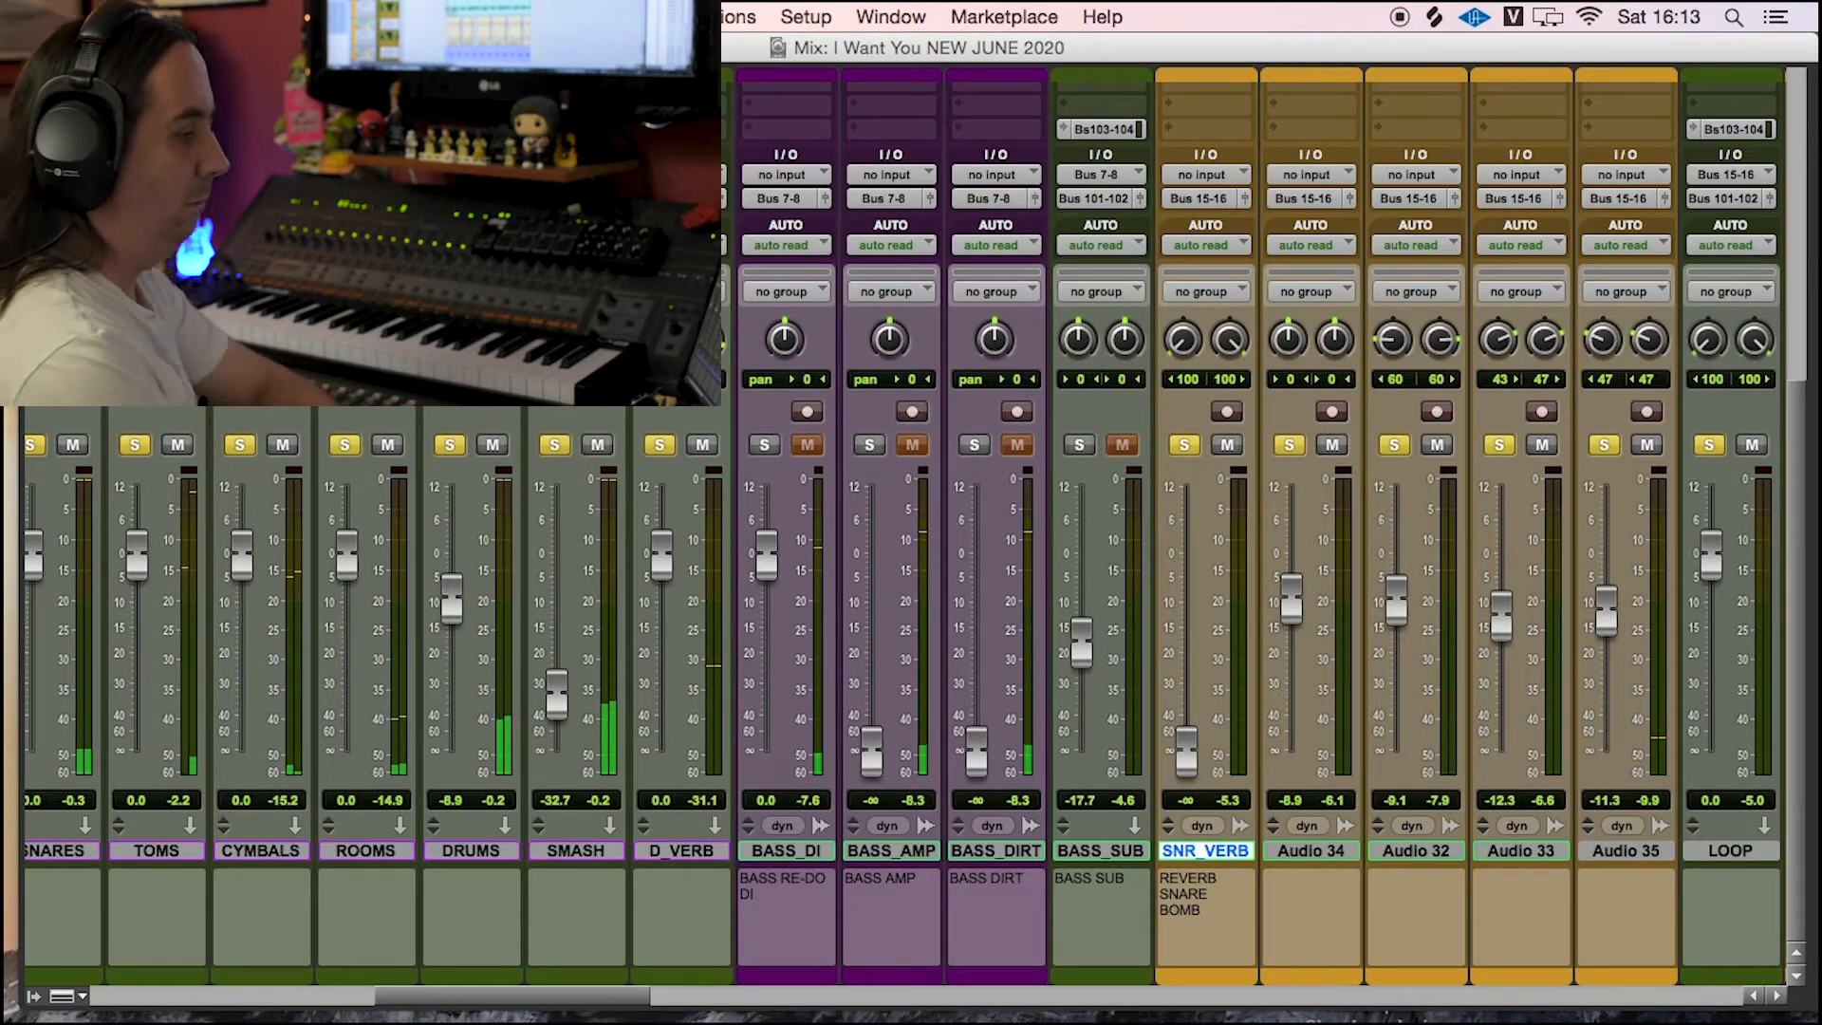
# Step: Play the drums with the LOOP bus out of solo and solo LOOP again during playback to compare
pyautogui.moveTo(564, 1001); pyautogui.dragTo(580, 1002)
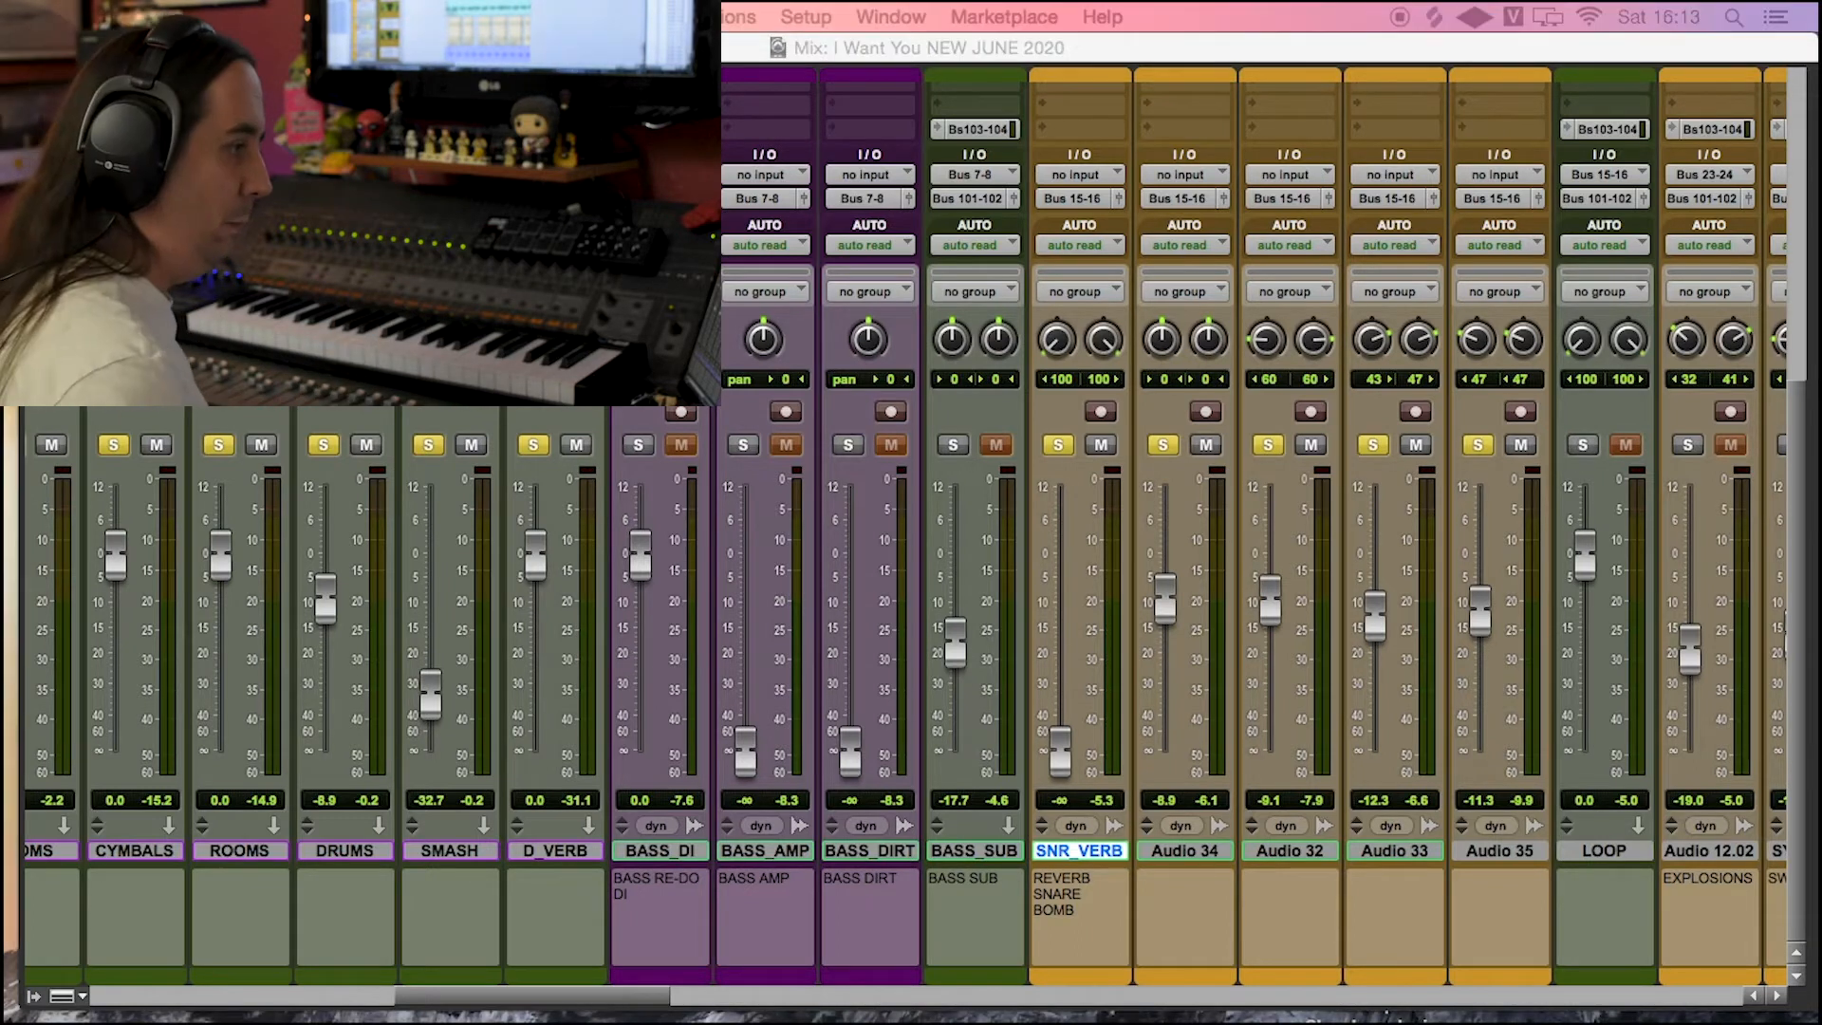
pyautogui.press('space')
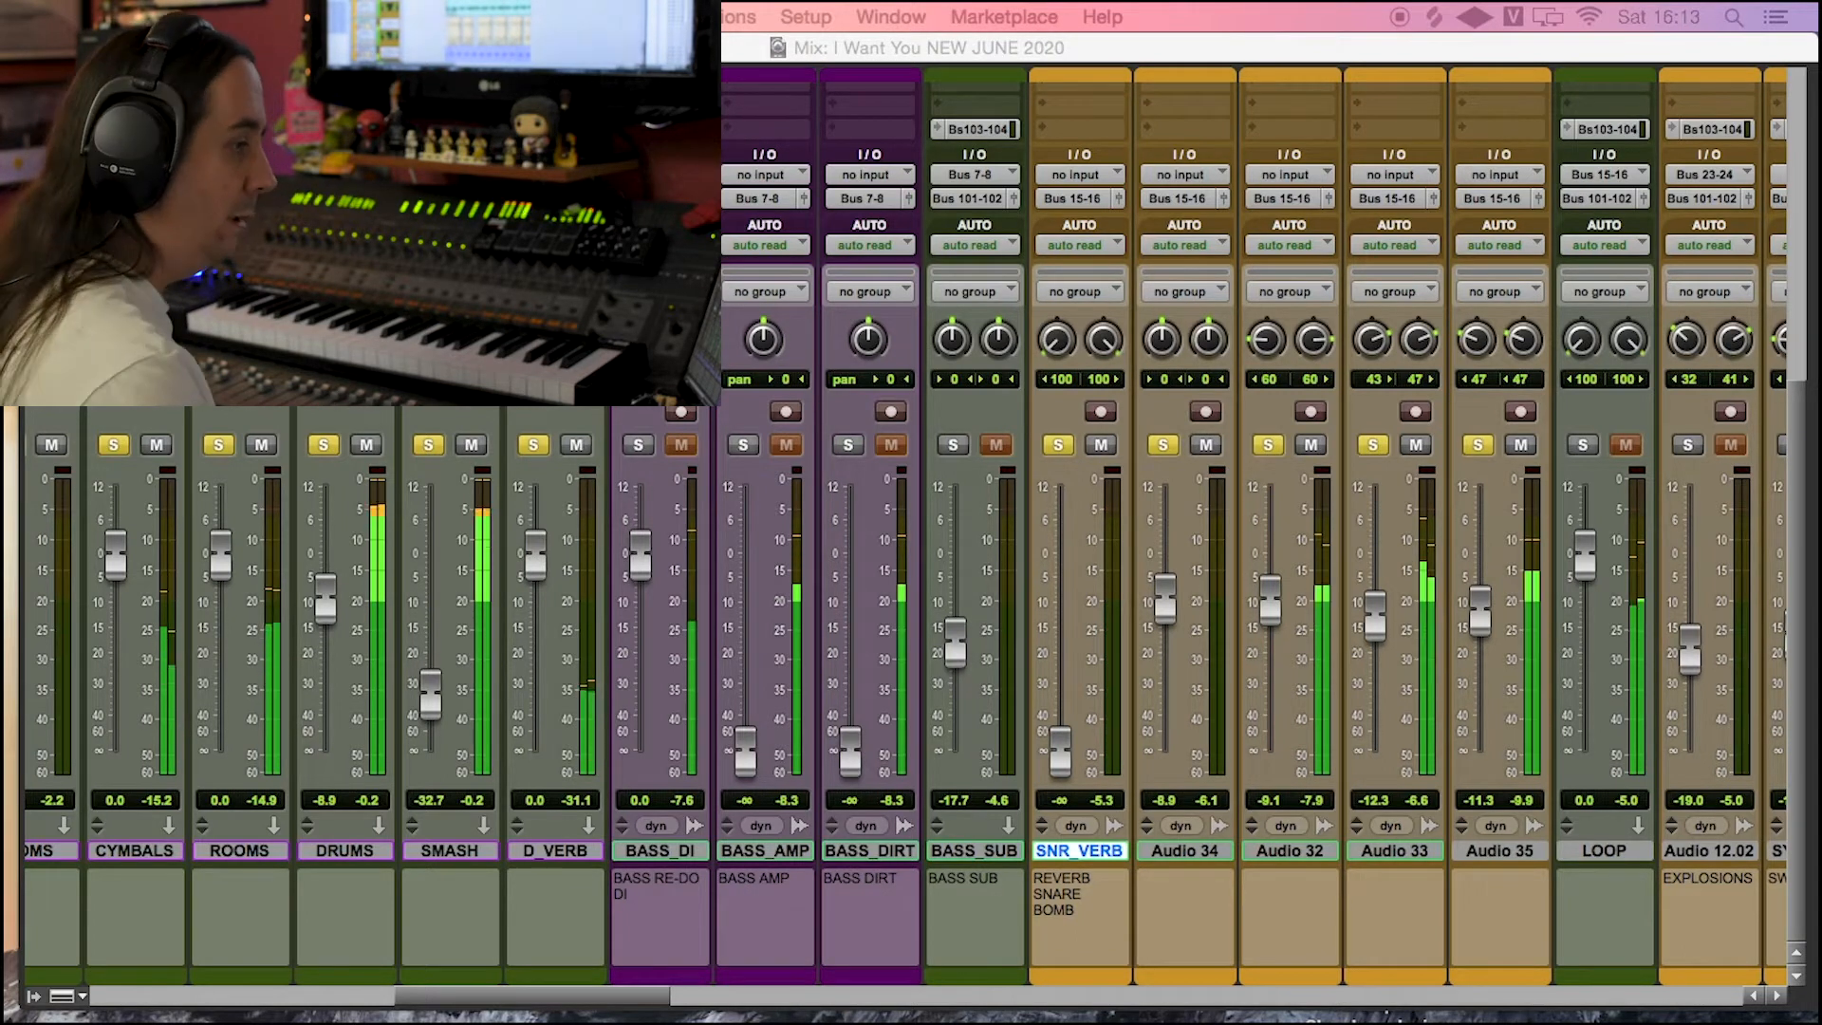
pyautogui.click(1578, 448)
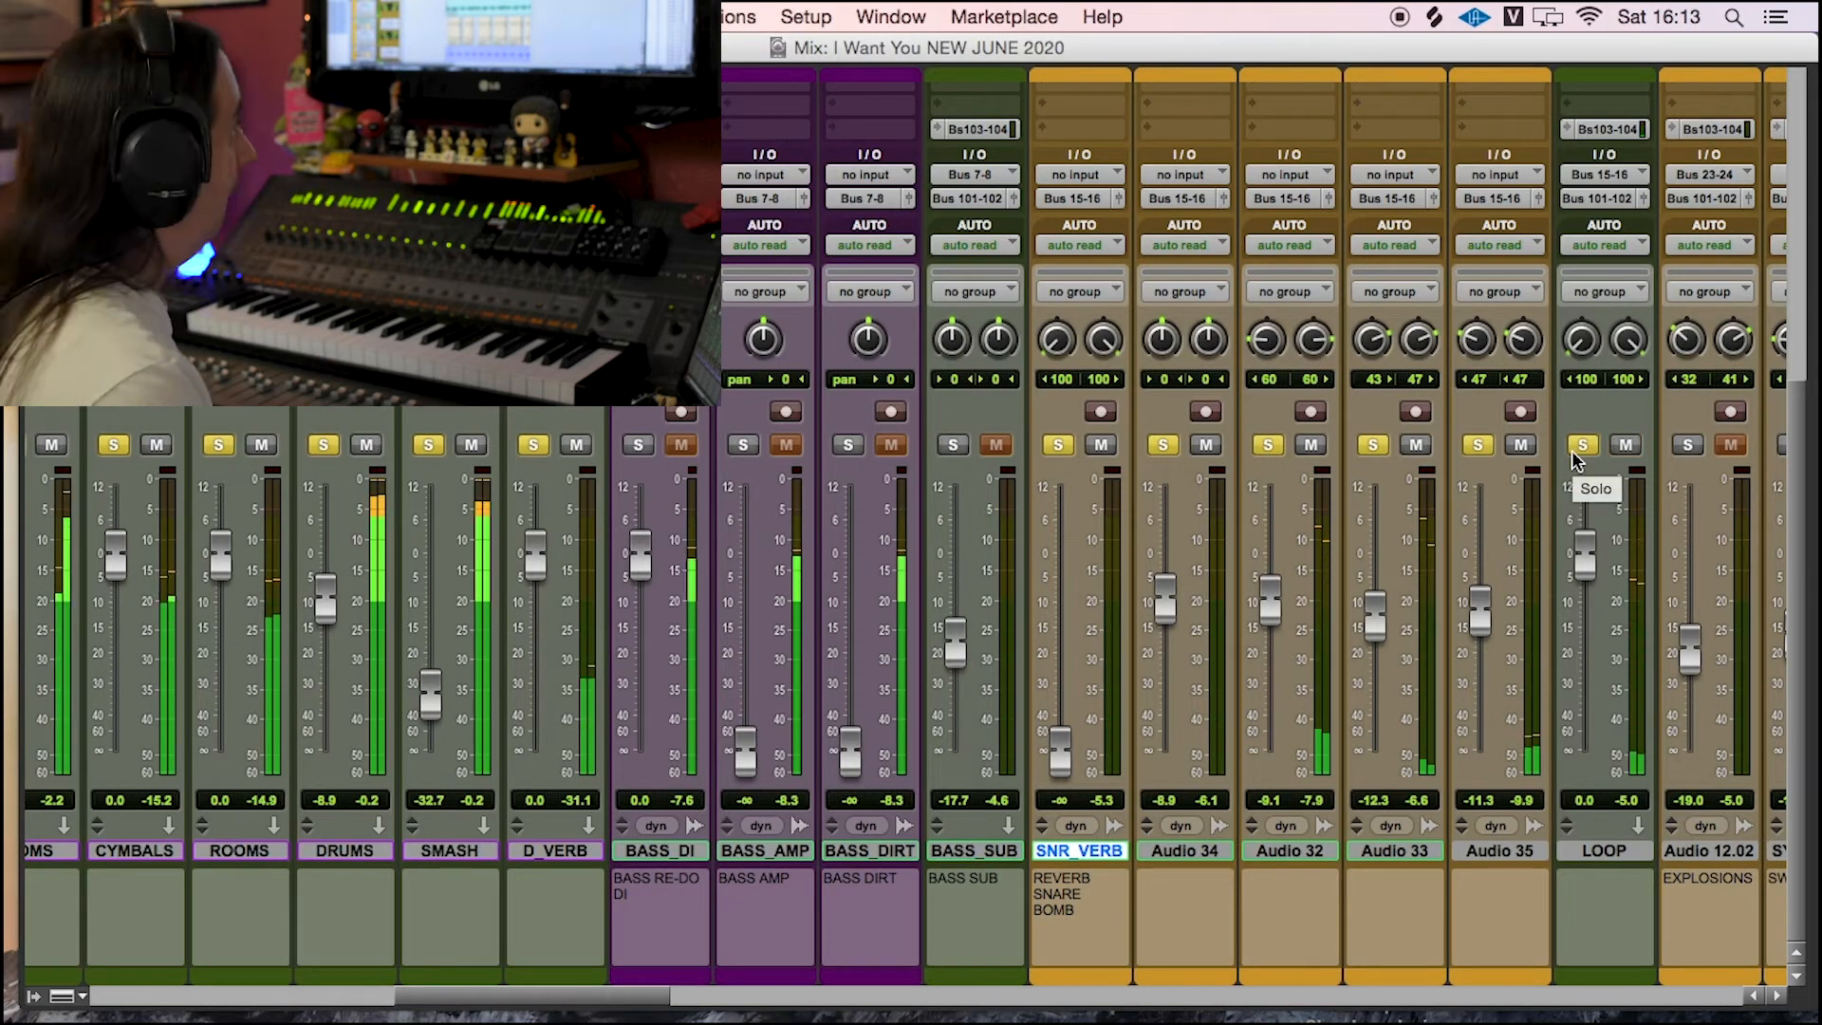
pyautogui.press('space')
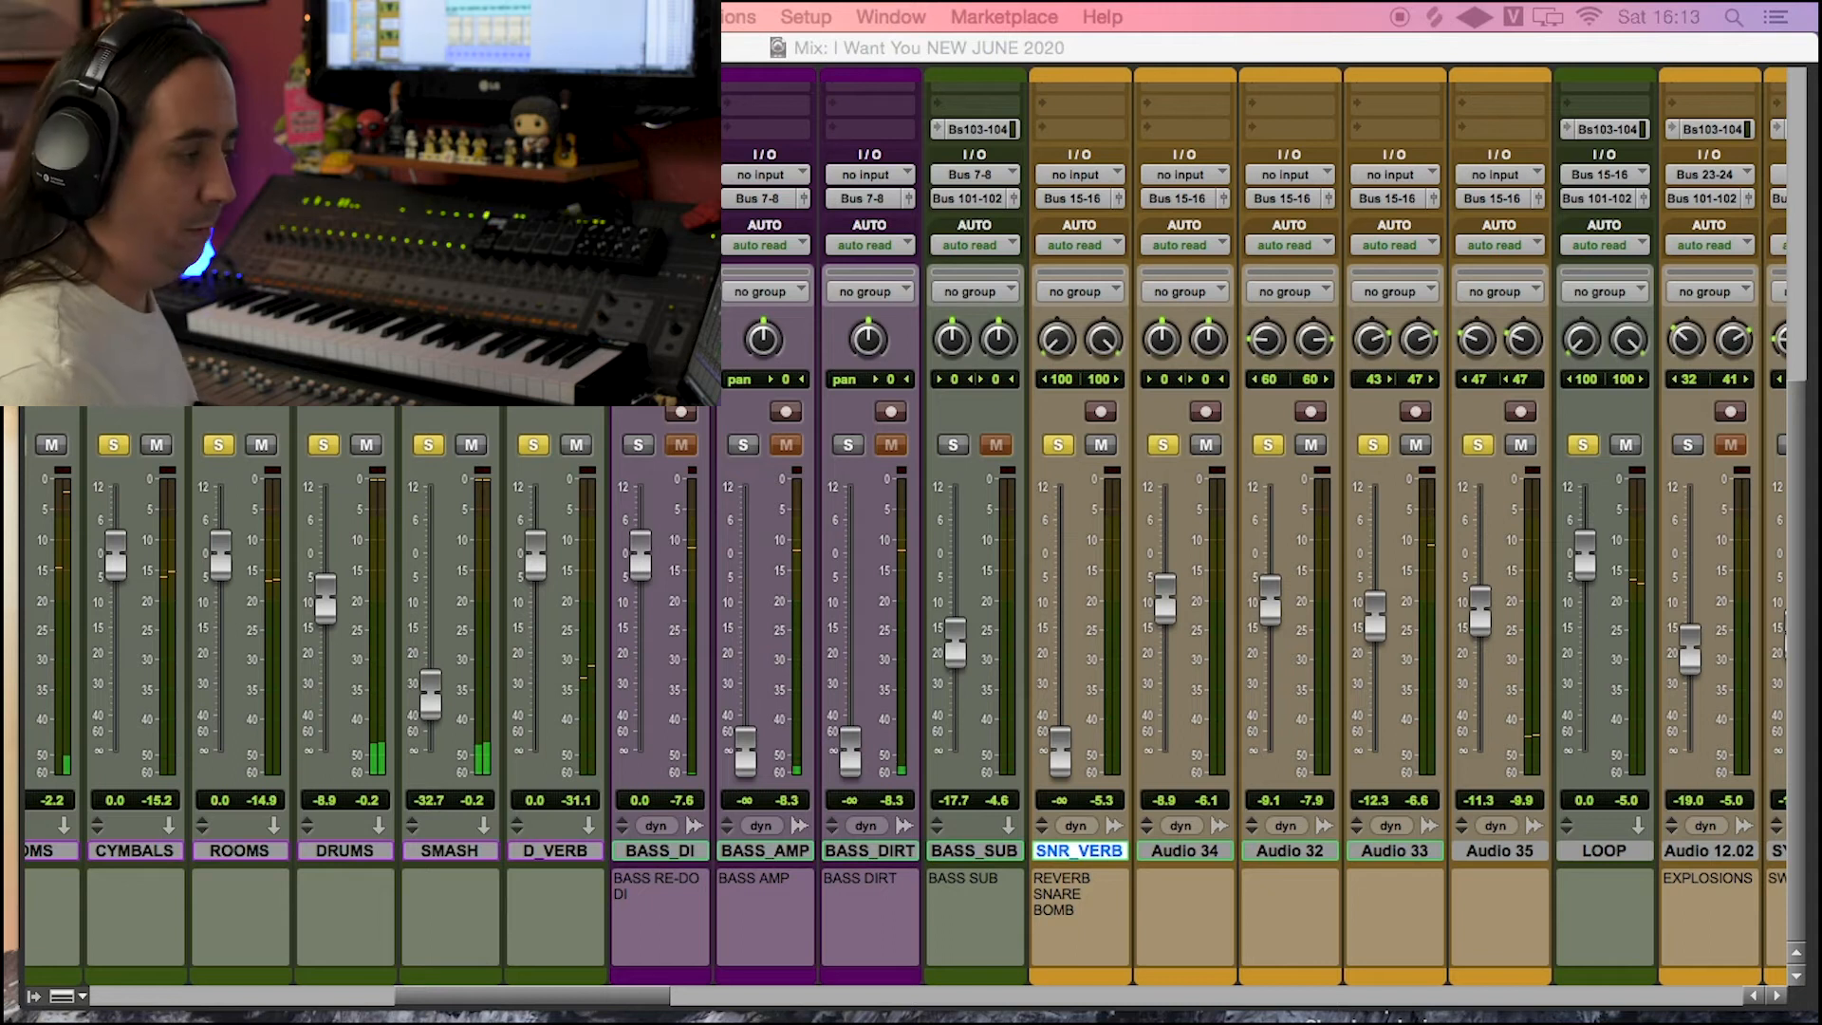
pyautogui.press('space')
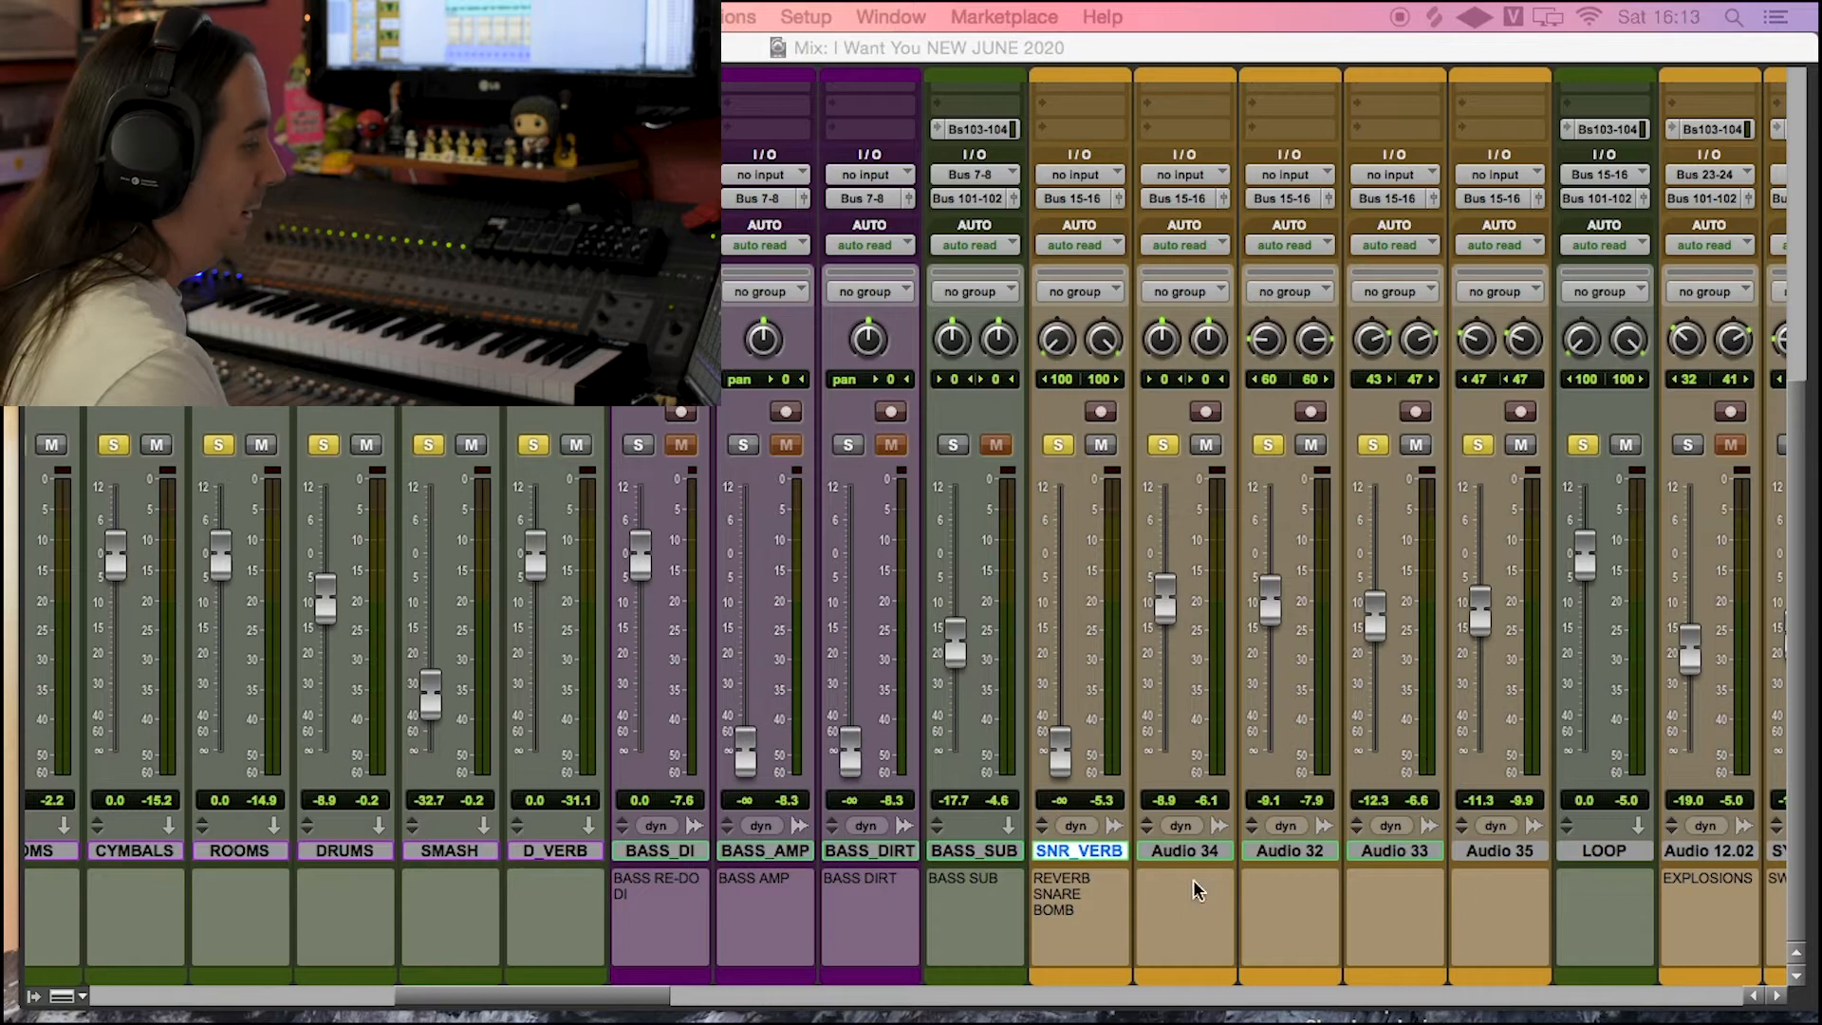
# Step: Turn off solo on the LOOP, DRUMS and SMASH buses and play the explosions track Audio 12.02 soloed
pyautogui.click(1587, 441)
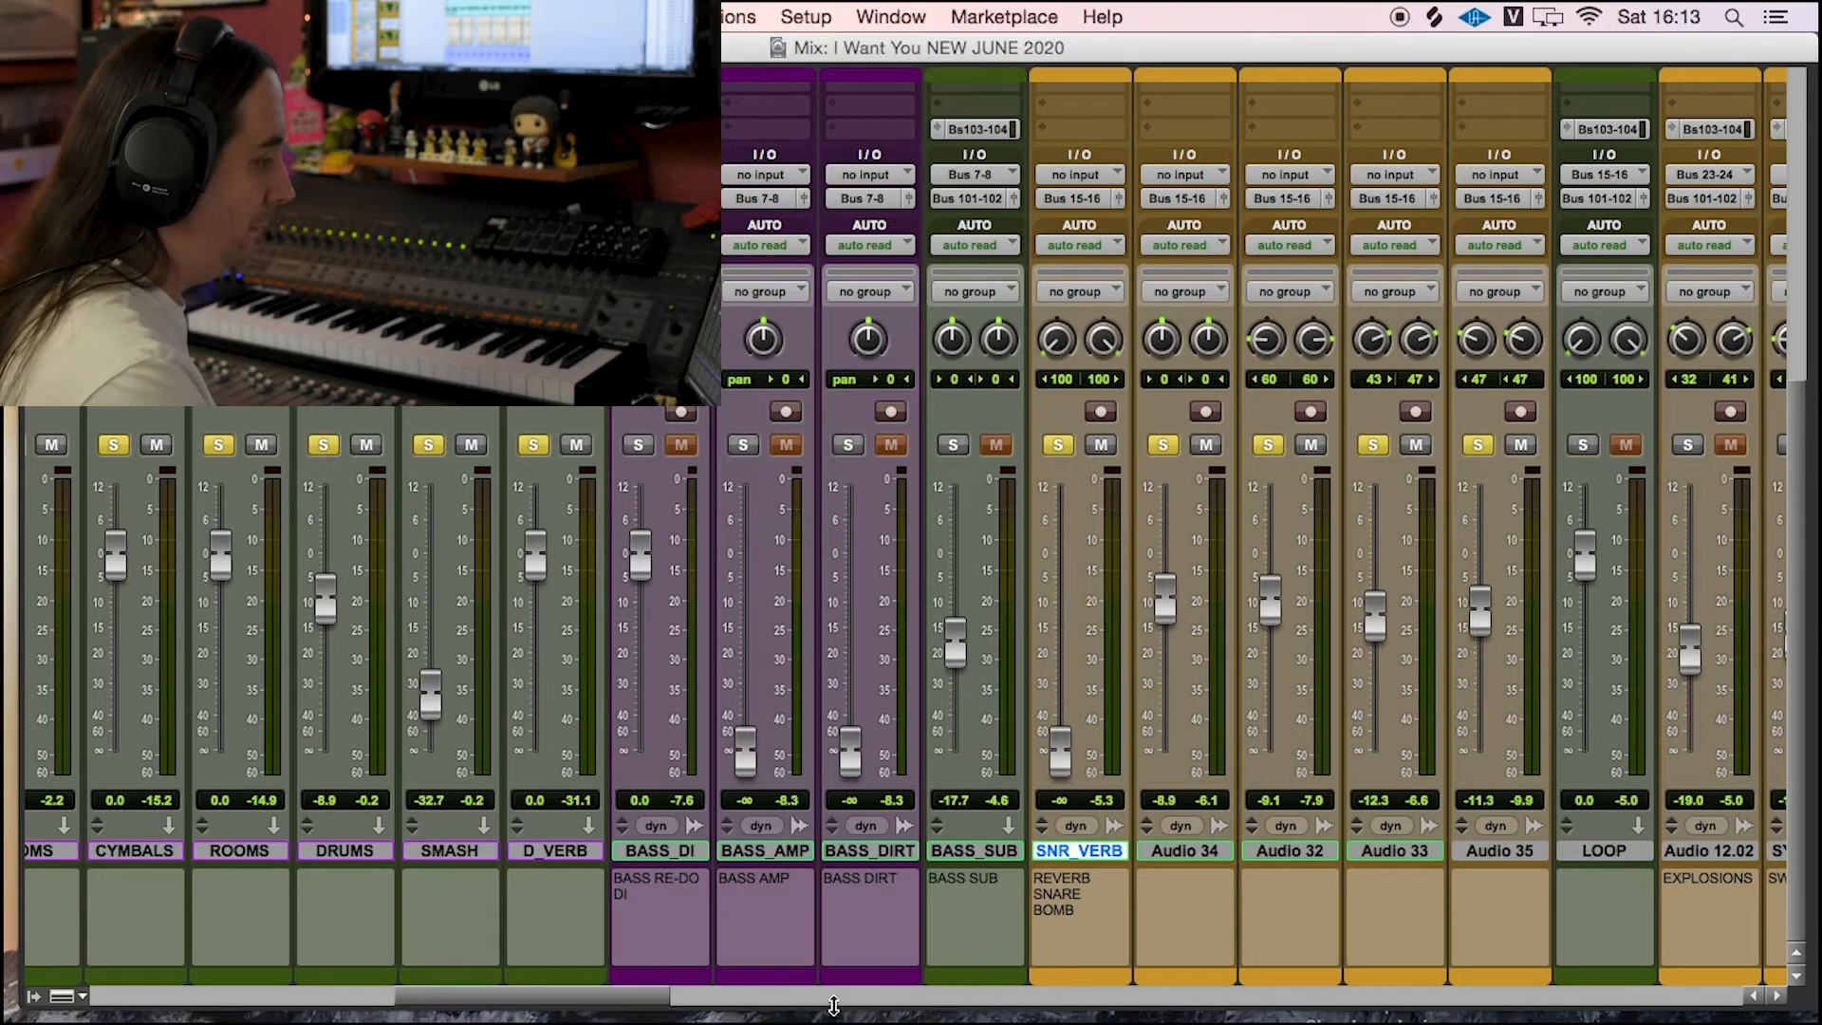
pyautogui.hscroll(10, 634, 1004)
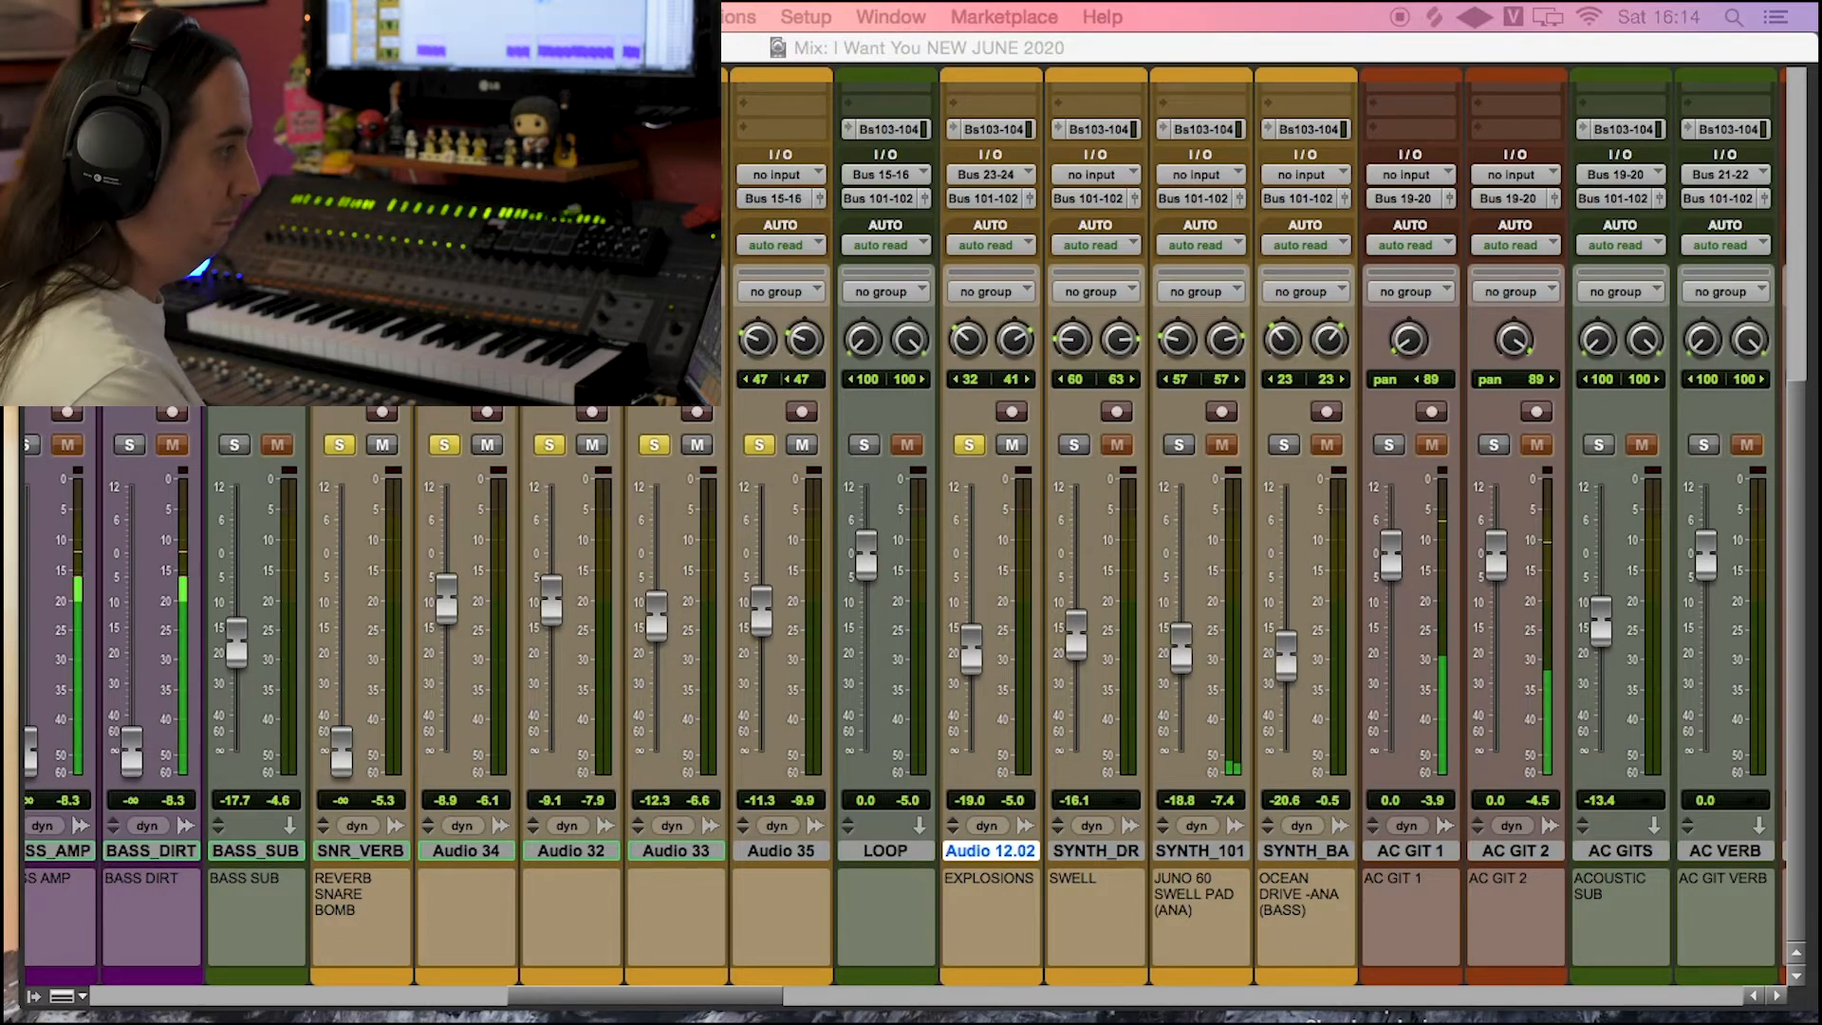
pyautogui.moveTo(639, 995); pyautogui.dragTo(426, 481)
pyautogui.moveTo(638, 997); pyautogui.dragTo(534, 997)
pyautogui.click(283, 447)
pyautogui.click(378, 446)
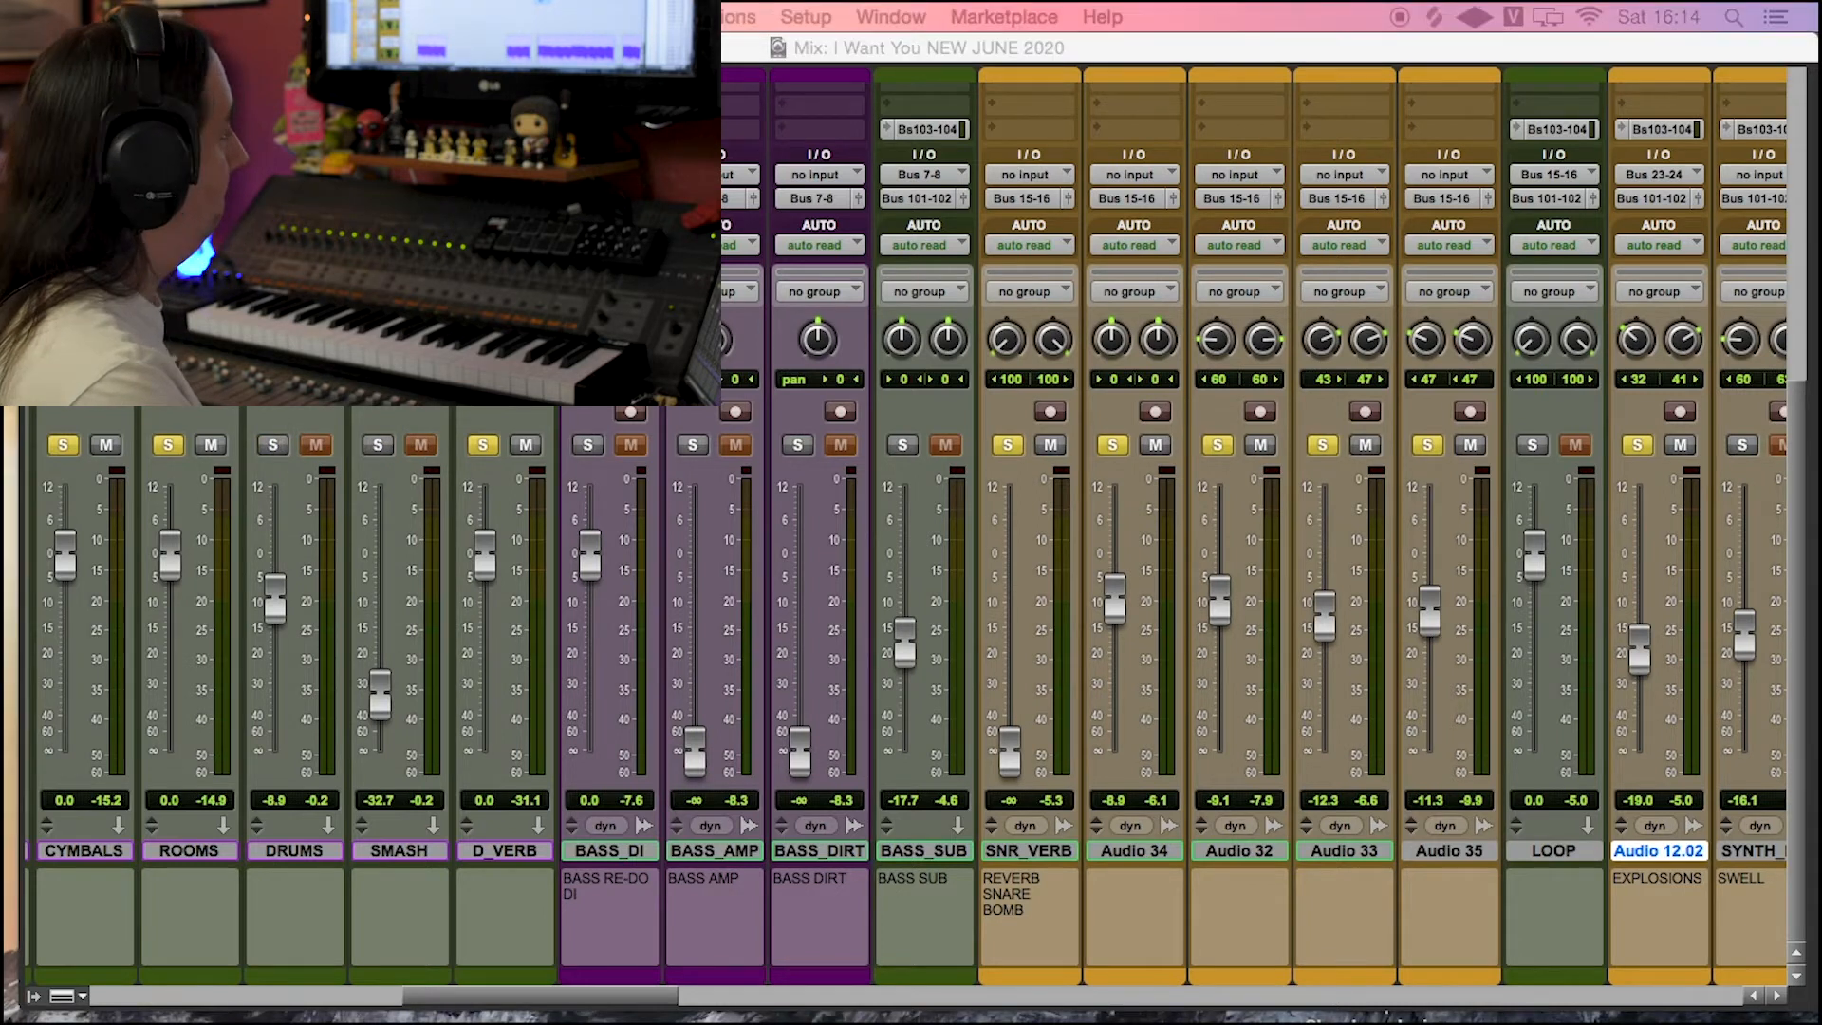
pyautogui.press('space')
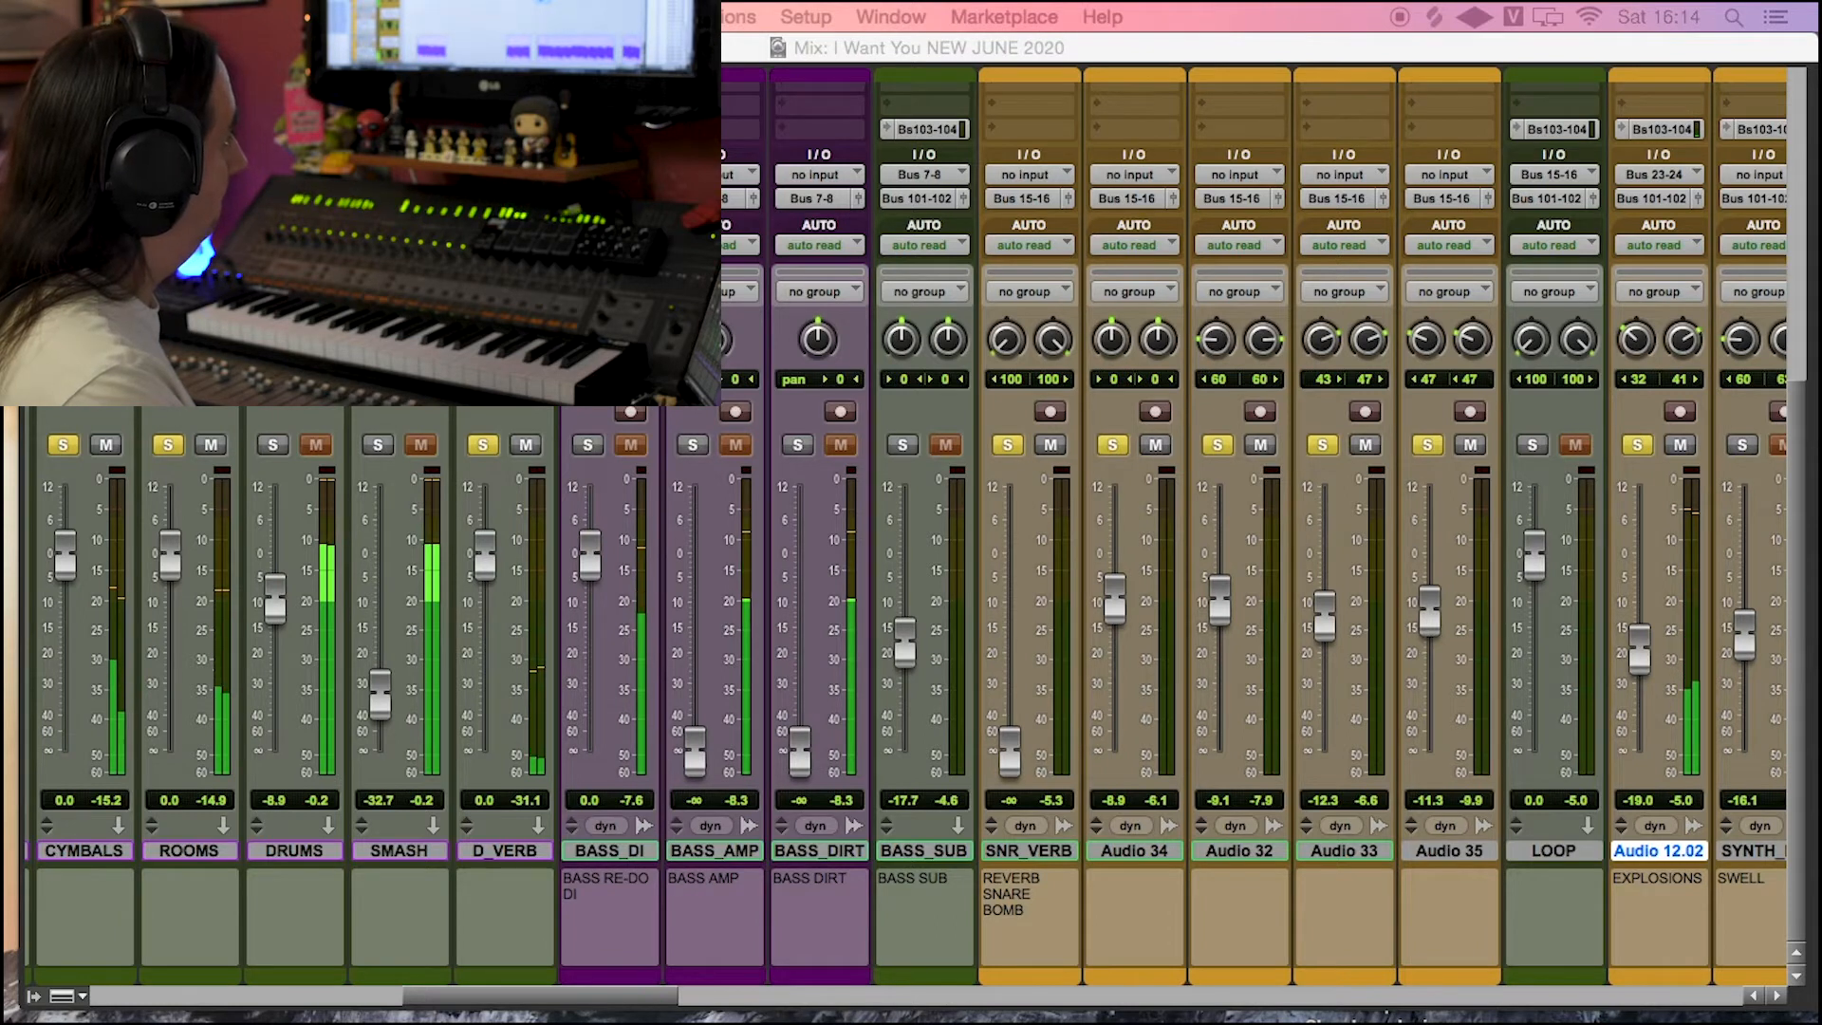
# Step: Turn off solo on D_VERB and play the explosions track with the DRUMS and SMASH buses soloed
pyautogui.click(486, 450)
pyautogui.click(484, 446)
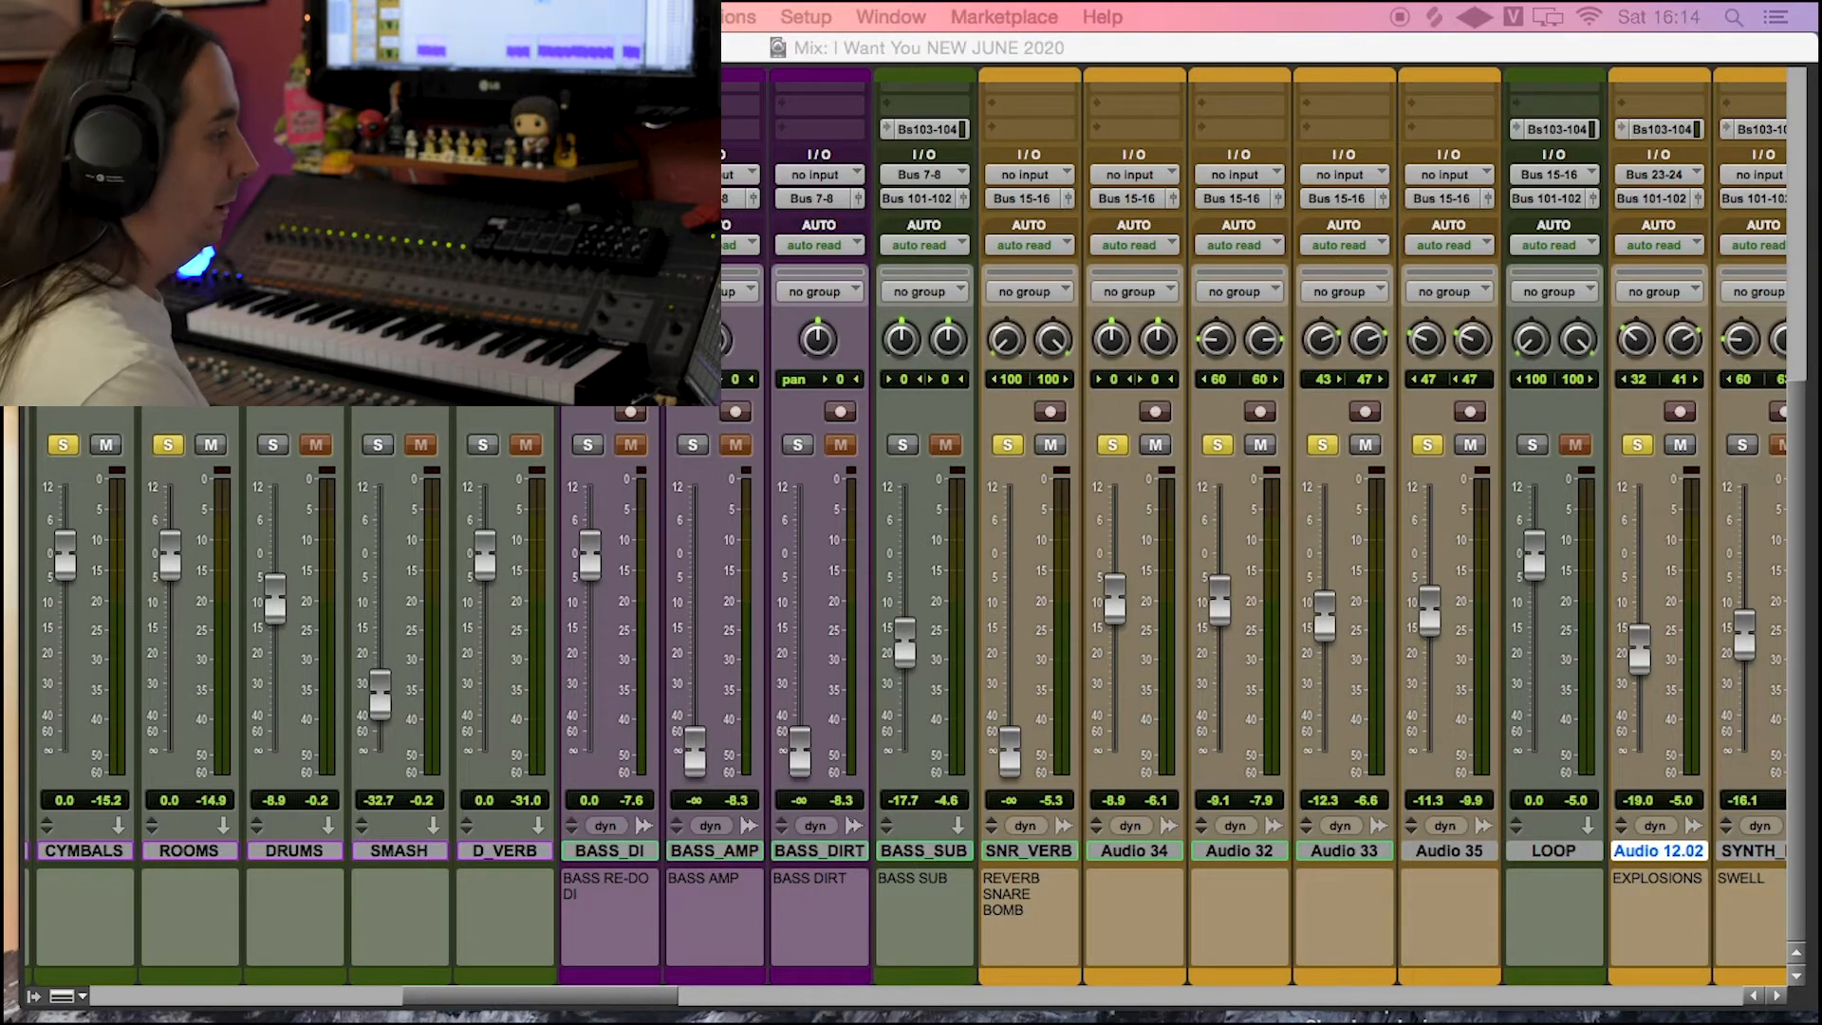
pyautogui.click(273, 445)
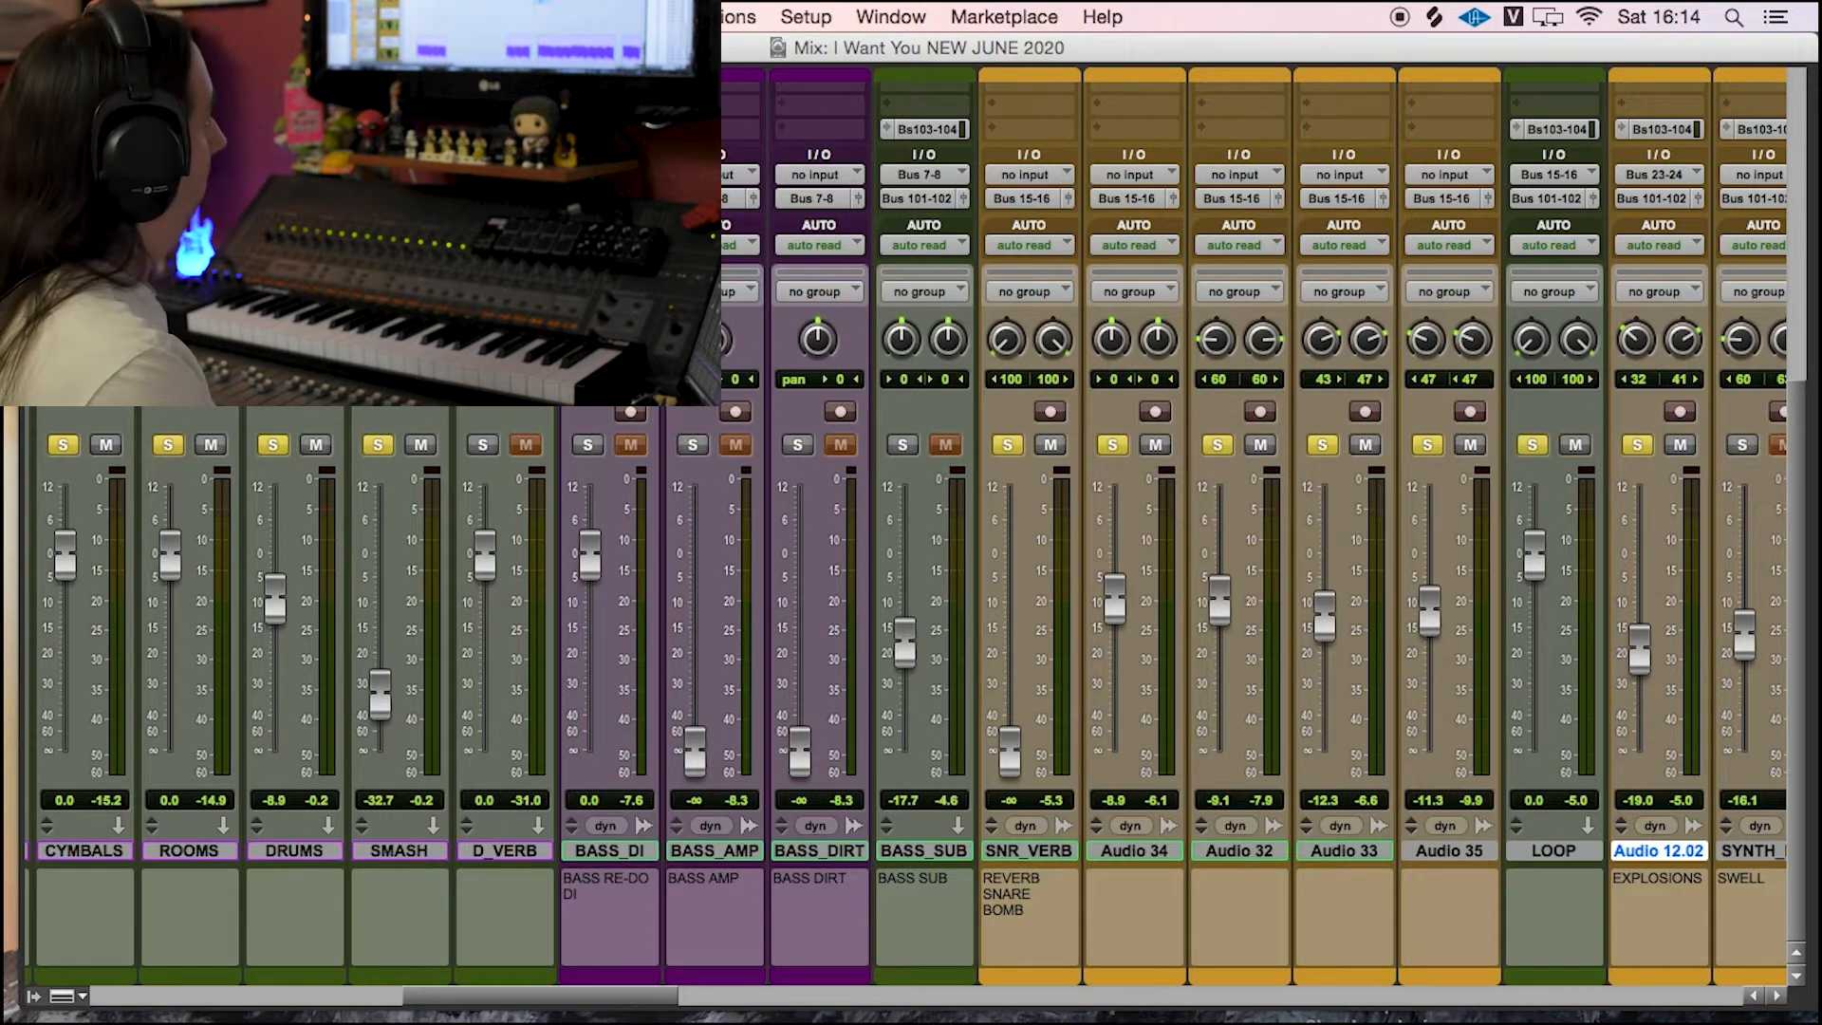
pyautogui.press('space')
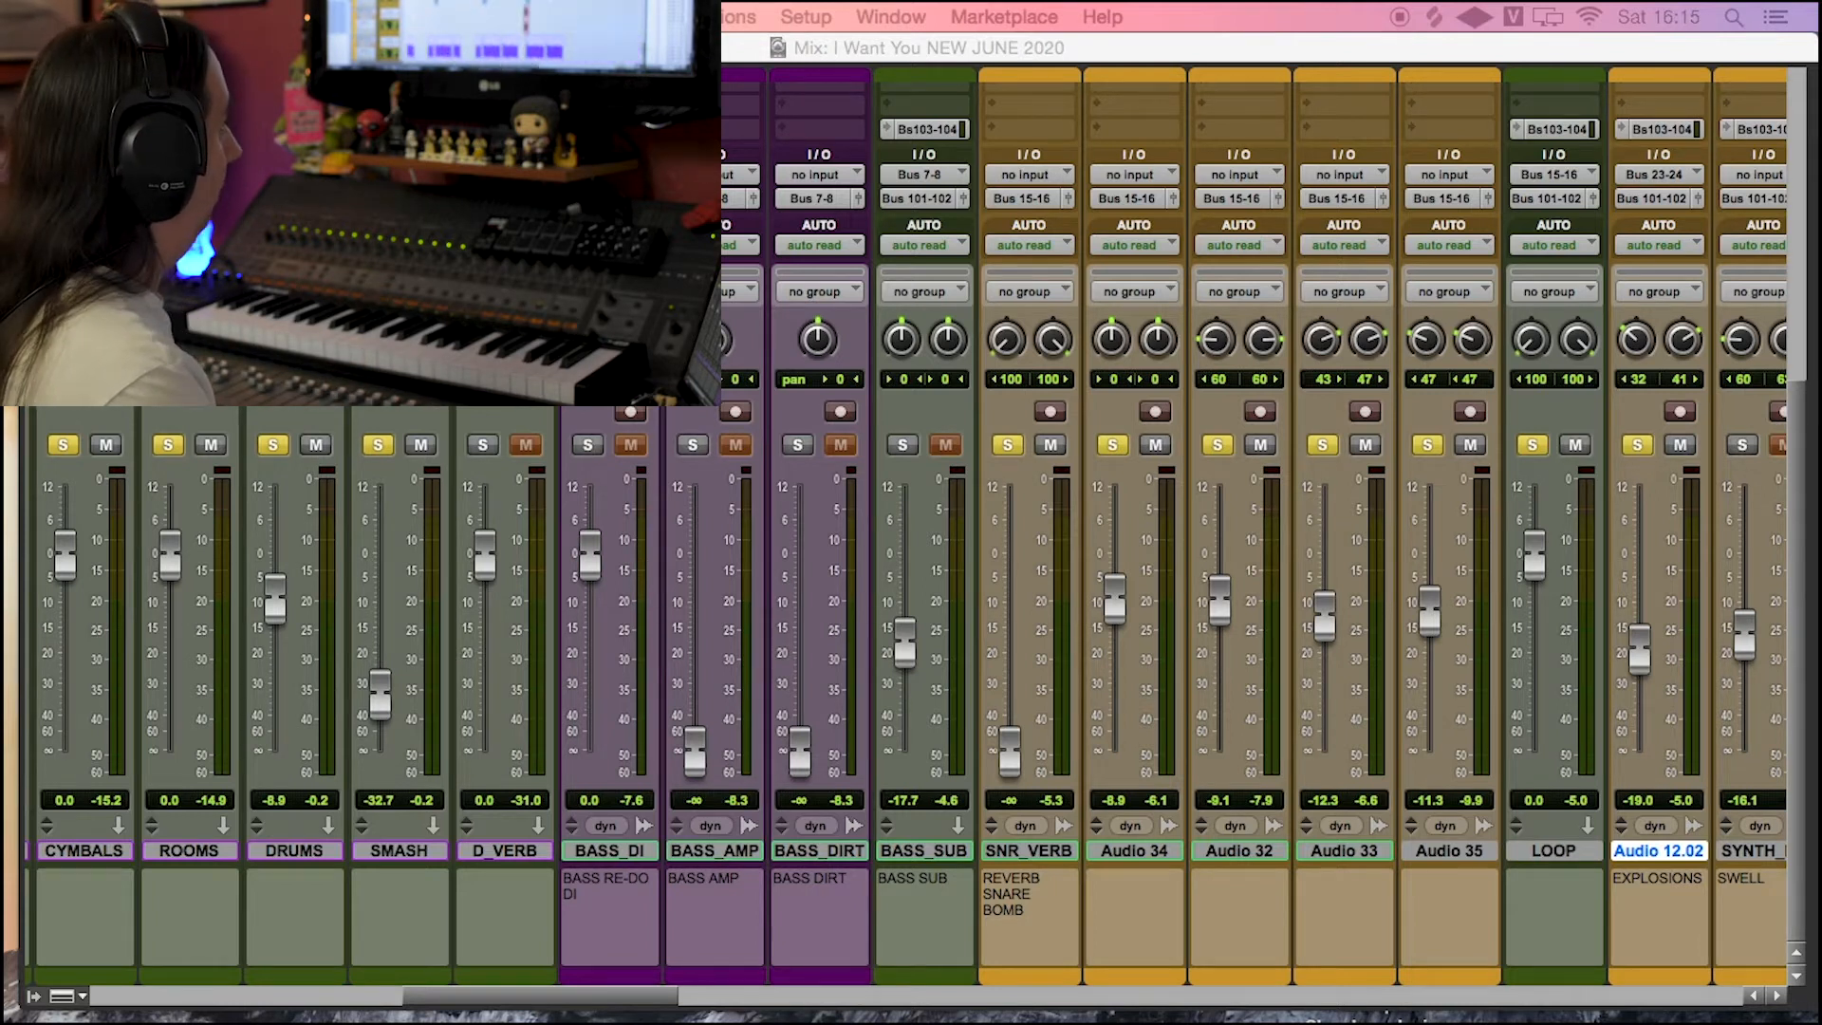
# Step: Clear solo from Audio 12.02 and the LOOP, DRUMS and SMASH buses, and play the SYNTH_DR swell track soloed
pyautogui.hotkey('shift', 's')
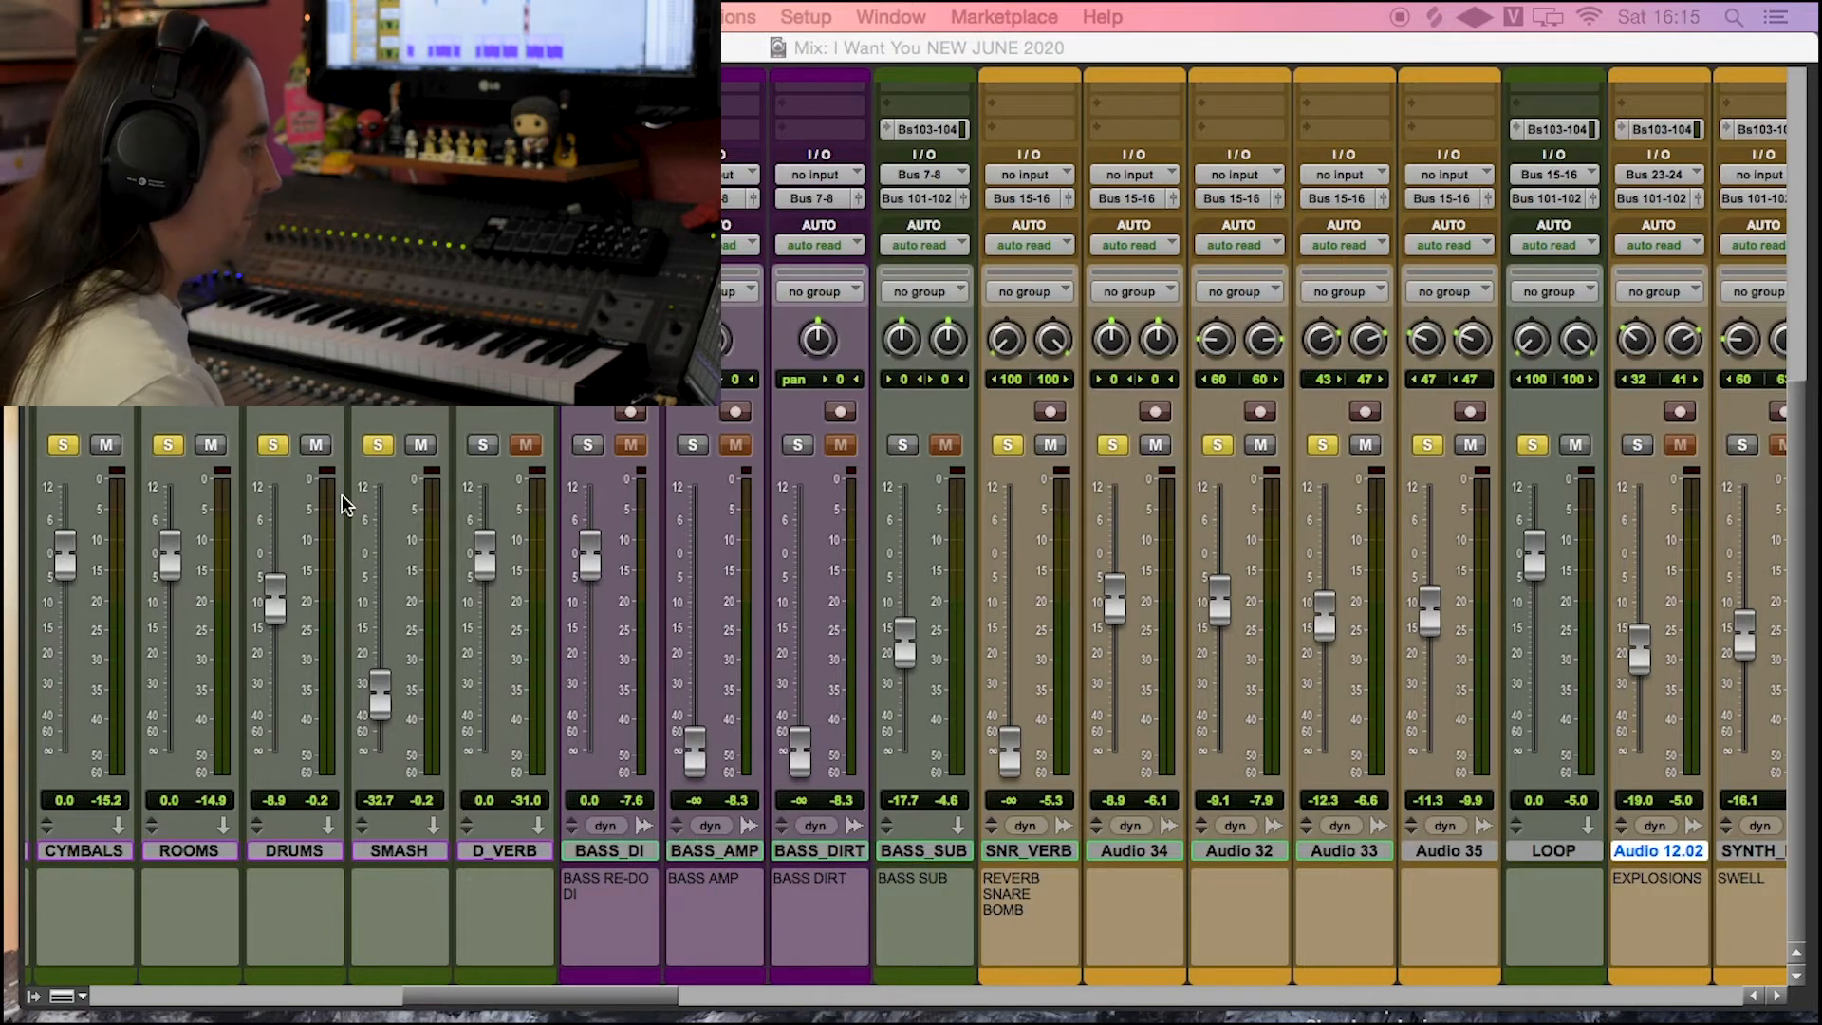
pyautogui.click(1532, 446)
pyautogui.click(1752, 852)
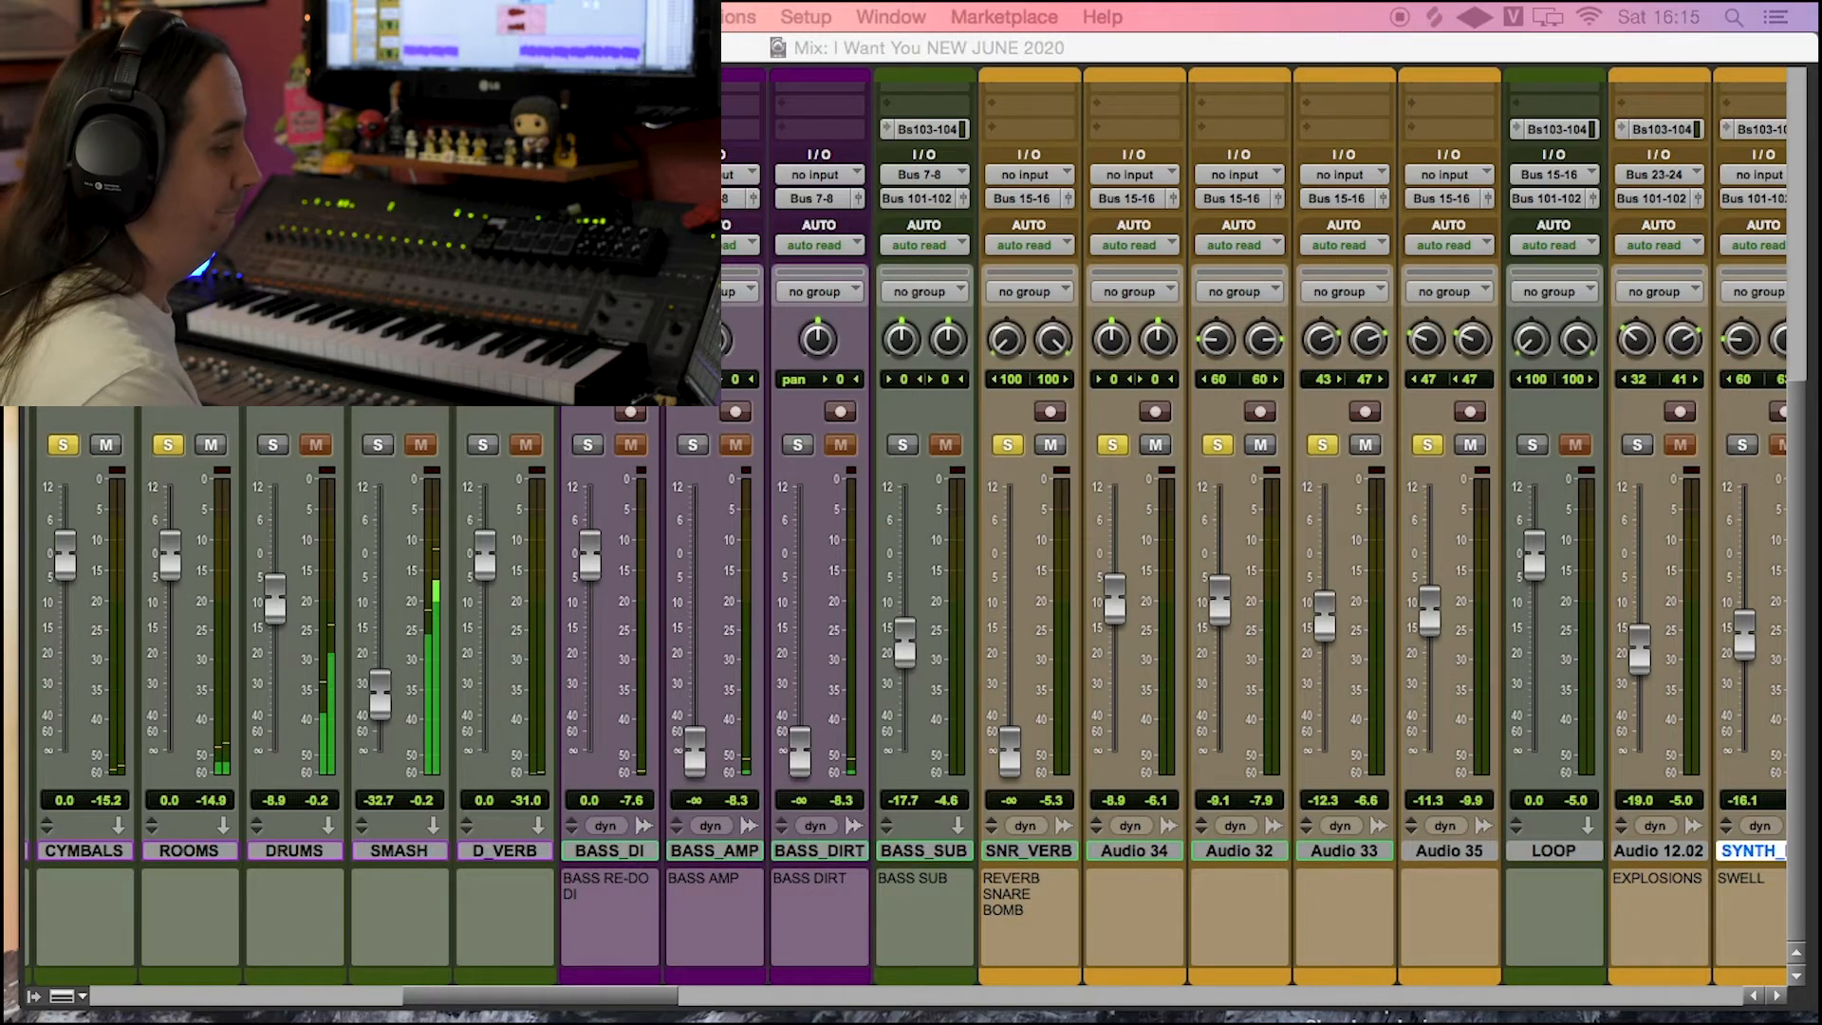
pyautogui.moveTo(565, 999); pyautogui.dragTo(695, 1006)
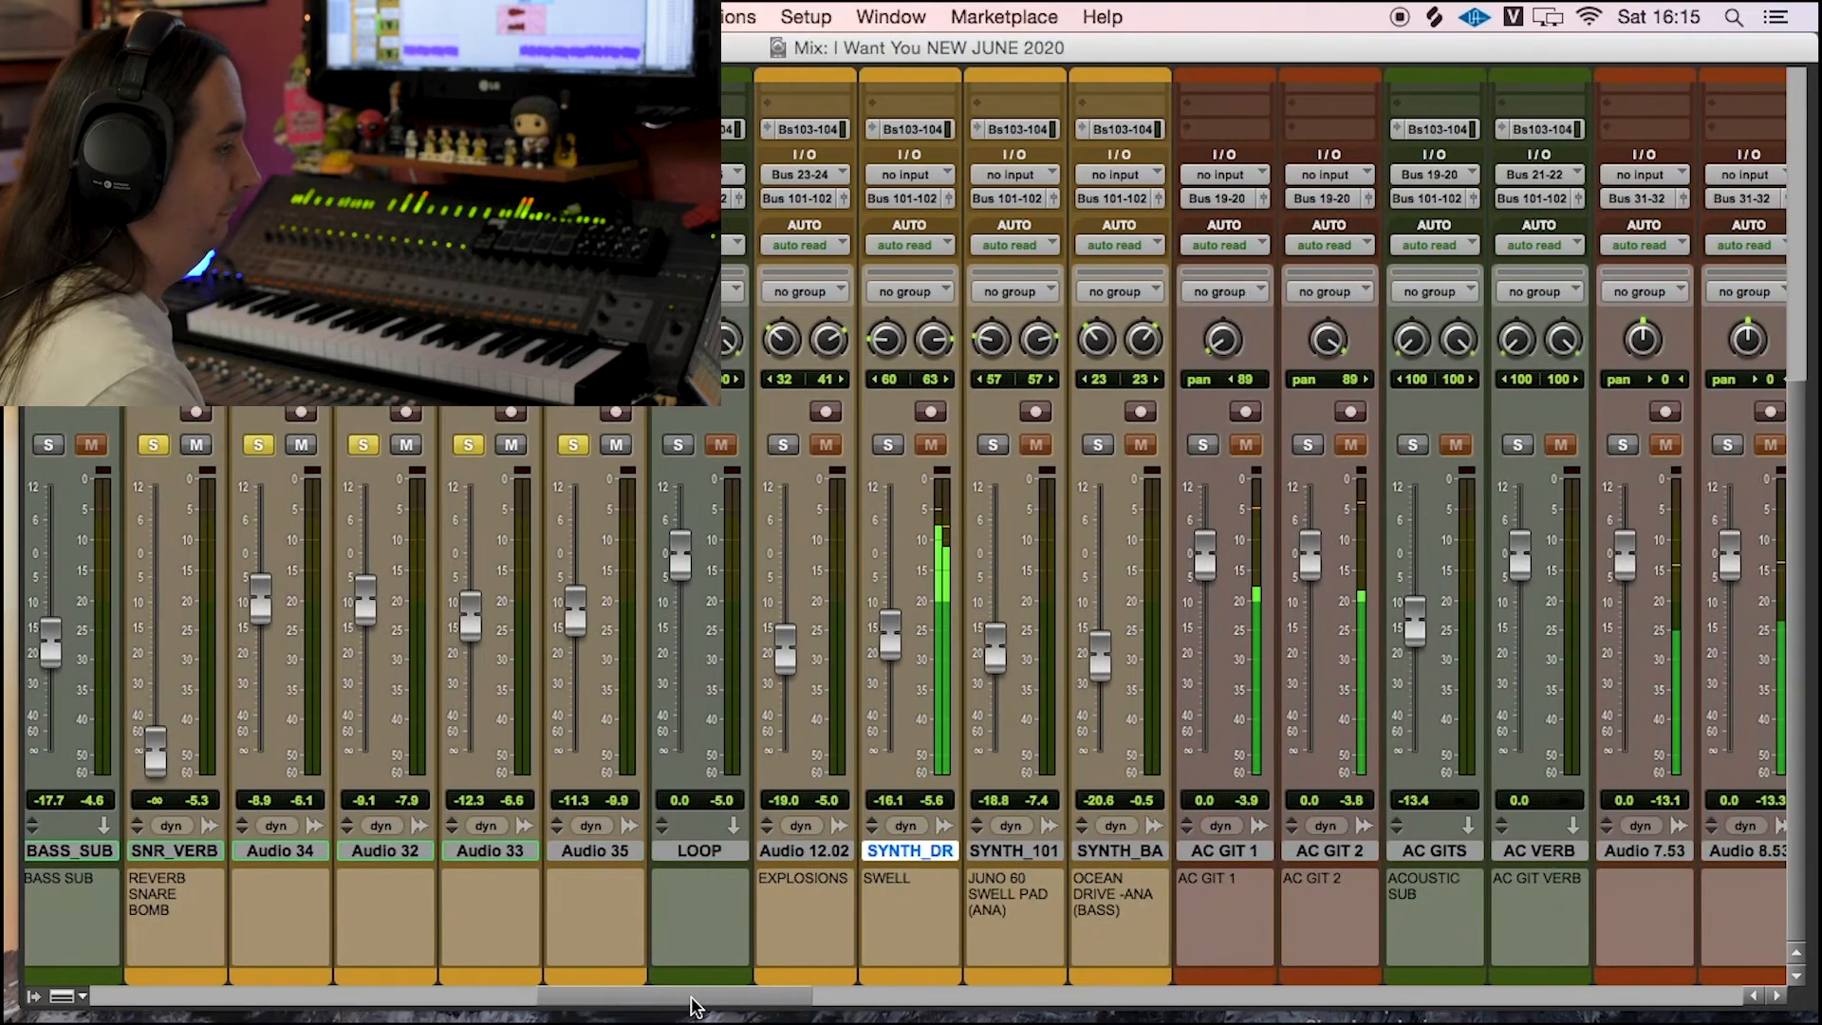
pyautogui.click(890, 445)
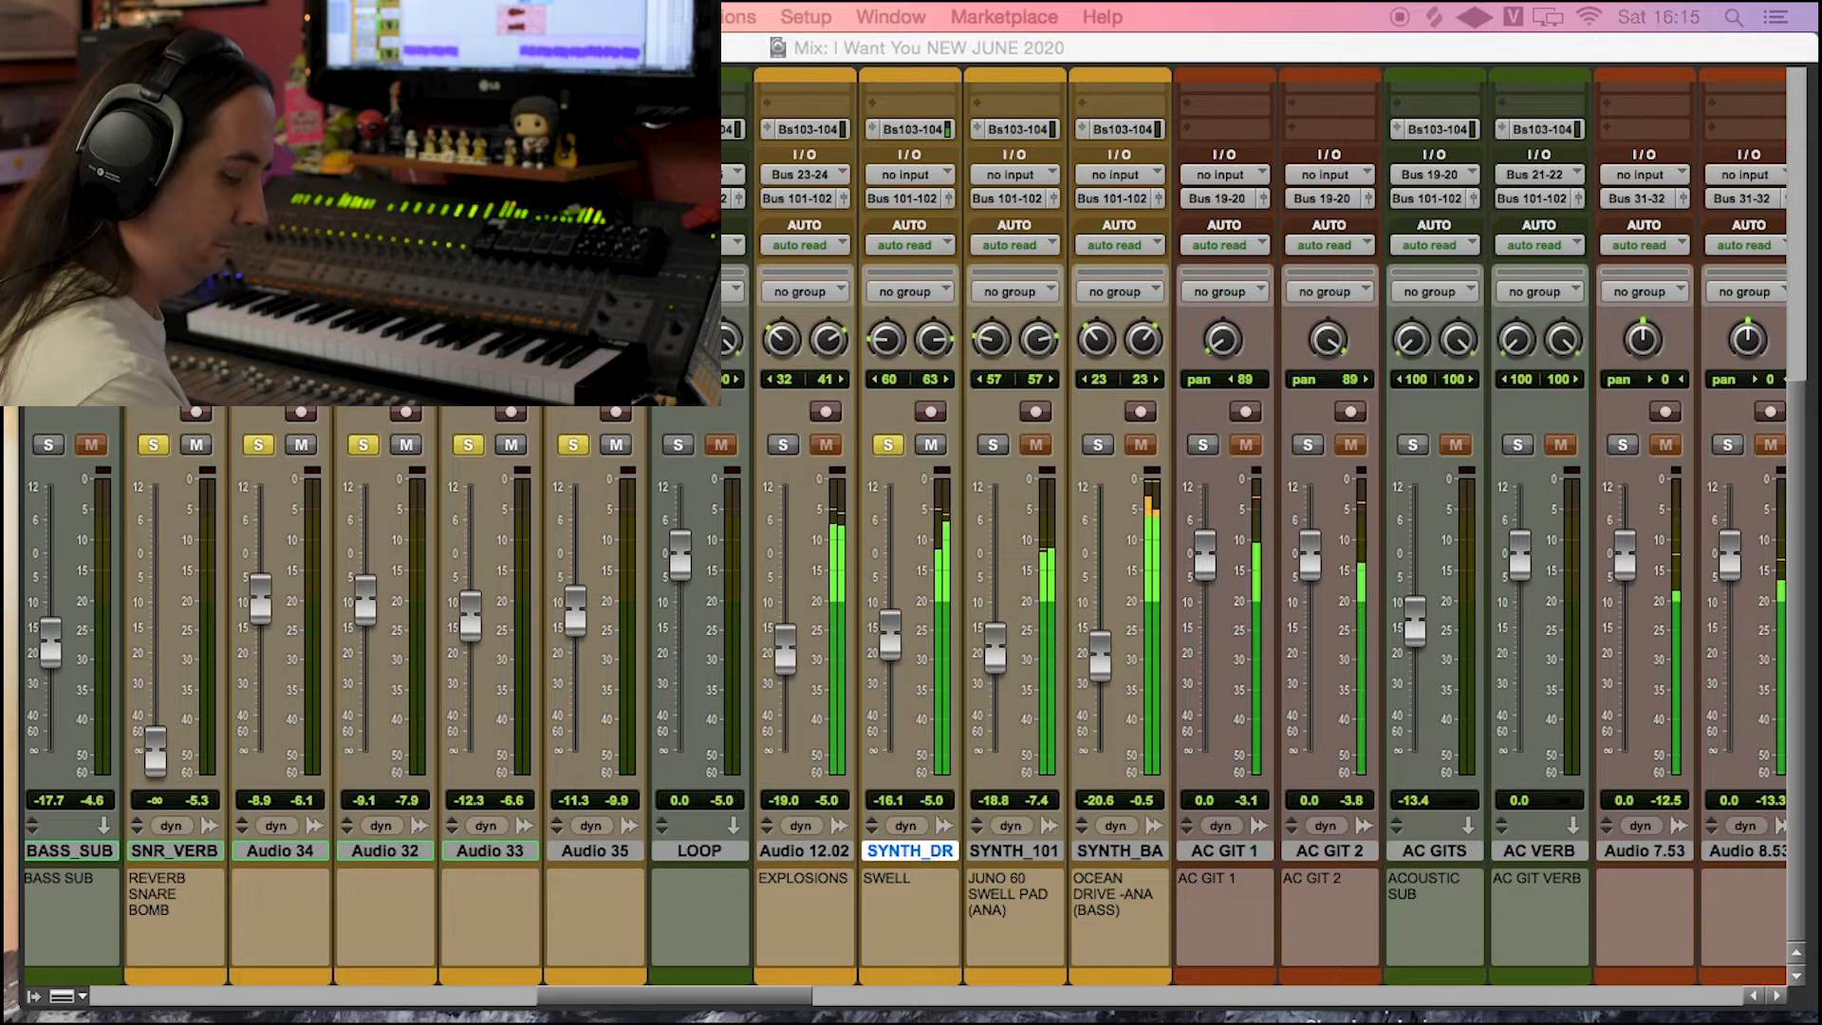
pyautogui.press('space')
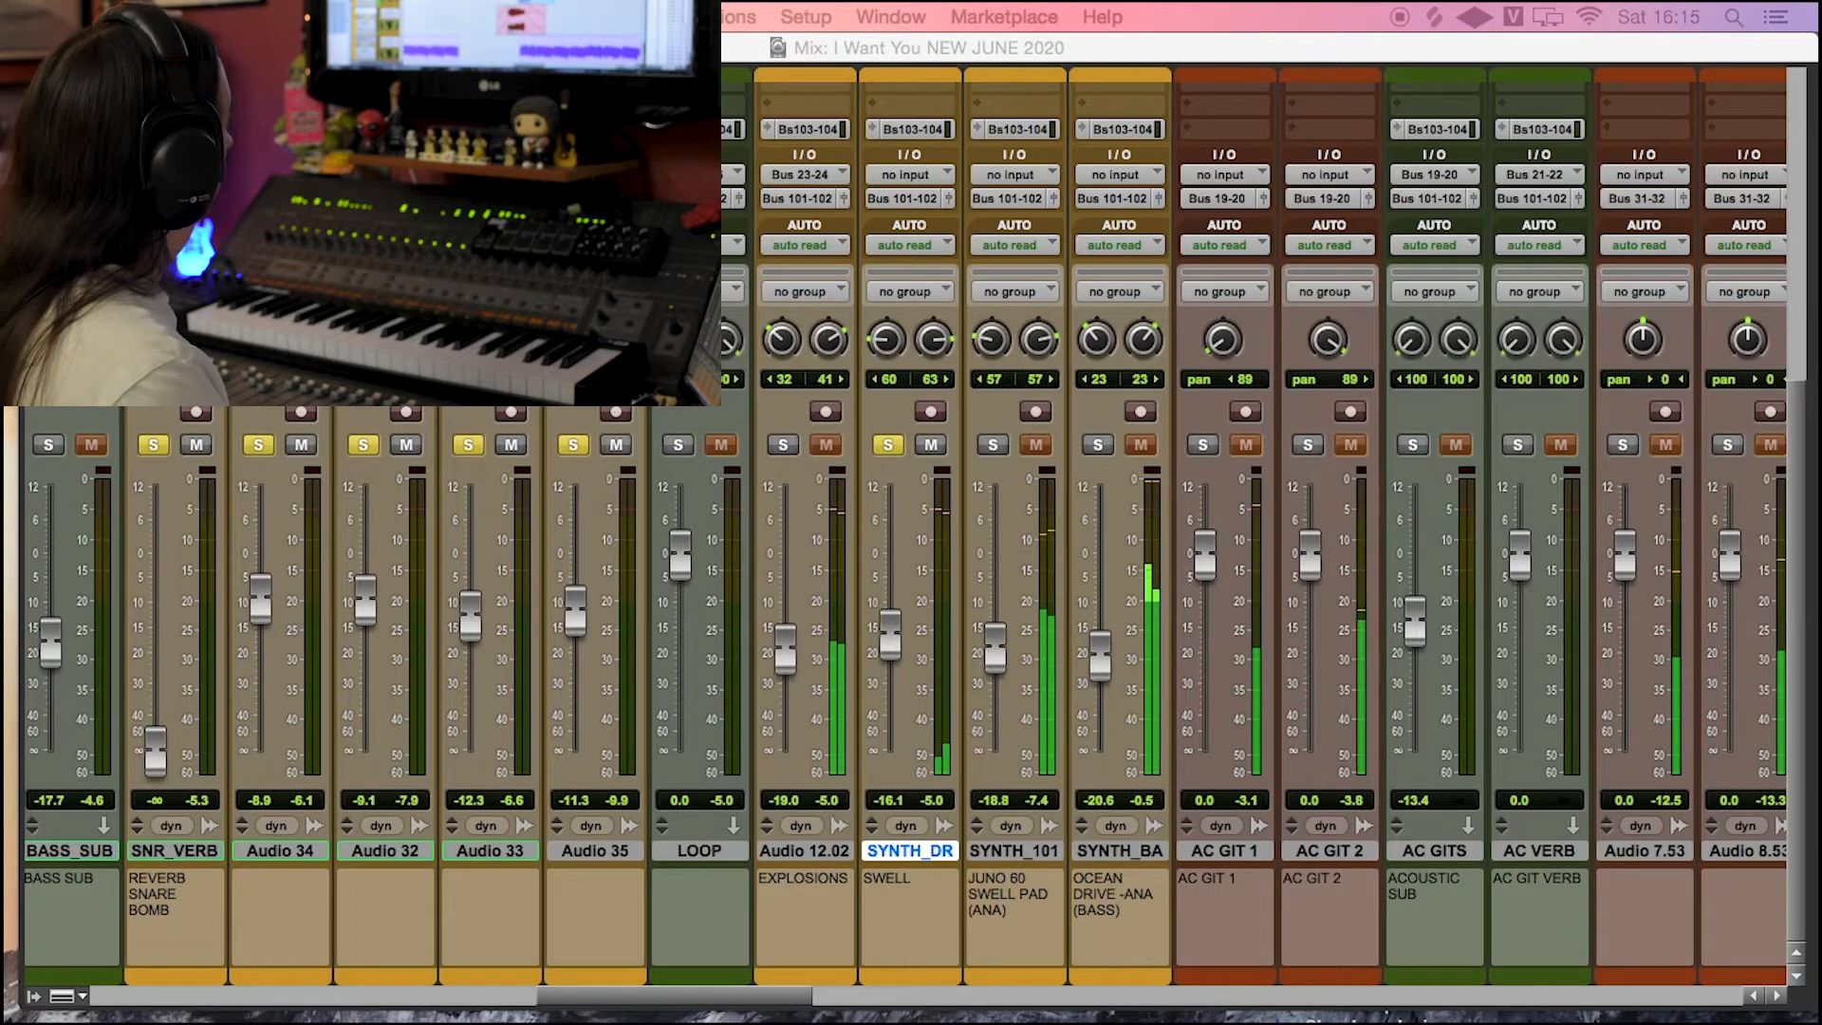
# Step: Solo the explosions track Audio 12.02 alongside SYNTH_DR and play the two together
pyautogui.click(782, 445)
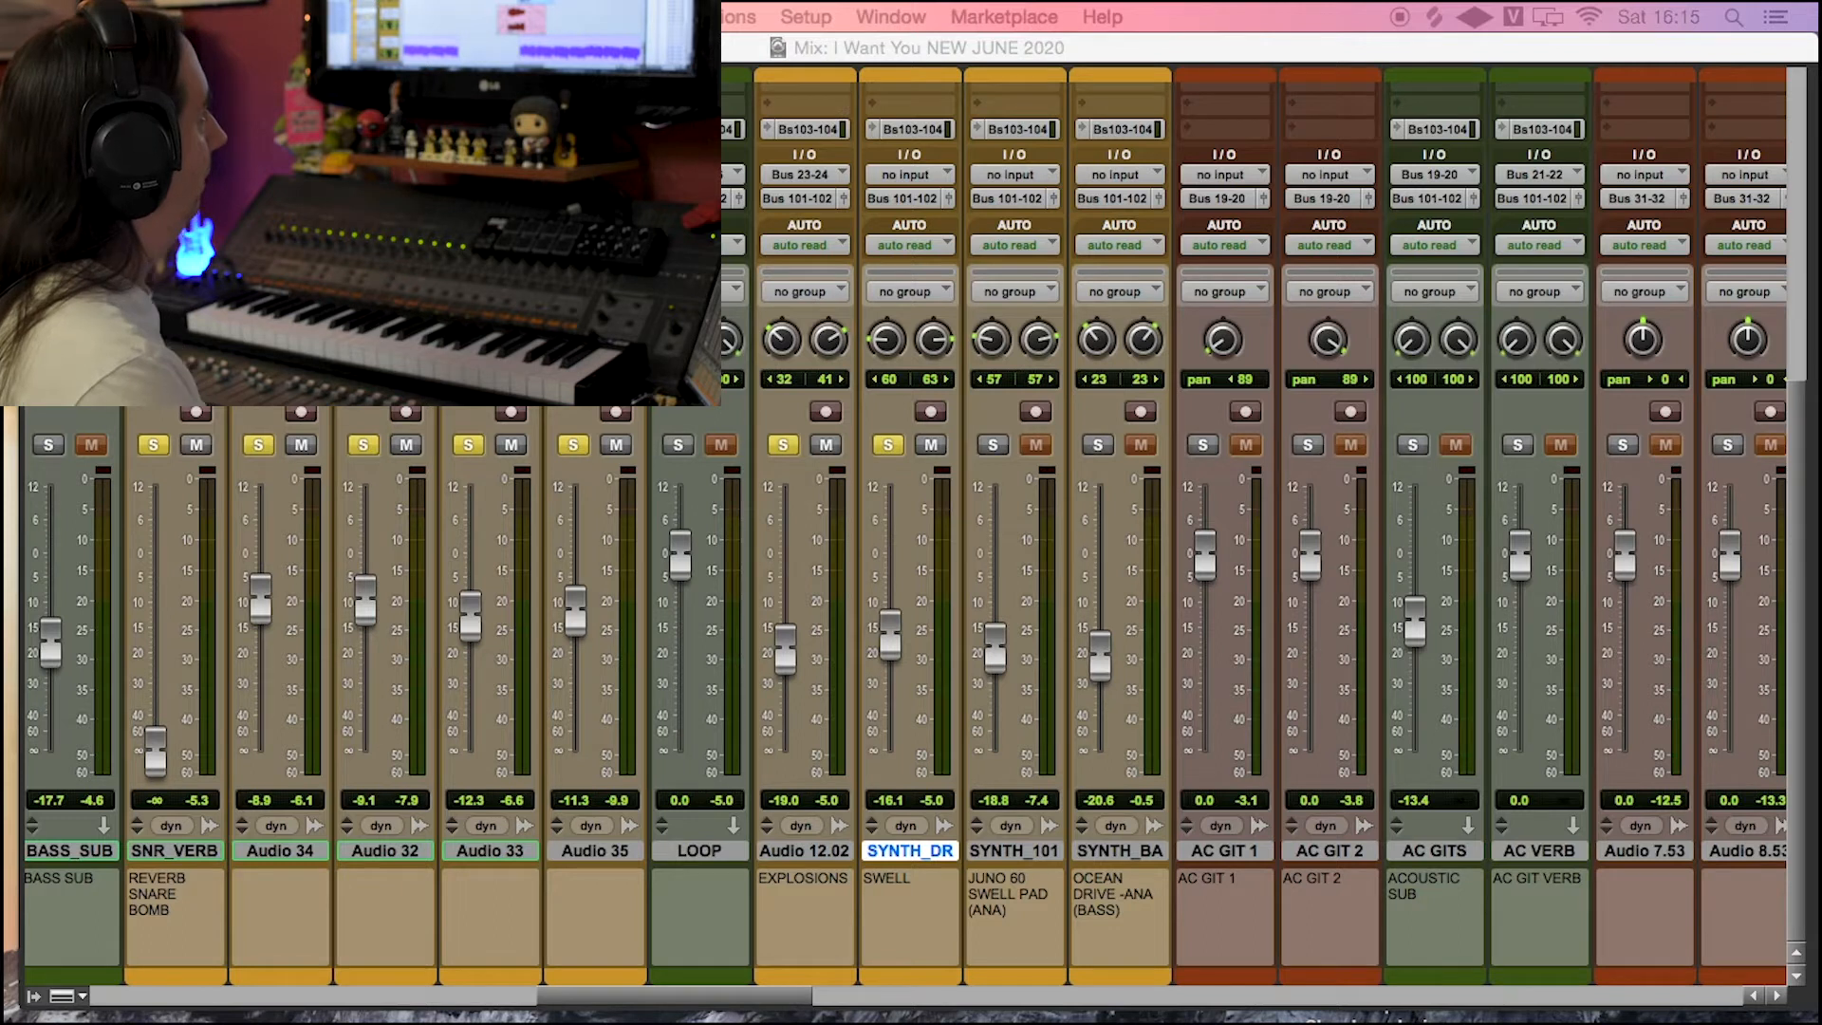
pyautogui.press('space')
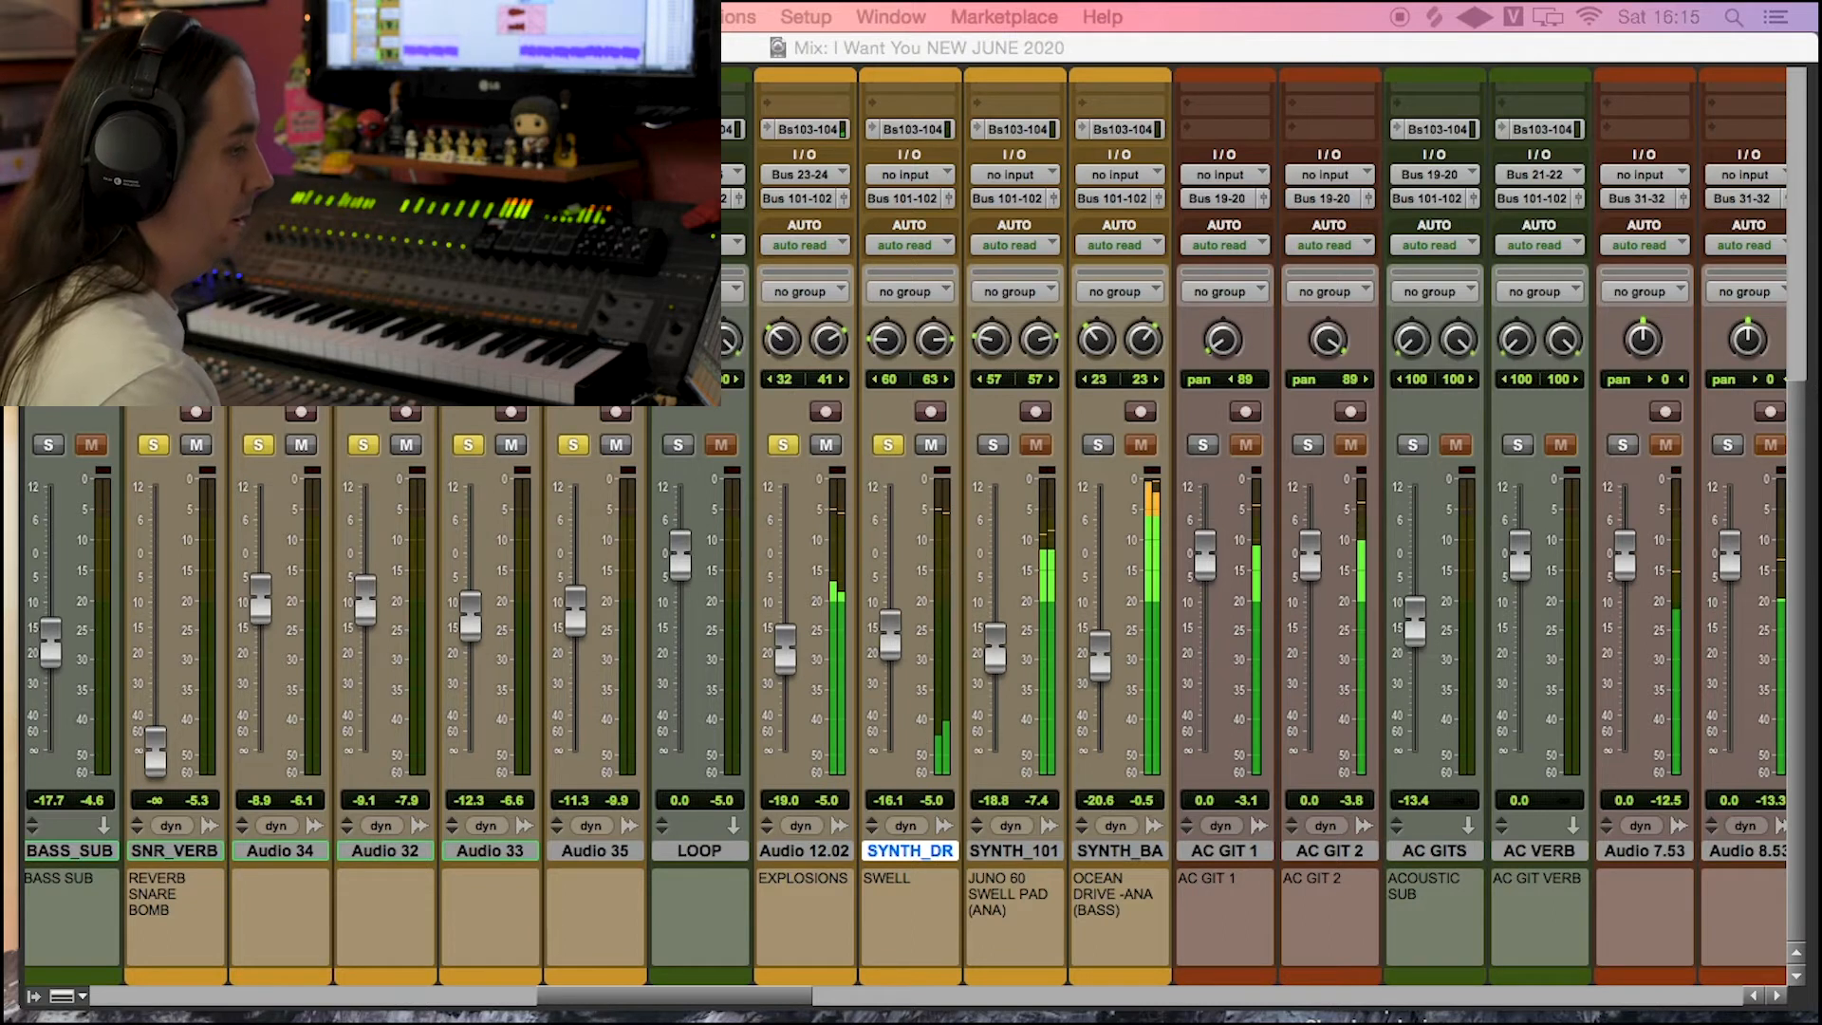
pyautogui.press('space')
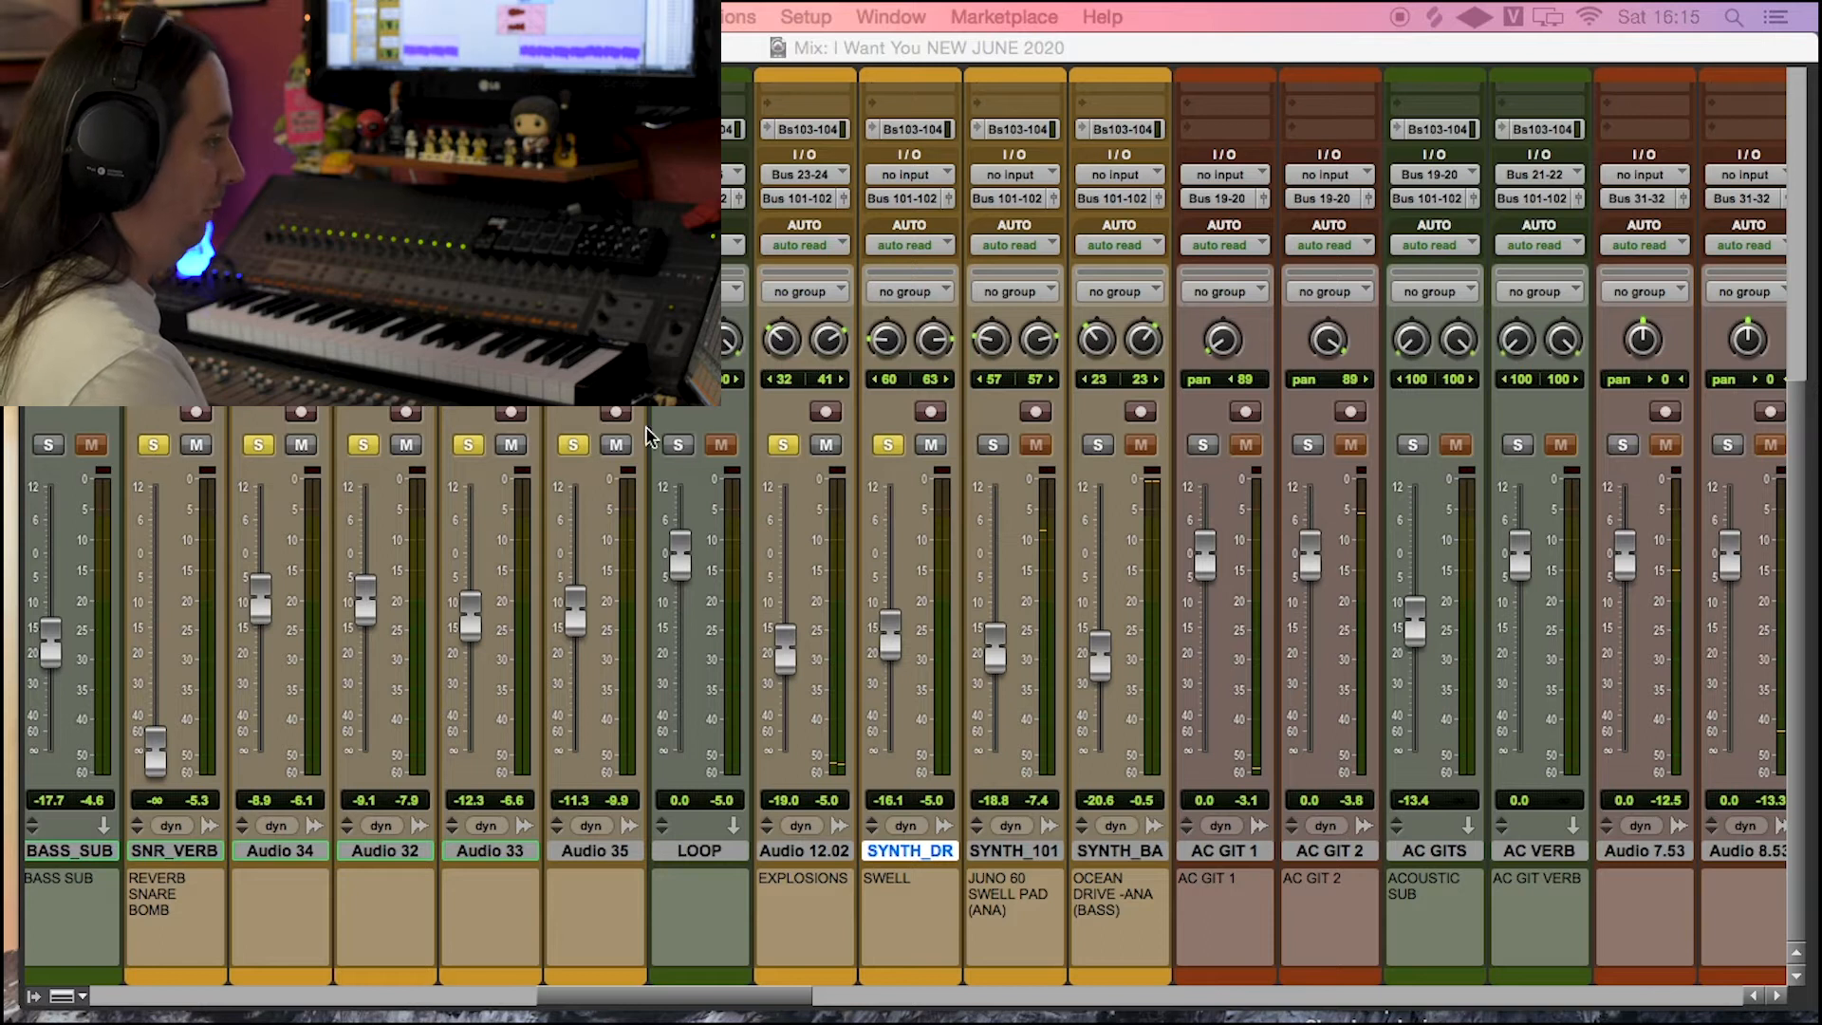
# Step: Solo the DRUMS, SMASH and D_VERB buses and play them with the explosions and swell tracks
pyautogui.moveTo(726, 1004); pyautogui.dragTo(539, 1003)
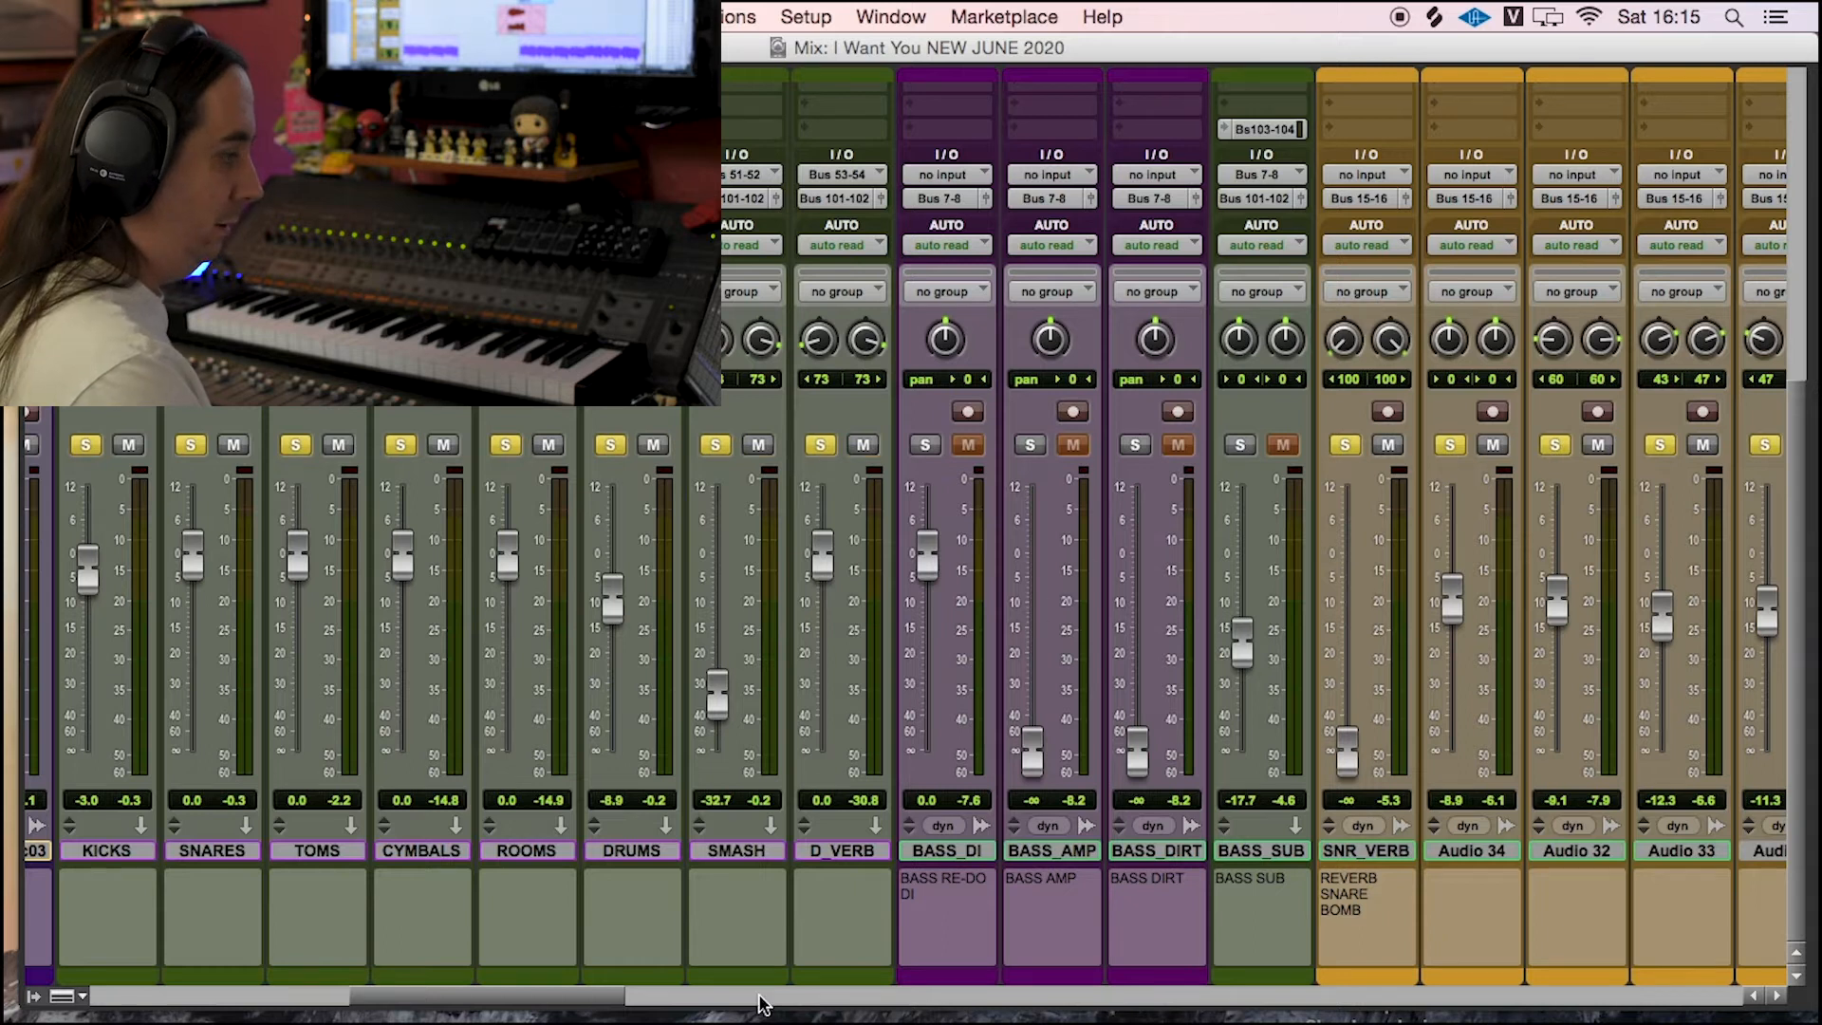
pyautogui.moveTo(573, 1001); pyautogui.dragTo(634, 1003)
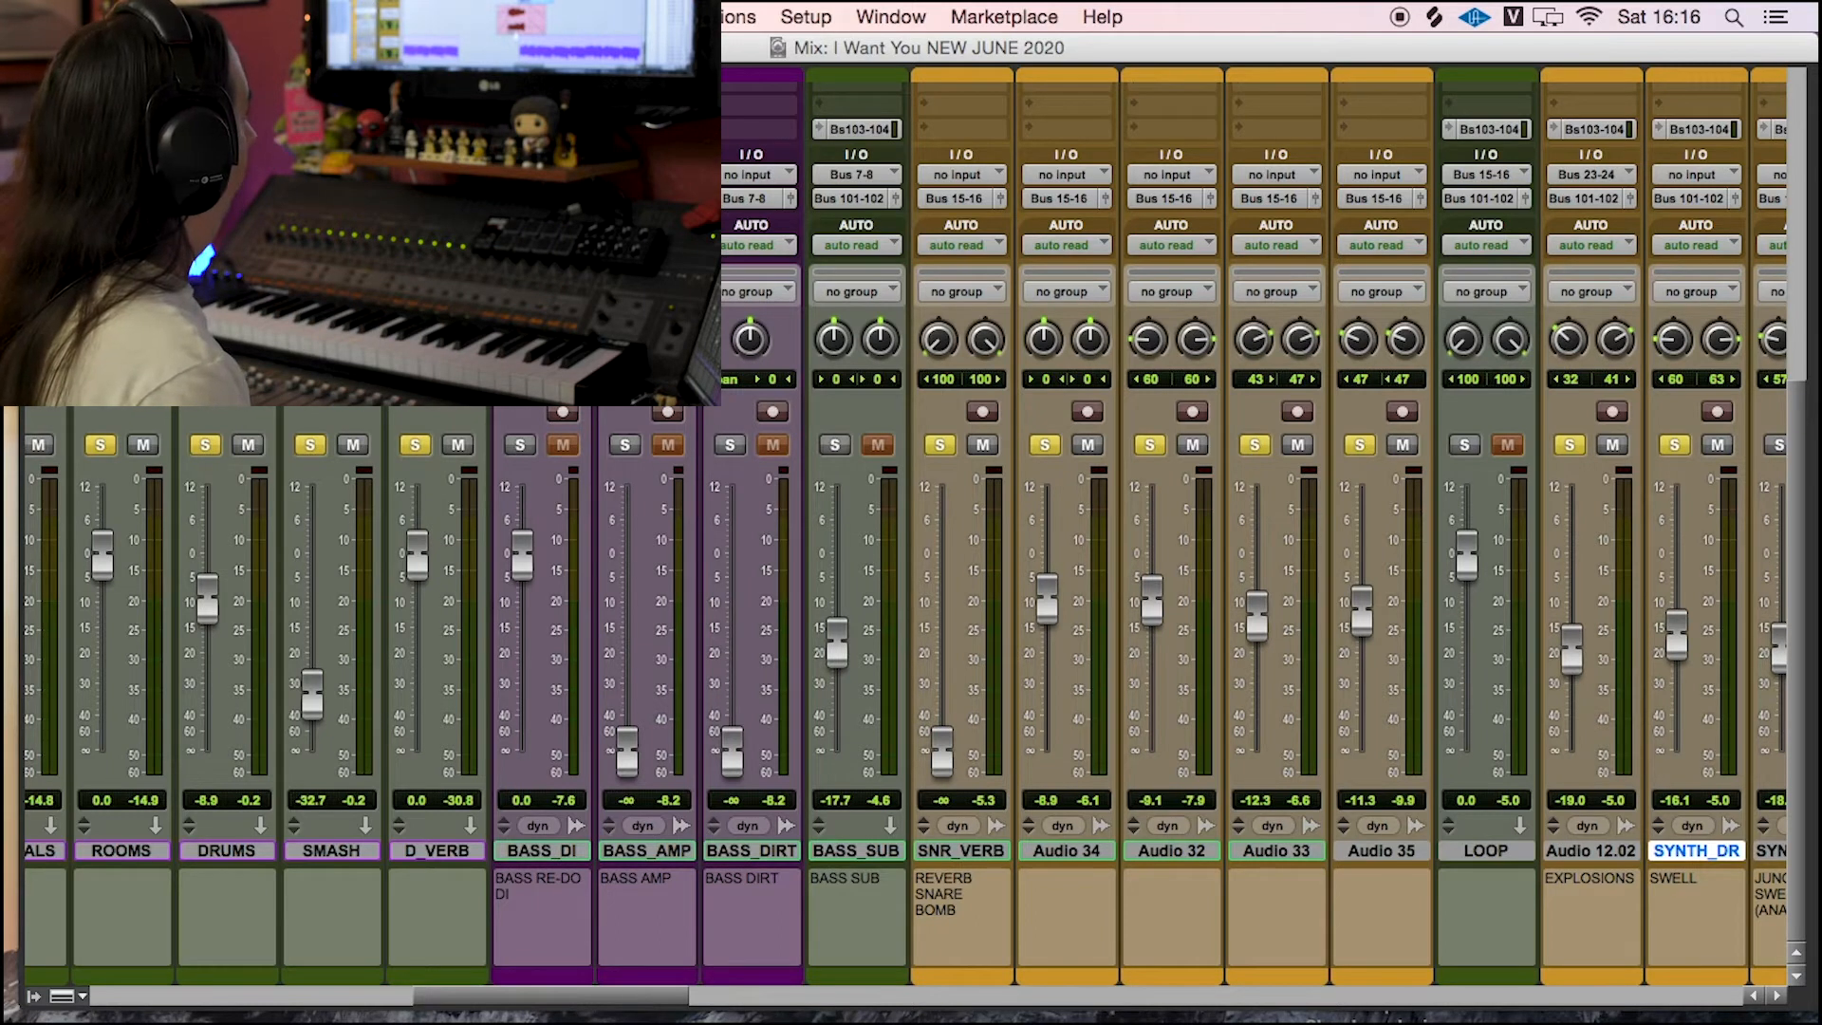
pyautogui.press('space')
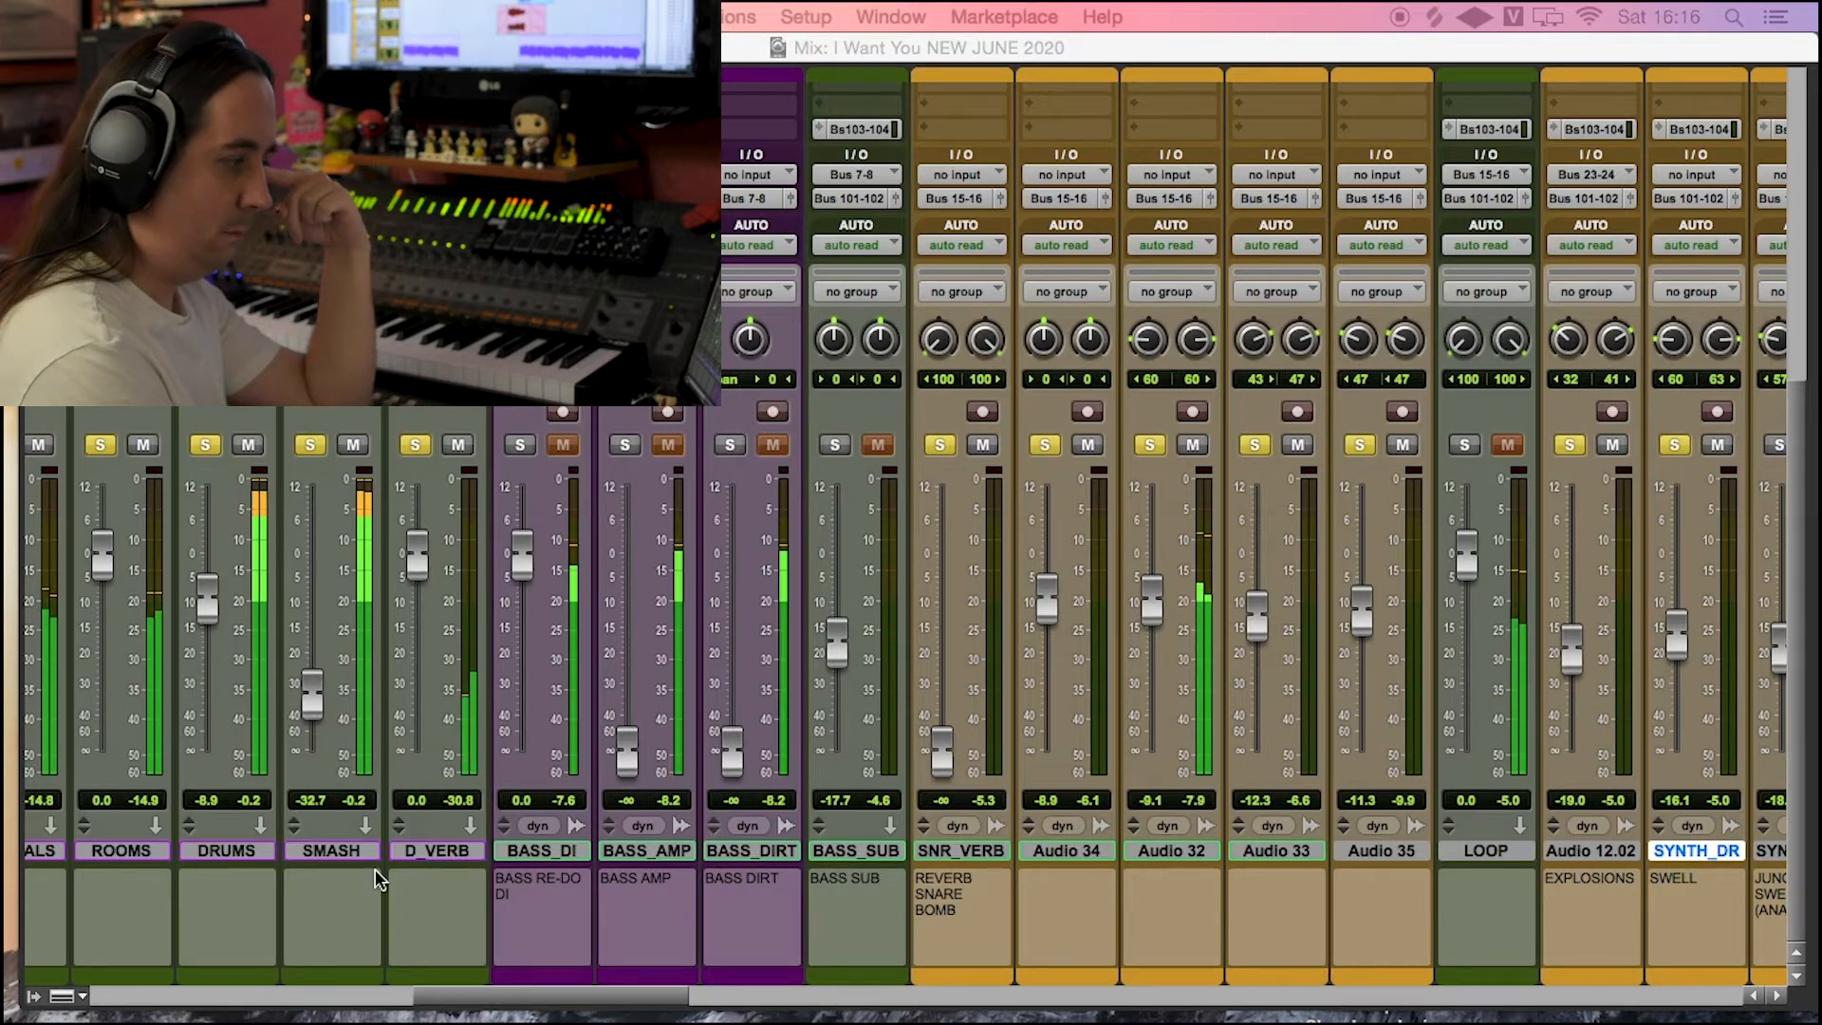
pyautogui.moveTo(606, 996); pyautogui.dragTo(675, 998)
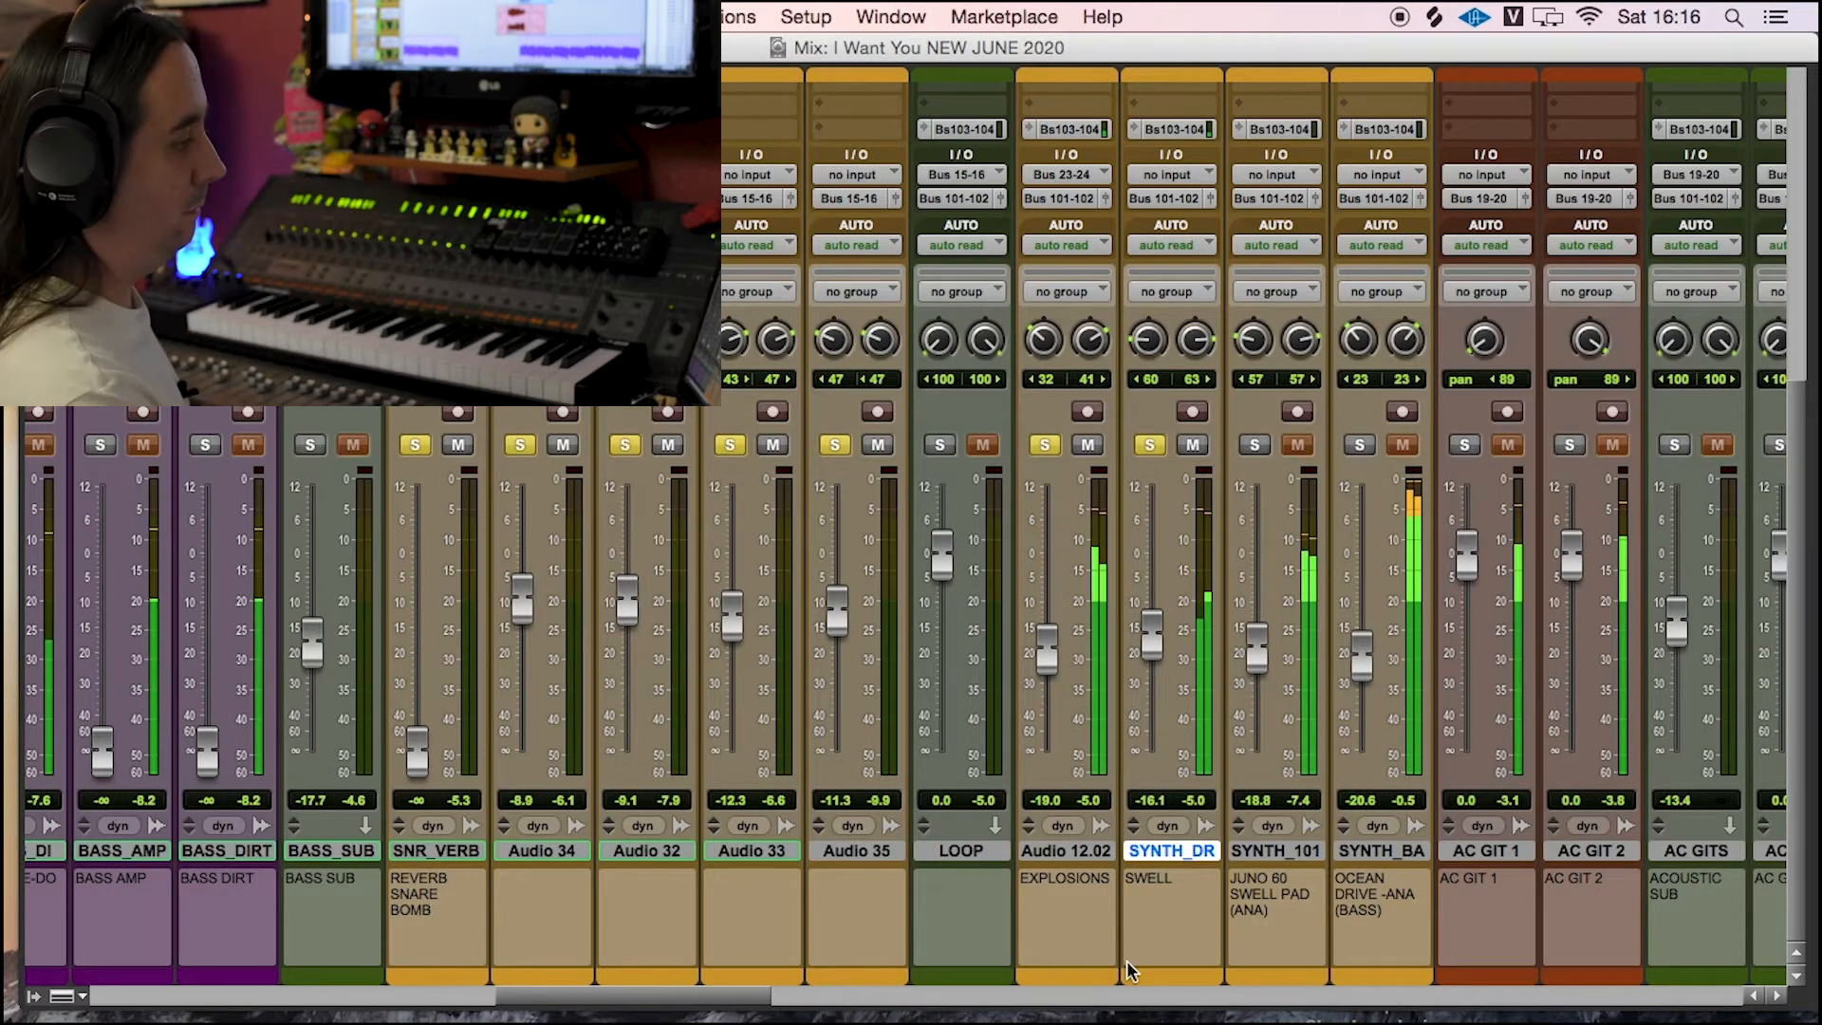
# Step: Switch the solo from SYNTH_DR, Audio 12.02 and the drum buses to the SYNTH_101 pad track and play it
pyautogui.click(1149, 446)
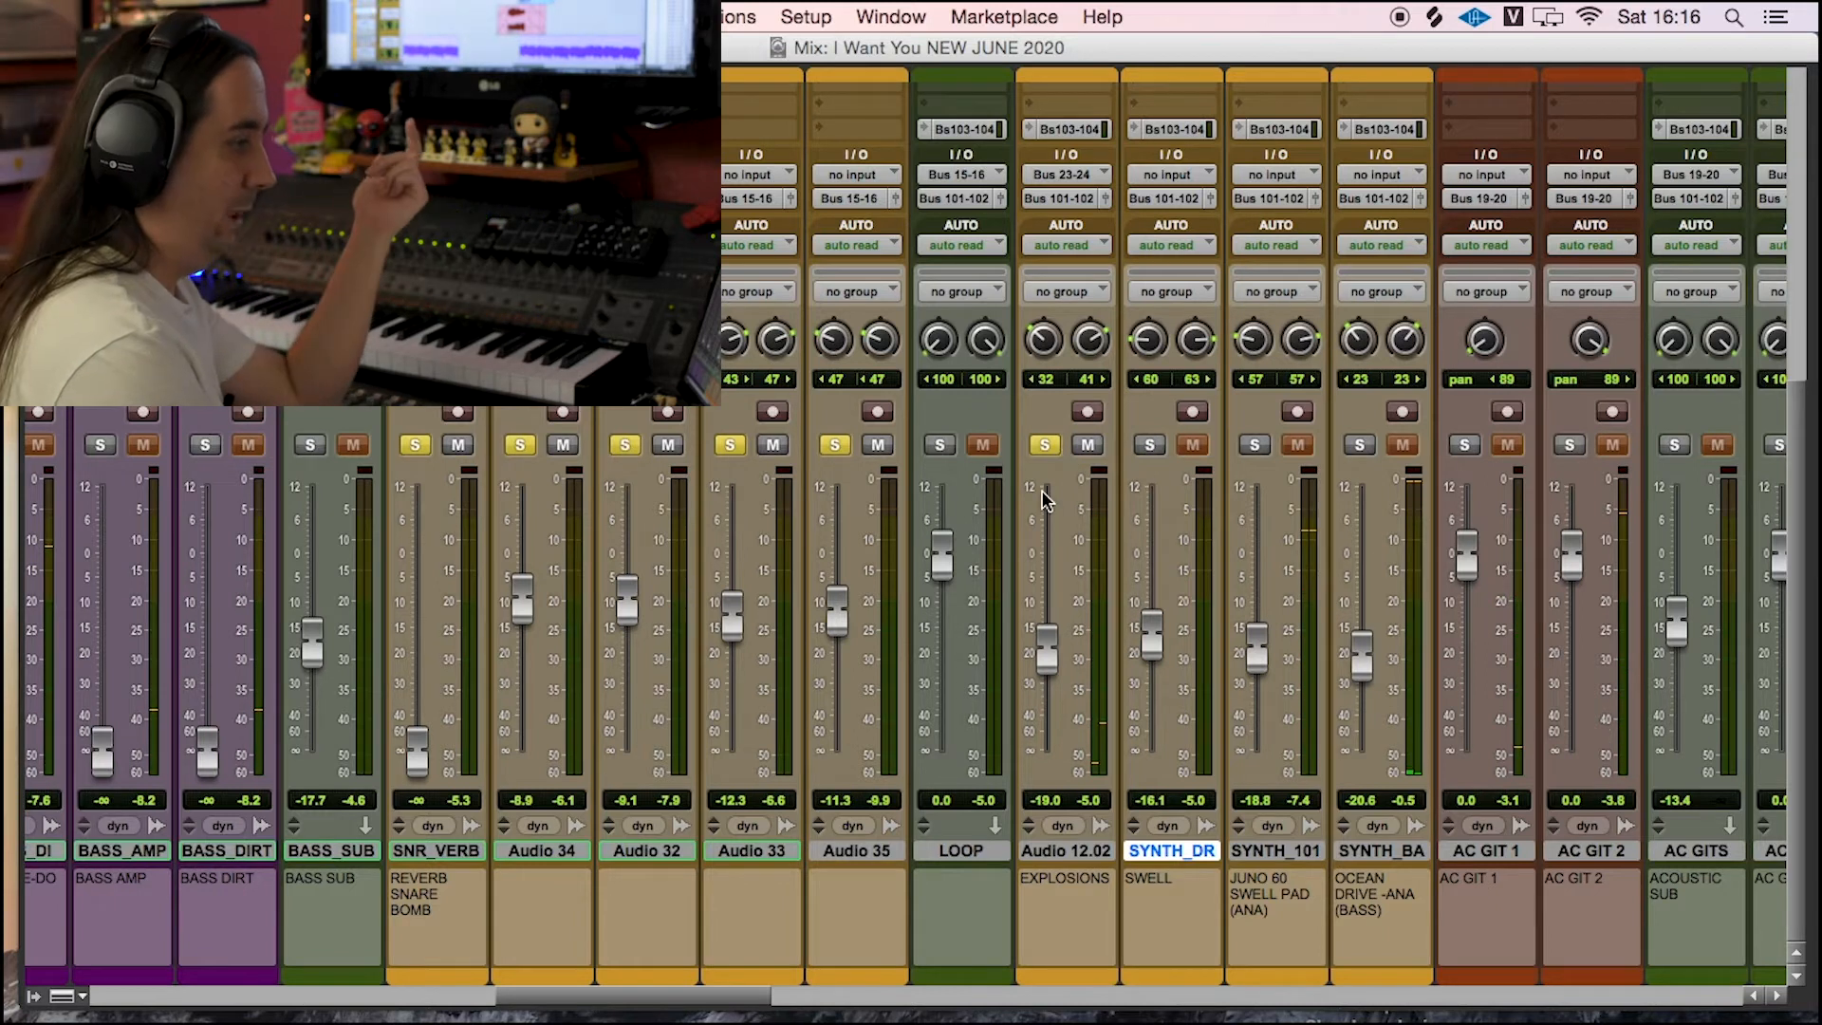
pyautogui.click(1045, 446)
pyautogui.moveTo(681, 1003); pyautogui.dragTo(567, 1001)
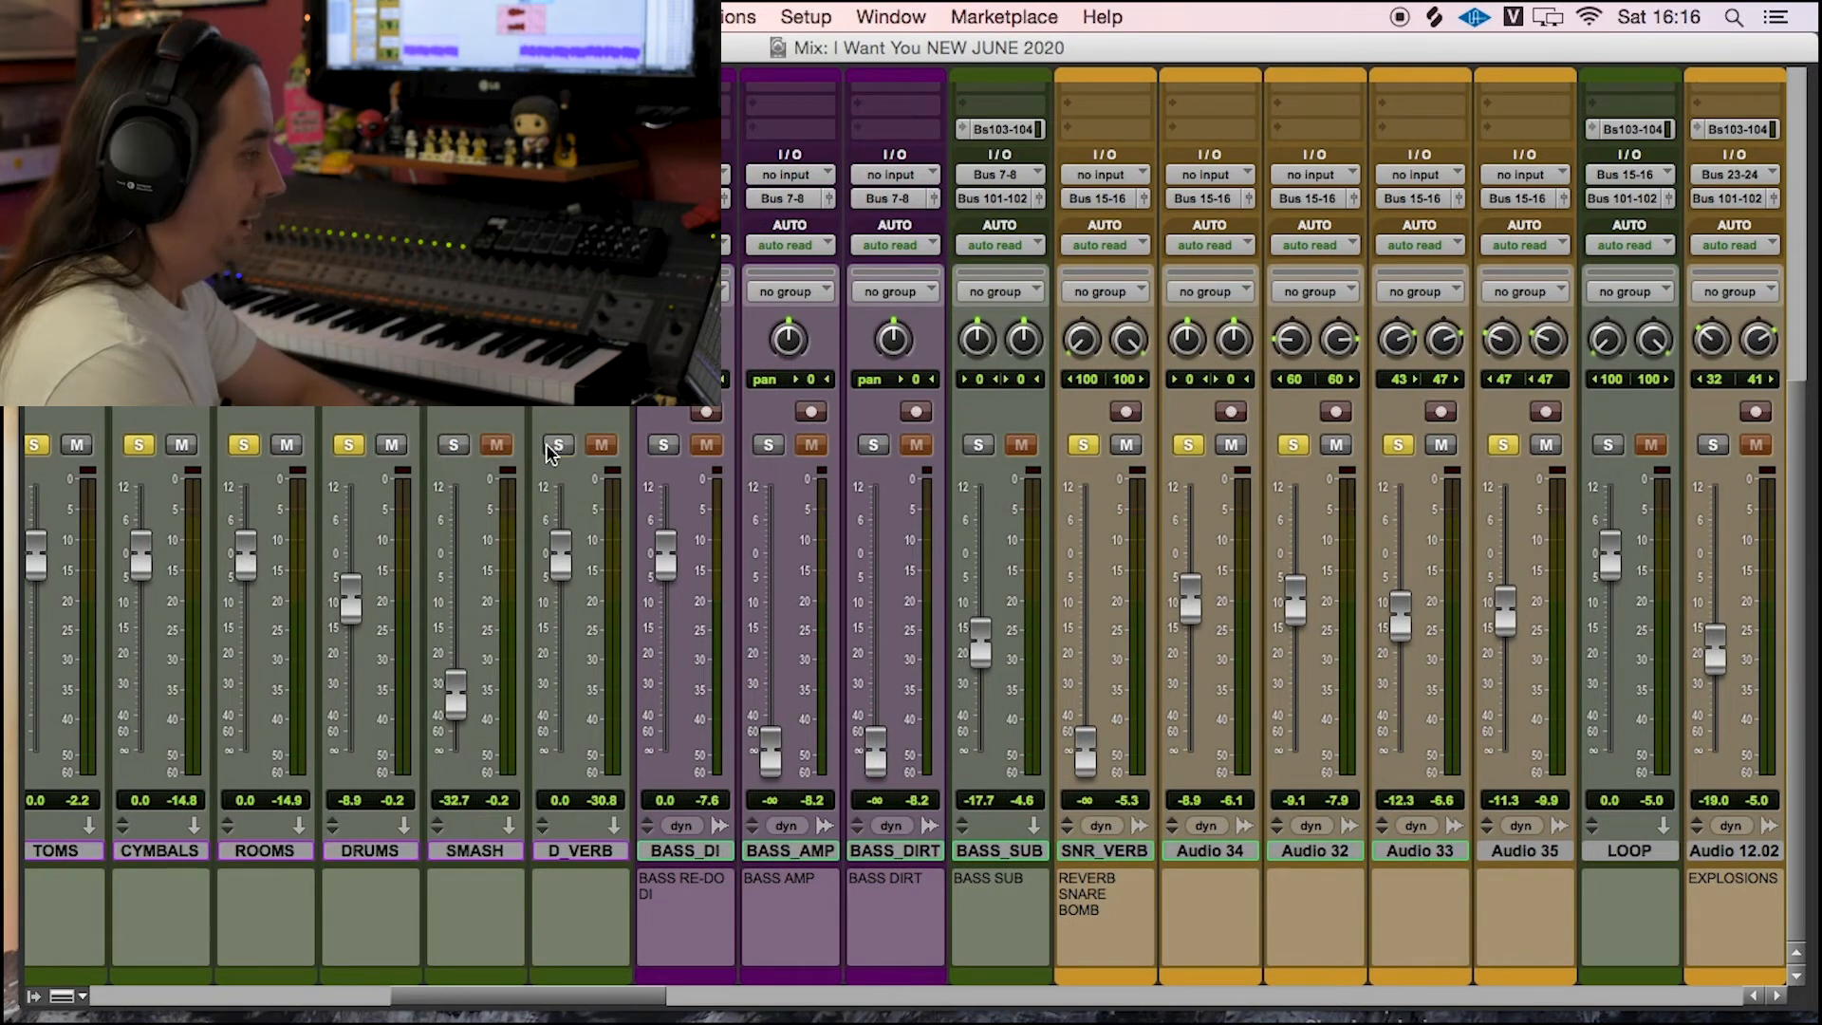
pyautogui.moveTo(555, 999); pyautogui.dragTo(708, 1001)
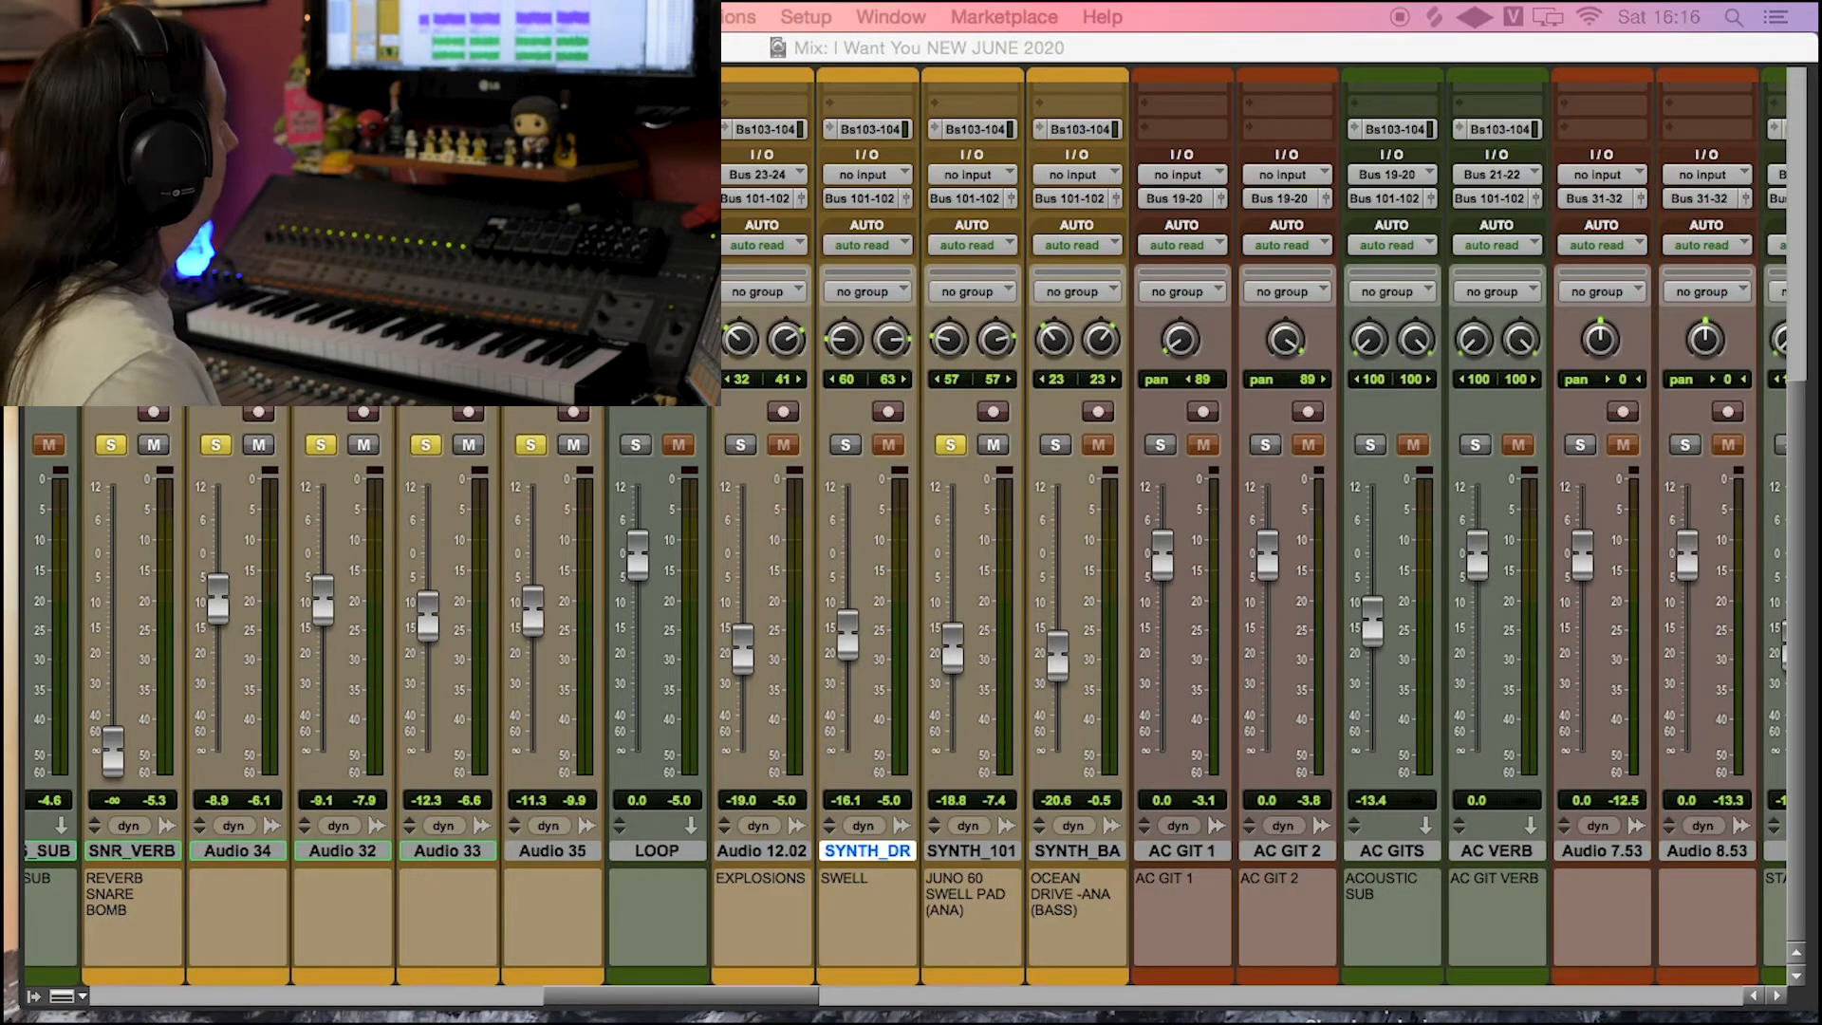
pyautogui.press('space')
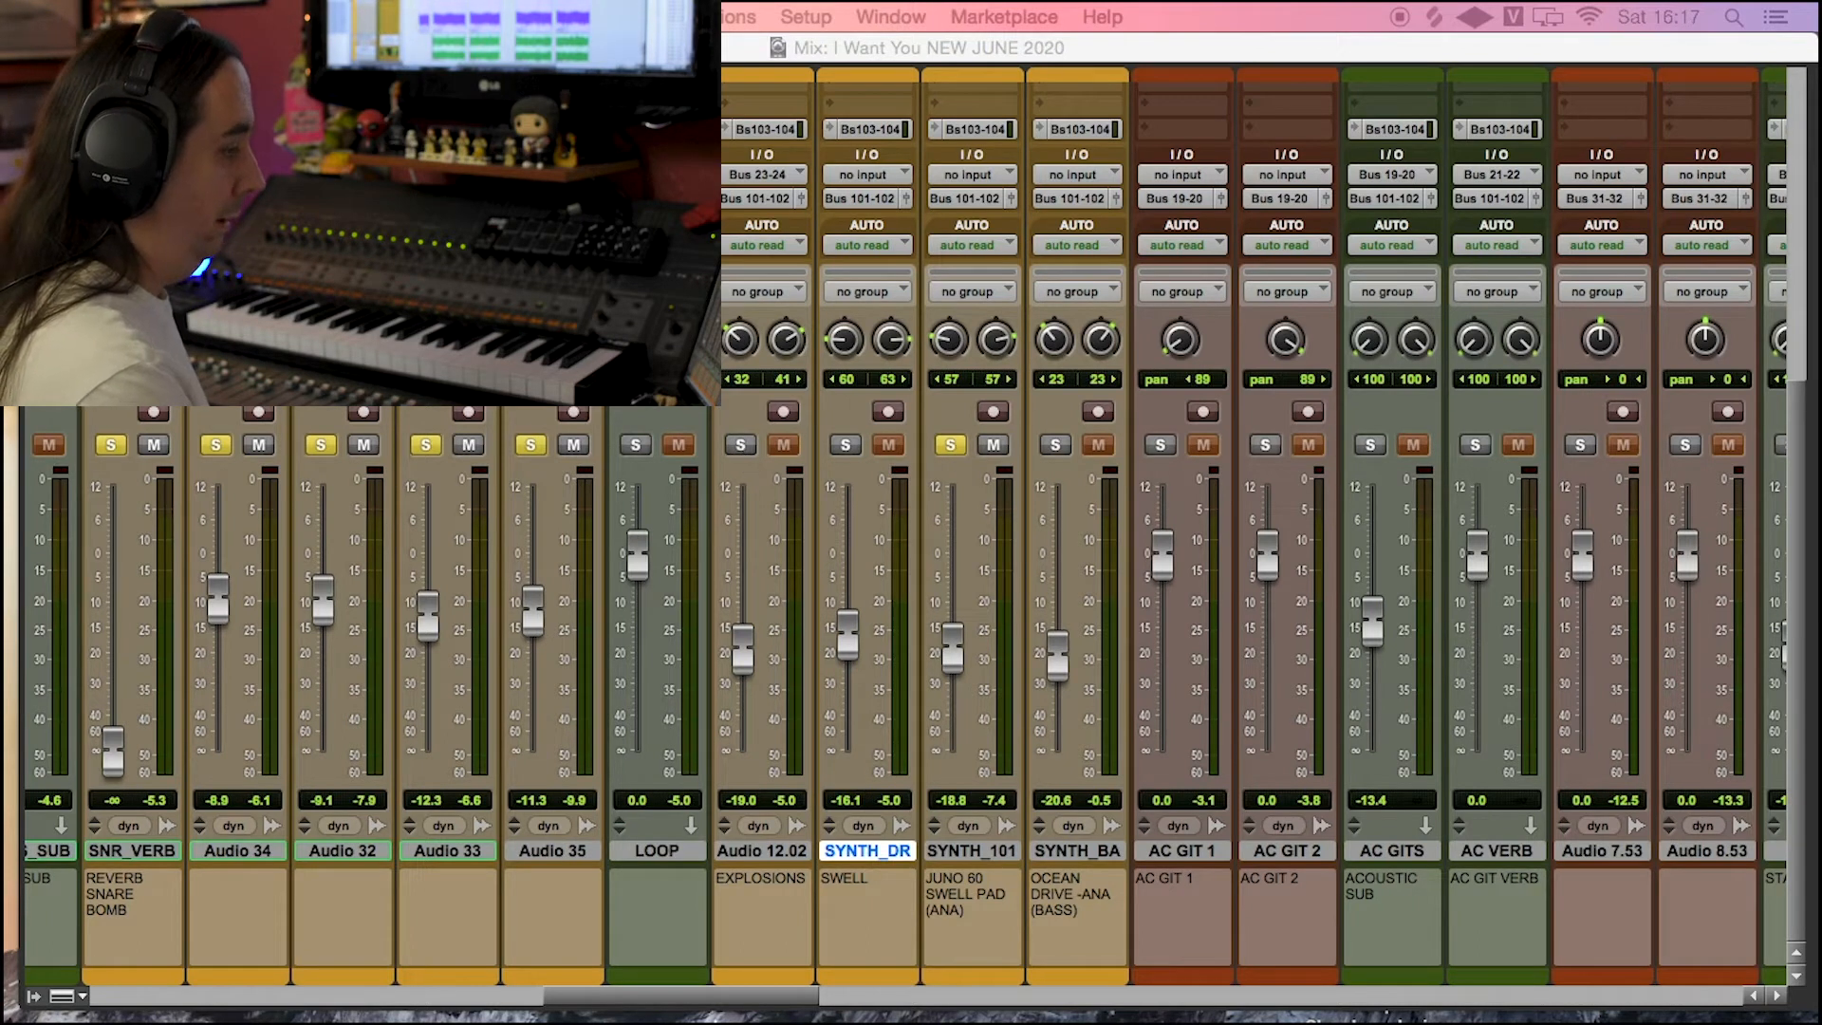
# Step: Solo the DRUMS, SMASH and D_VERB buses again and play them together with the SYNTH_101 pad
pyautogui.hscroll(-10, 577, 562)
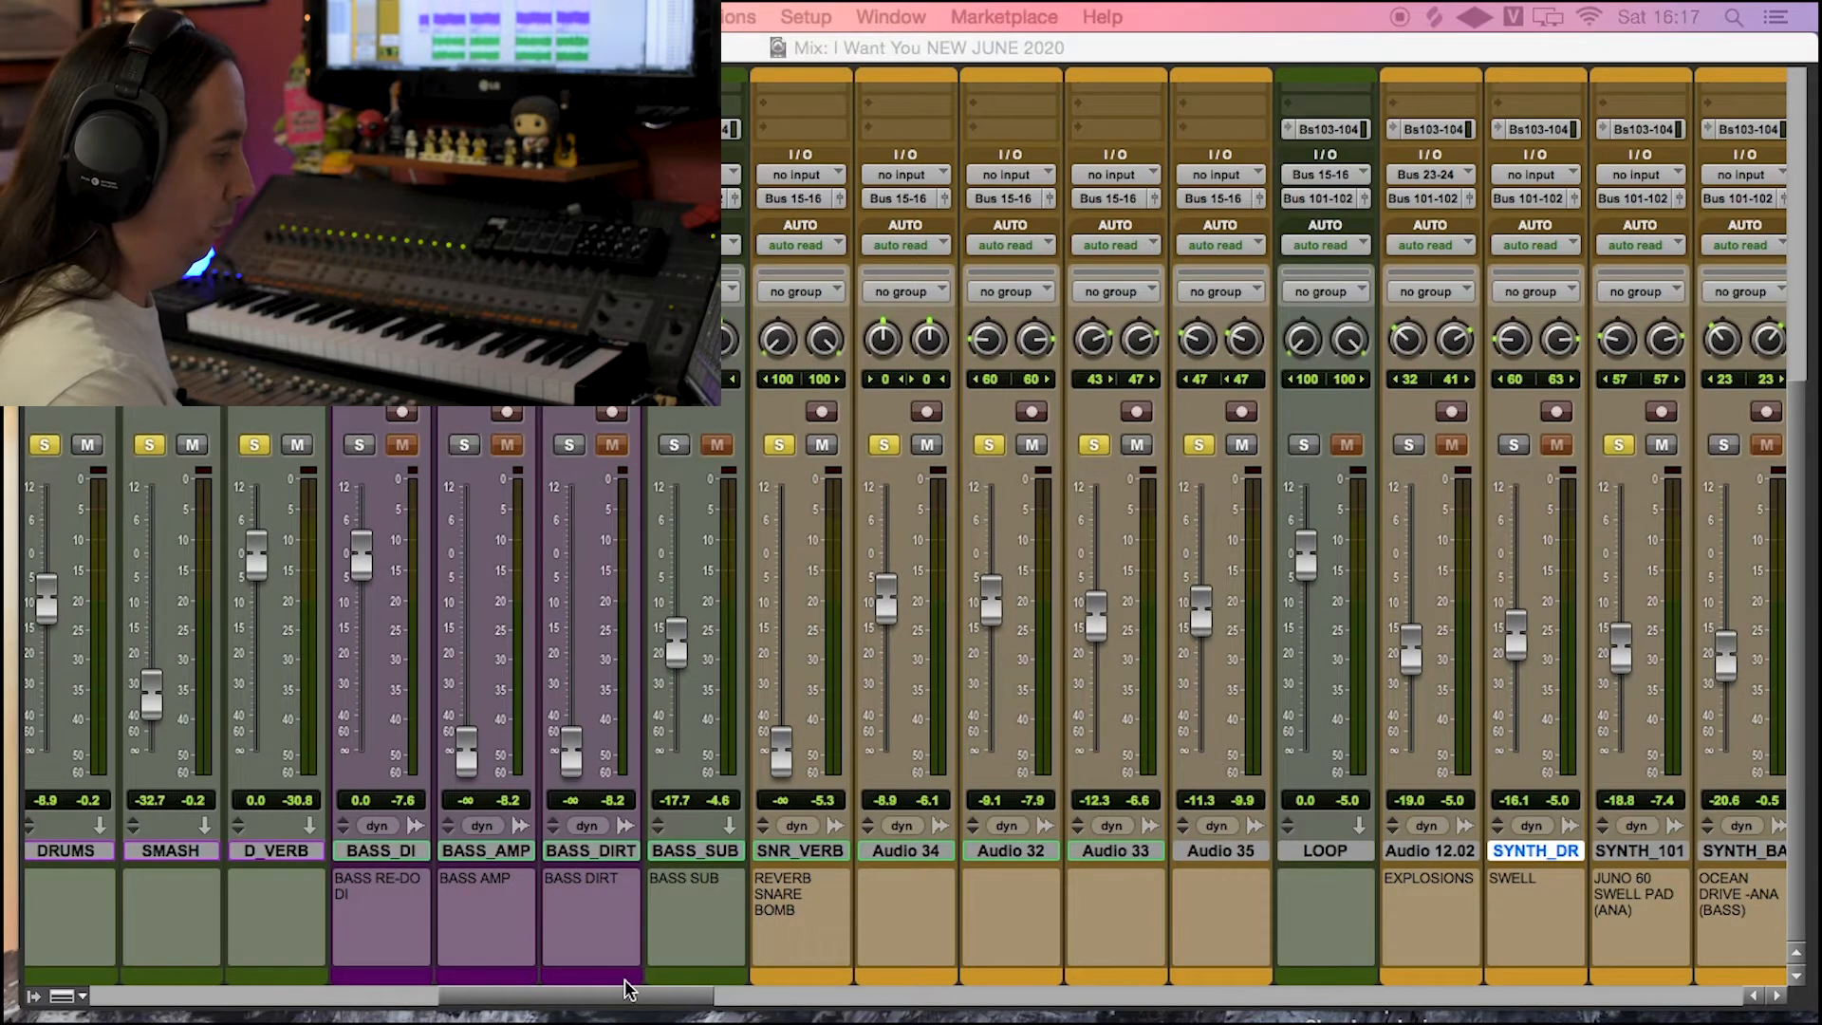
pyautogui.moveTo(627, 989); pyautogui.dragTo(645, 991)
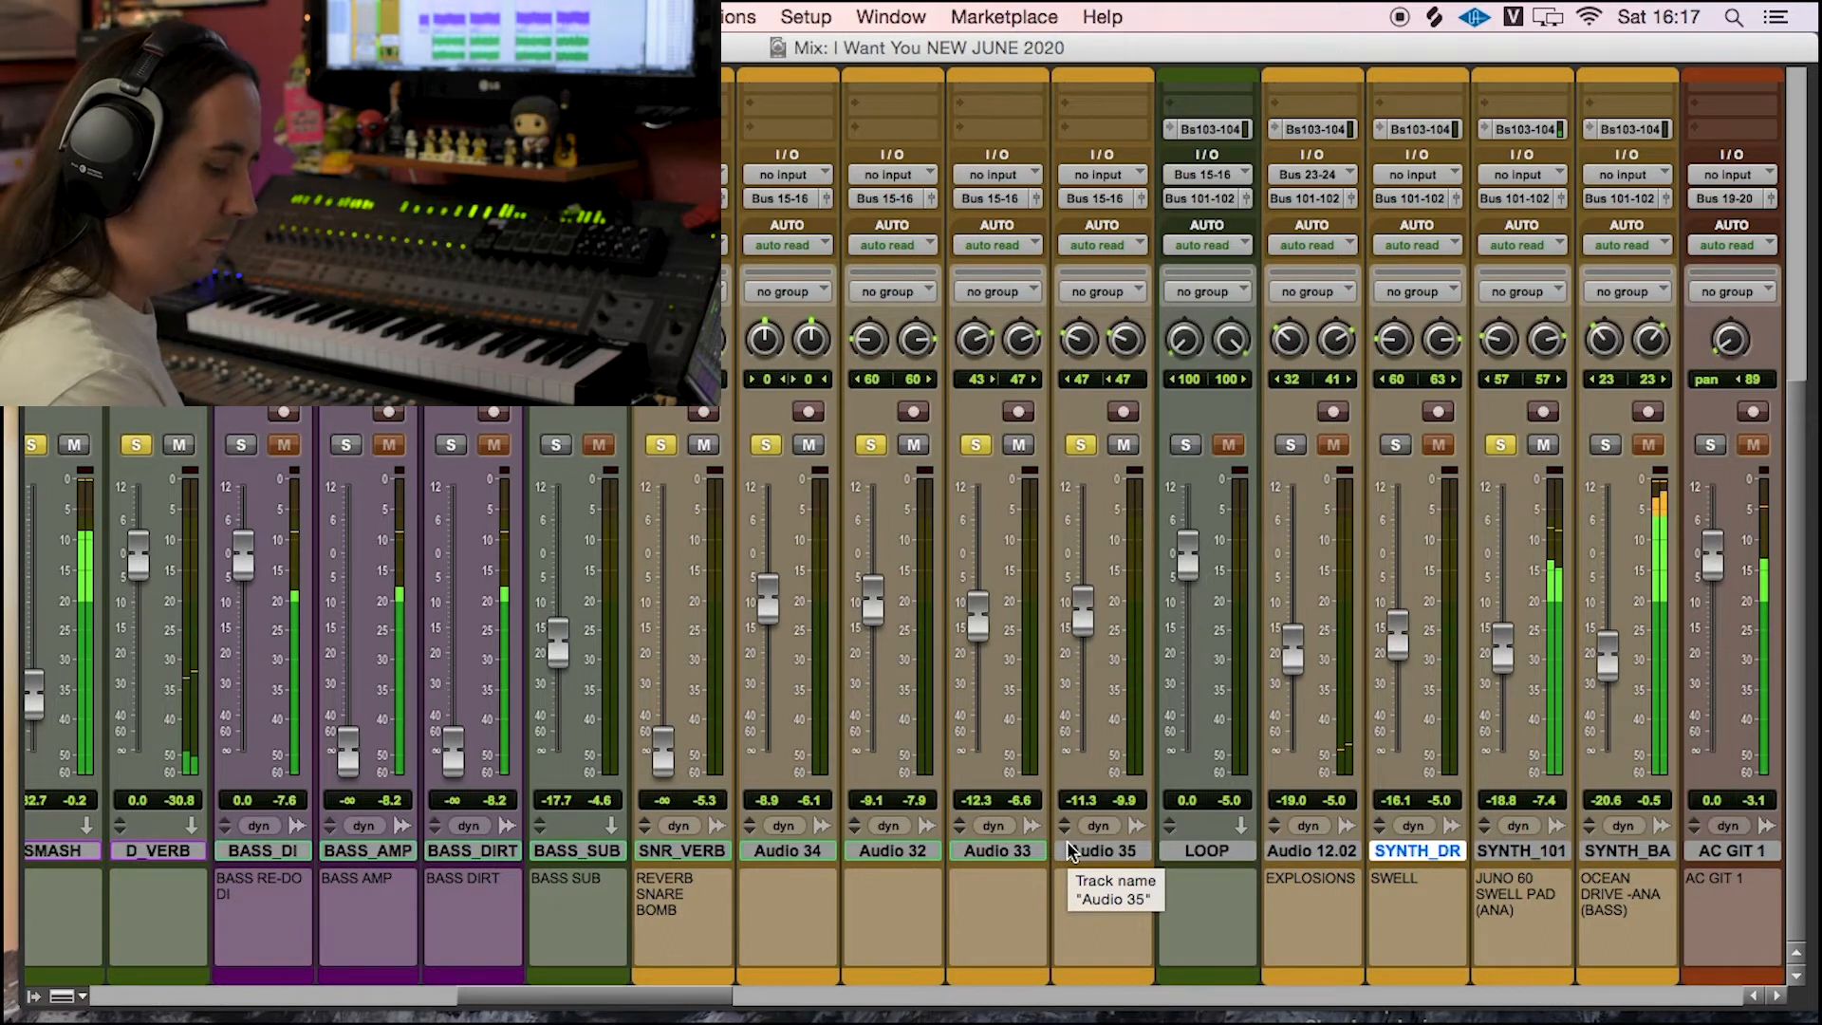
pyautogui.press('space')
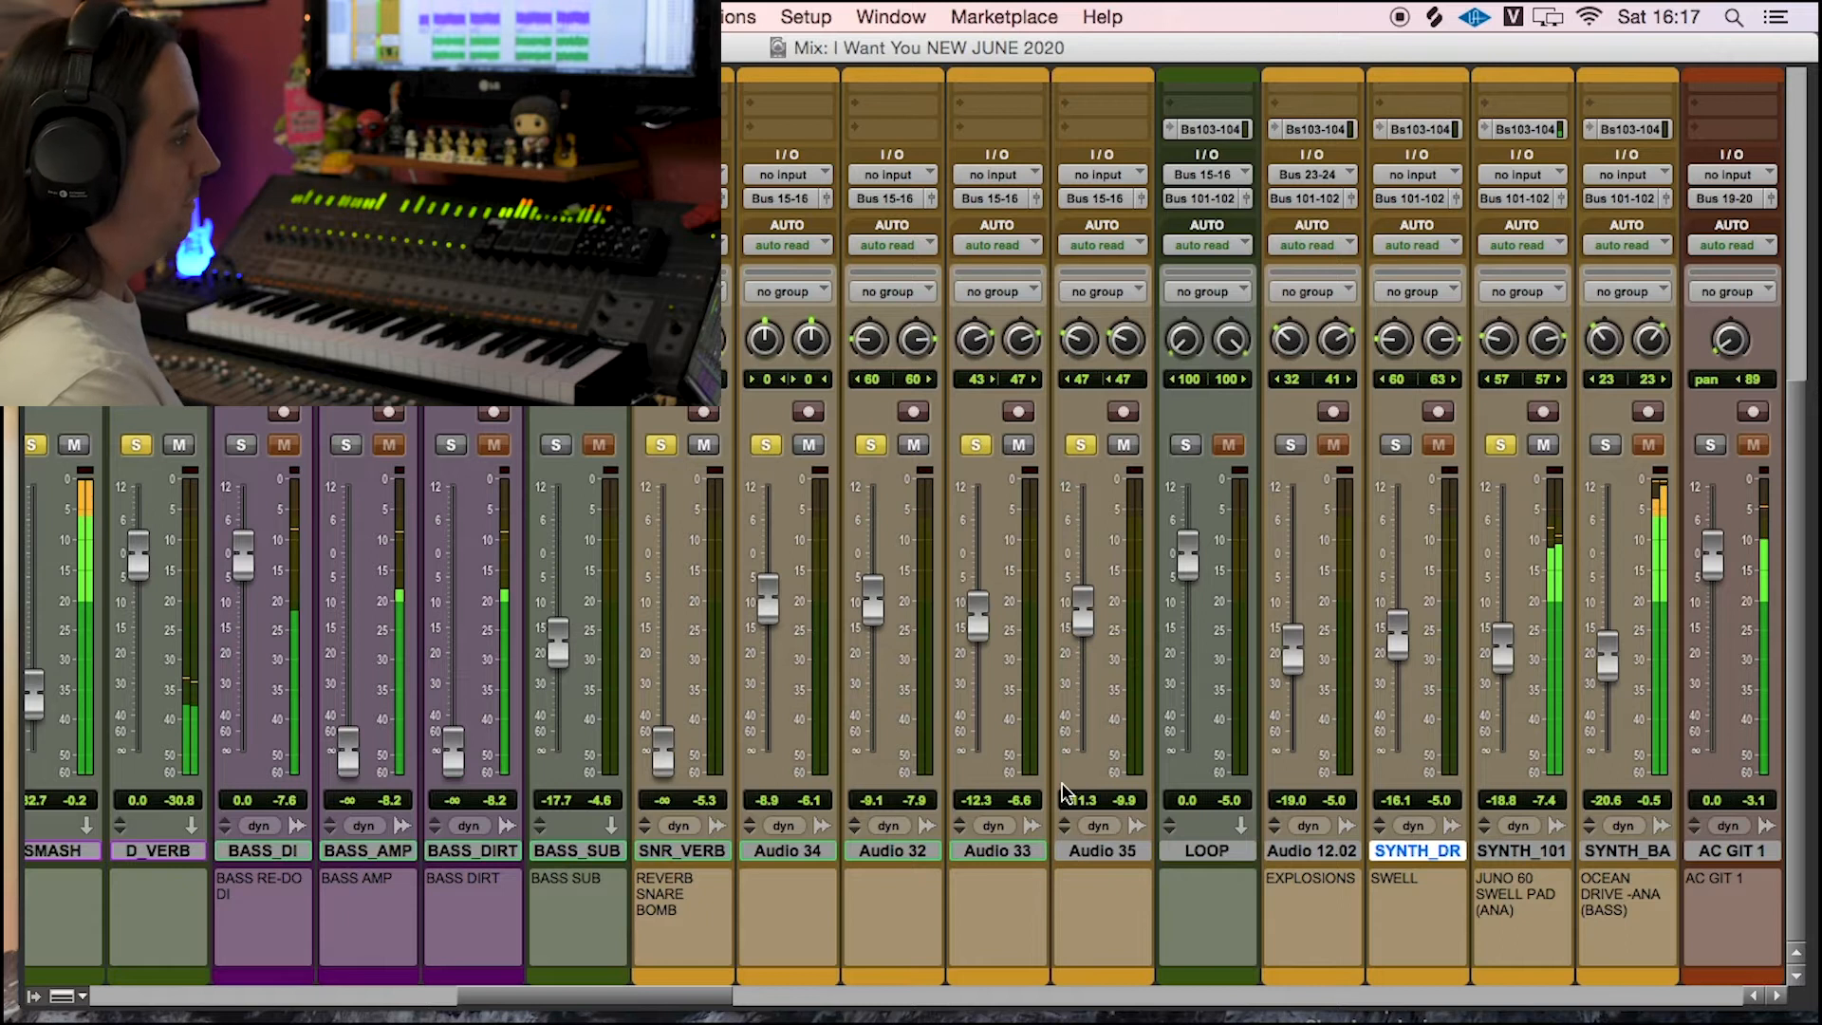
pyautogui.moveTo(685, 994); pyautogui.dragTo(609, 997)
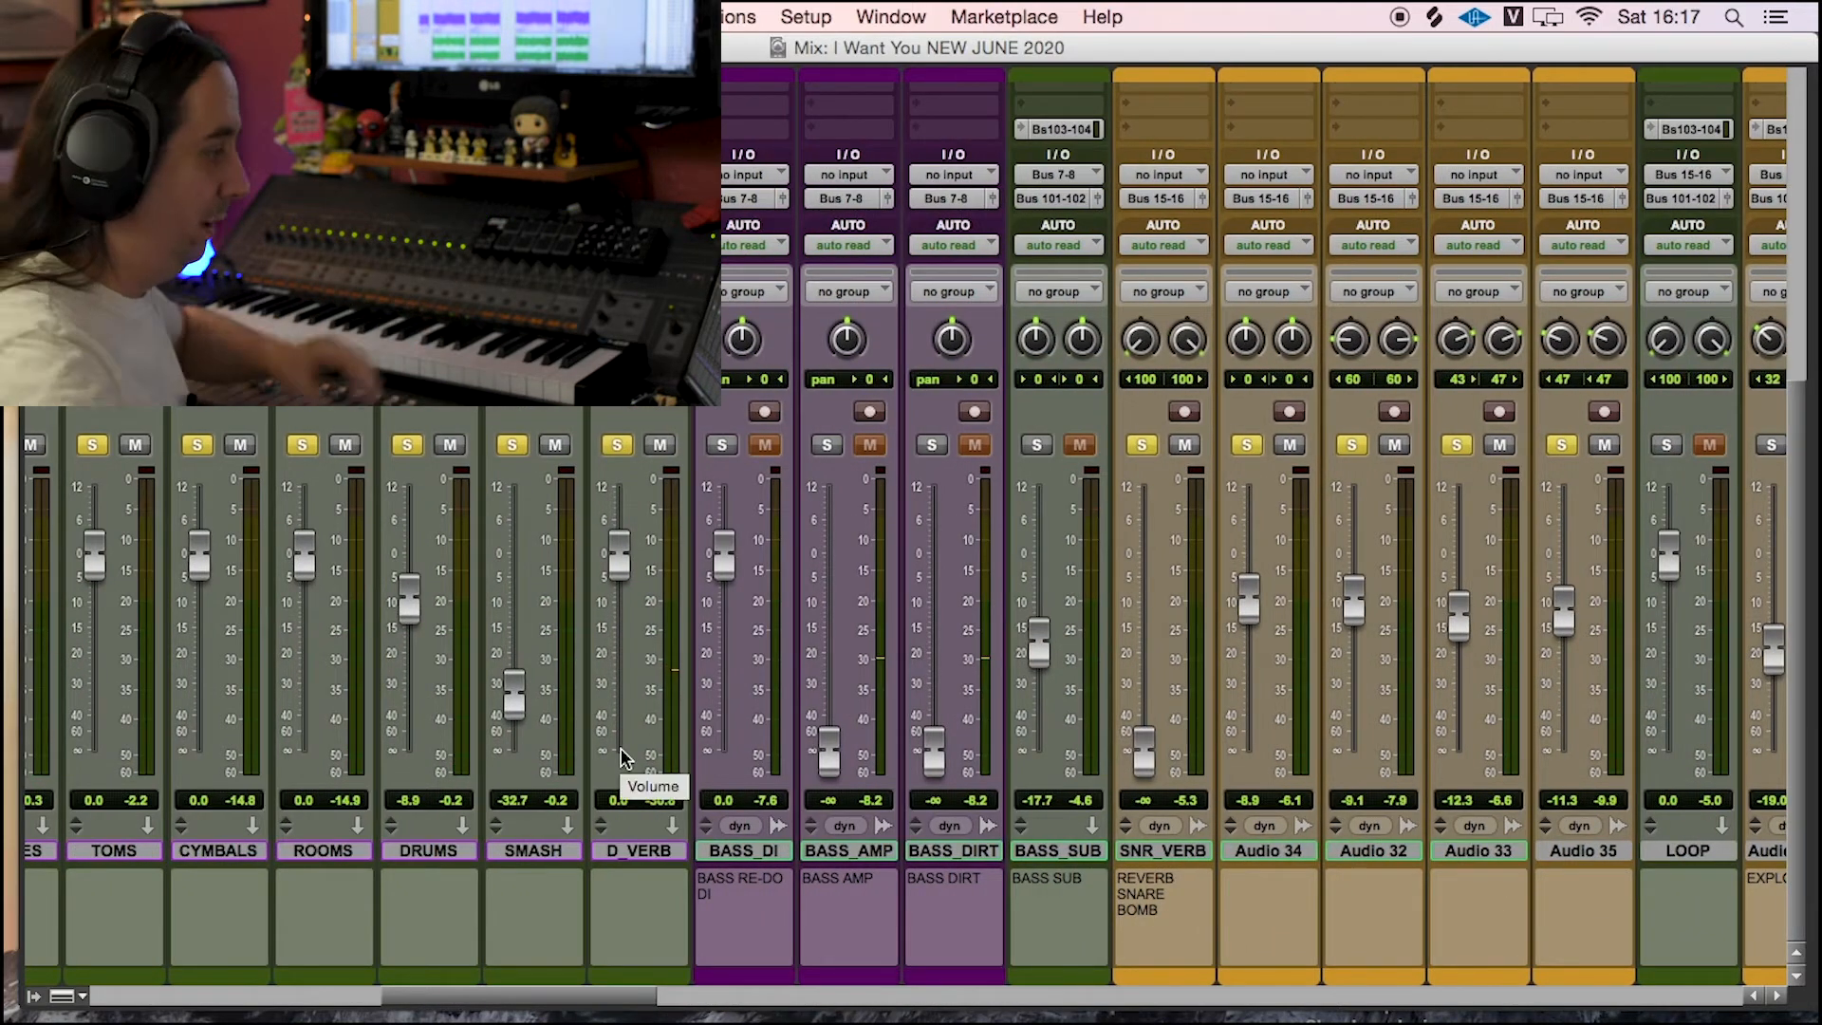
# Step: Switch the solo from the DRUMS, SMASH and D_VERB buses and the SYNTH_101 pad to the SYNTH_BA bass synth and play it
pyautogui.click(414, 445)
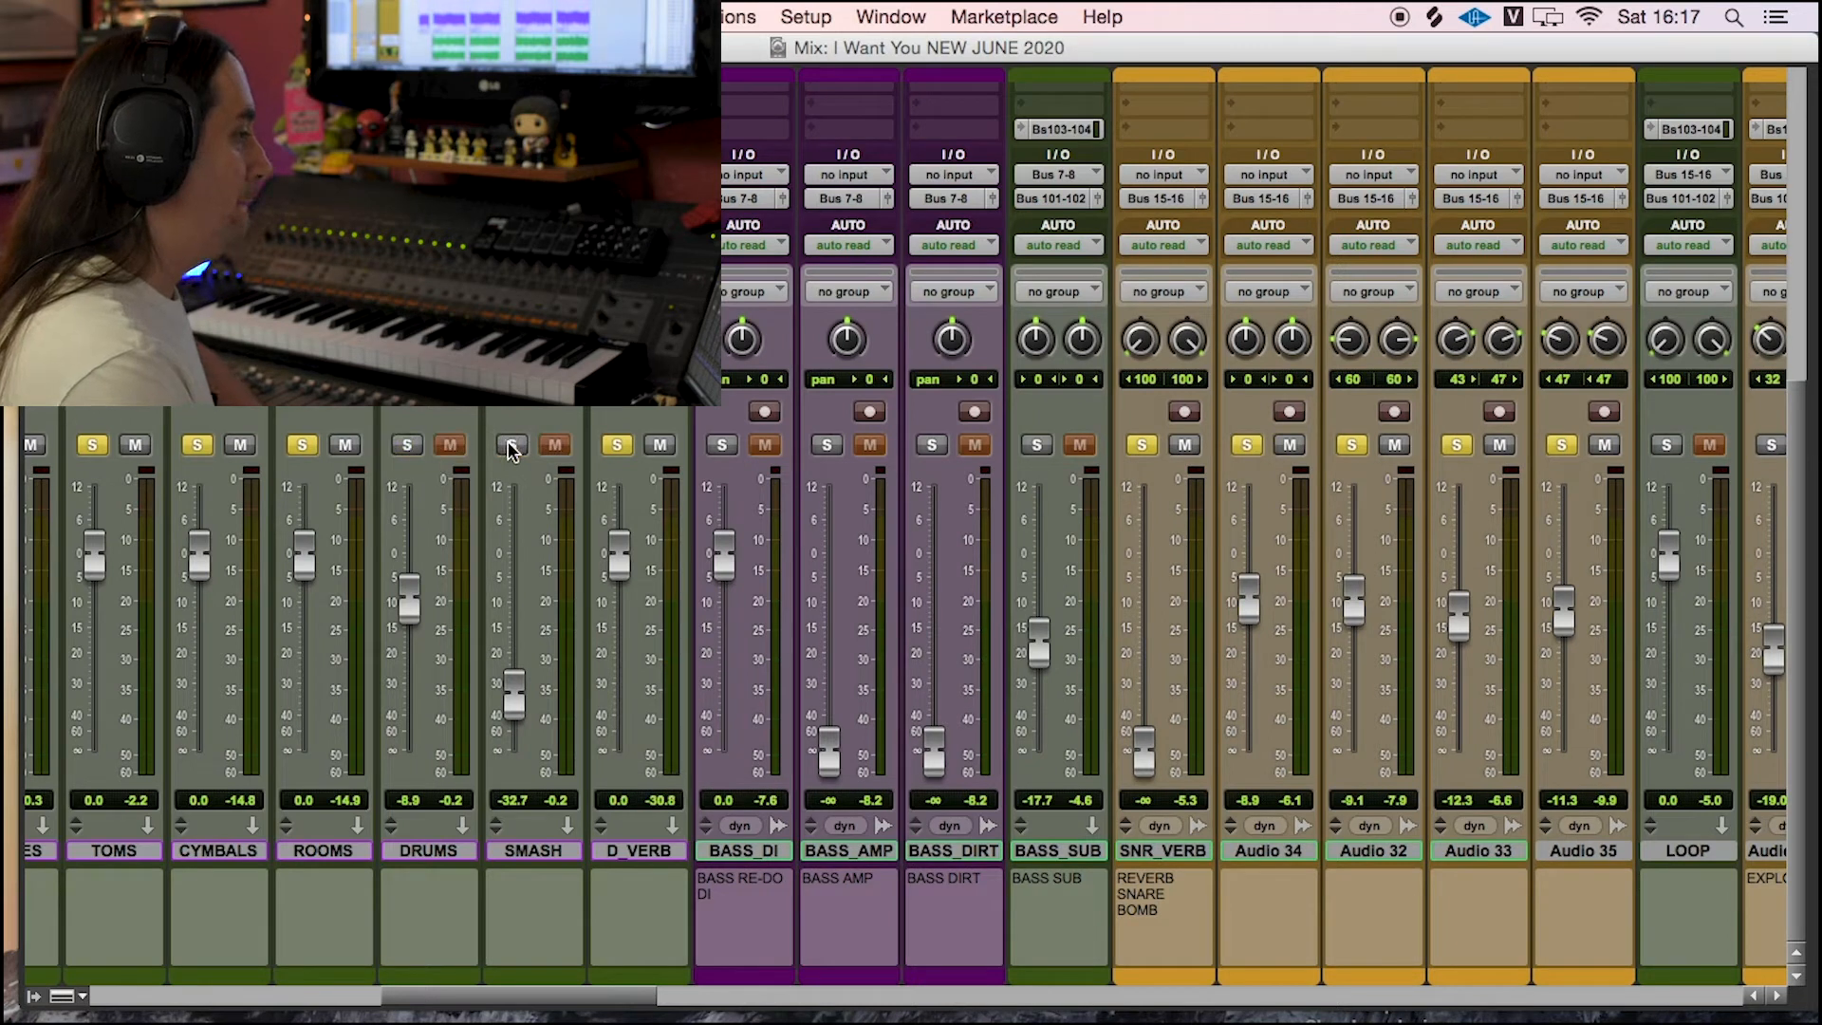
pyautogui.moveTo(582, 1001); pyautogui.dragTo(720, 1001)
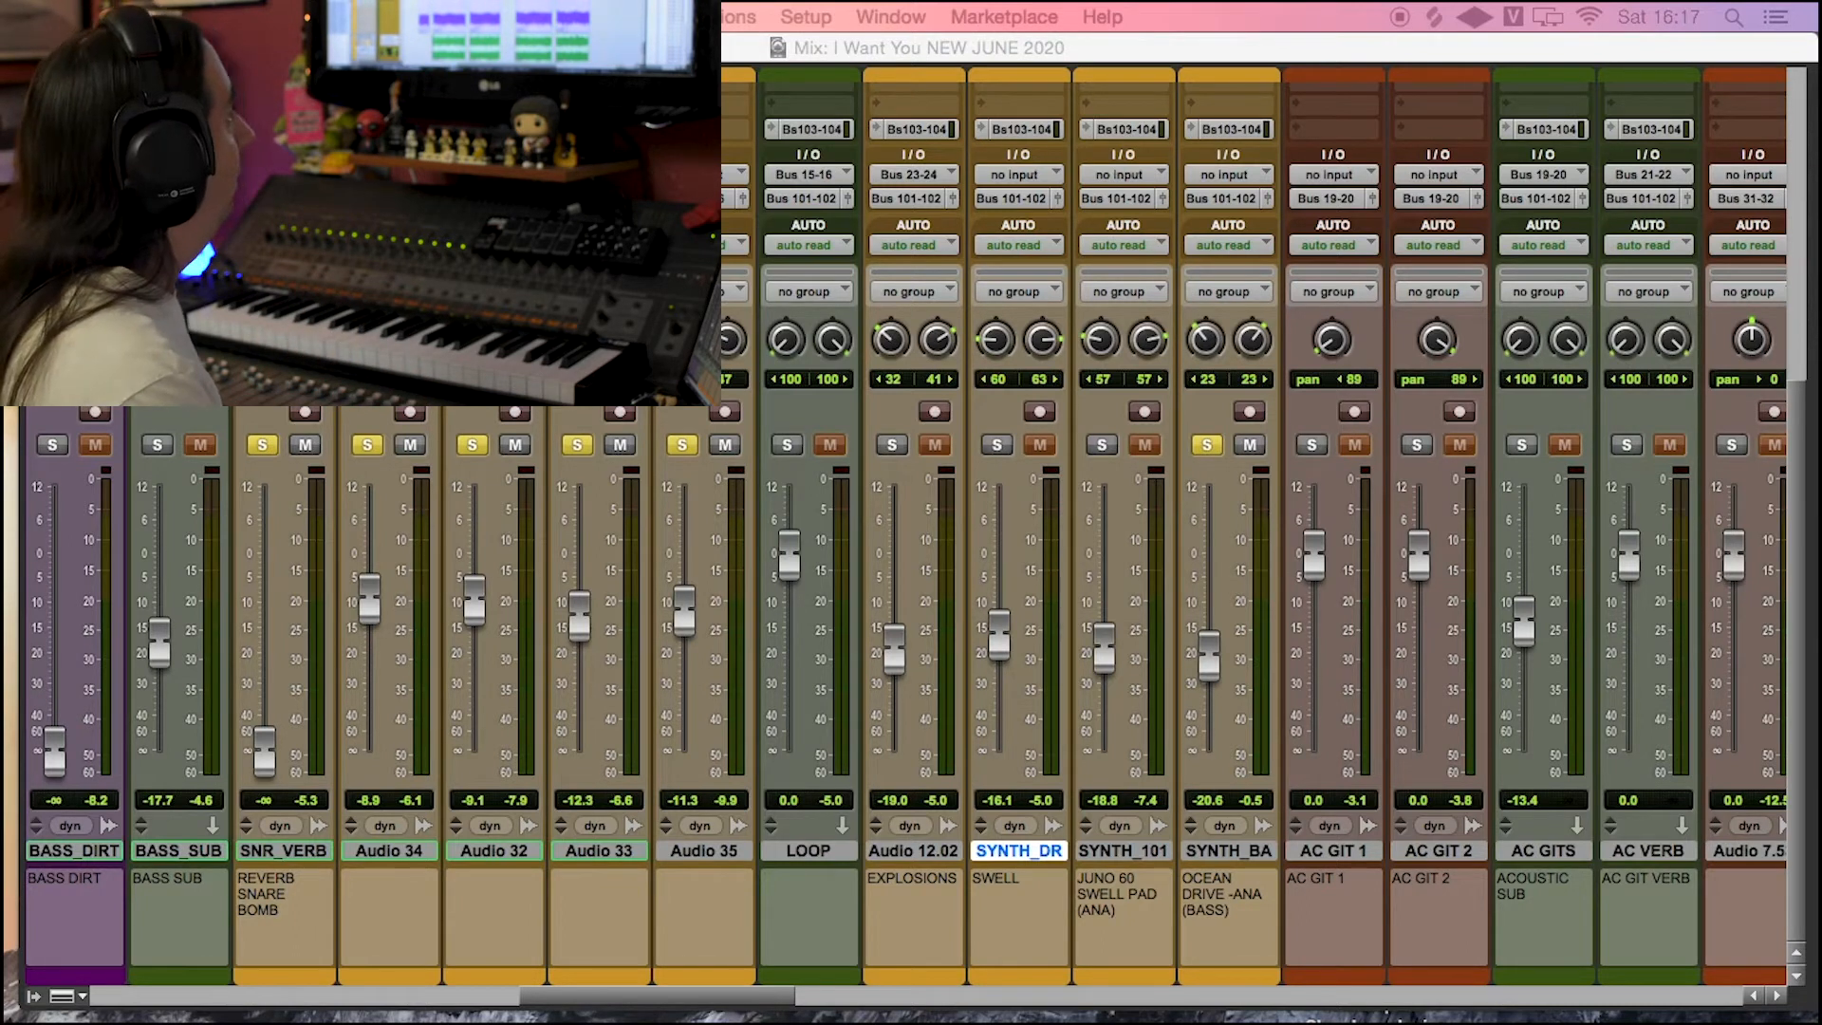
pyautogui.press('space')
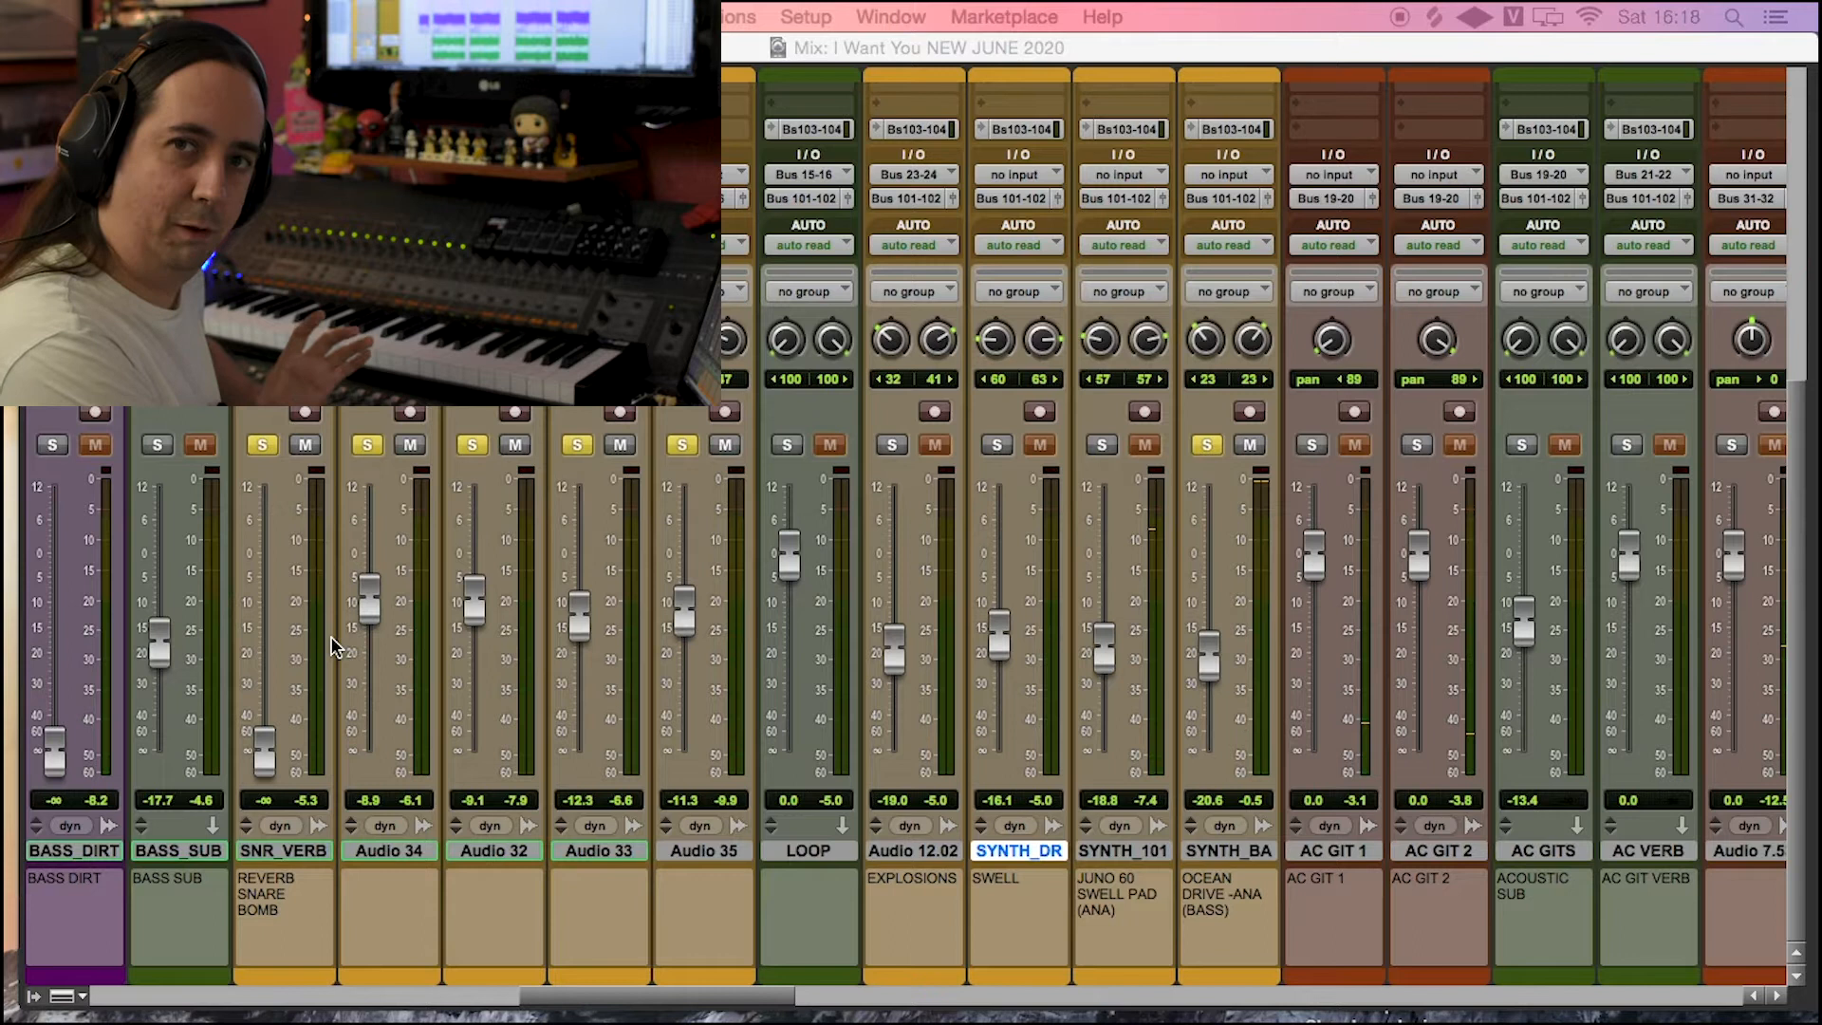
# Step: Solo the DRUMS, SMASH and D_VERB buses and play them together with the SYNTH_BA bass synth
pyautogui.moveTo(667, 996); pyautogui.dragTo(529, 996)
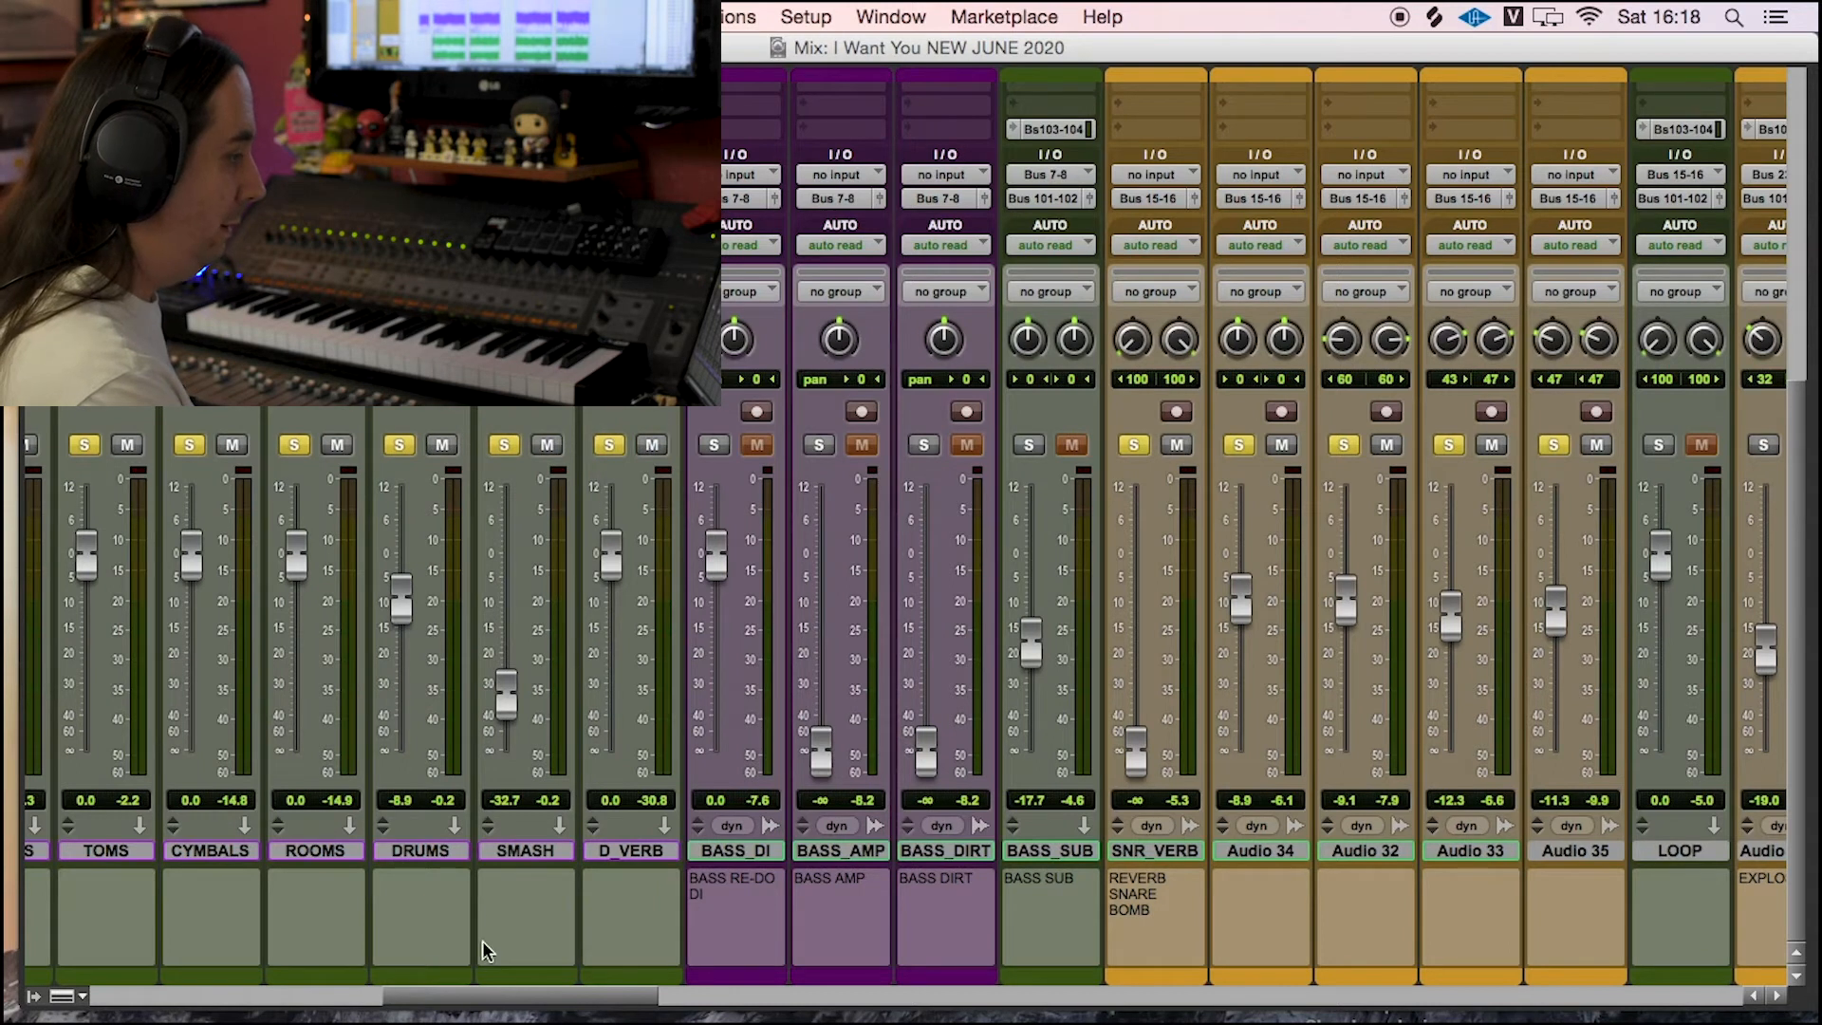
pyautogui.moveTo(500, 1003); pyautogui.dragTo(624, 1003)
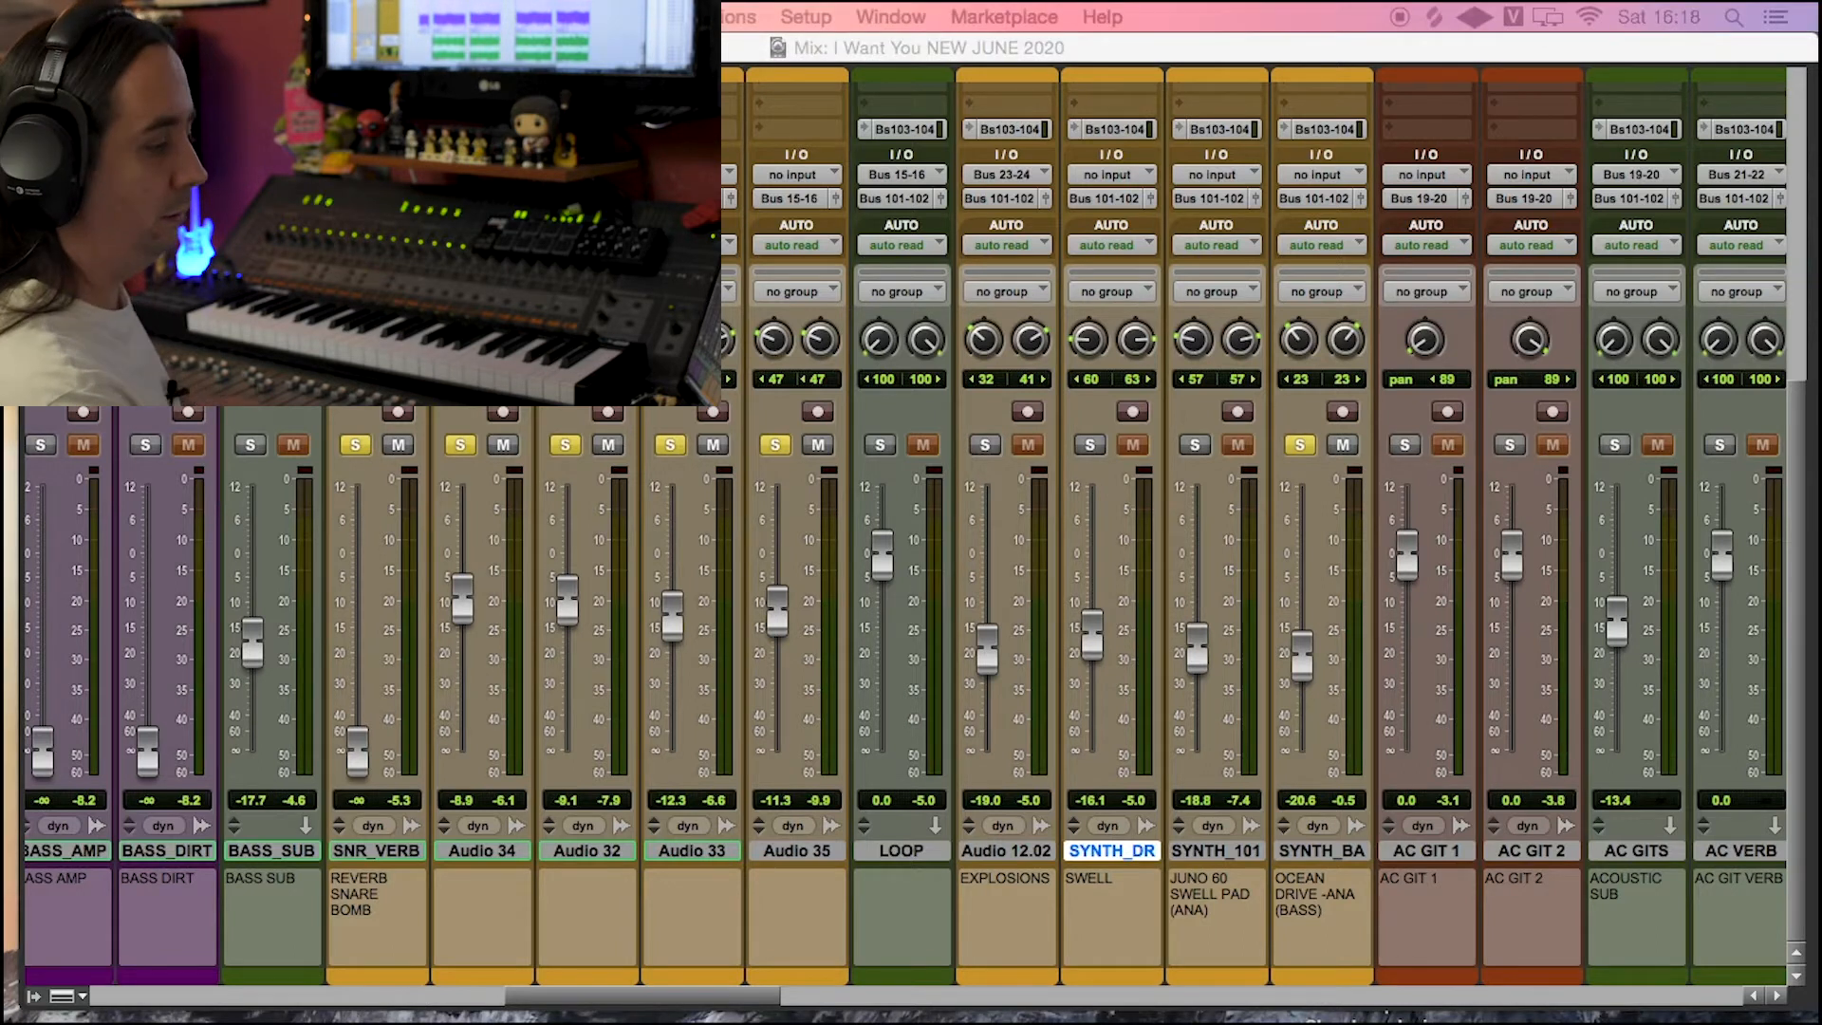
pyautogui.press('space')
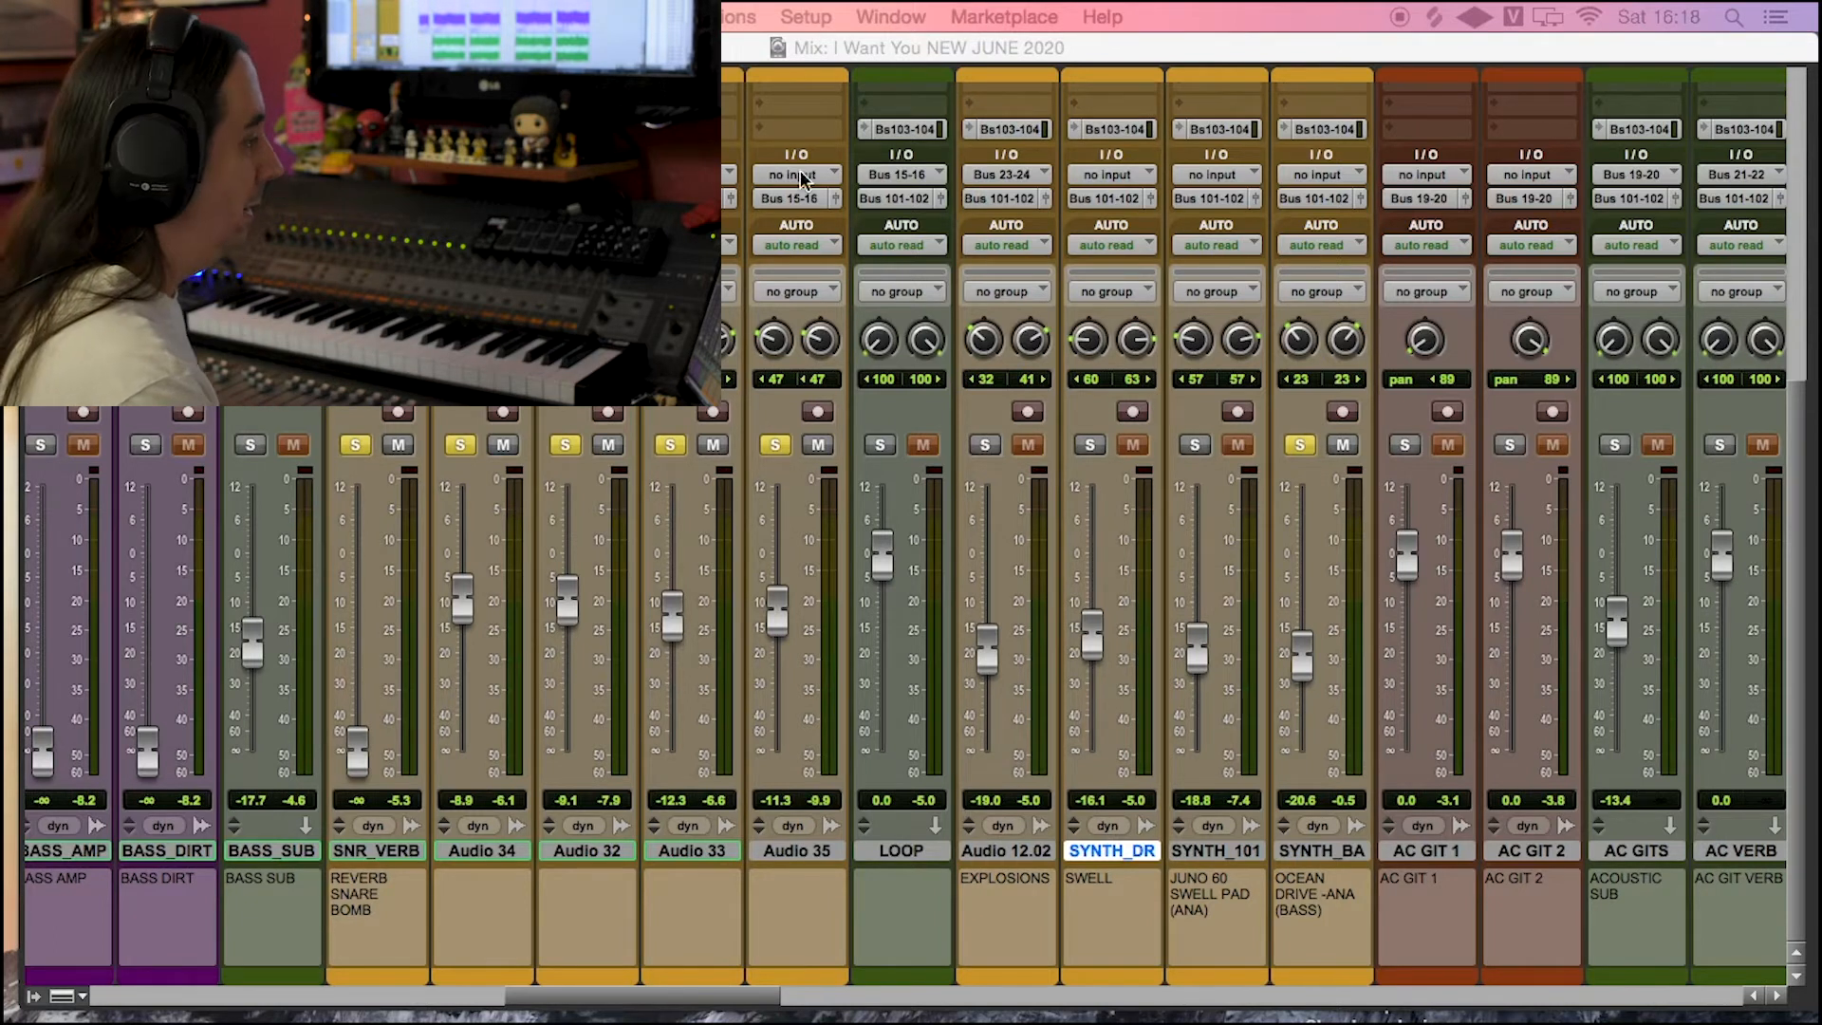
# Step: Solo BASS_DI and BASS_SUB and play them together with the drum buses and the SYNTH_BA bass synth
pyautogui.click(1195, 446)
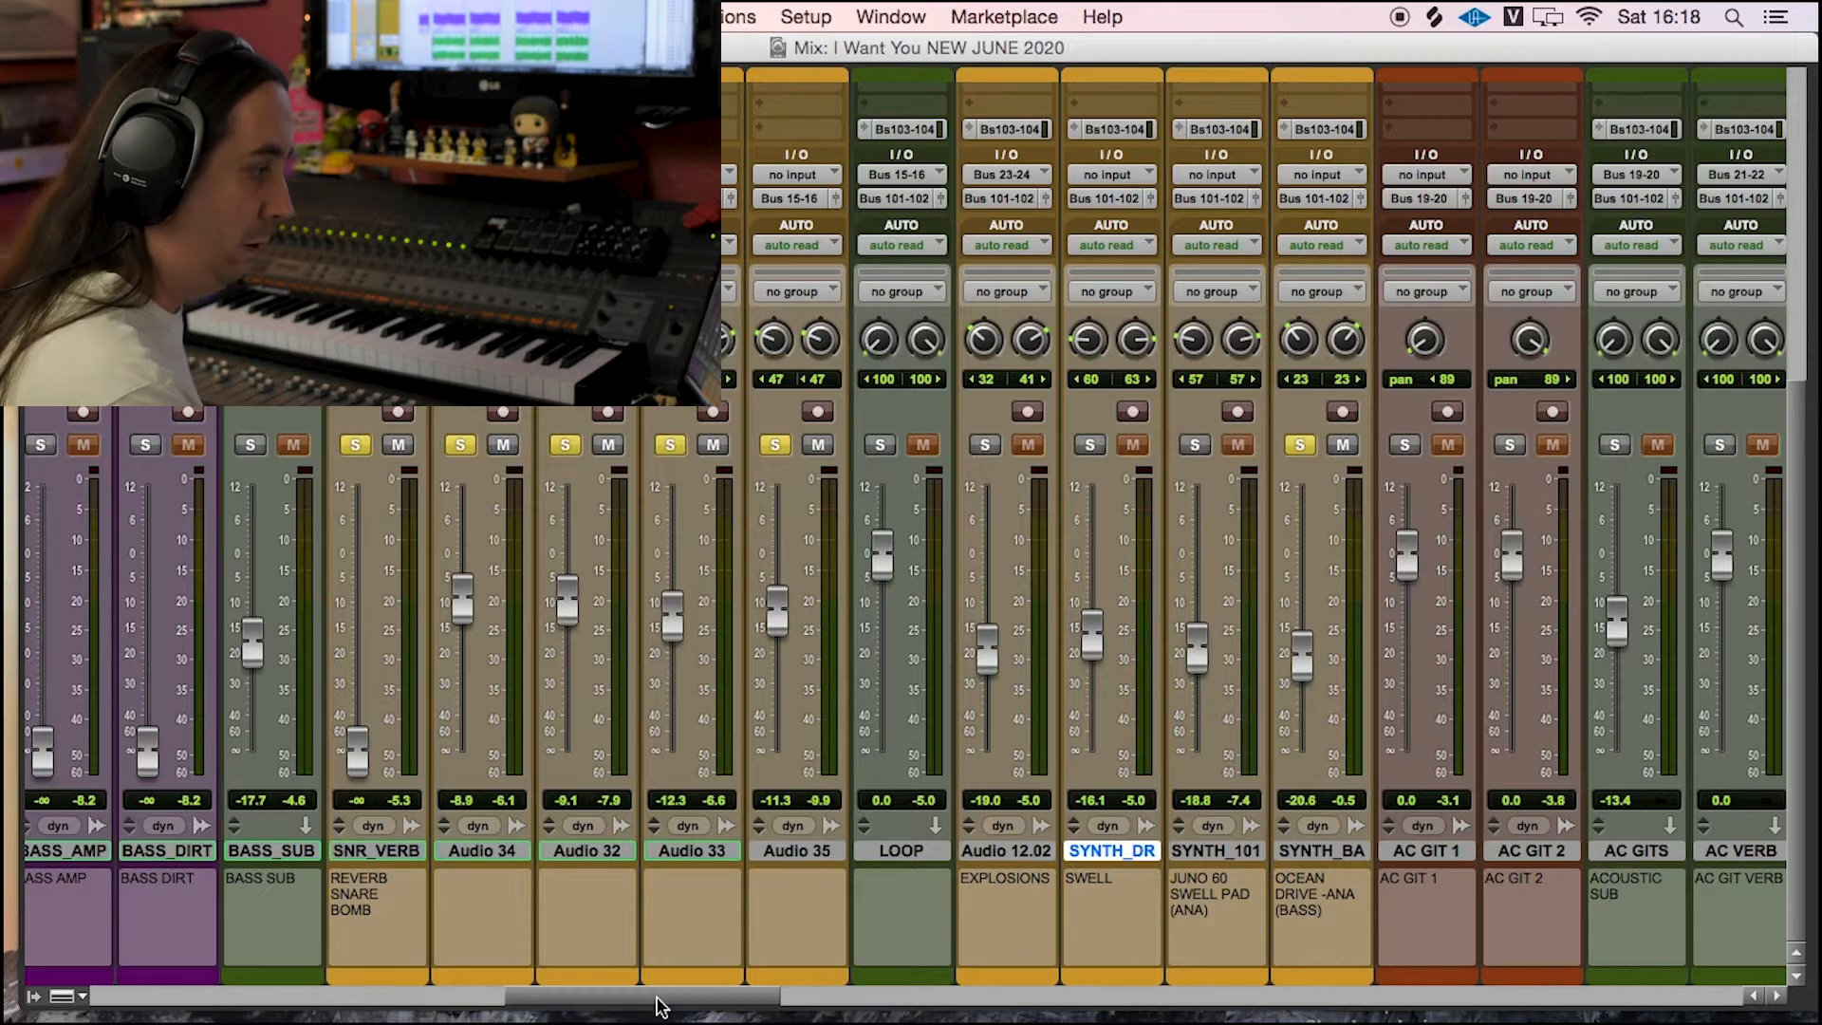
pyautogui.moveTo(661, 1006); pyautogui.dragTo(621, 1006)
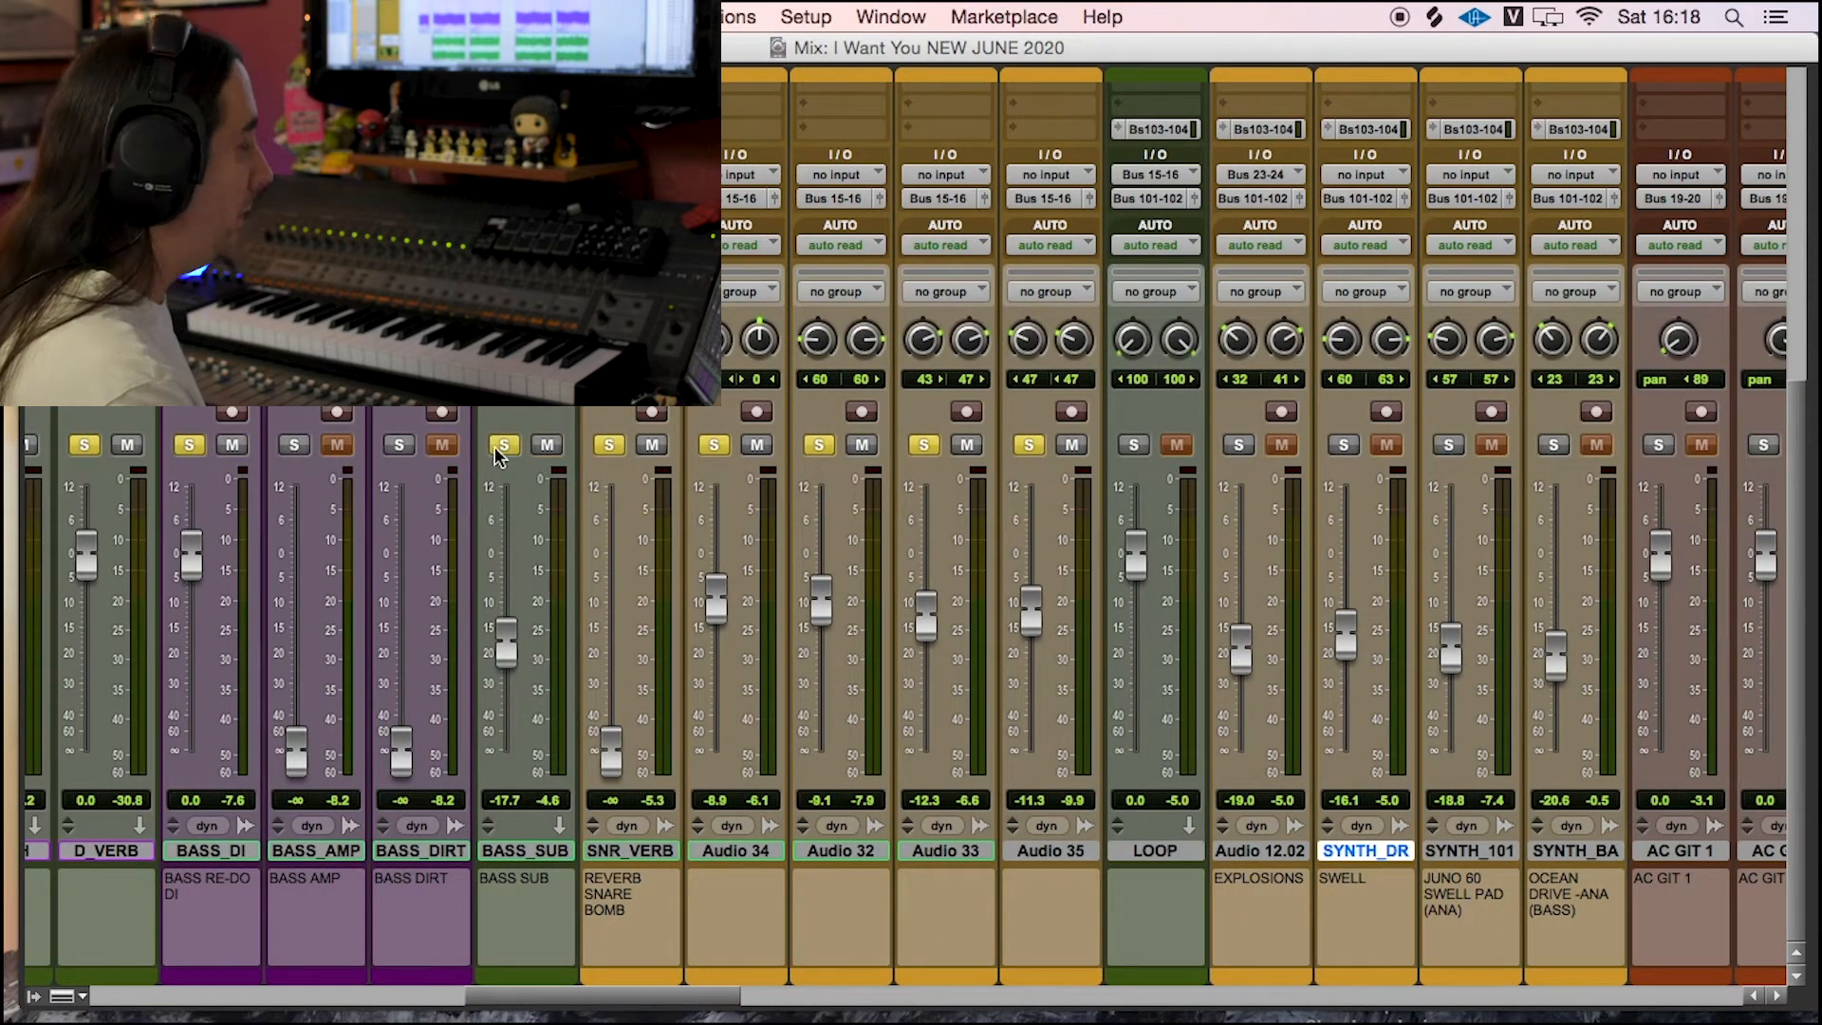
pyautogui.press('space')
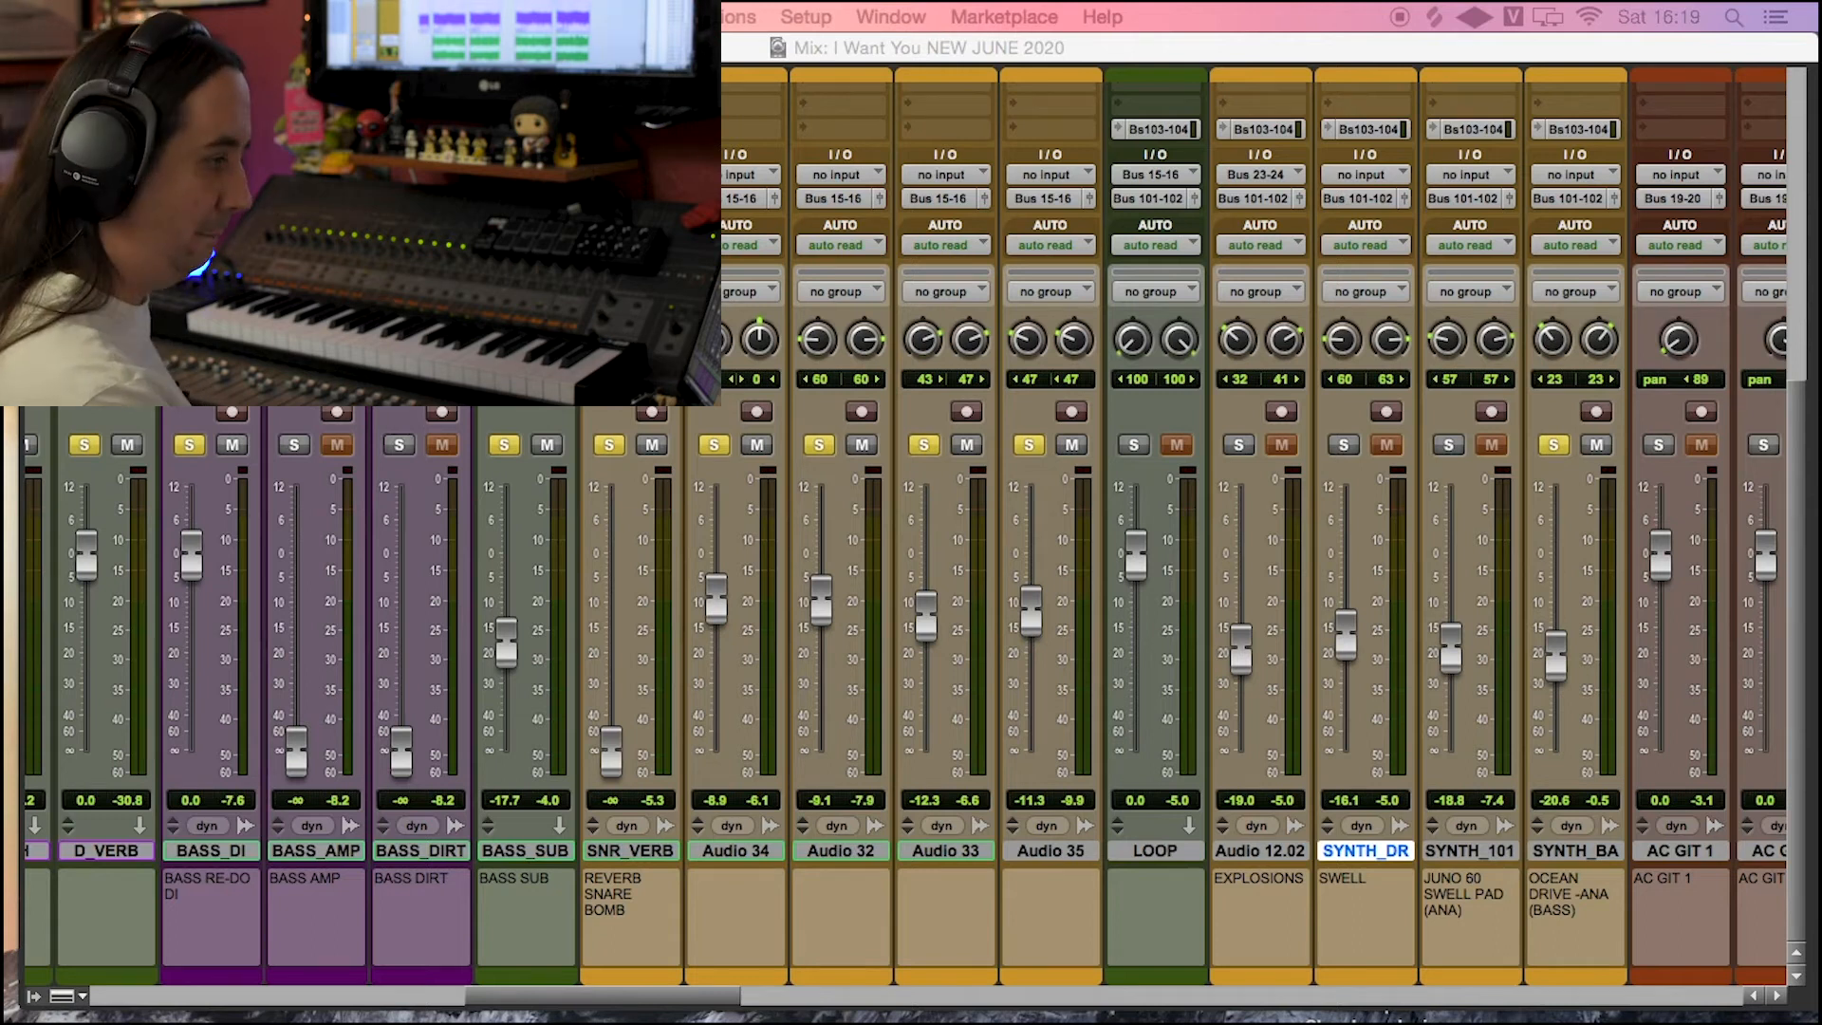
pyautogui.press('space')
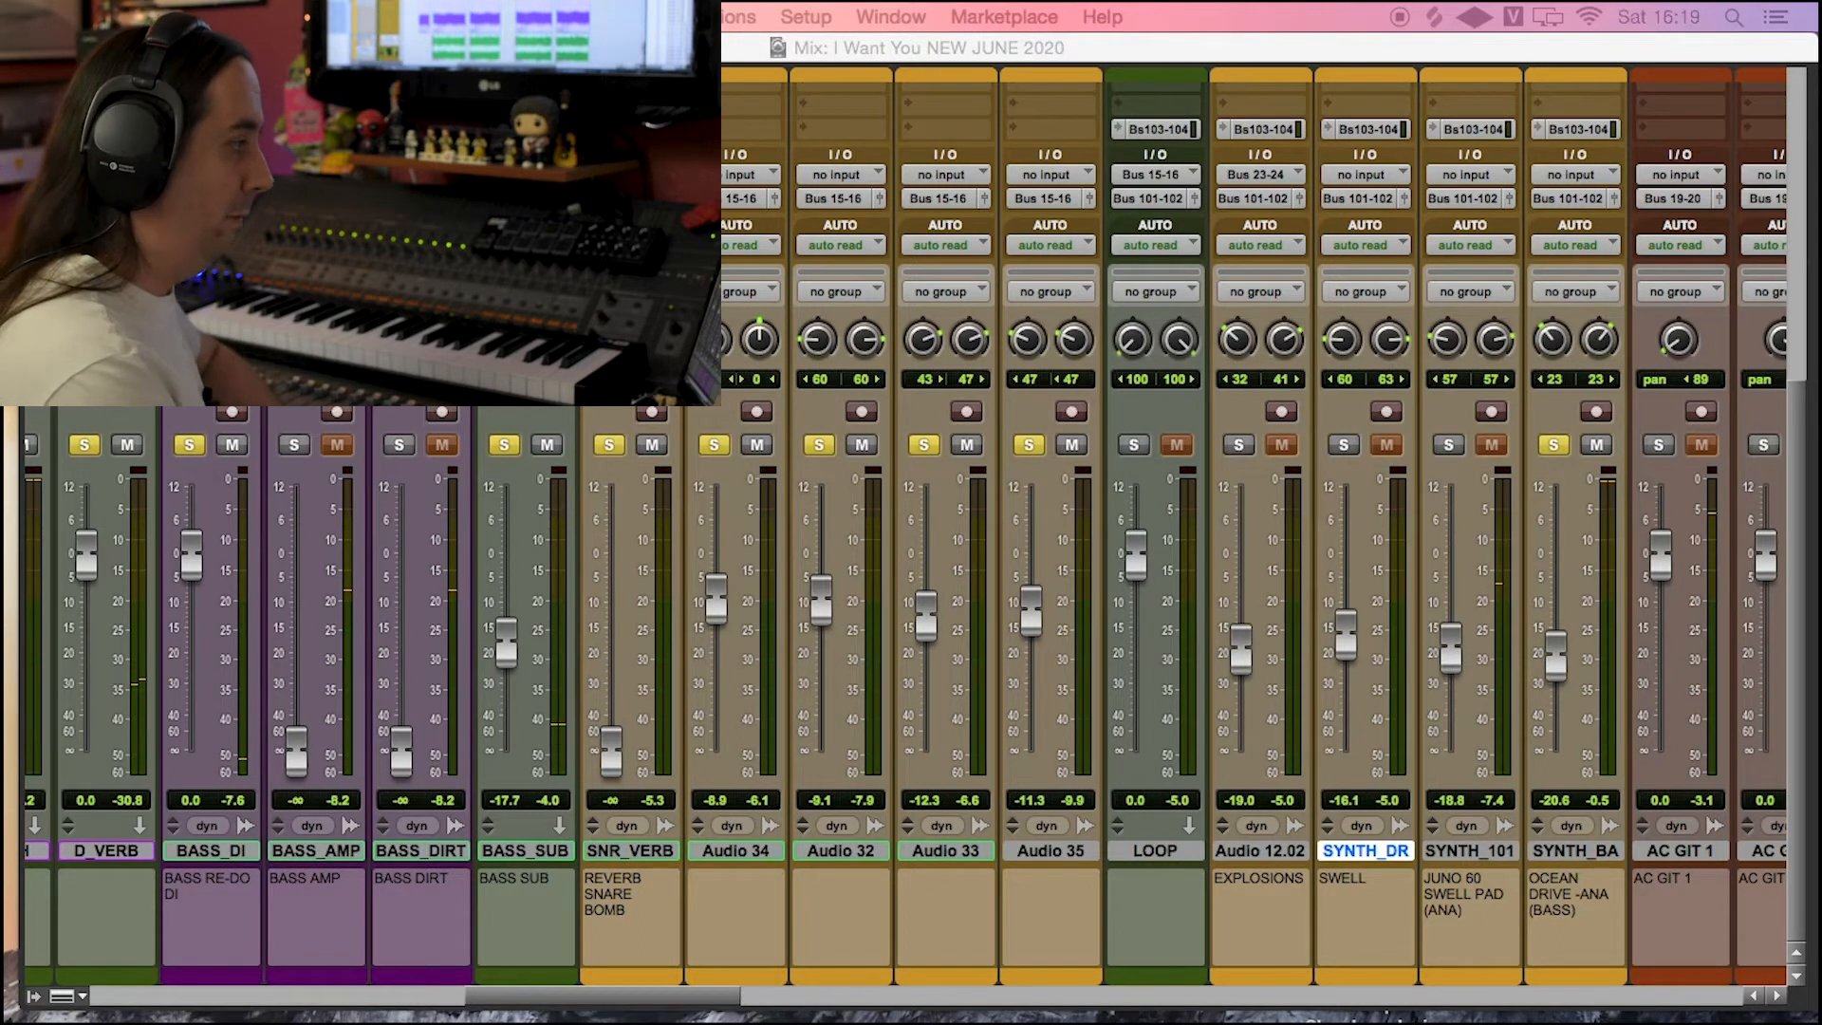
# Step: Switch the solo from the drum buses and SYNTH_BA to AC GIT 1 and the AC GITS bus and start playback
pyautogui.moveTo(1388, 1021)
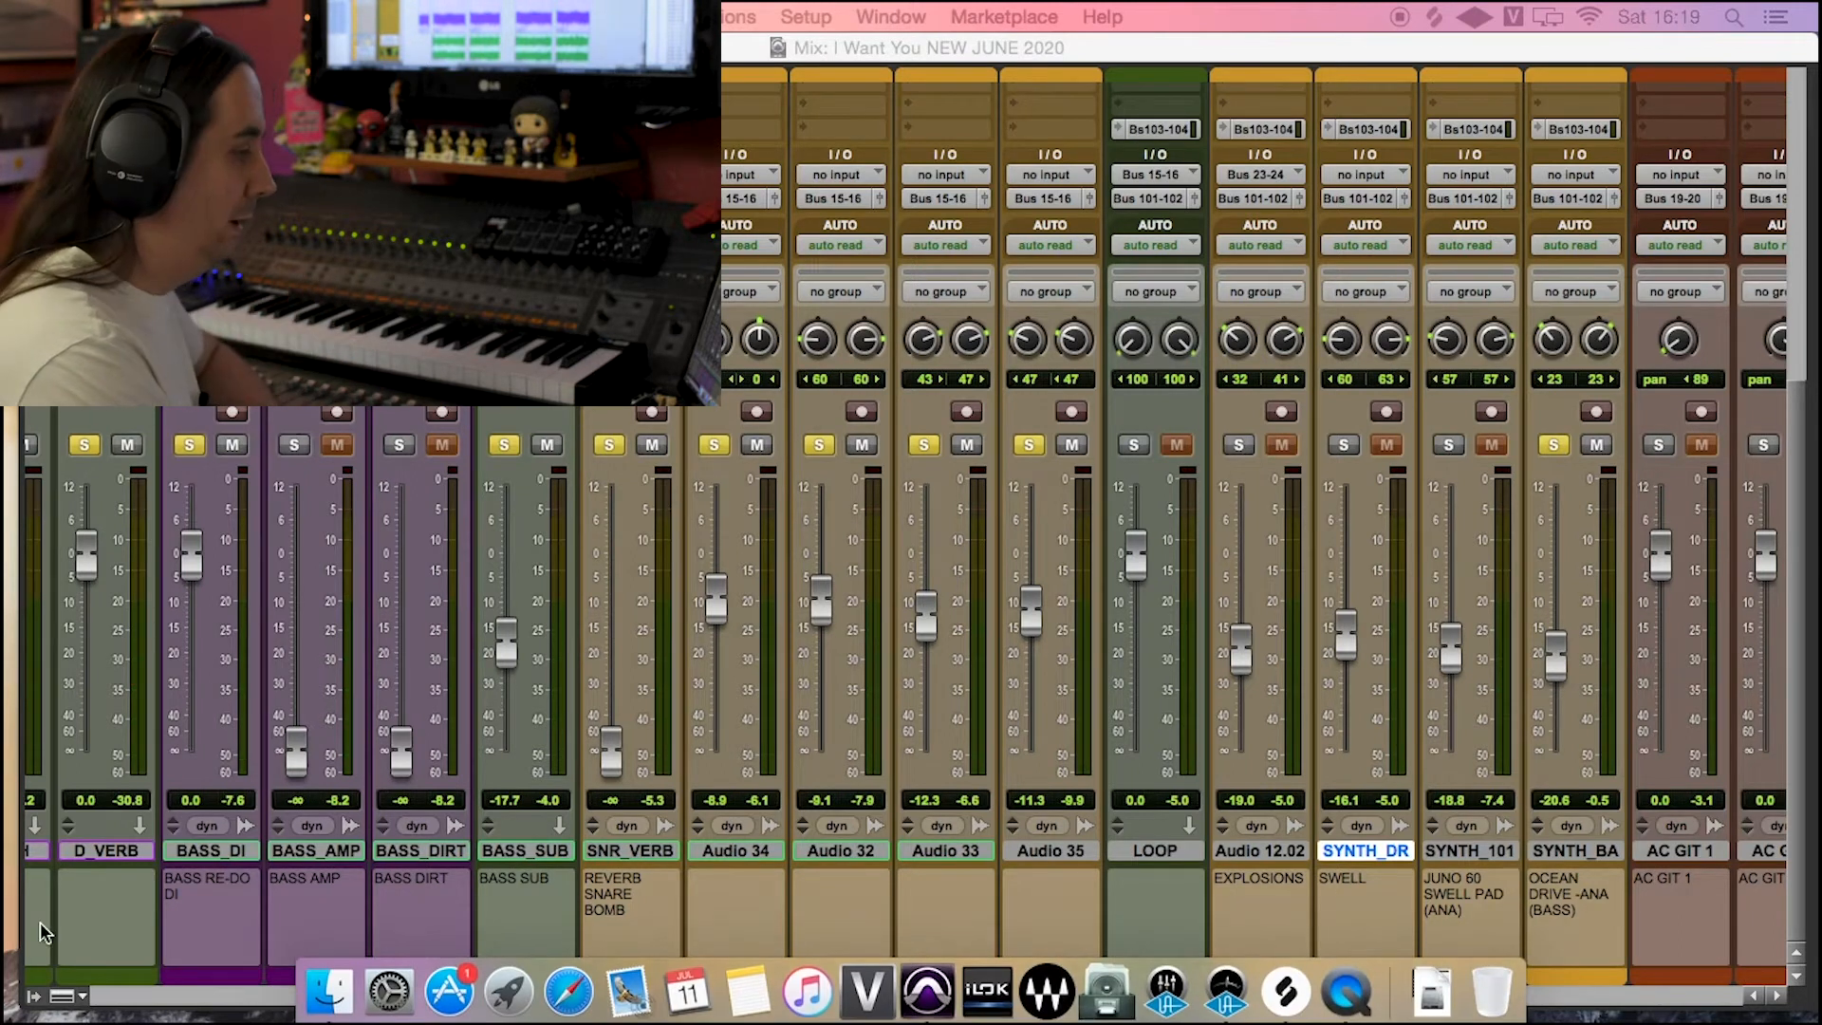
pyautogui.moveTo(634, 999); pyautogui.dragTo(613, 997)
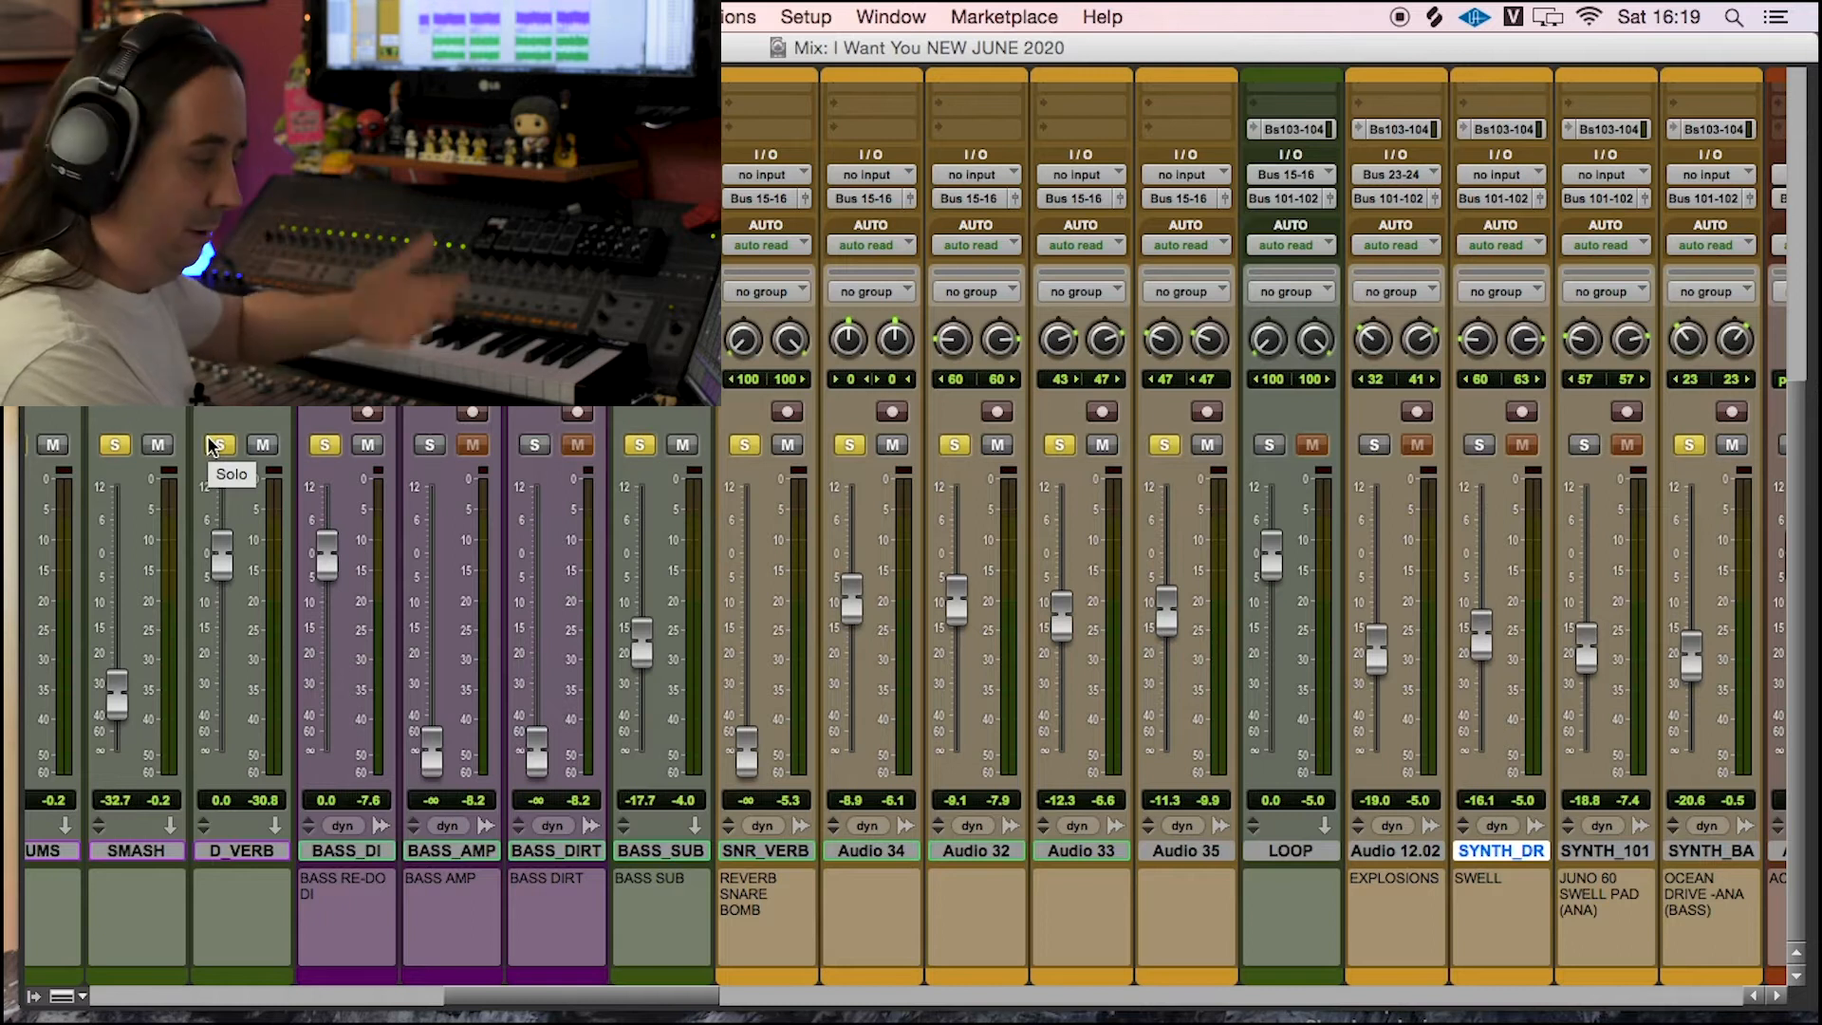
pyautogui.moveTo(582, 994); pyautogui.dragTo(535, 993)
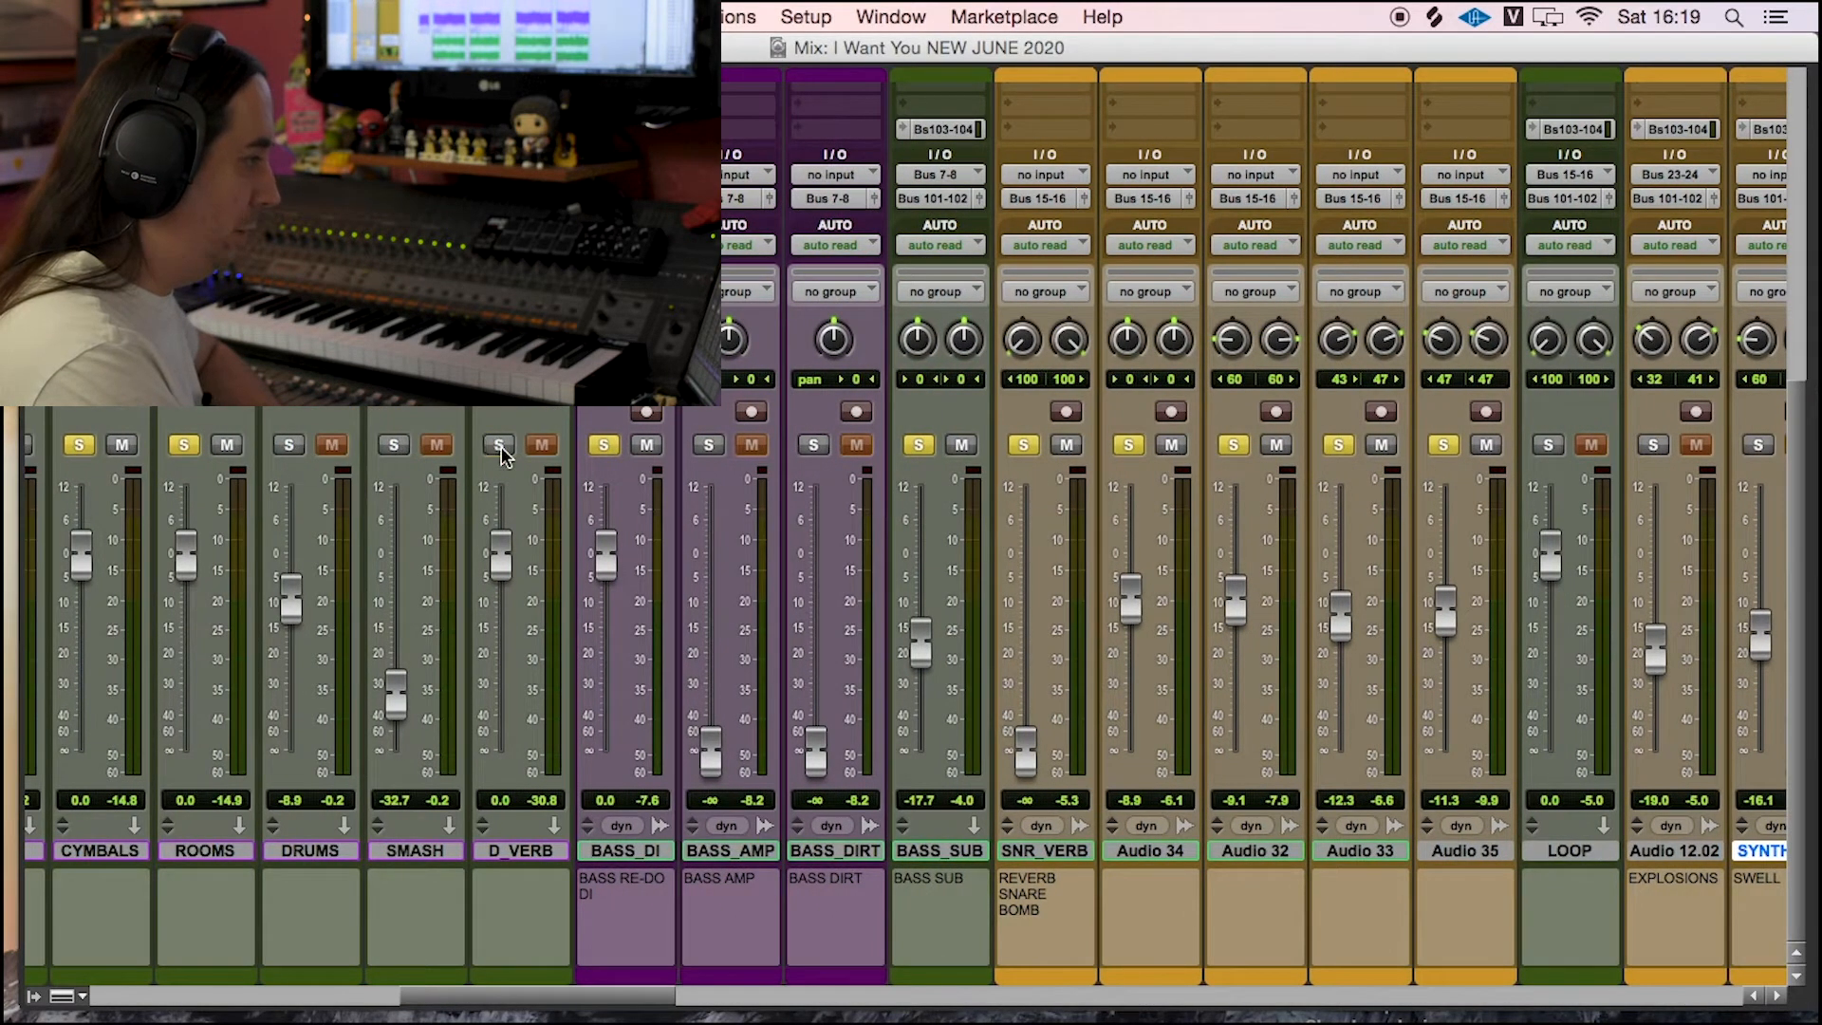
pyautogui.moveTo(541, 996); pyautogui.dragTo(714, 1009)
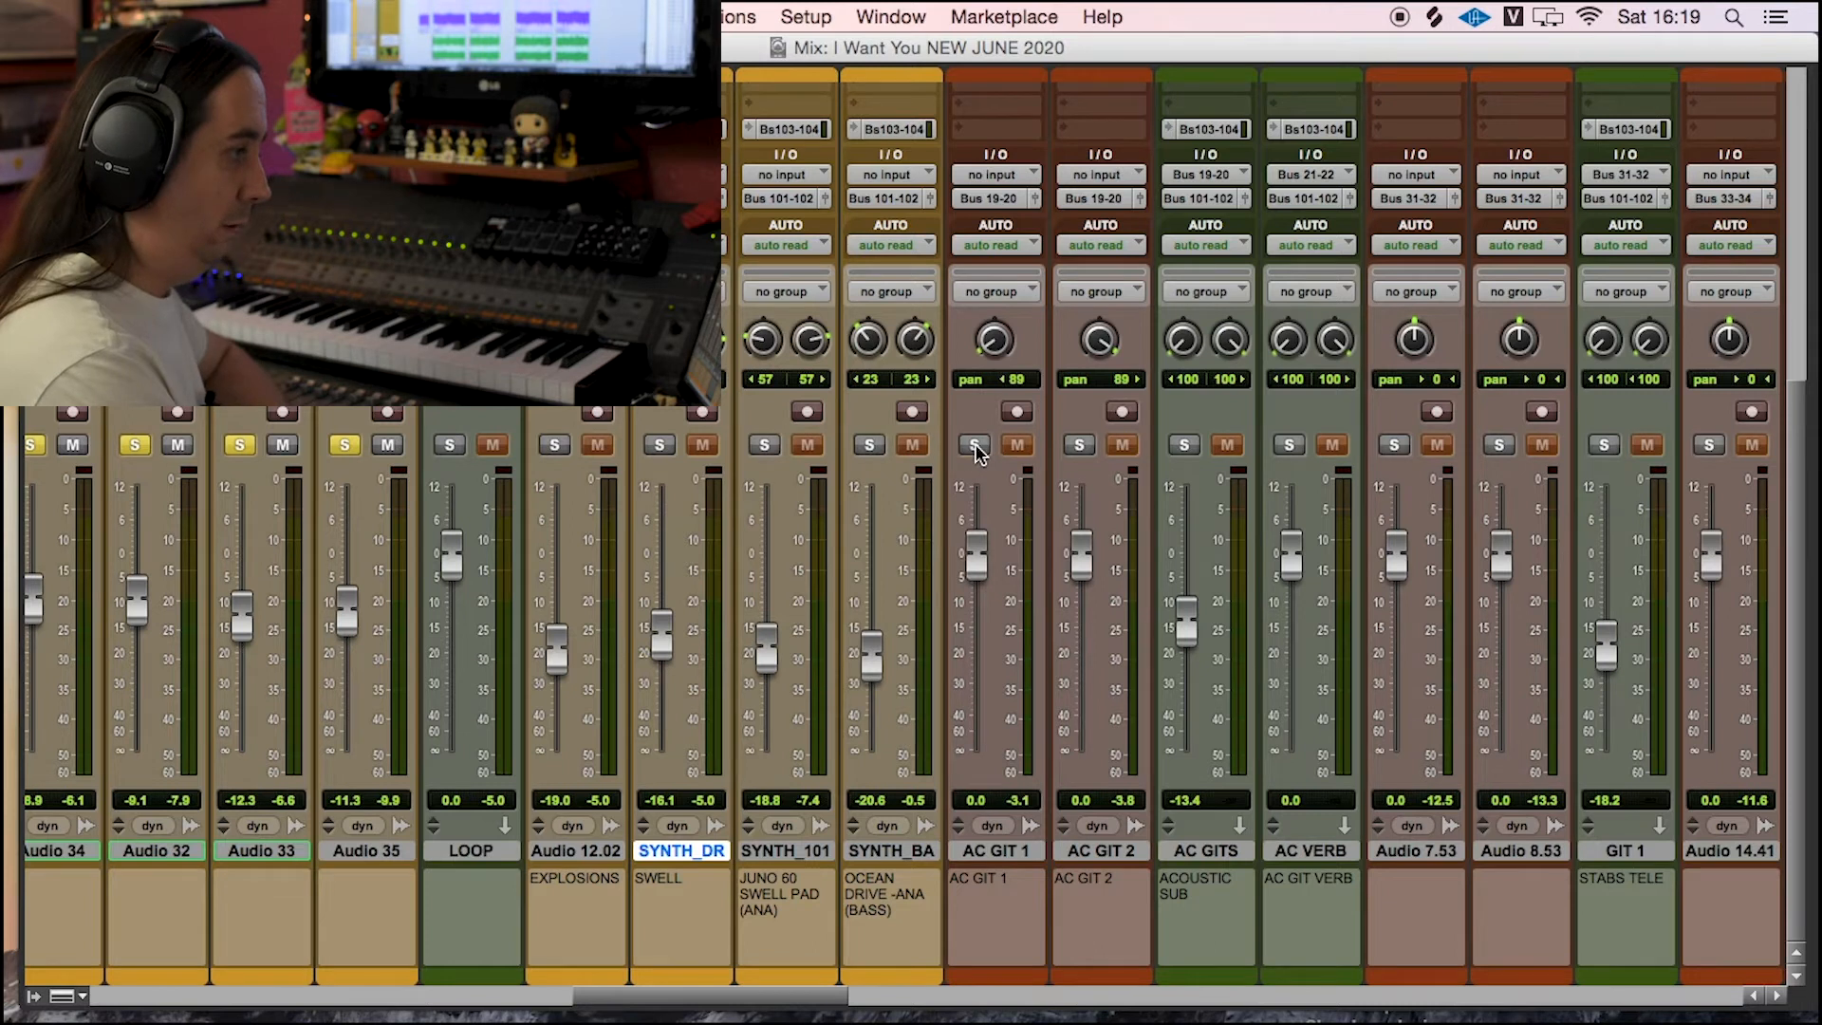
pyautogui.click(1185, 445)
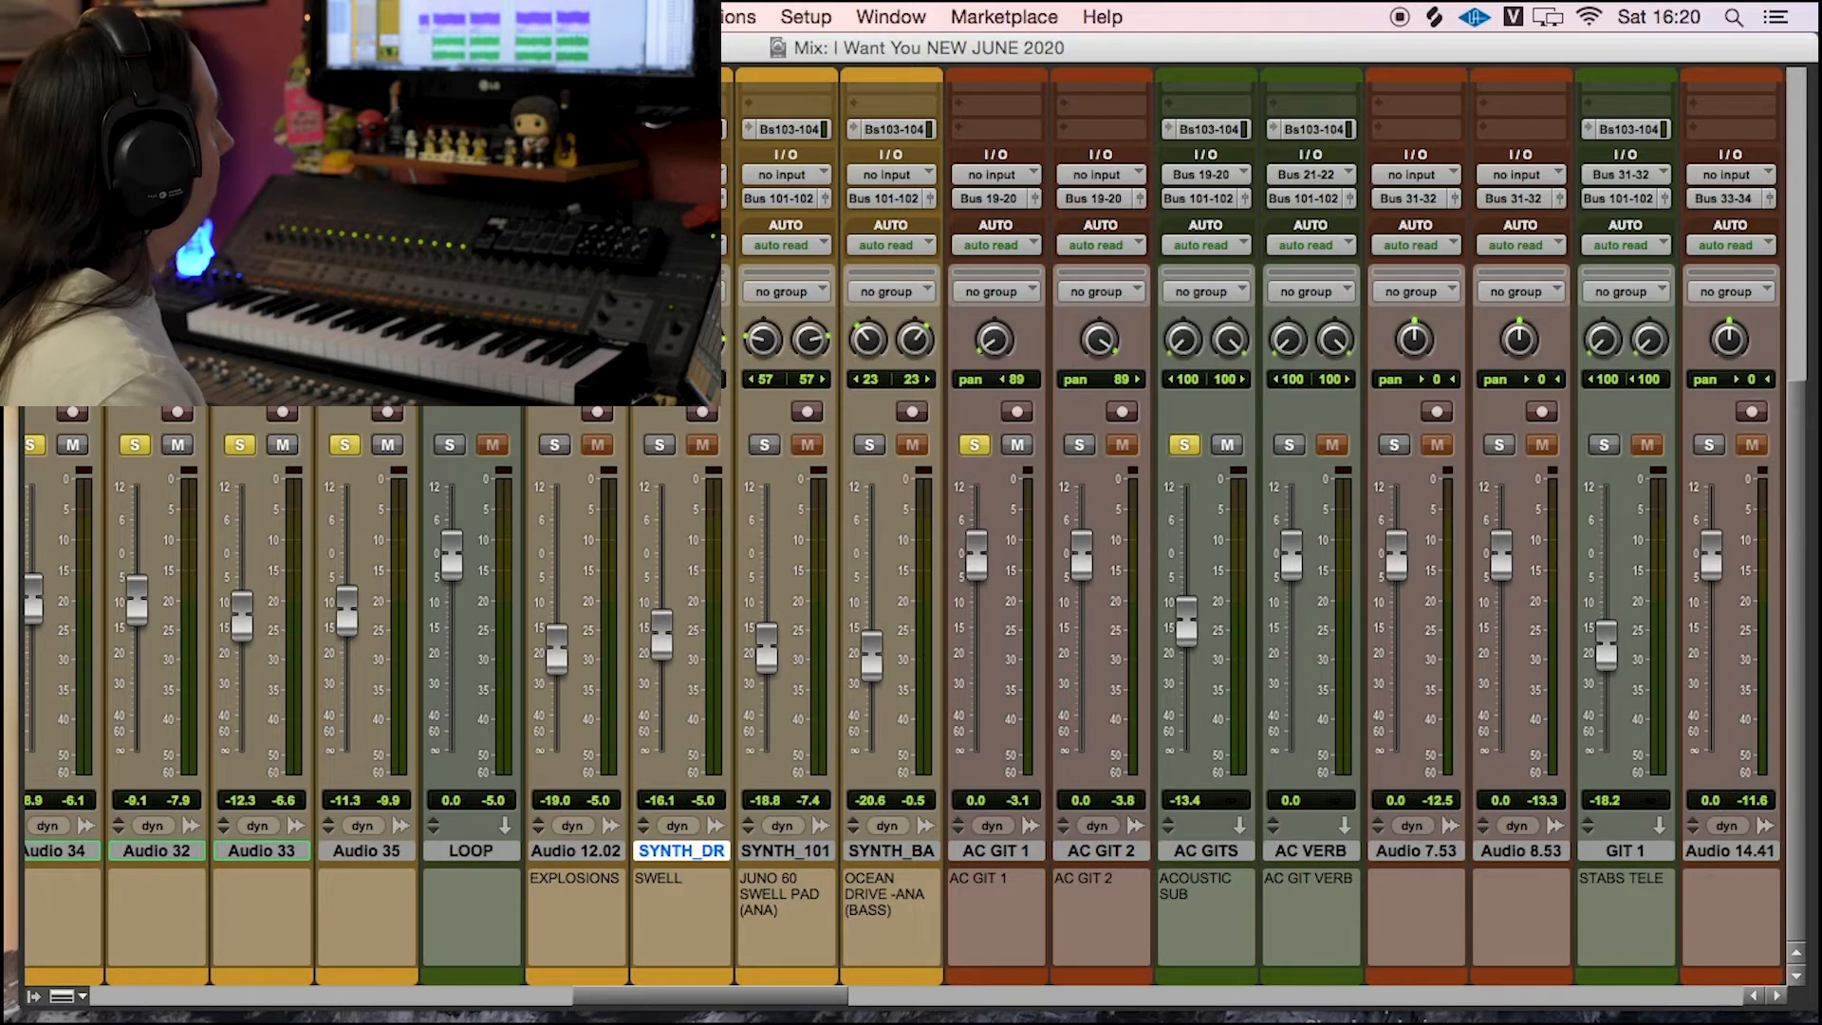
pyautogui.press('space')
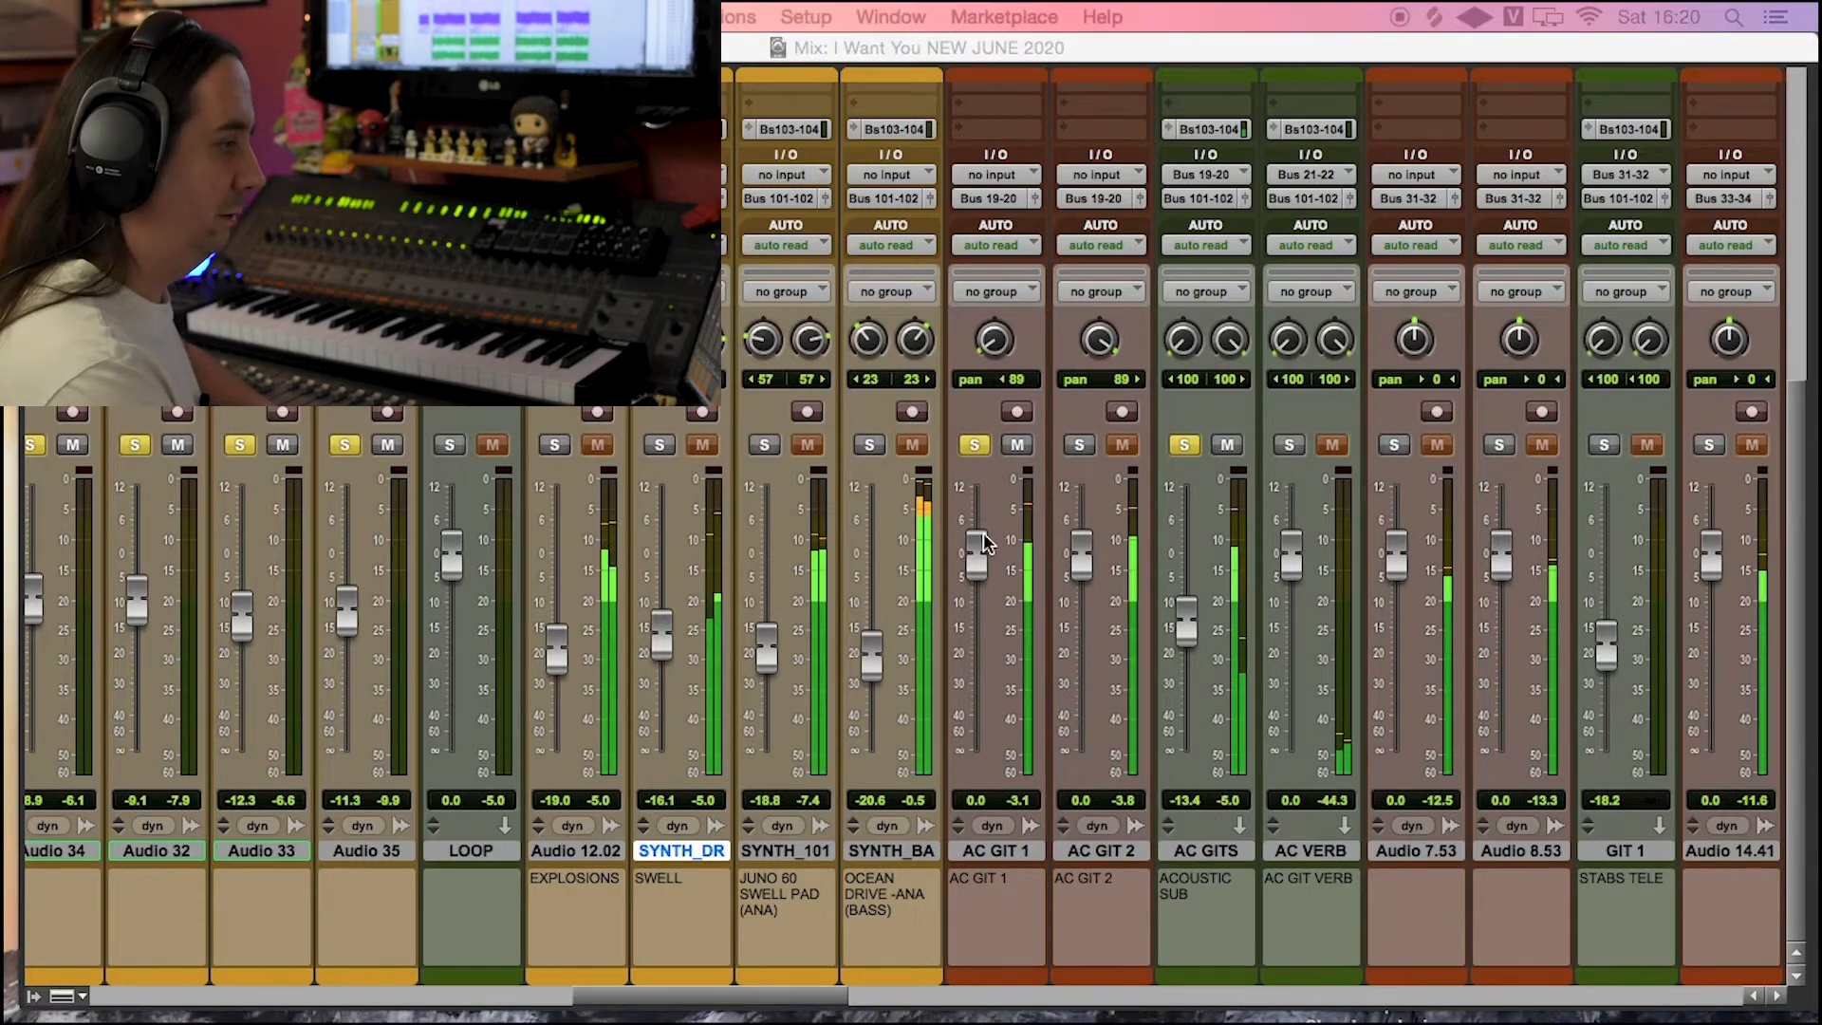
# Step: Take BASS_SUB and BASS_DI out of solo during playback so only the acoustic guitar is heard
pyautogui.moveTo(764, 998); pyautogui.dragTo(626, 998)
pyautogui.click(696, 445)
pyautogui.click(698, 445)
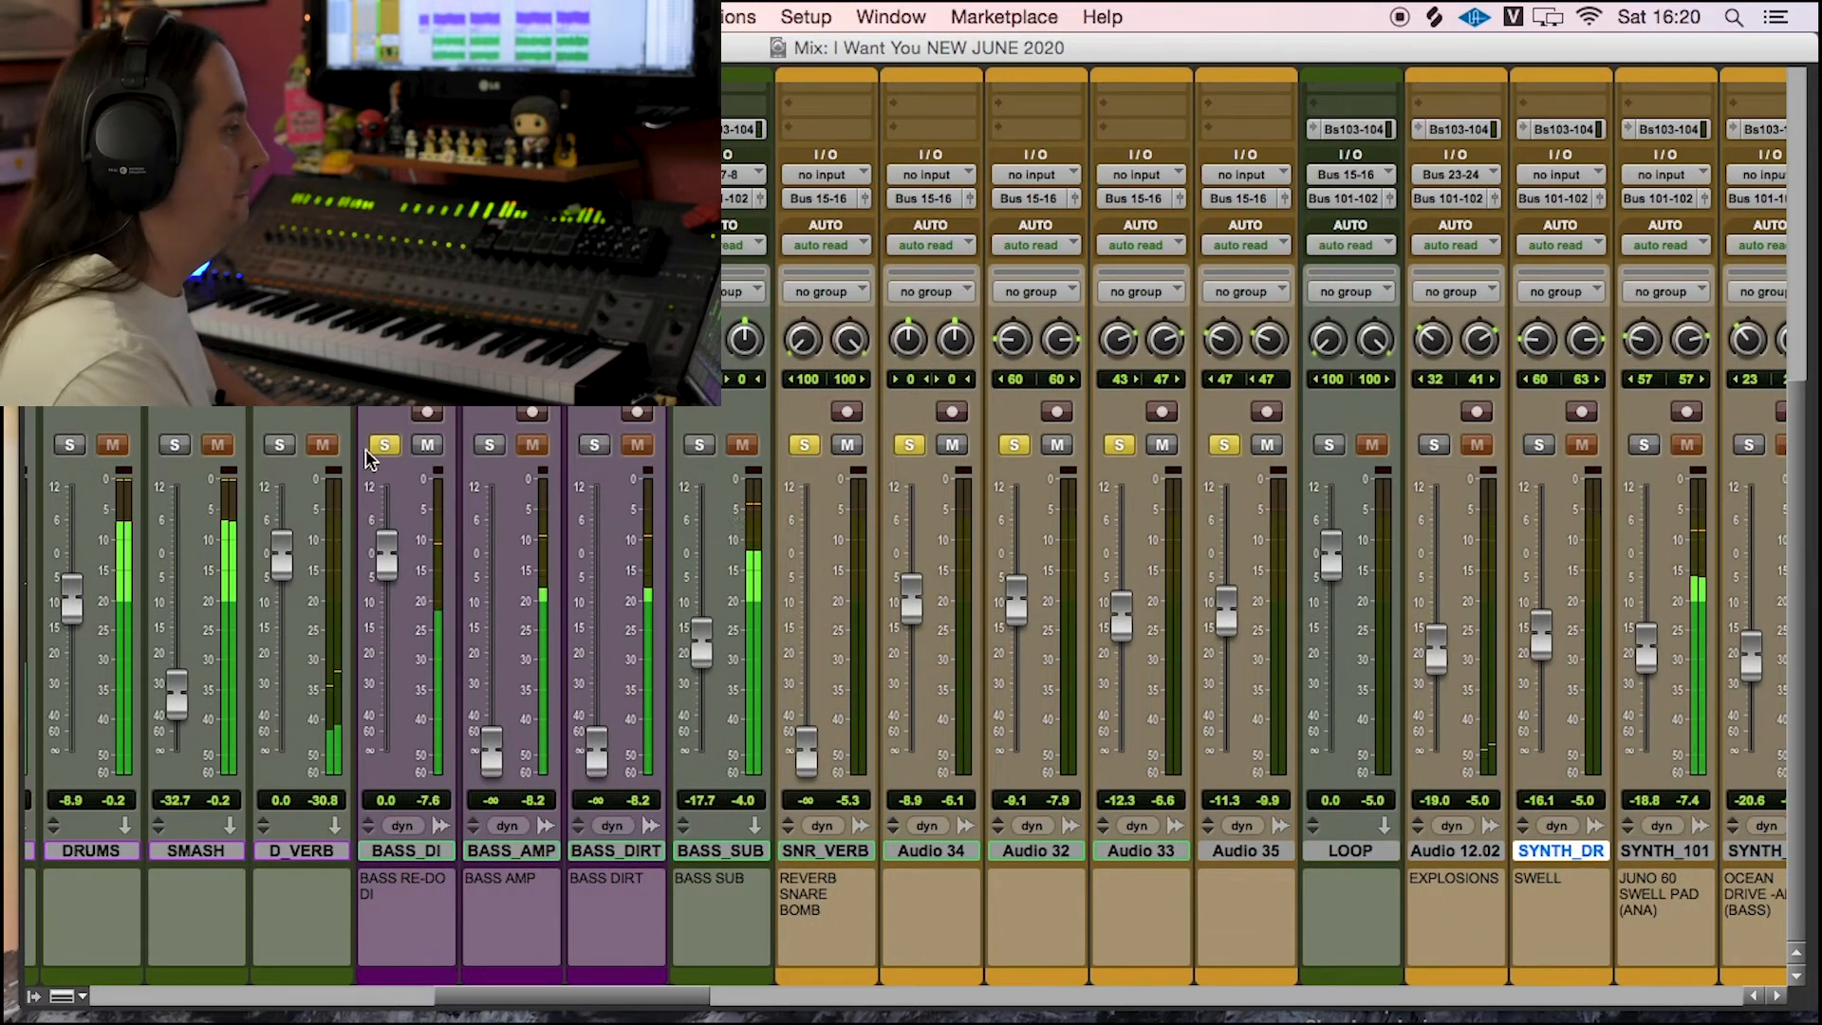
pyautogui.click(384, 445)
pyautogui.moveTo(555, 1004); pyautogui.dragTo(618, 1004)
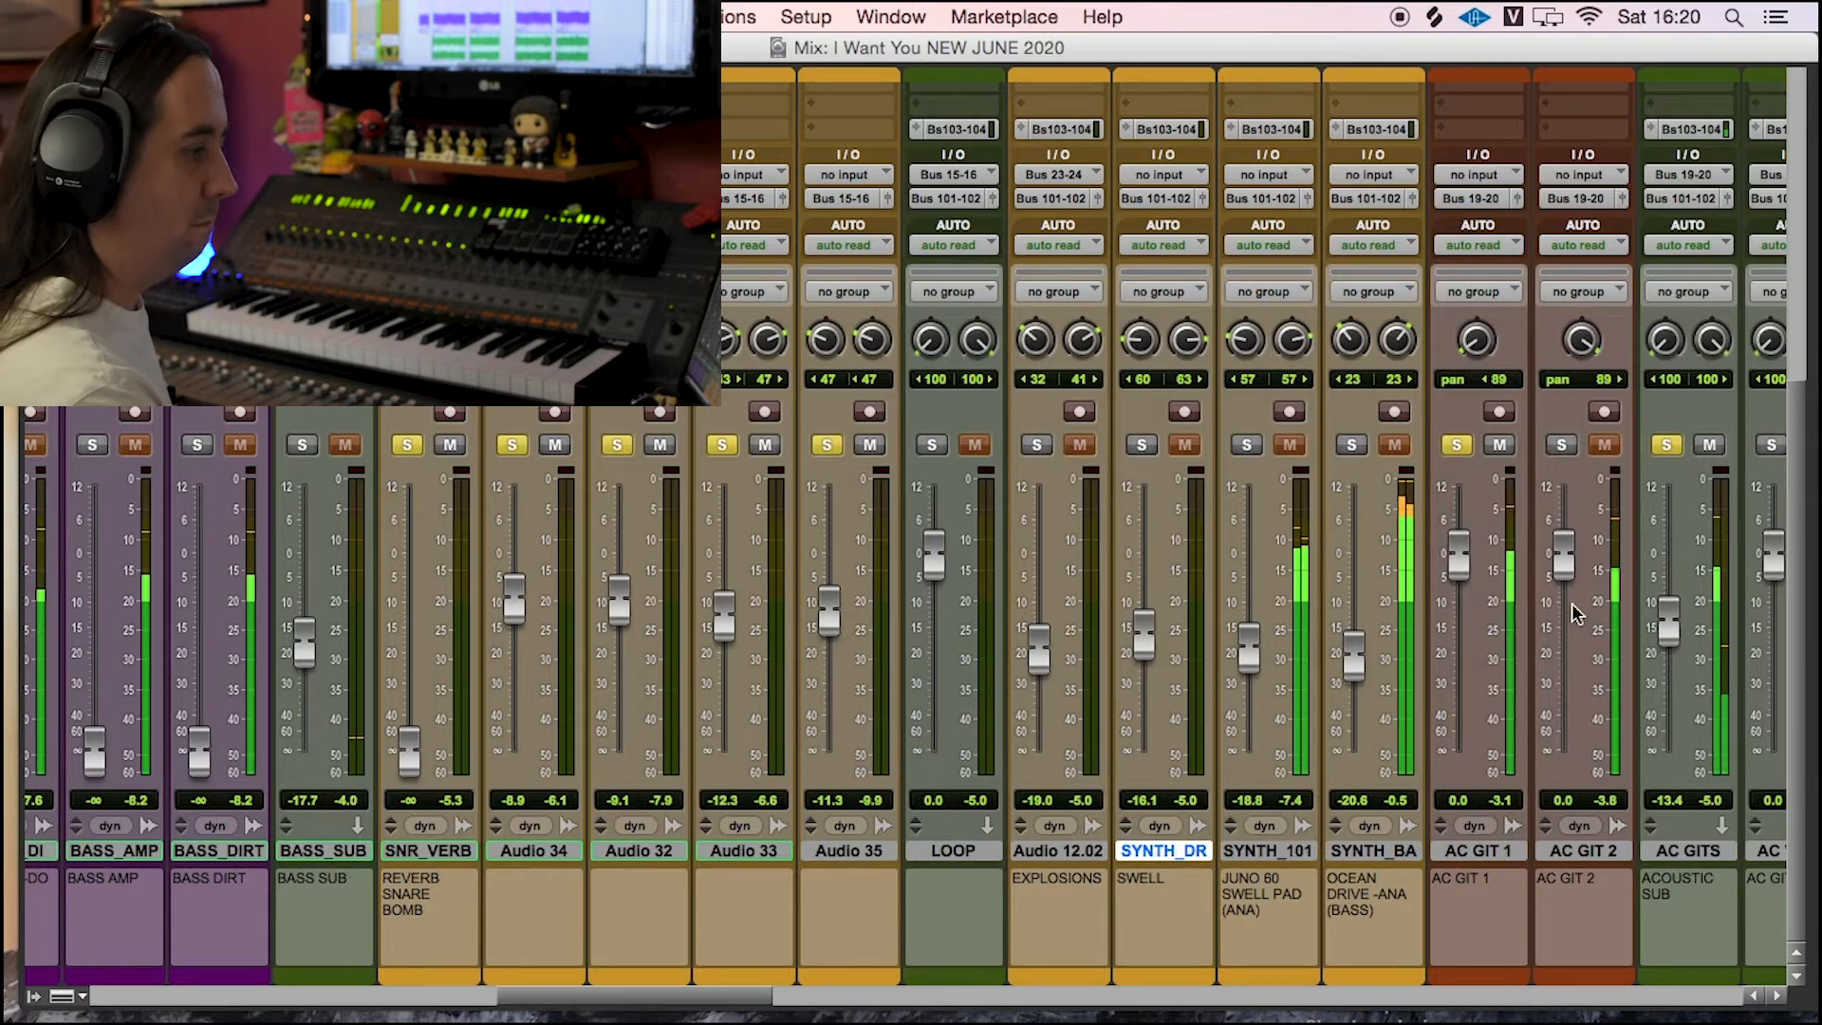
# Step: Switch the solo from AC GIT 1 to AC GIT 2 and play the second acoustic guitar alone
pyautogui.click(1565, 450)
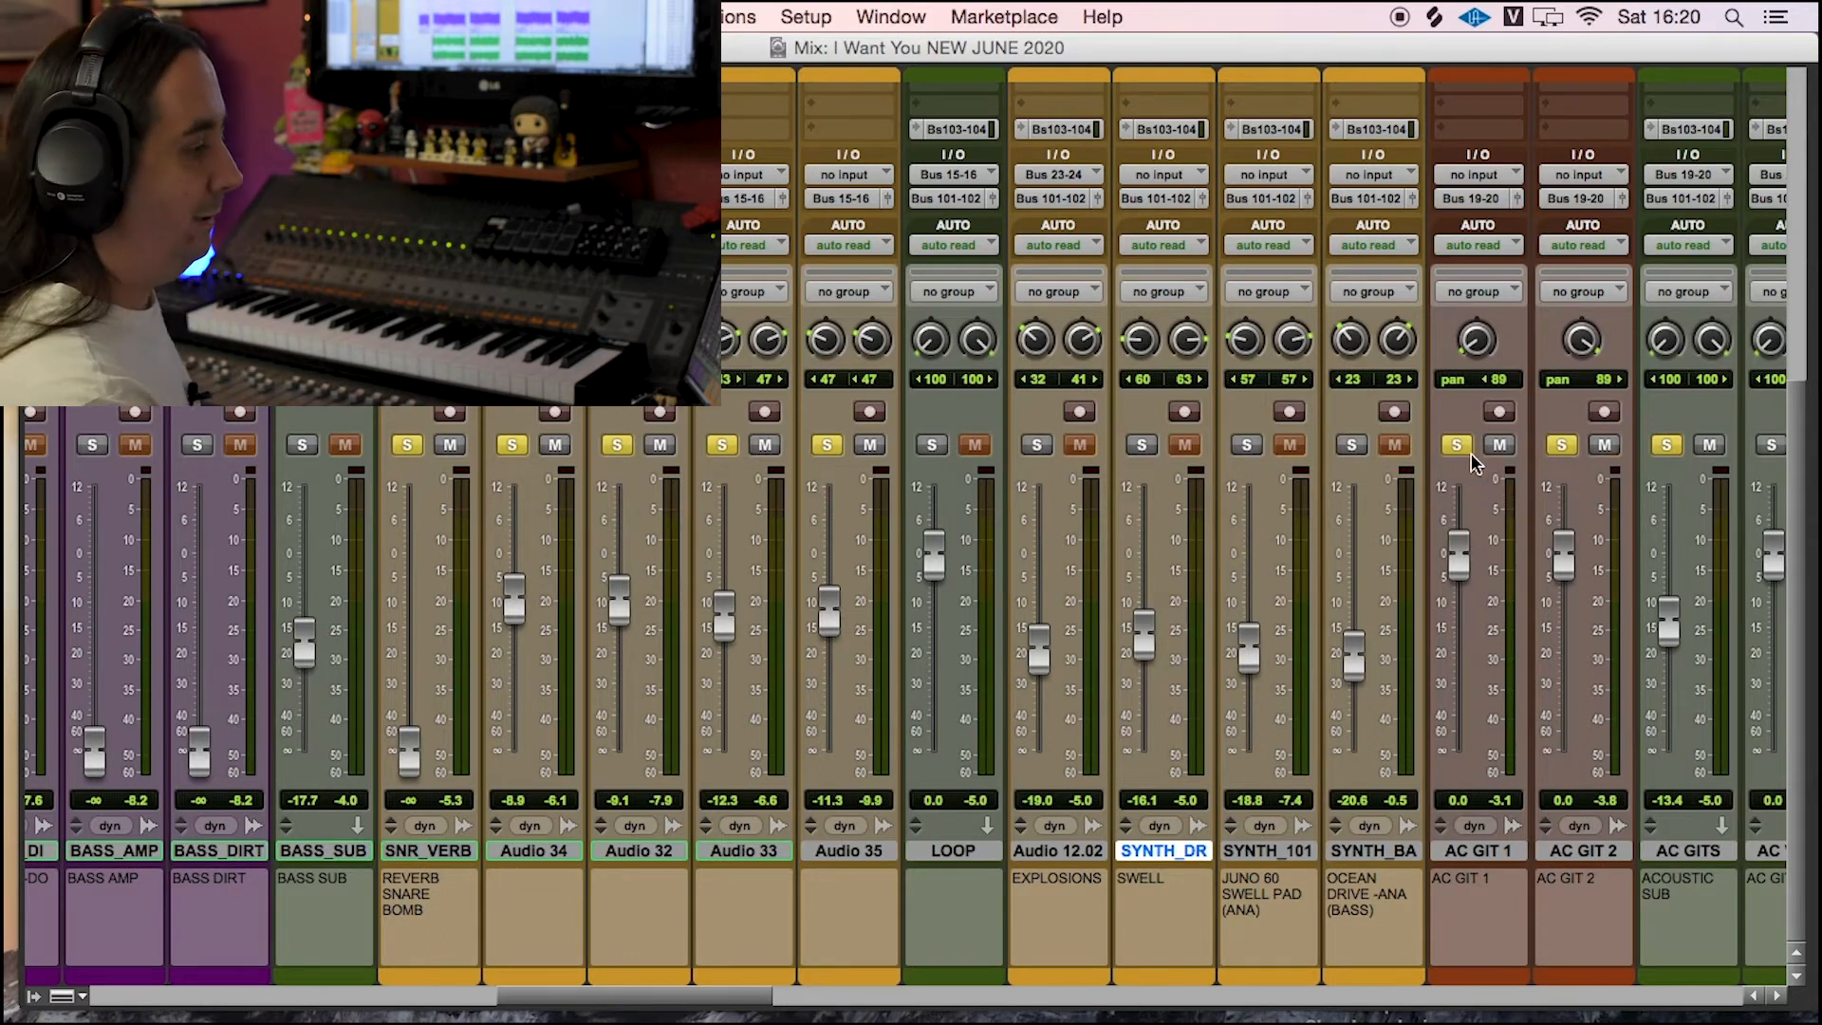
pyautogui.press('super+equal')
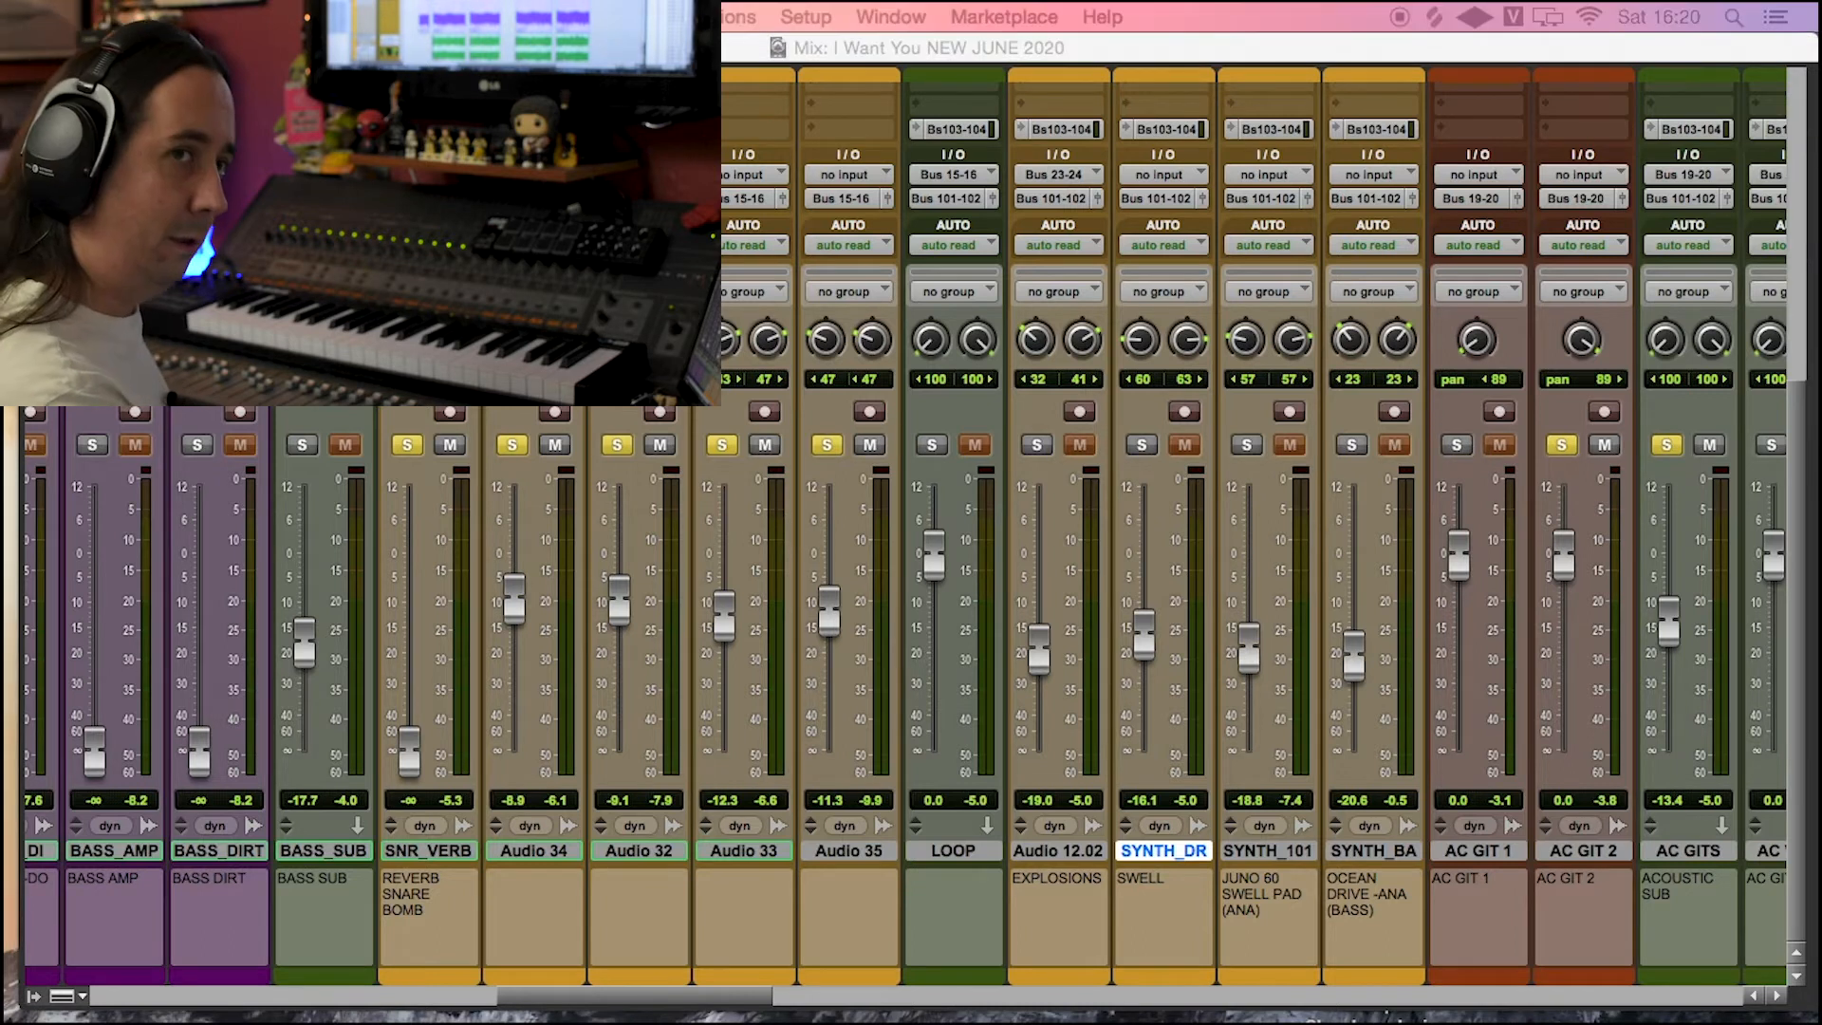
pyautogui.press('space')
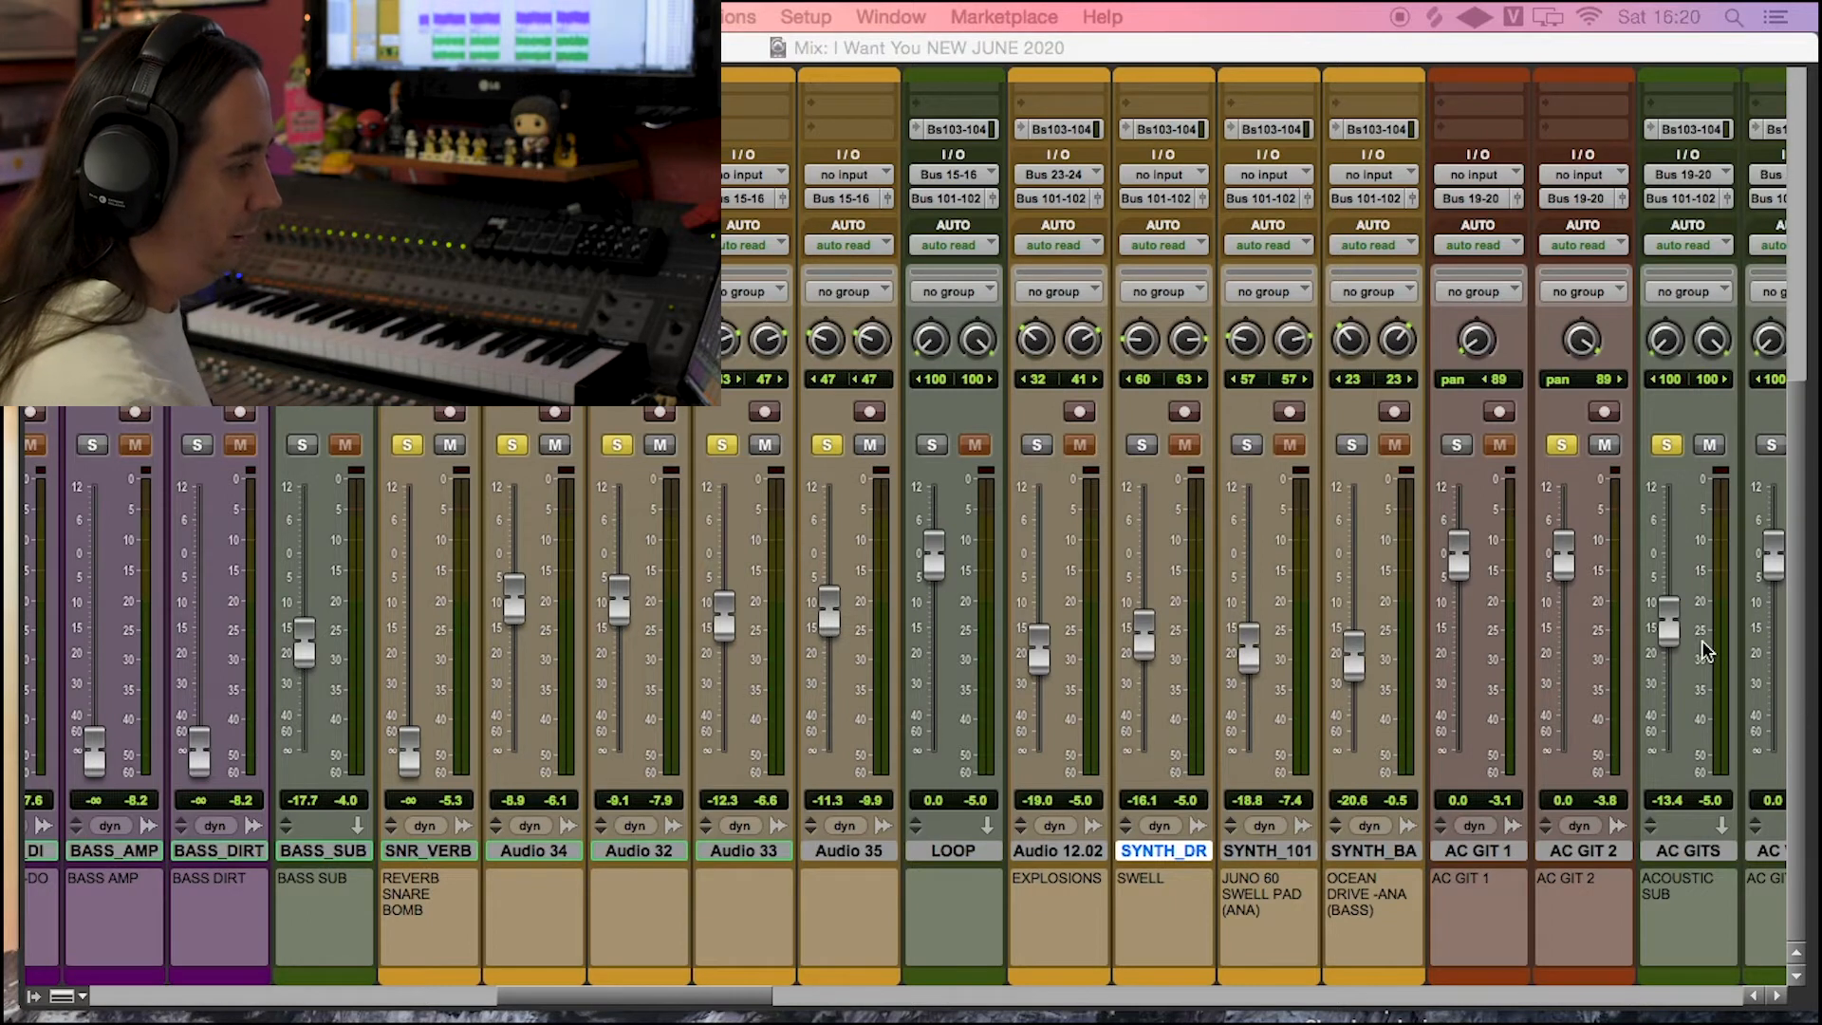
# Step: Solo AC GIT 1 again and play both acoustic guitars together
pyautogui.click(1466, 446)
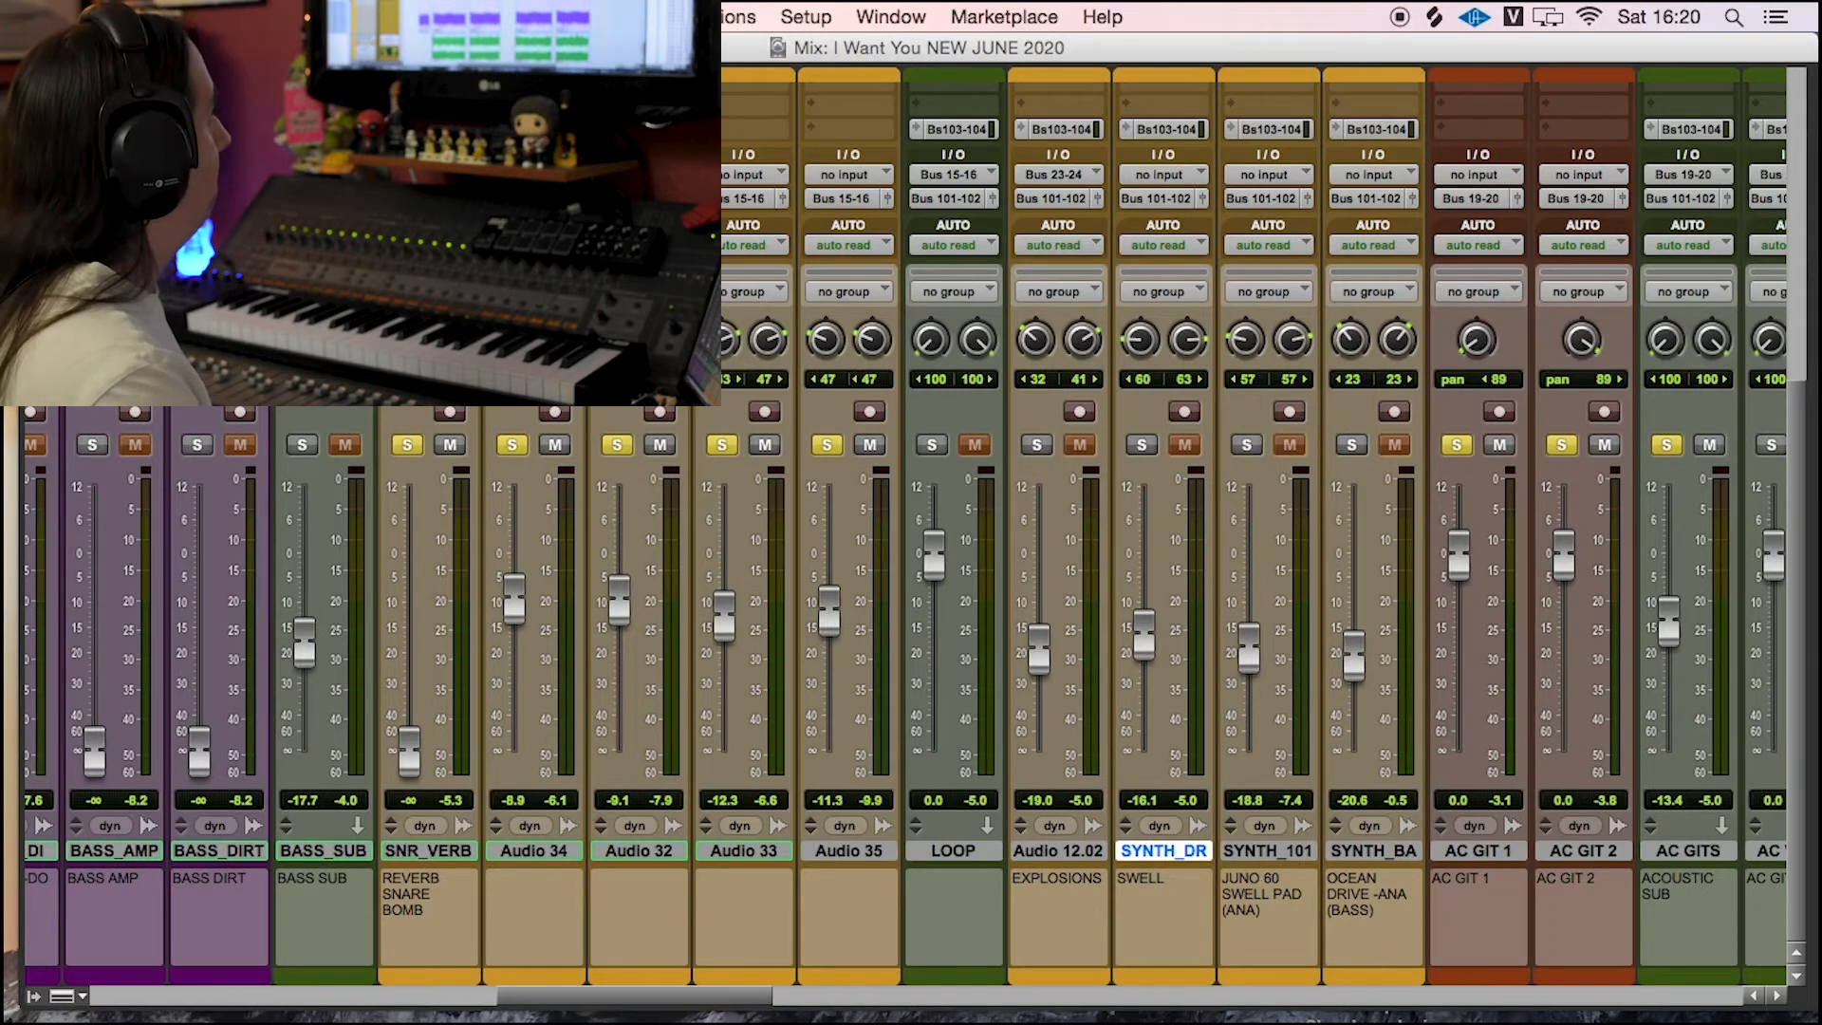
pyautogui.press('super+equal')
pyautogui.press('space')
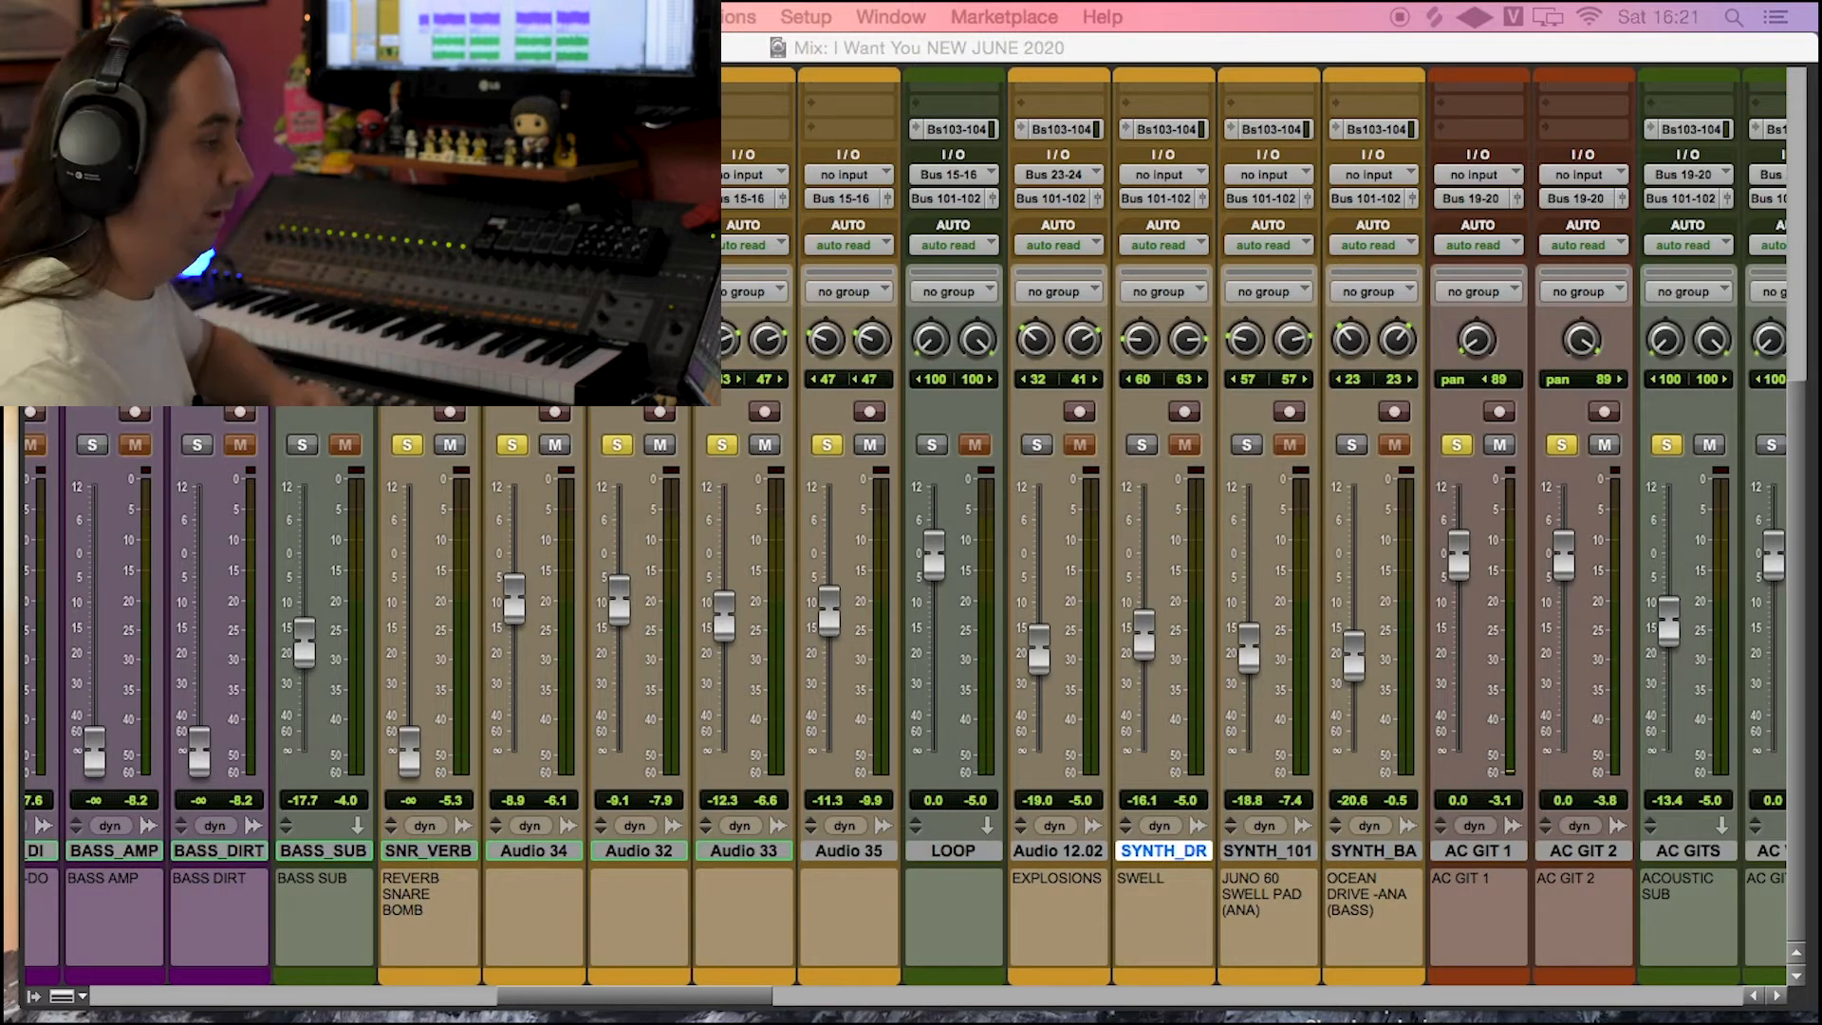
# Step: Solo the DRUMS, SMASH and D_VERB buses and play them together with both acoustic guitars
pyautogui.moveTo(738, 996); pyautogui.dragTo(586, 996)
pyautogui.click(634, 445)
pyautogui.click(740, 446)
pyautogui.click(844, 445)
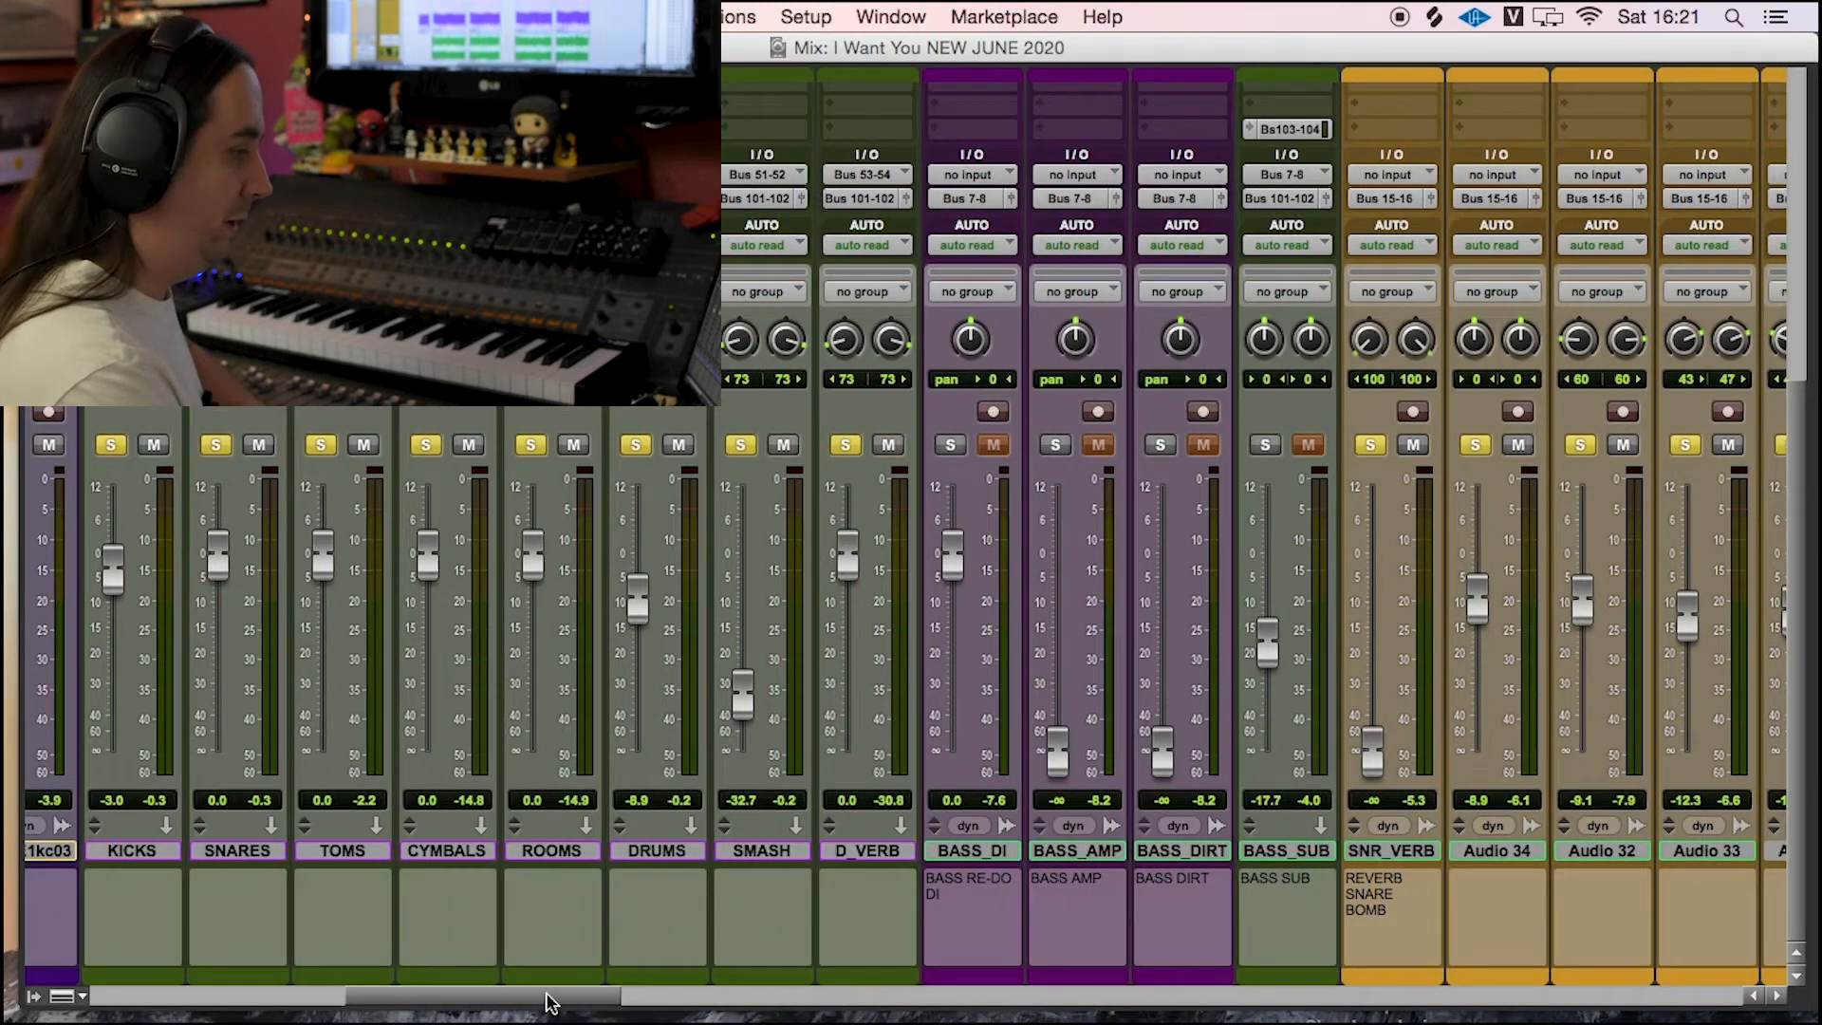
pyautogui.moveTo(548, 1001); pyautogui.dragTo(632, 1005)
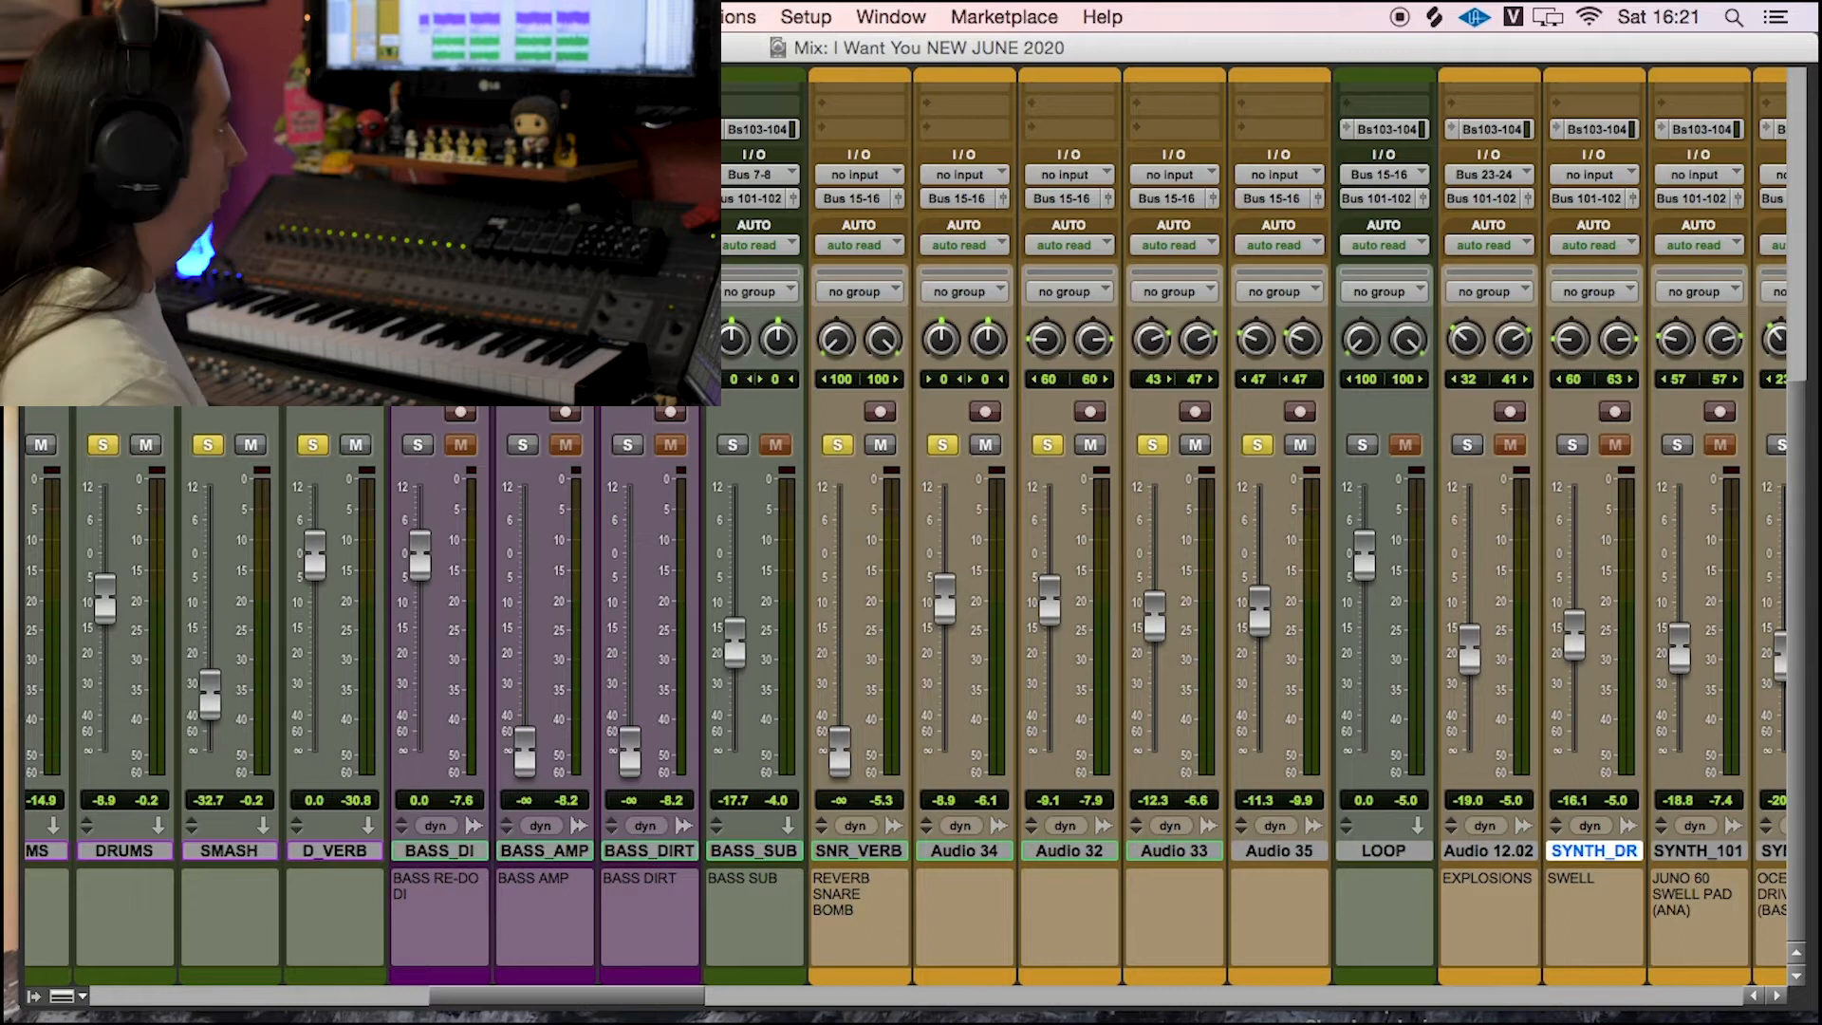
pyautogui.press('space')
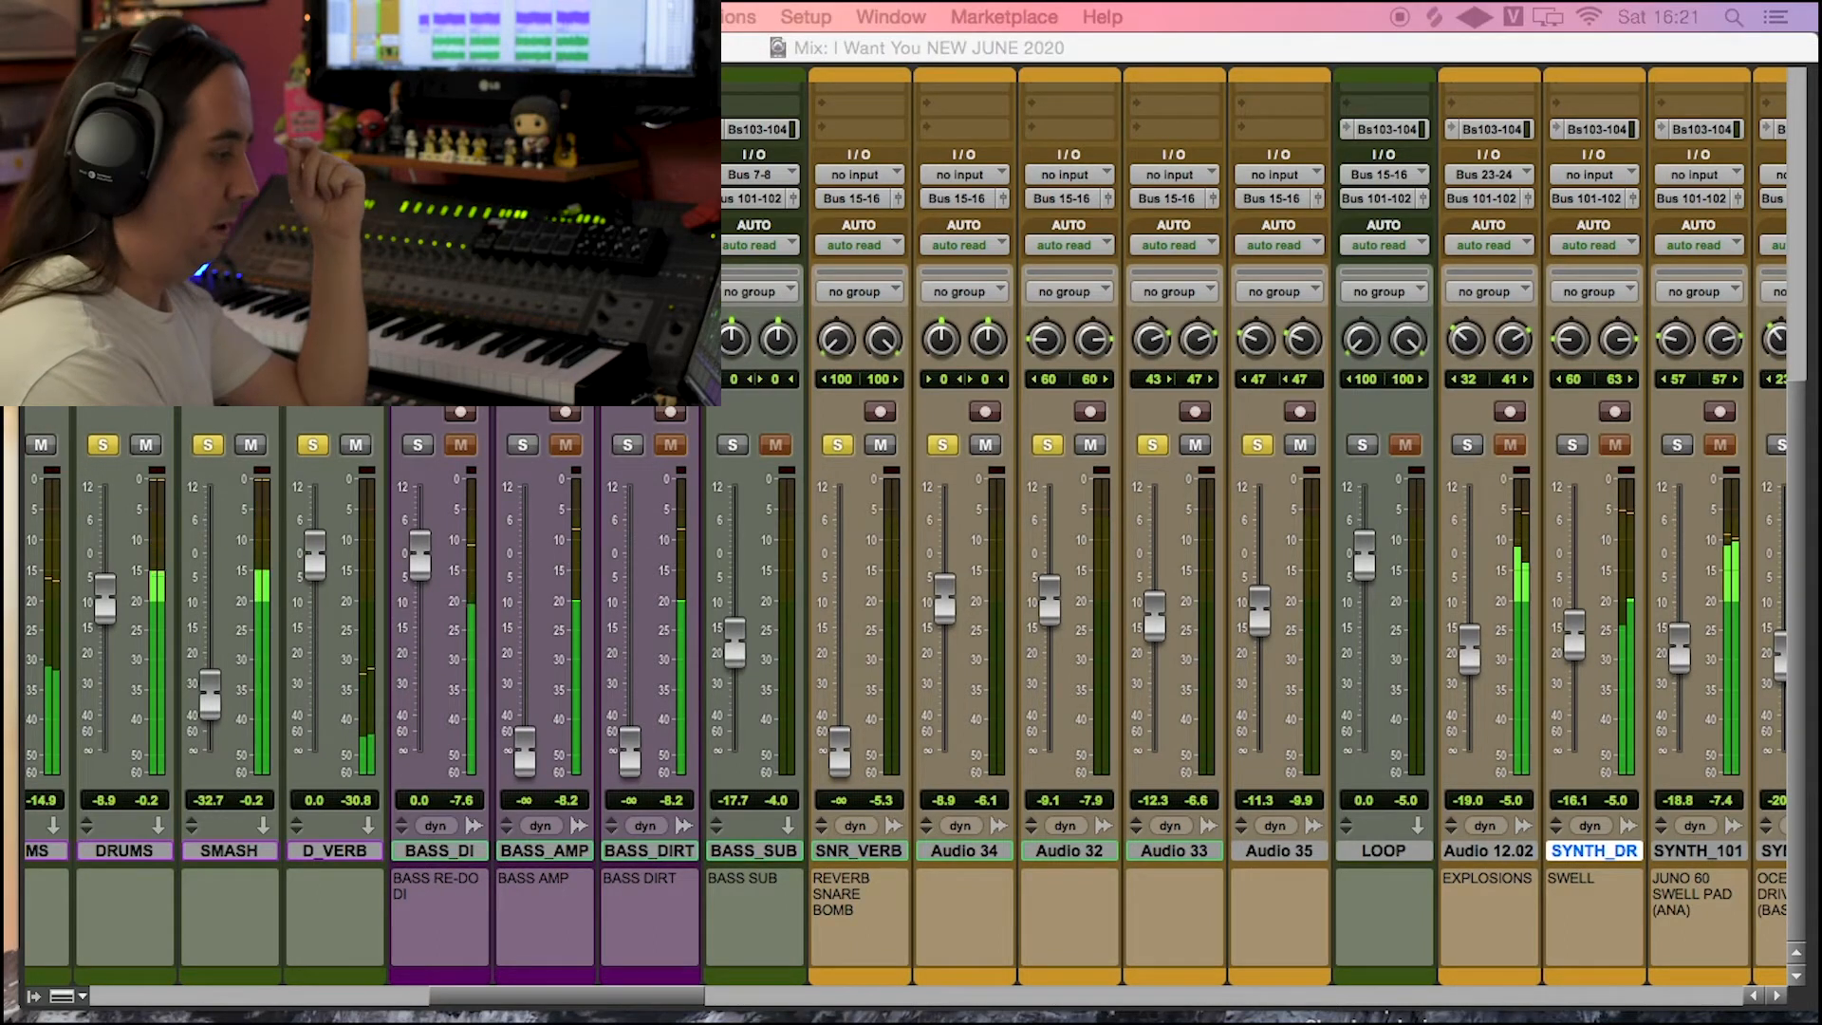
# Step: Take the DRUMS, SMASH and D_VERB buses and the AC GIT 1, AC GIT 2 and AC GITS channels out of solo
pyautogui.moveTo(595, 993); pyautogui.dragTo(626, 1004)
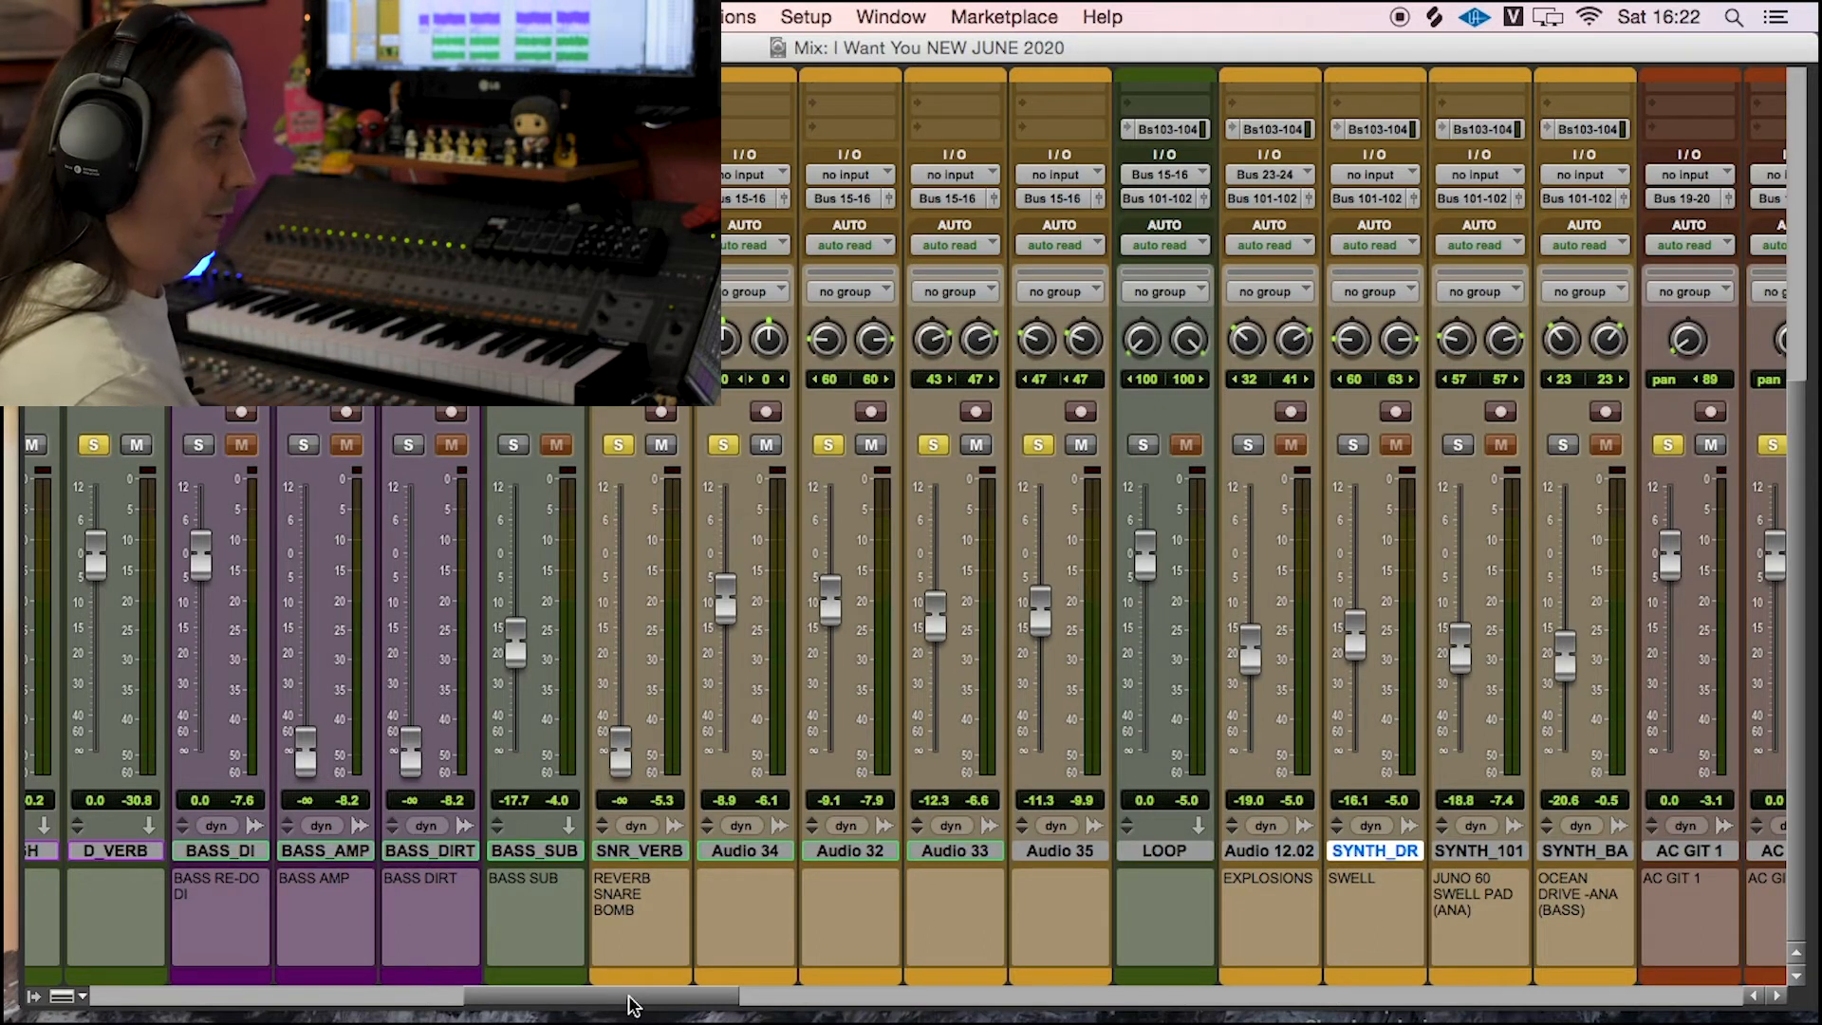
pyautogui.hscroll(-3, 612, 1004)
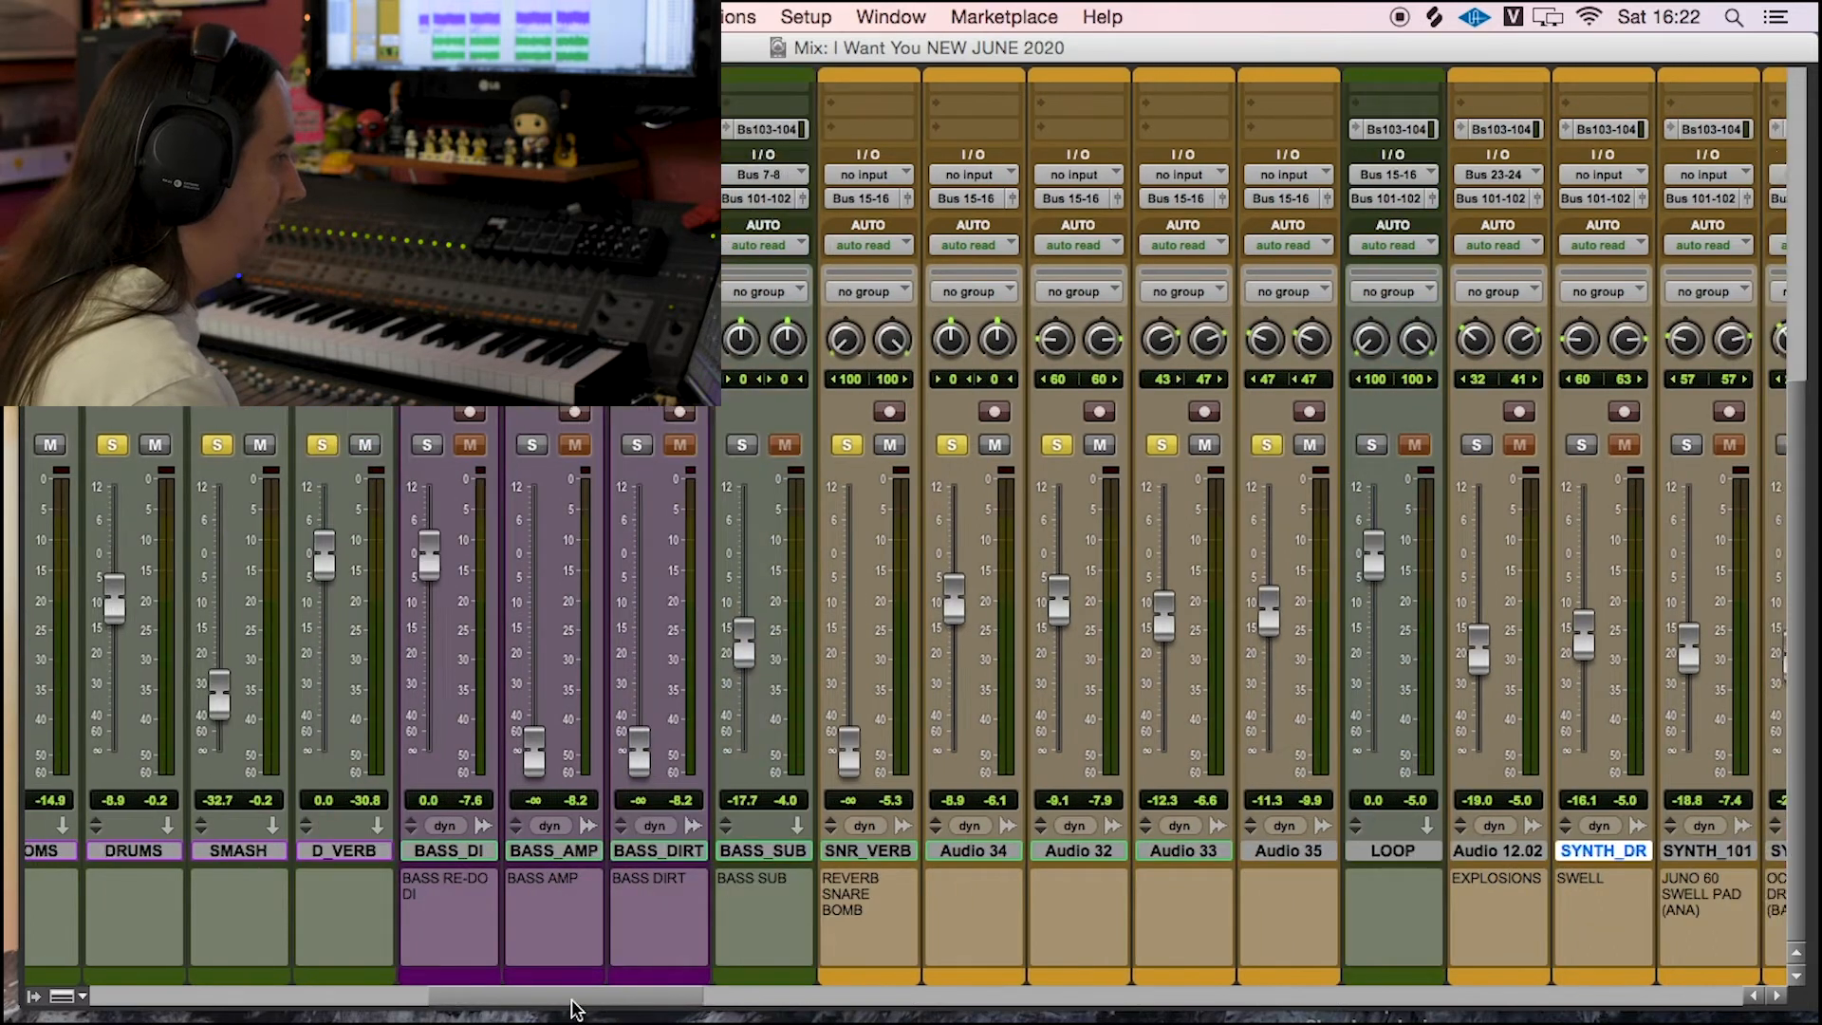
pyautogui.click(280, 445)
pyautogui.click(382, 445)
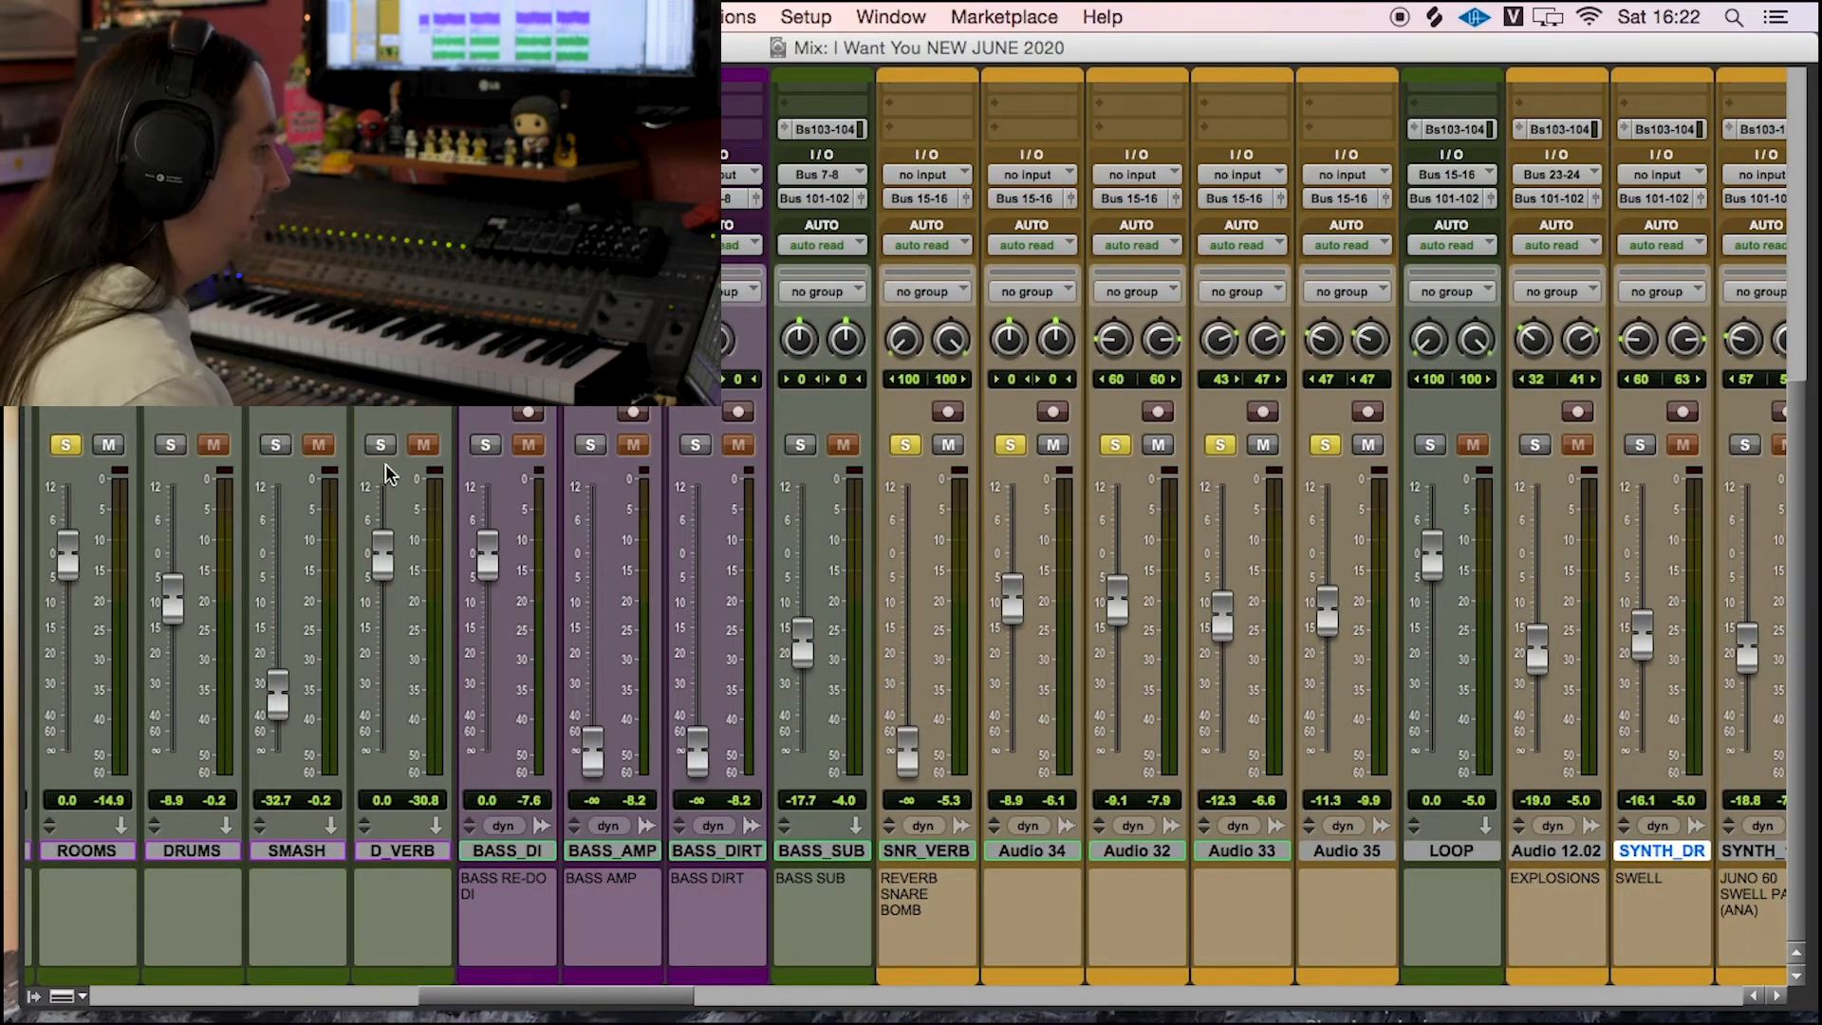
pyautogui.hscroll(10, 560, 1006)
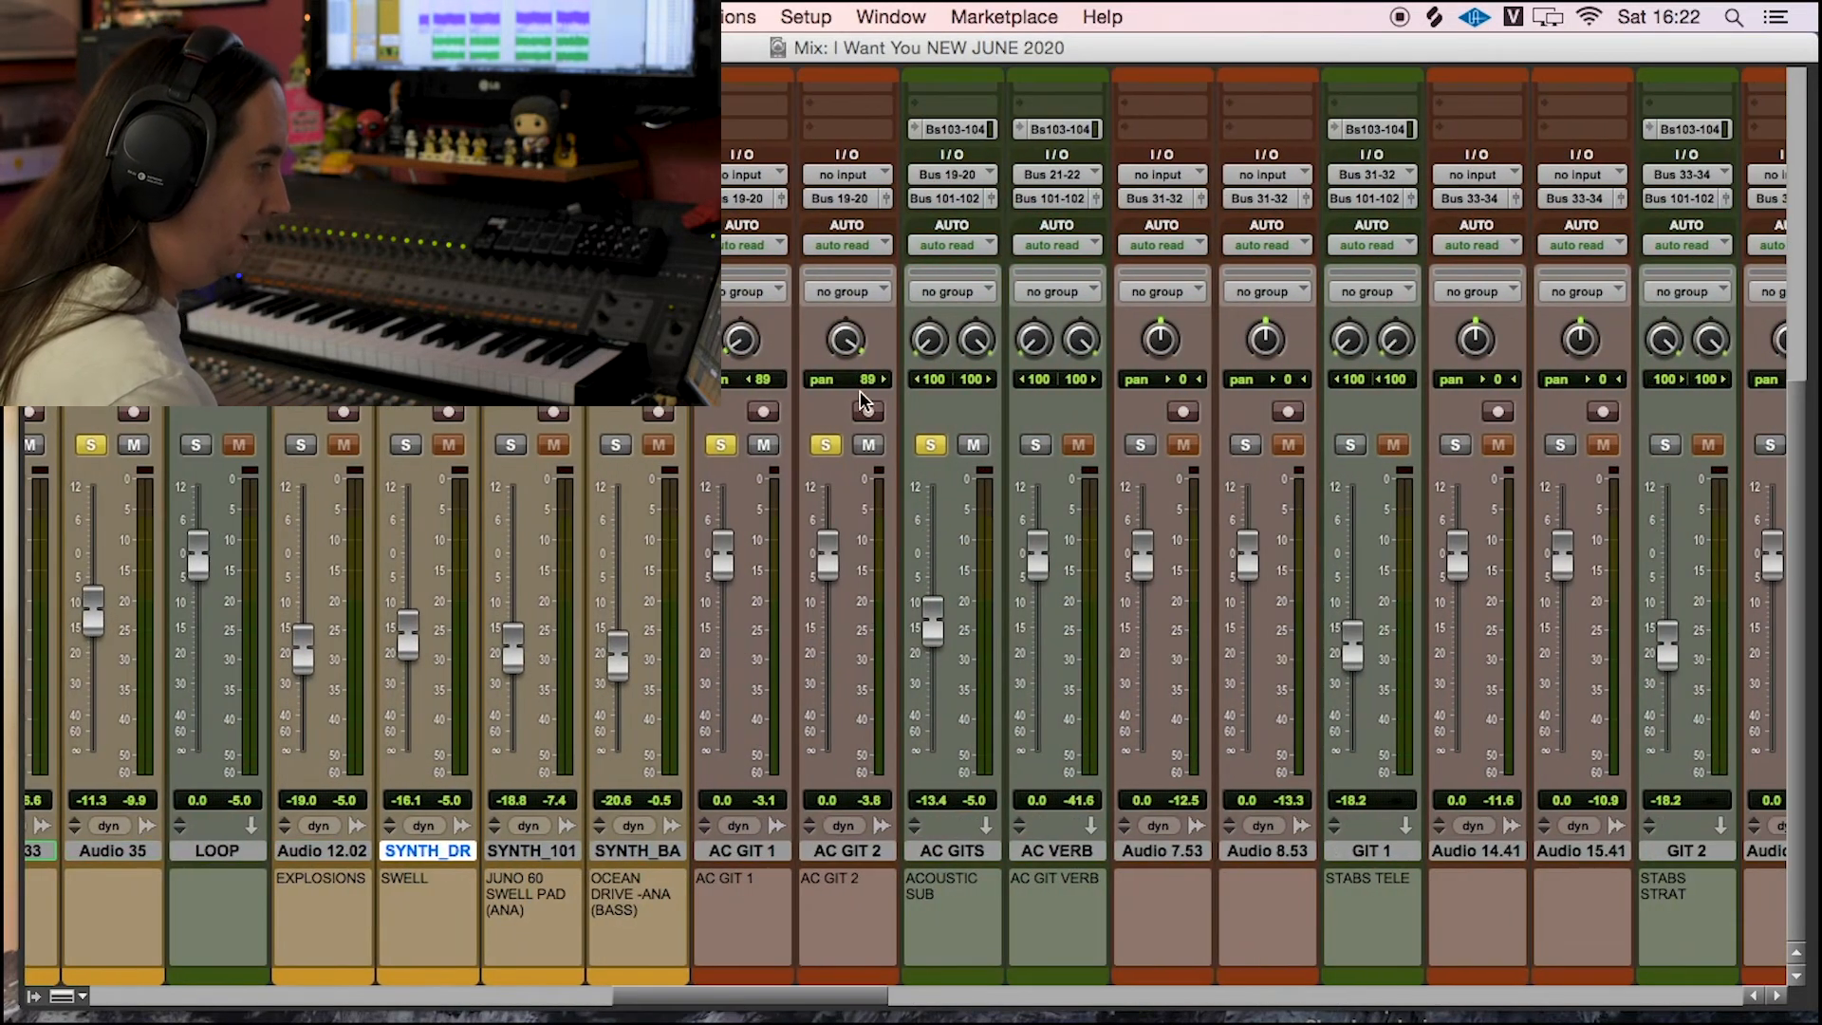
pyautogui.click(931, 445)
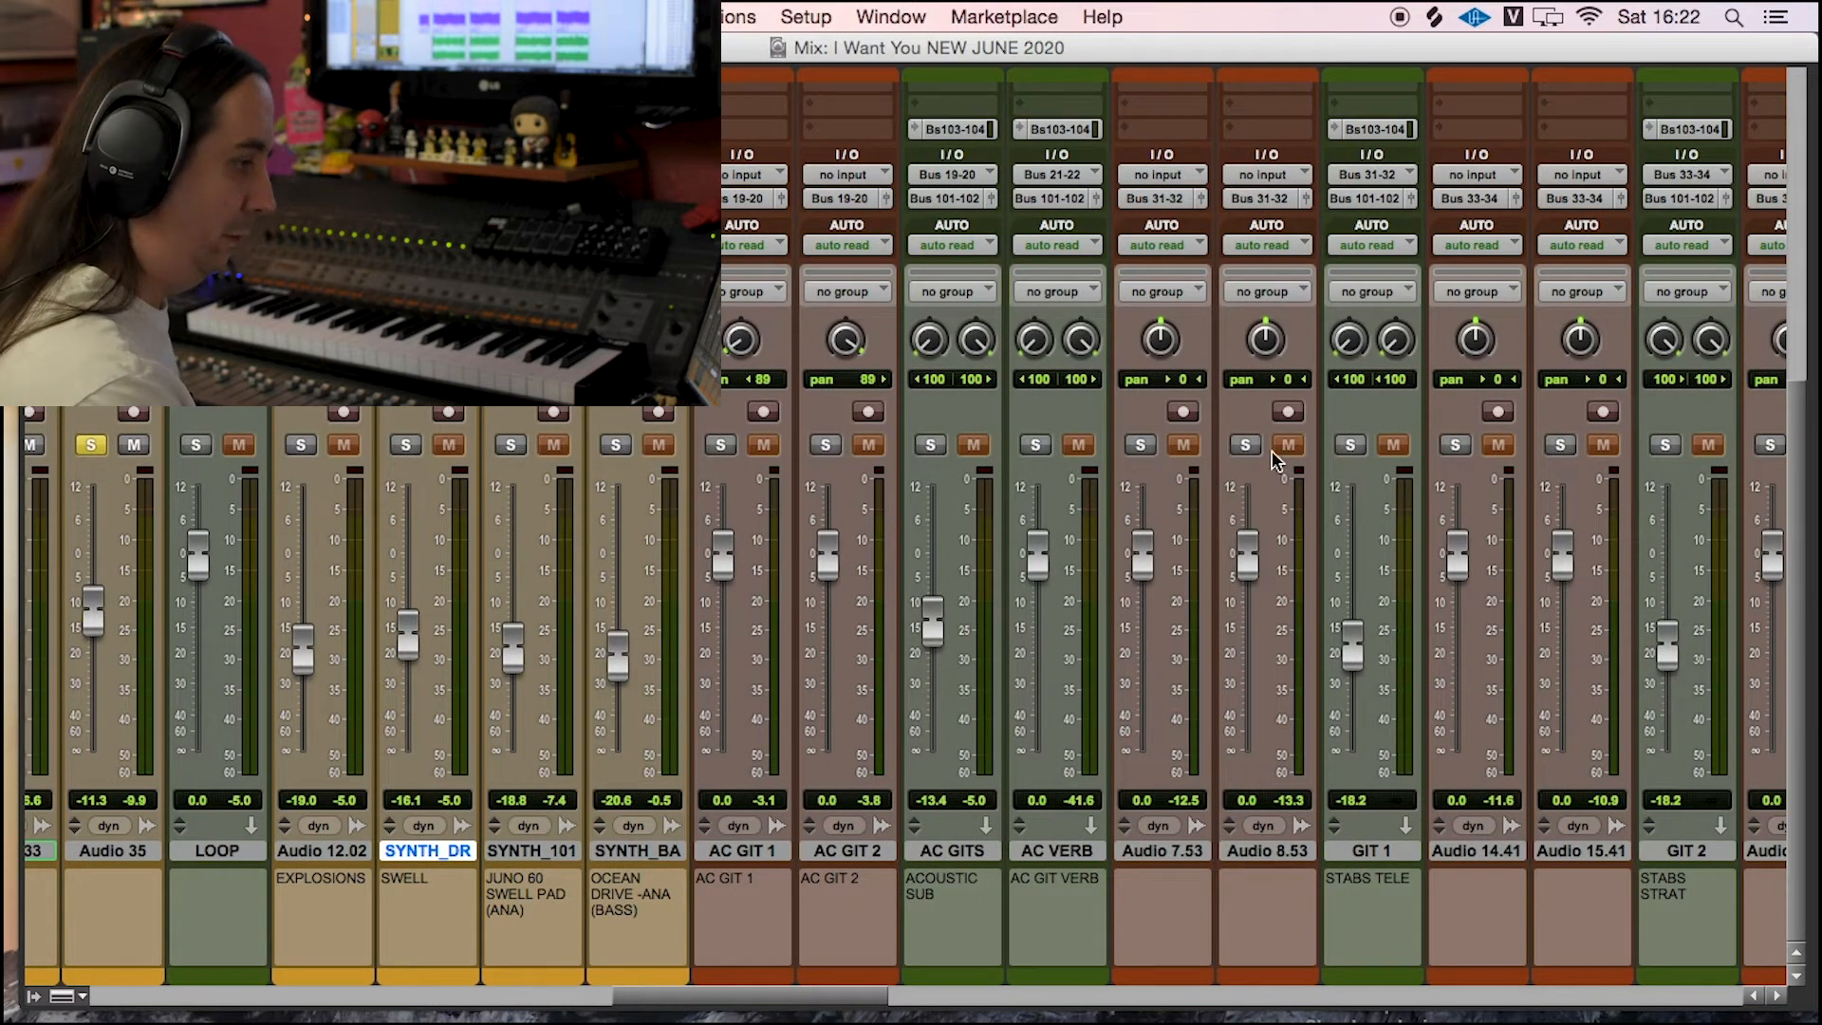
# Step: Solo Audio 7.53, Audio 8.53 and the GIT 1 bus and play the Tele guitar stabs
pyautogui.click(1141, 445)
pyautogui.click(1246, 445)
pyautogui.click(1351, 445)
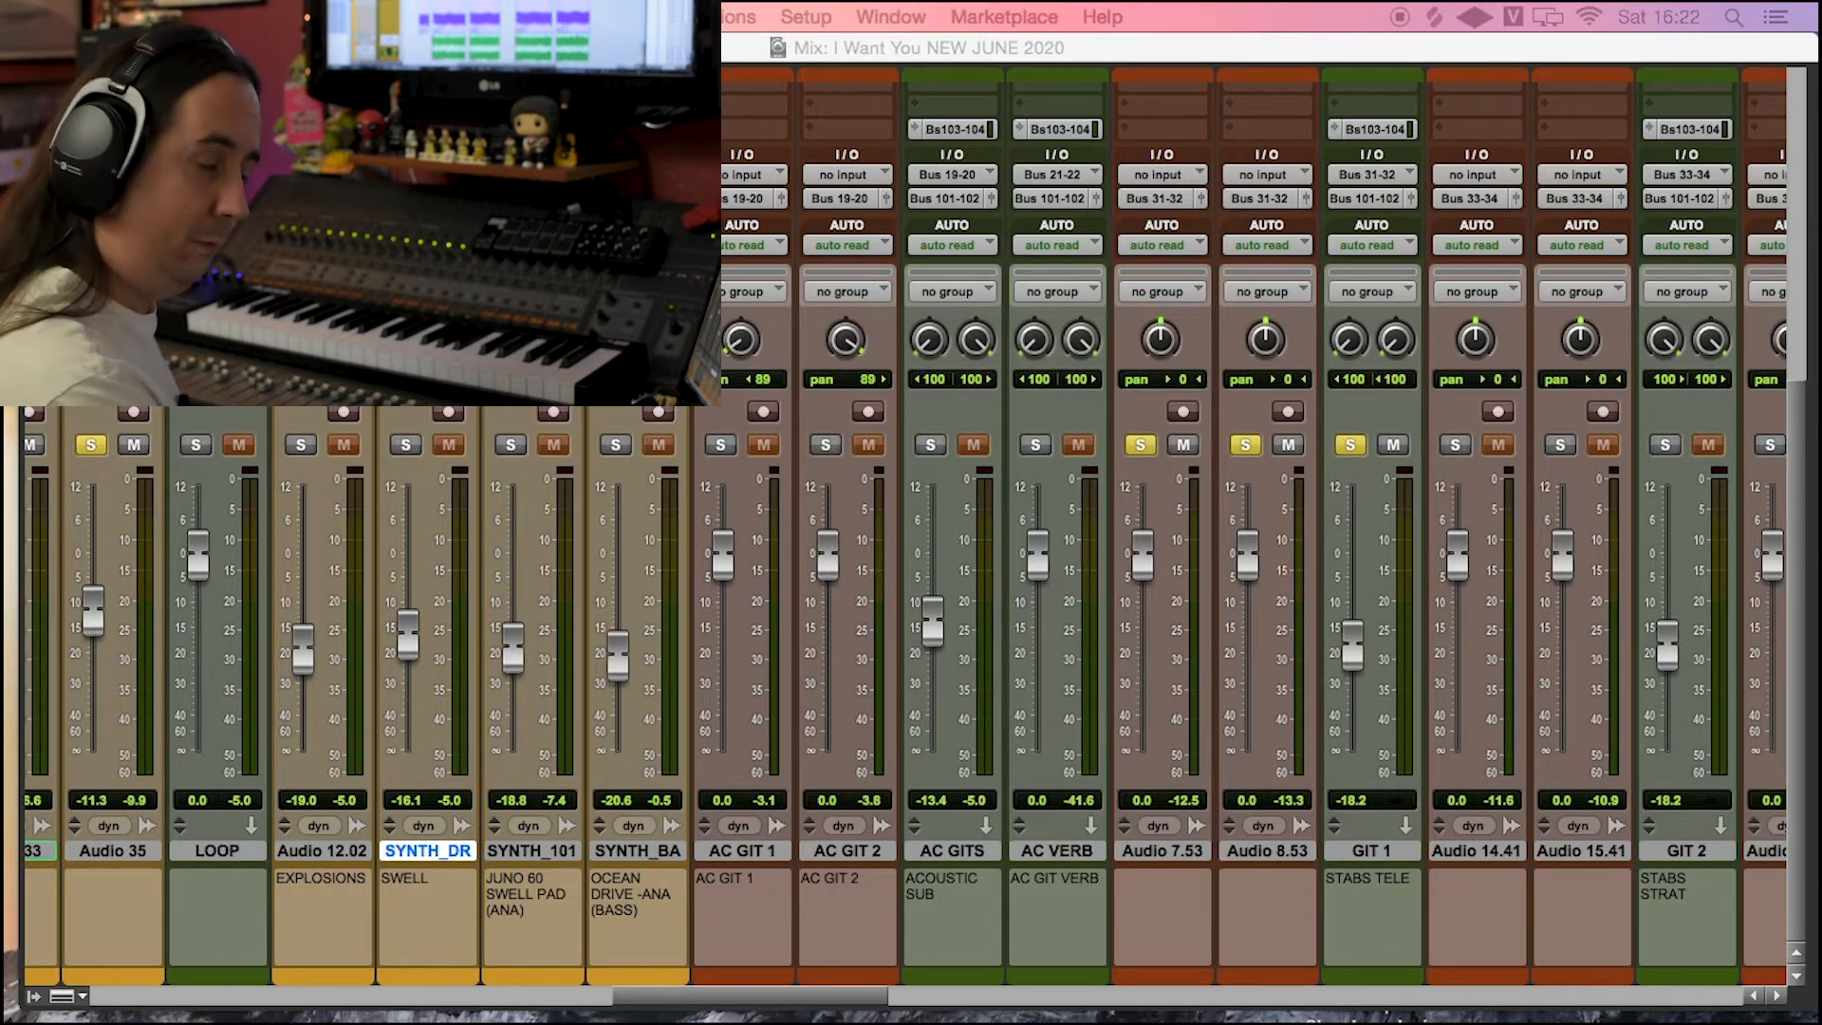
pyautogui.press('space')
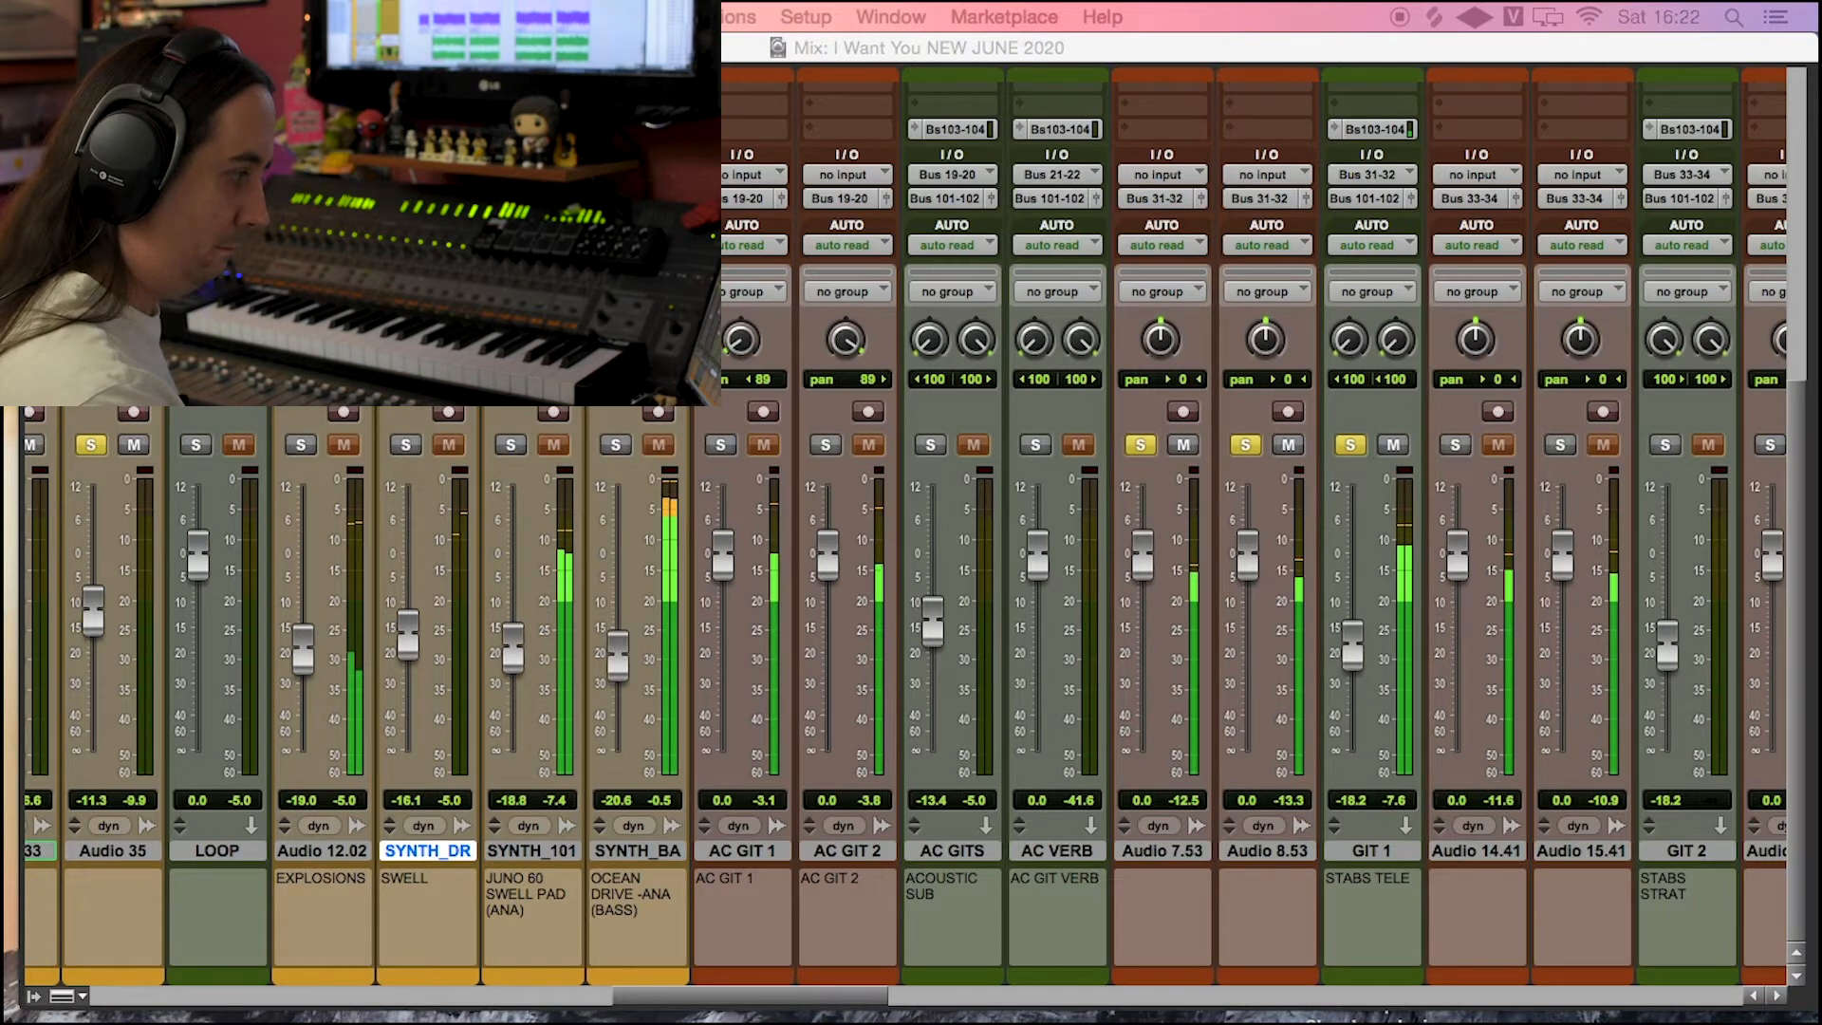
# Step: Take GIT 1 out of solo, solo Audio 14.41, Audio 15.41 and the GIT 2 bus, and play the Strat guitar stabs
pyautogui.moveTo(778, 995); pyautogui.dragTo(835, 1004)
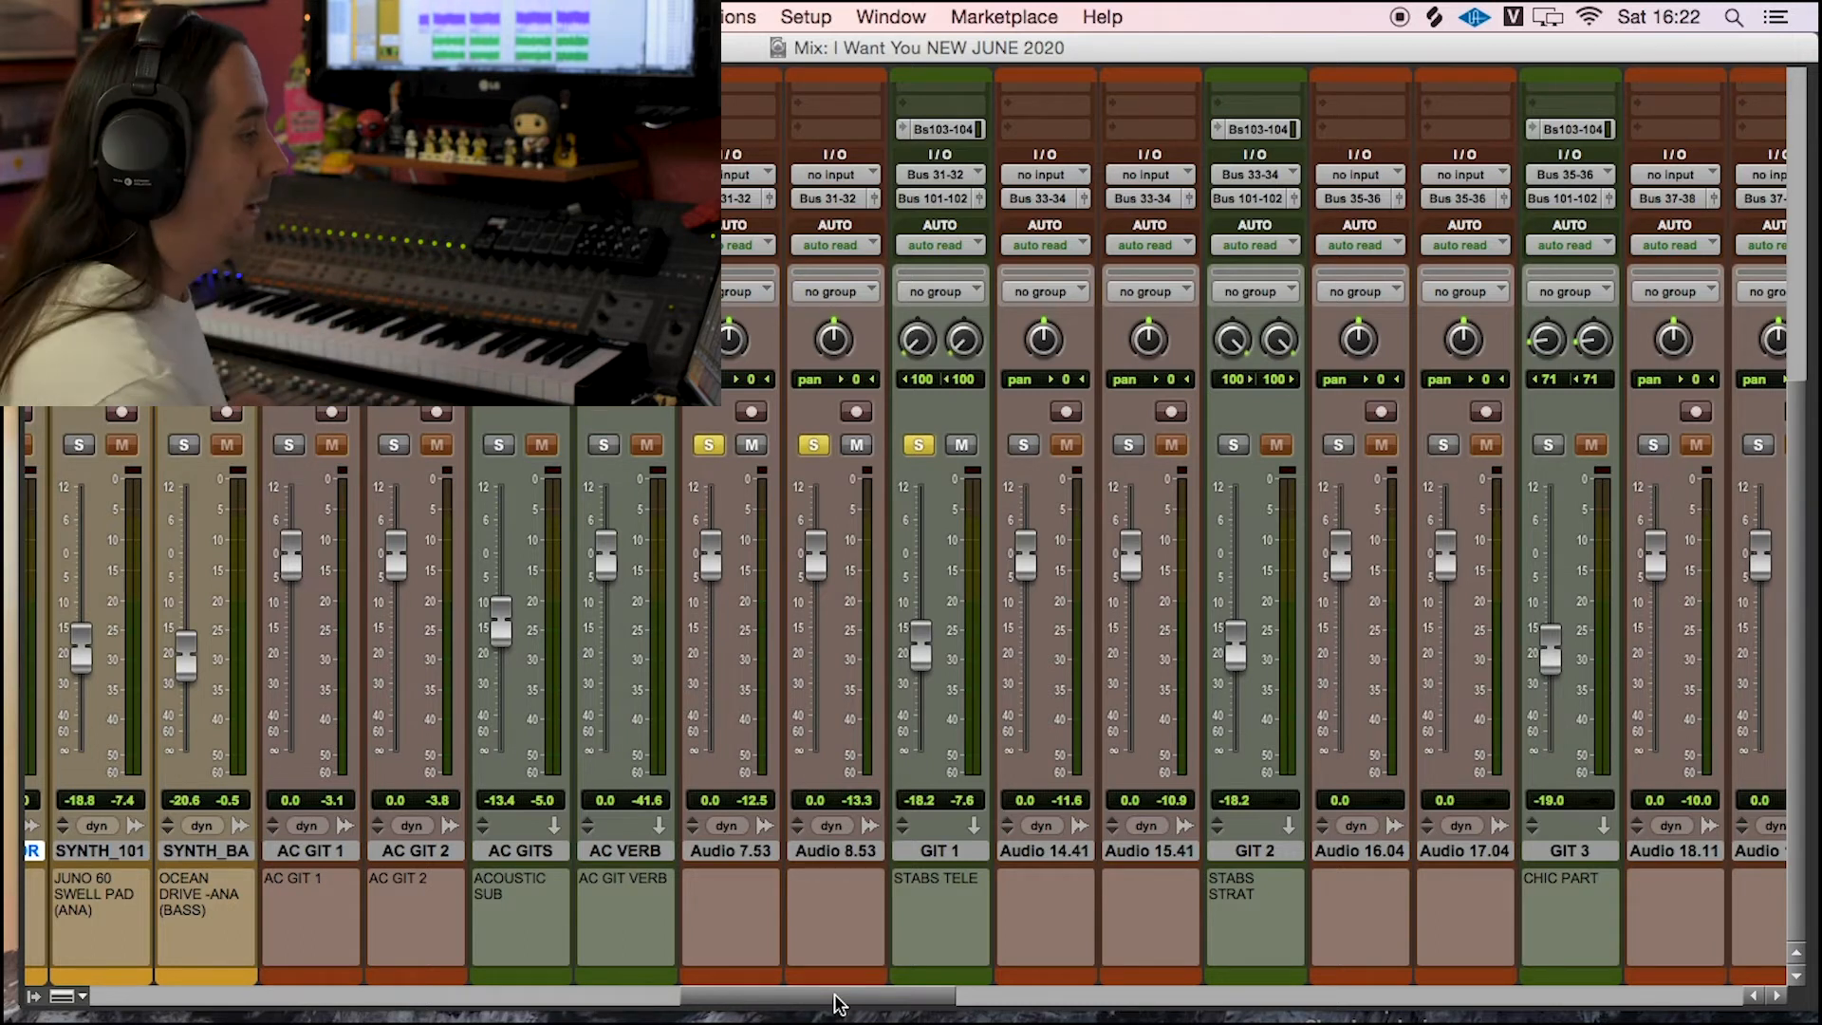
pyautogui.click(920, 446)
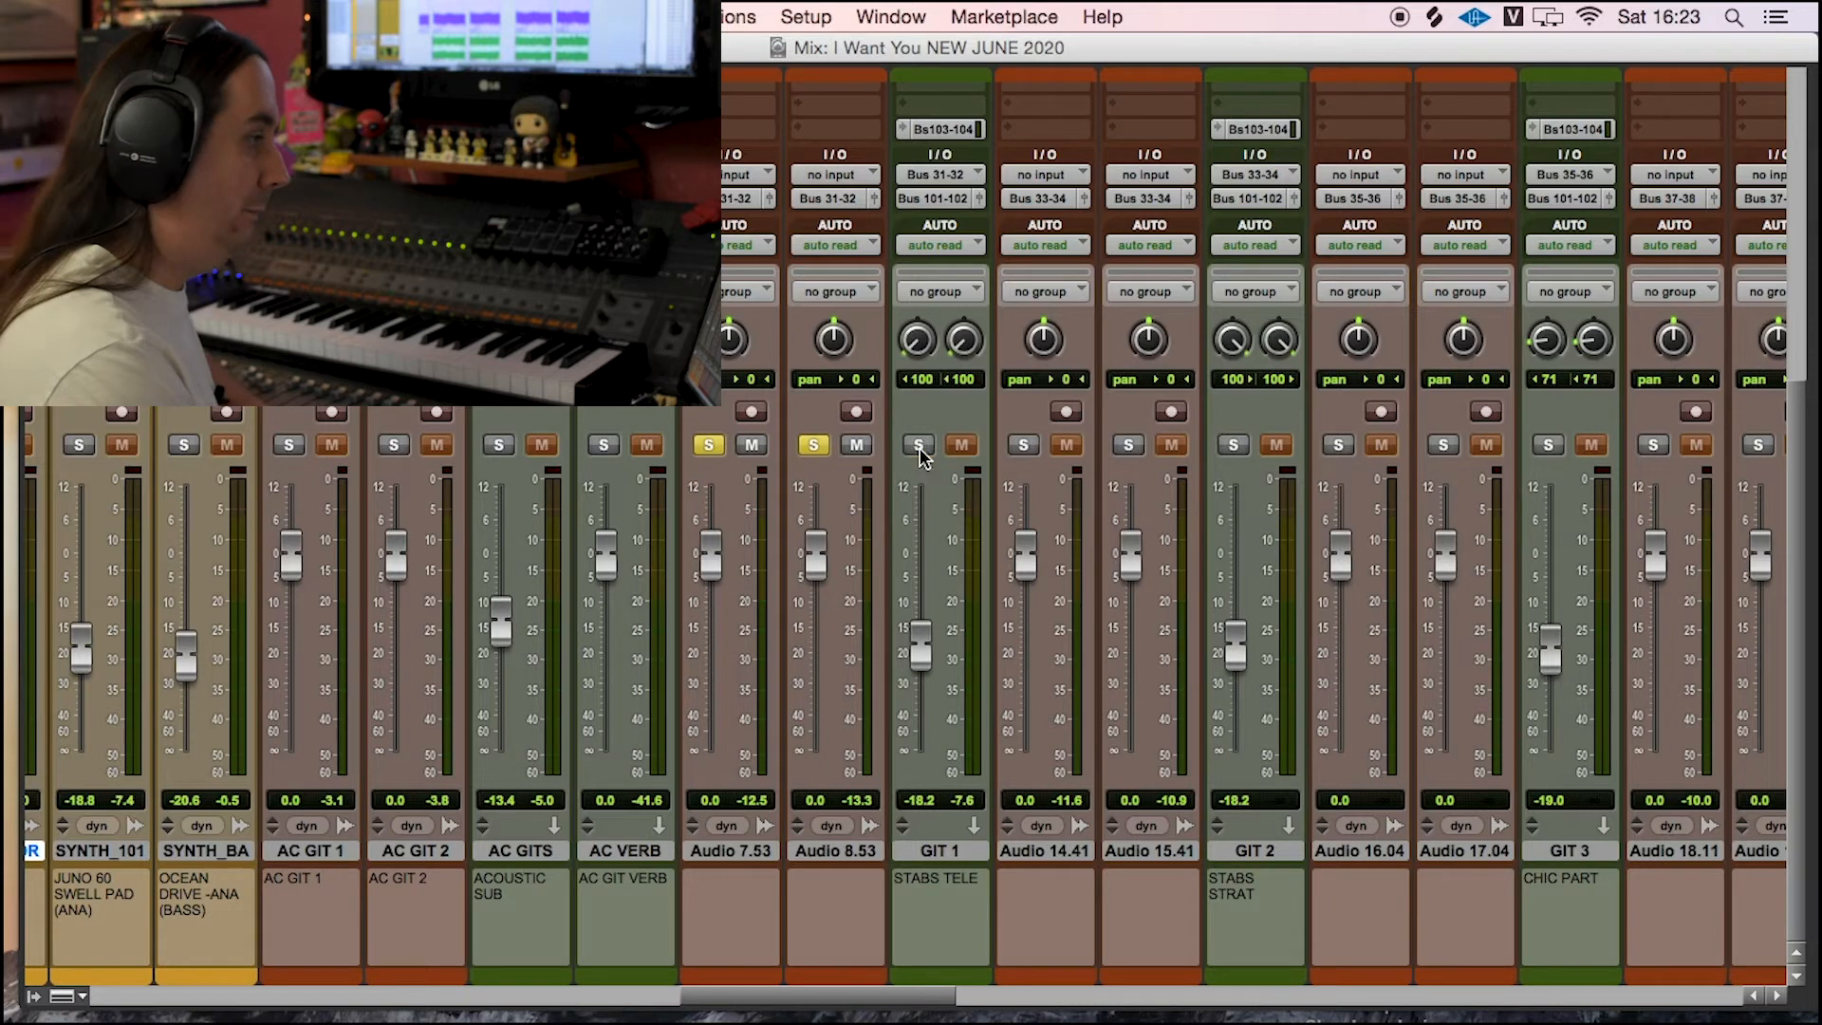
pyautogui.click(1024, 446)
pyautogui.click(1128, 446)
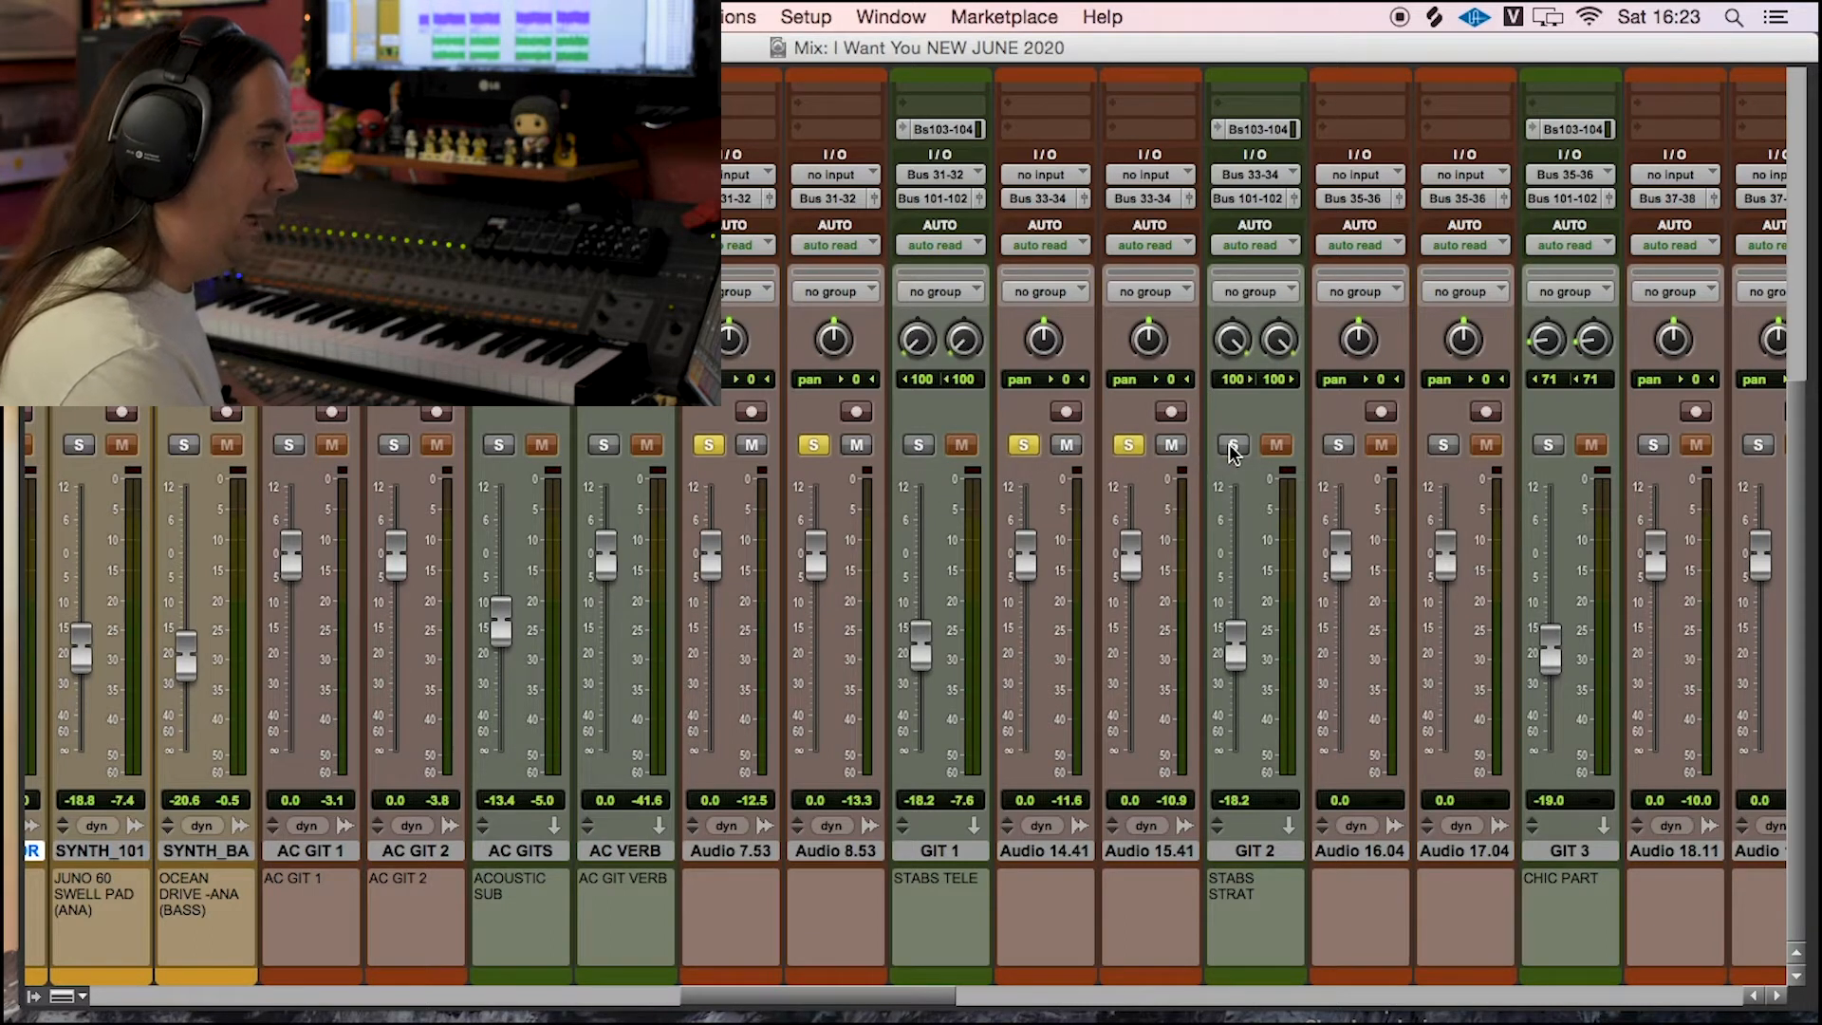
pyautogui.click(1233, 446)
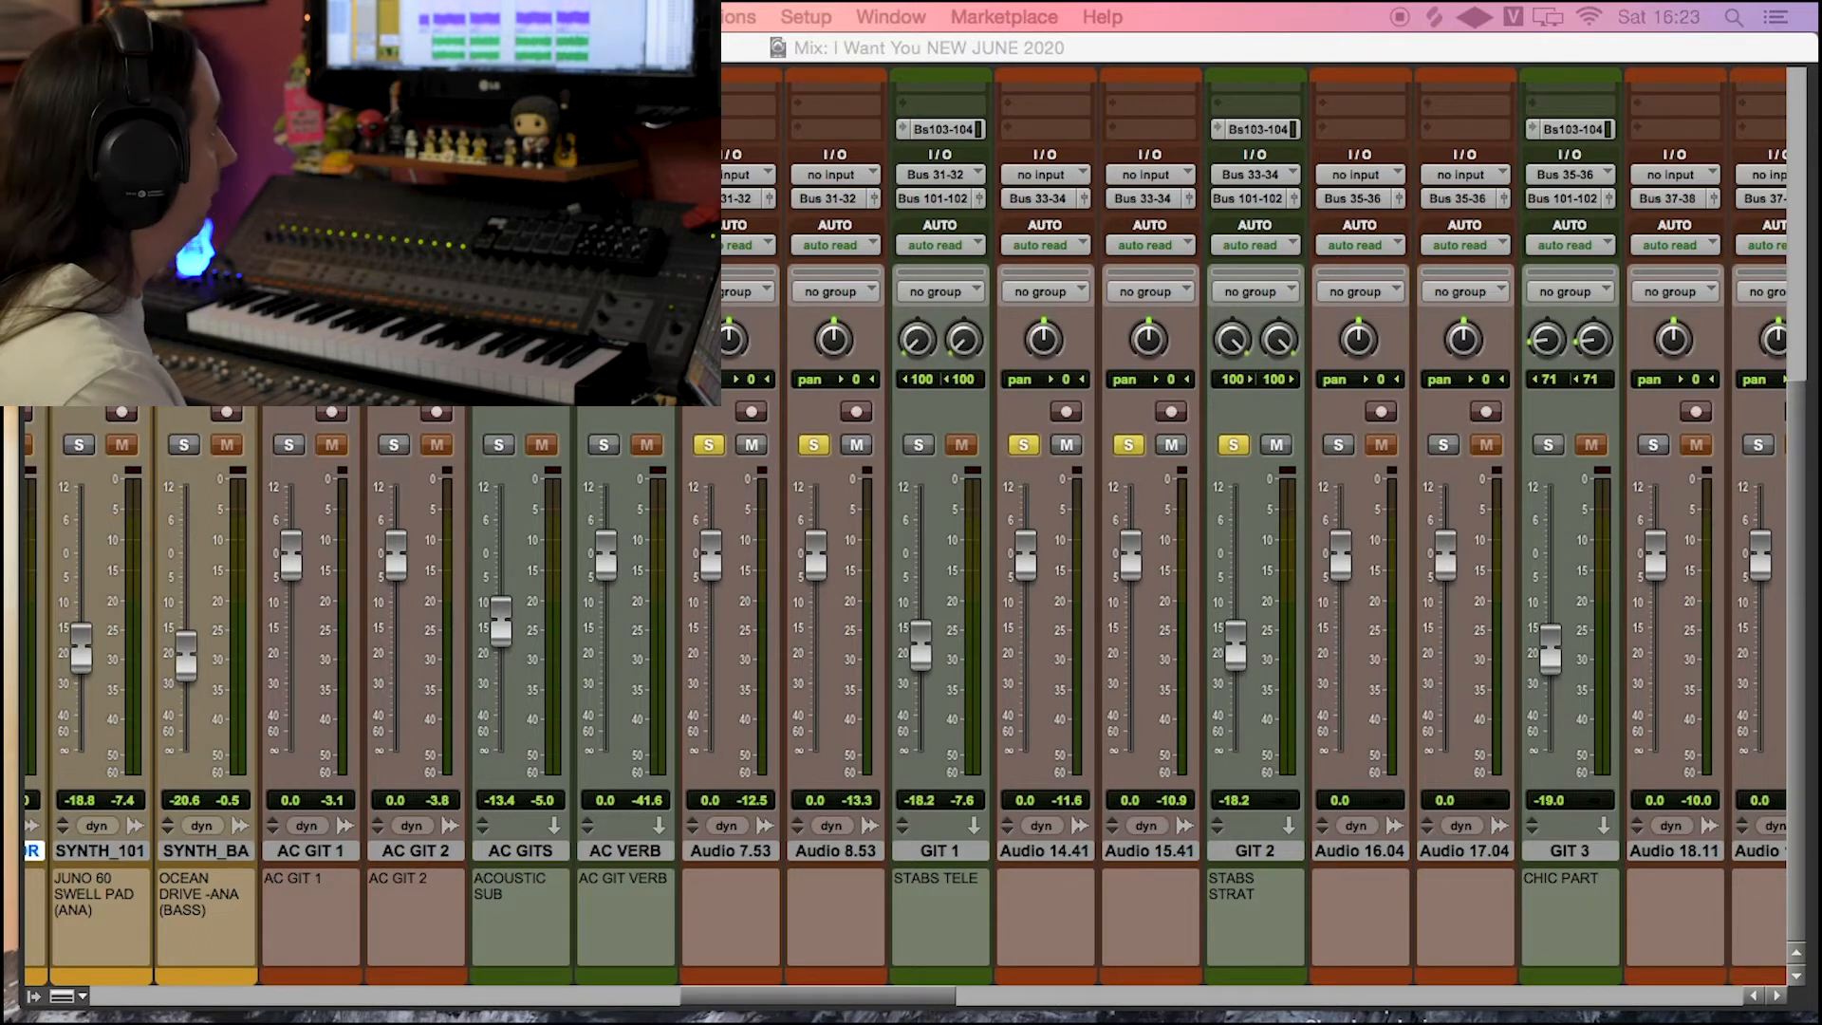
pyautogui.press('space')
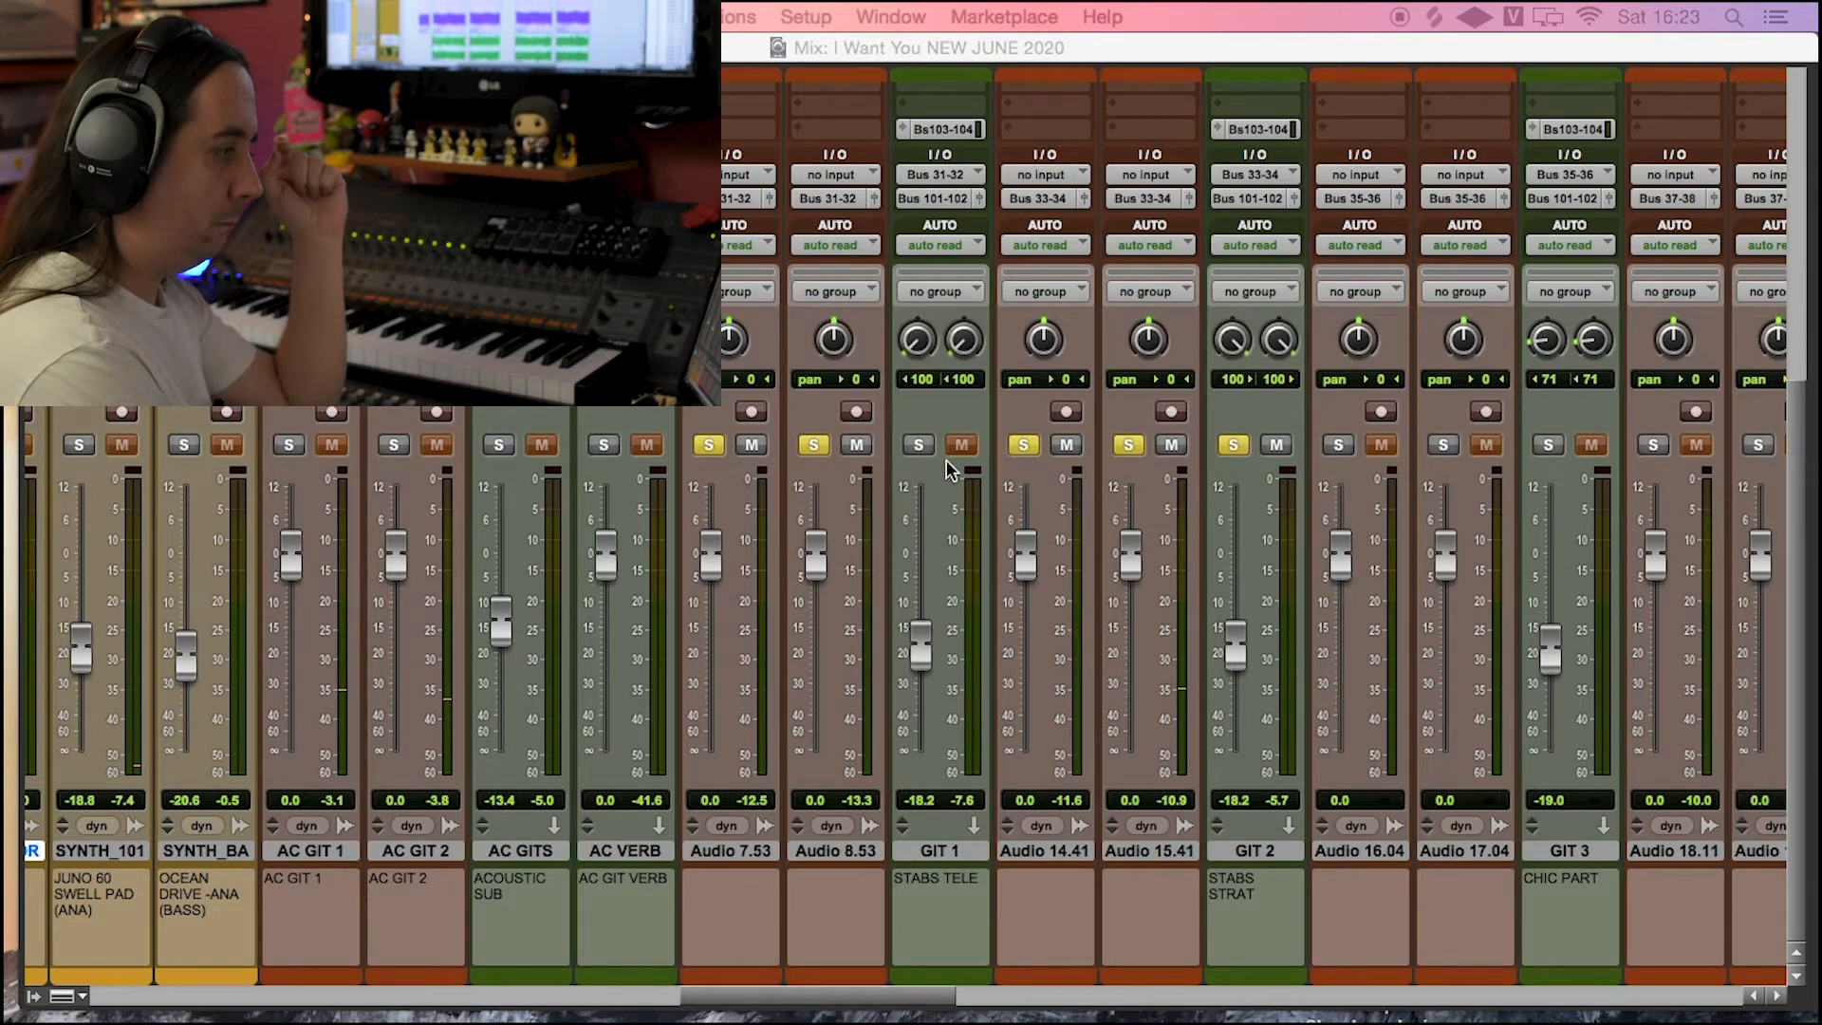
# Step: Solo GIT 1 again to play the Tele and Strat stabs together, and take GIT 1 and GIT 2 out of solo
pyautogui.click(919, 444)
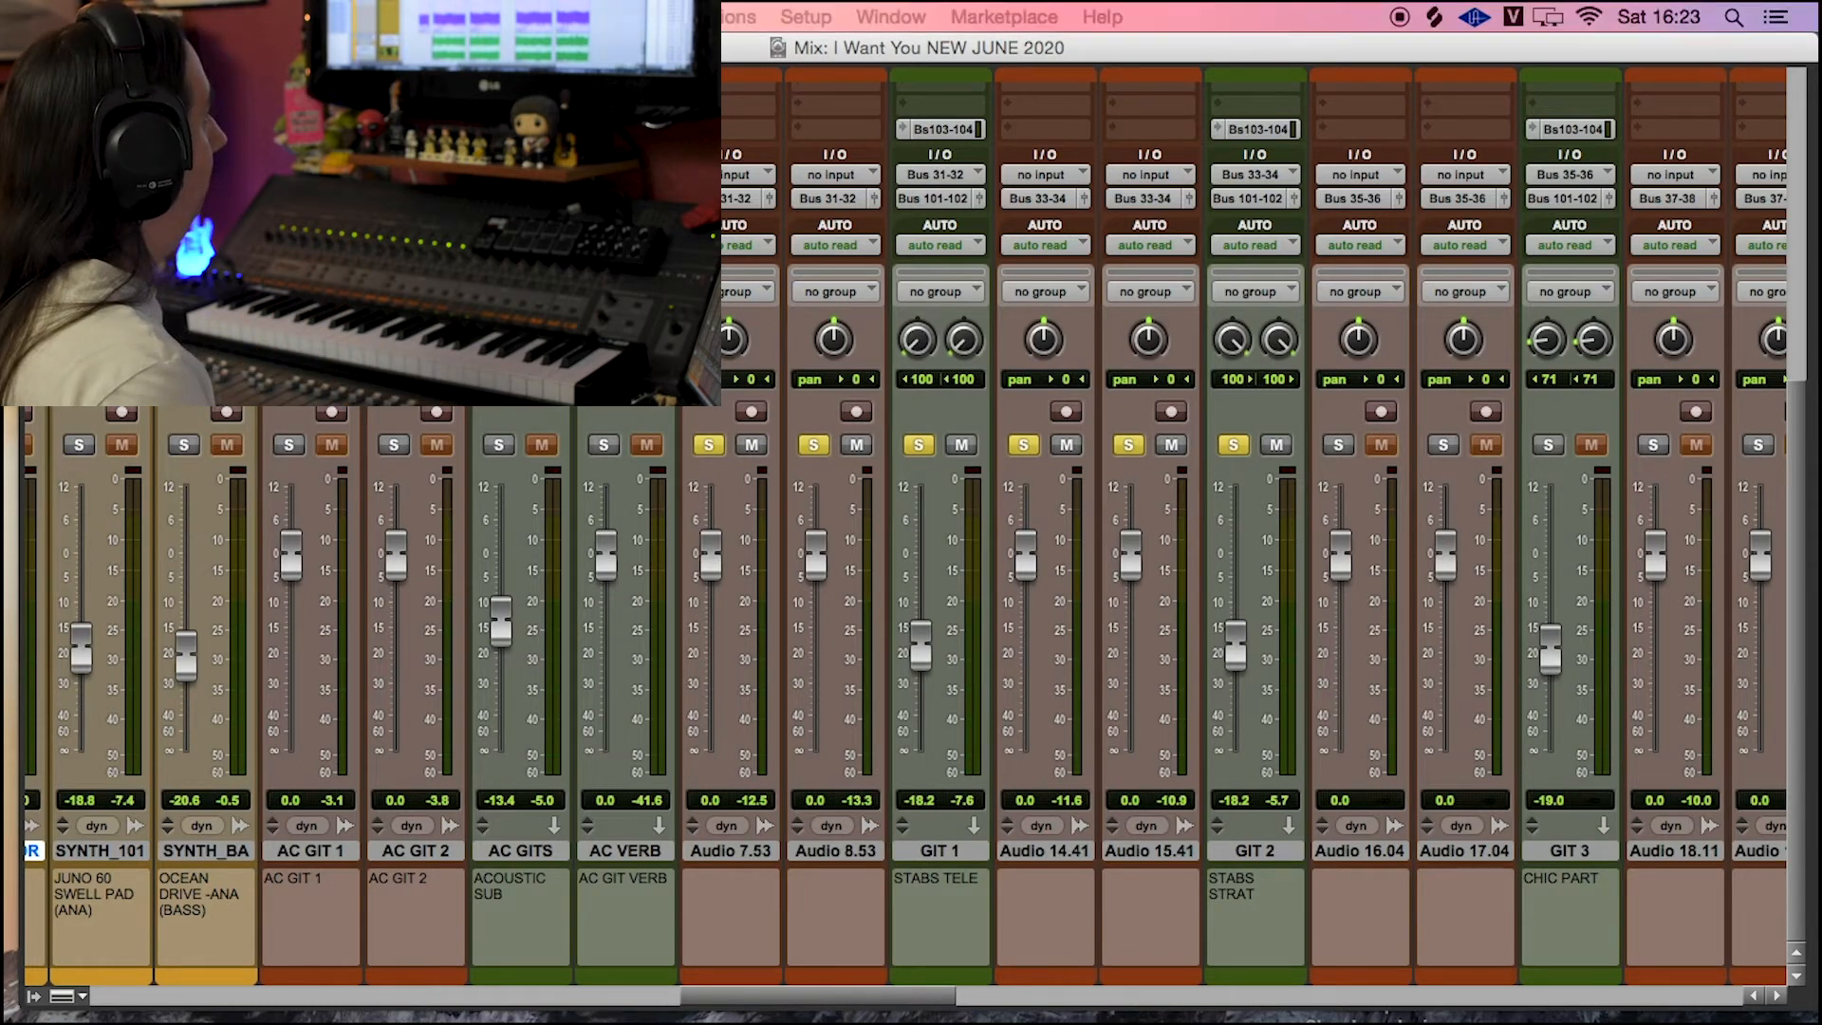
pyautogui.press('space')
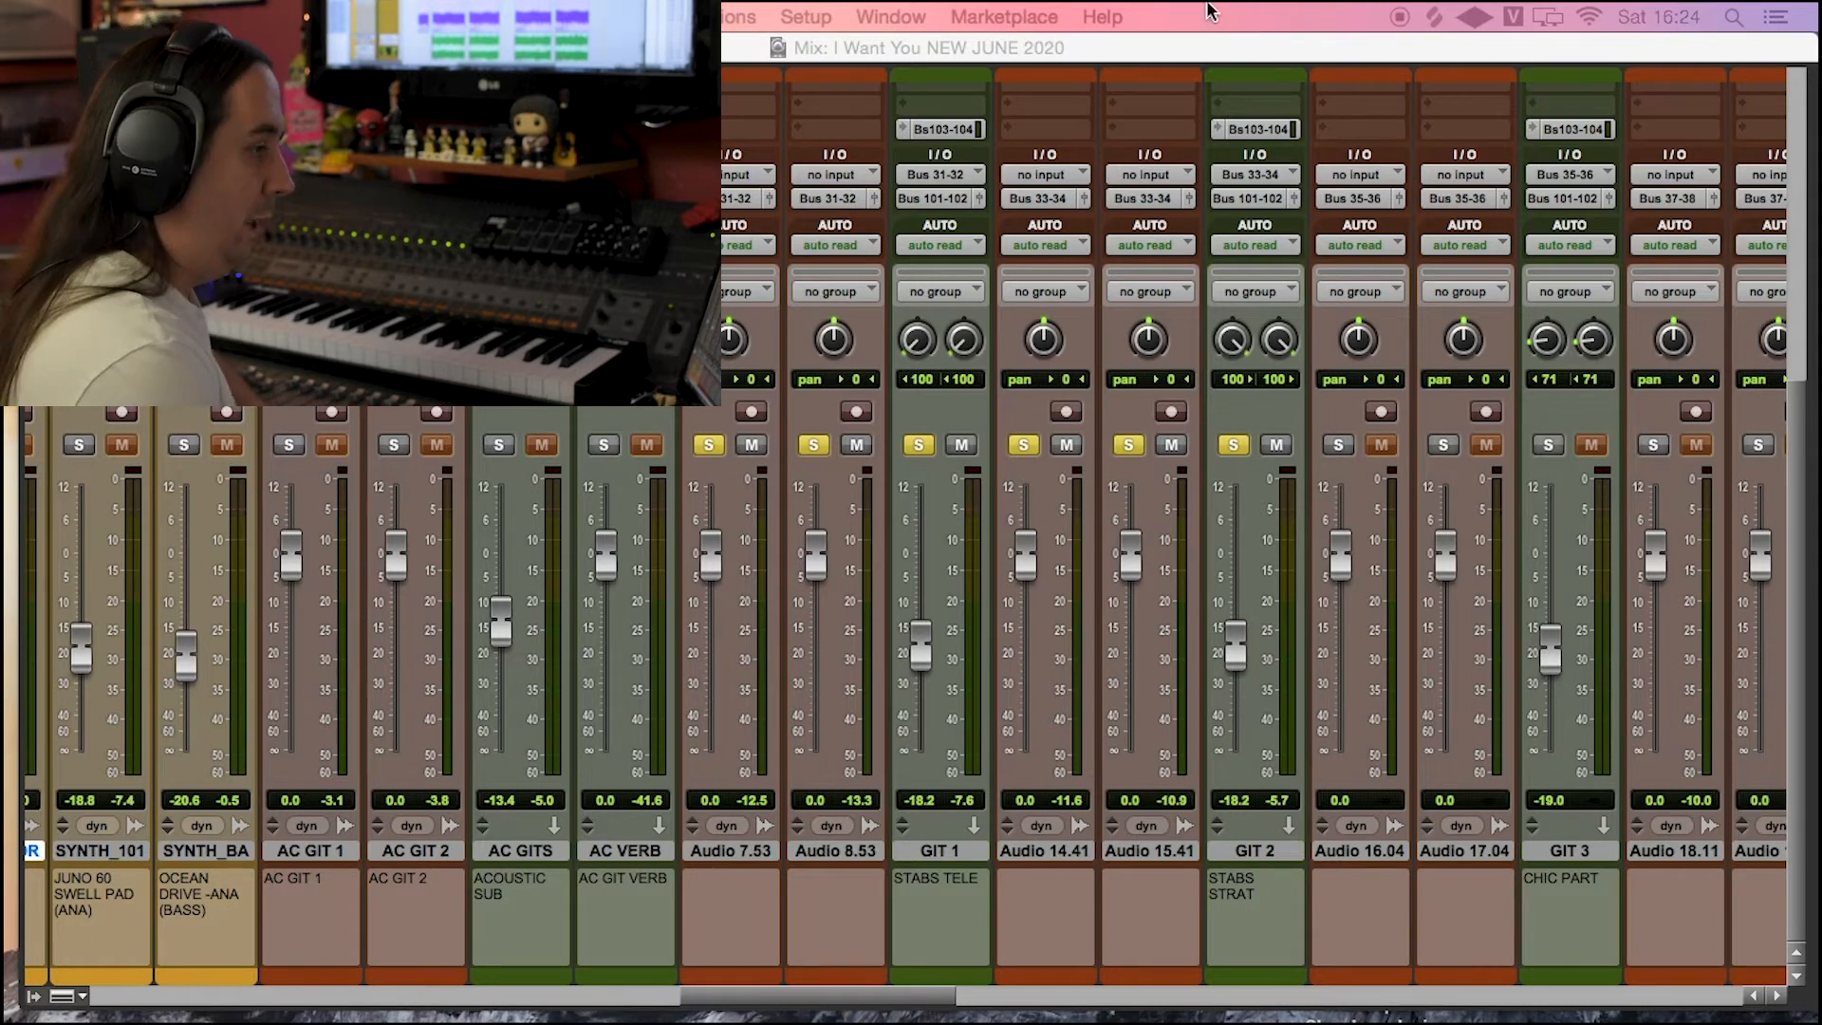
pyautogui.click(1232, 446)
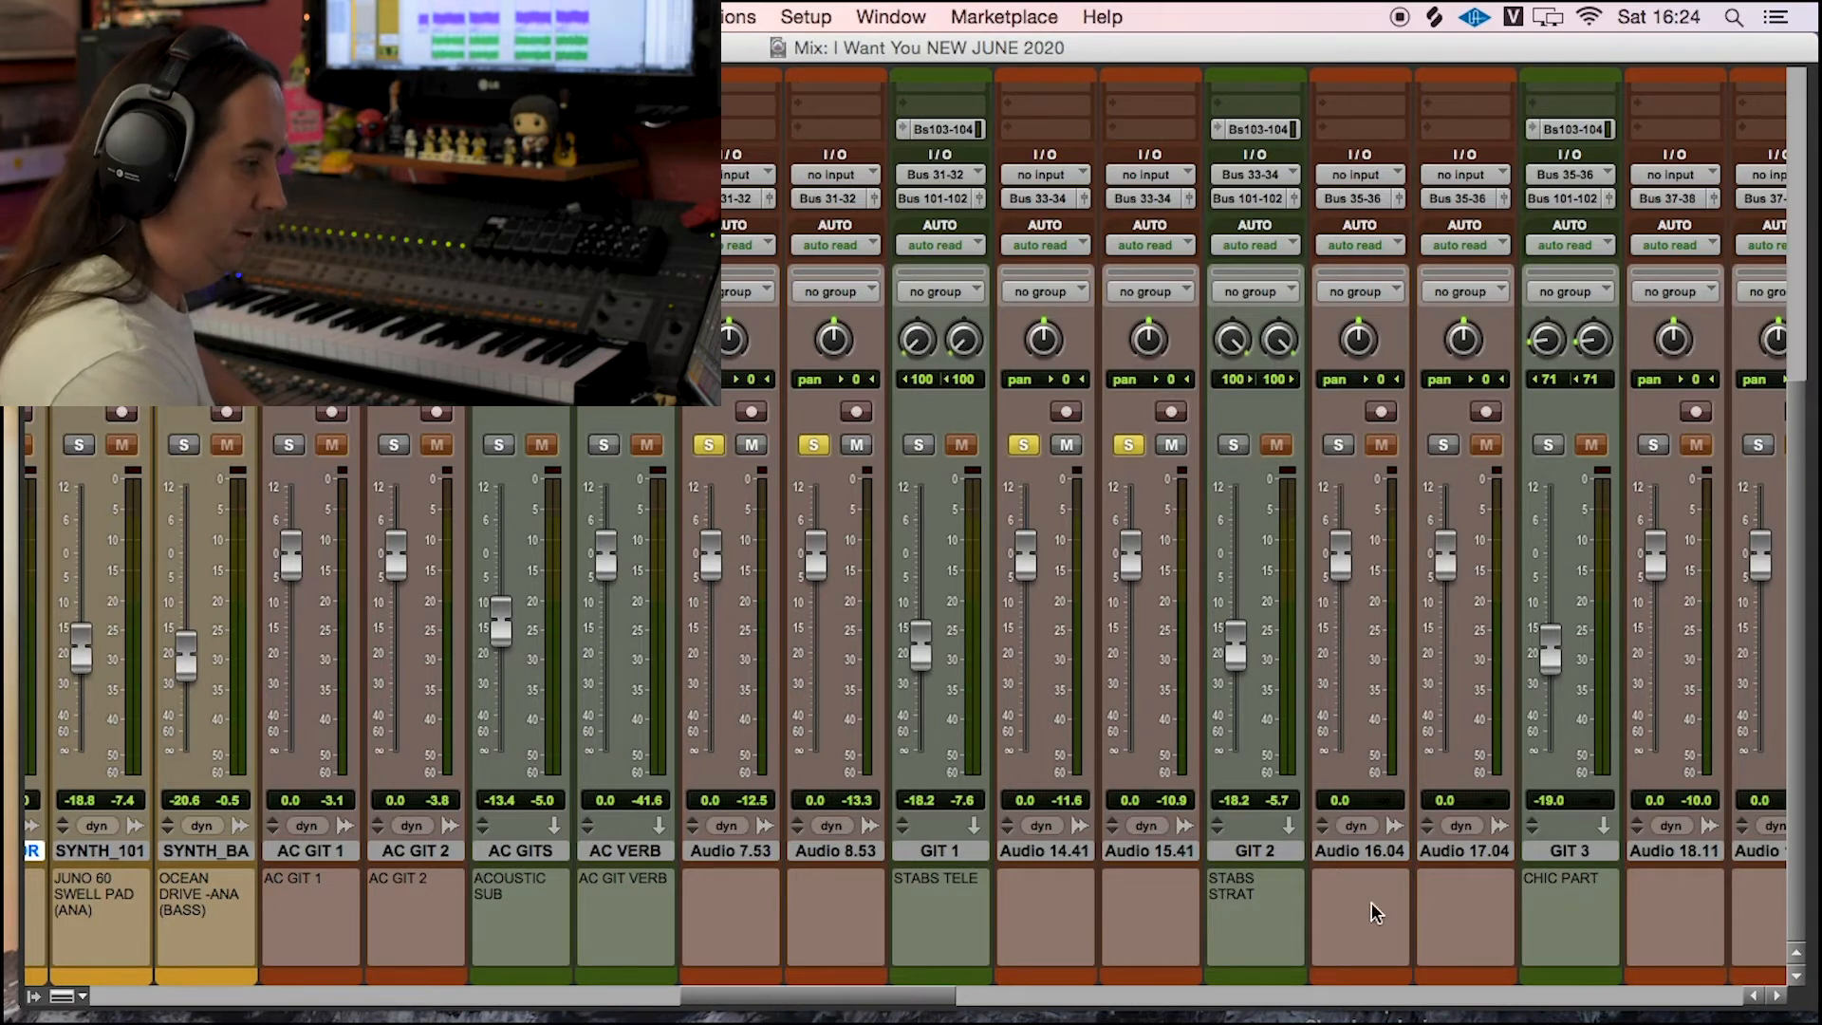
# Step: Solo Audio 16.04, Audio 17.04 and the GIT 3 bus and play the chic guitar part
pyautogui.hscroll(3, 972, 977)
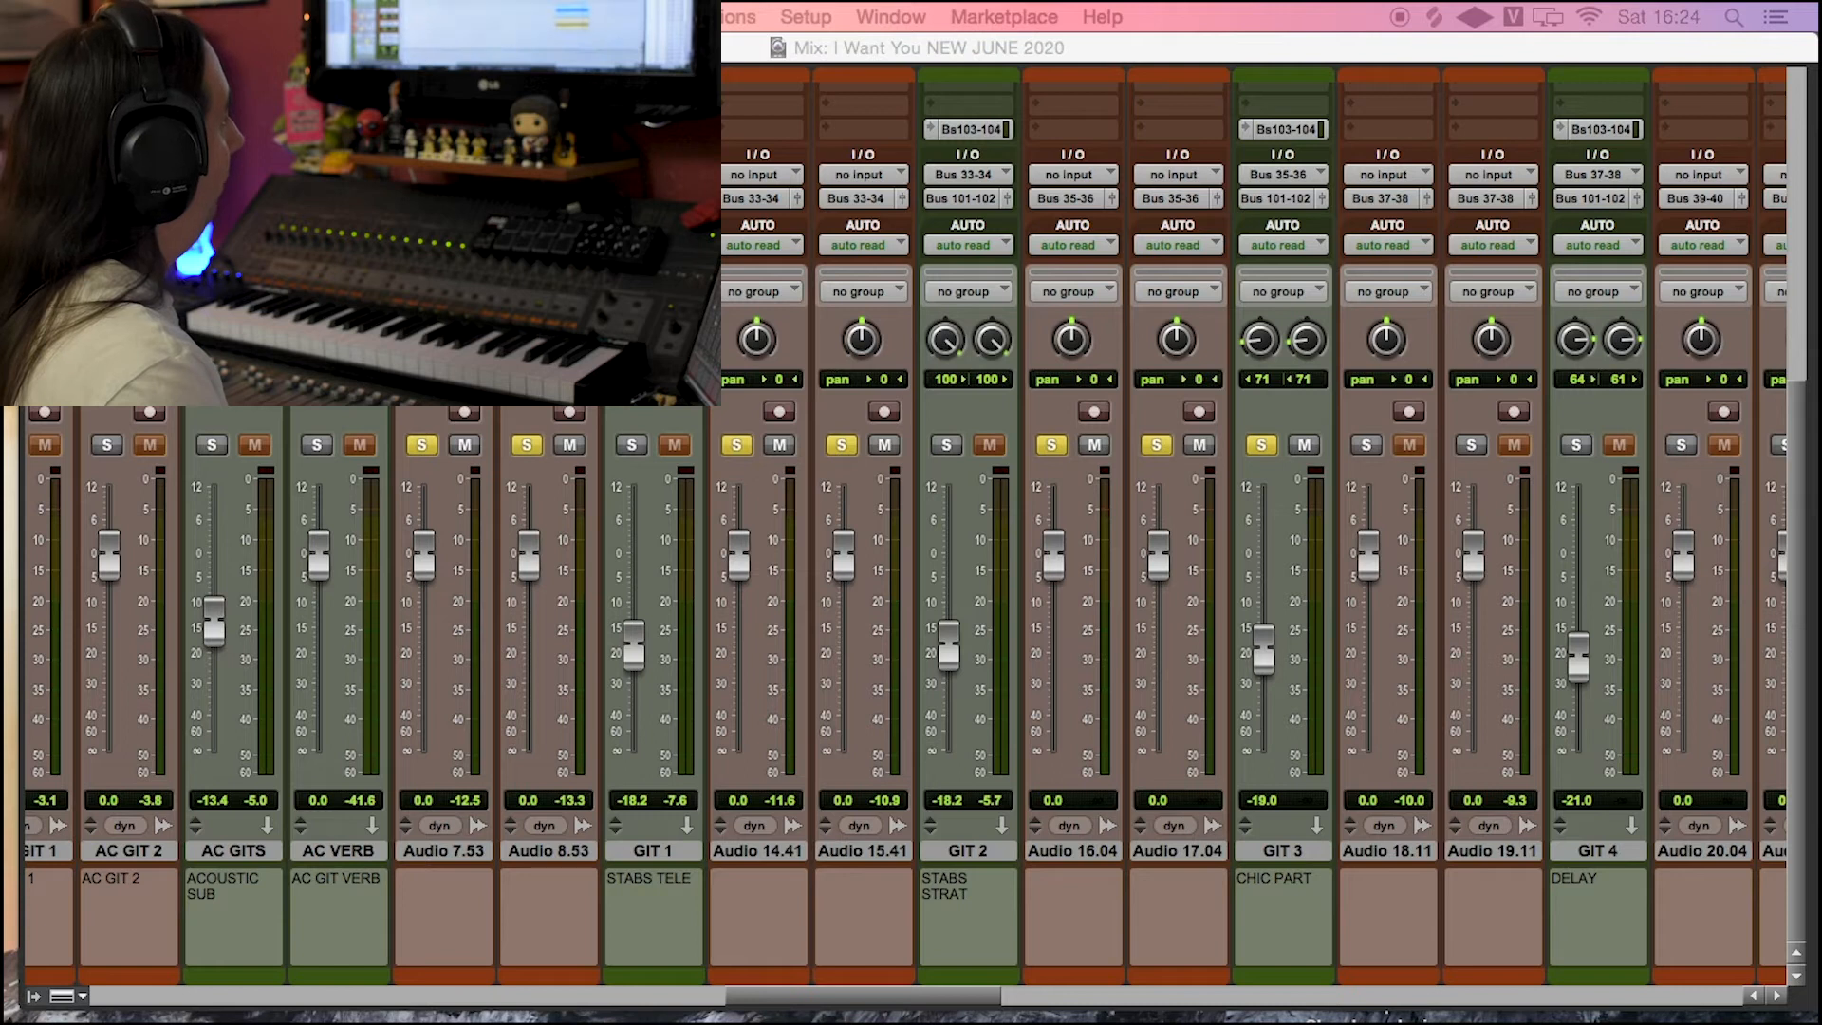
pyautogui.press('space')
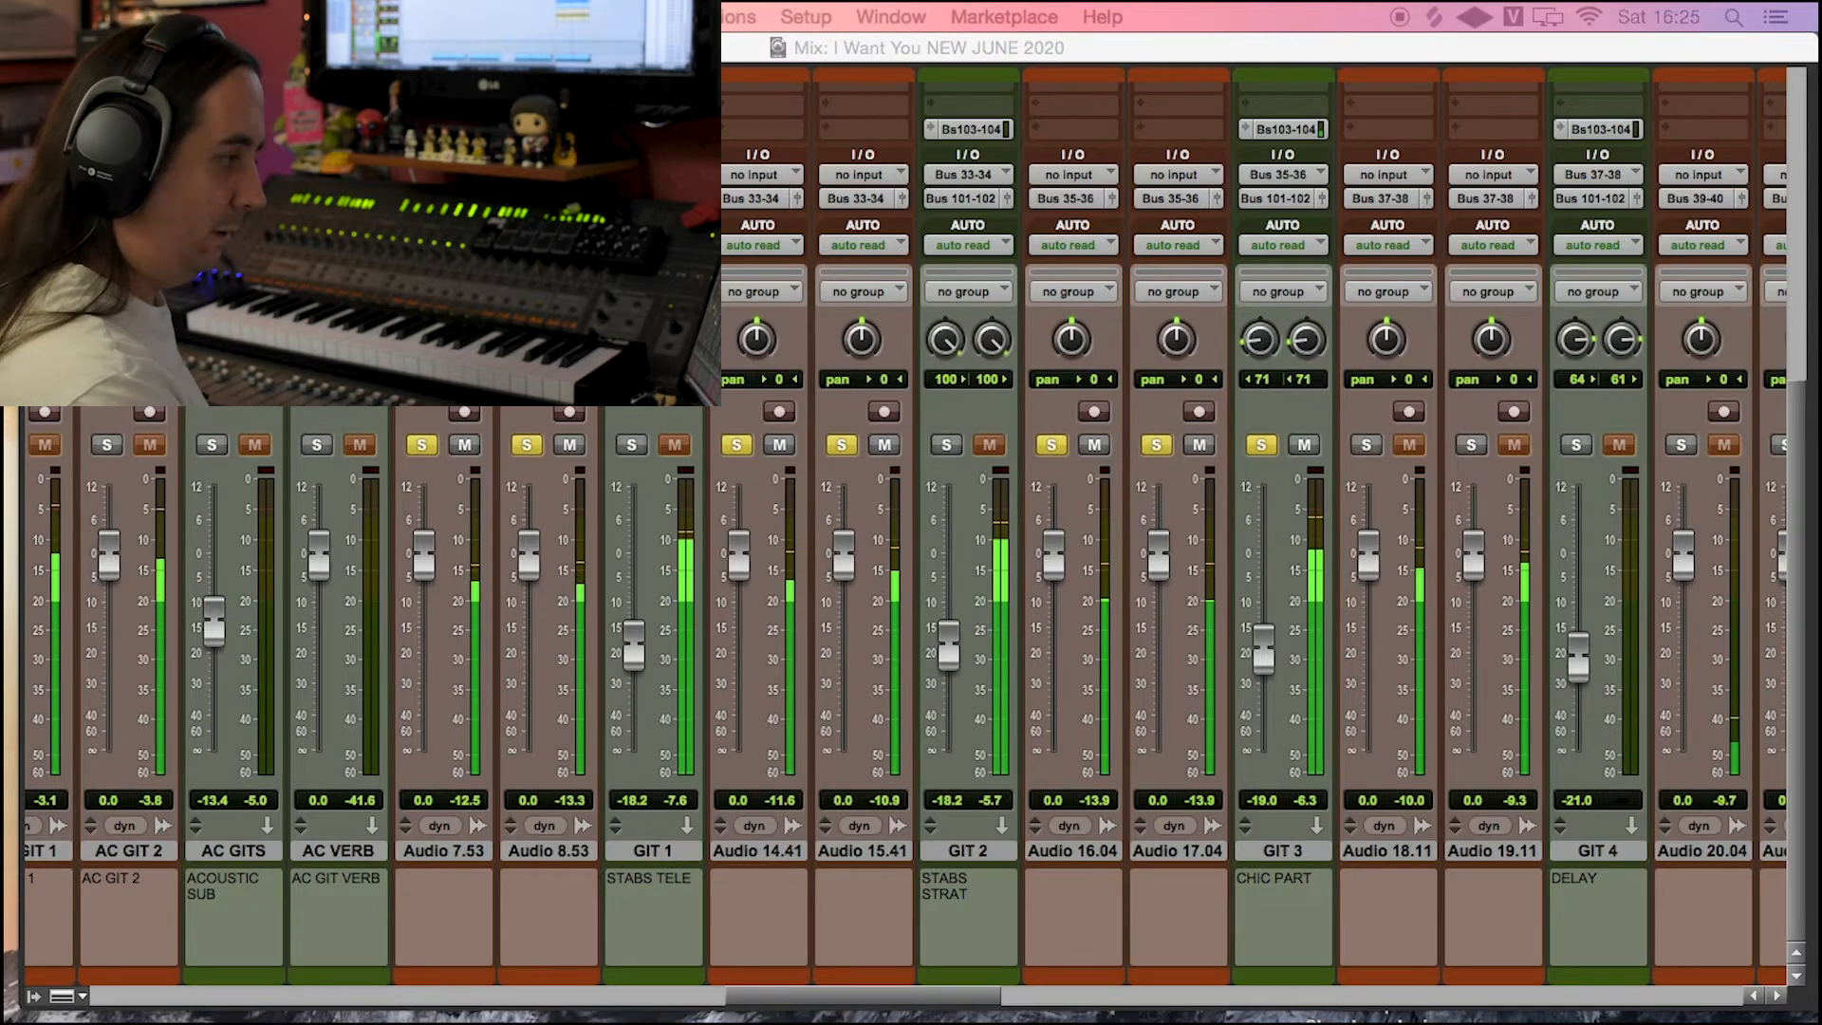
pyautogui.press('space')
# Step: Solo the DRUMS, SMASH and D_VERB buses and play them together with the chic guitar part
pyautogui.moveTo(873, 1004); pyautogui.dragTo(527, 1004)
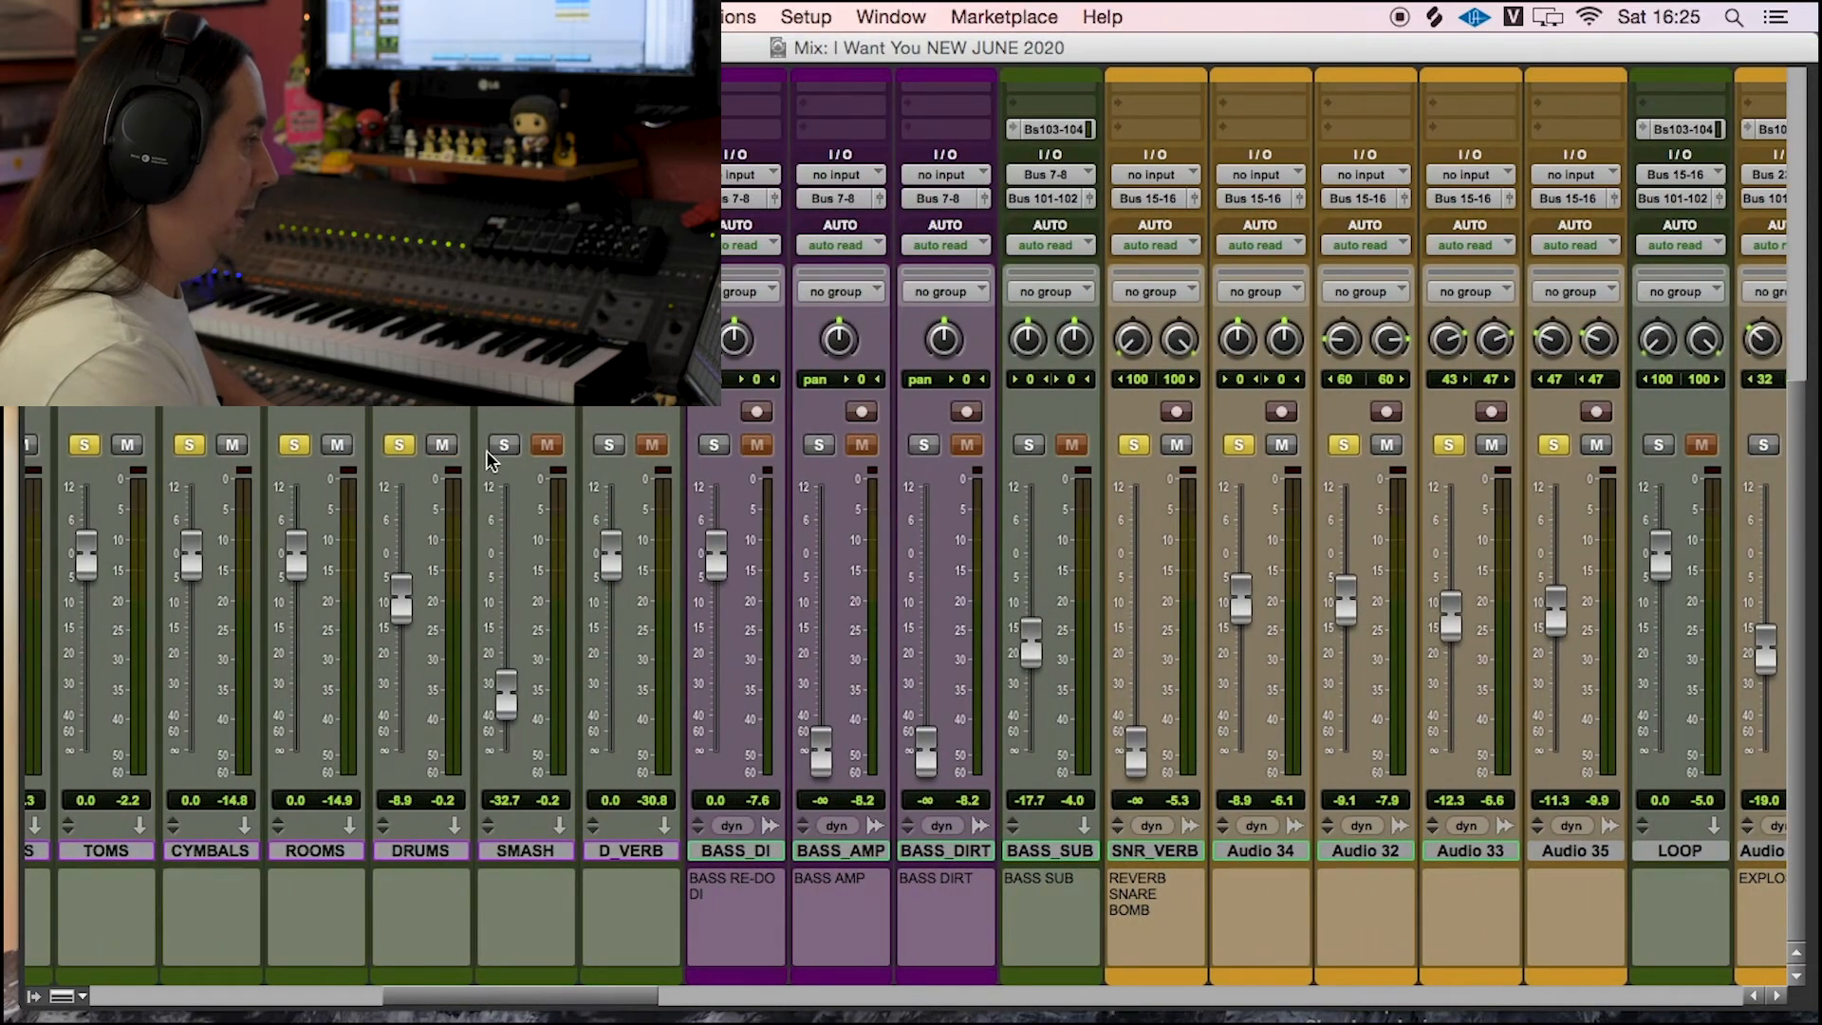
pyautogui.click(607, 445)
pyautogui.moveTo(537, 1003); pyautogui.dragTo(628, 1004)
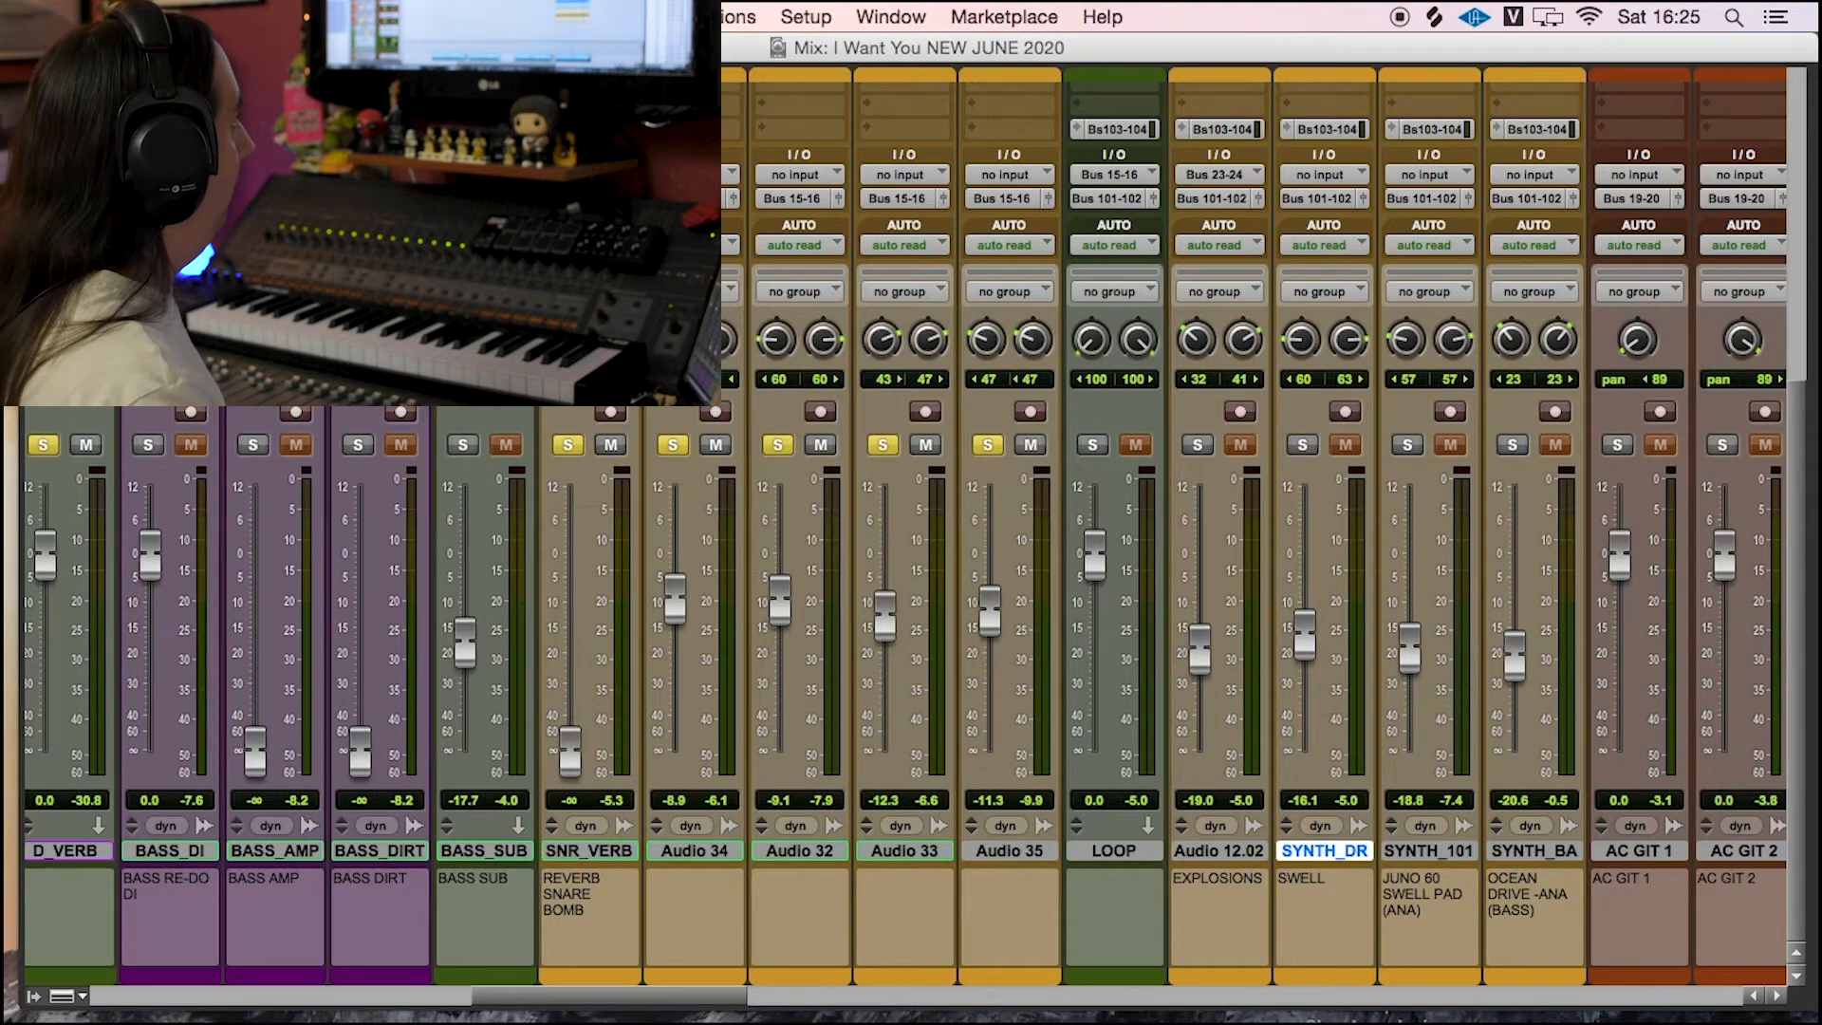
pyautogui.press('space')
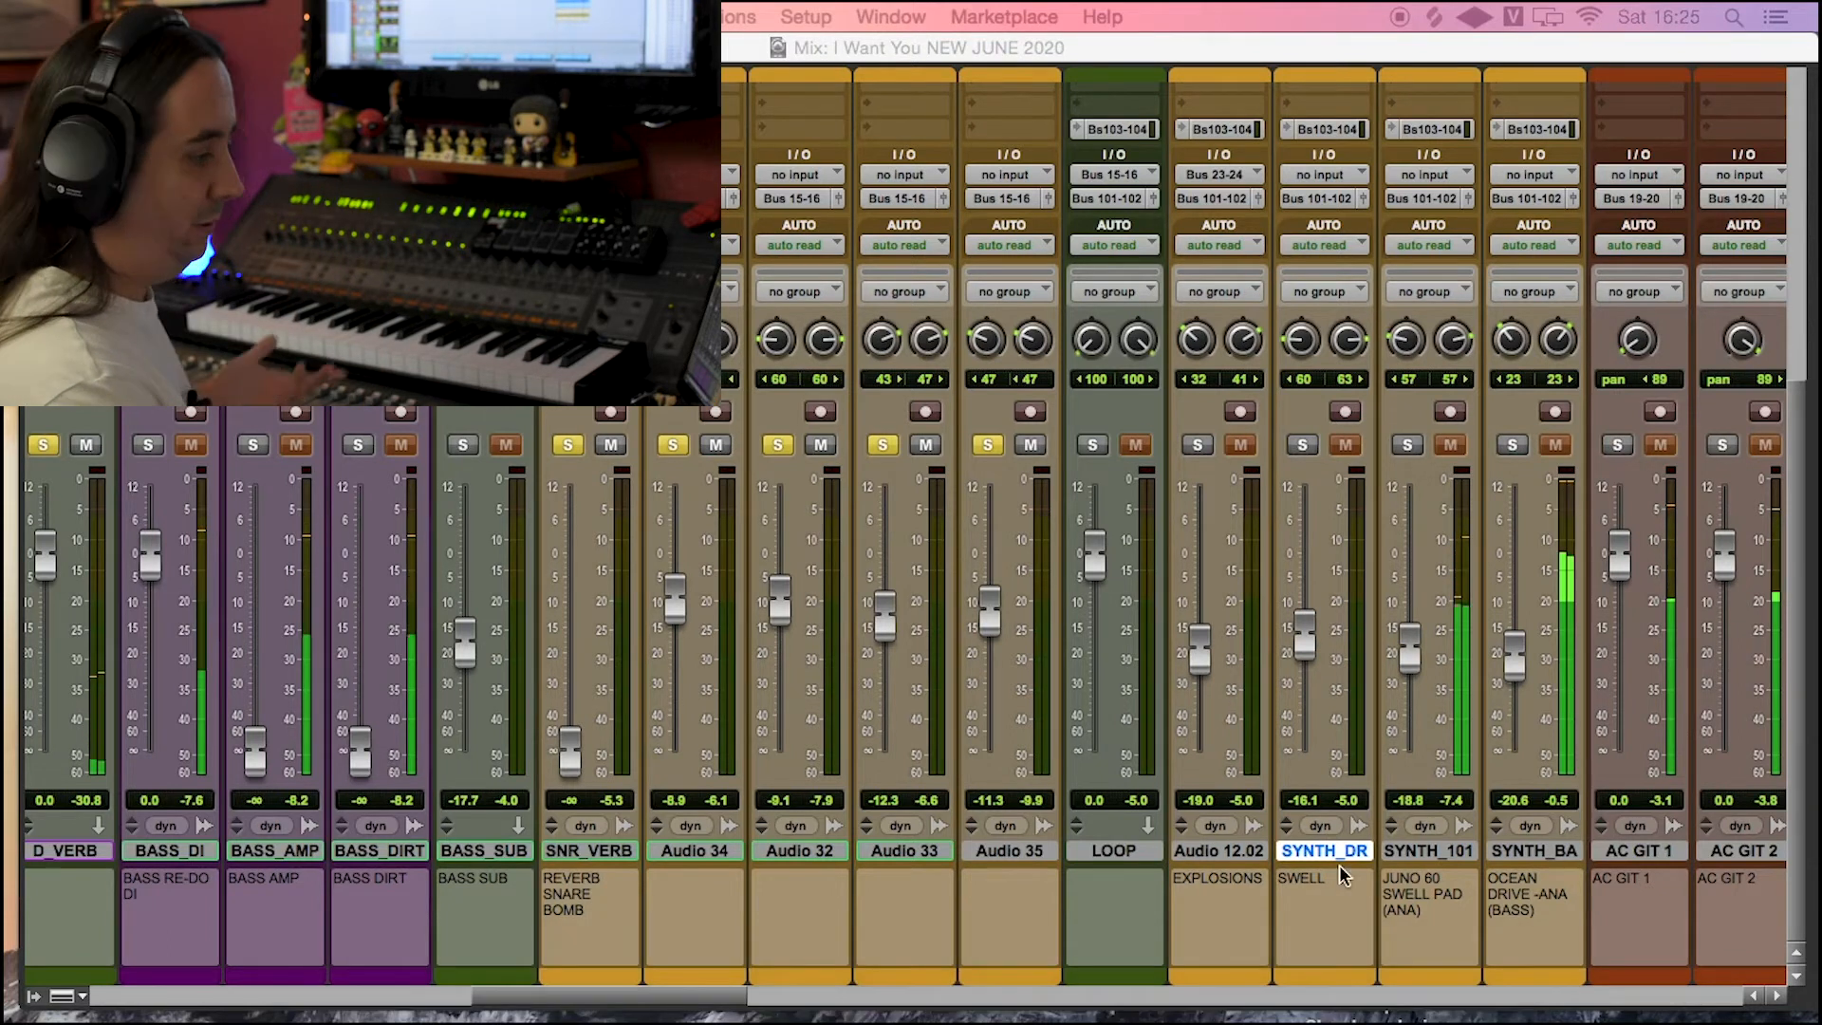
# Step: Replace the soloed drum buses and GIT 3 with Audio 18.11, Audio 19.11 and the GIT 4 bus, and play the delay guitar
pyautogui.moveTo(655, 1004); pyautogui.dragTo(591, 1003)
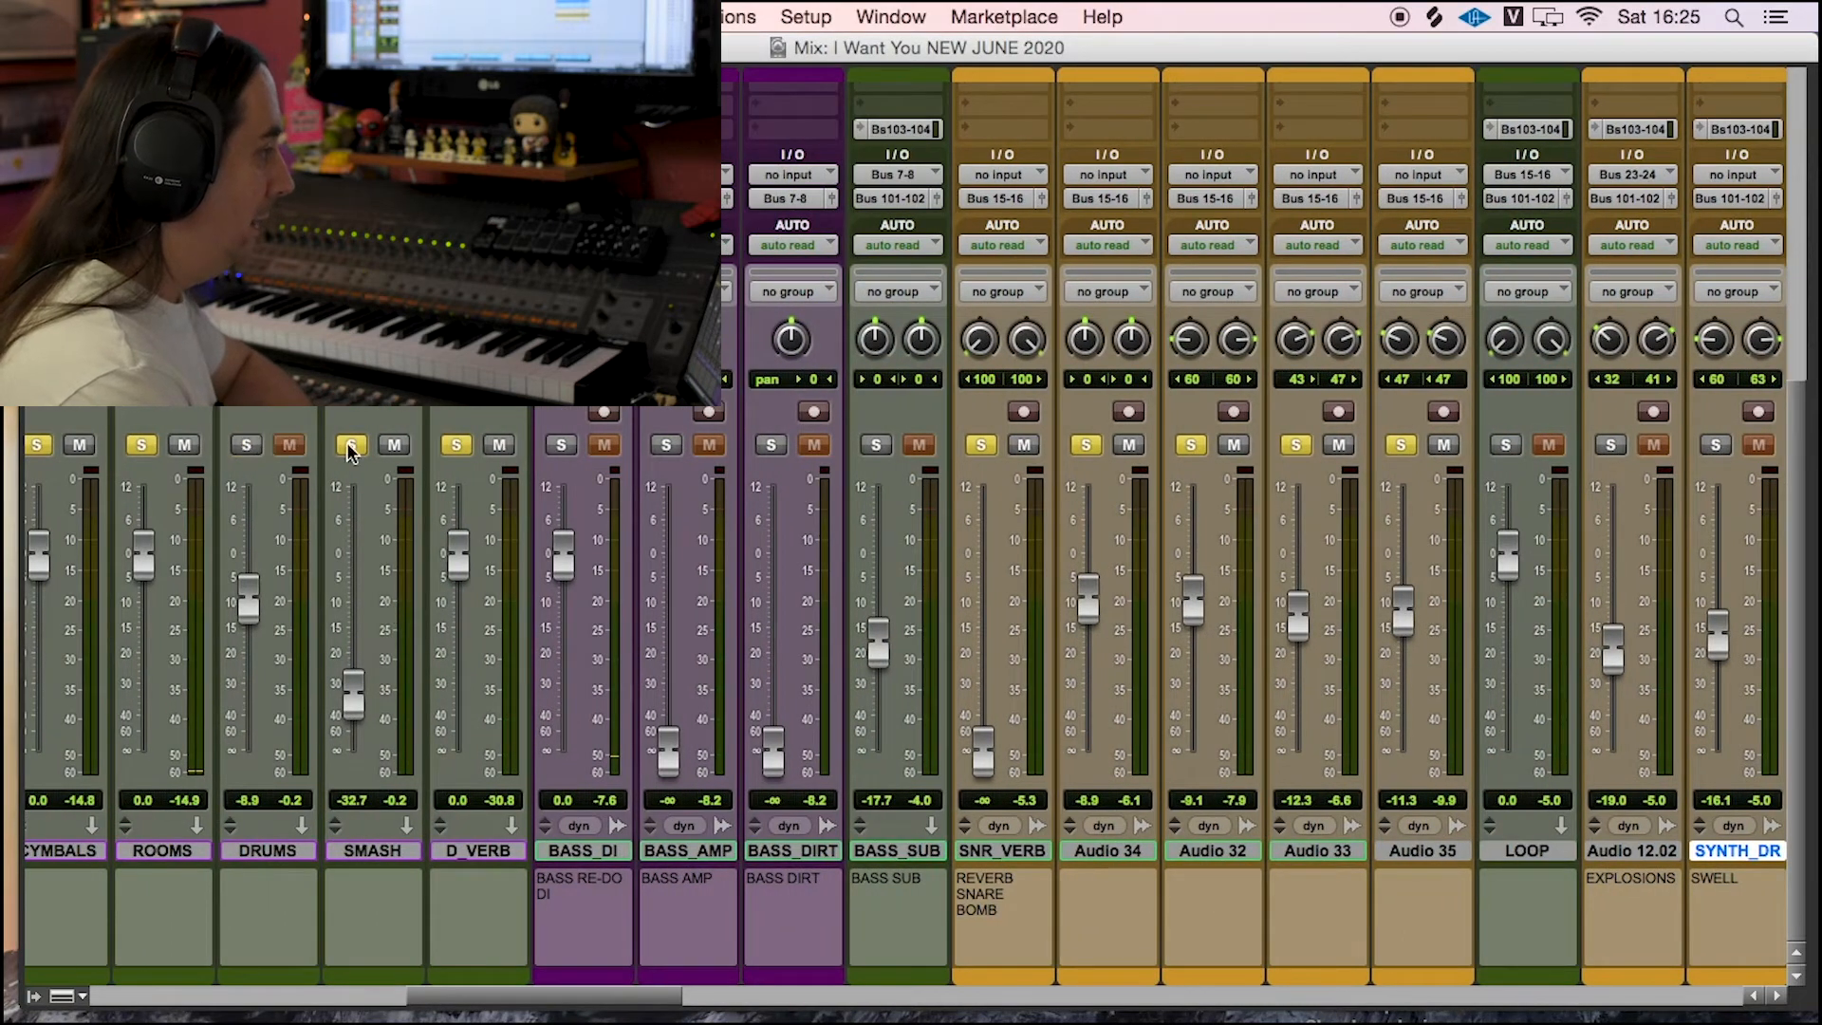
pyautogui.moveTo(555, 982); pyautogui.dragTo(918, 997)
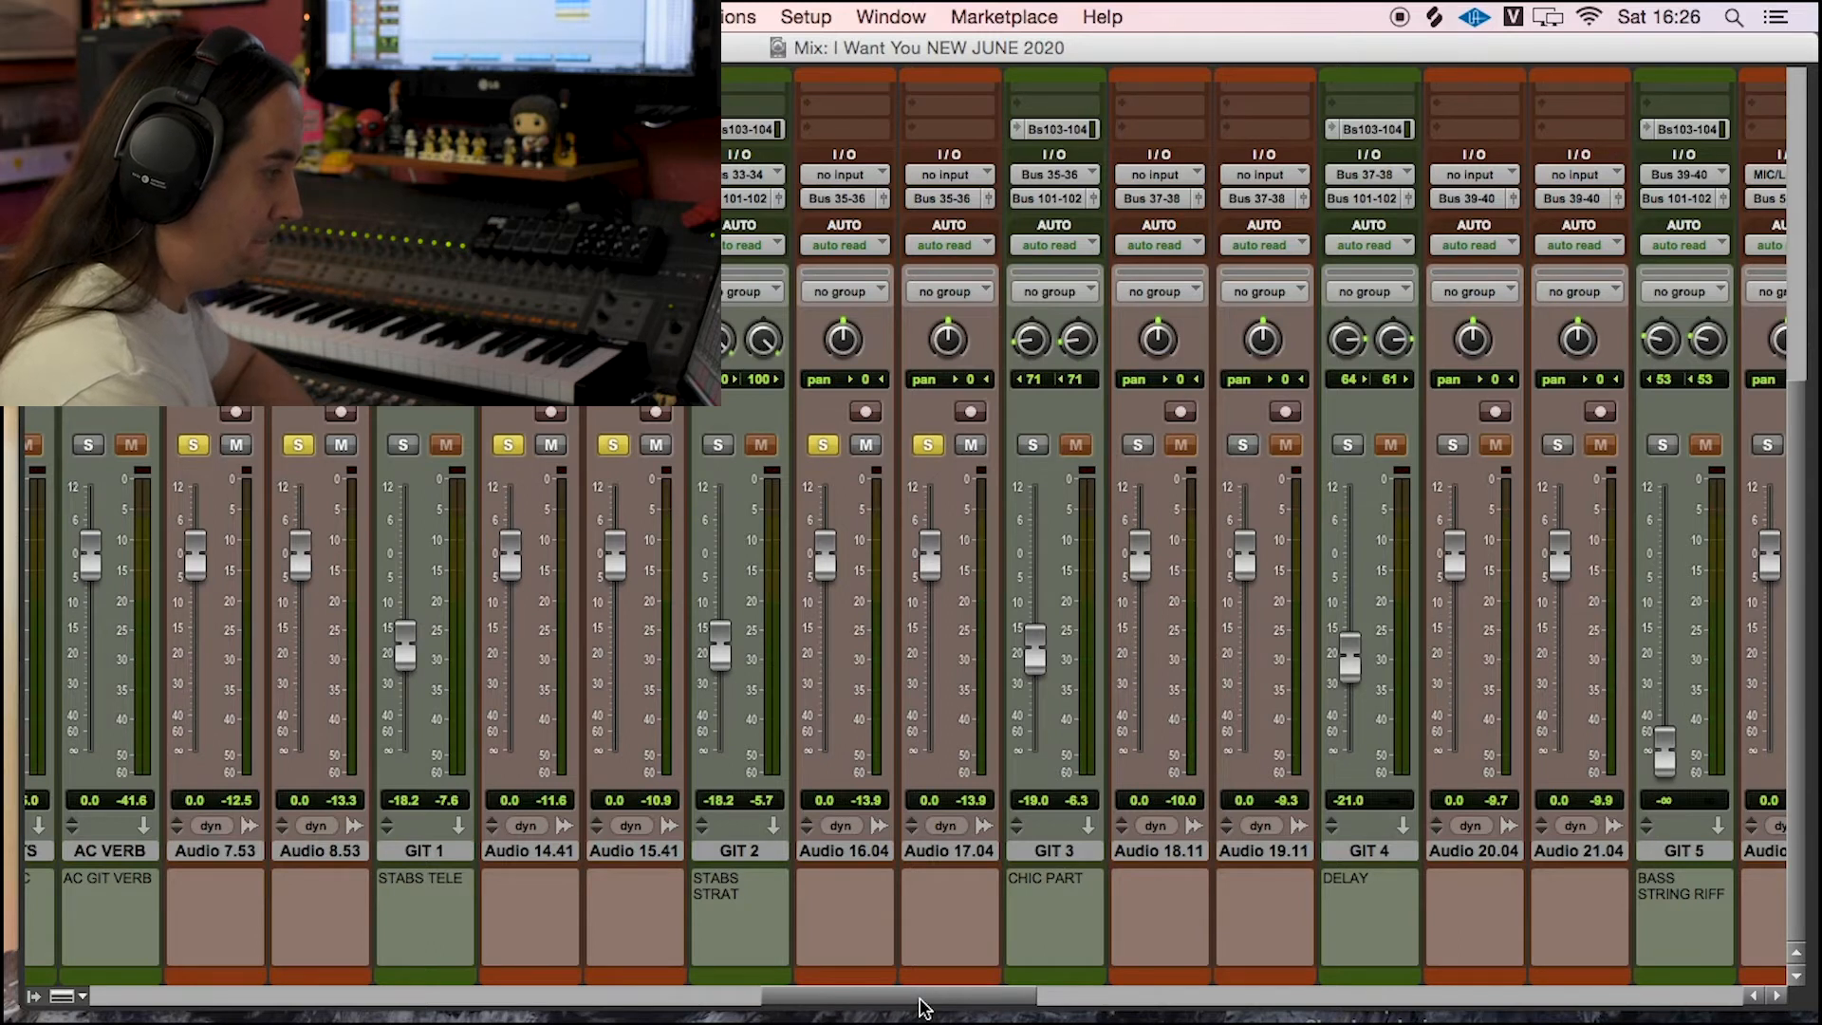
pyautogui.moveTo(920, 998); pyautogui.dragTo(941, 998)
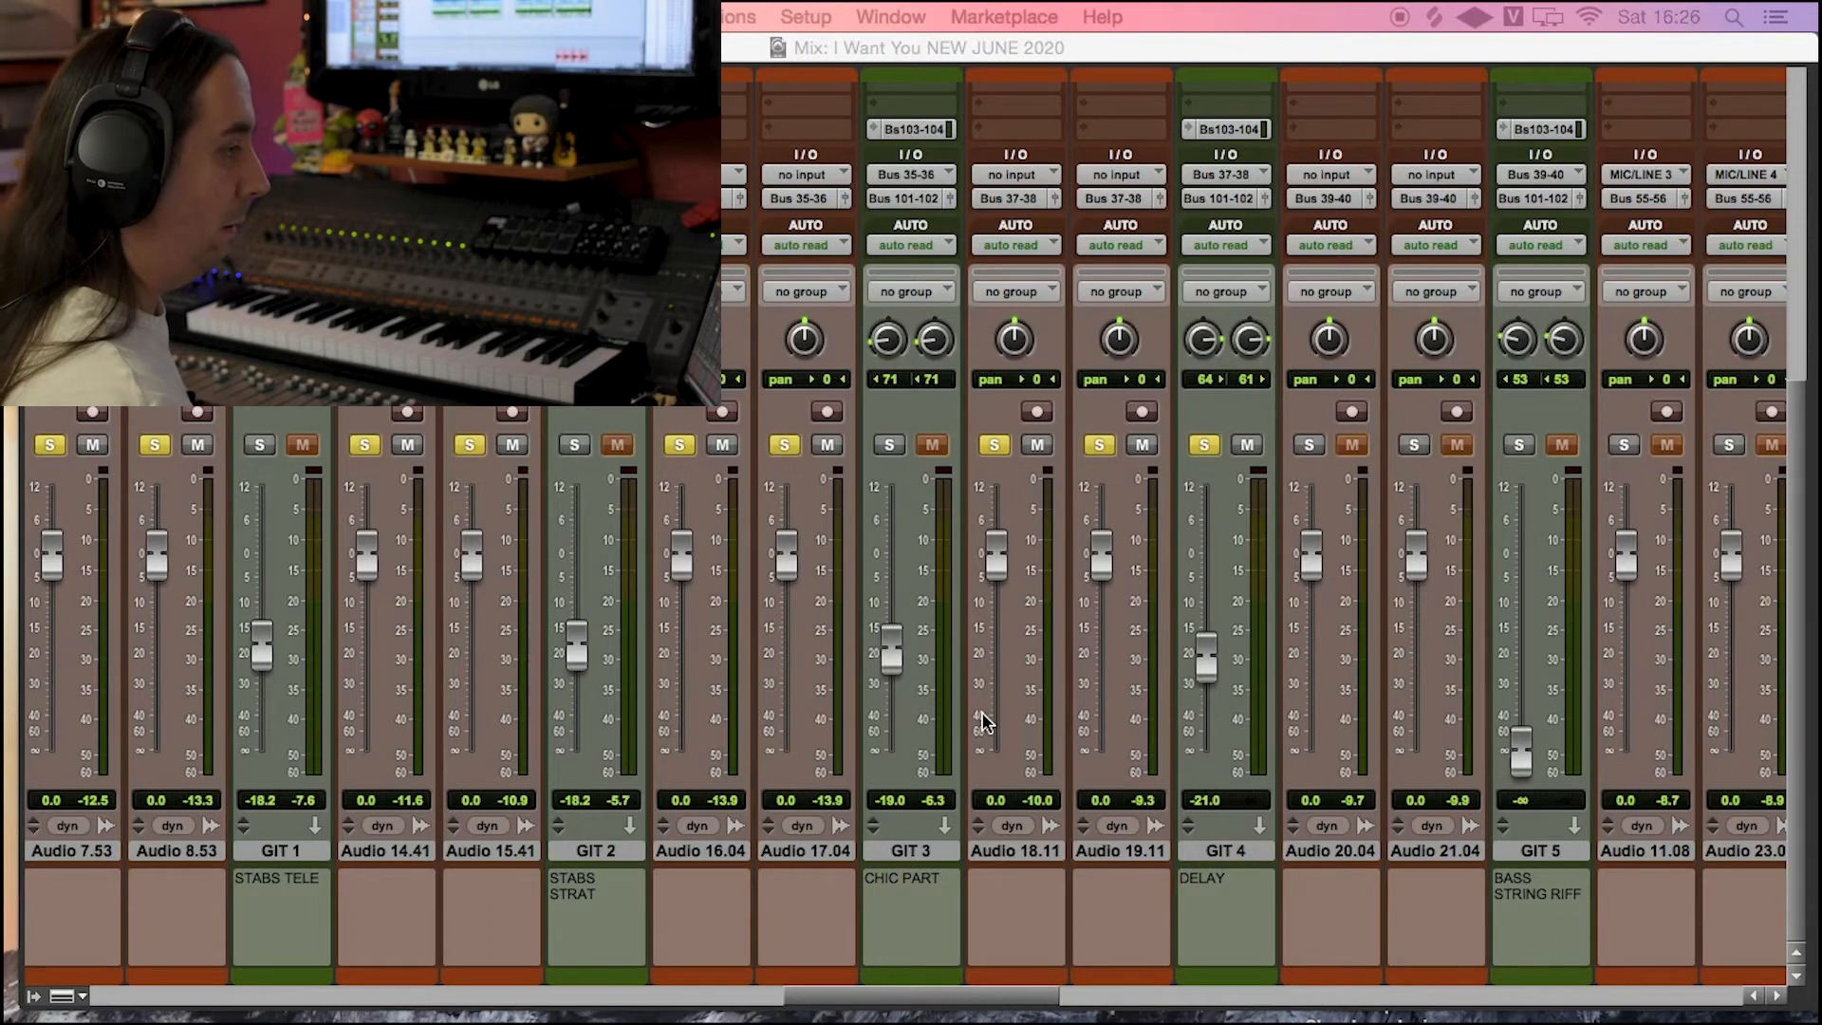
pyautogui.press('space')
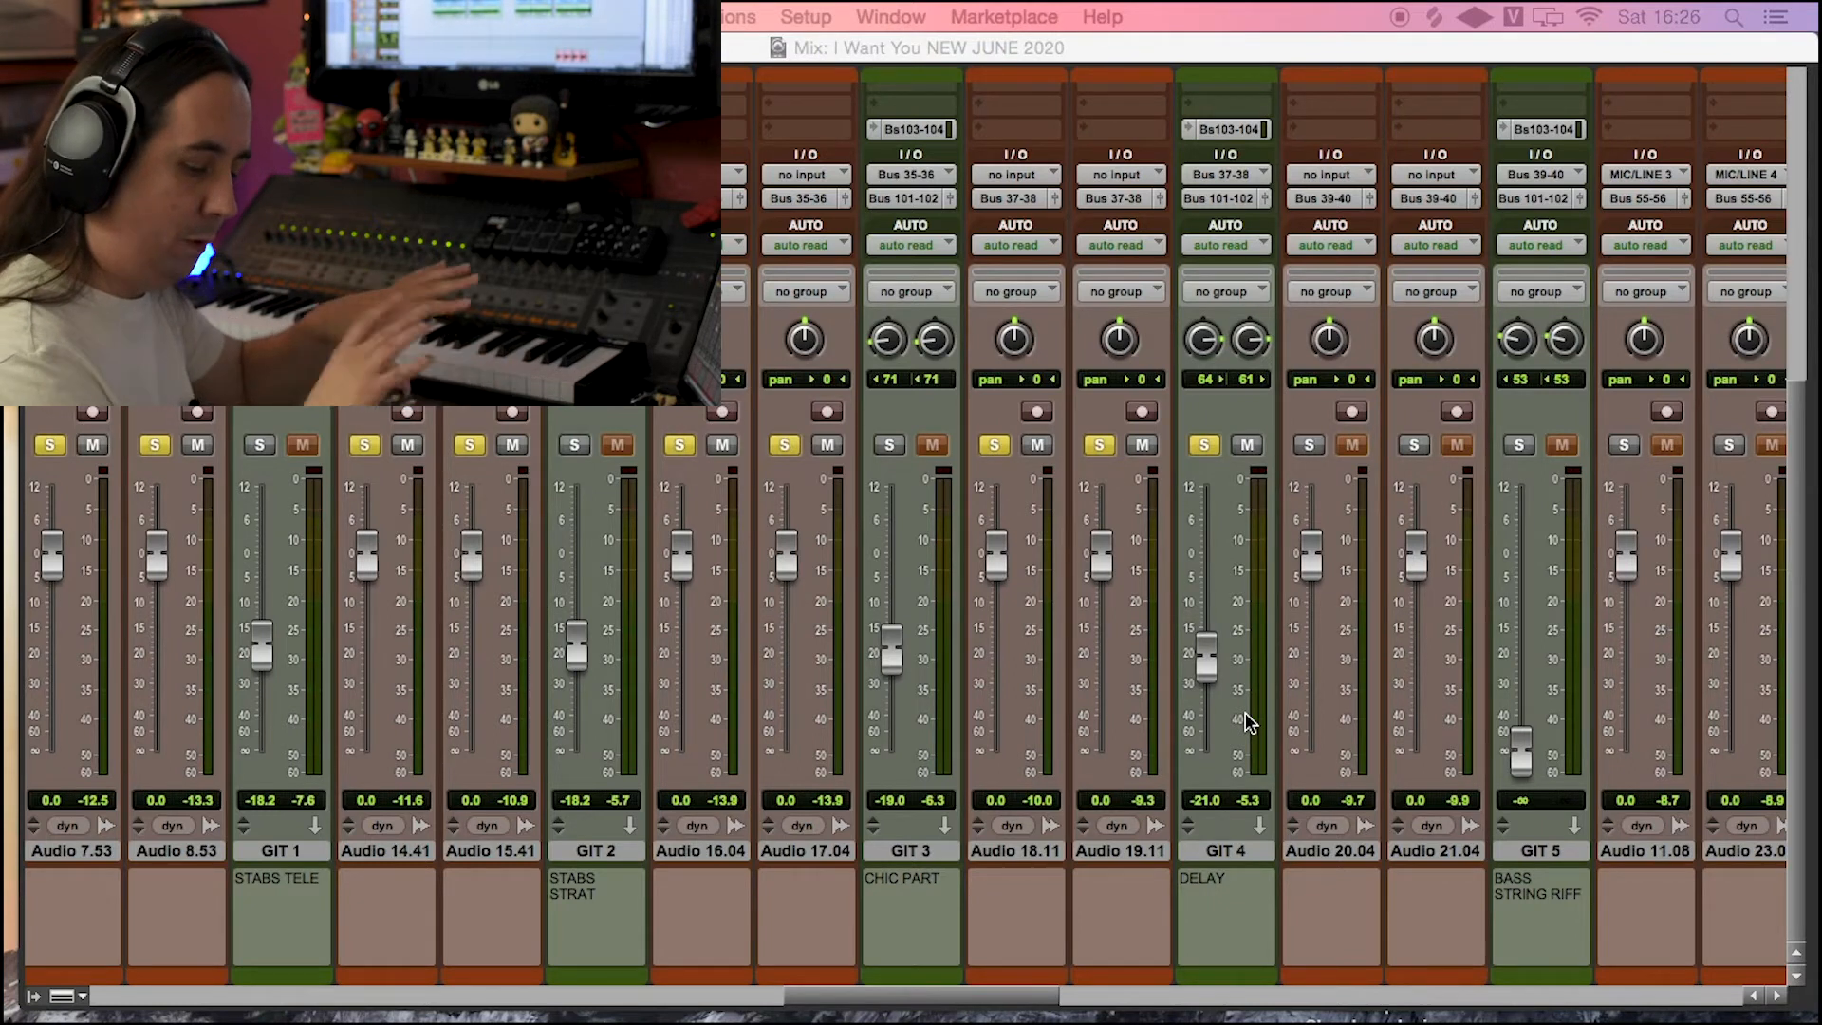
# Step: Solo the DRUMS, SMASH and D_VERB buses and play them together with the GIT 3 and GIT 4 guitars
pyautogui.moveTo(962, 996); pyautogui.dragTo(557, 995)
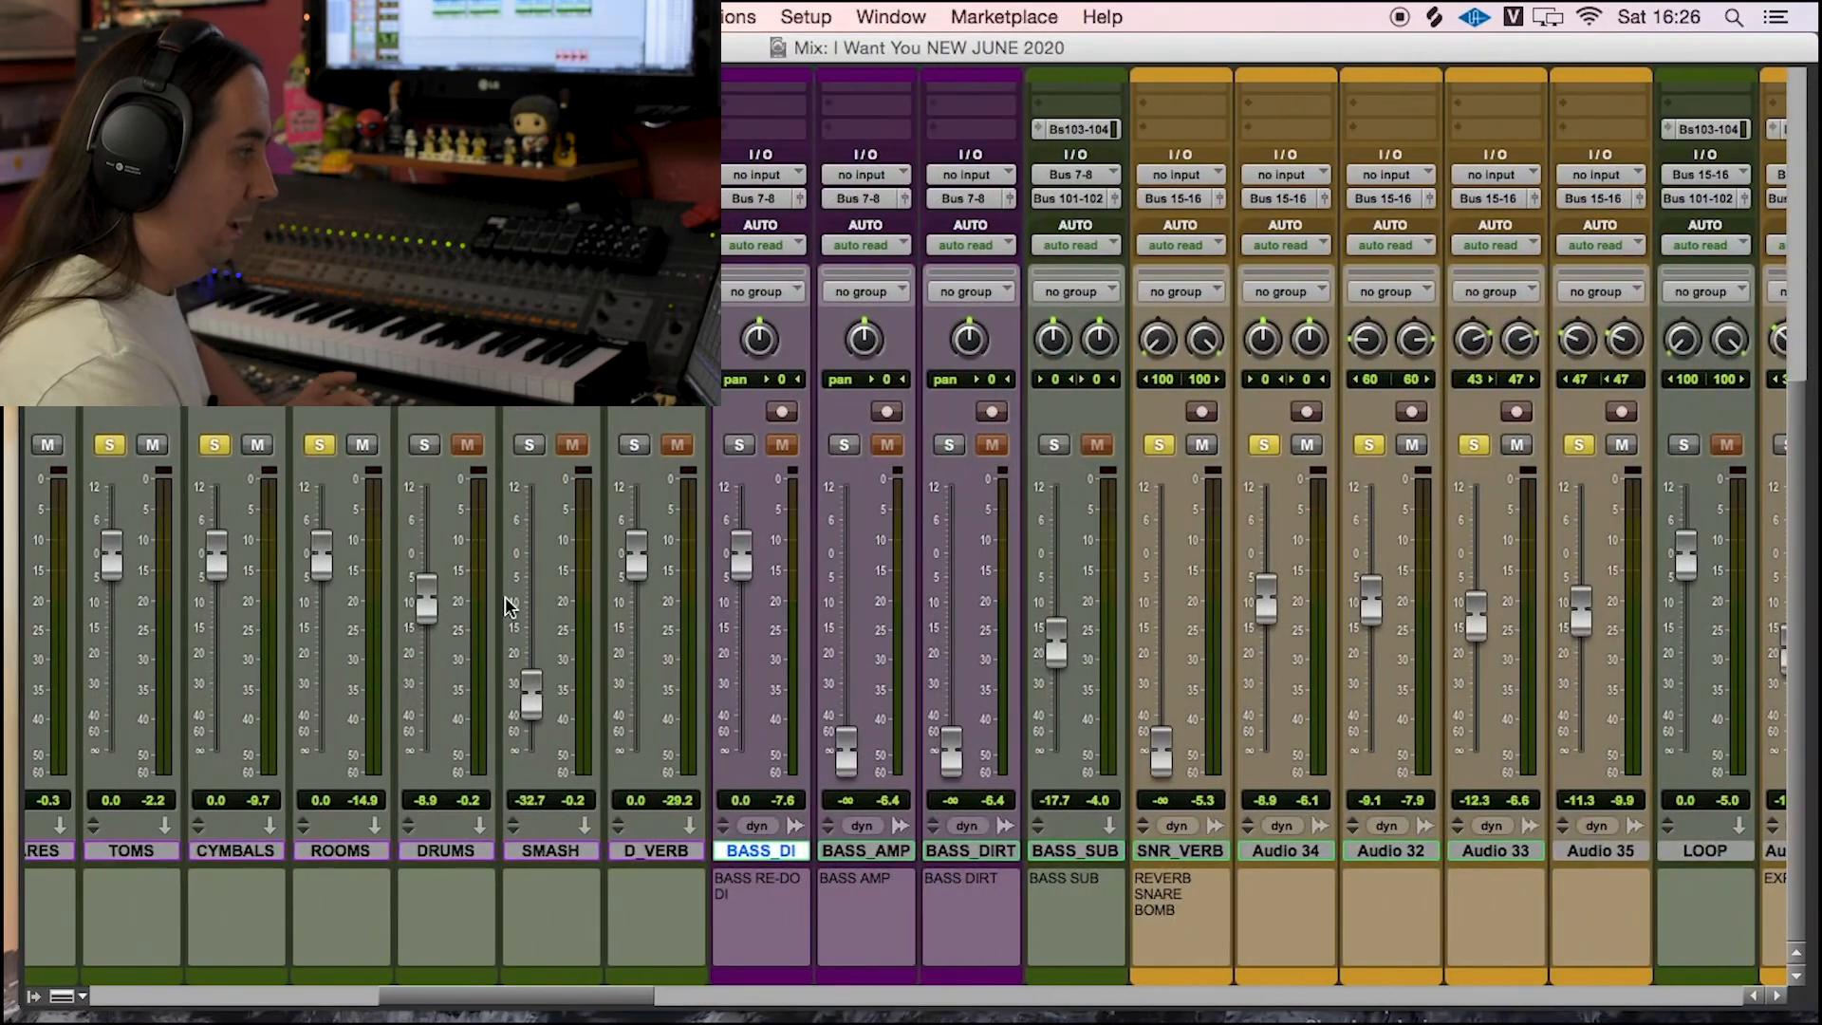
pyautogui.click(628, 446)
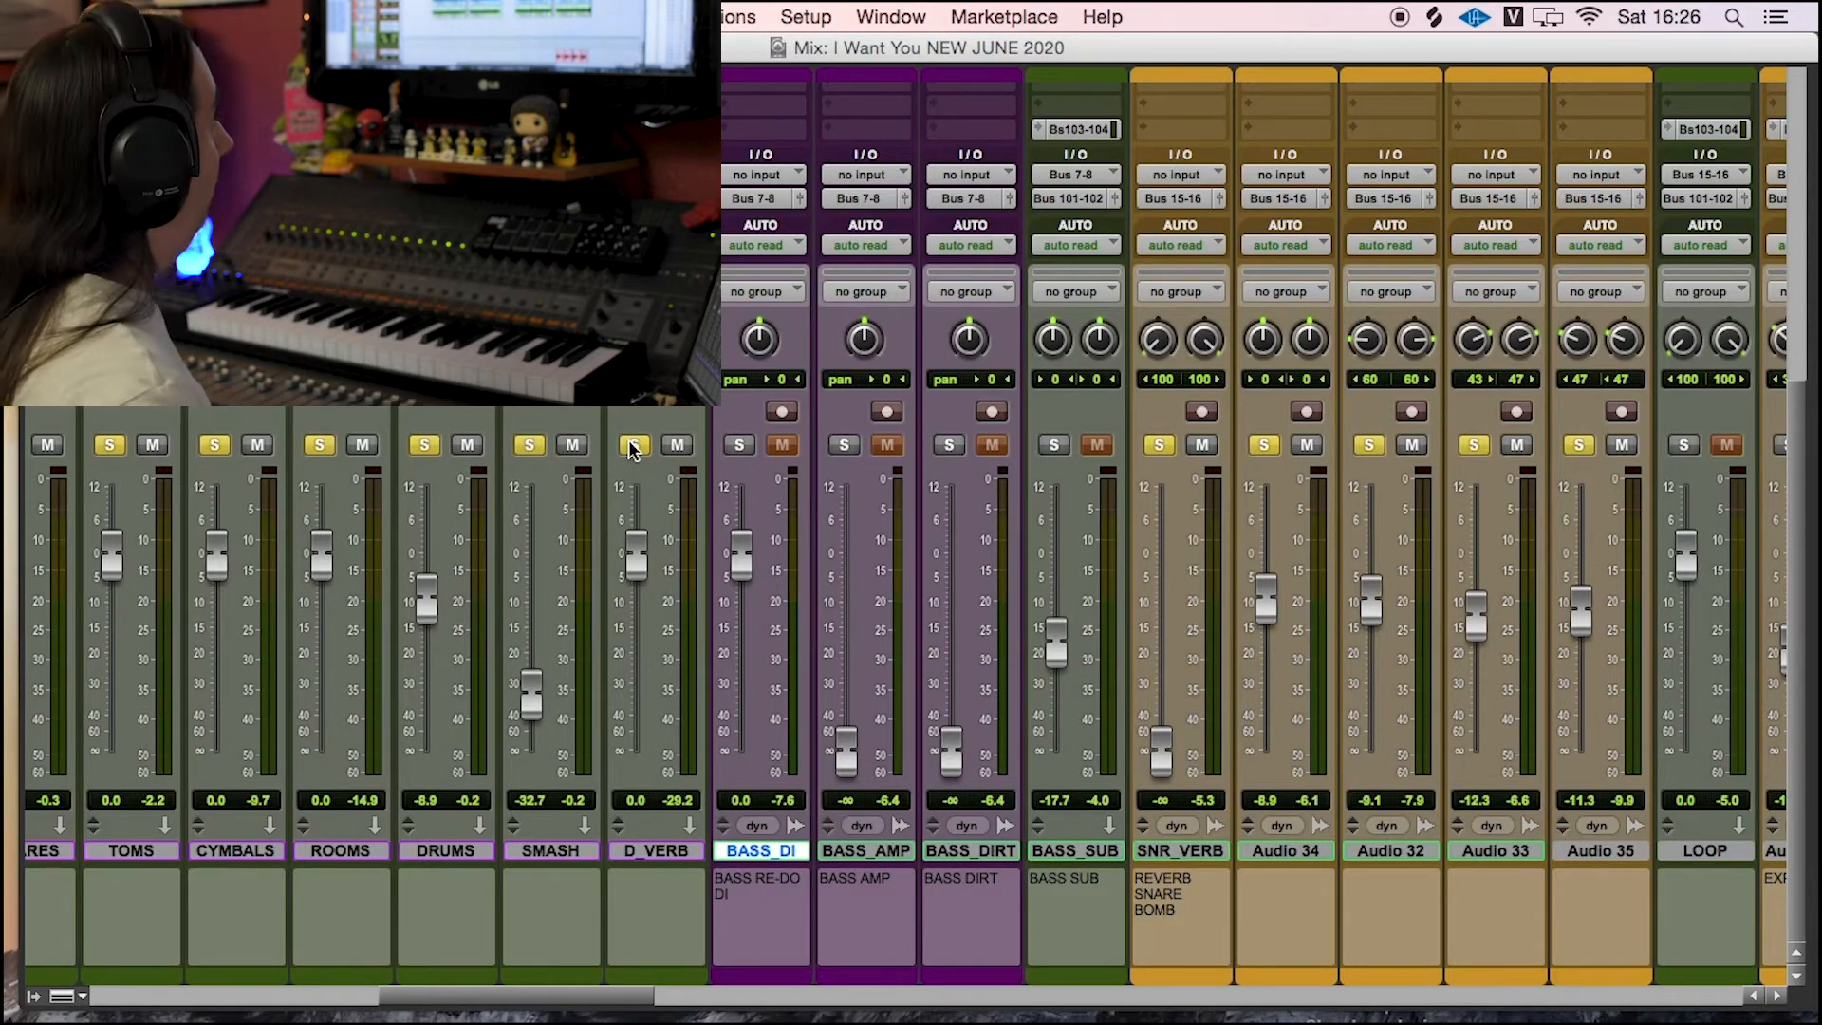
pyautogui.press('super+equal')
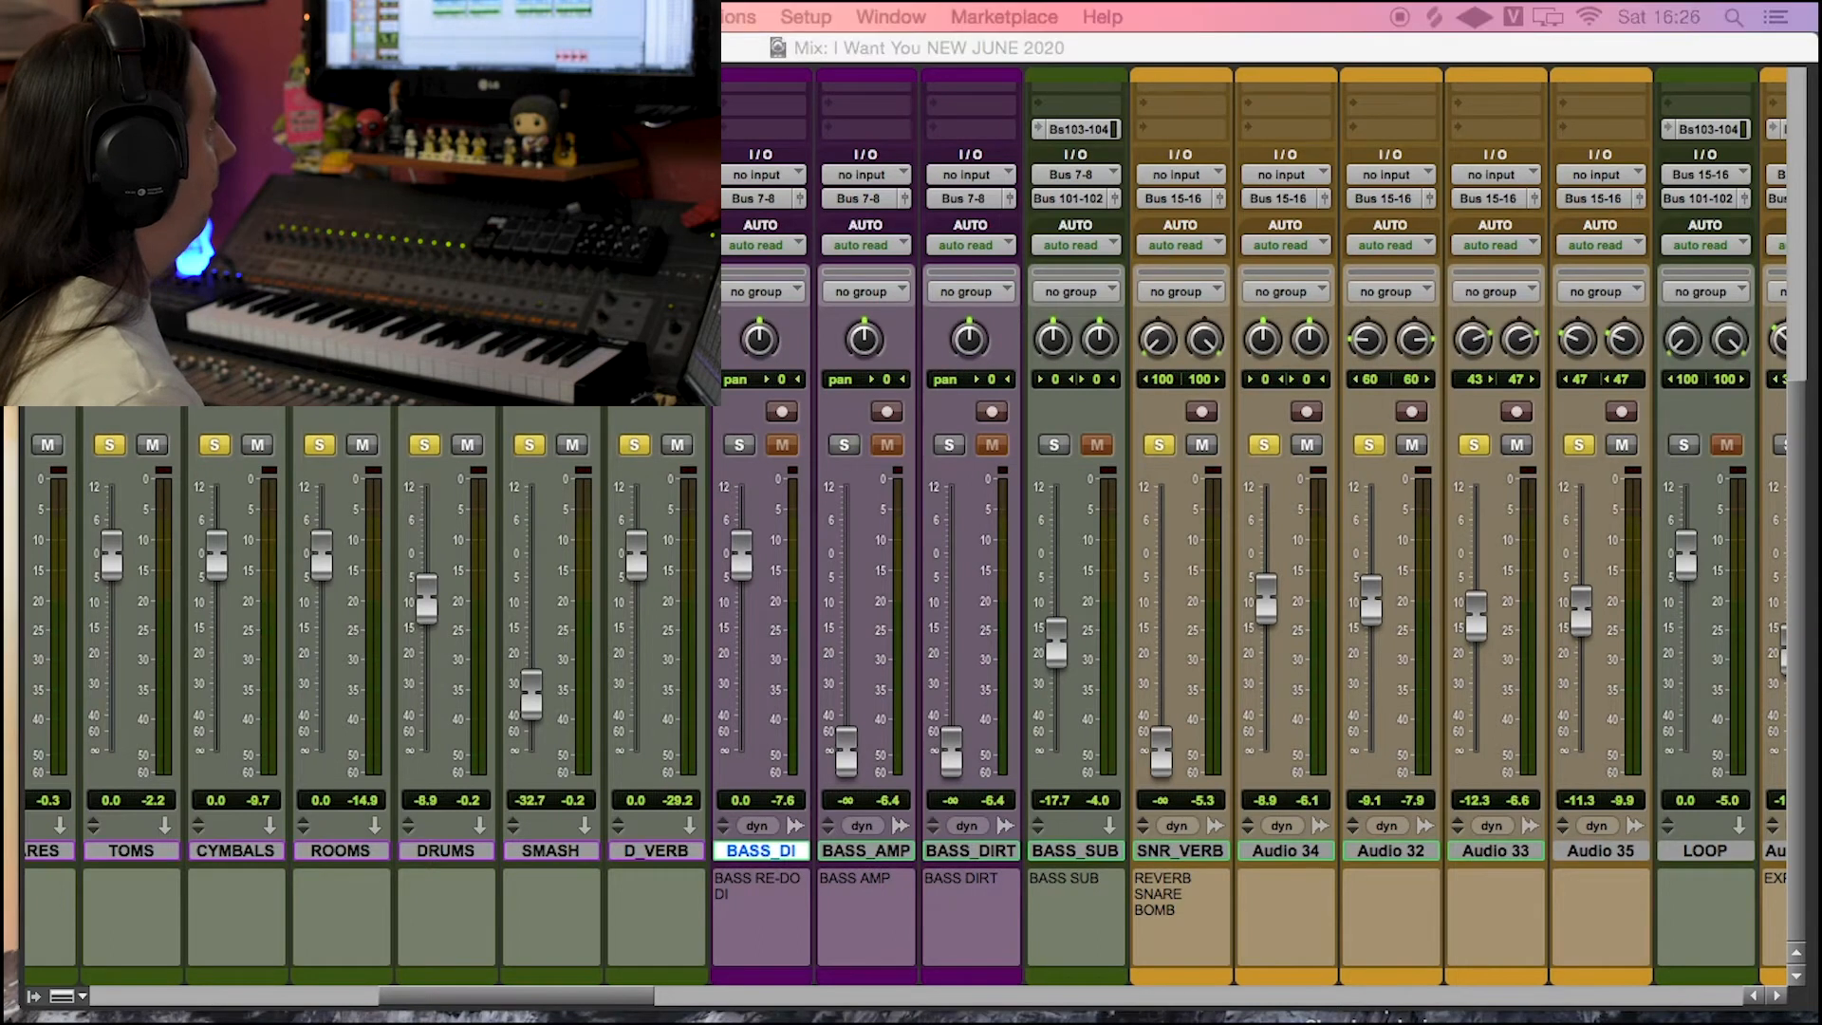
pyautogui.press('space')
pyautogui.moveTo(541, 997); pyautogui.dragTo(1008, 1006)
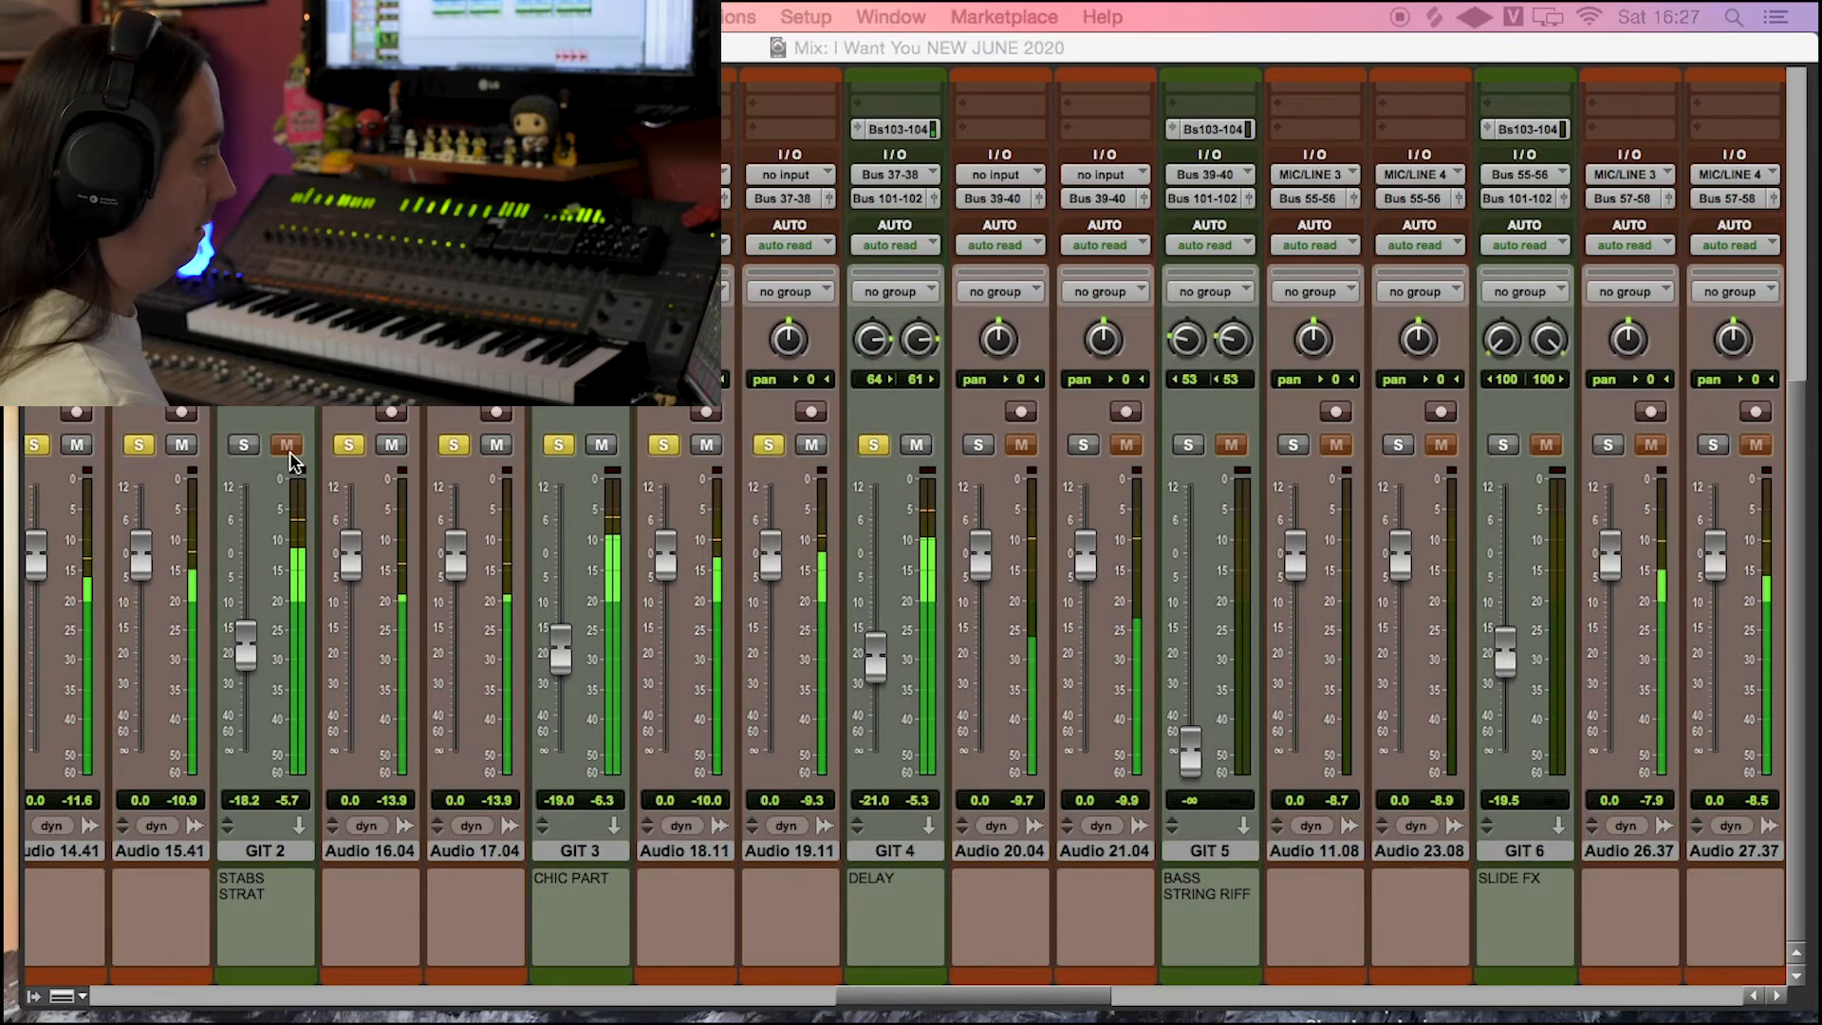
# Step: Take the GIT 3 and GIT 4 guitar buses and the DRUMS, SMASH and D_VERB buses out of solo
pyautogui.click(559, 444)
pyautogui.click(873, 444)
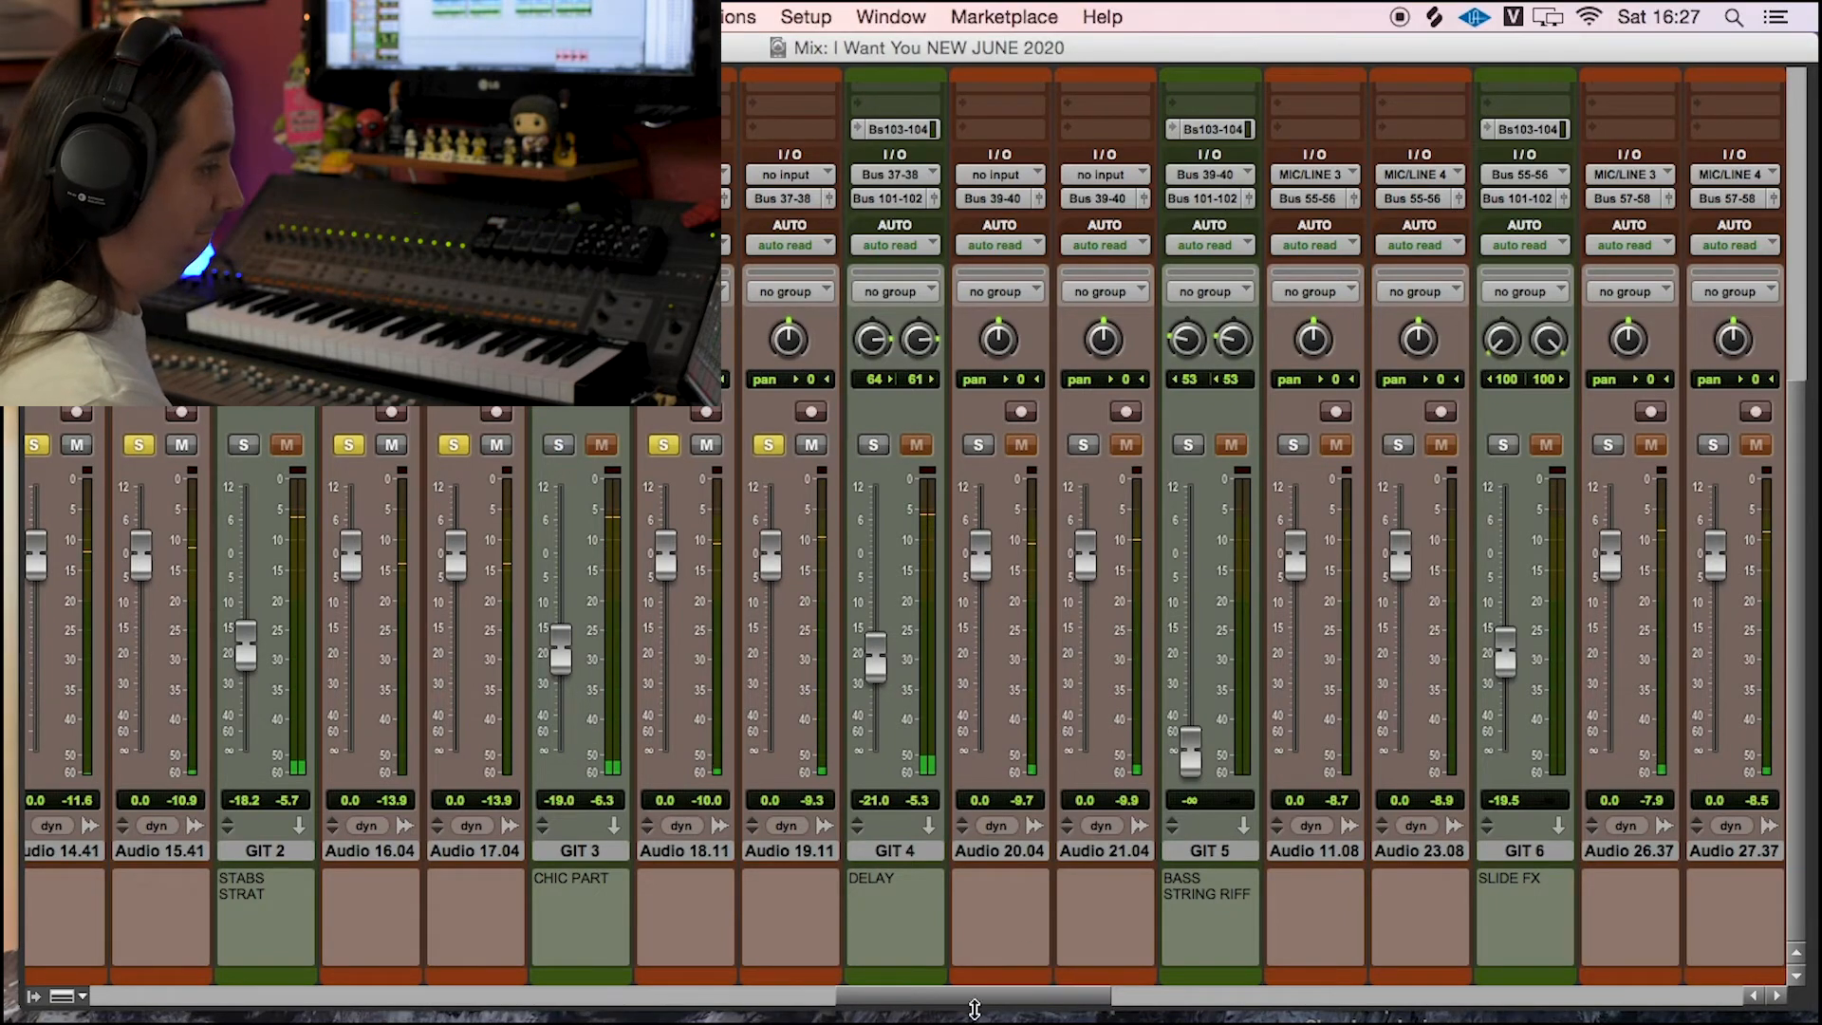
pyautogui.moveTo(969, 1004); pyautogui.dragTo(536, 1005)
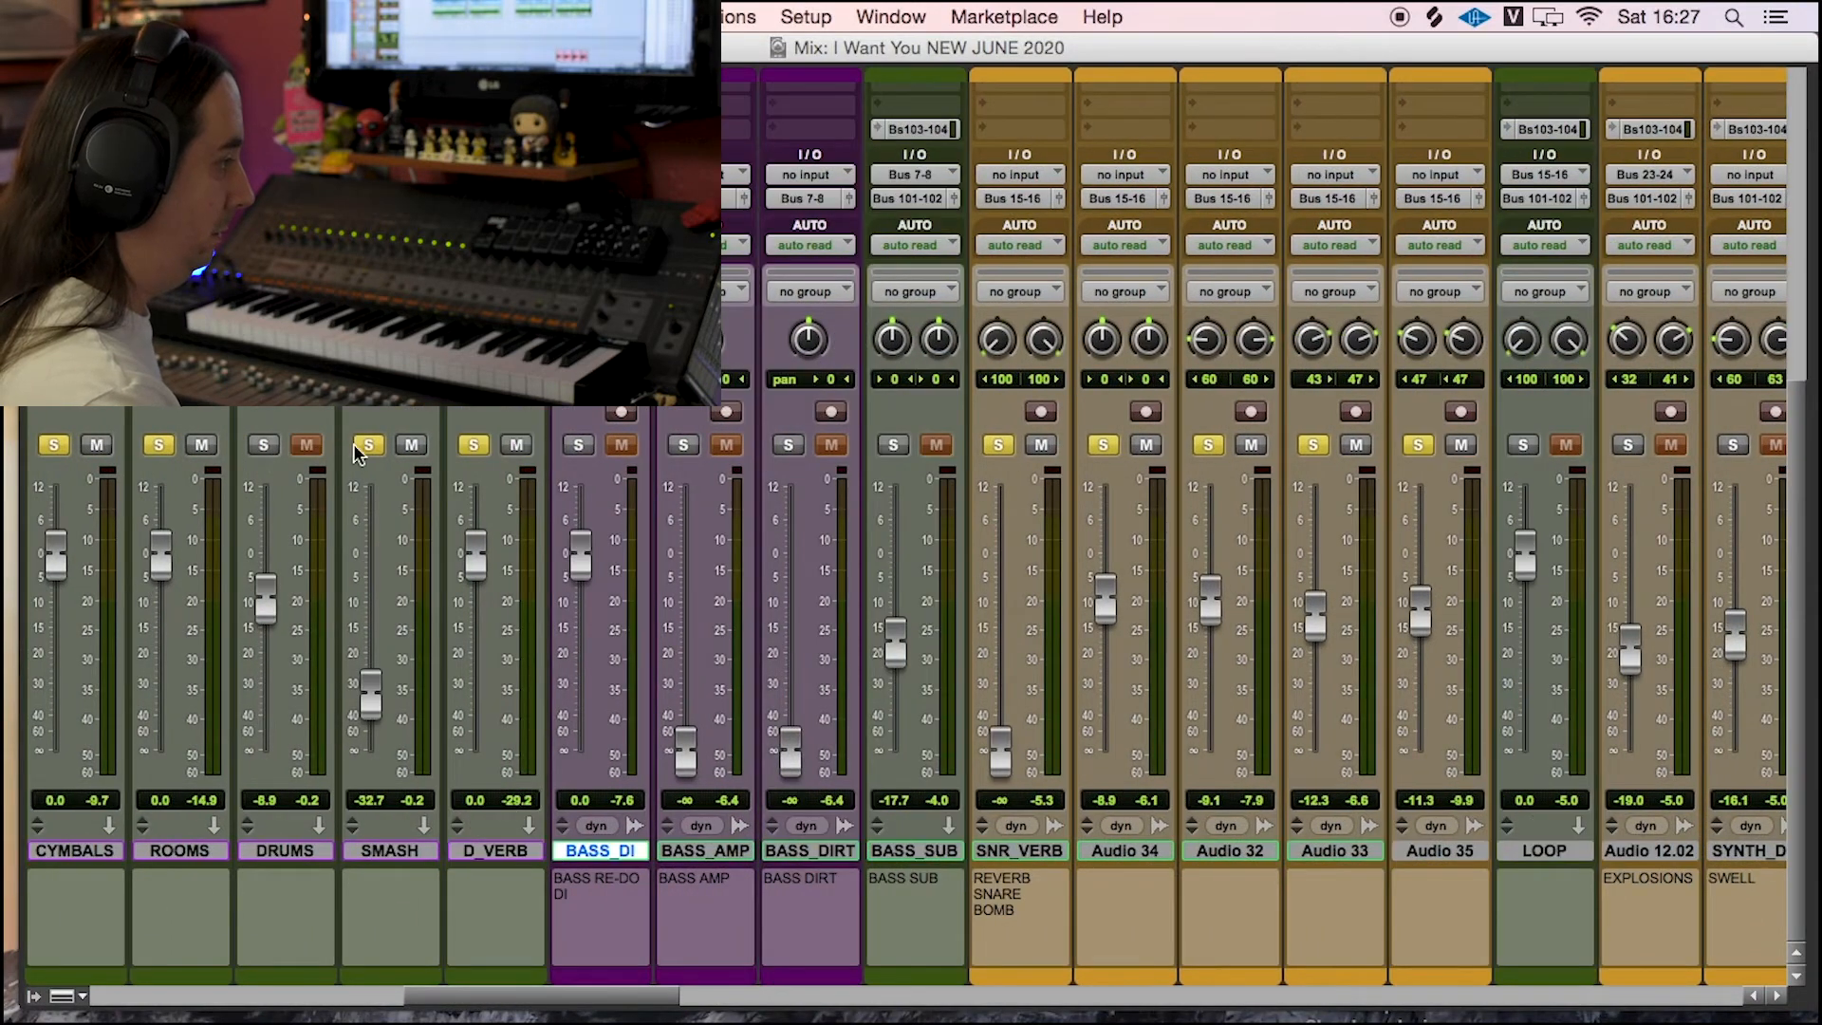
# Step: Solo Audio 20.04, Audio 21.04 and GIT 5, raise the GIT 5 fader to about -12.6 dB and play the bass string riff
pyautogui.moveTo(520, 1007); pyautogui.dragTo(1064, 1008)
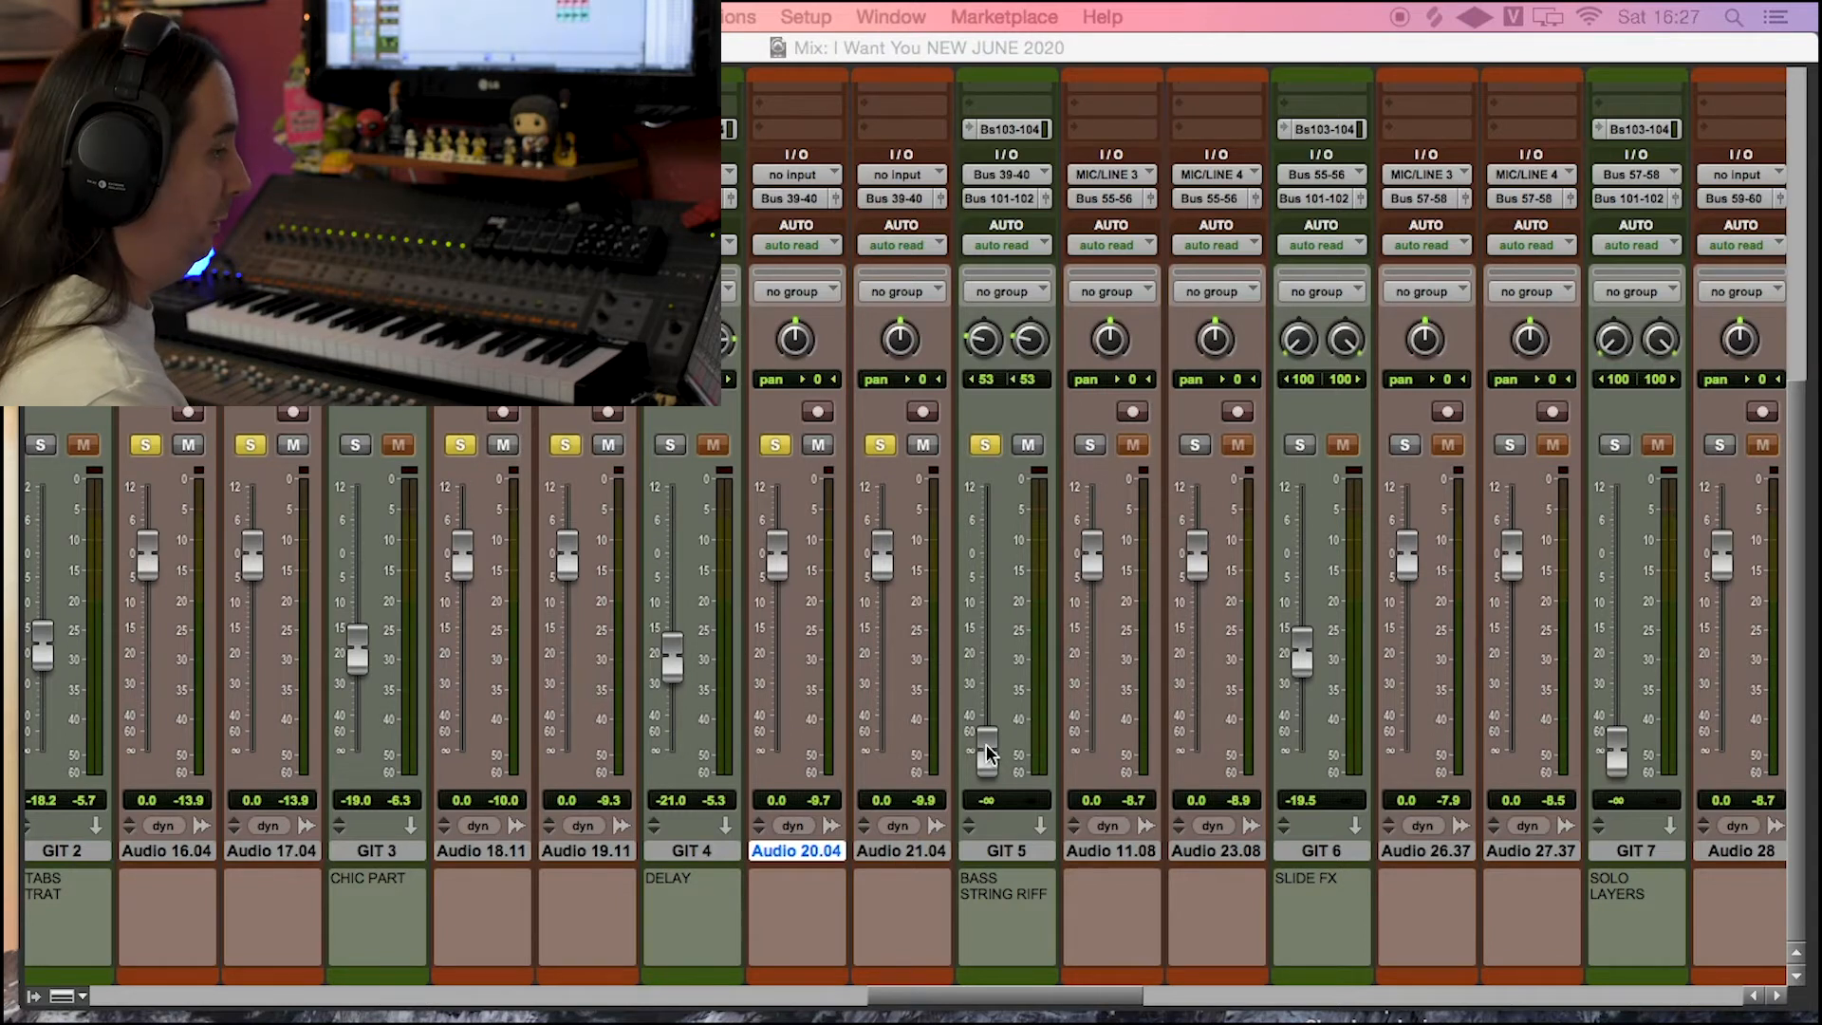
pyautogui.moveTo(987, 752); pyautogui.dragTo(991, 621)
pyautogui.press('space')
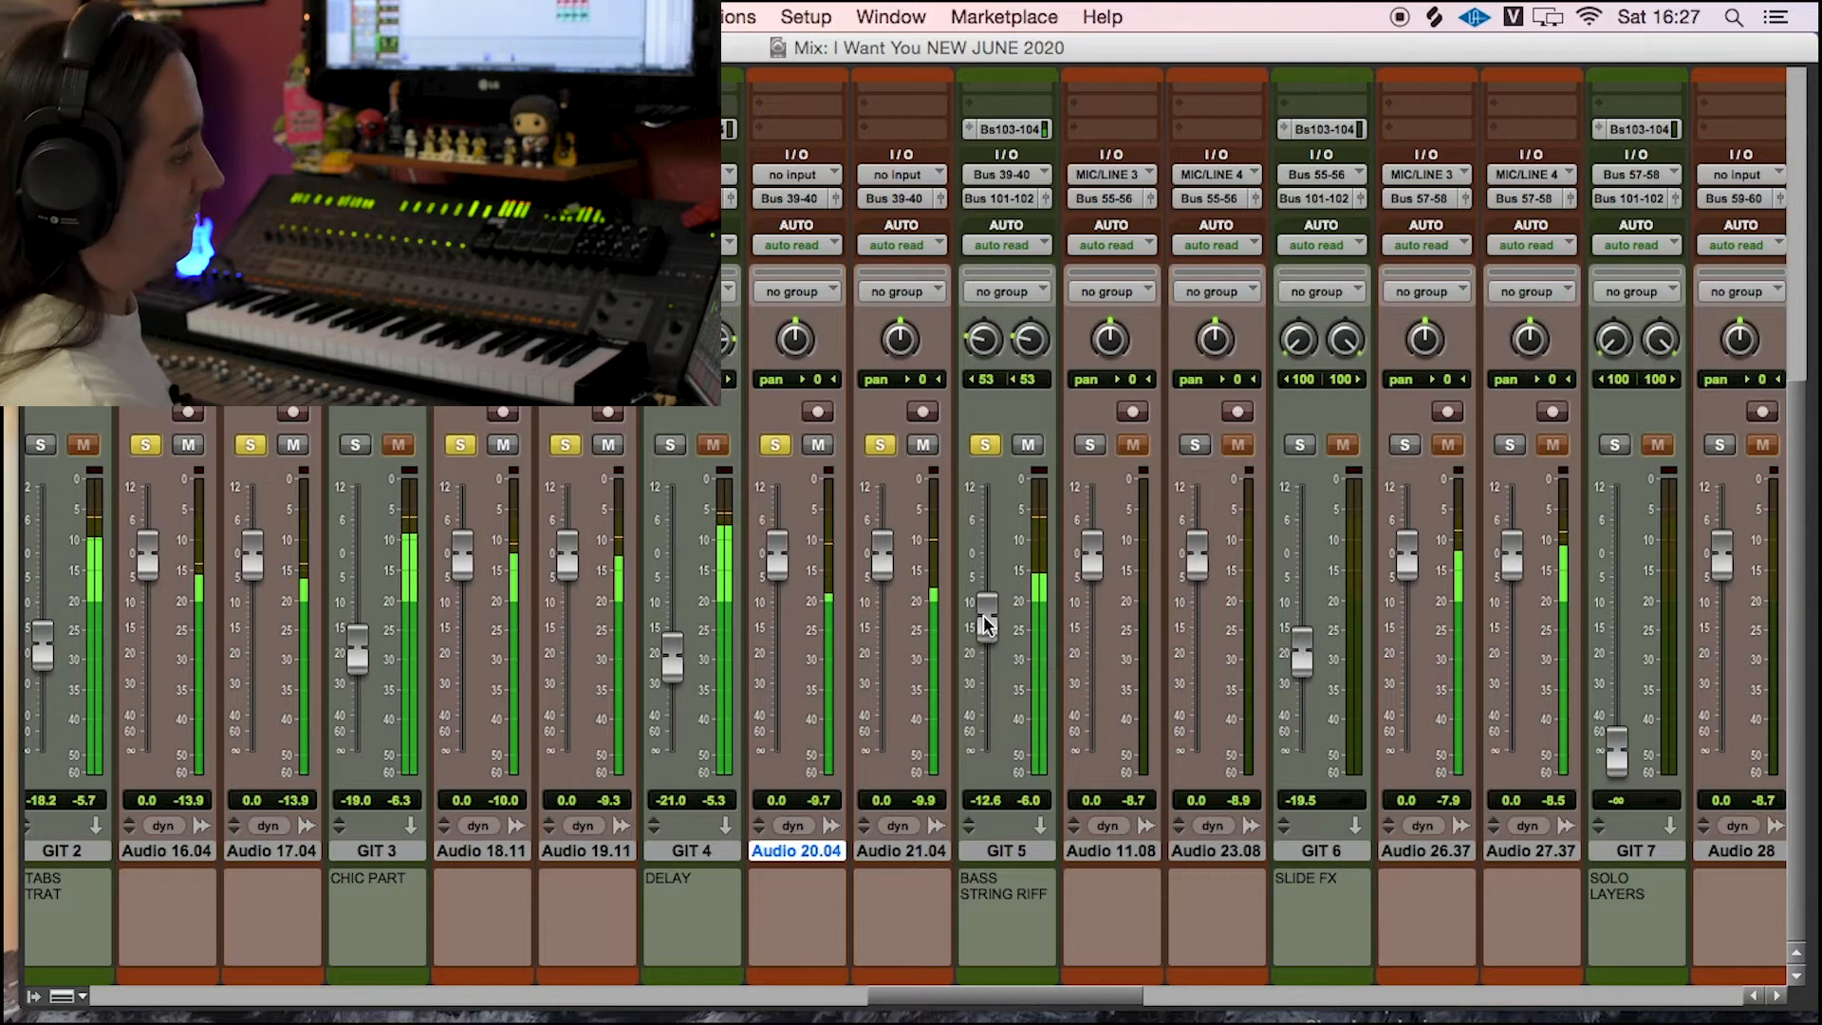
# Step: Pull the GIT 5 fader all the way down and take GIT 5, Audio 21.04 and Audio 20.04 out of solo
pyautogui.moveTo(985, 621); pyautogui.dragTo(998, 822)
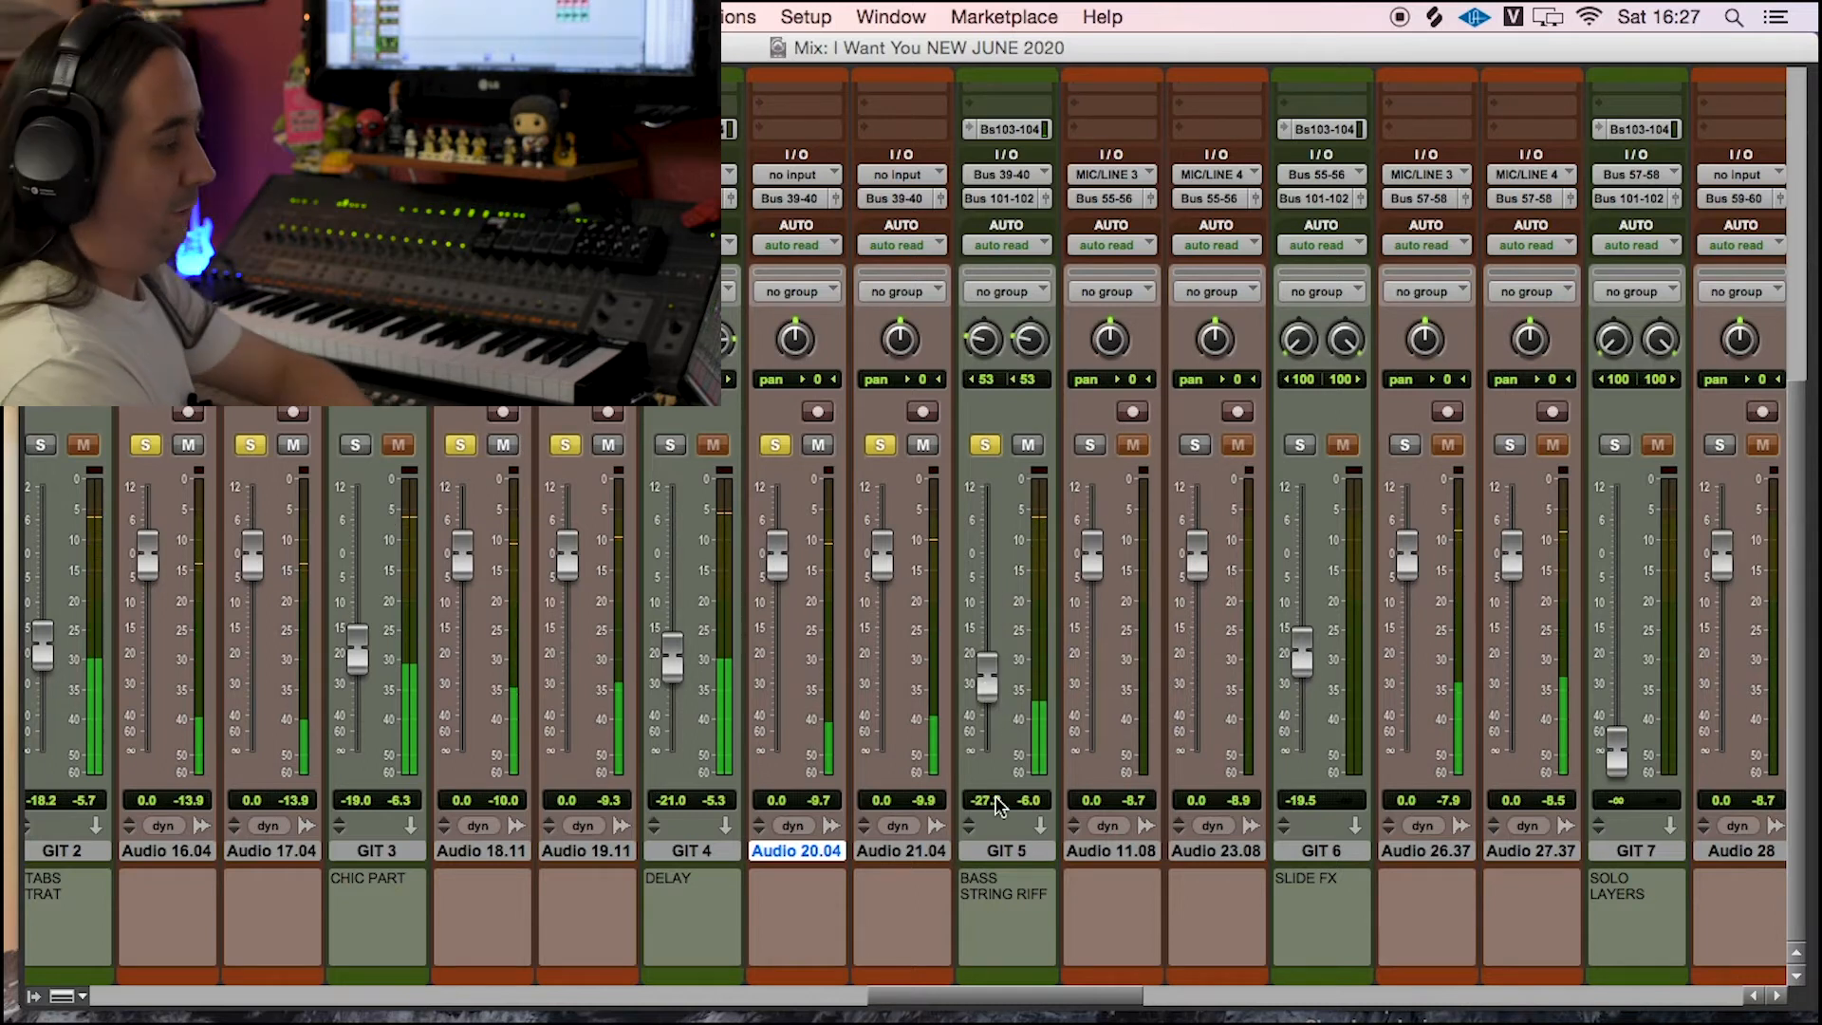
pyautogui.click(985, 444)
pyautogui.click(879, 444)
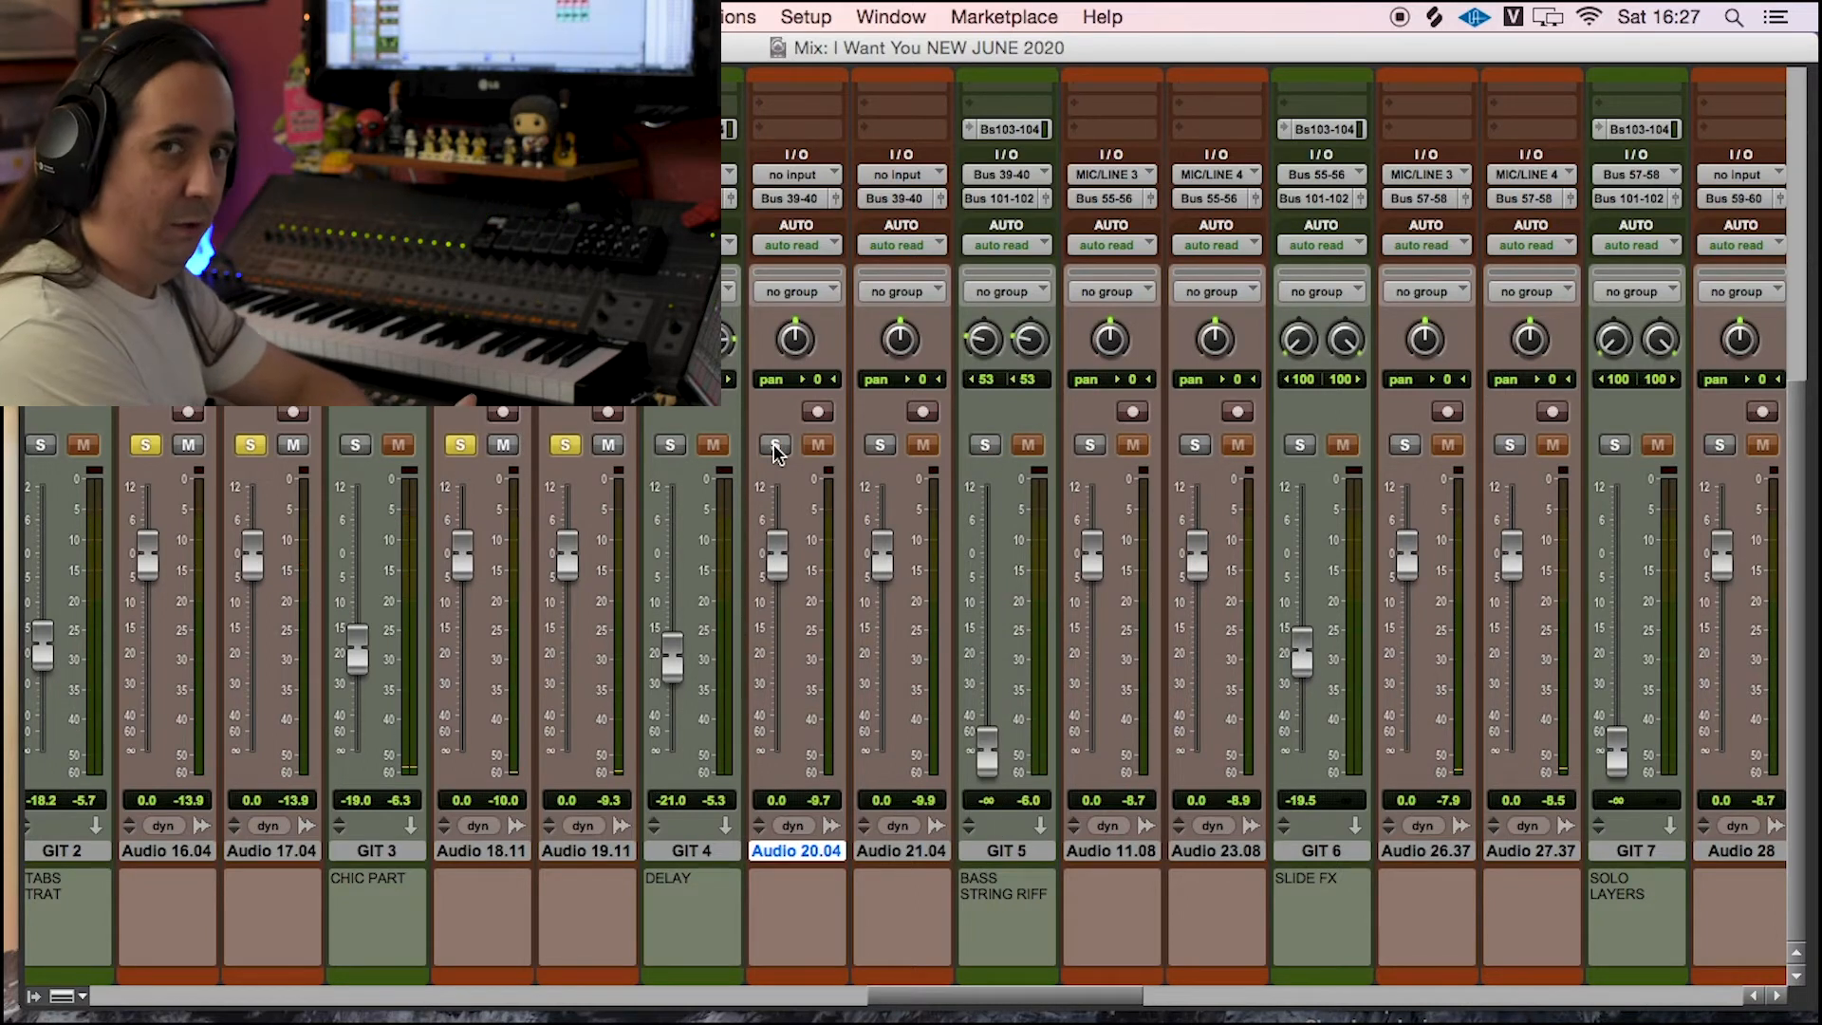
# Step: Solo Audio 11.08, Audio 23.08 and the GIT 6 bus, play the slide effects guitar, and set the GIT 6 fader to -19.5 dB
pyautogui.moveTo(999, 999); pyautogui.dragTo(1013, 1004)
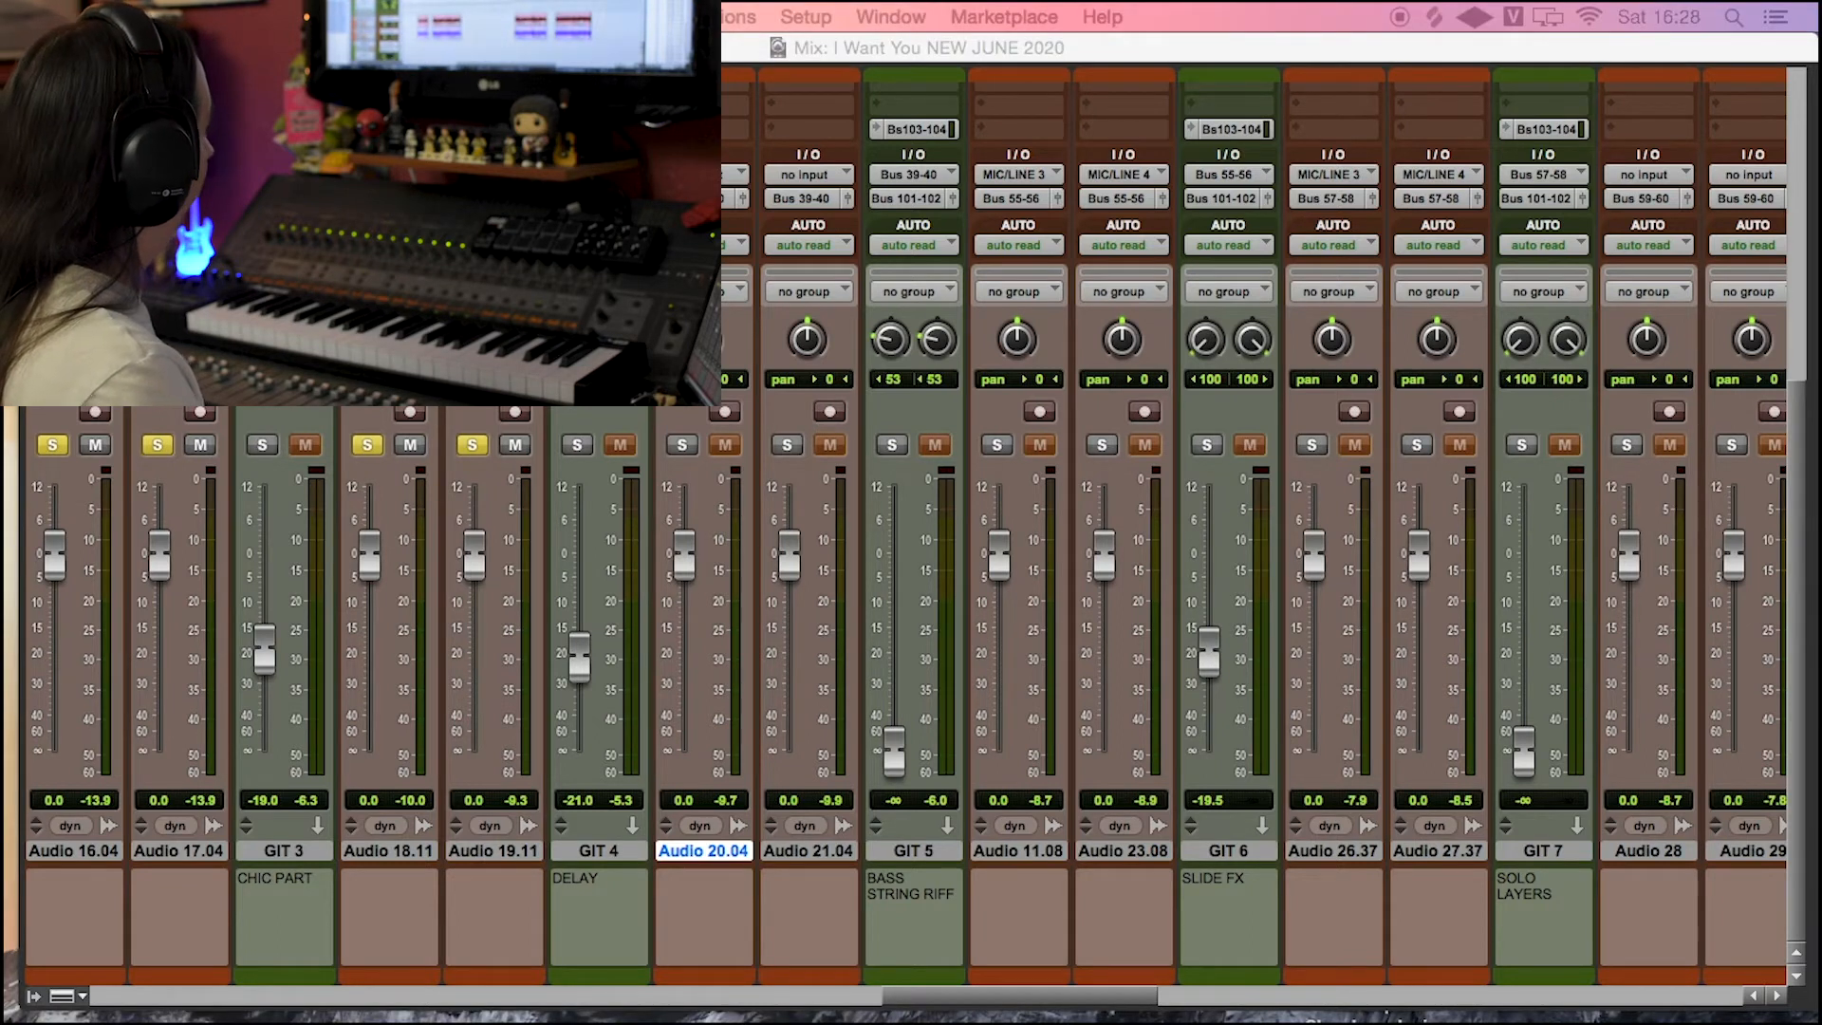
pyautogui.click(1018, 851)
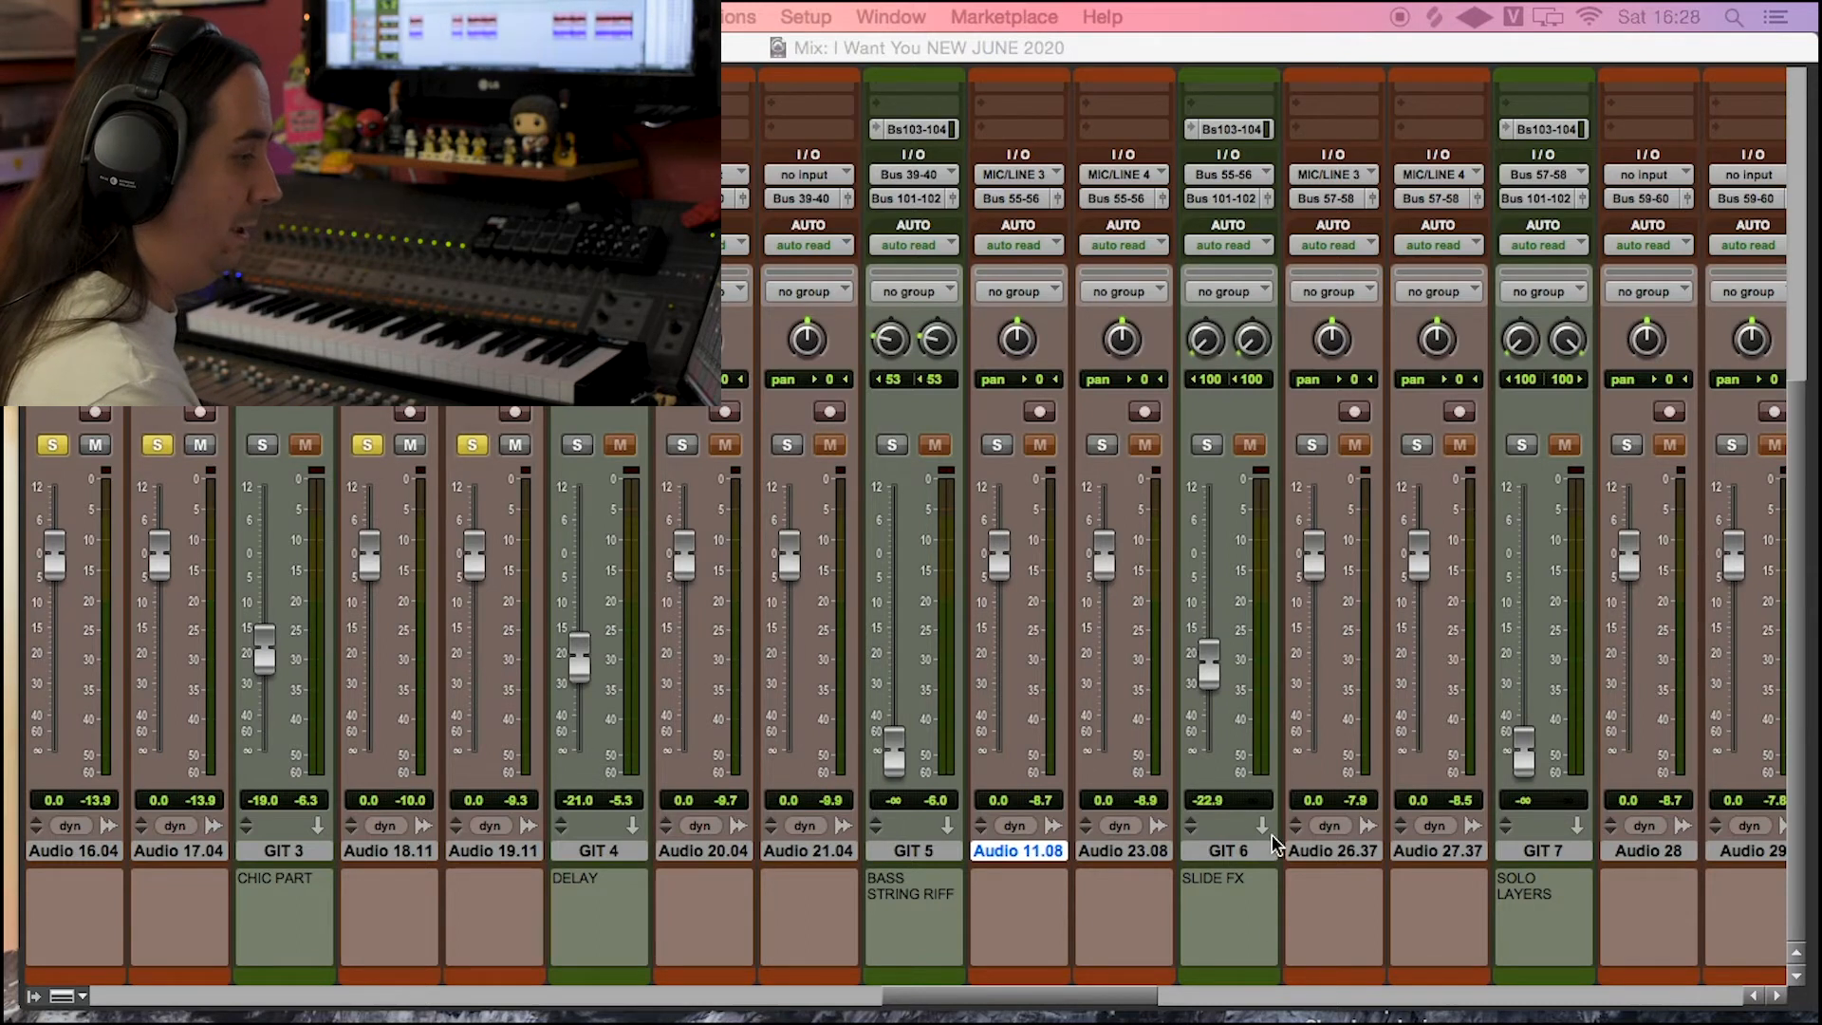
pyautogui.click(997, 444)
pyautogui.click(1102, 444)
pyautogui.click(1206, 444)
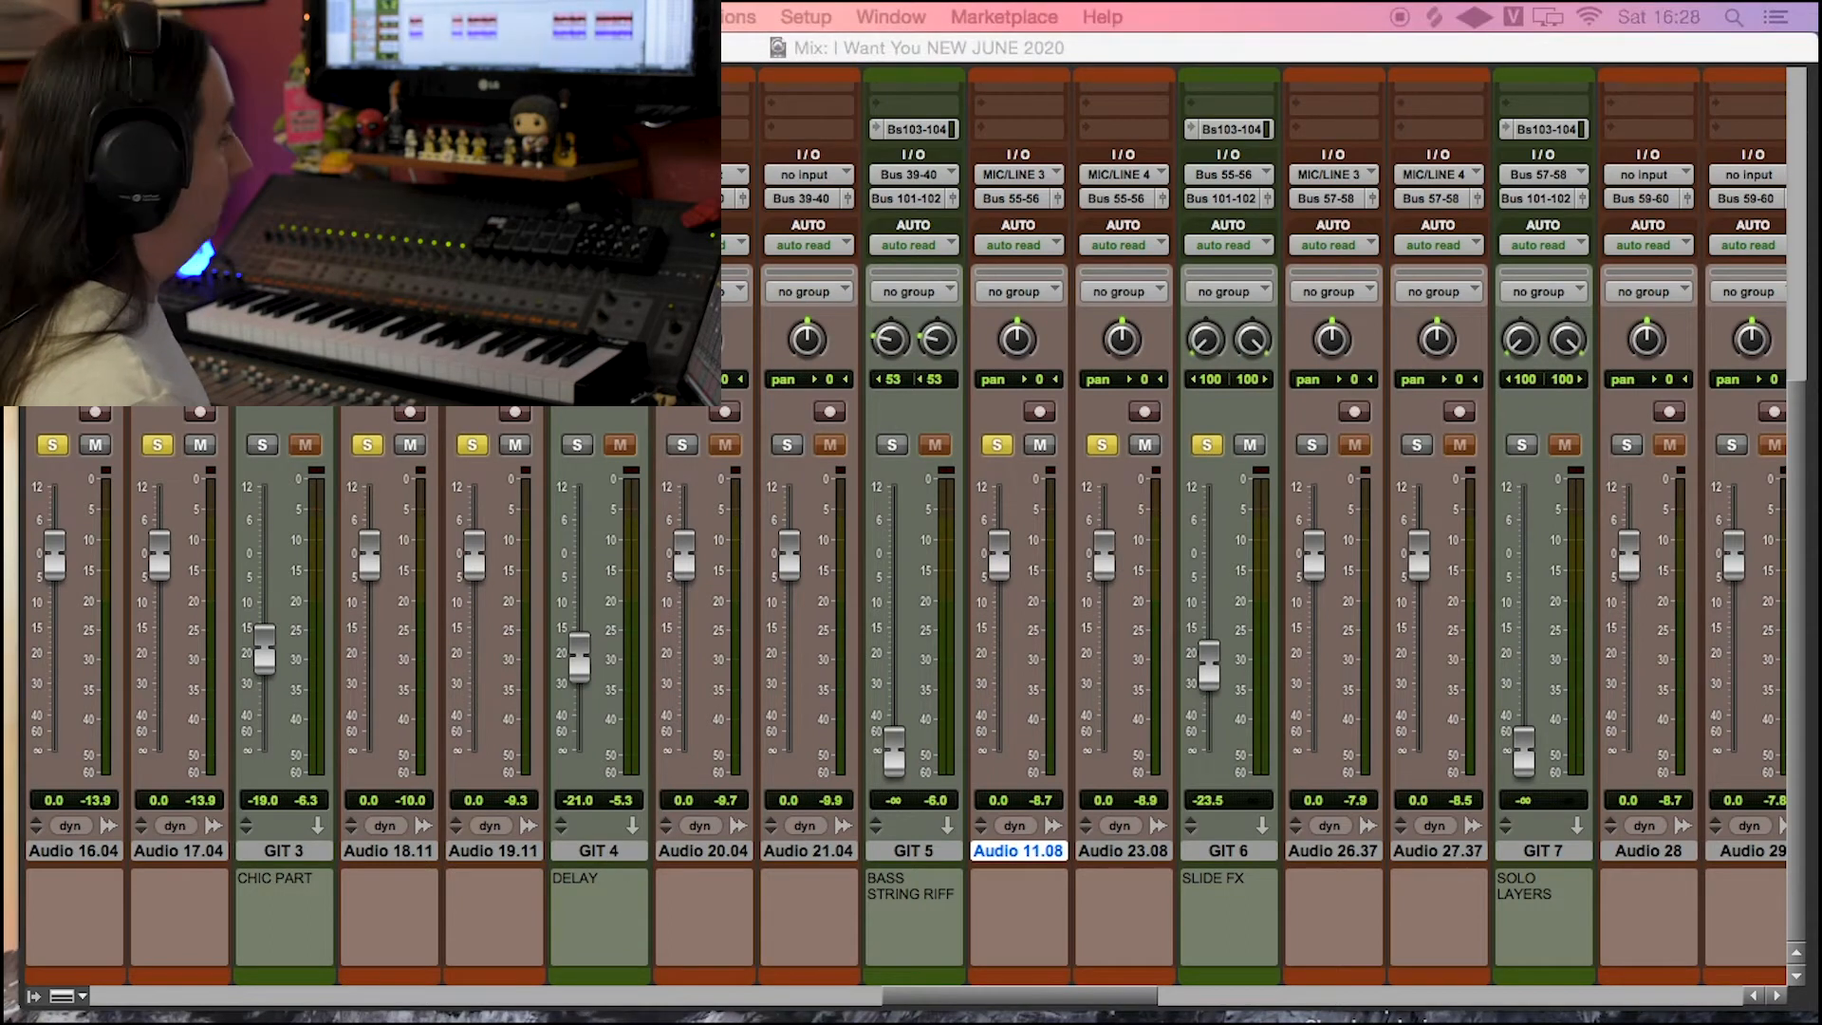
pyautogui.press('space')
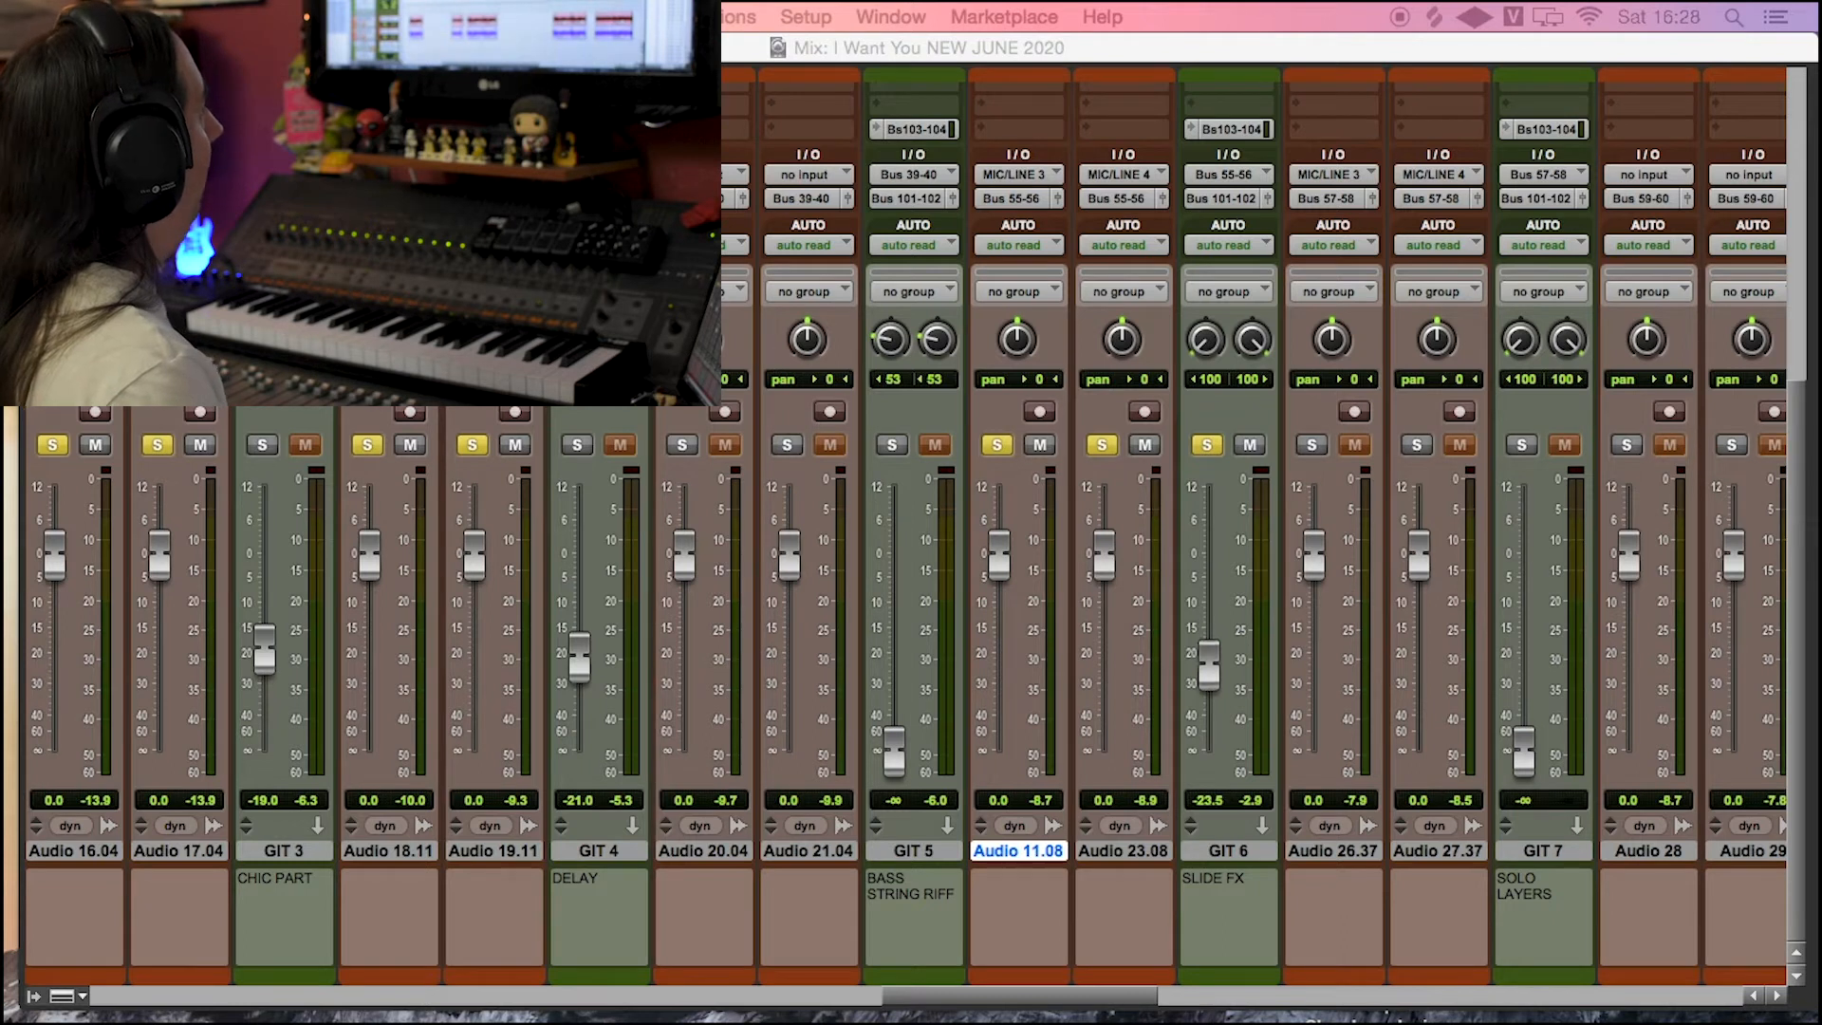
pyautogui.moveTo(1209, 666); pyautogui.dragTo(1209, 652)
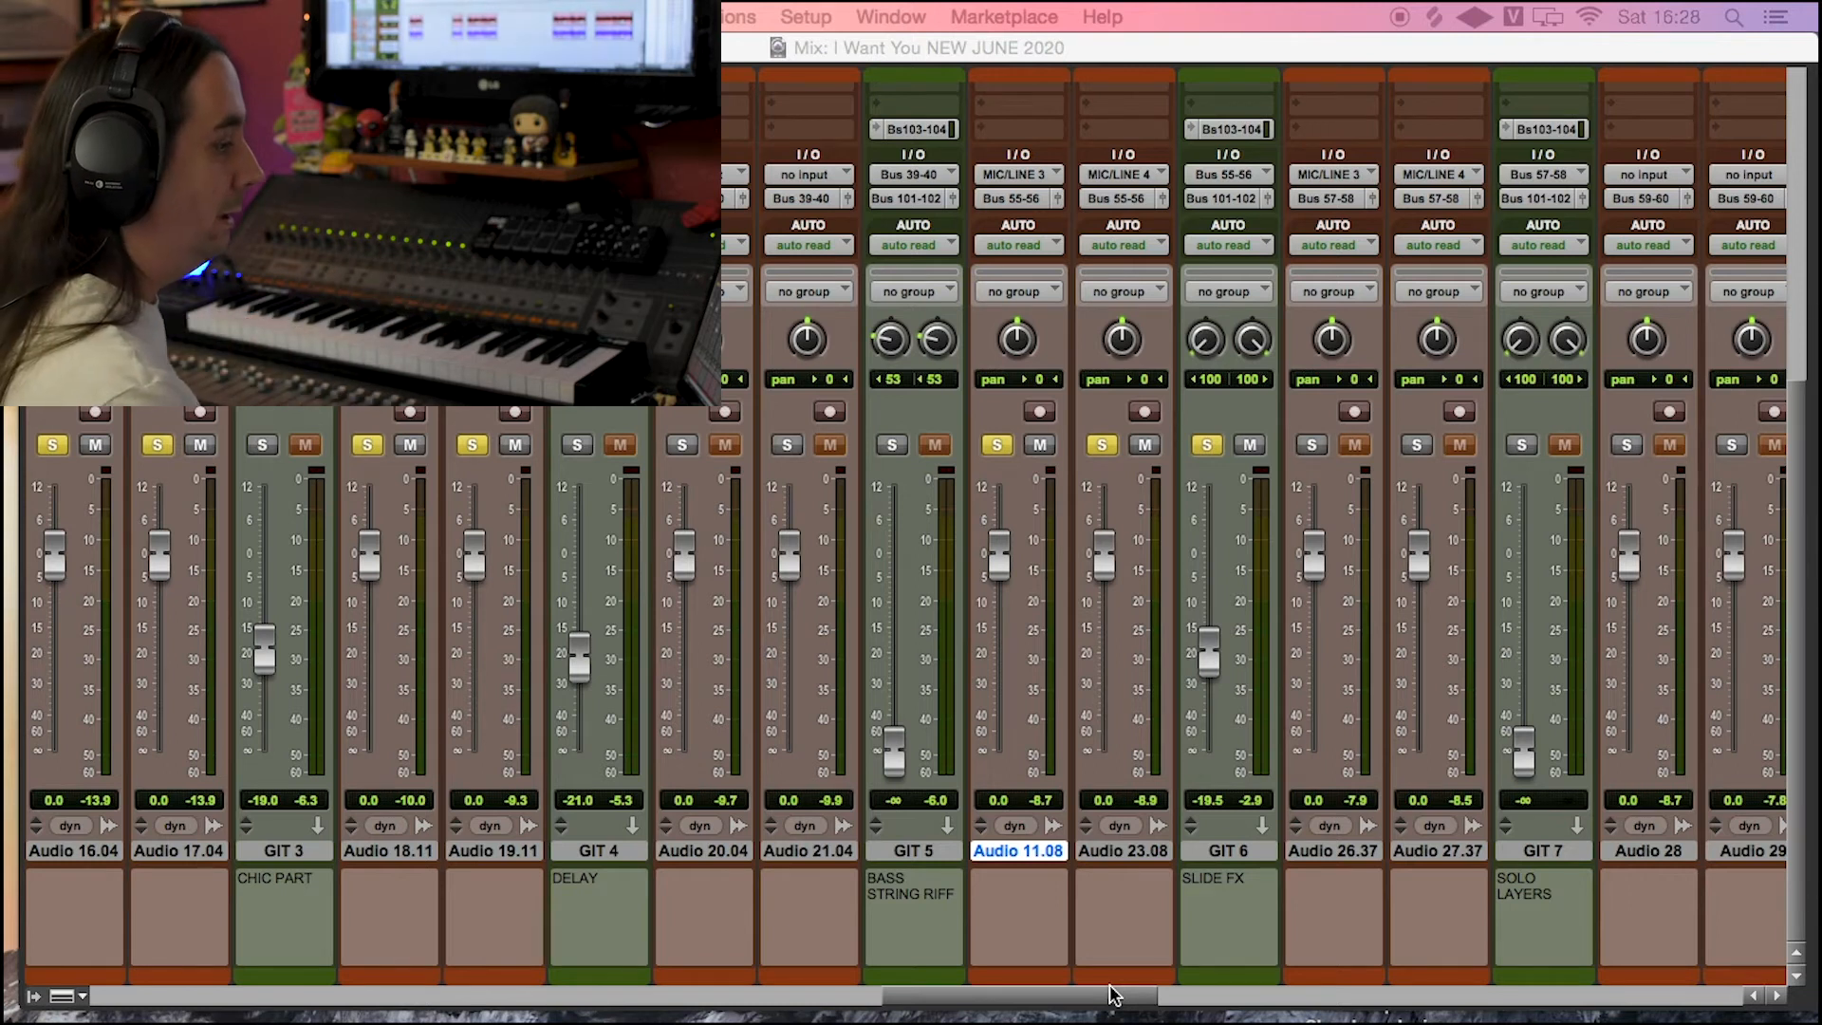
# Step: Solo the explosions and swell tracks along with the DRUMS, SMASH and D_VERB buses
pyautogui.moveTo(1112, 994); pyautogui.dragTo(753, 996)
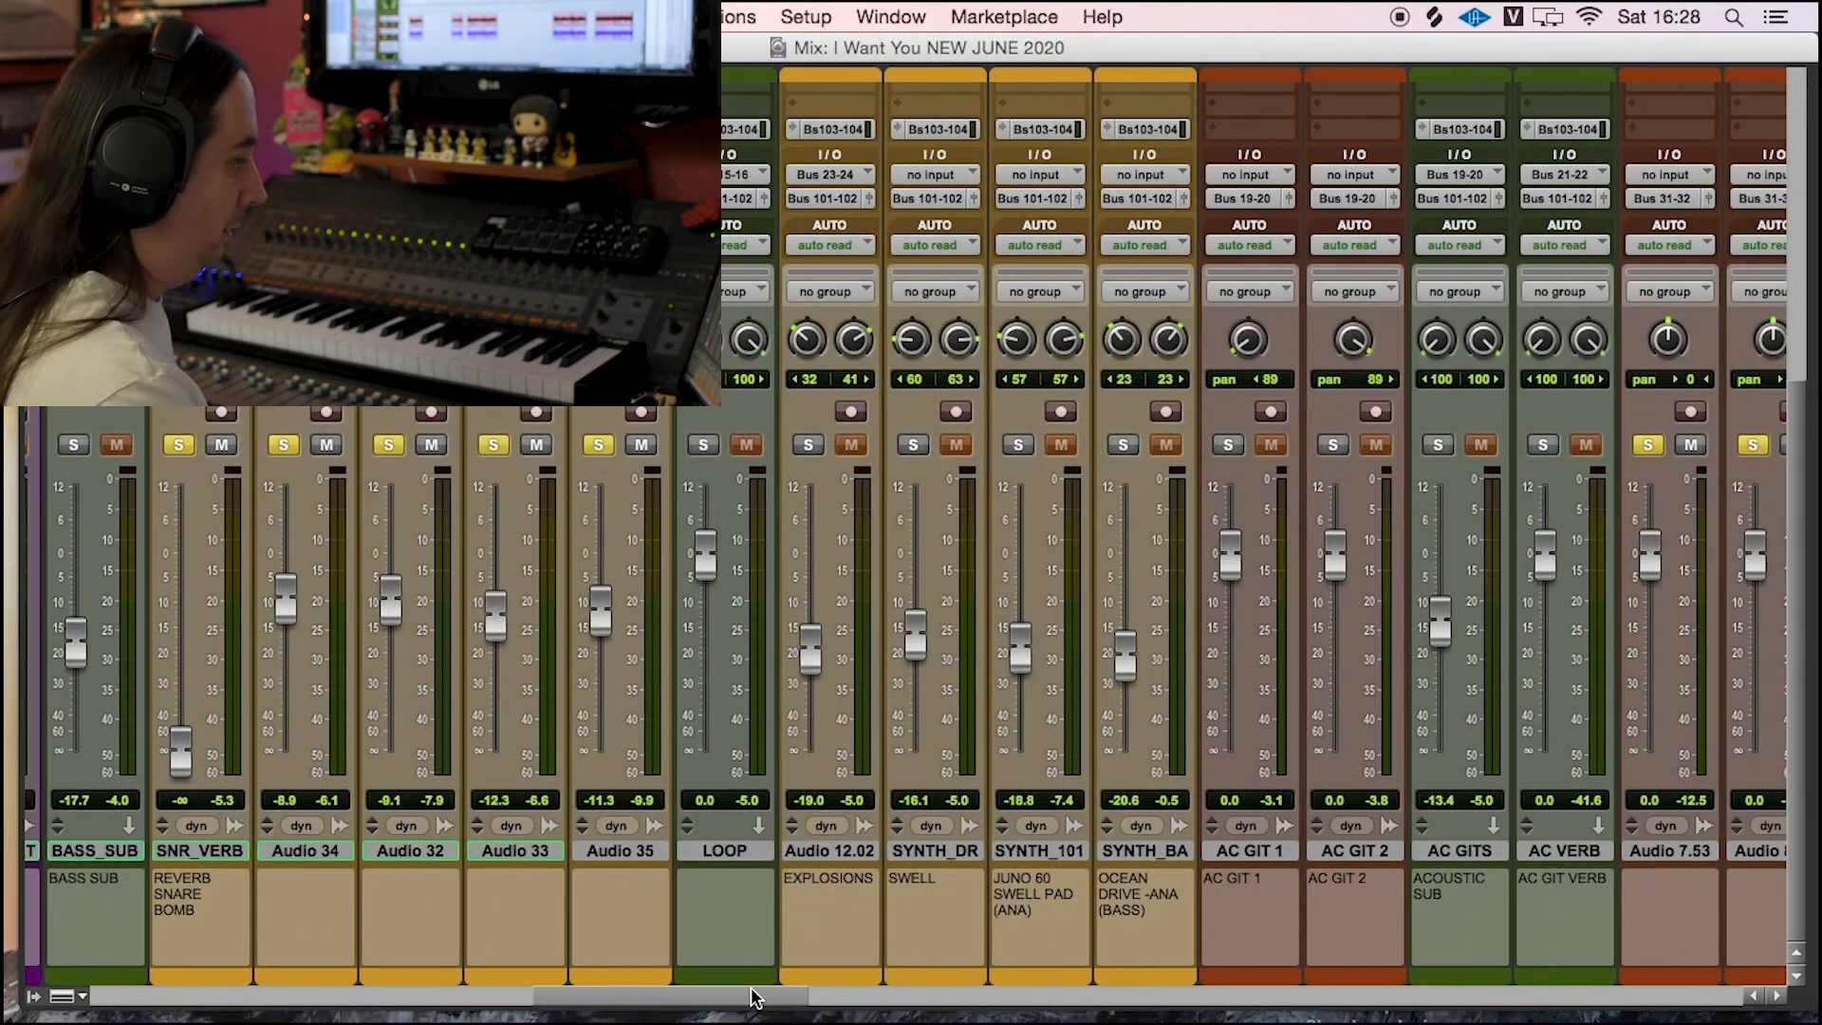
pyautogui.click(810, 445)
pyautogui.click(913, 445)
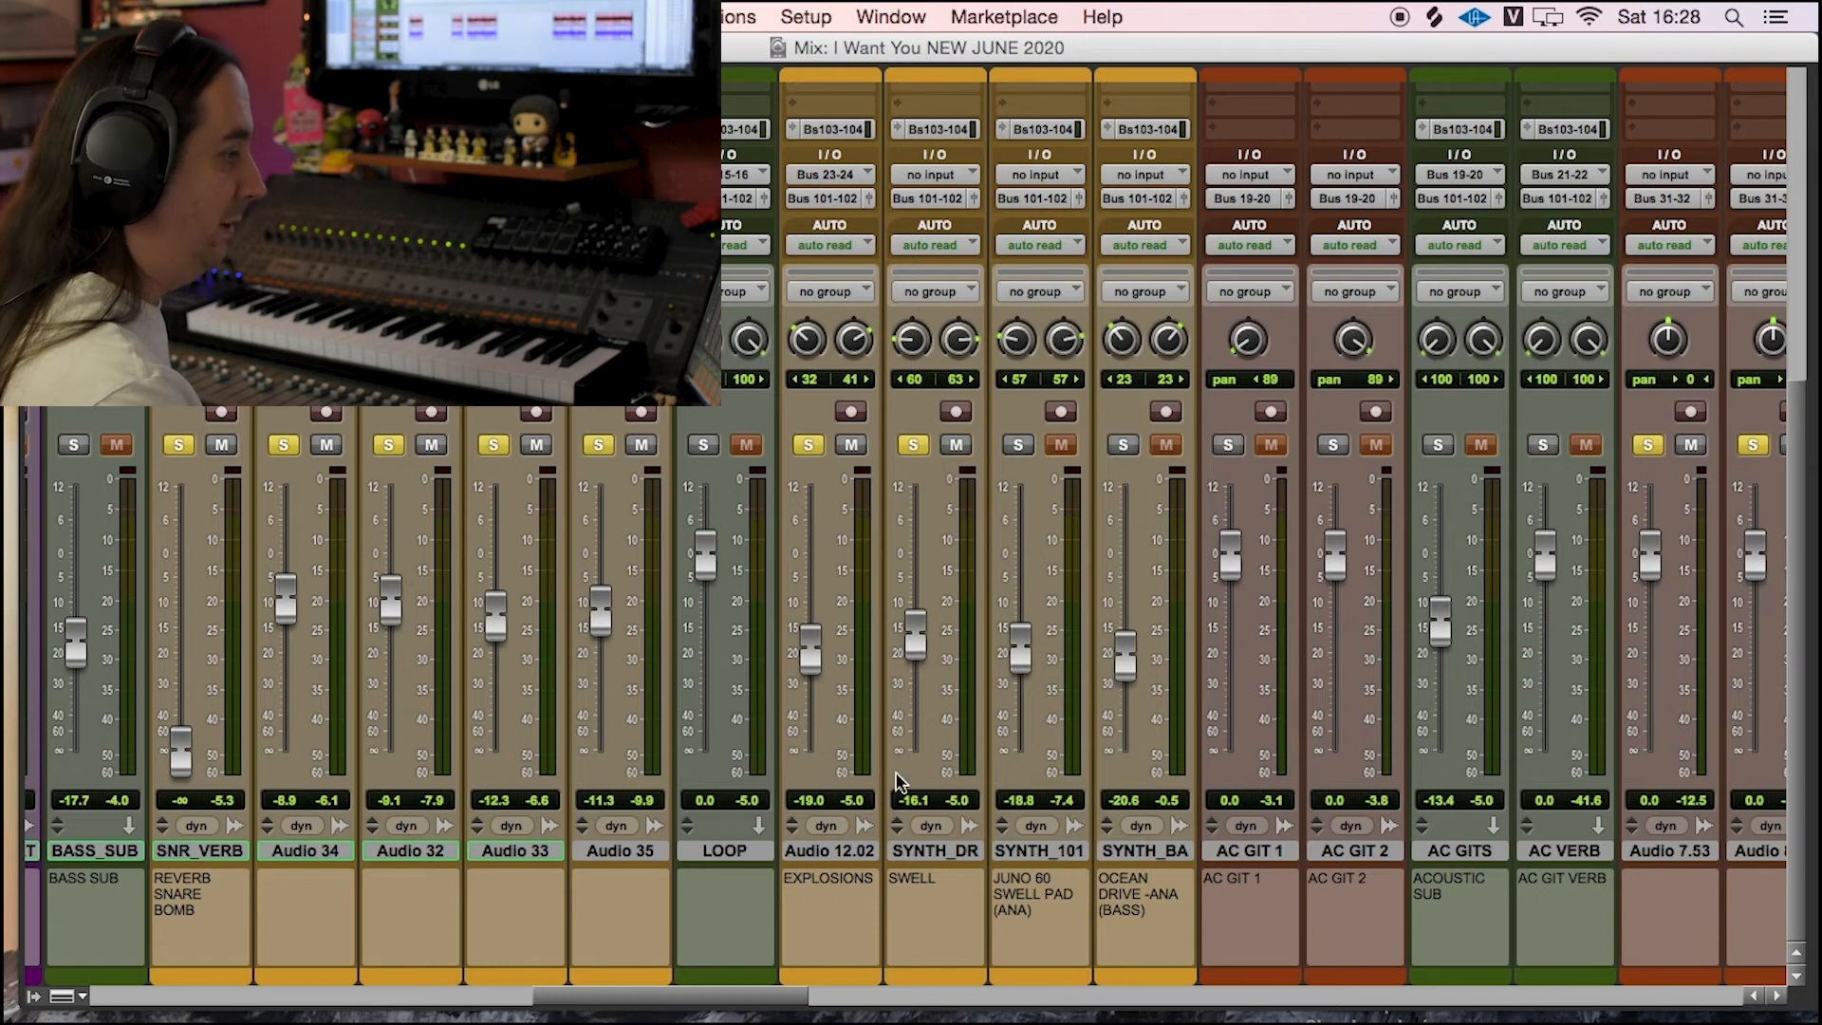
pyautogui.moveTo(776, 986); pyautogui.dragTo(566, 1002)
pyautogui.click(477, 446)
pyautogui.click(580, 446)
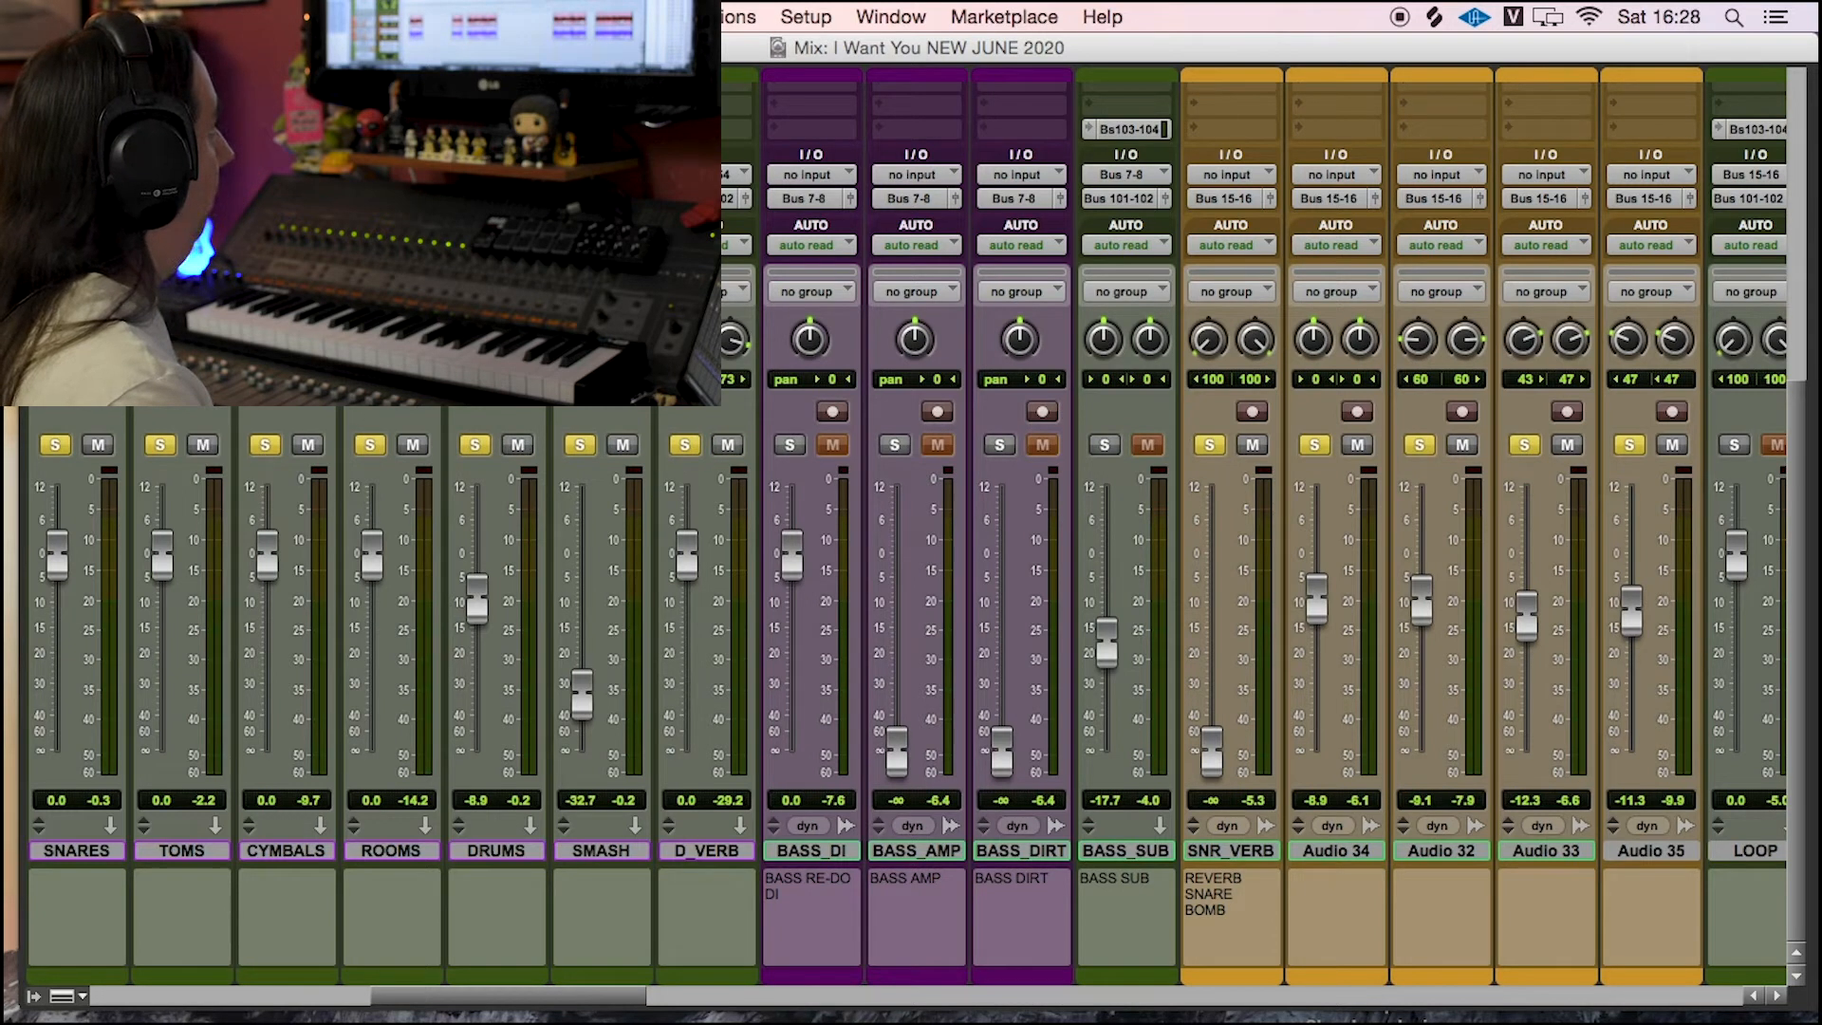
# Step: Play the explosions and swell with the drums, and take DRUMS, SMASH, D_VERB, Audio 12.02 and SYNTH_DR out of solo
pyautogui.press('space')
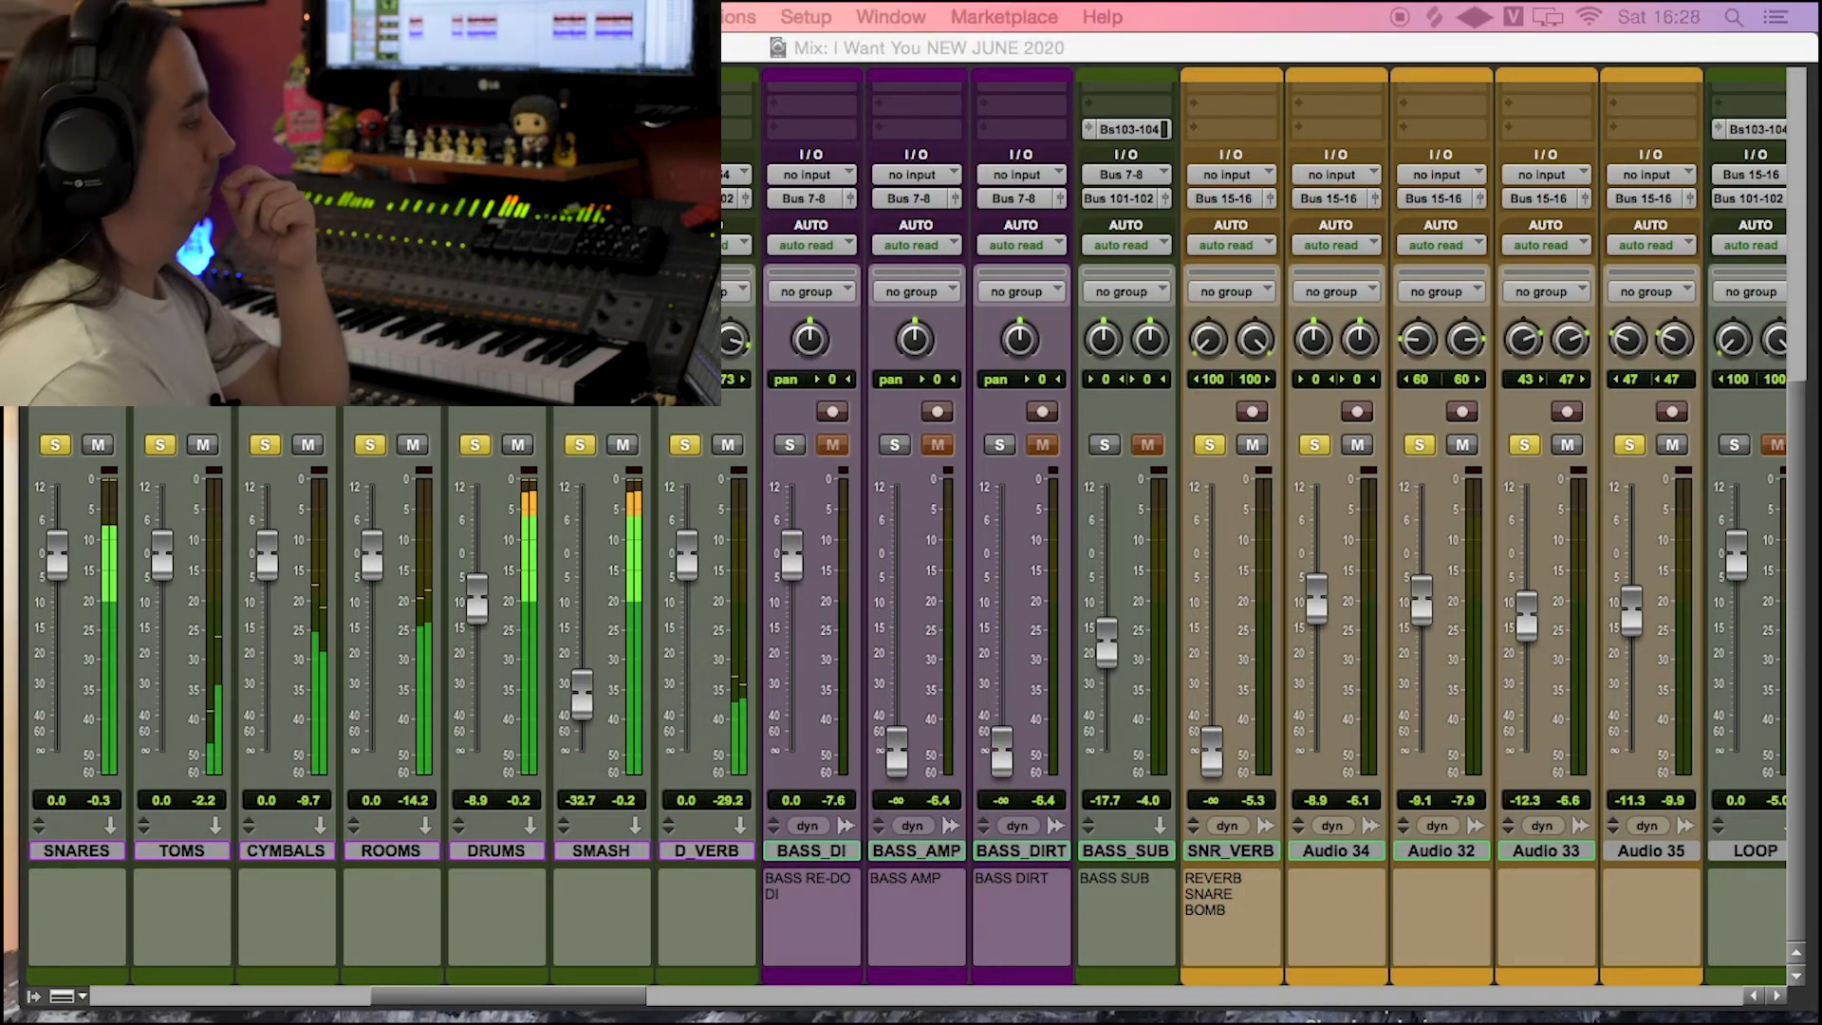
pyautogui.moveTo(530, 999); pyautogui.dragTo(583, 1003)
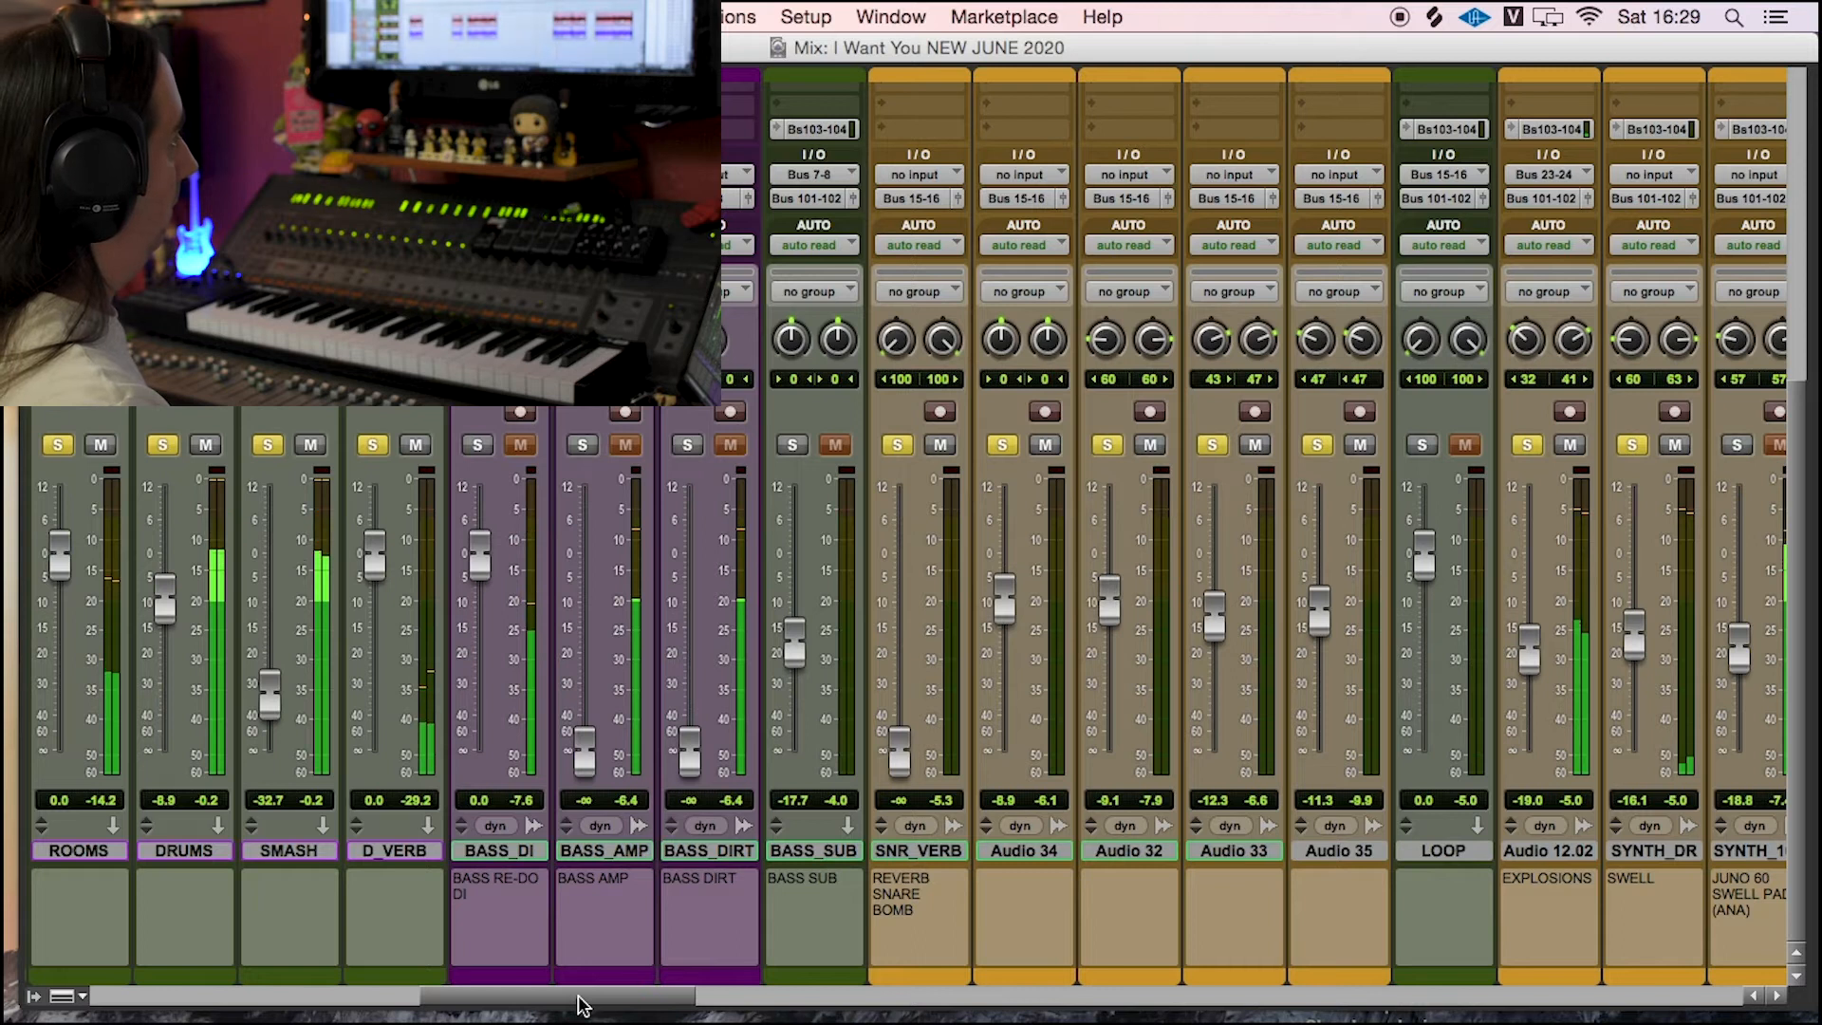
pyautogui.click(162, 445)
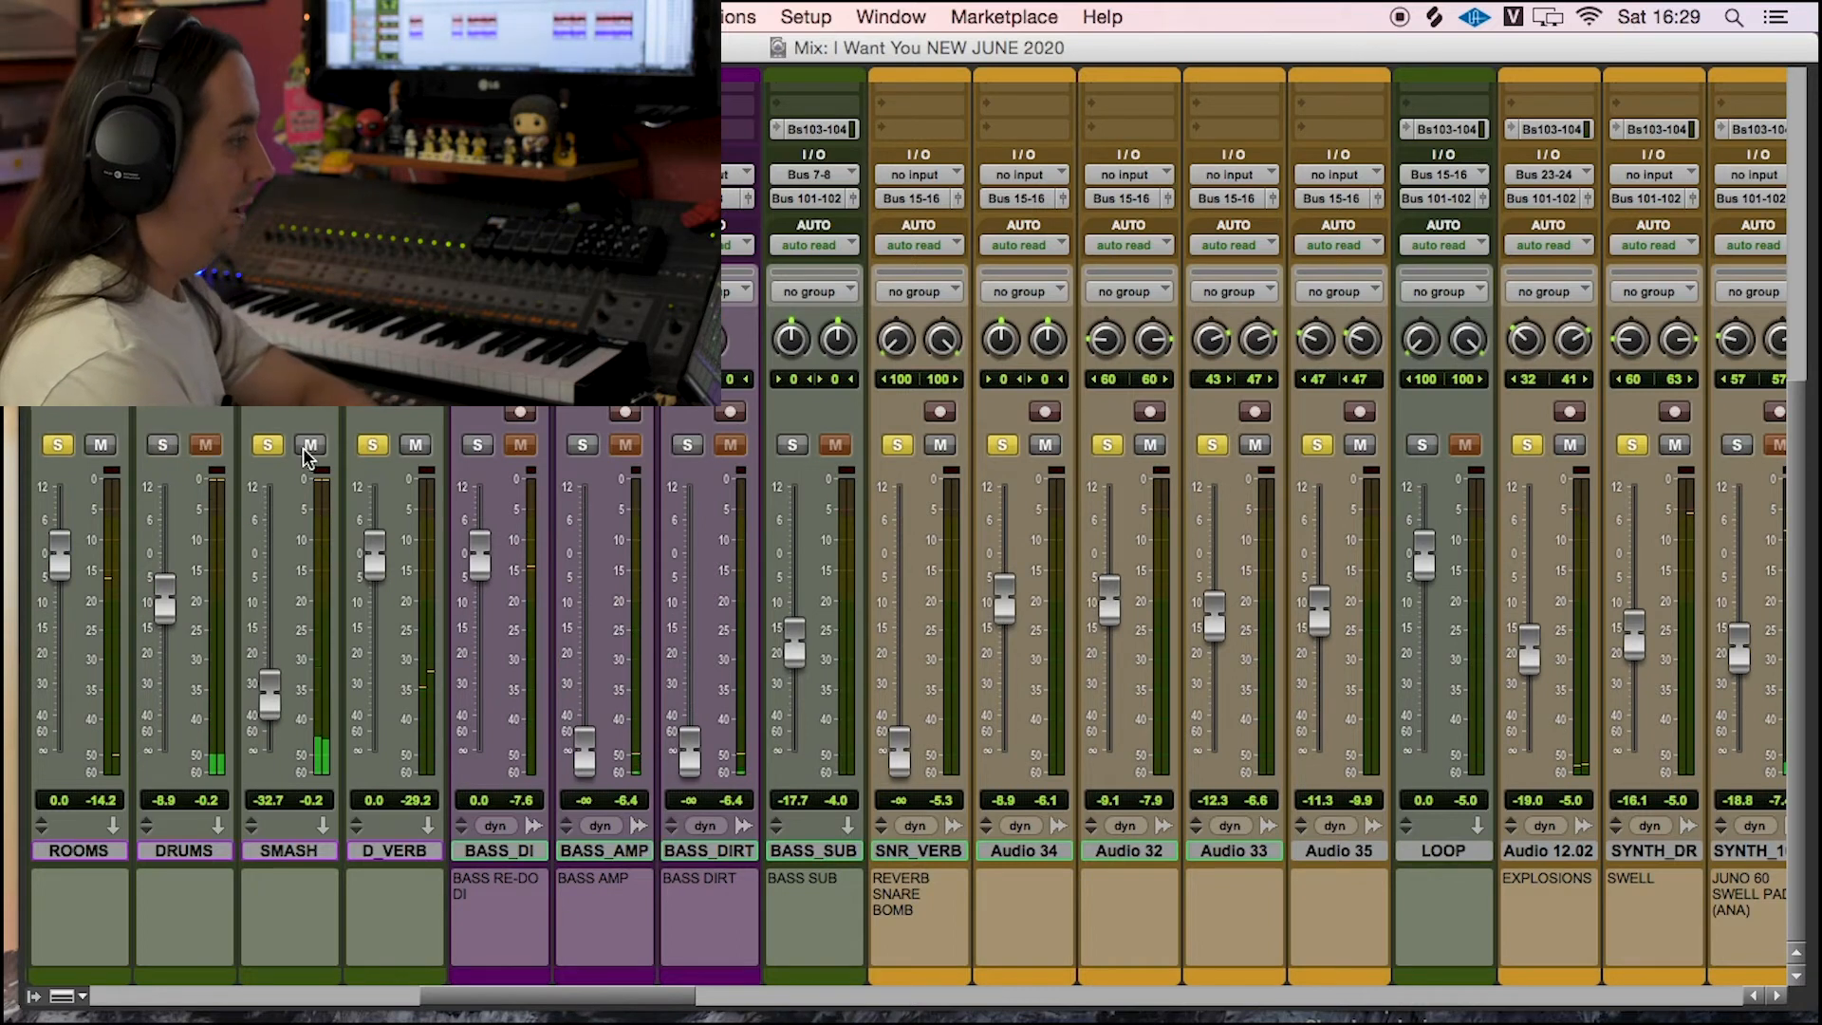
pyautogui.click(267, 445)
pyautogui.click(372, 445)
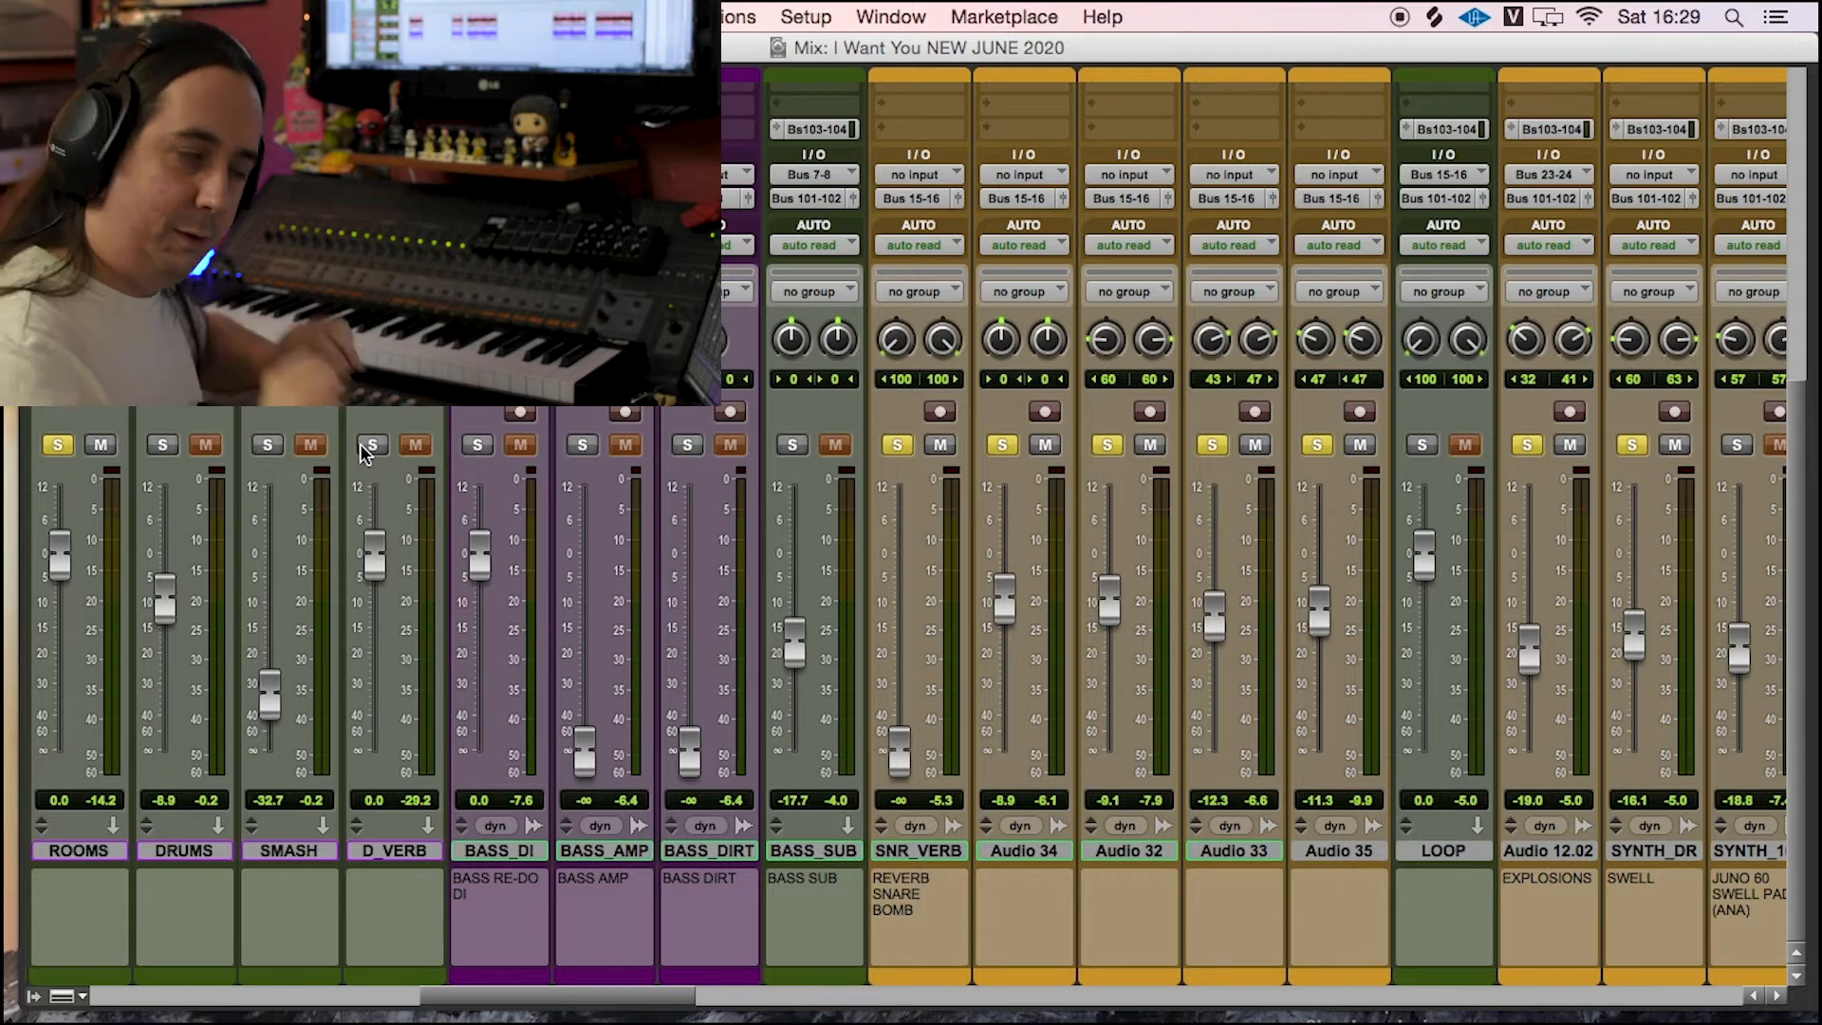
pyautogui.moveTo(631, 996); pyautogui.dragTo(831, 1005)
pyautogui.click(283, 444)
pyautogui.click(389, 446)
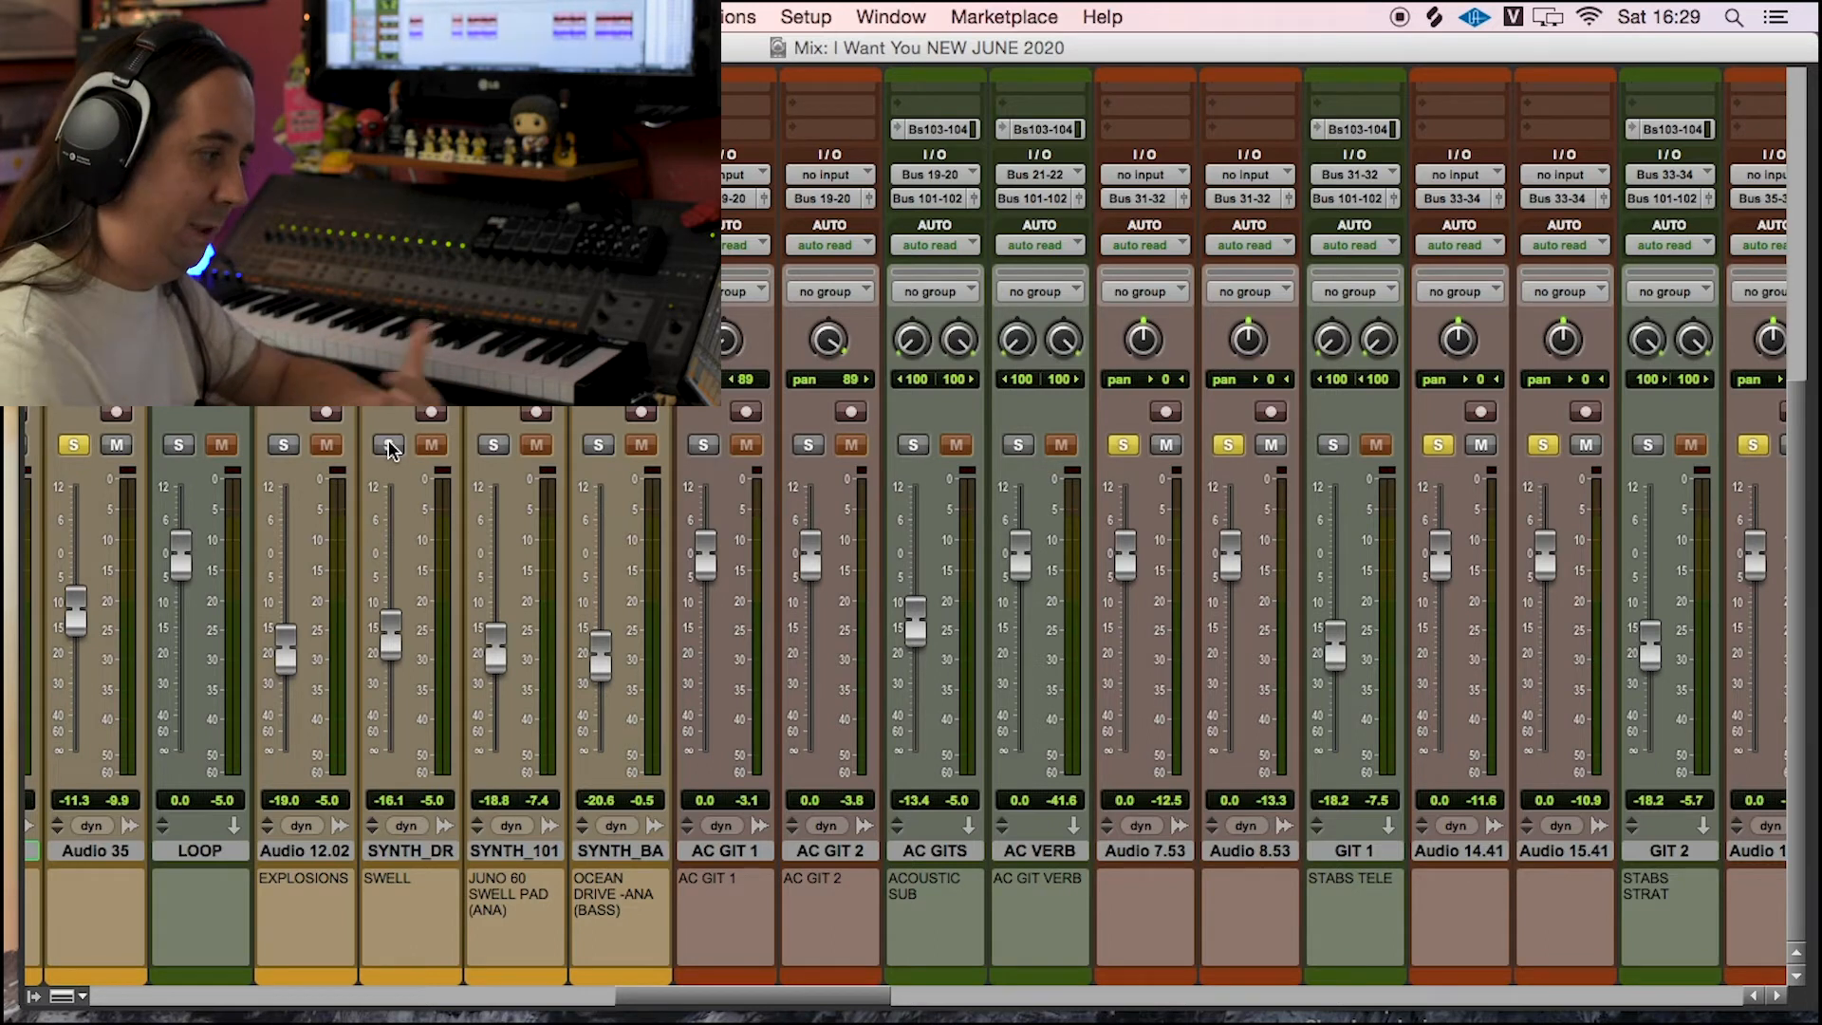
# Step: Solo Audio 26.37, Audio 27.37 and GIT 7, raise the GIT 7 fader to about -17.9 dB and play the solo layers
pyautogui.moveTo(809, 988); pyautogui.dragTo(1090, 1012)
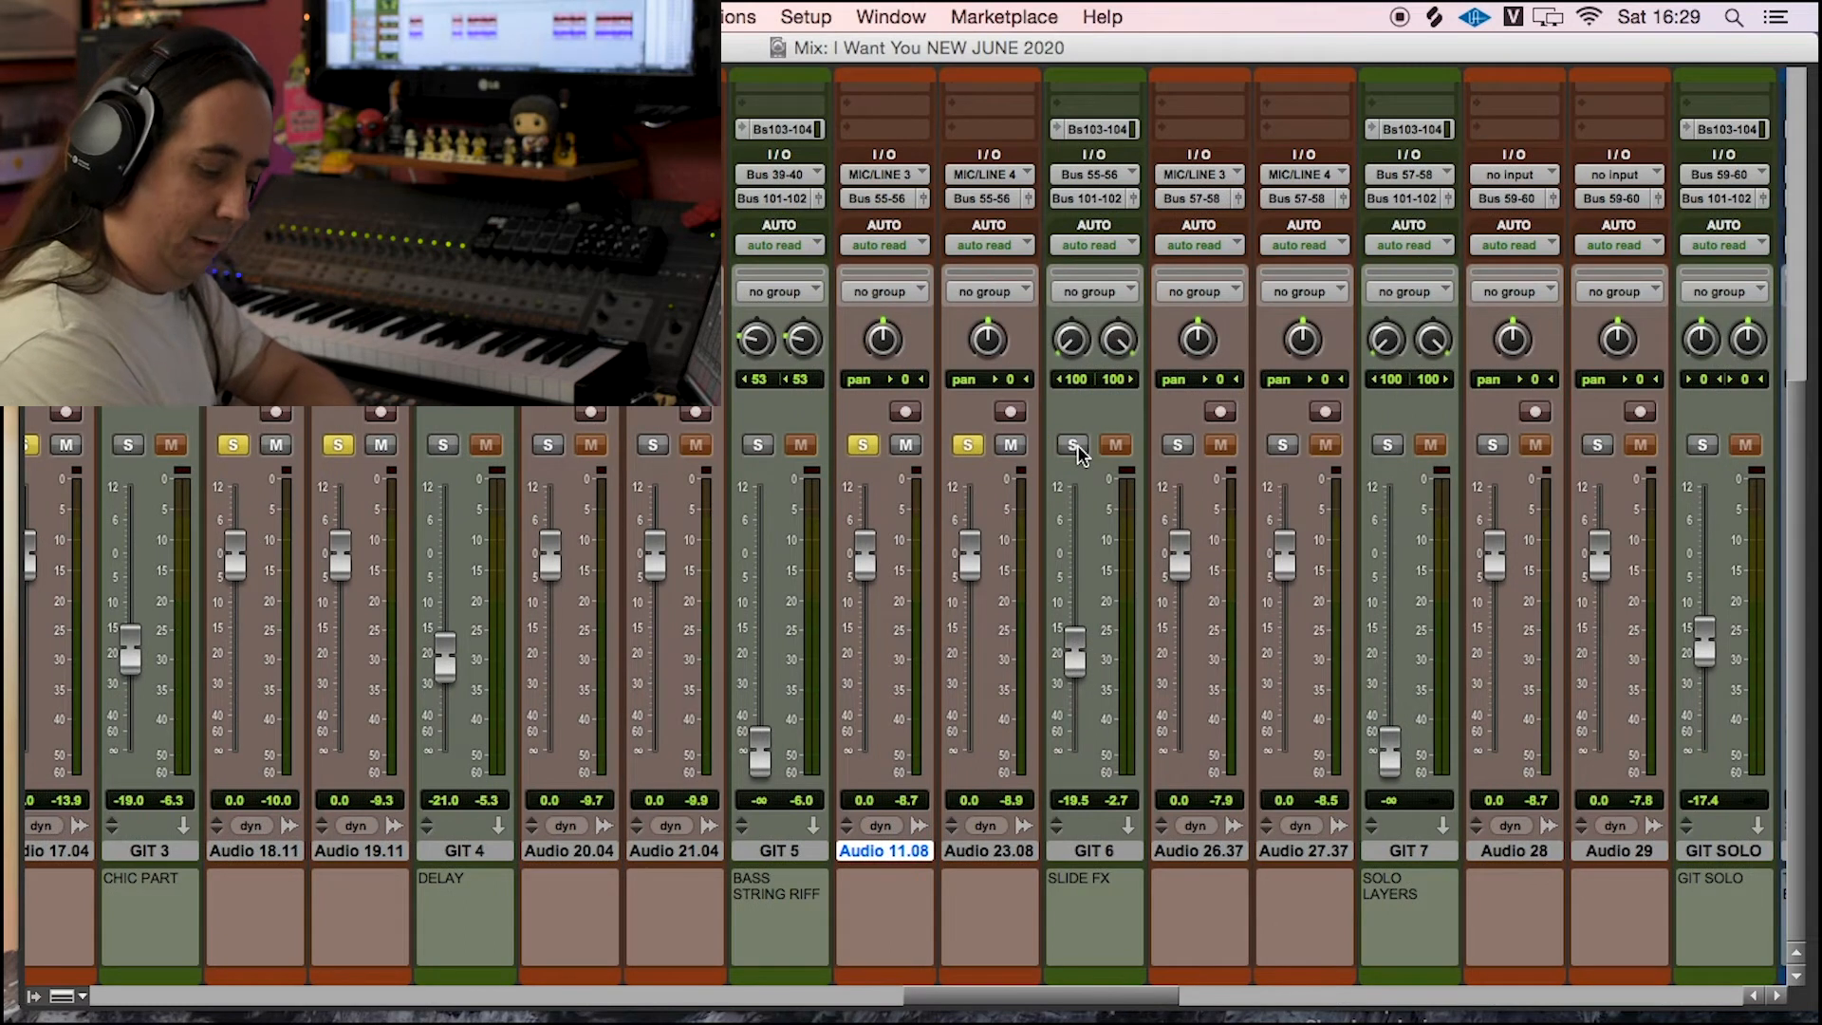
pyautogui.click(1178, 446)
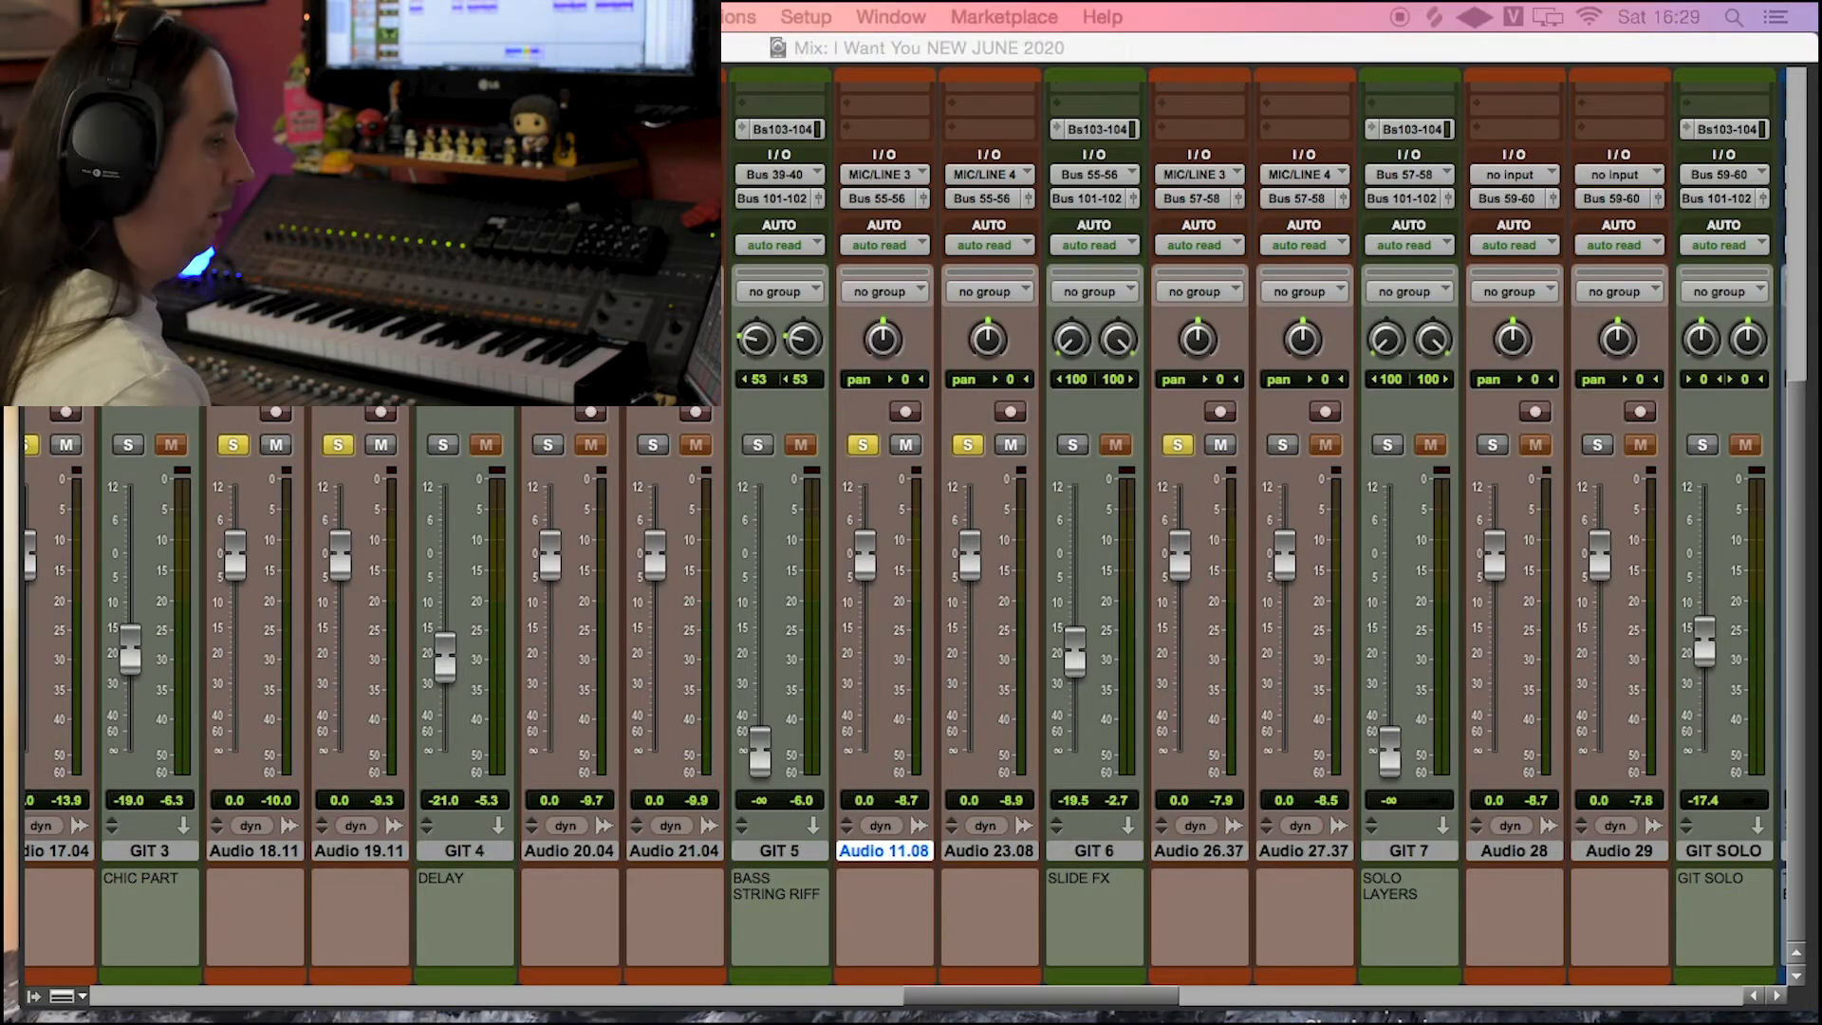
pyautogui.click(1283, 446)
pyautogui.click(1387, 446)
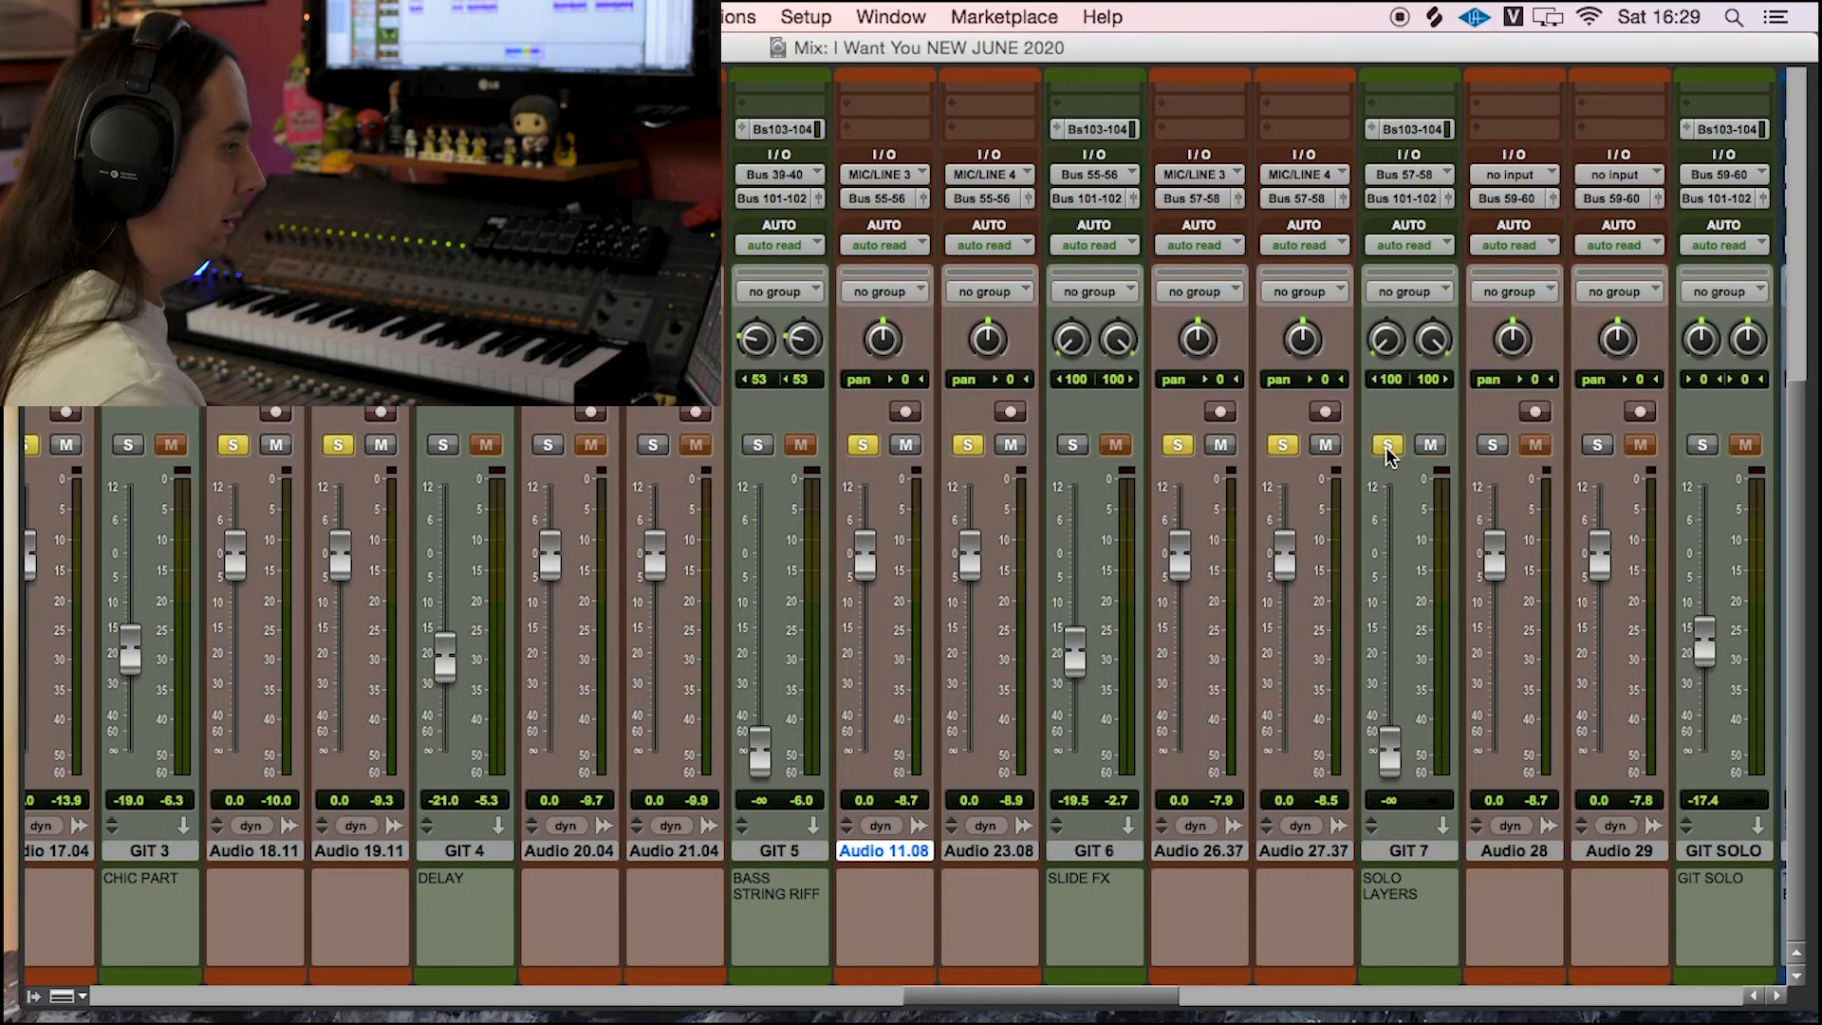
pyautogui.moveTo(1392, 749); pyautogui.dragTo(1388, 642)
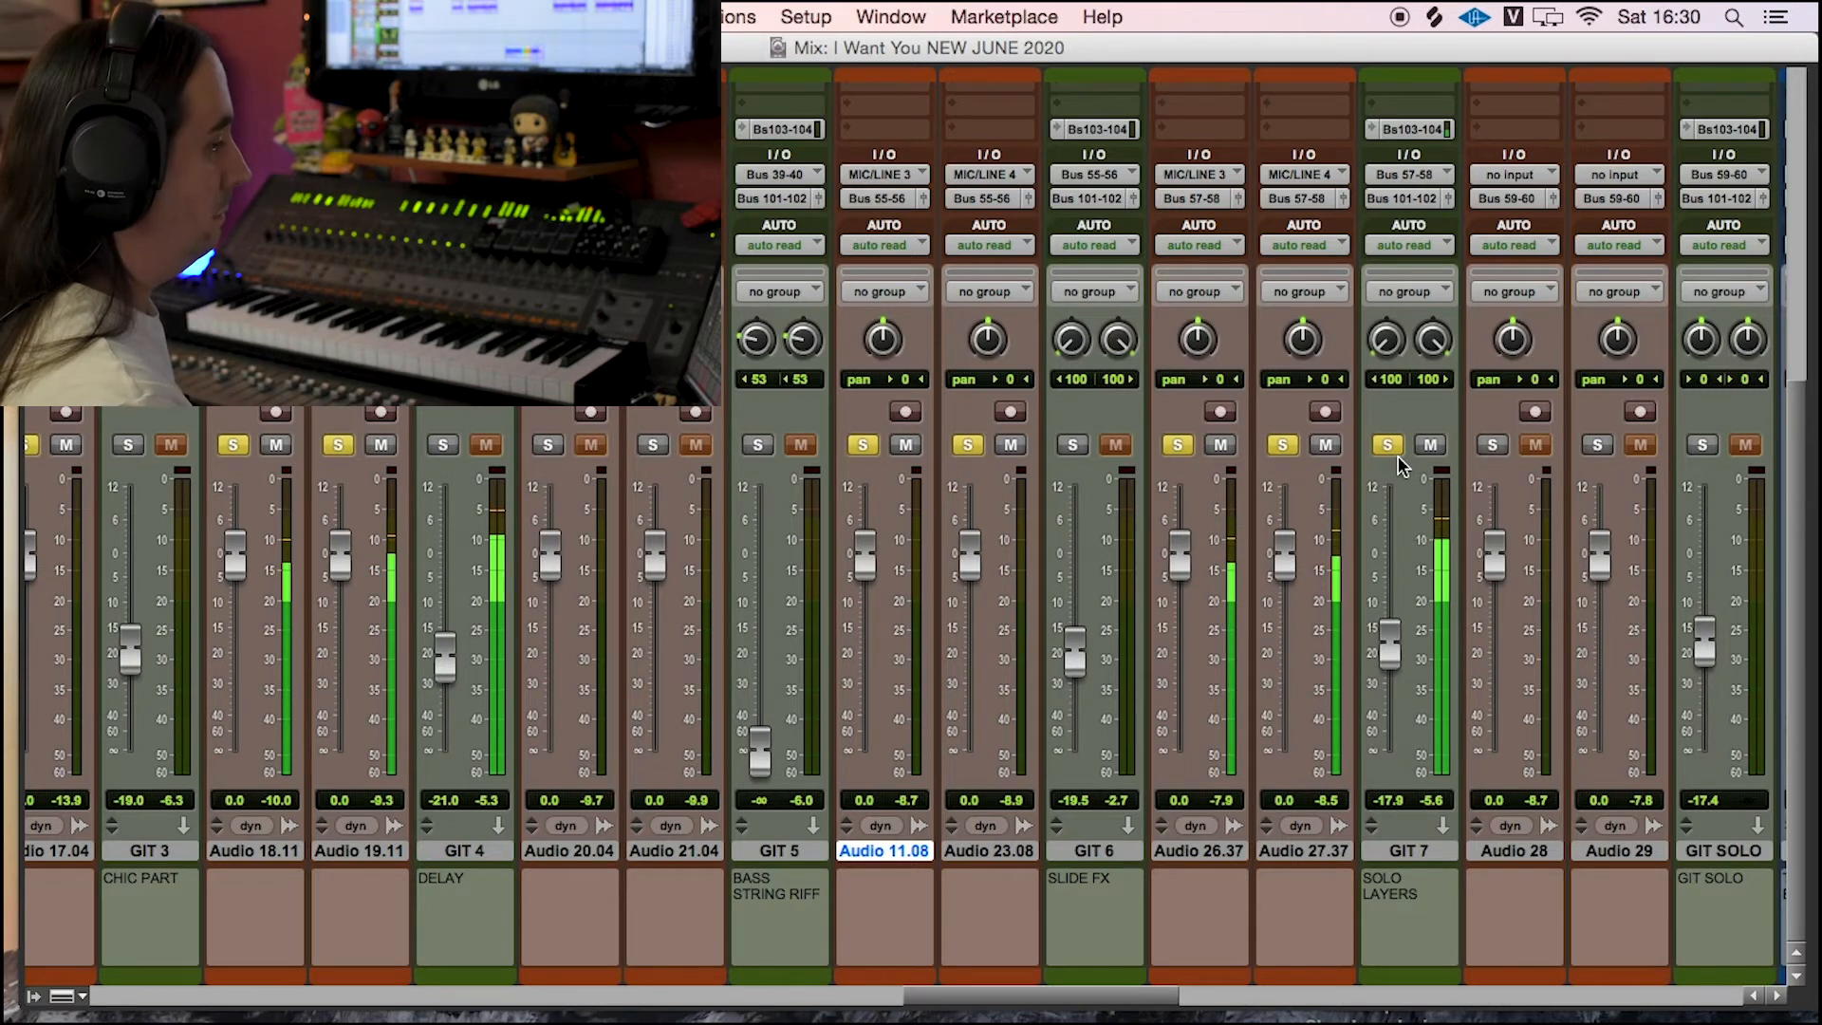
pyautogui.press('space')
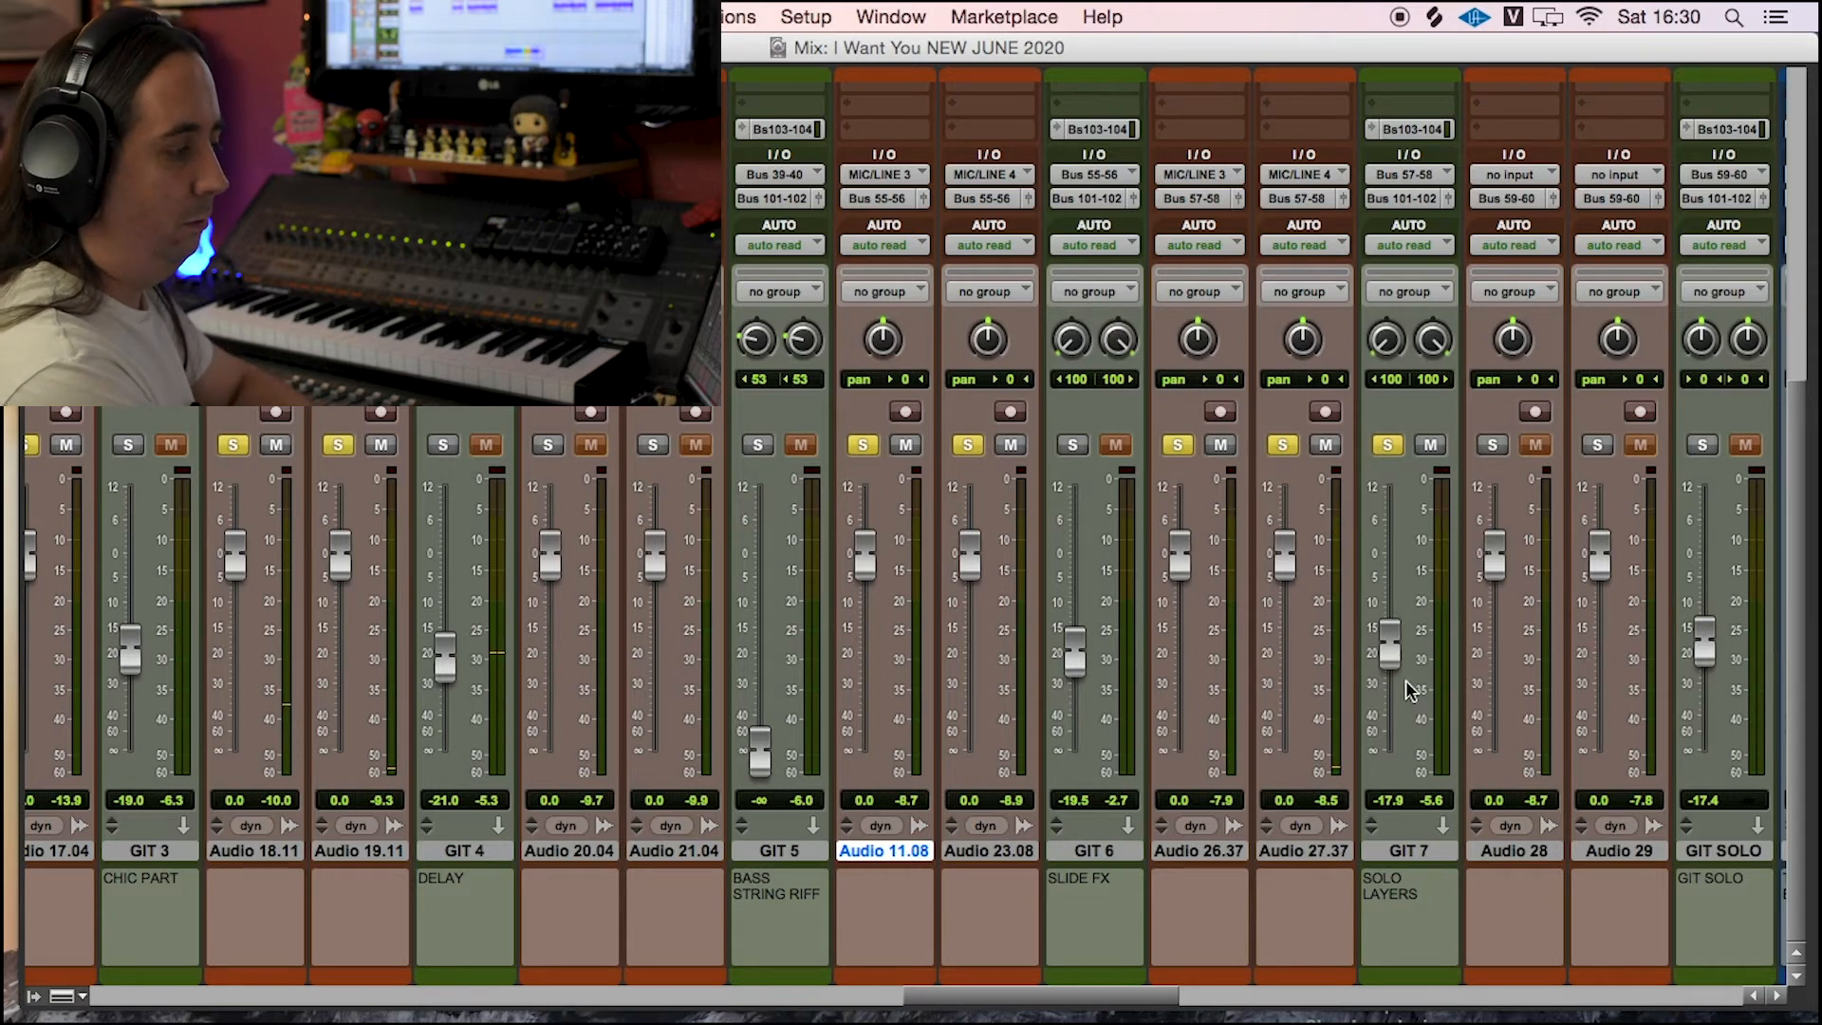
# Step: Pull the GIT 7 fader all the way down and take GIT 7, Audio 27.37 and Audio 26.37 out of solo
pyautogui.moveTo(1387, 648); pyautogui.dragTo(1385, 759)
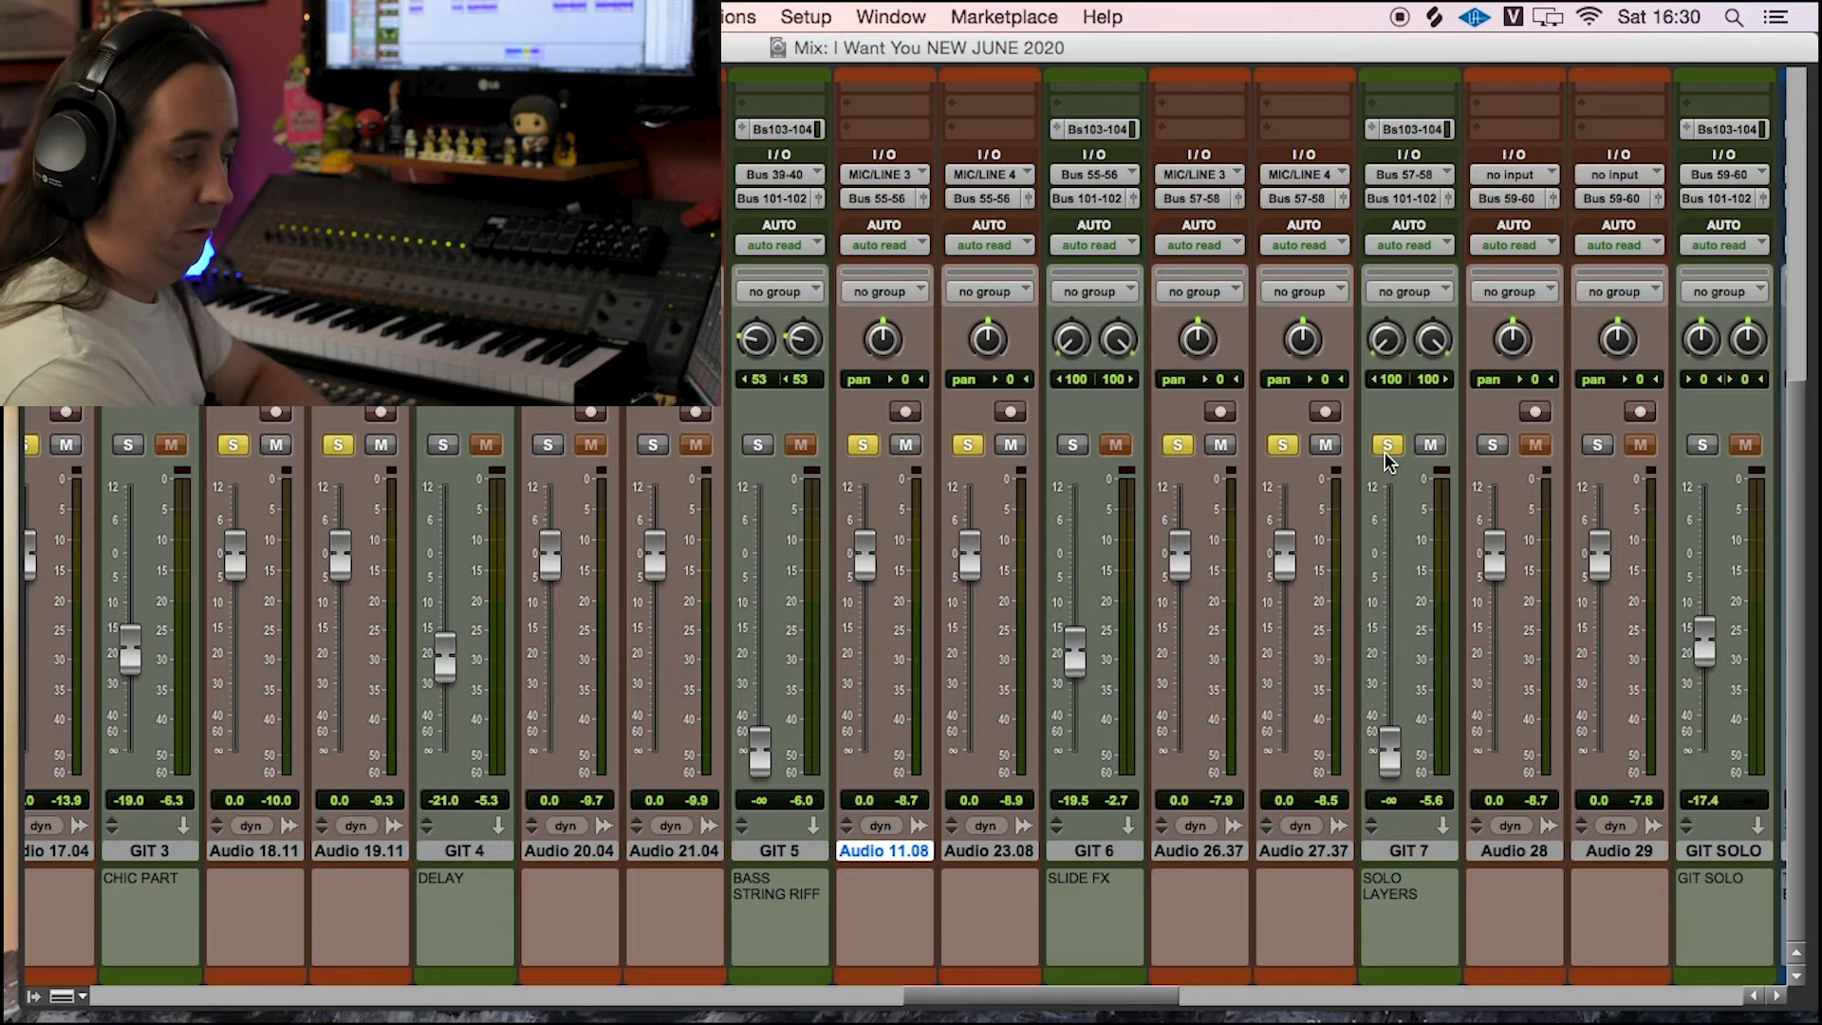
pyautogui.click(1281, 446)
pyautogui.click(1186, 446)
# Step: Solo Audio 28, Audio 29 and GIT SOLO, play the guitar solo, and take the three tracks out of solo
pyautogui.hscroll(5, 1023, 996)
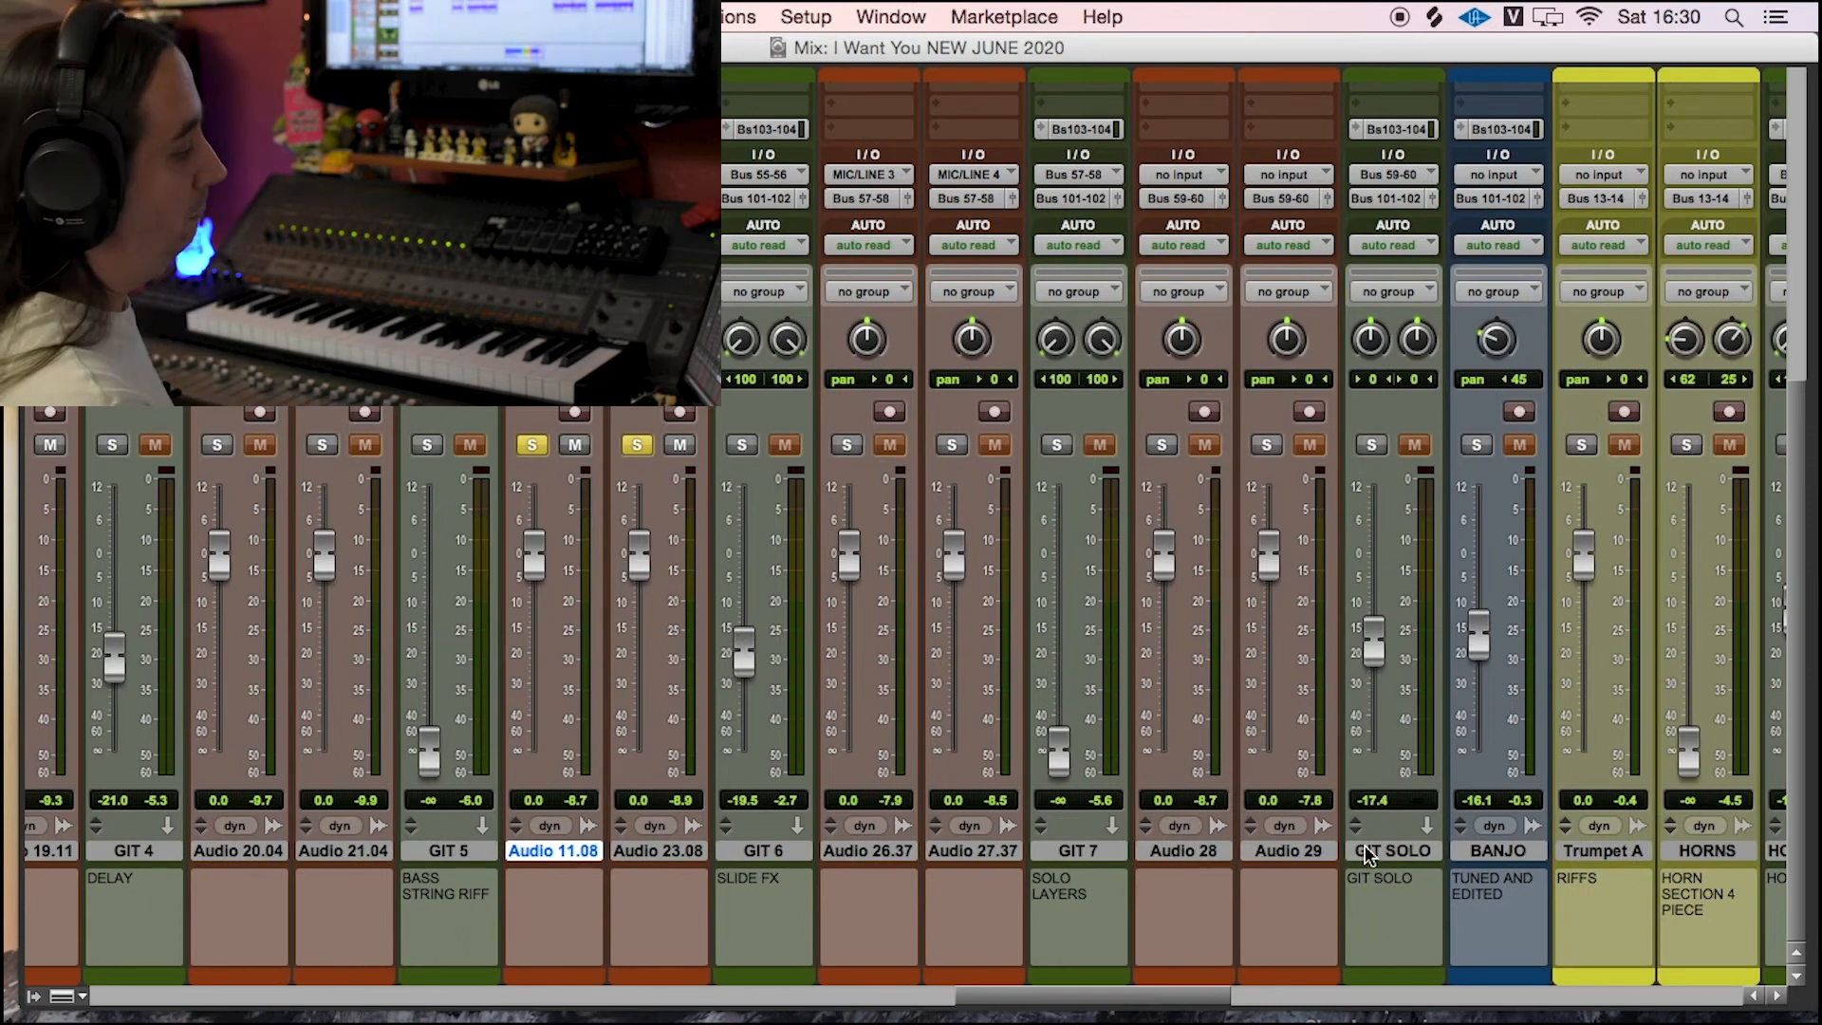
pyautogui.click(1393, 851)
pyautogui.click(1215, 853)
pyautogui.click(1163, 446)
pyautogui.click(1265, 446)
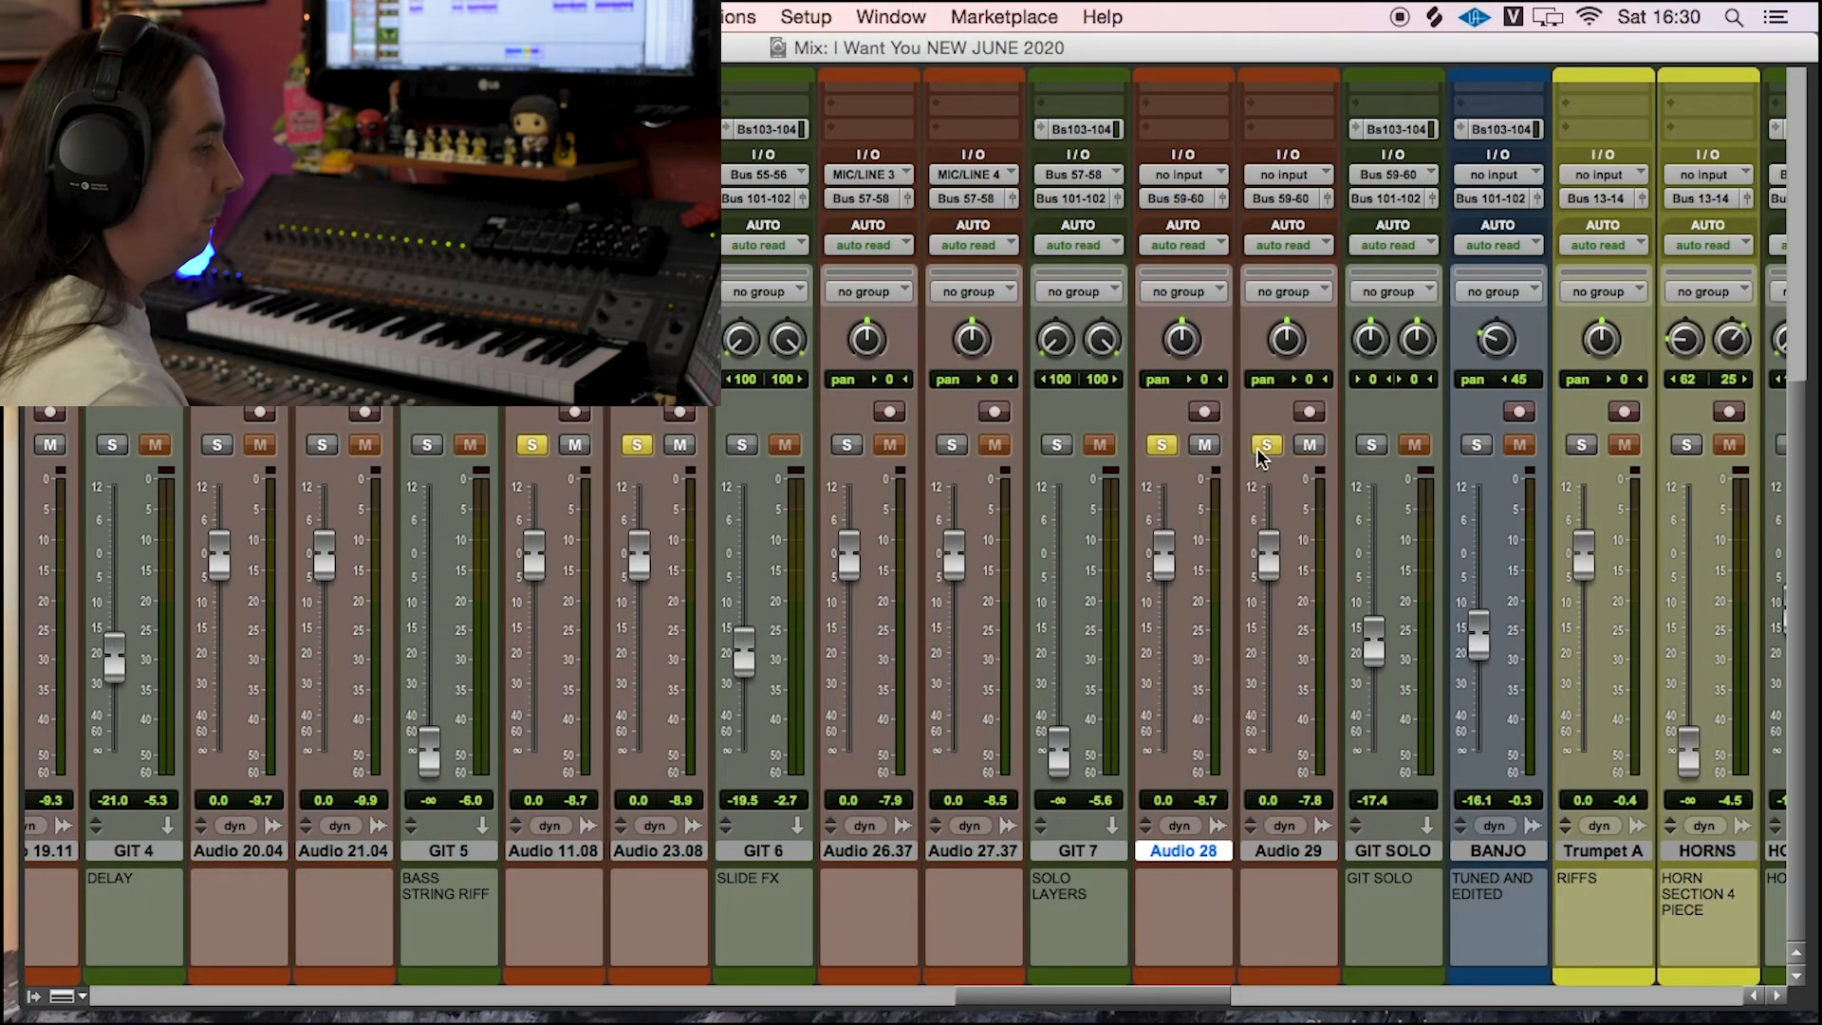
pyautogui.click(1370, 446)
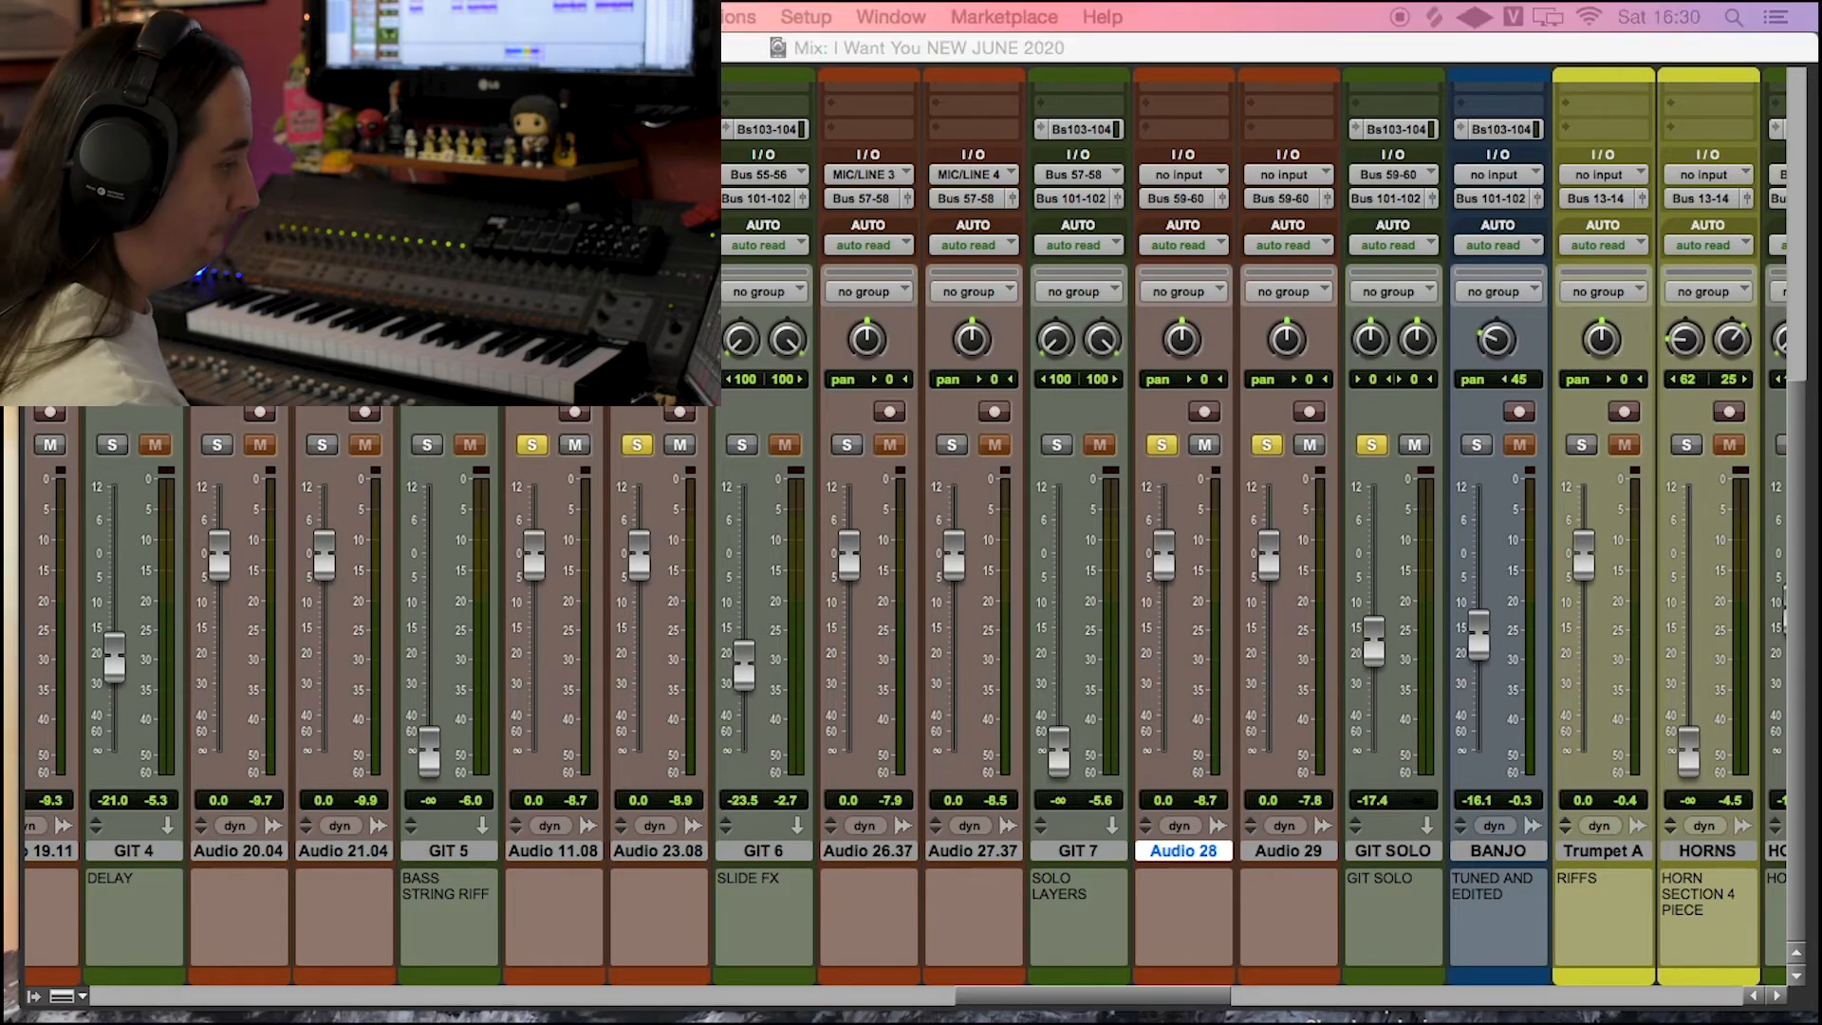
pyautogui.press('space')
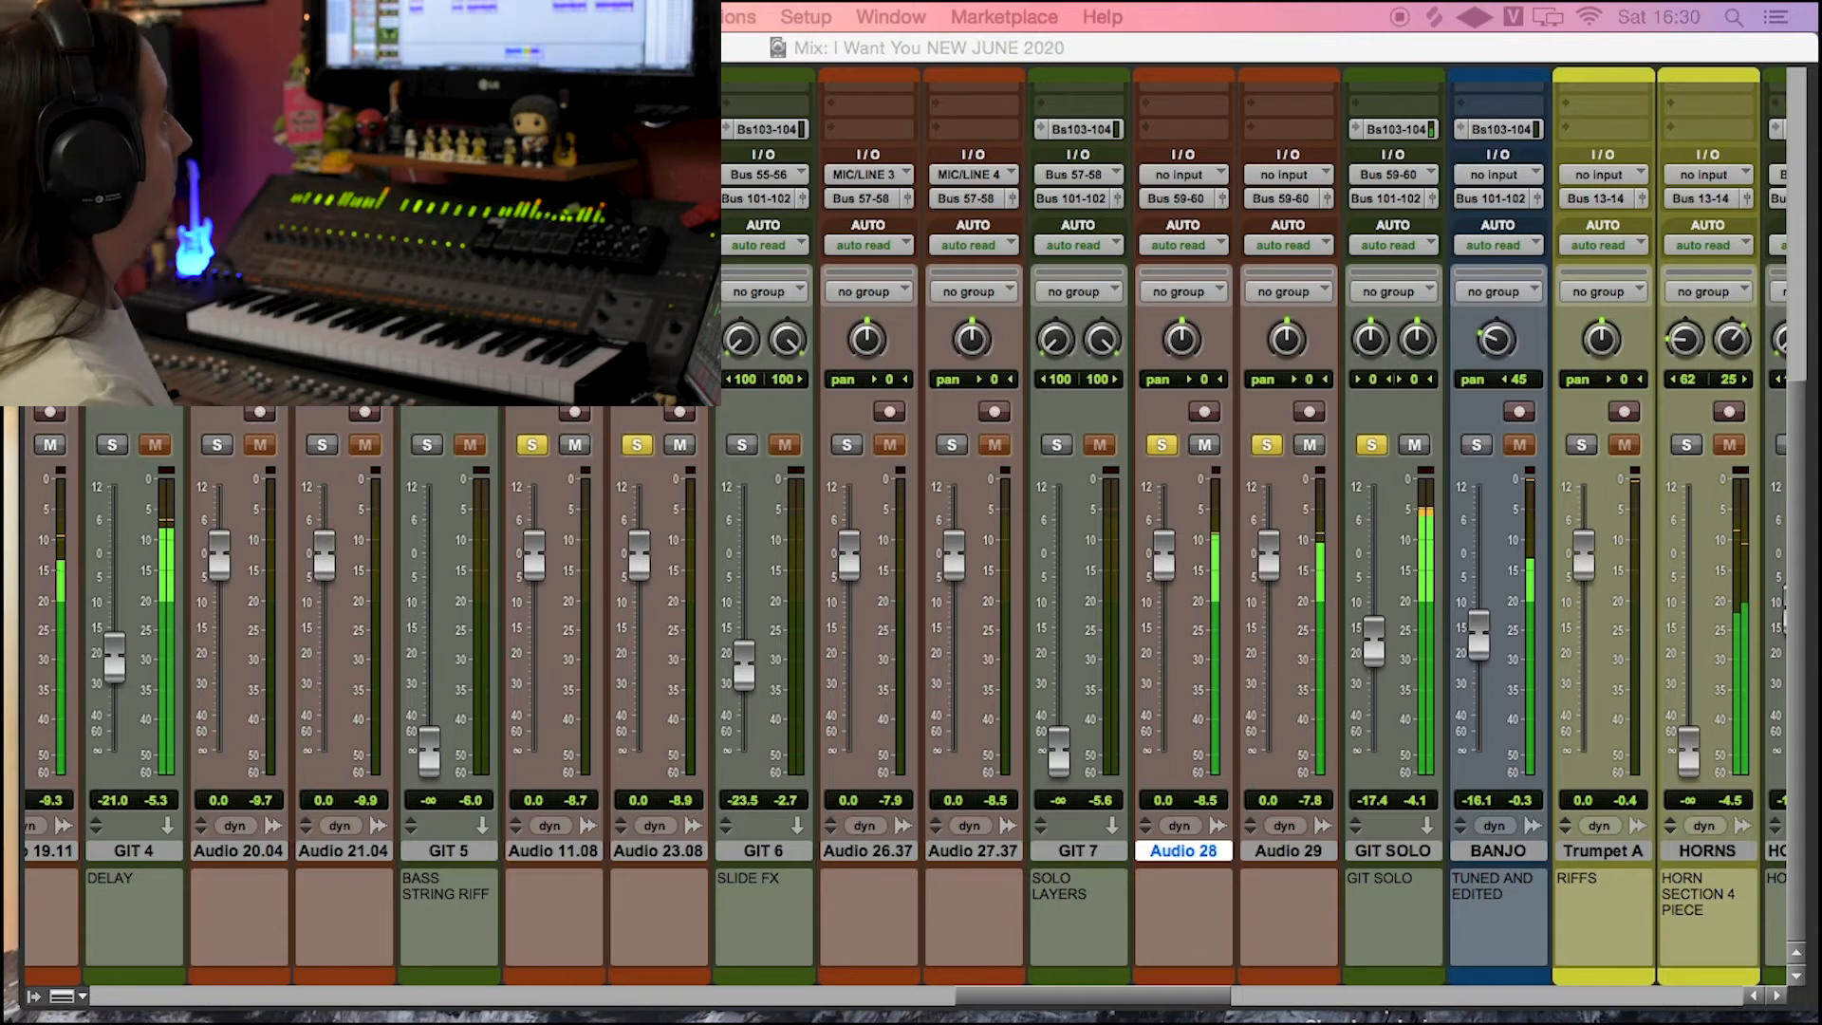
pyautogui.press('space')
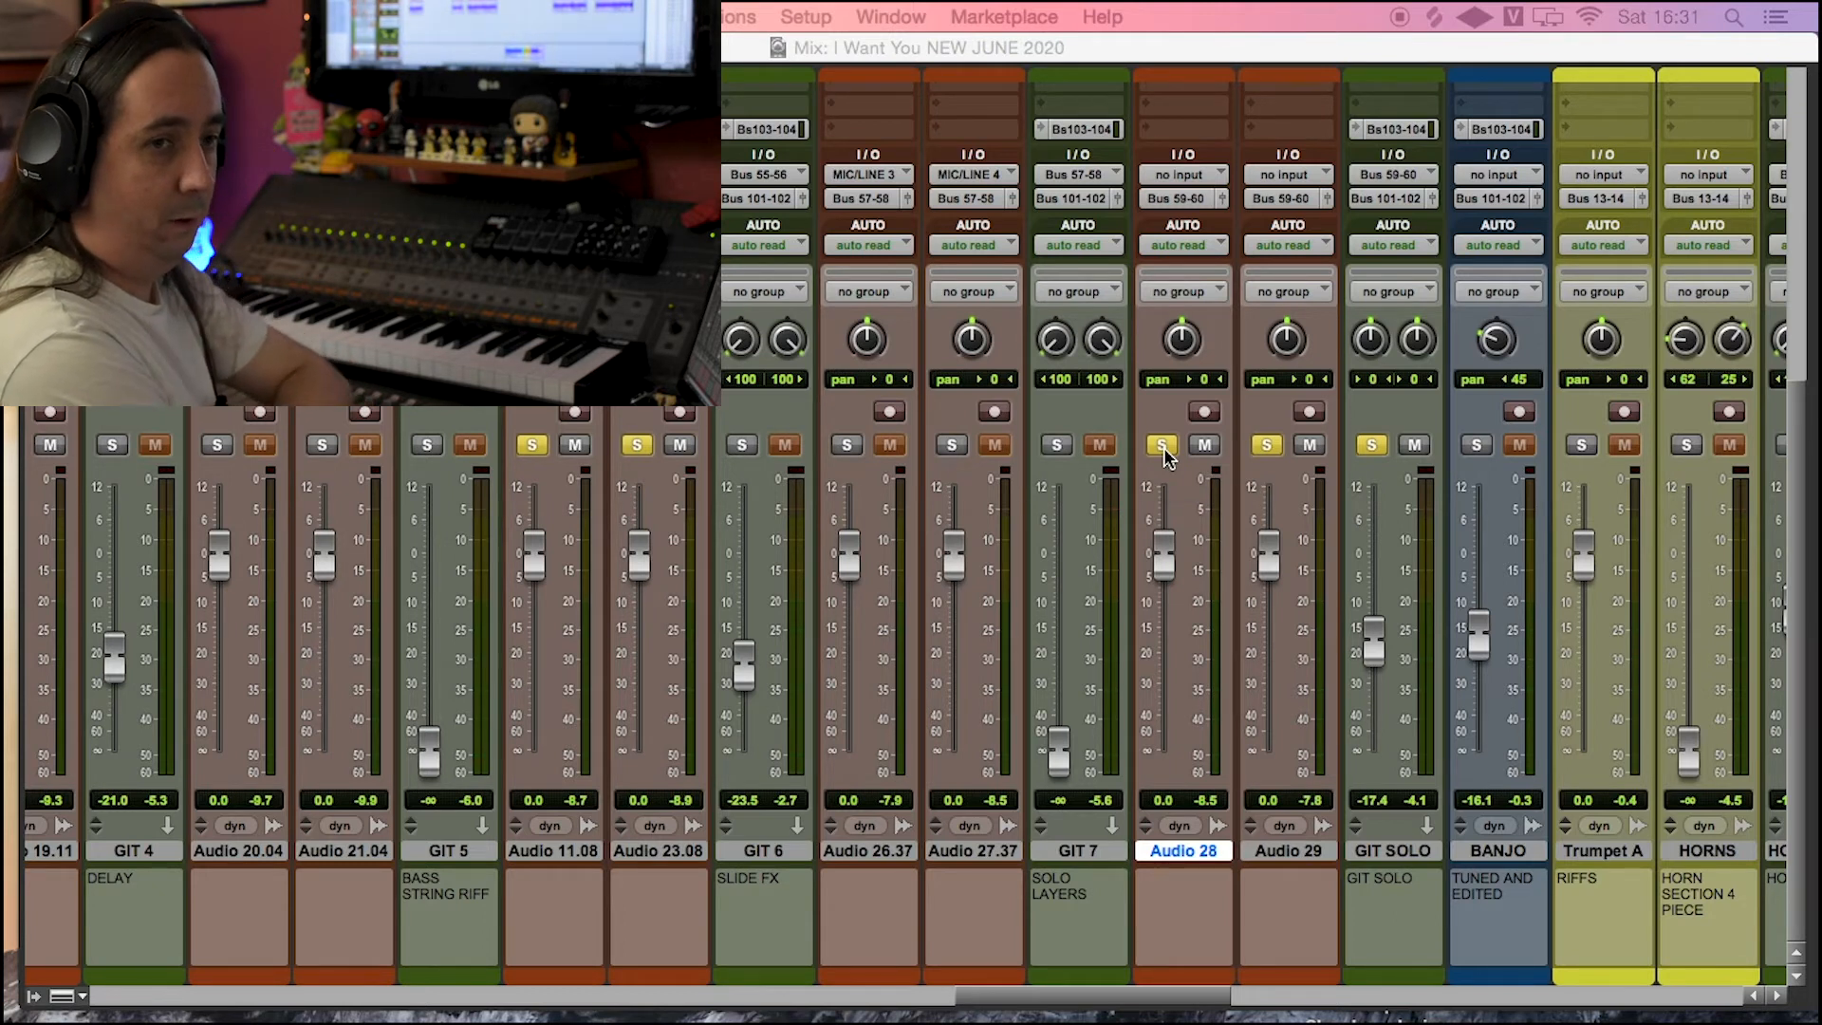
pyautogui.click(1164, 448)
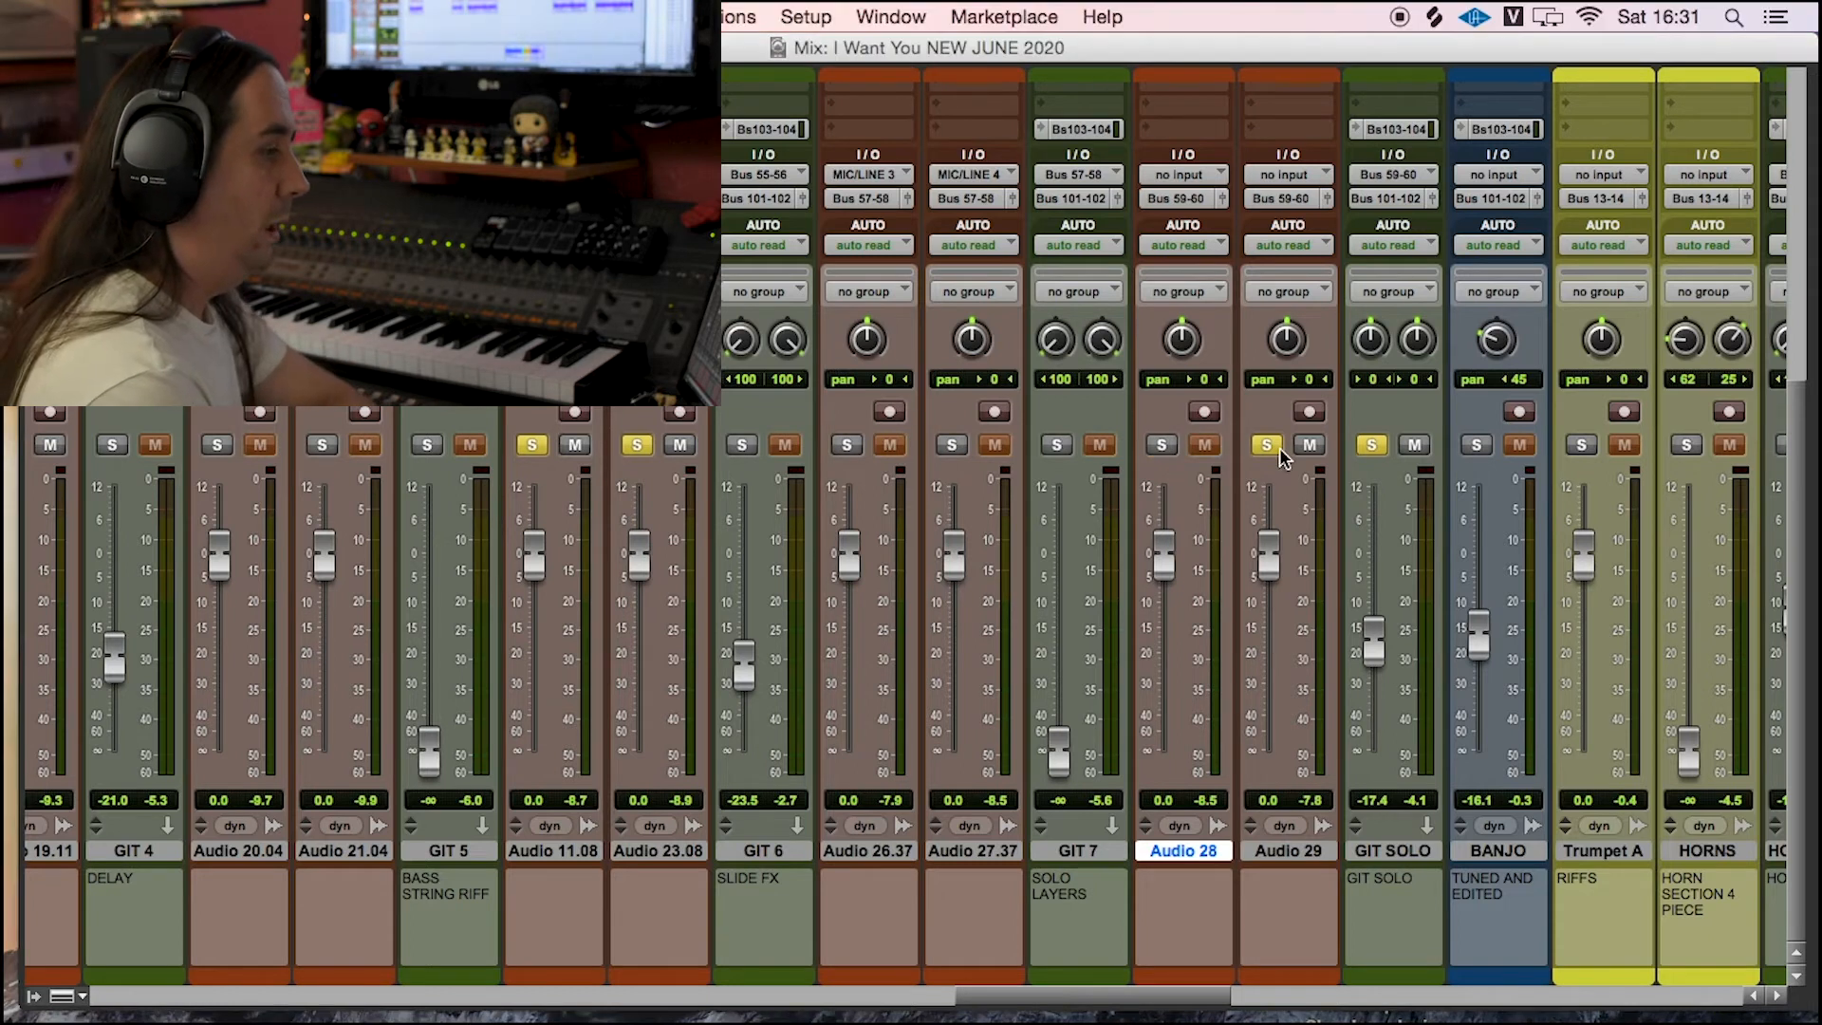
# Step: Solo the BANJO track and play the banjo part by itself
pyautogui.moveTo(1044, 998); pyautogui.dragTo(1063, 886)
pyautogui.click(1129, 852)
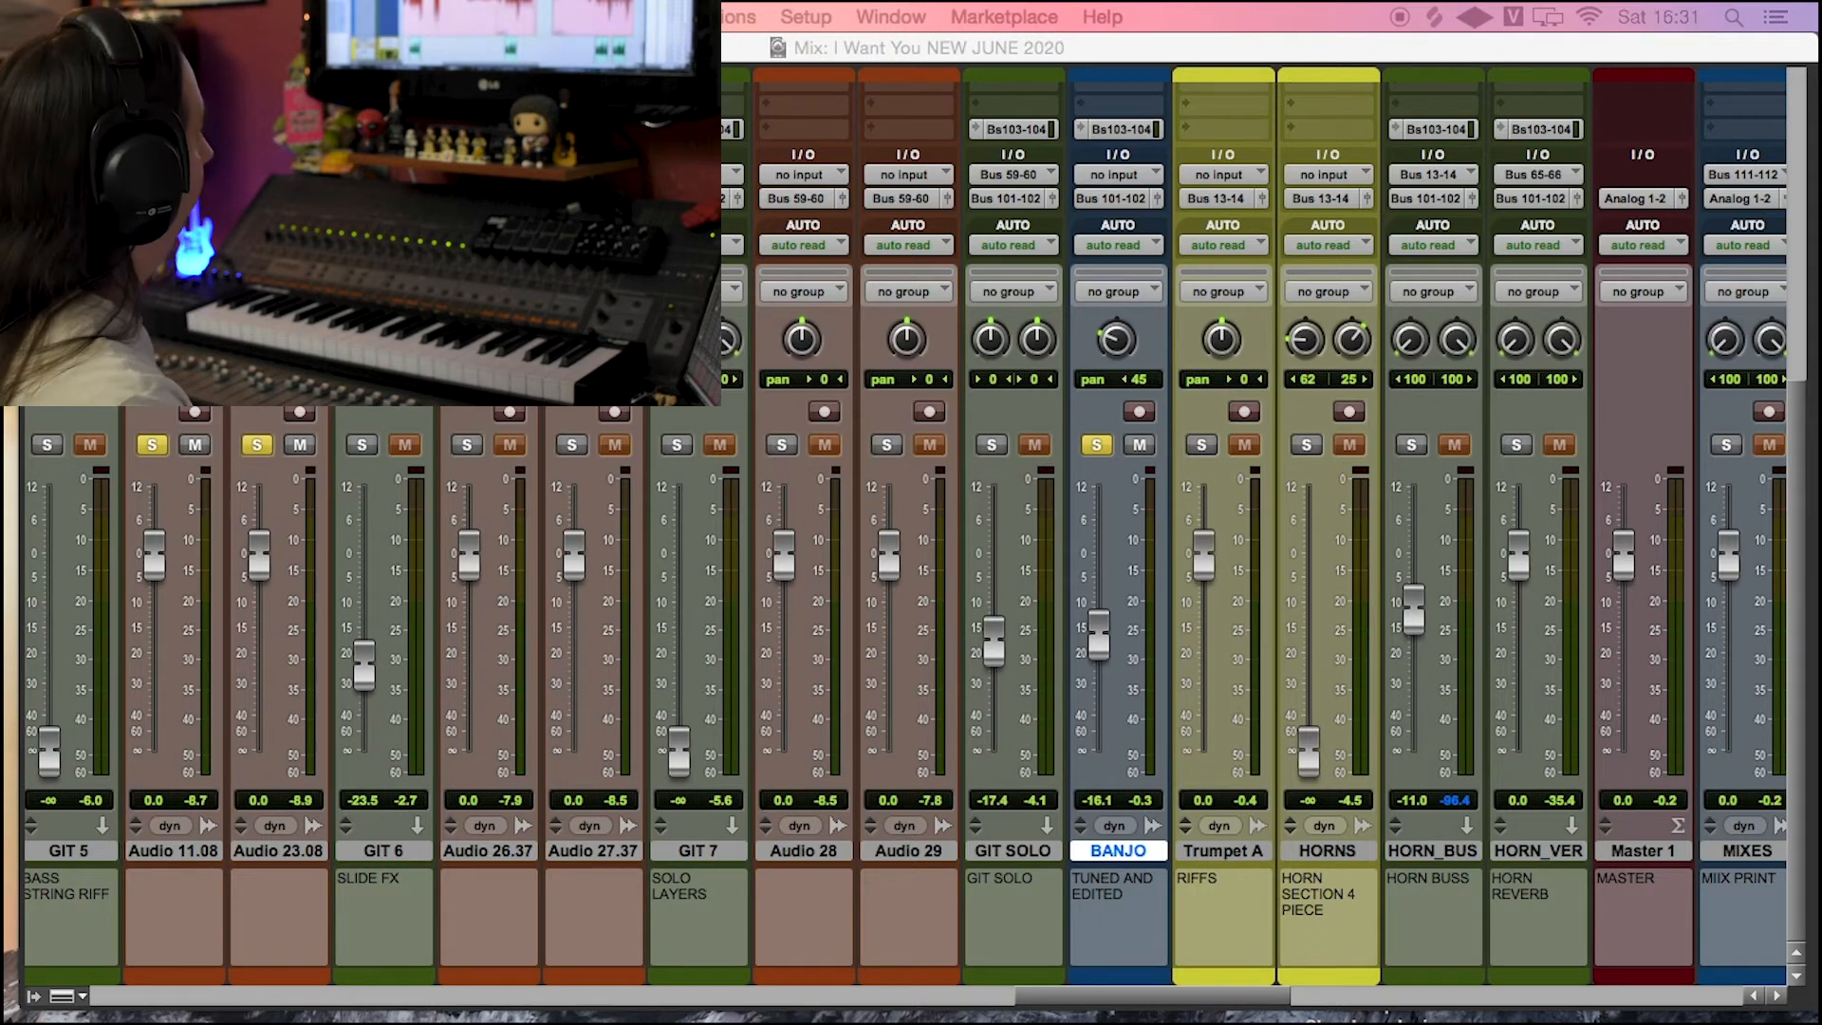
pyautogui.press('space')
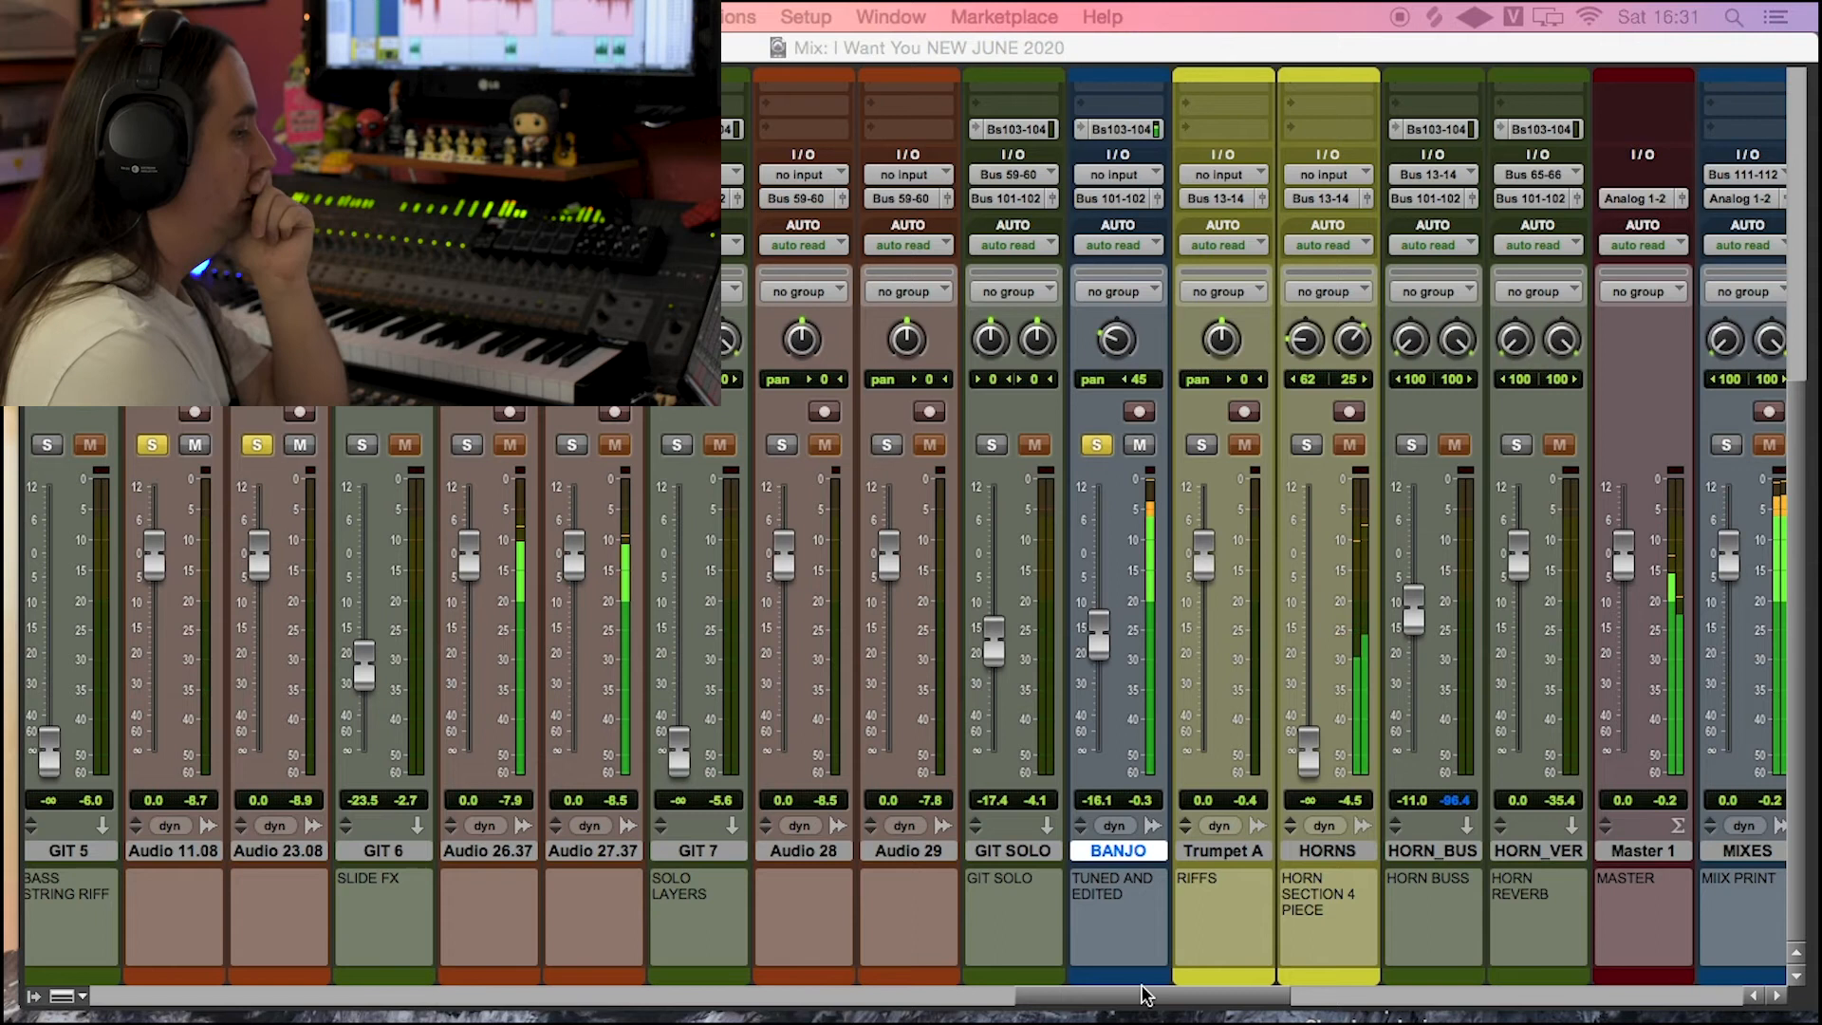
pyautogui.moveTo(1146, 996); pyautogui.dragTo(1122, 1002)
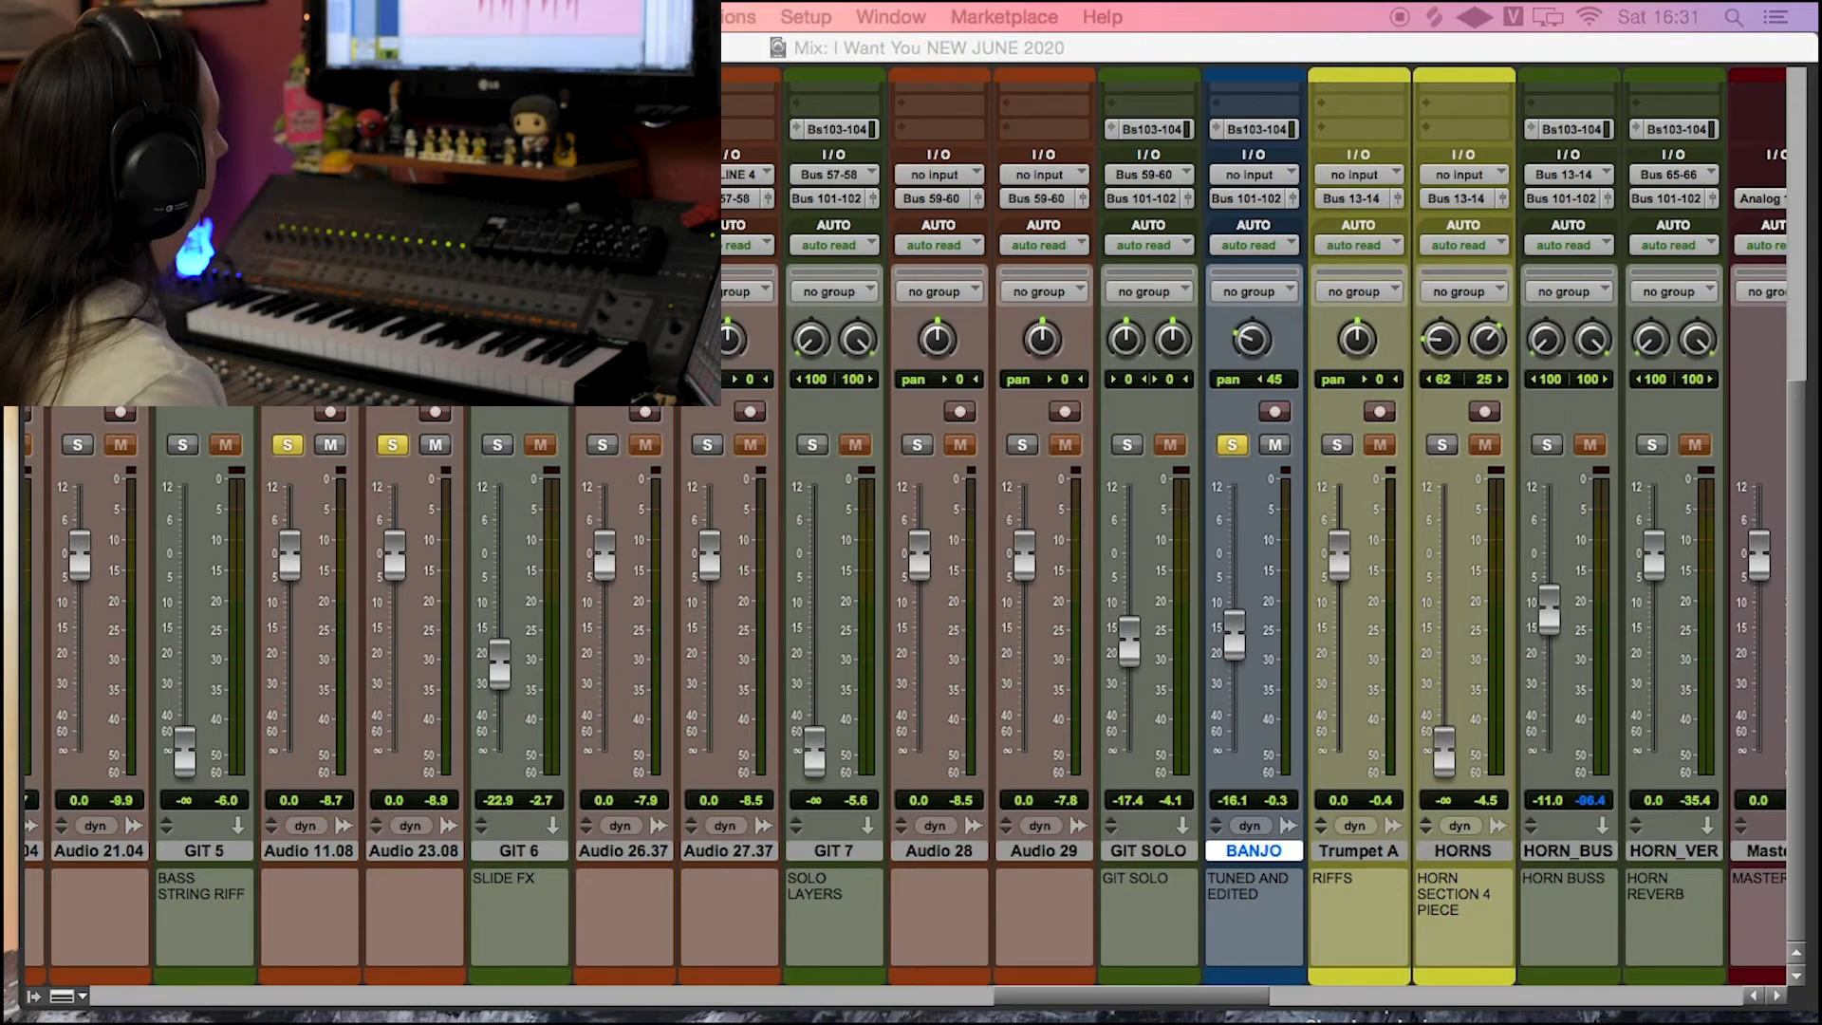
pyautogui.press('space')
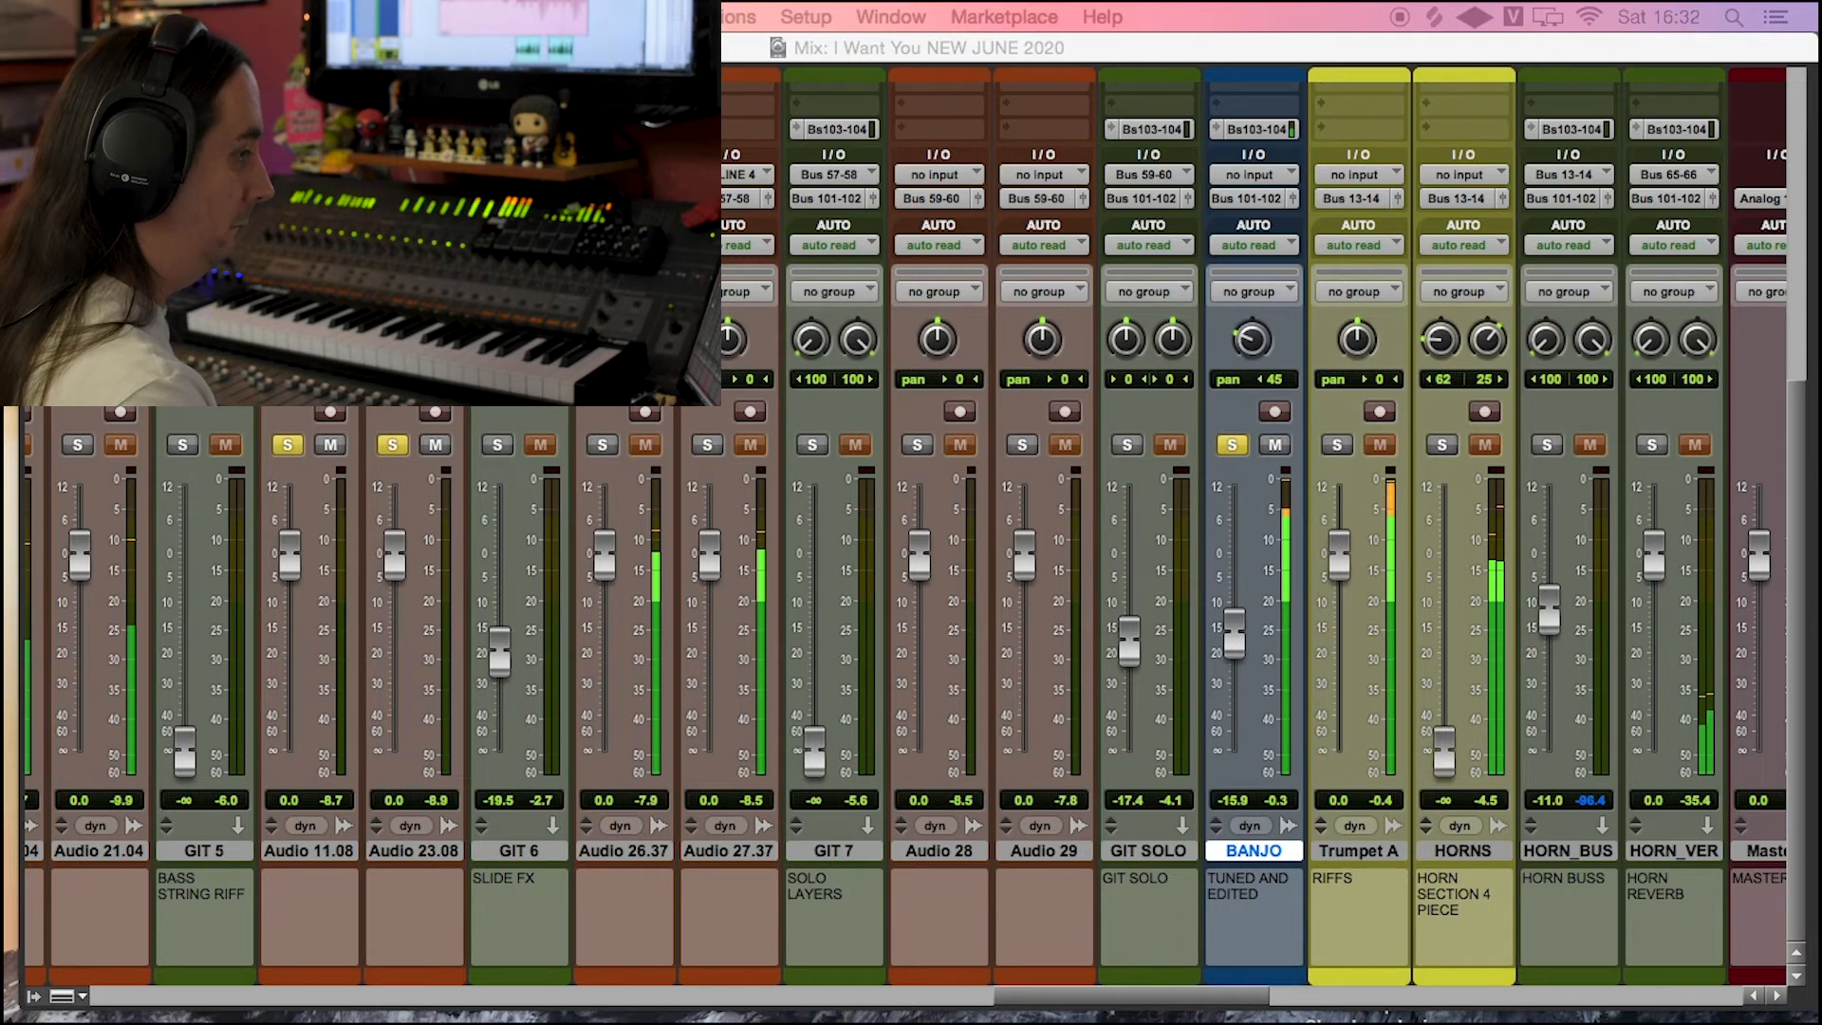
# Step: Solo the DRUMS, SMASH and D_VERB buses and play the banjo together with the drums
pyautogui.moveTo(1184, 1006); pyautogui.dragTo(556, 1009)
pyautogui.click(458, 444)
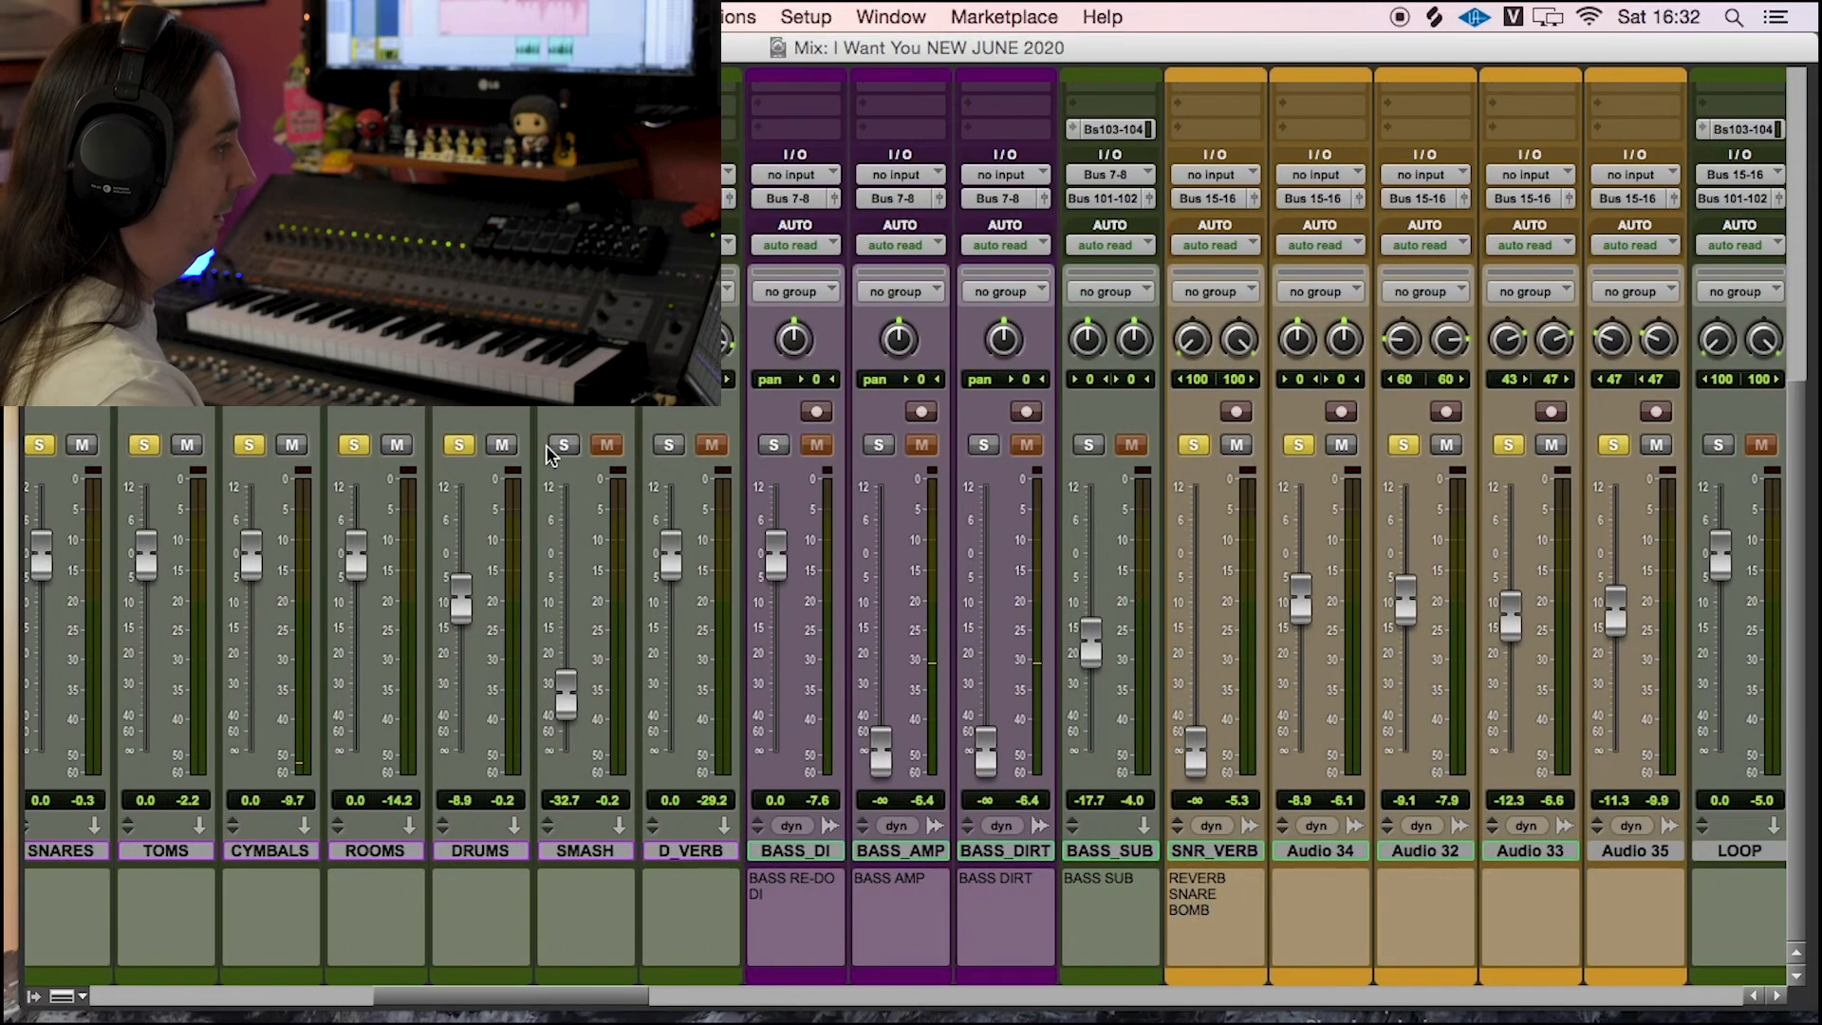
pyautogui.click(667, 445)
pyautogui.moveTo(566, 996); pyautogui.dragTo(1004, 1012)
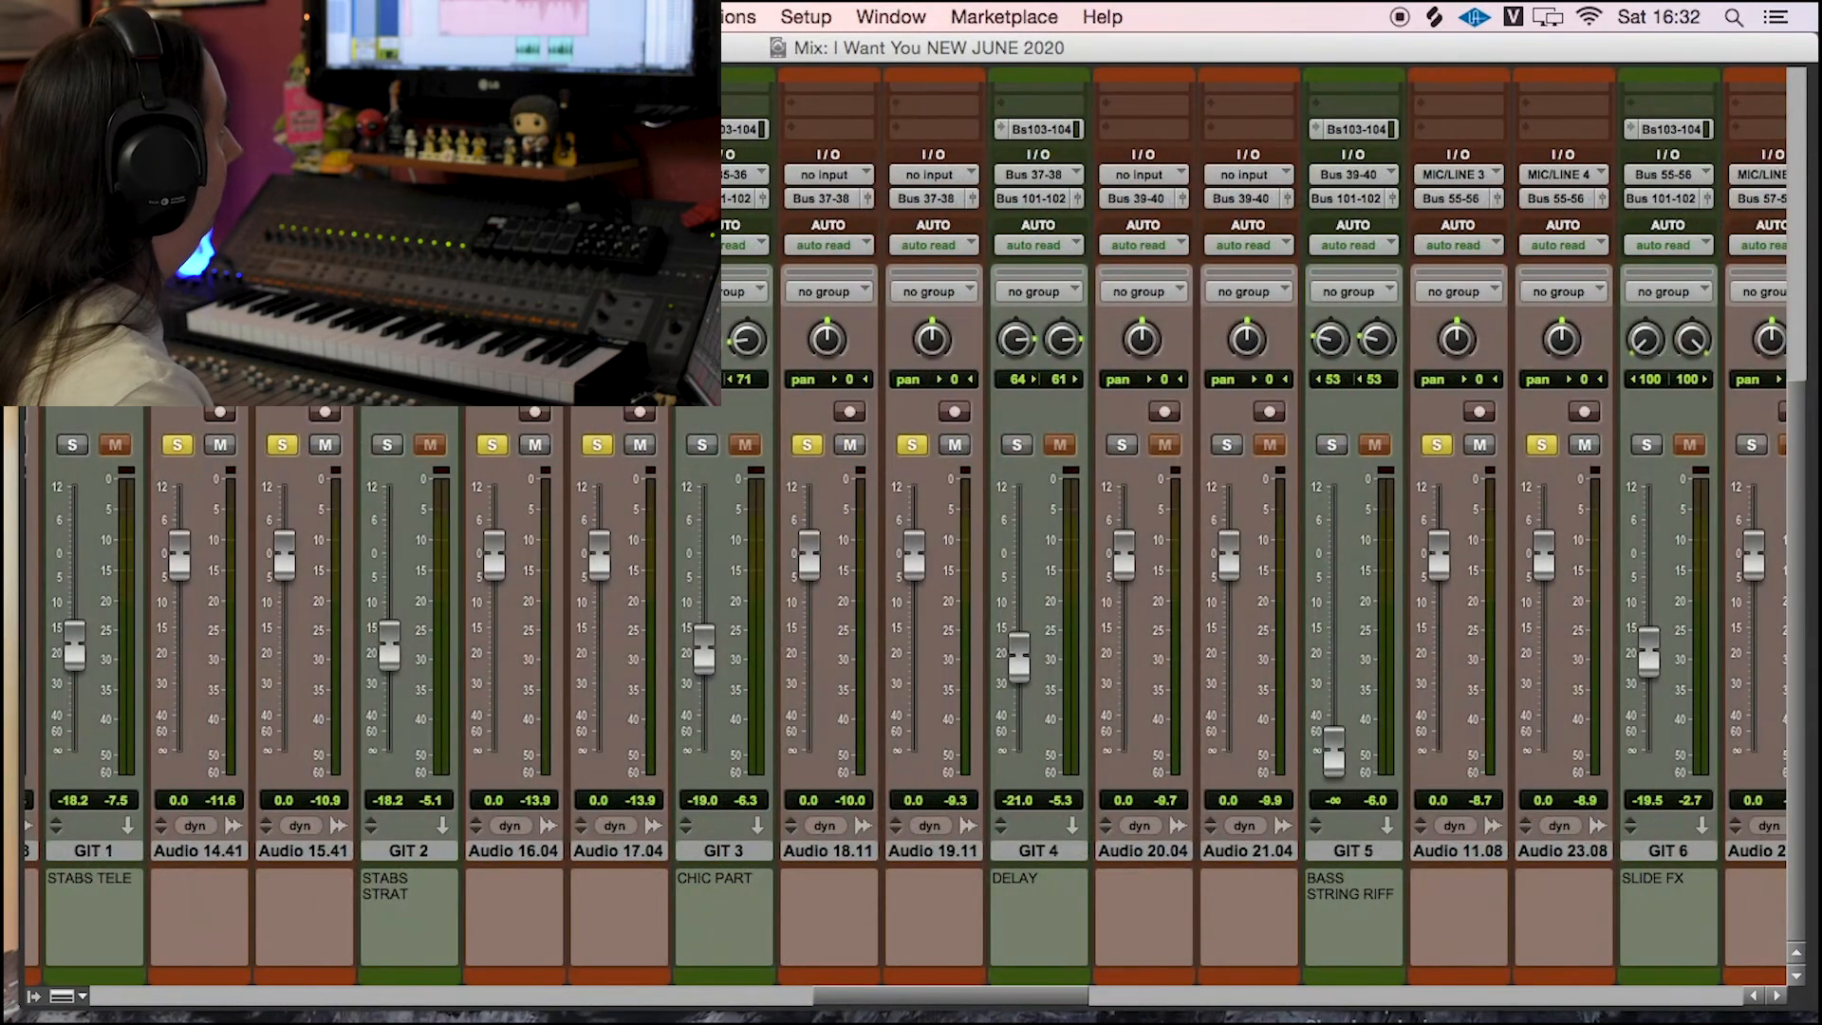
pyautogui.press('space')
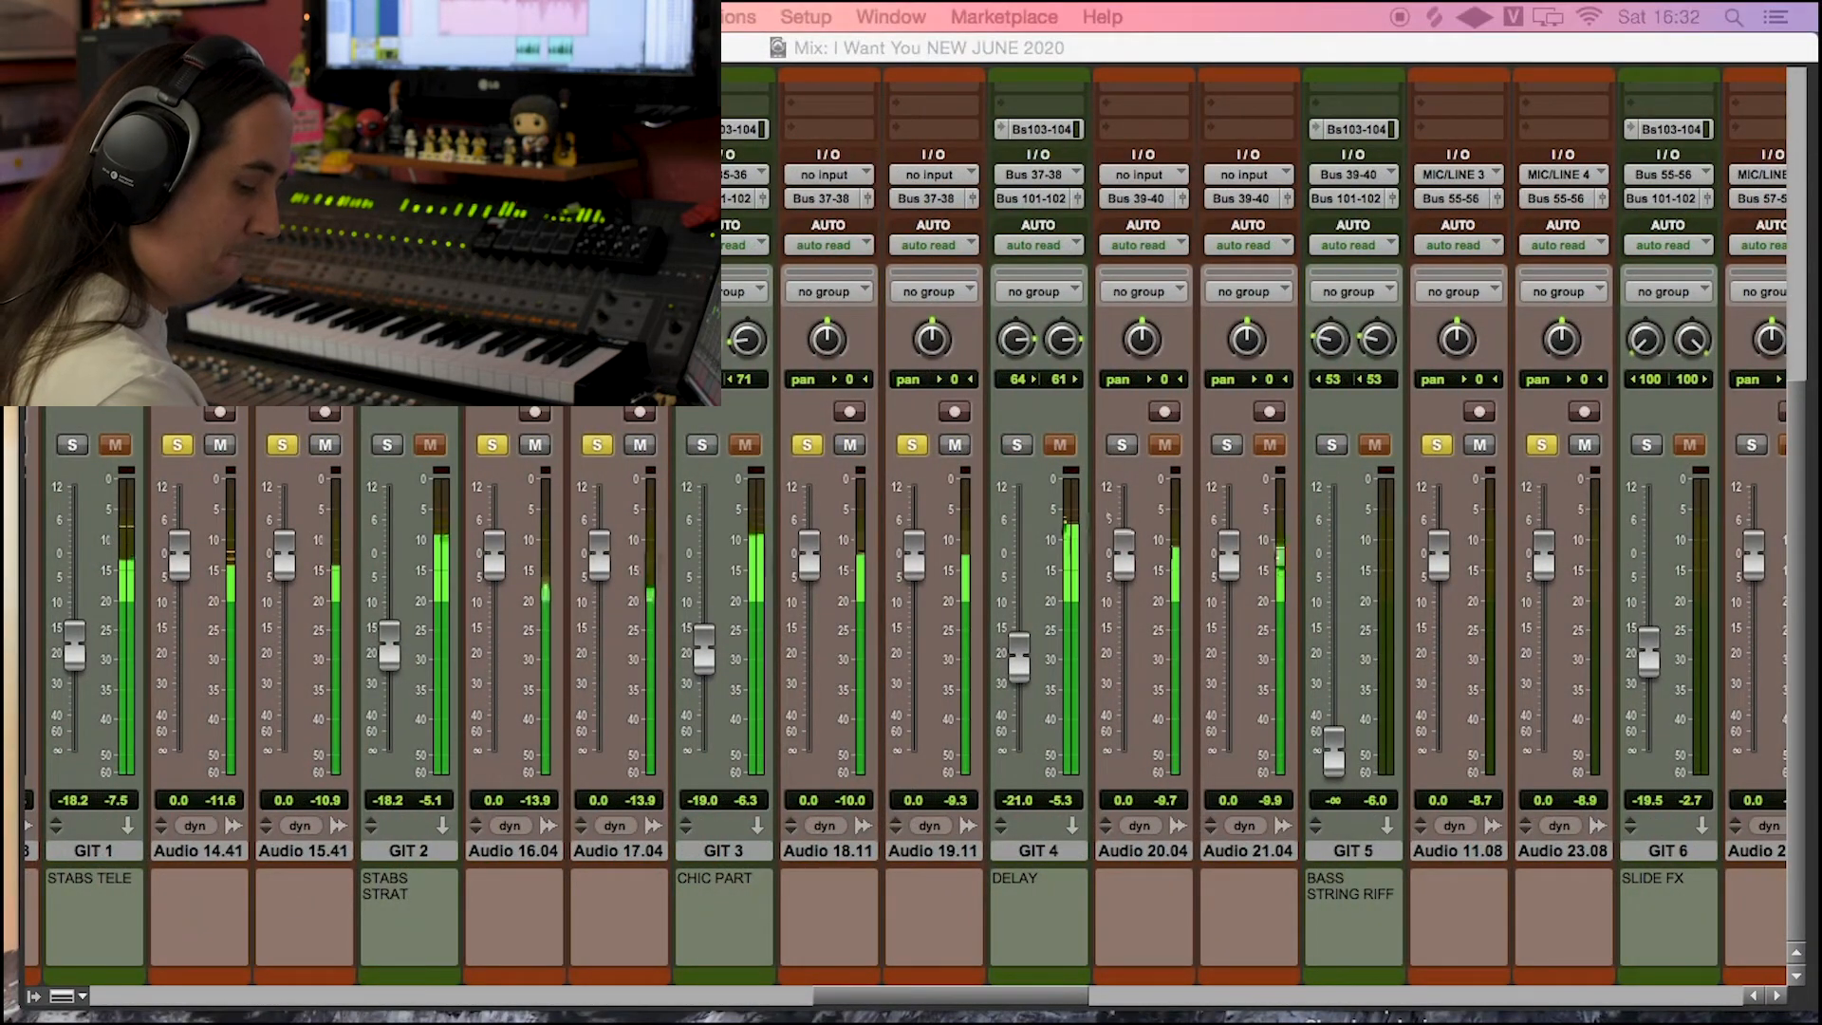
# Step: Add AC GIT 1, AC GIT 2 and the AC GITS bus to the solo while the banjo and drums play
pyautogui.moveTo(996, 996); pyautogui.dragTo(723, 1003)
pyautogui.click(1118, 444)
pyautogui.click(1223, 444)
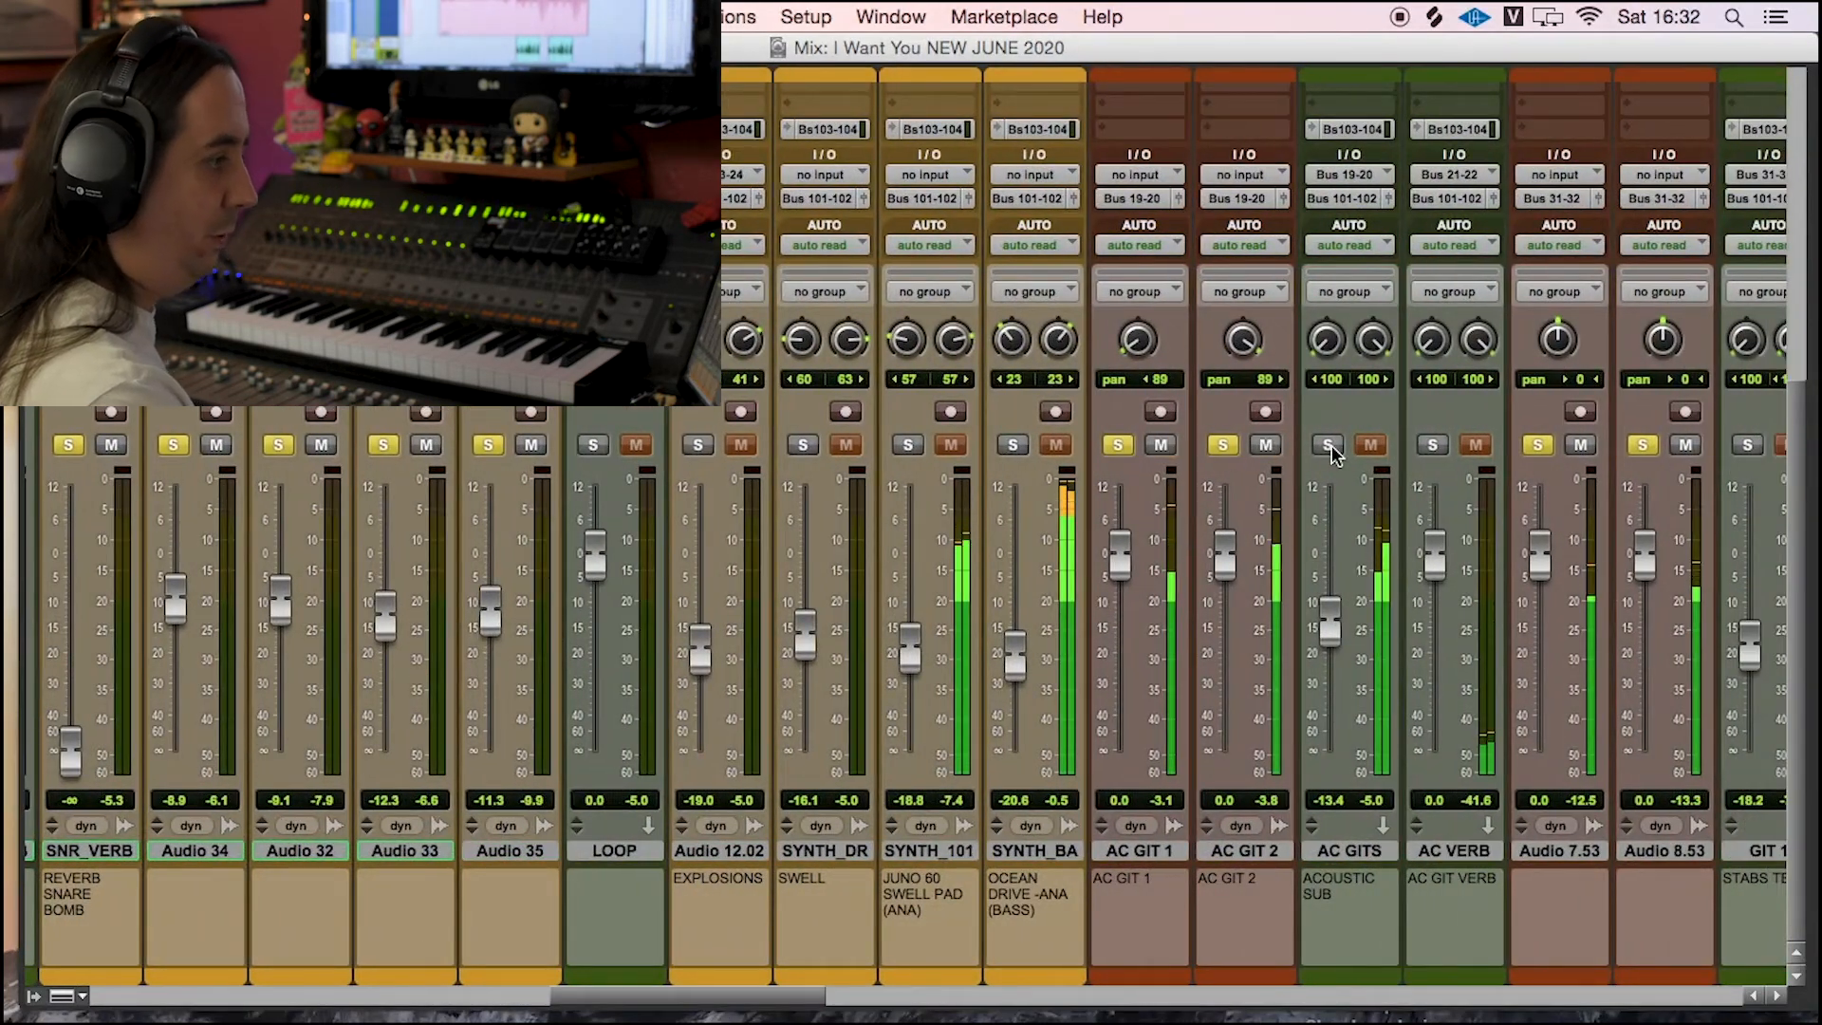
pyautogui.click(1328, 445)
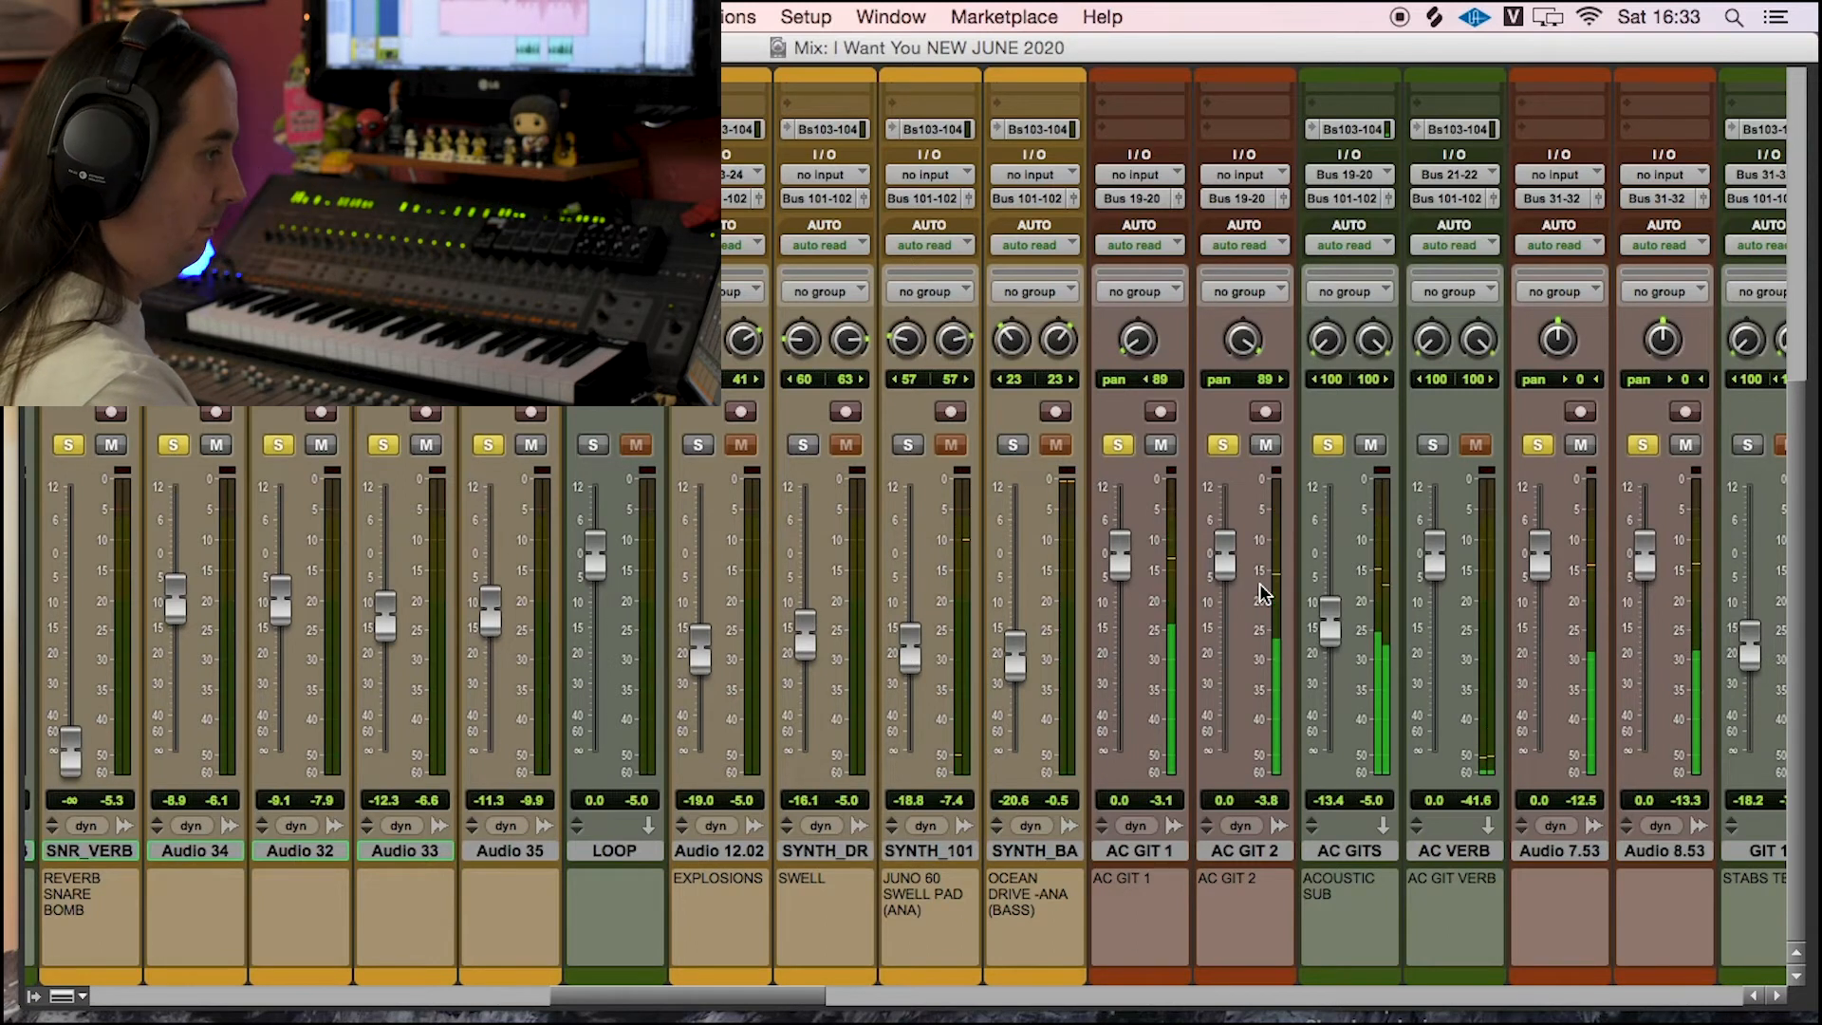
# Step: Take the acoustic guitar tracks and AC GITS bus out of solo, along with D_VERB, SMASH and DRUMS
pyautogui.click(1327, 444)
pyautogui.click(1222, 445)
pyautogui.click(1132, 448)
pyautogui.moveTo(773, 995); pyautogui.dragTo(637, 998)
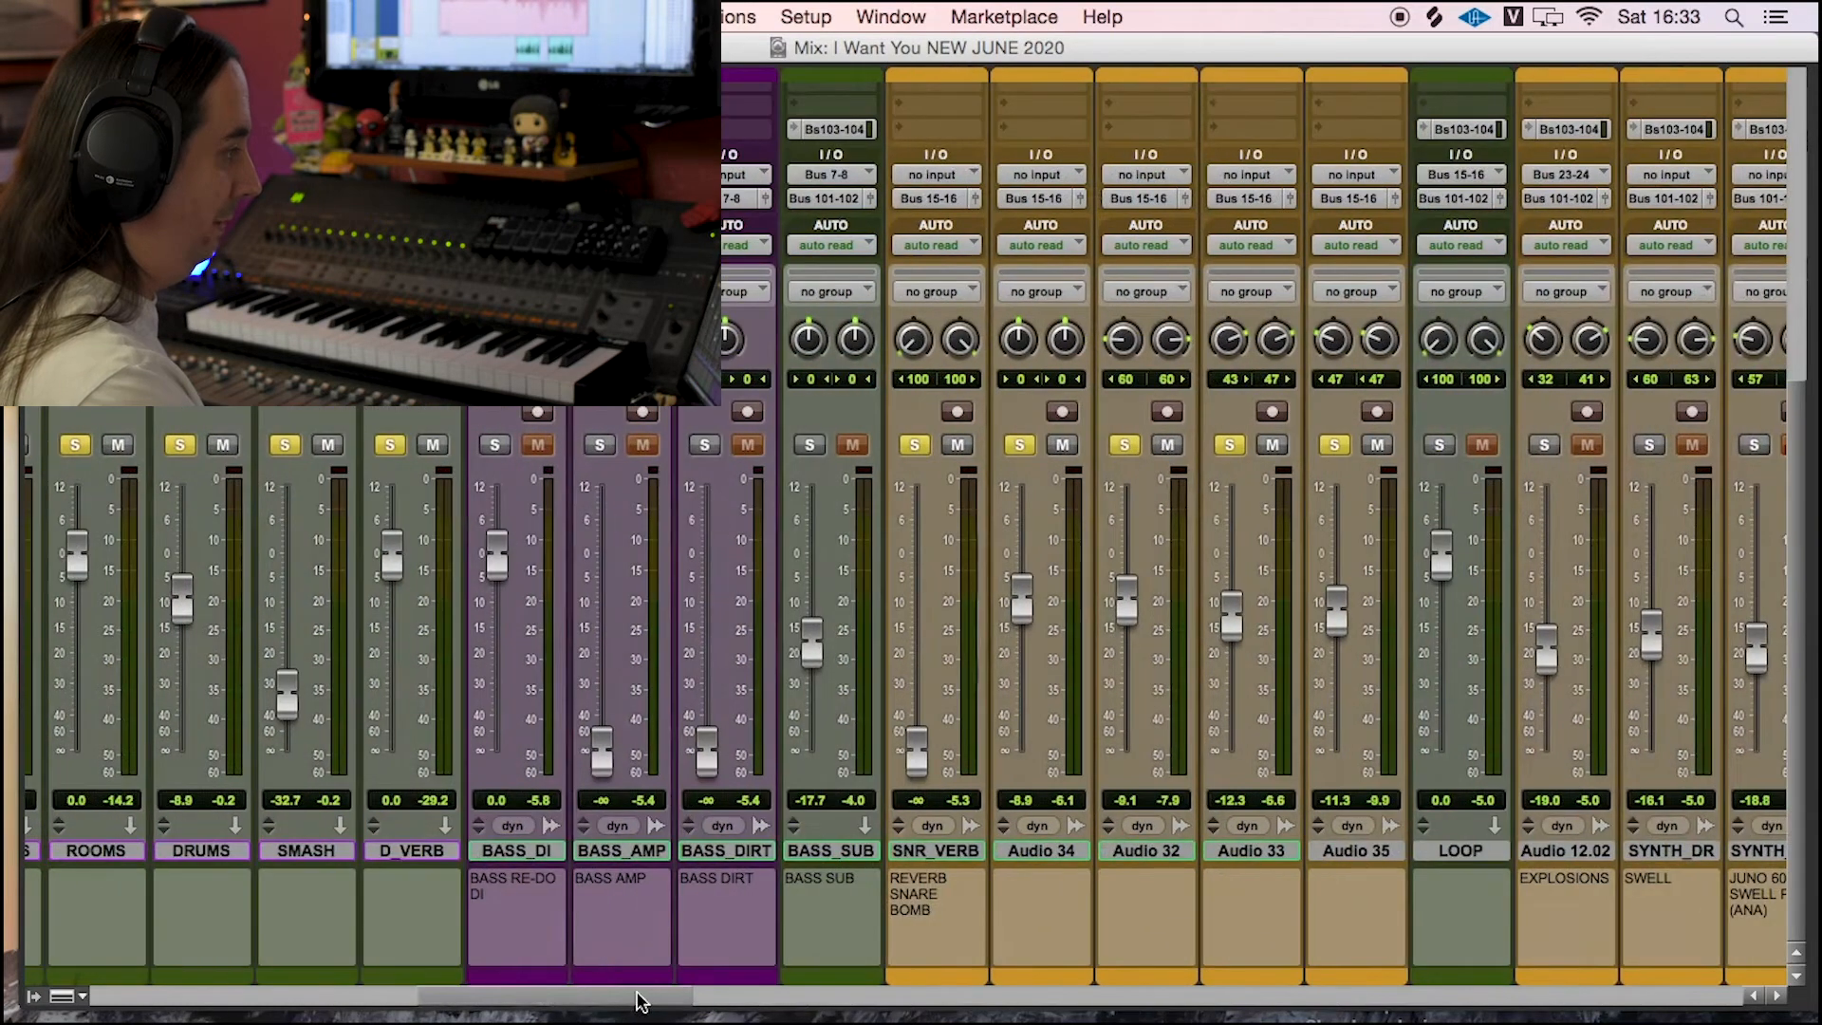
pyautogui.click(389, 444)
pyautogui.click(284, 444)
pyautogui.click(181, 445)
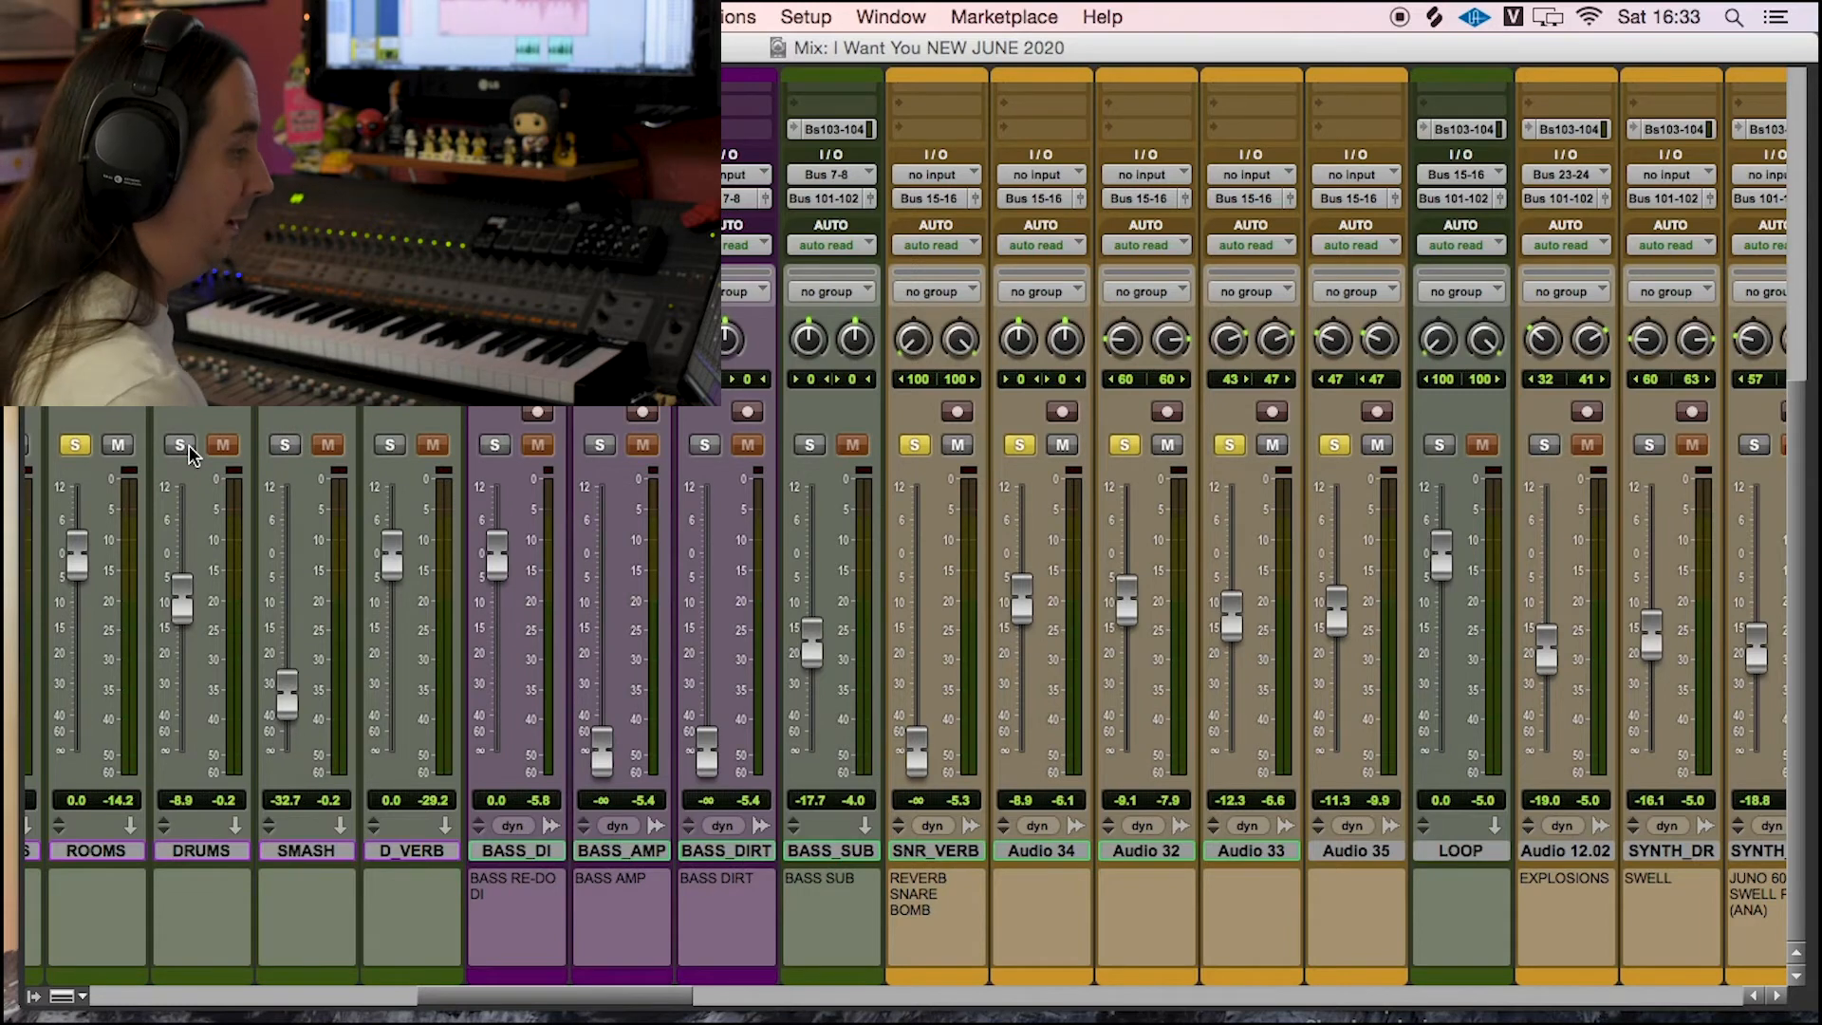
# Step: Switch the solo from BANJO to Trumpet A, HORN_BUS and HORN_VER, and play the trumpet riffs
pyautogui.moveTo(612, 998); pyautogui.dragTo(1208, 1009)
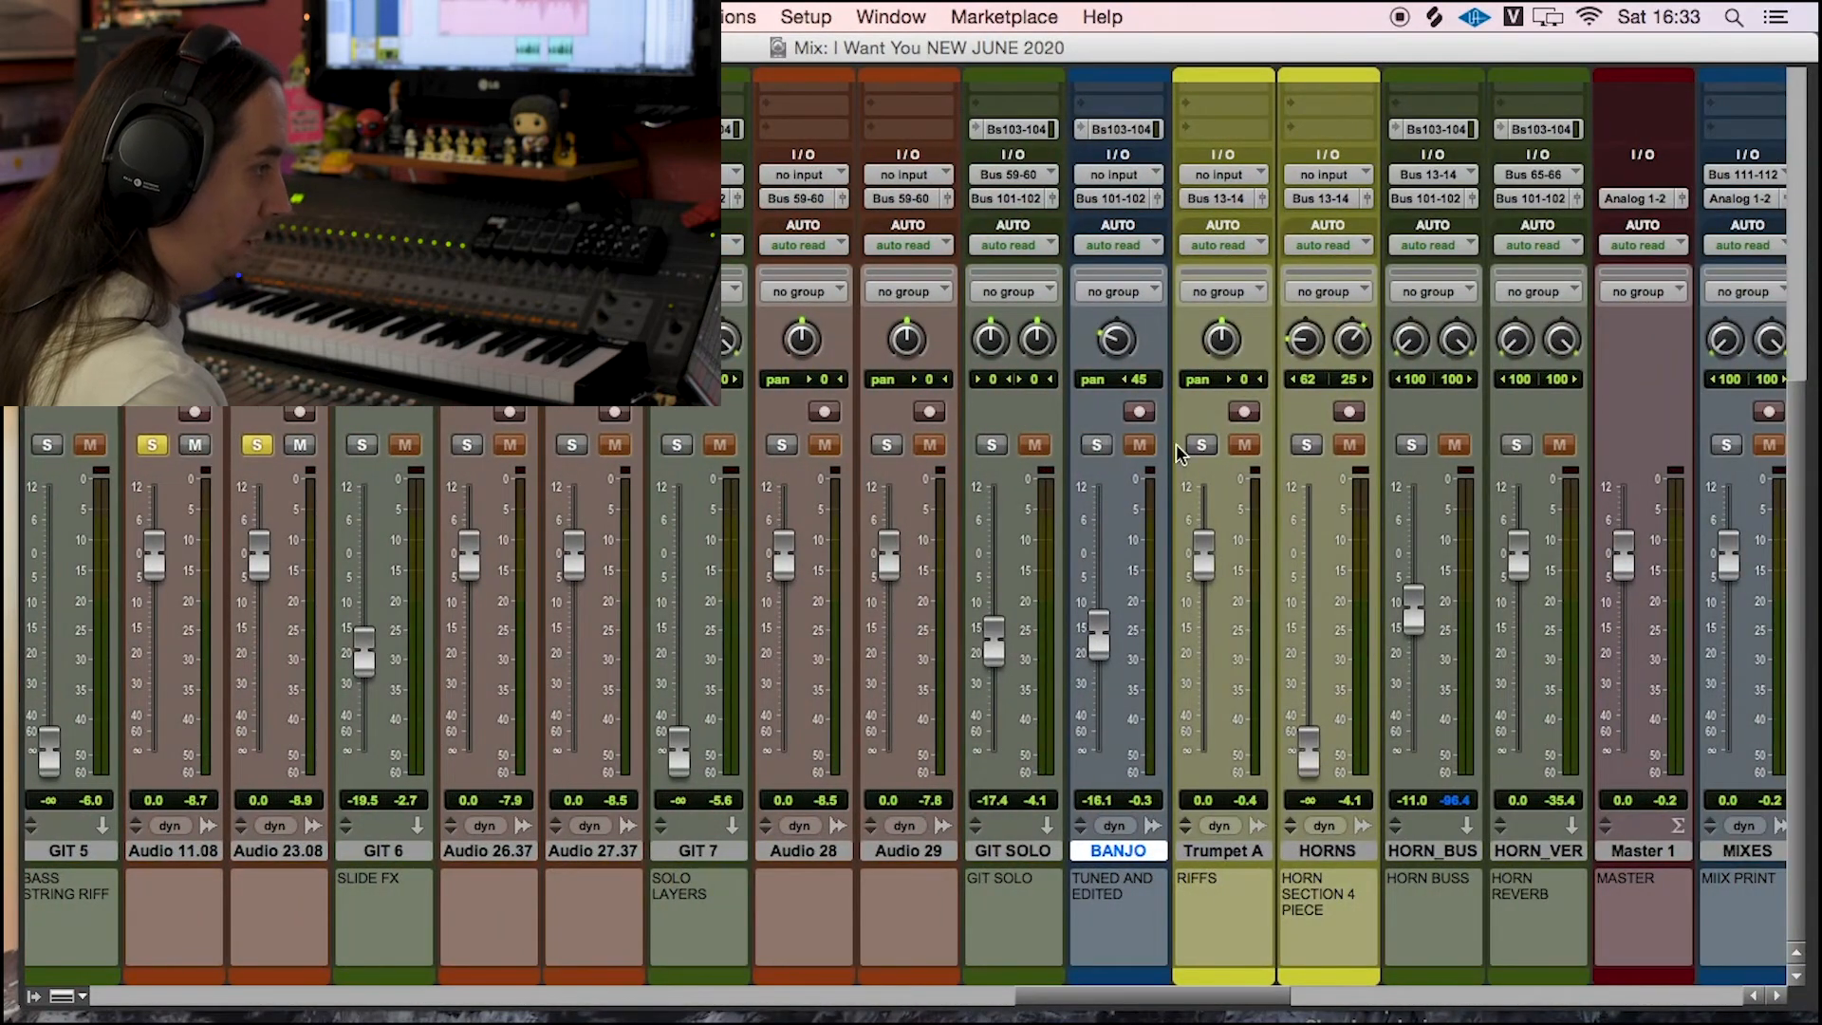
pyautogui.click(1201, 444)
pyautogui.click(1411, 444)
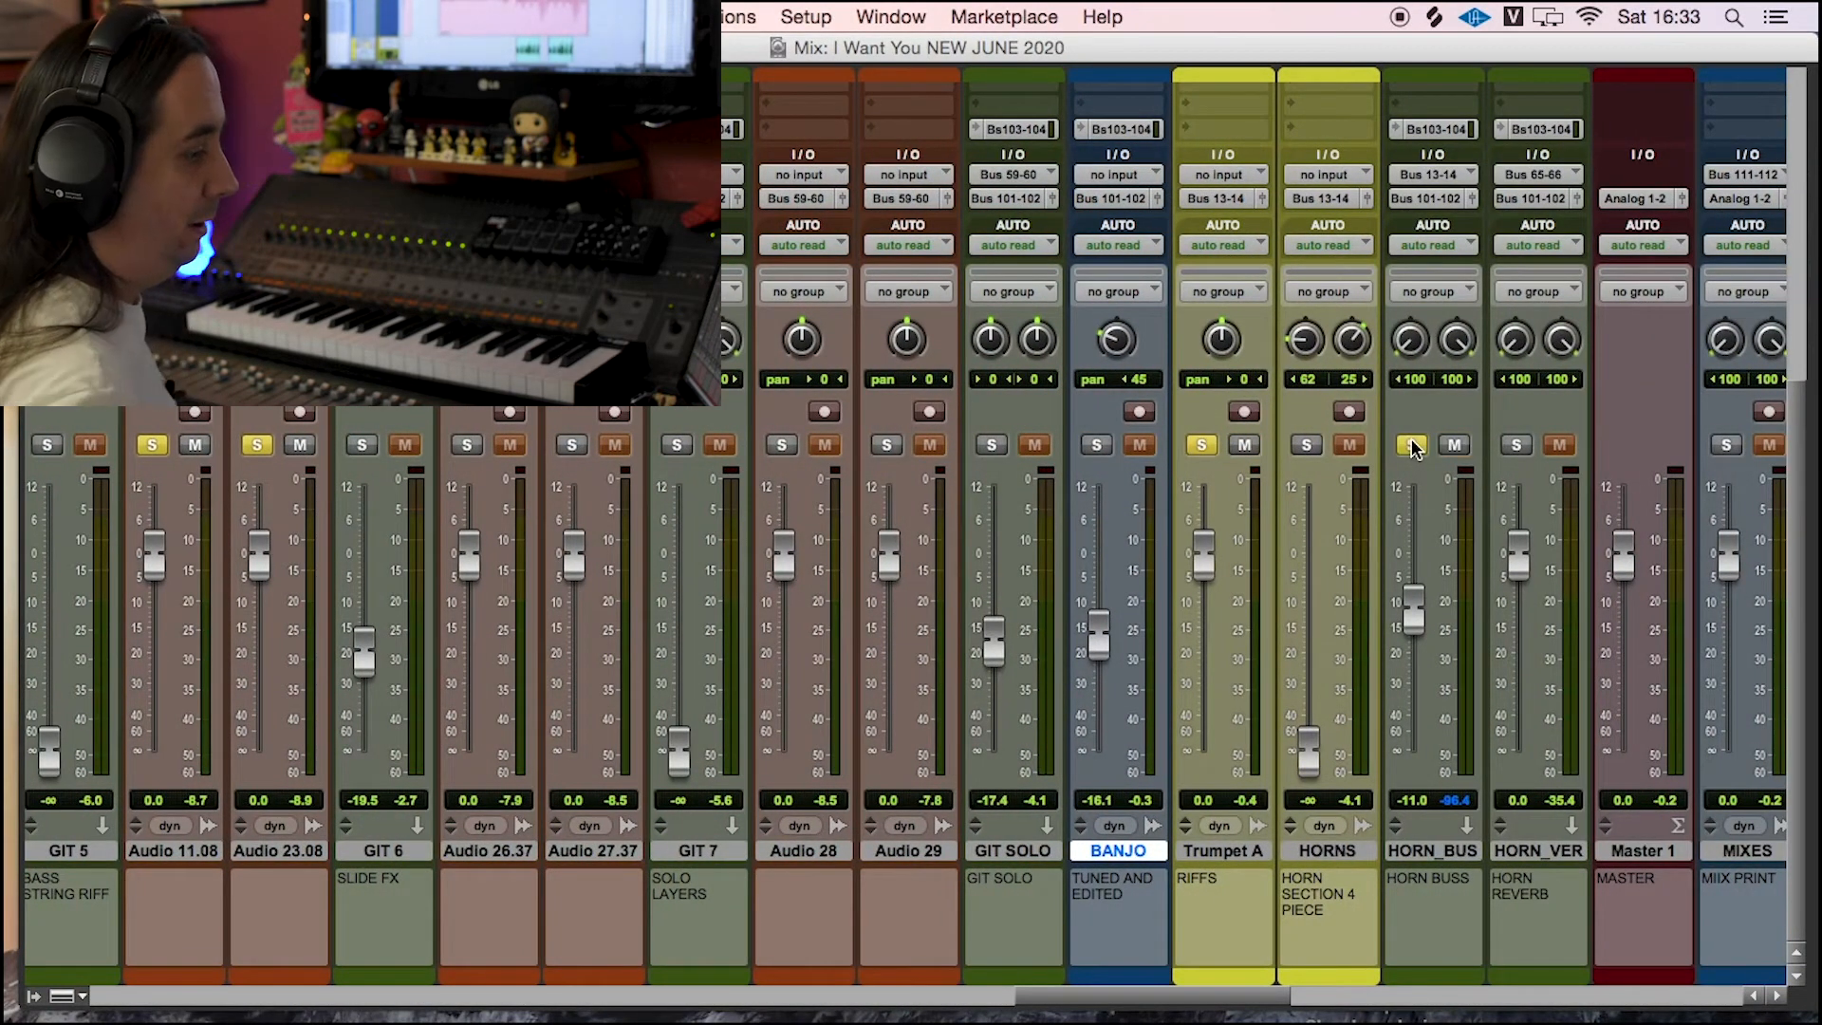
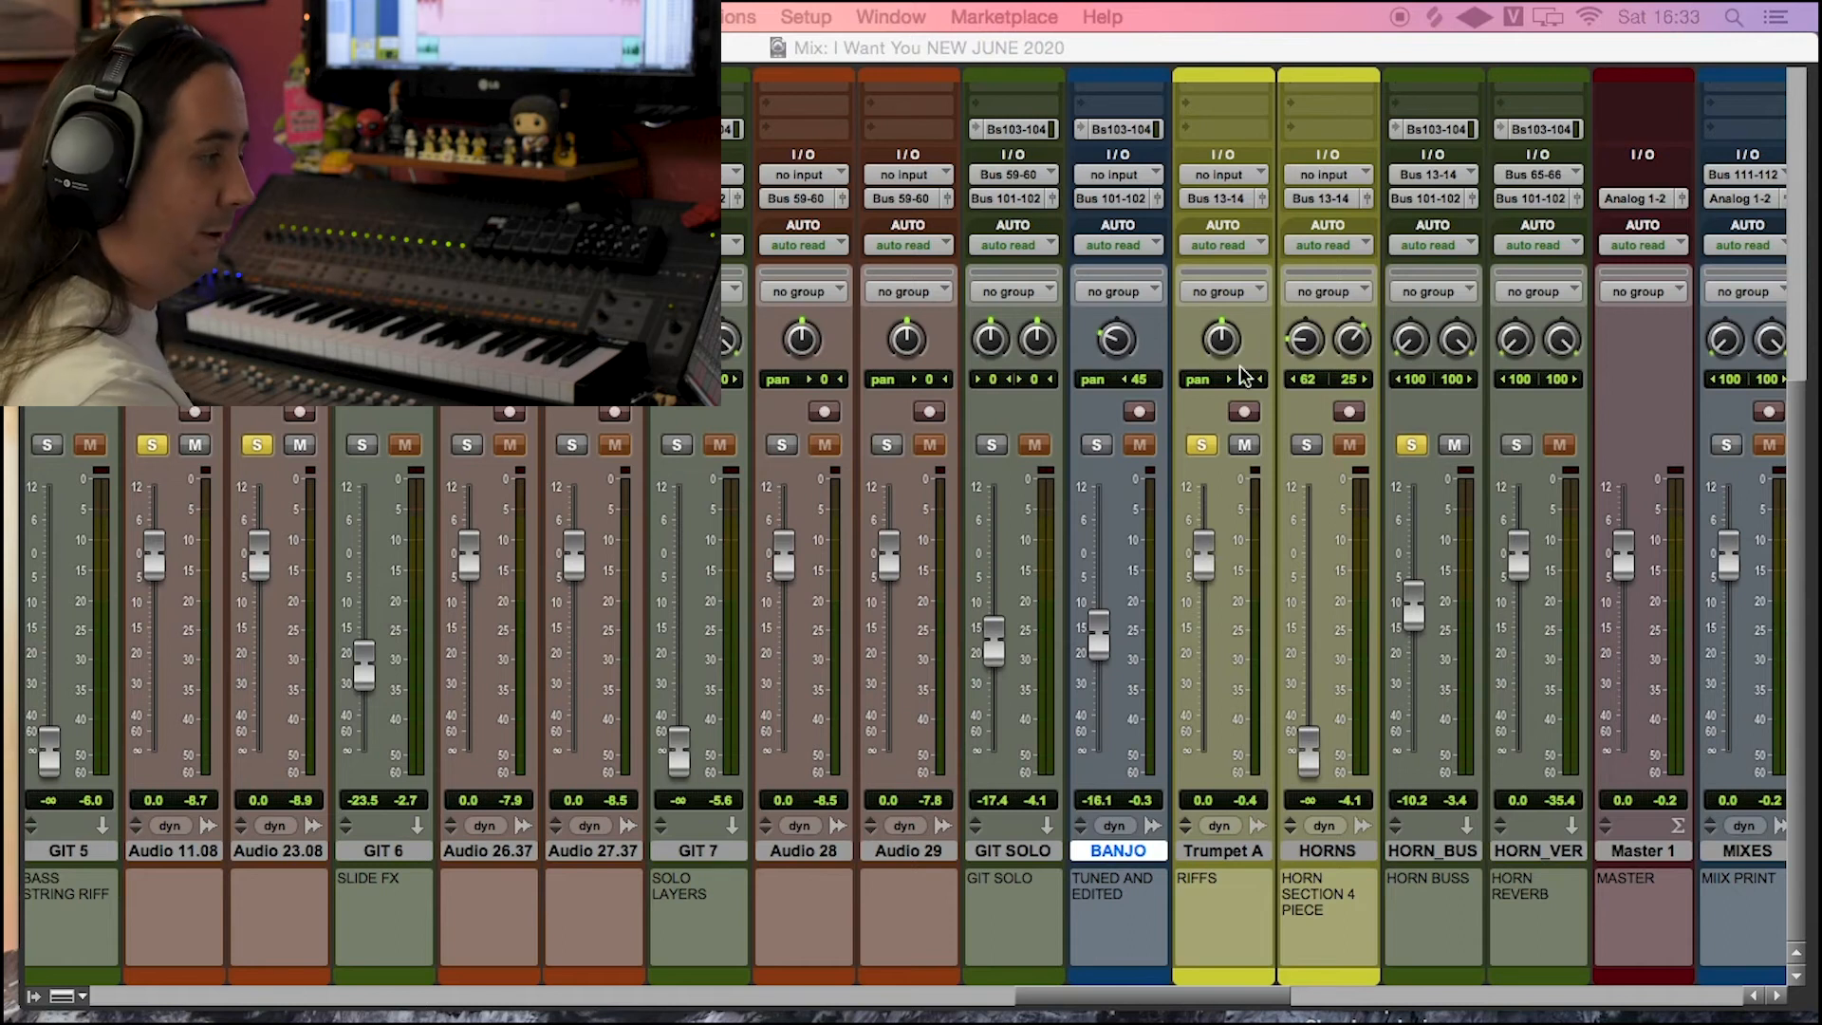
pyautogui.click(1515, 445)
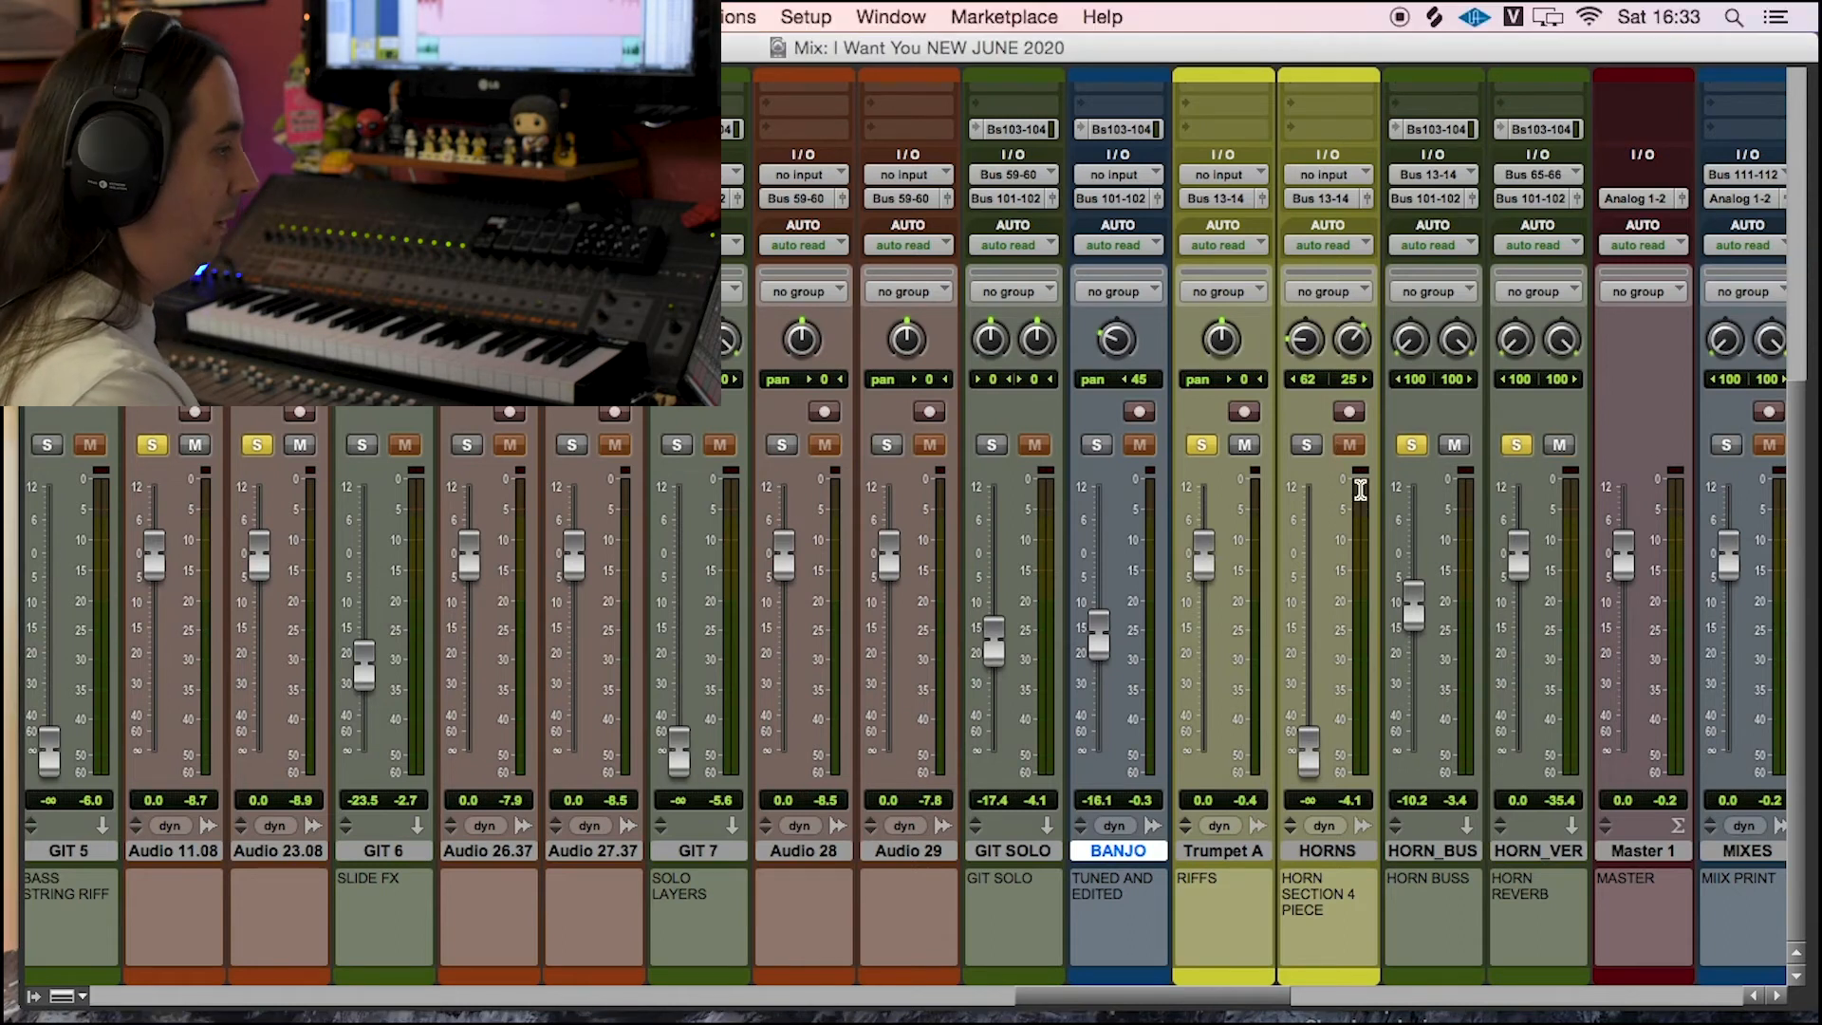
pyautogui.press('space')
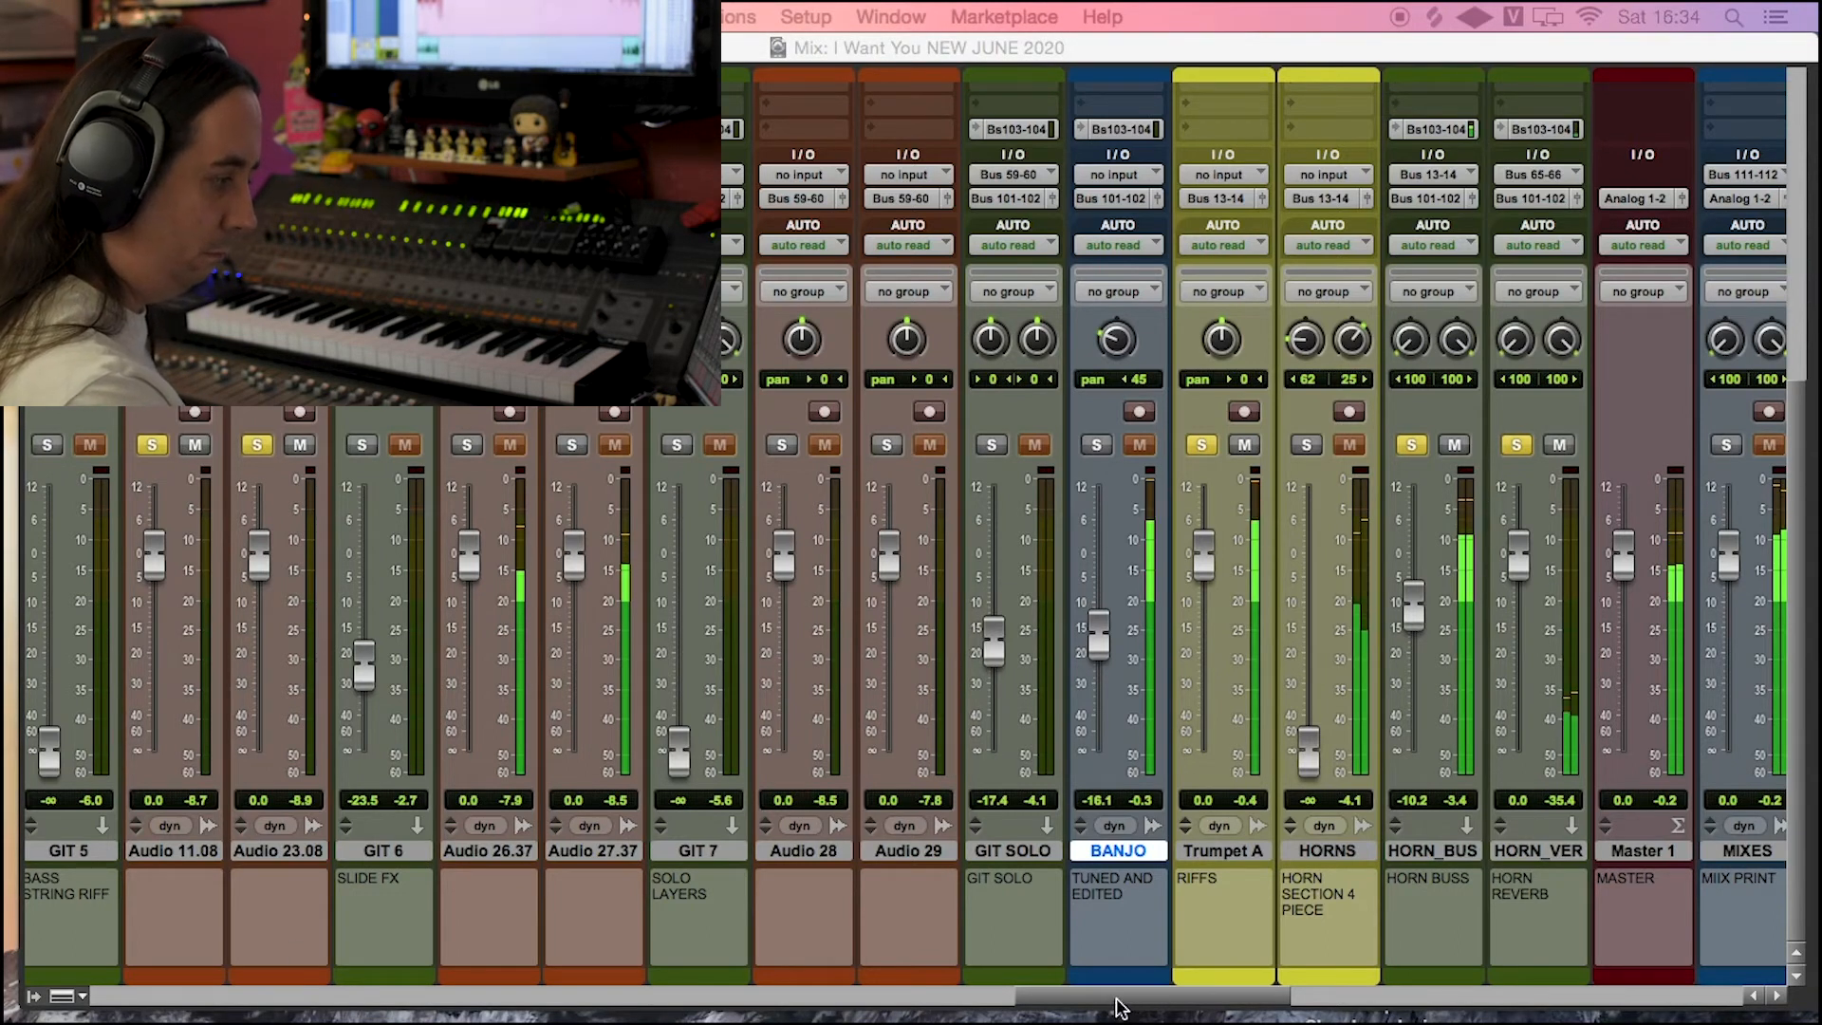
# Step: Solo AC GIT 1, AC GIT 2 and AC GITS along with the DRUMS, SMASH and D_VERB buses
pyautogui.moveTo(1112, 1003); pyautogui.dragTo(622, 1001)
pyautogui.click(1291, 444)
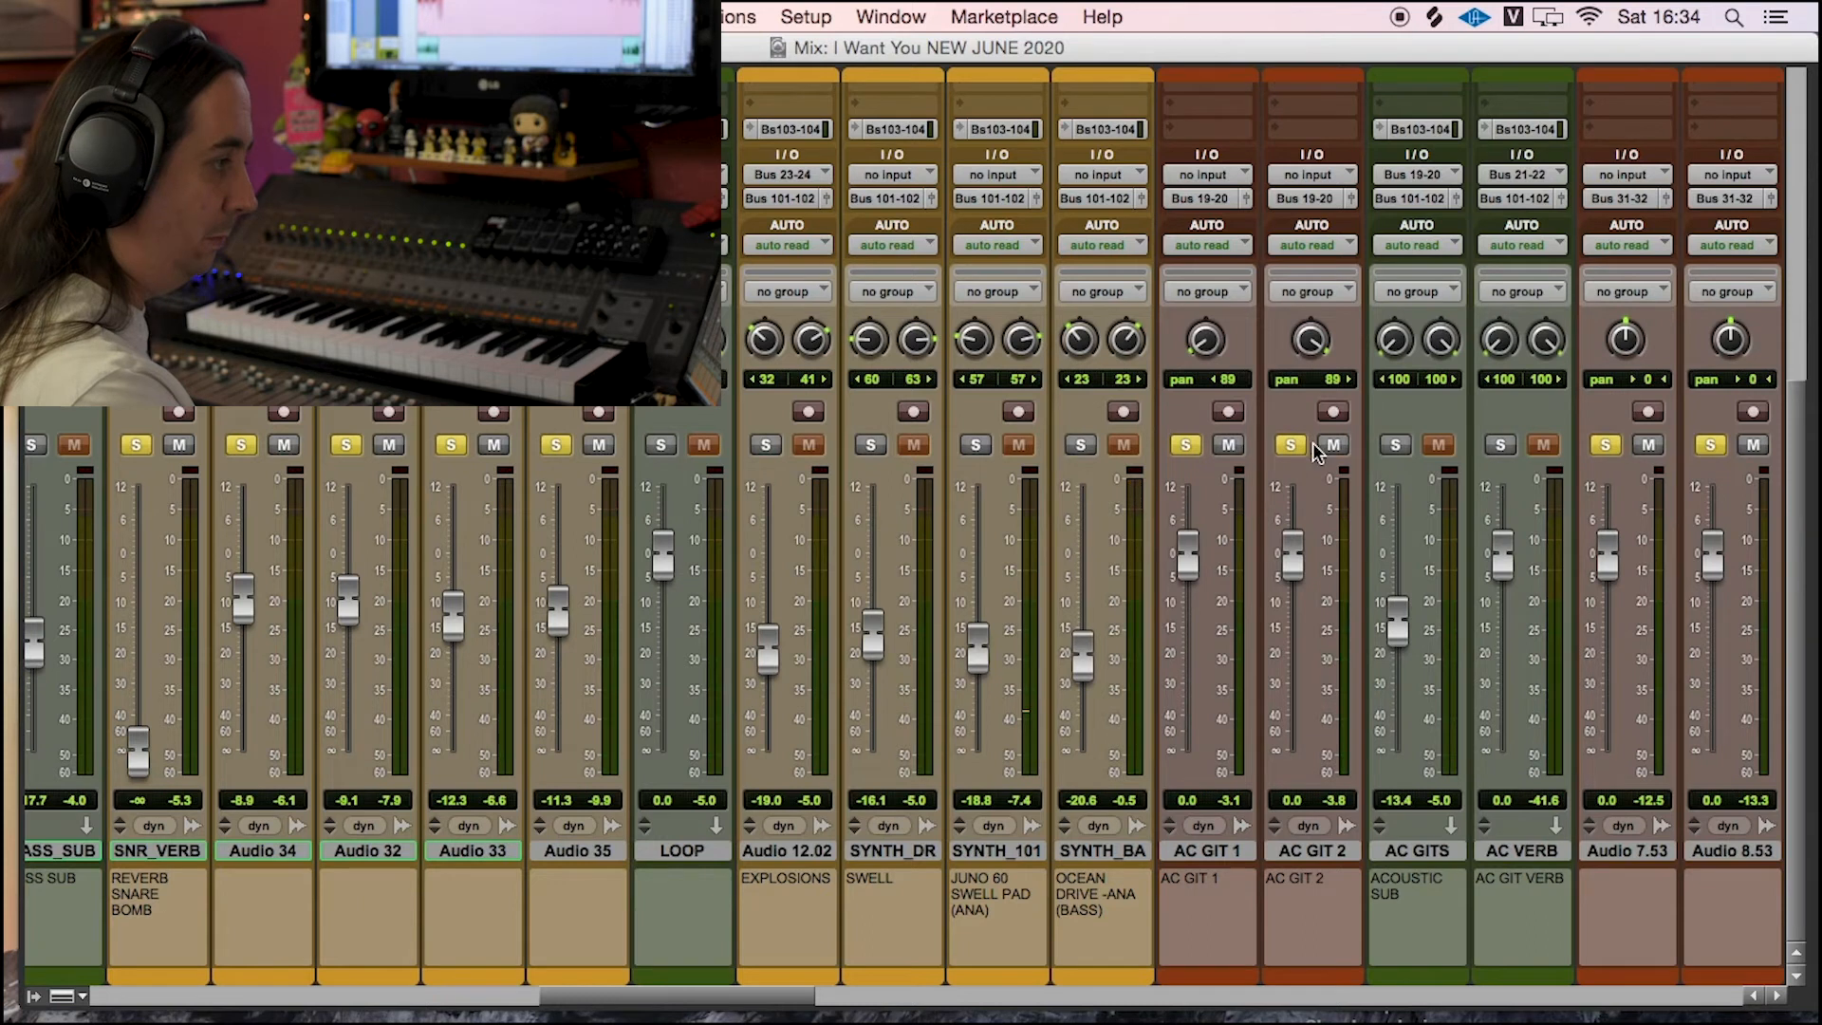
pyautogui.click(1395, 444)
pyautogui.moveTo(756, 1004); pyautogui.dragTo(562, 1004)
pyautogui.click(842, 445)
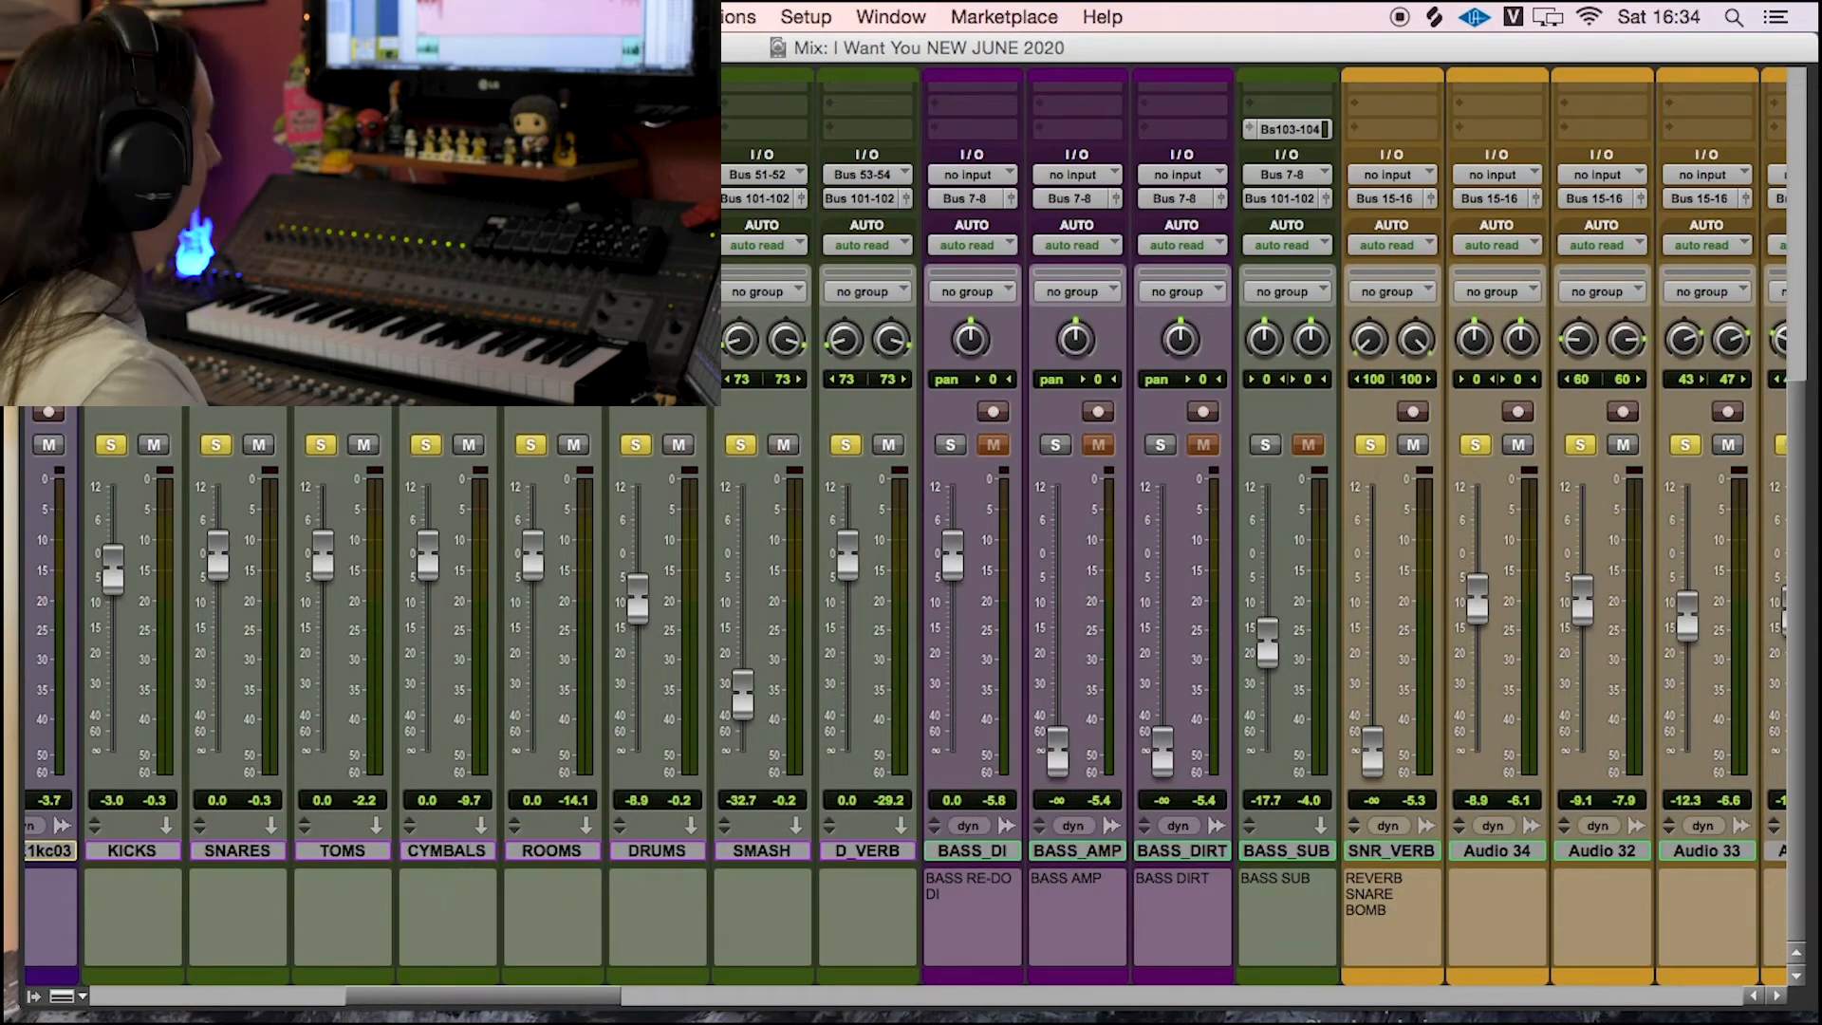
# Step: Play the soloed acoustic guitars with the drums, and take DRUMS and SMASH out of solo
pyautogui.press('space')
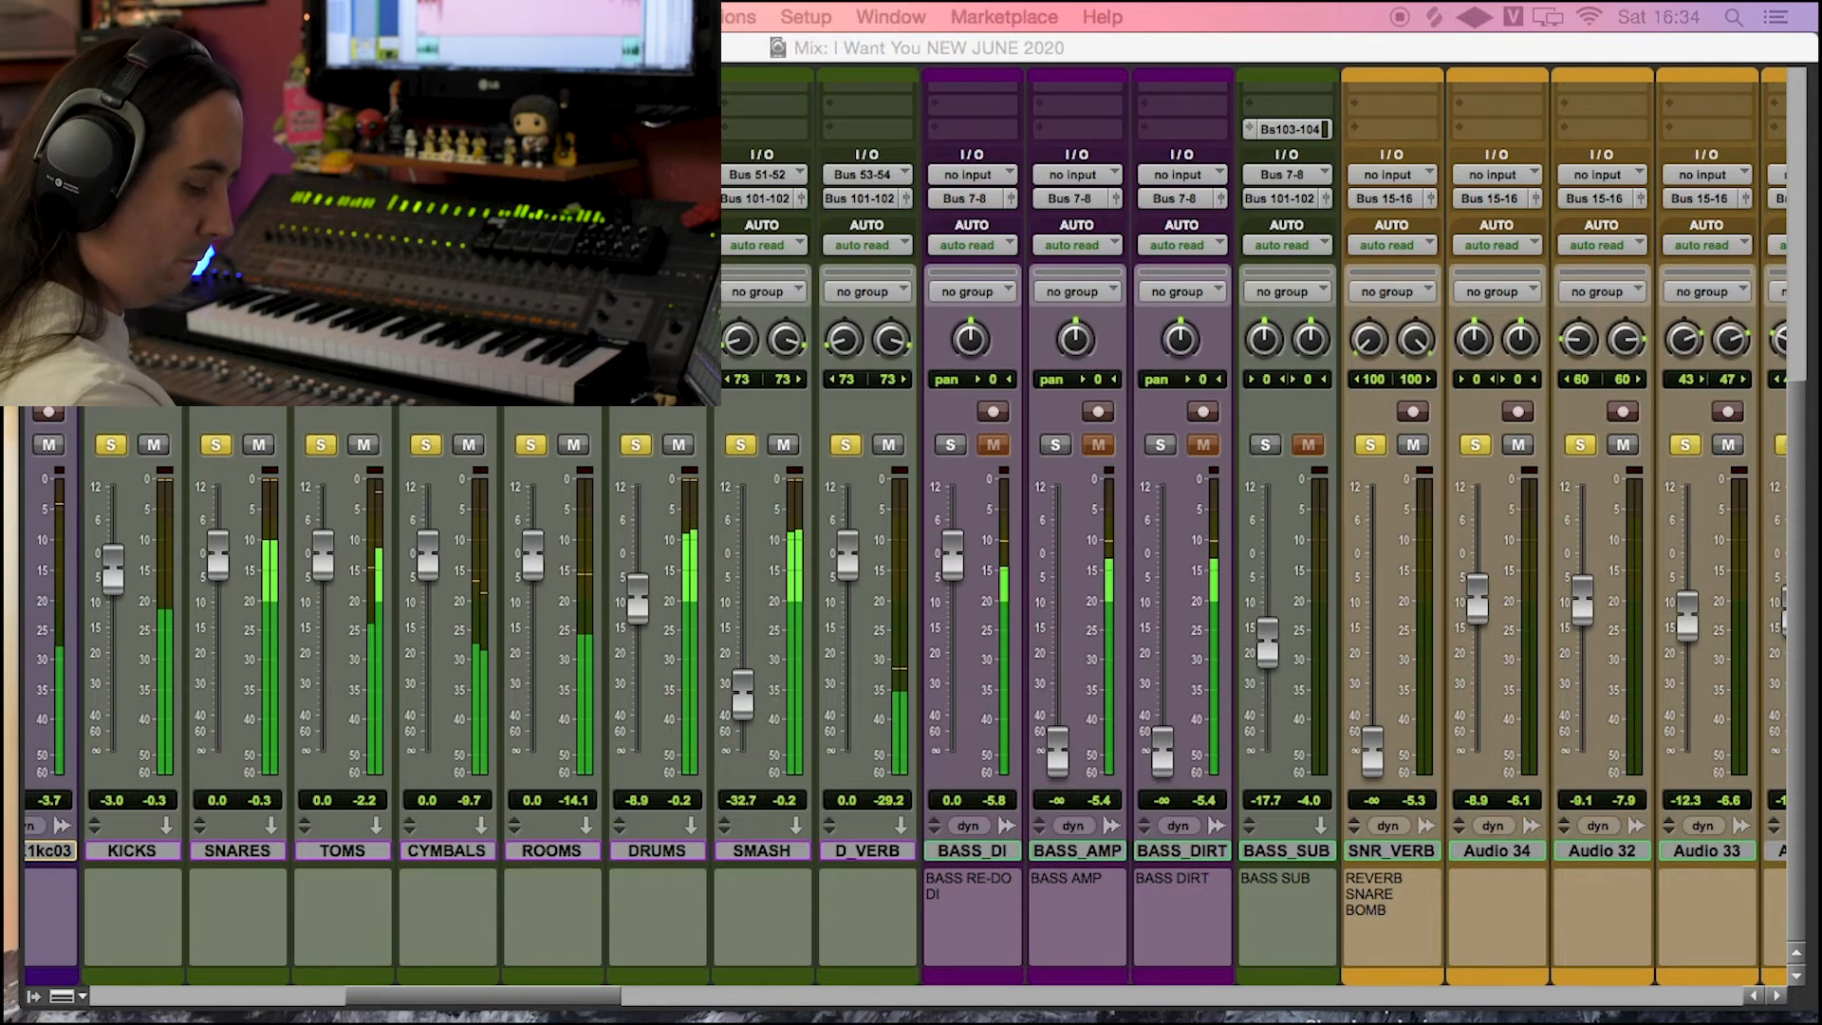
pyautogui.press('space')
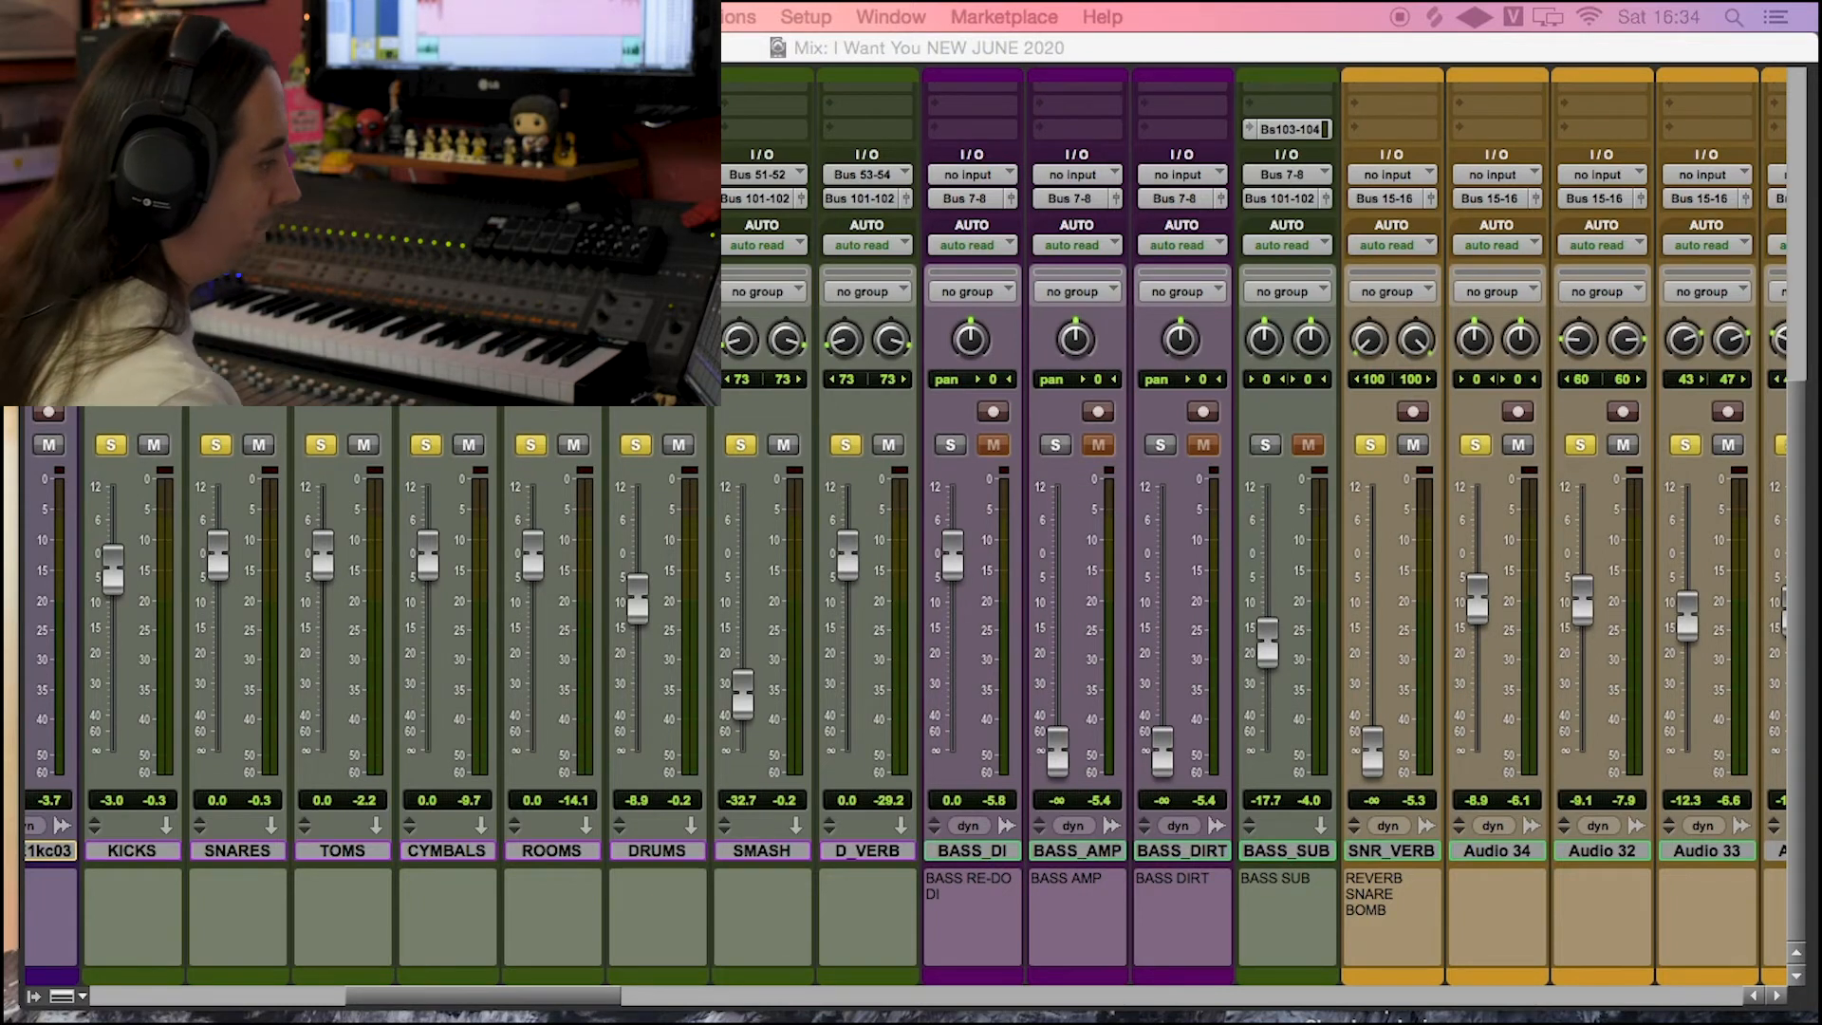
pyautogui.click(645, 450)
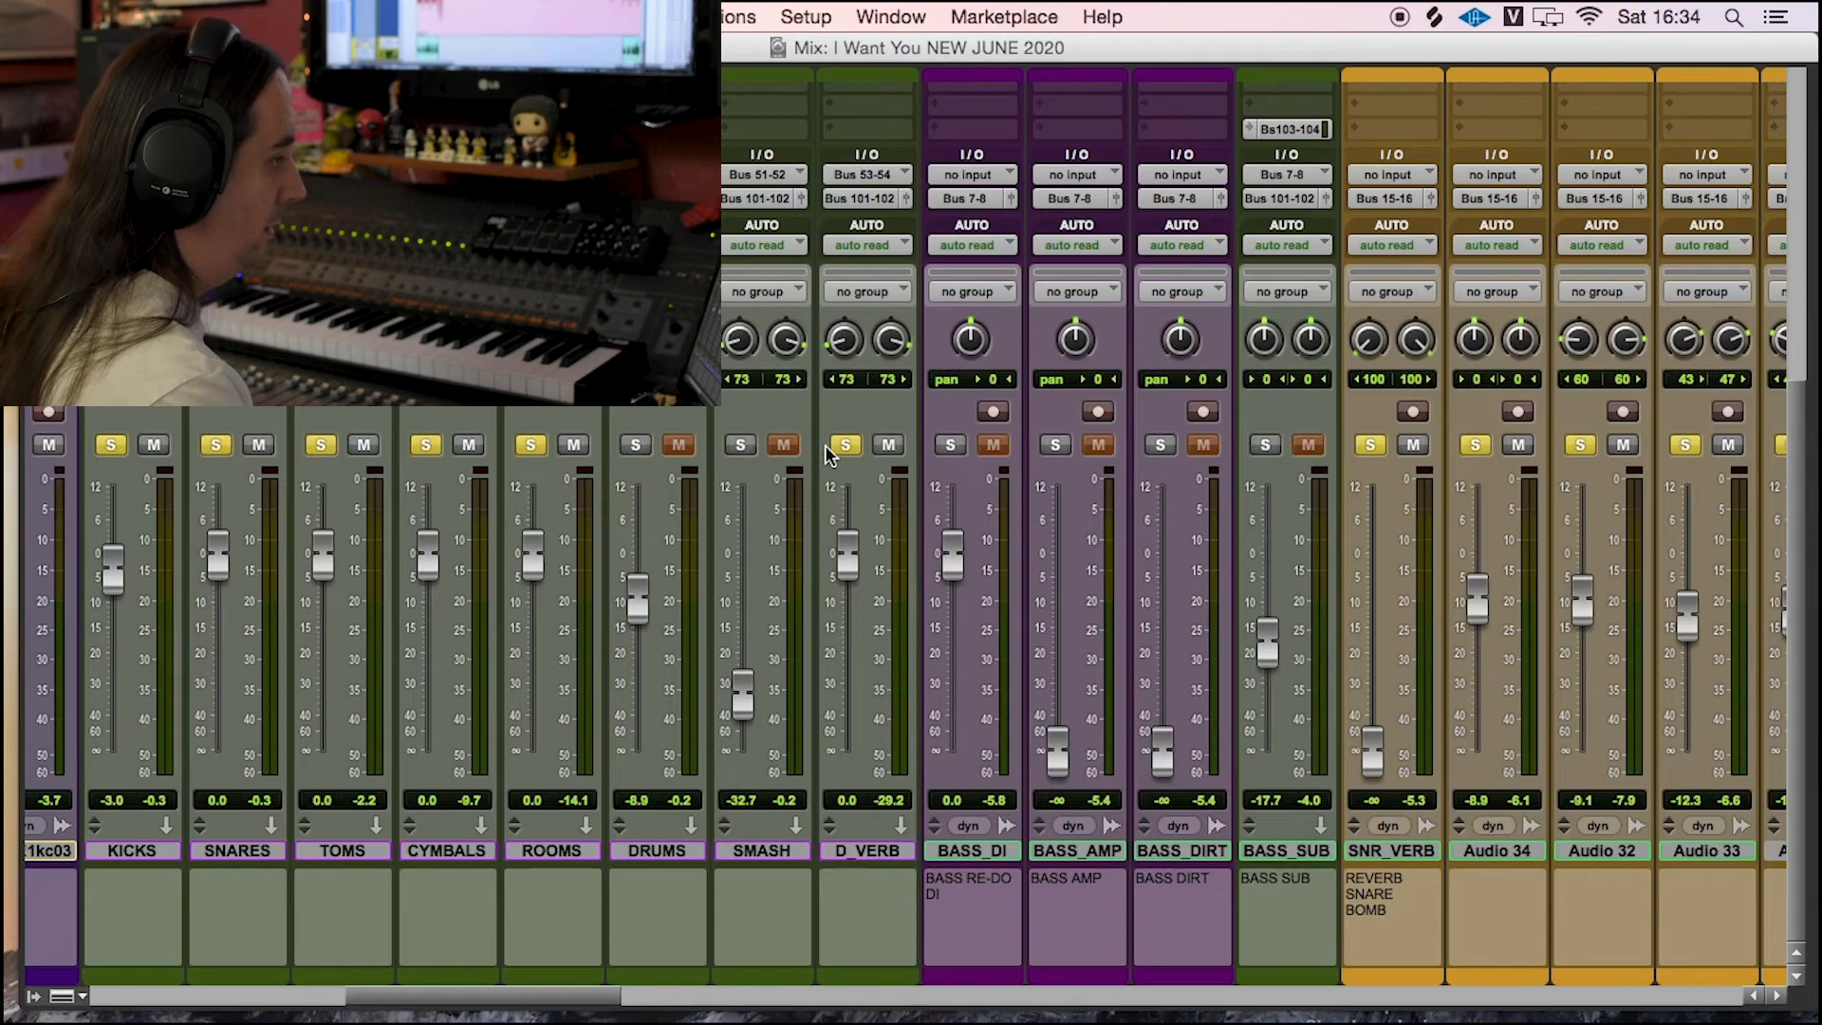
# Step: Move the solo from HORN_BUS and HORN_VER to LD_VOCAL, and play it while toggling the 1/4 Throw delay's solo
pyautogui.moveTo(529, 1014); pyautogui.dragTo(1254, 1013)
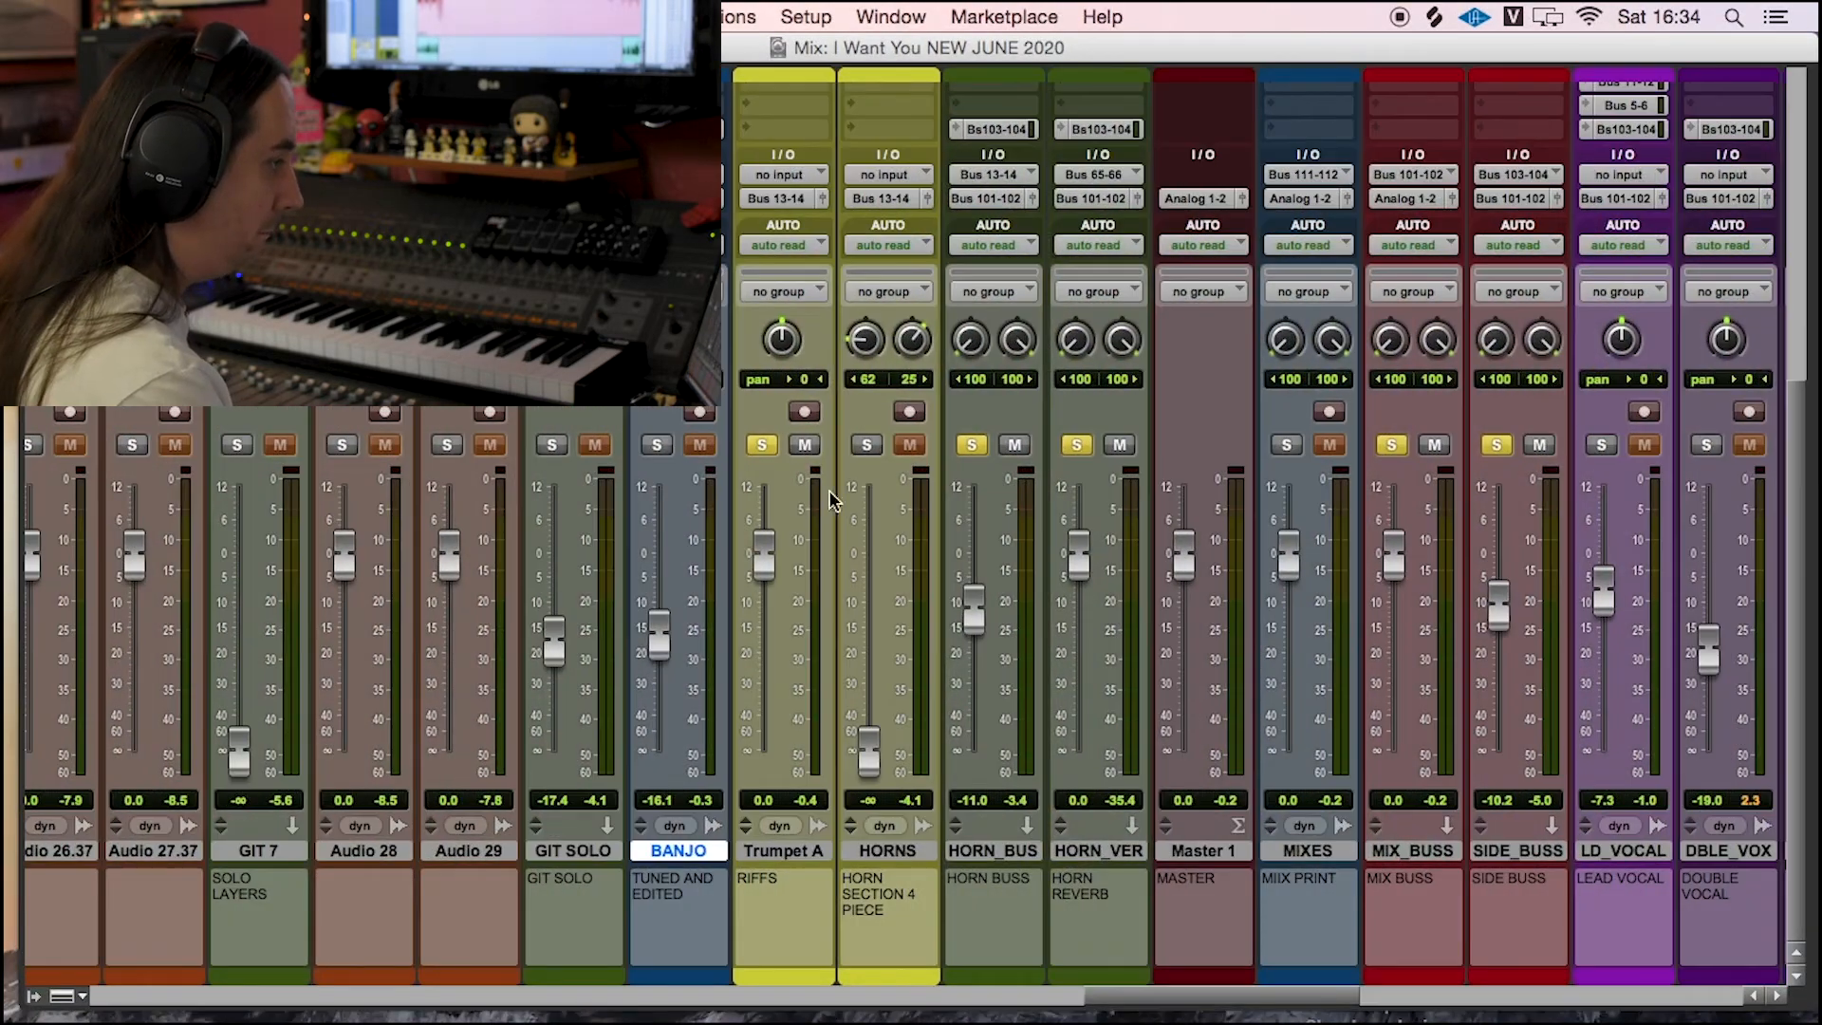
pyautogui.moveTo(1127, 996); pyautogui.dragTo(1253, 996)
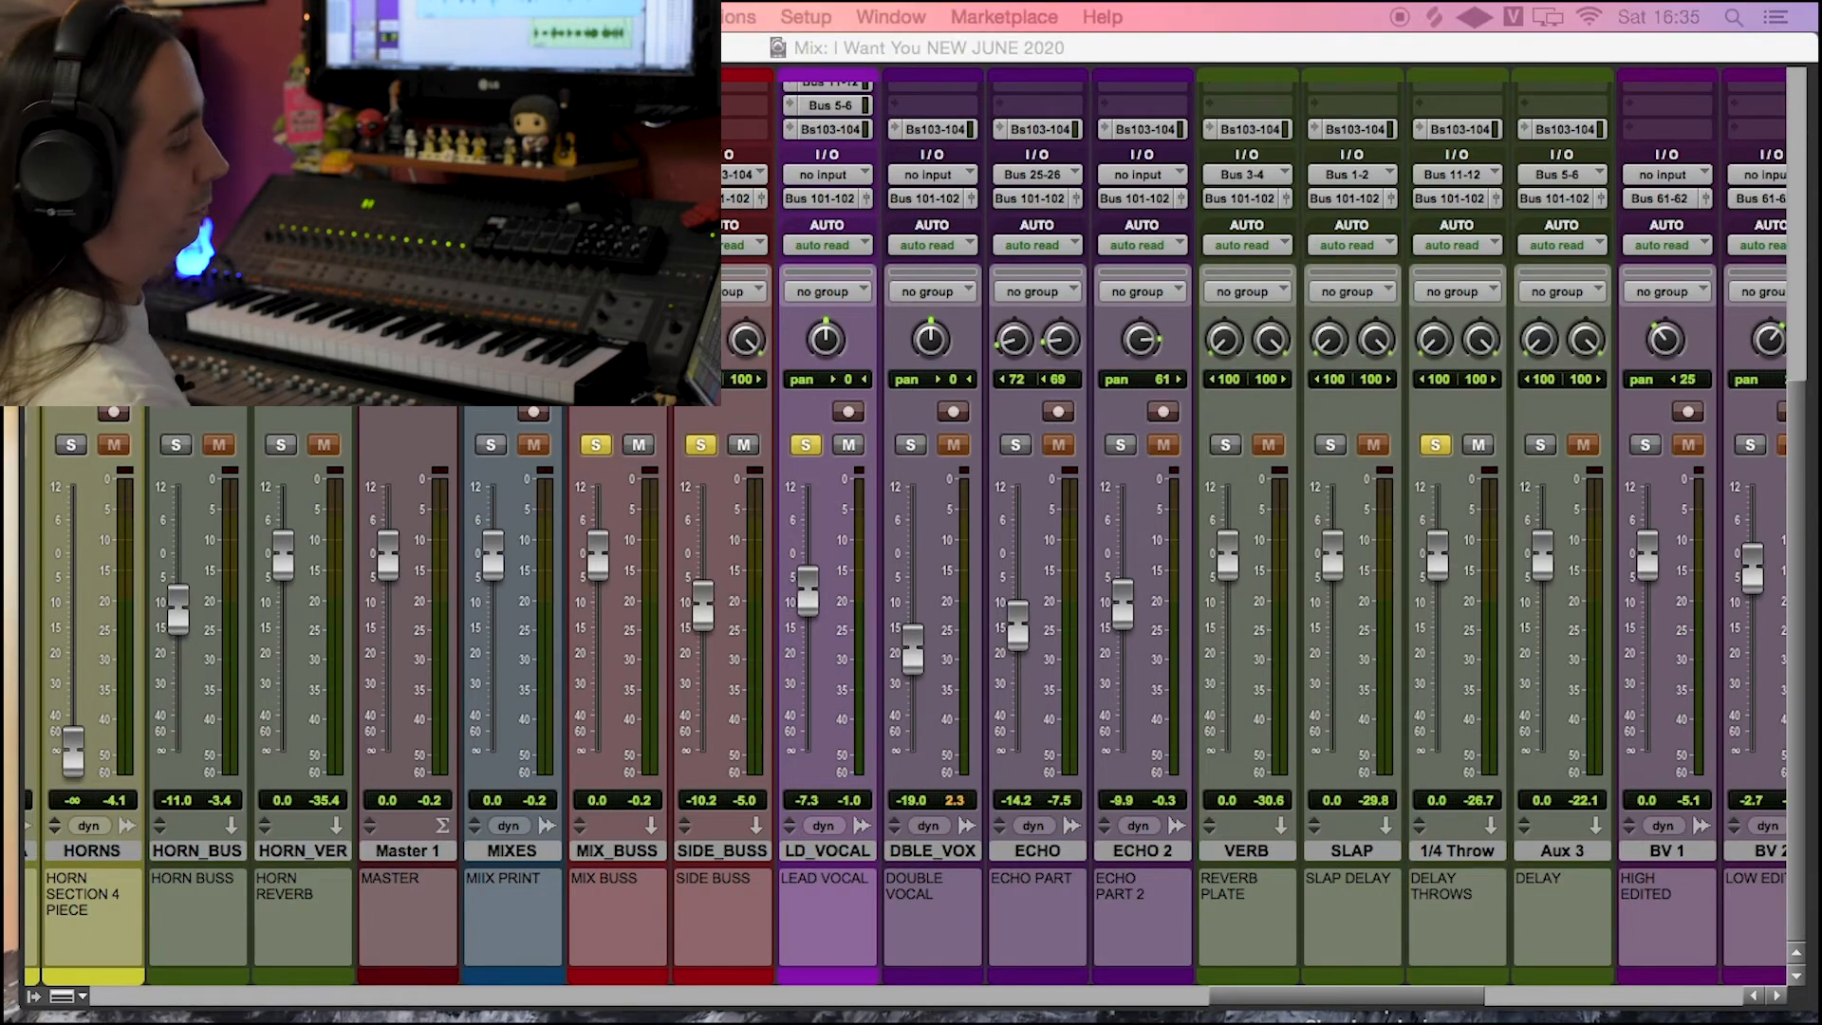
pyautogui.press('space')
pyautogui.moveTo(1274, 992); pyautogui.dragTo(652, 991)
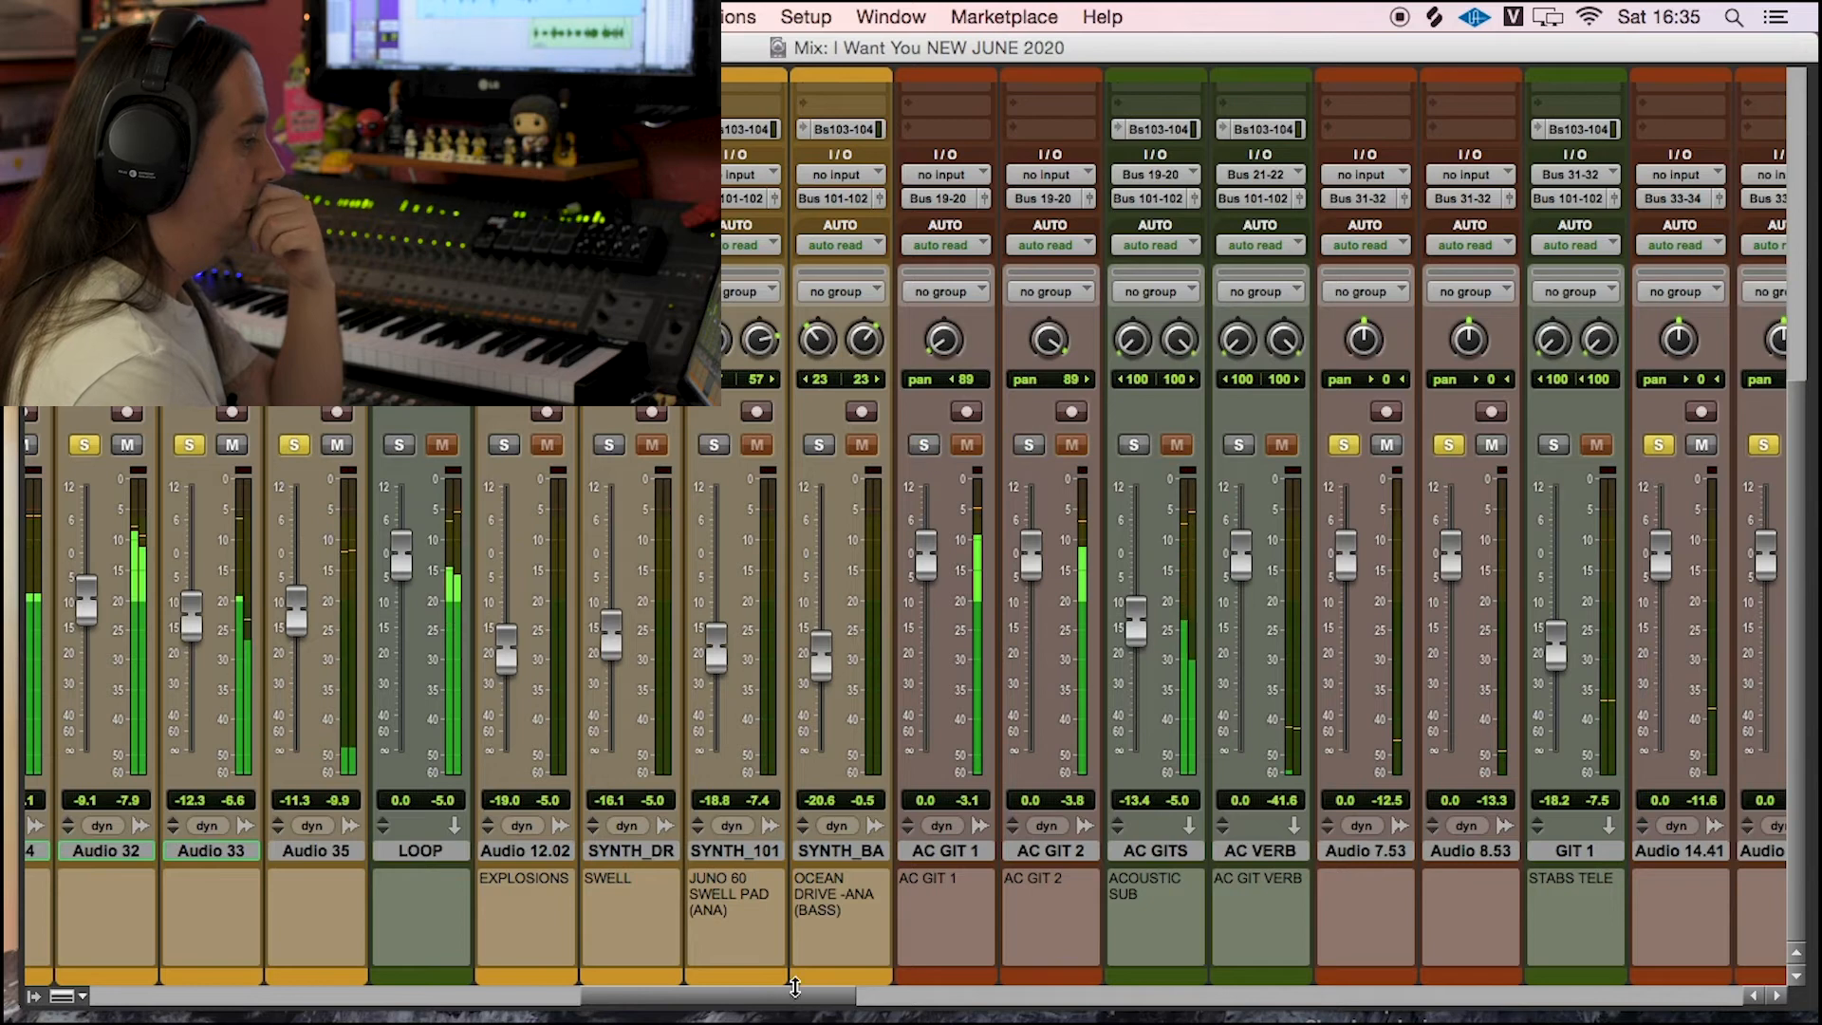
pyautogui.moveTo(795, 989); pyautogui.dragTo(1377, 985)
pyautogui.click(1369, 450)
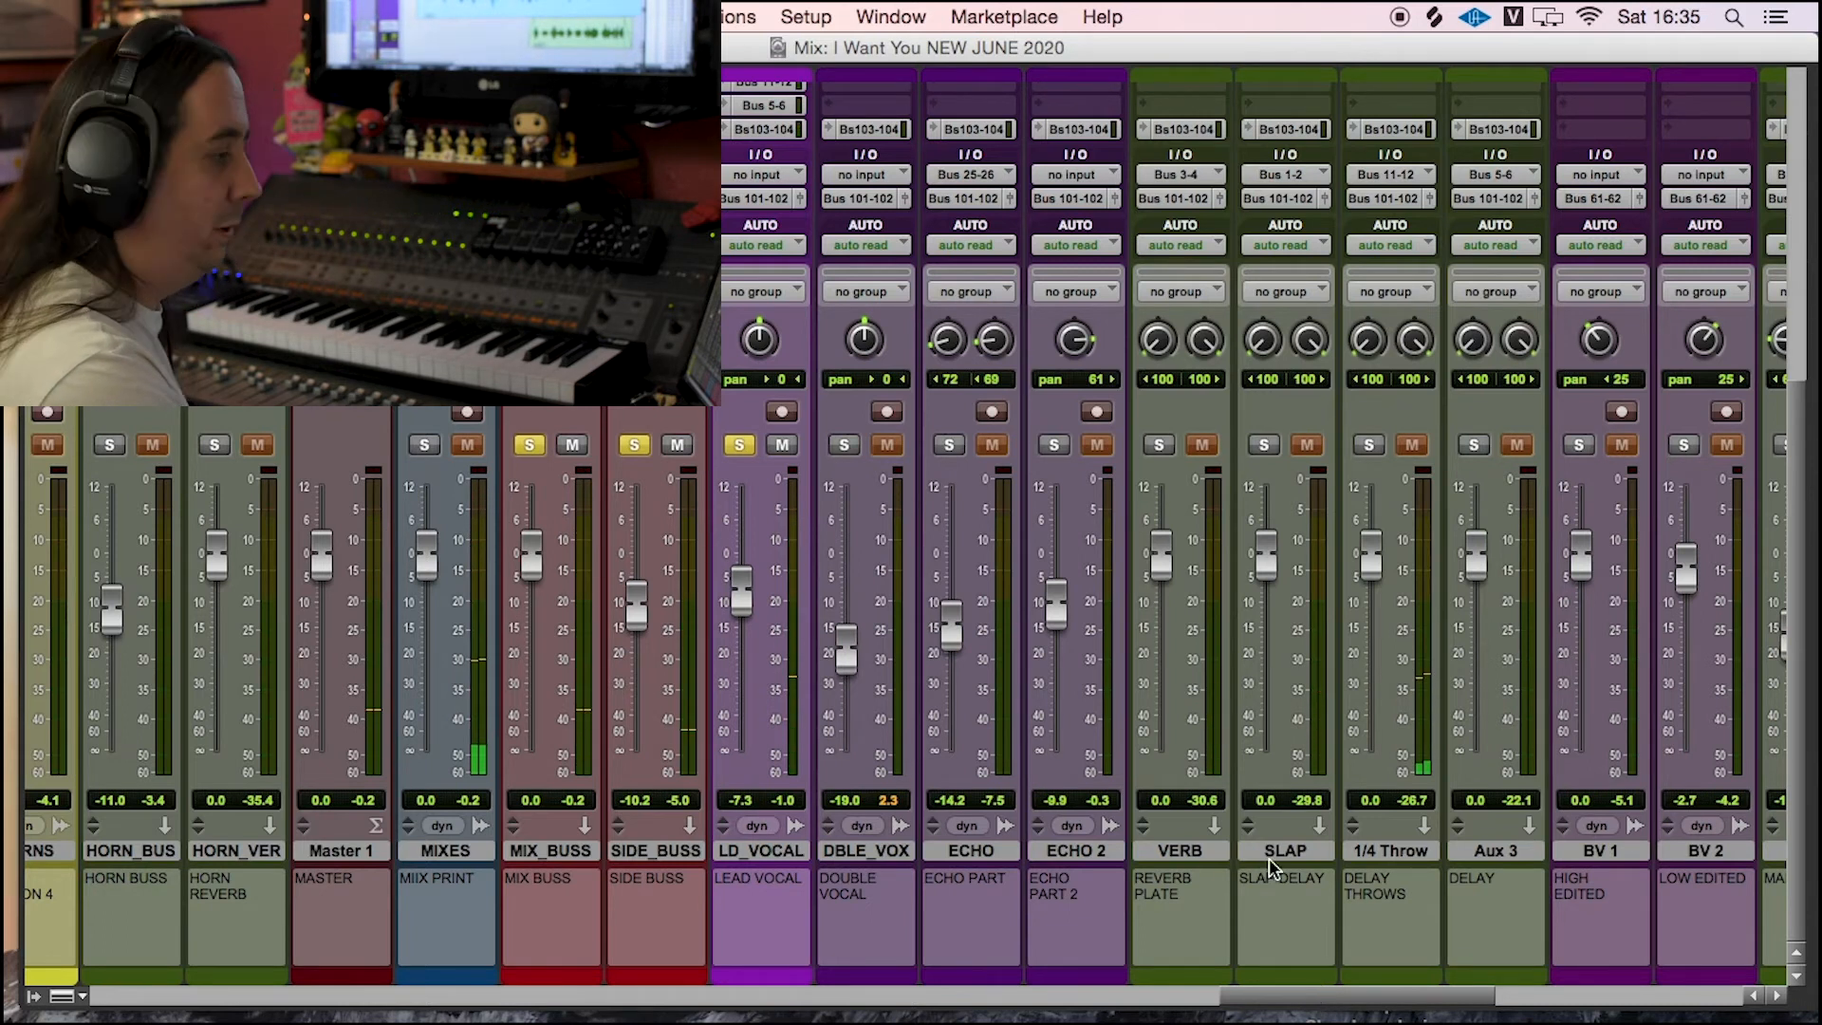
pyautogui.moveTo(1332, 997); pyautogui.dragTo(1302, 993)
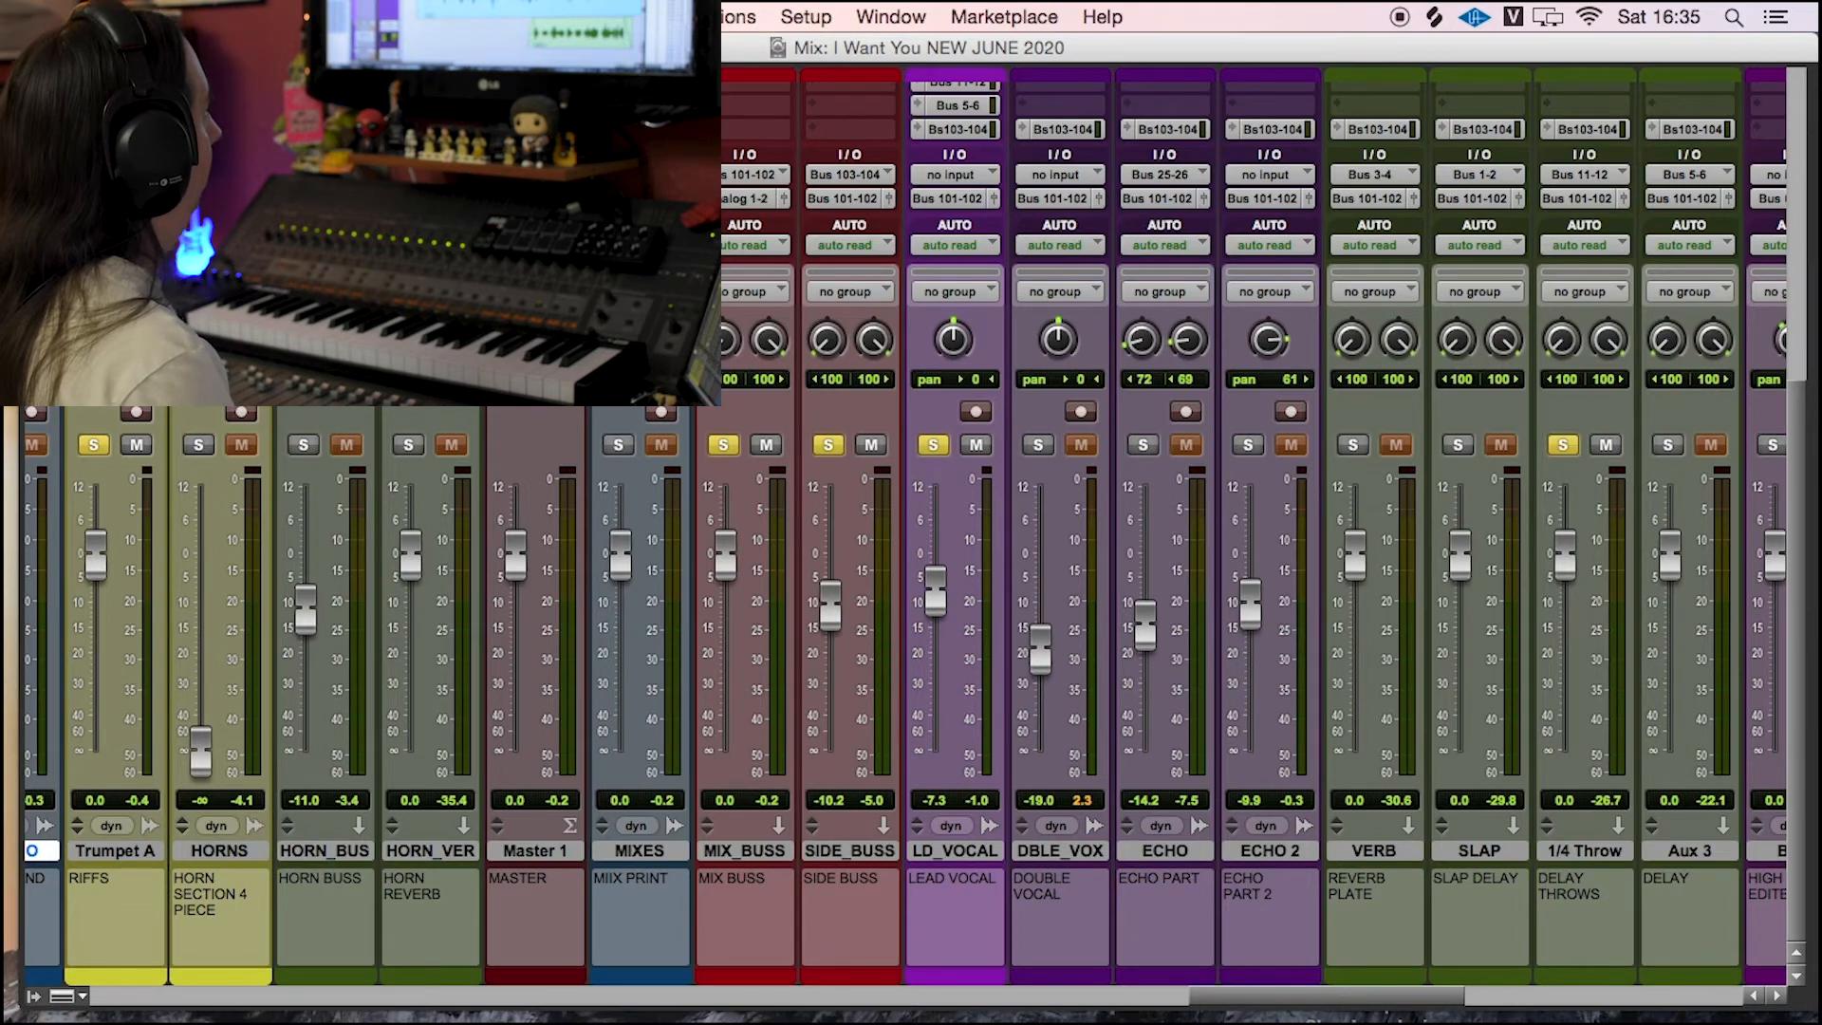
# Step: Play the lead vocal and build up its effects by soloing VERB, SLAP and 1/4 Throw
pyautogui.press('space')
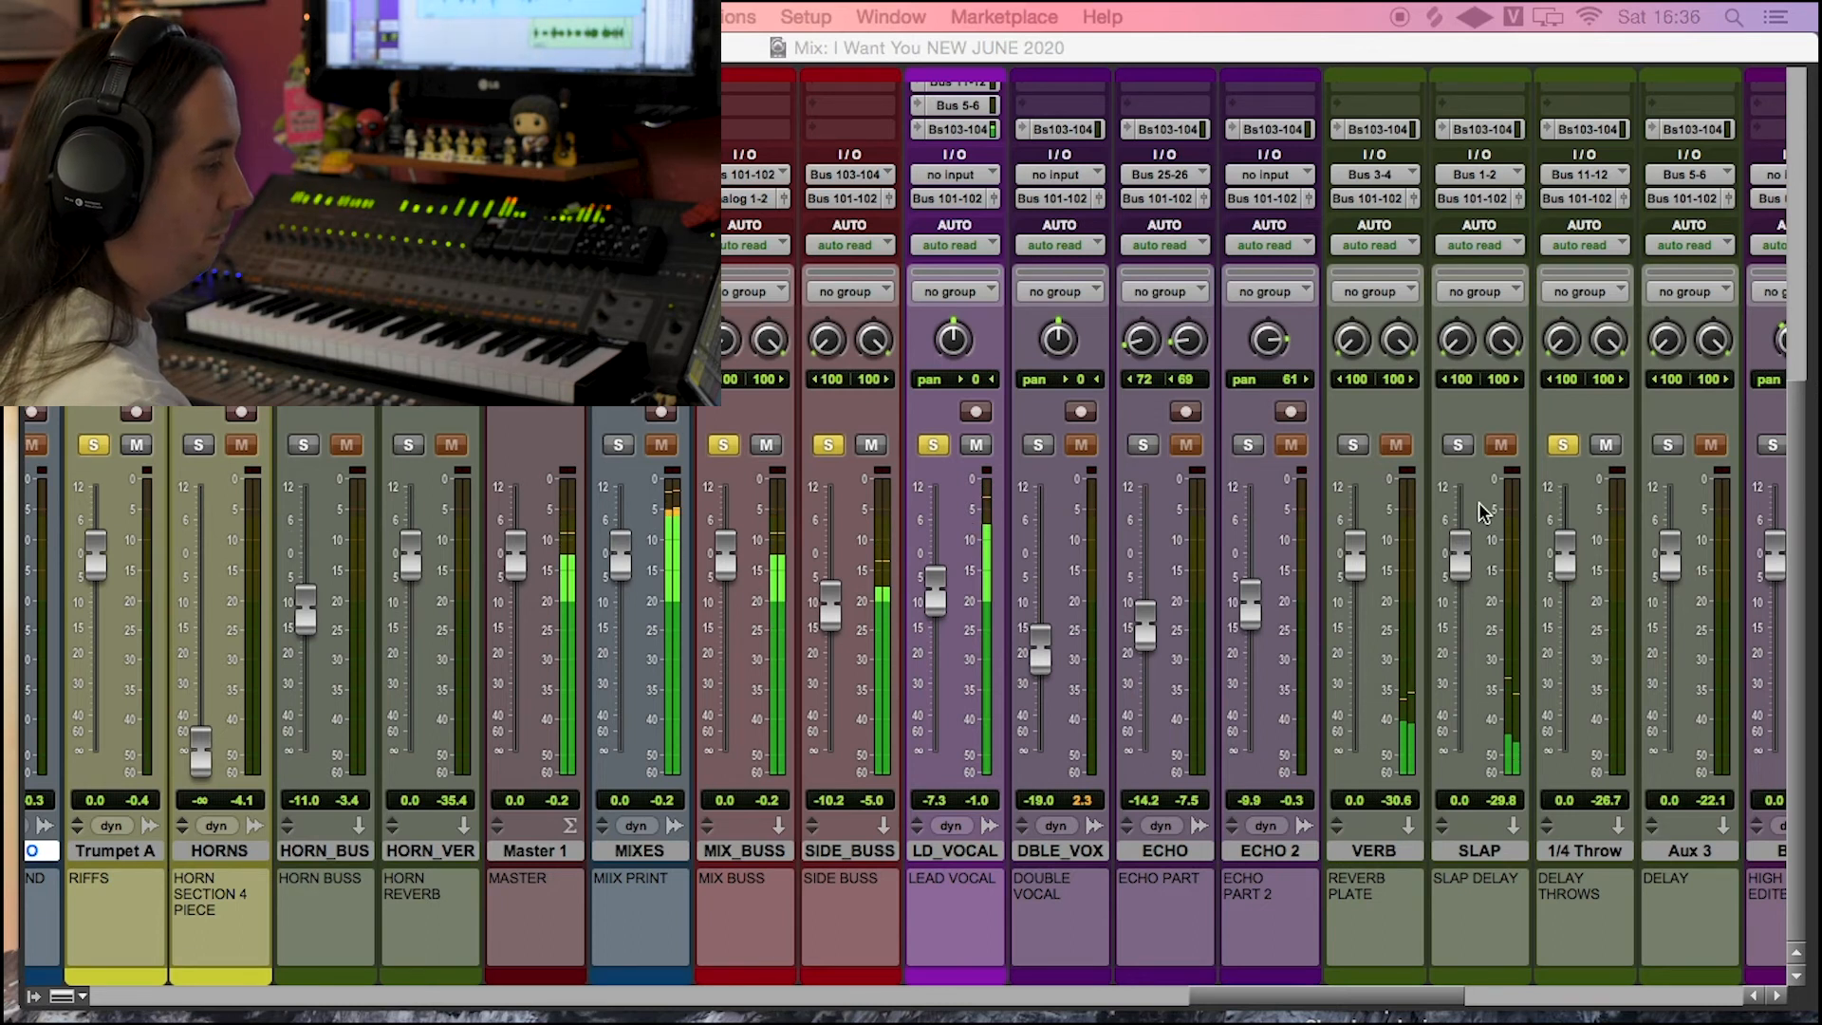
pyautogui.click(1563, 445)
pyautogui.click(1352, 445)
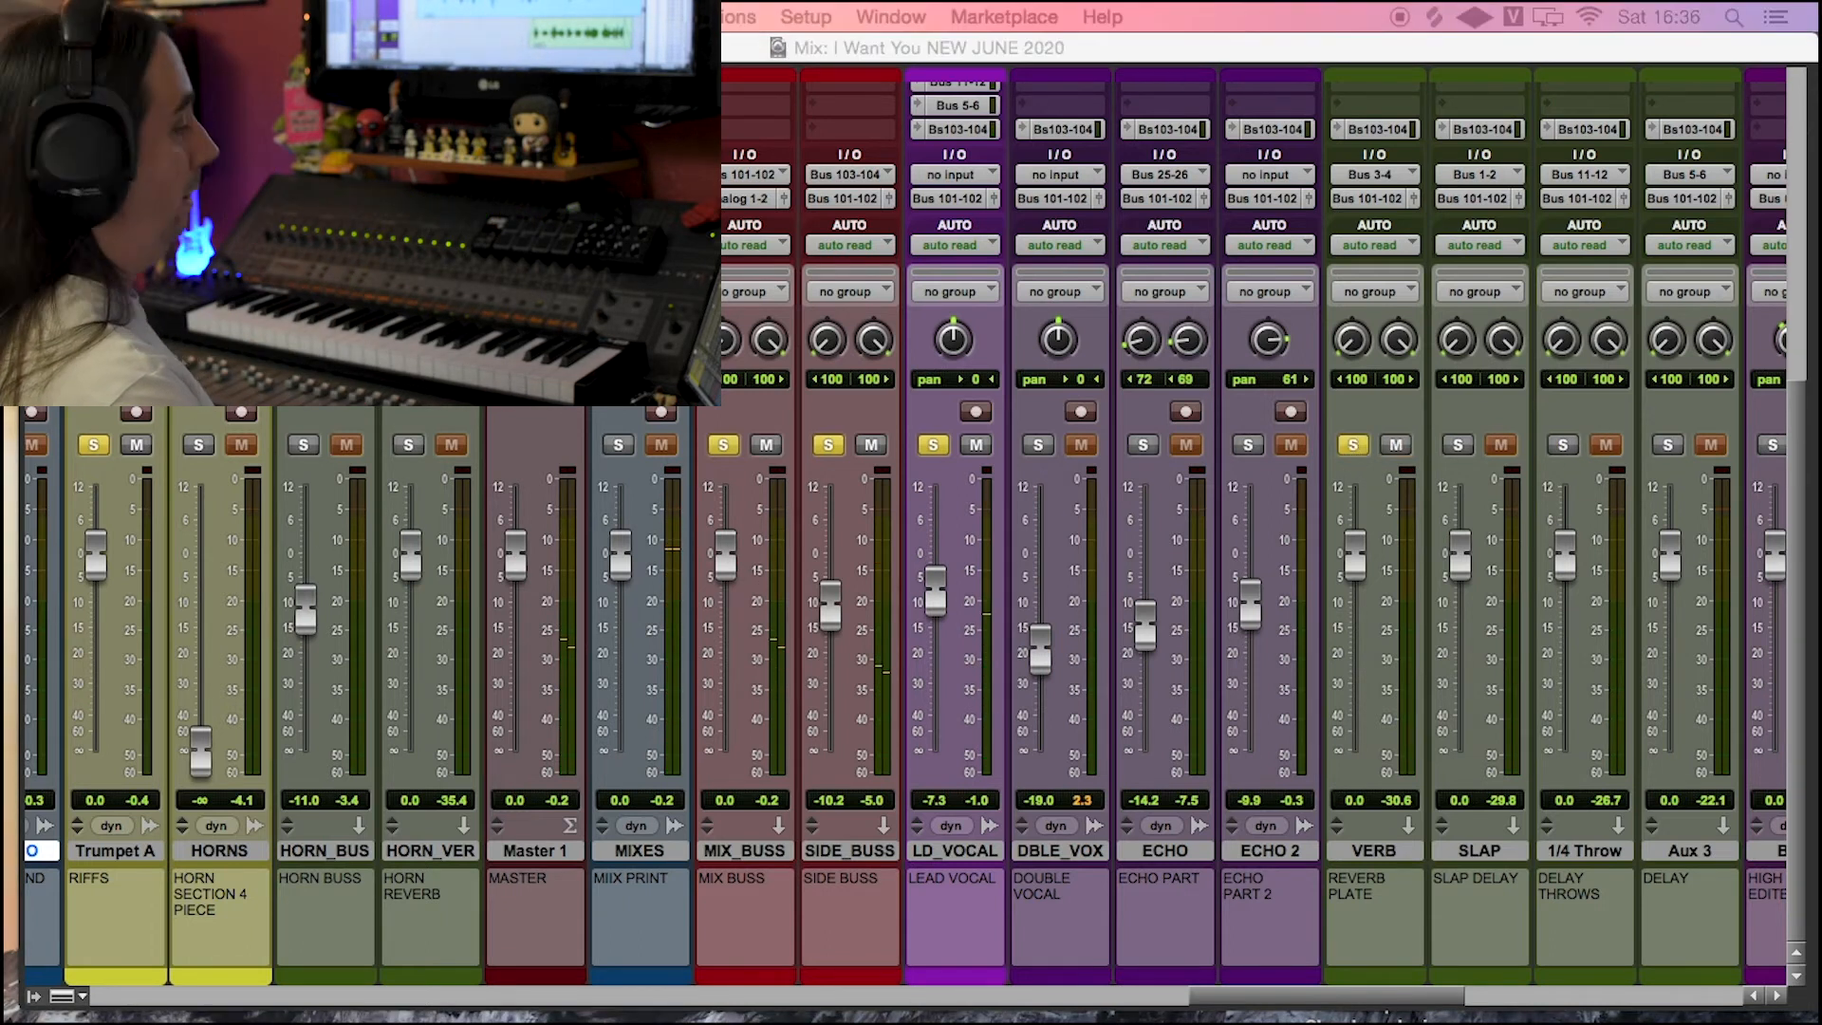
pyautogui.click(1456, 446)
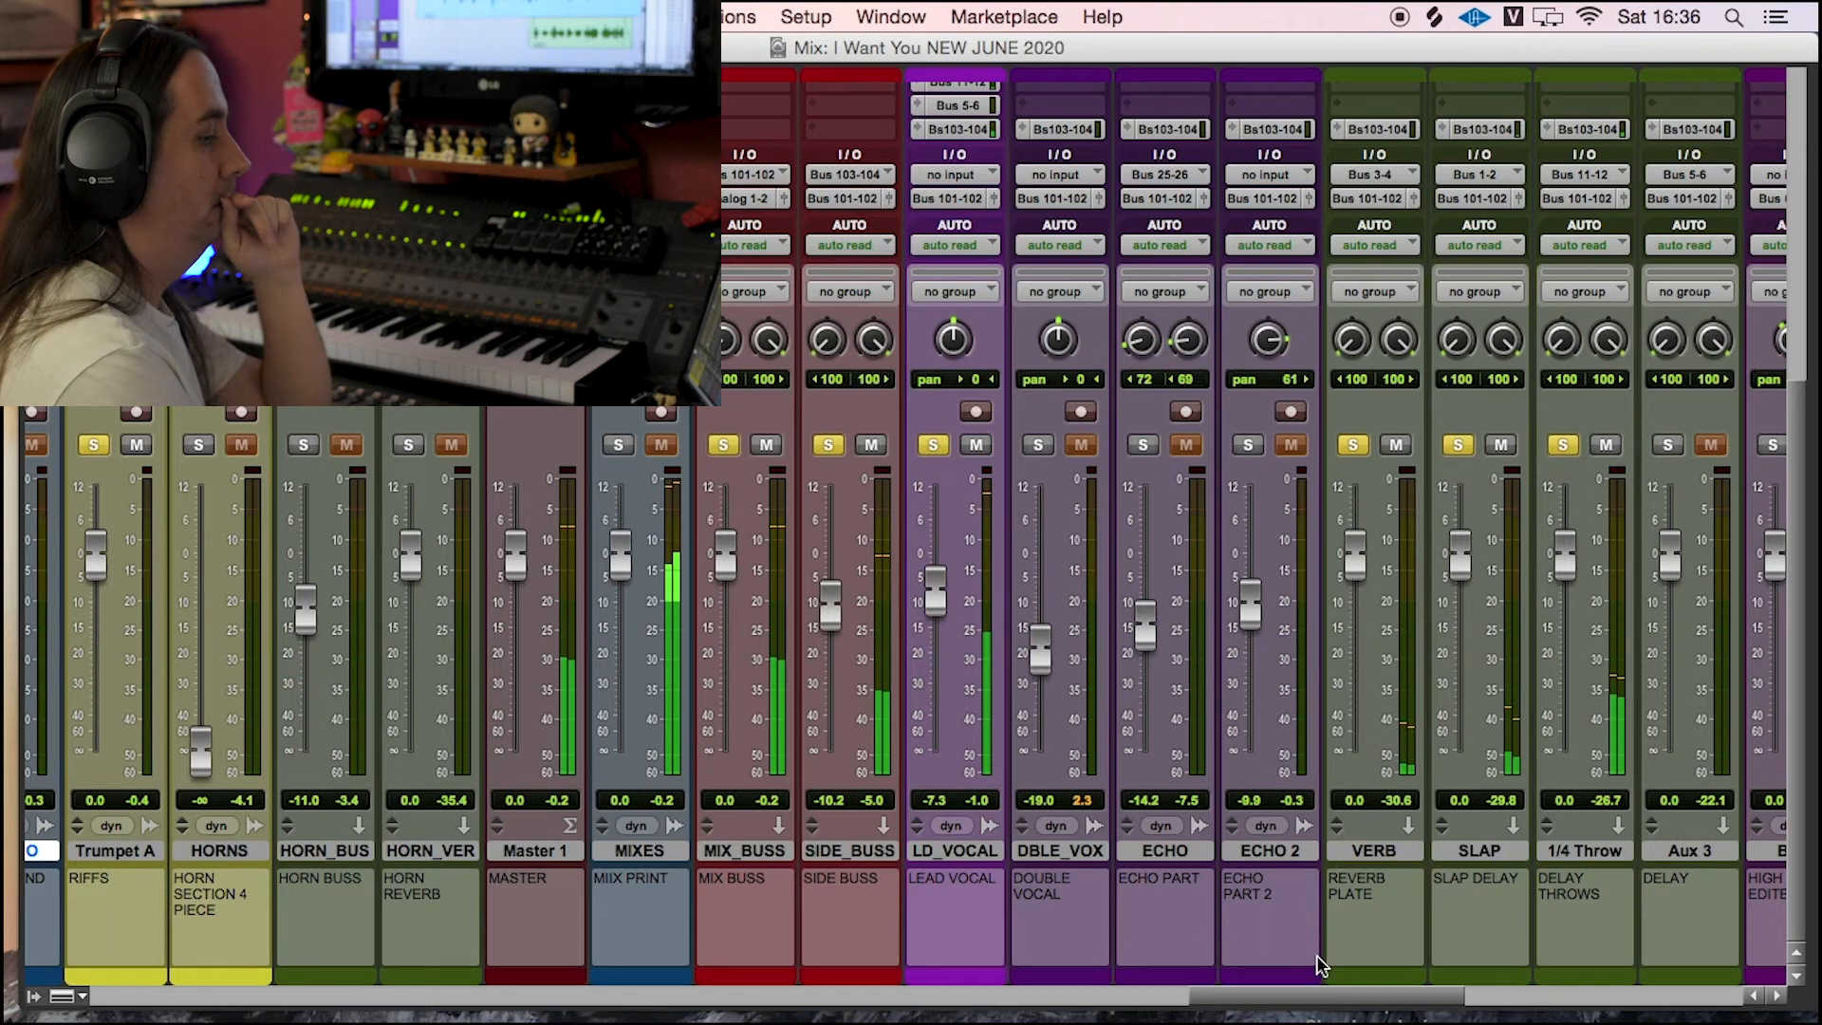
pyautogui.moveTo(1318, 996); pyautogui.dragTo(1361, 1004)
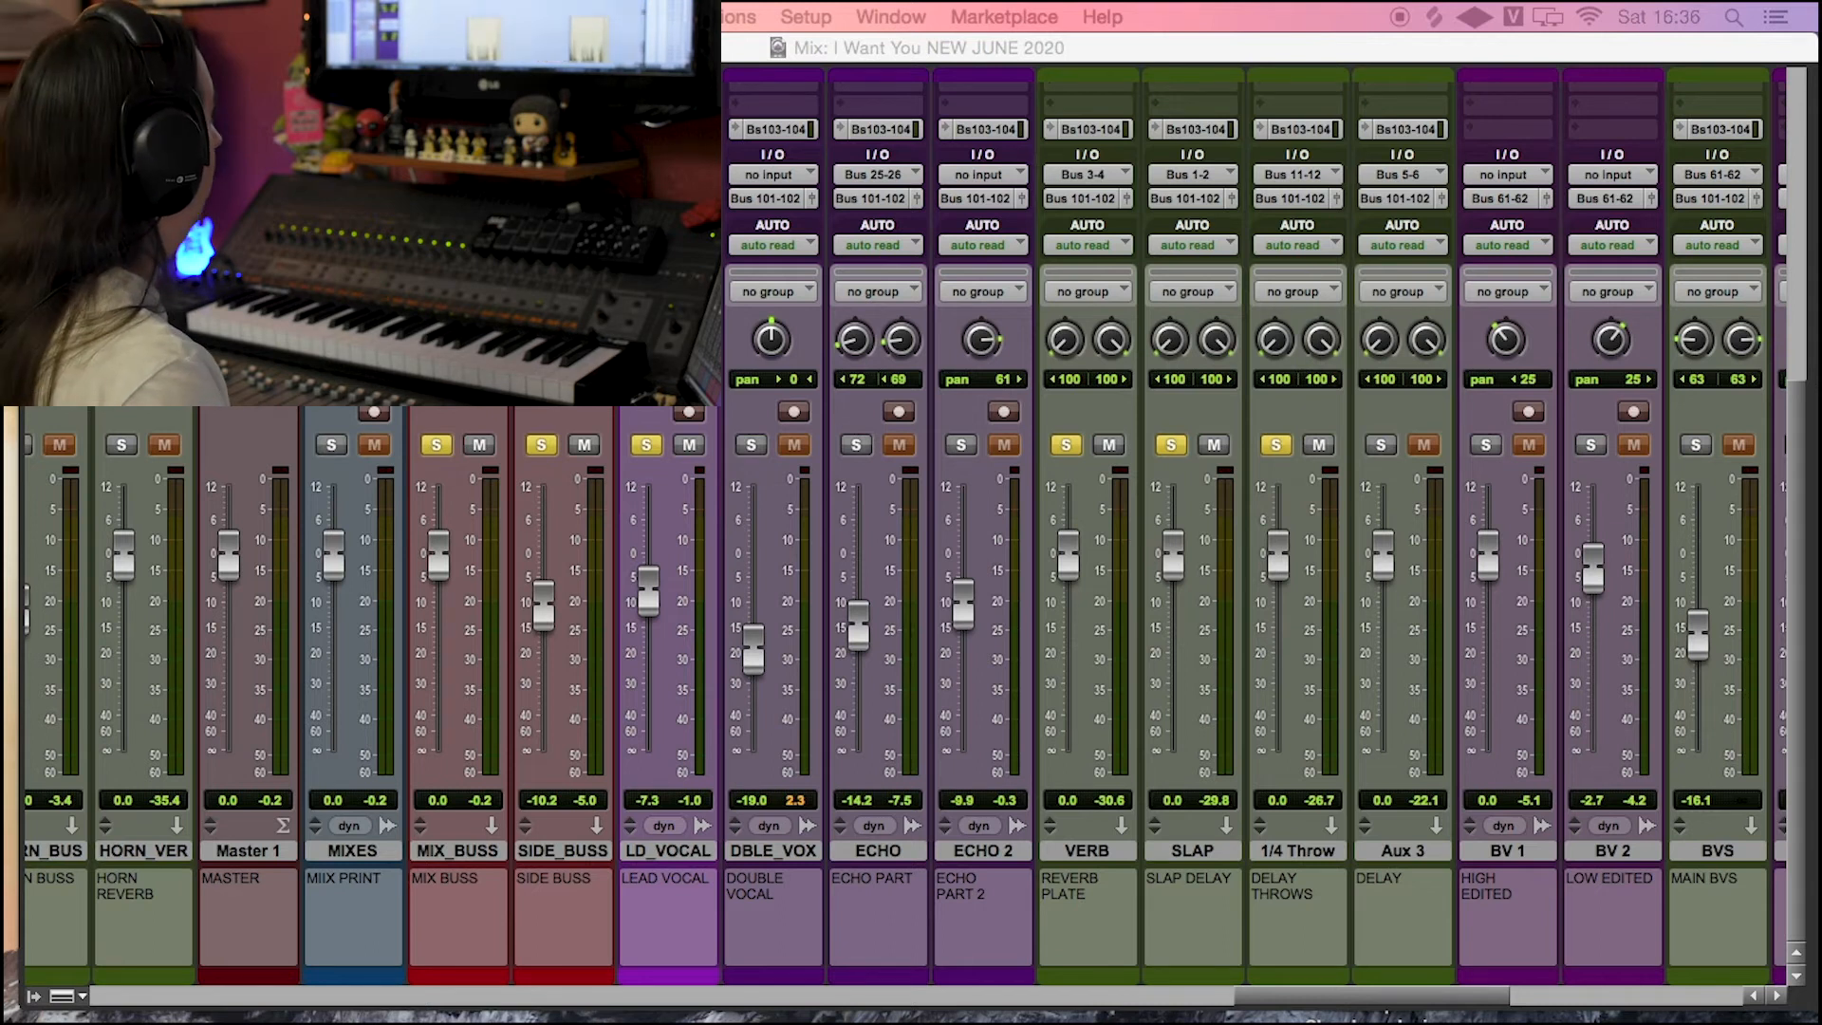
# Step: Audition DBLE_VOX in the solo against the lead vocal and its effects
pyautogui.click(744, 445)
pyautogui.press('space')
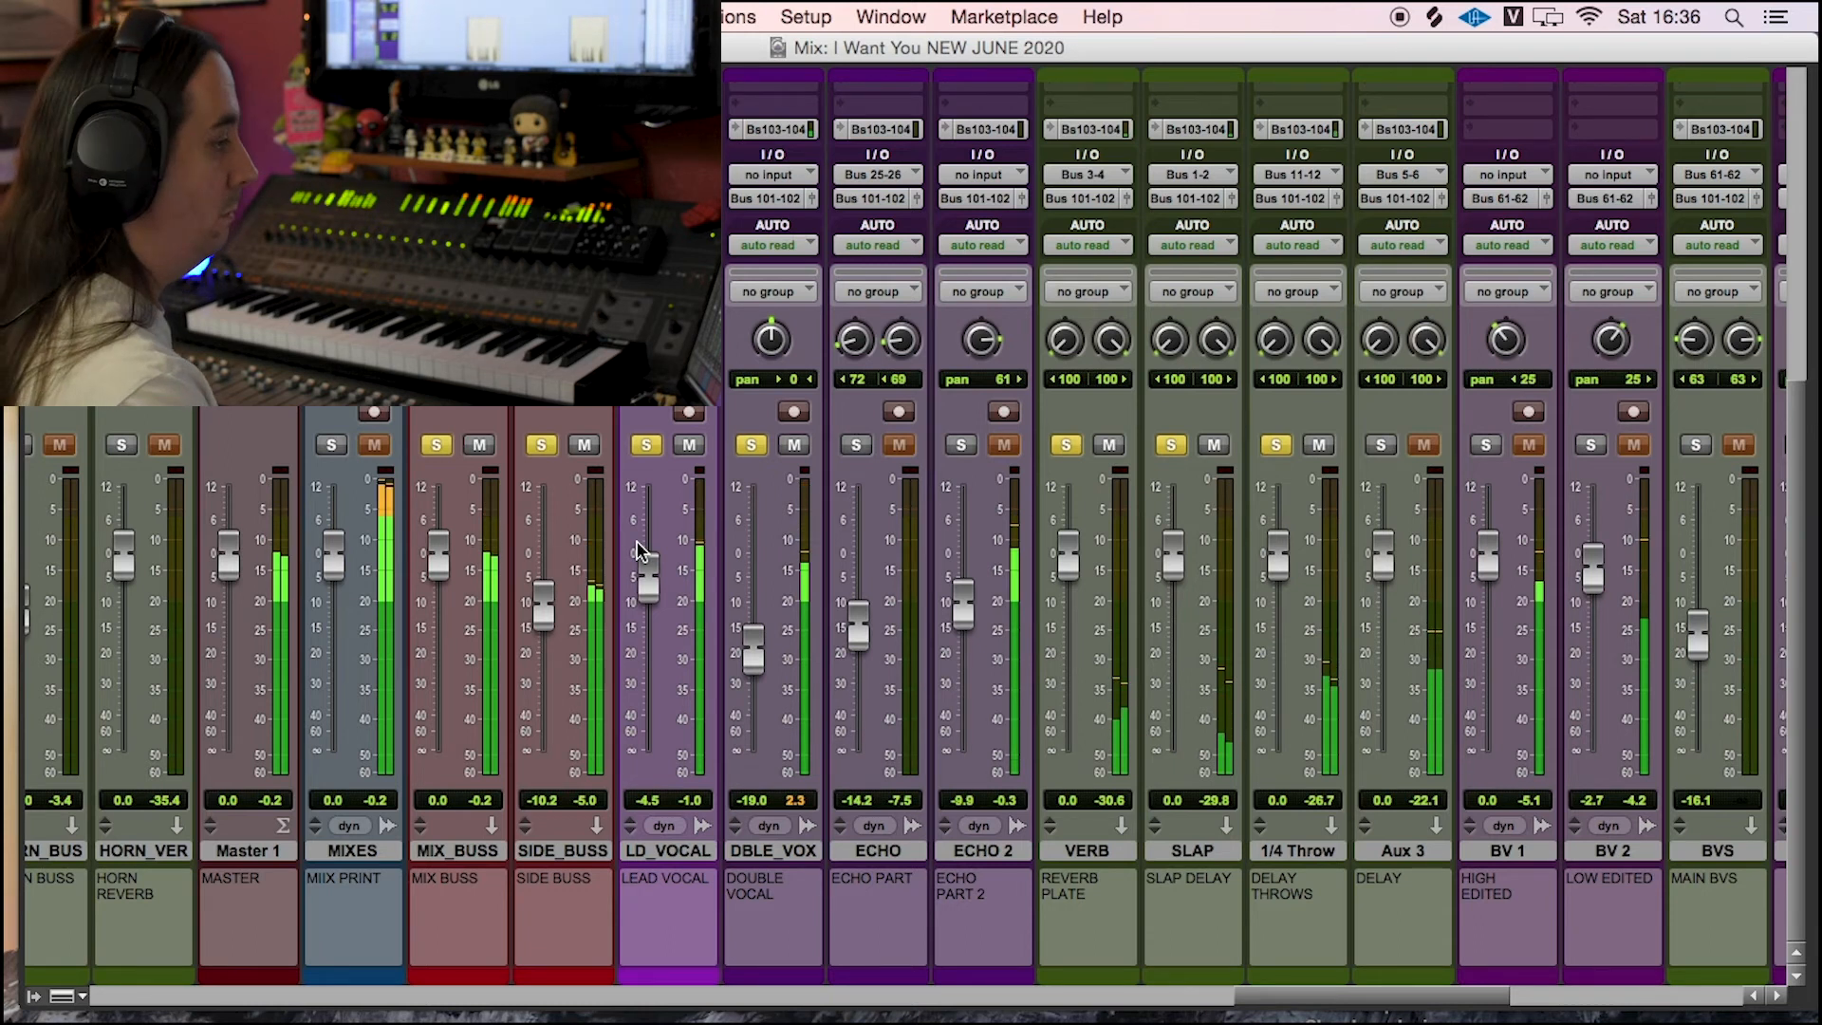
pyautogui.press('space')
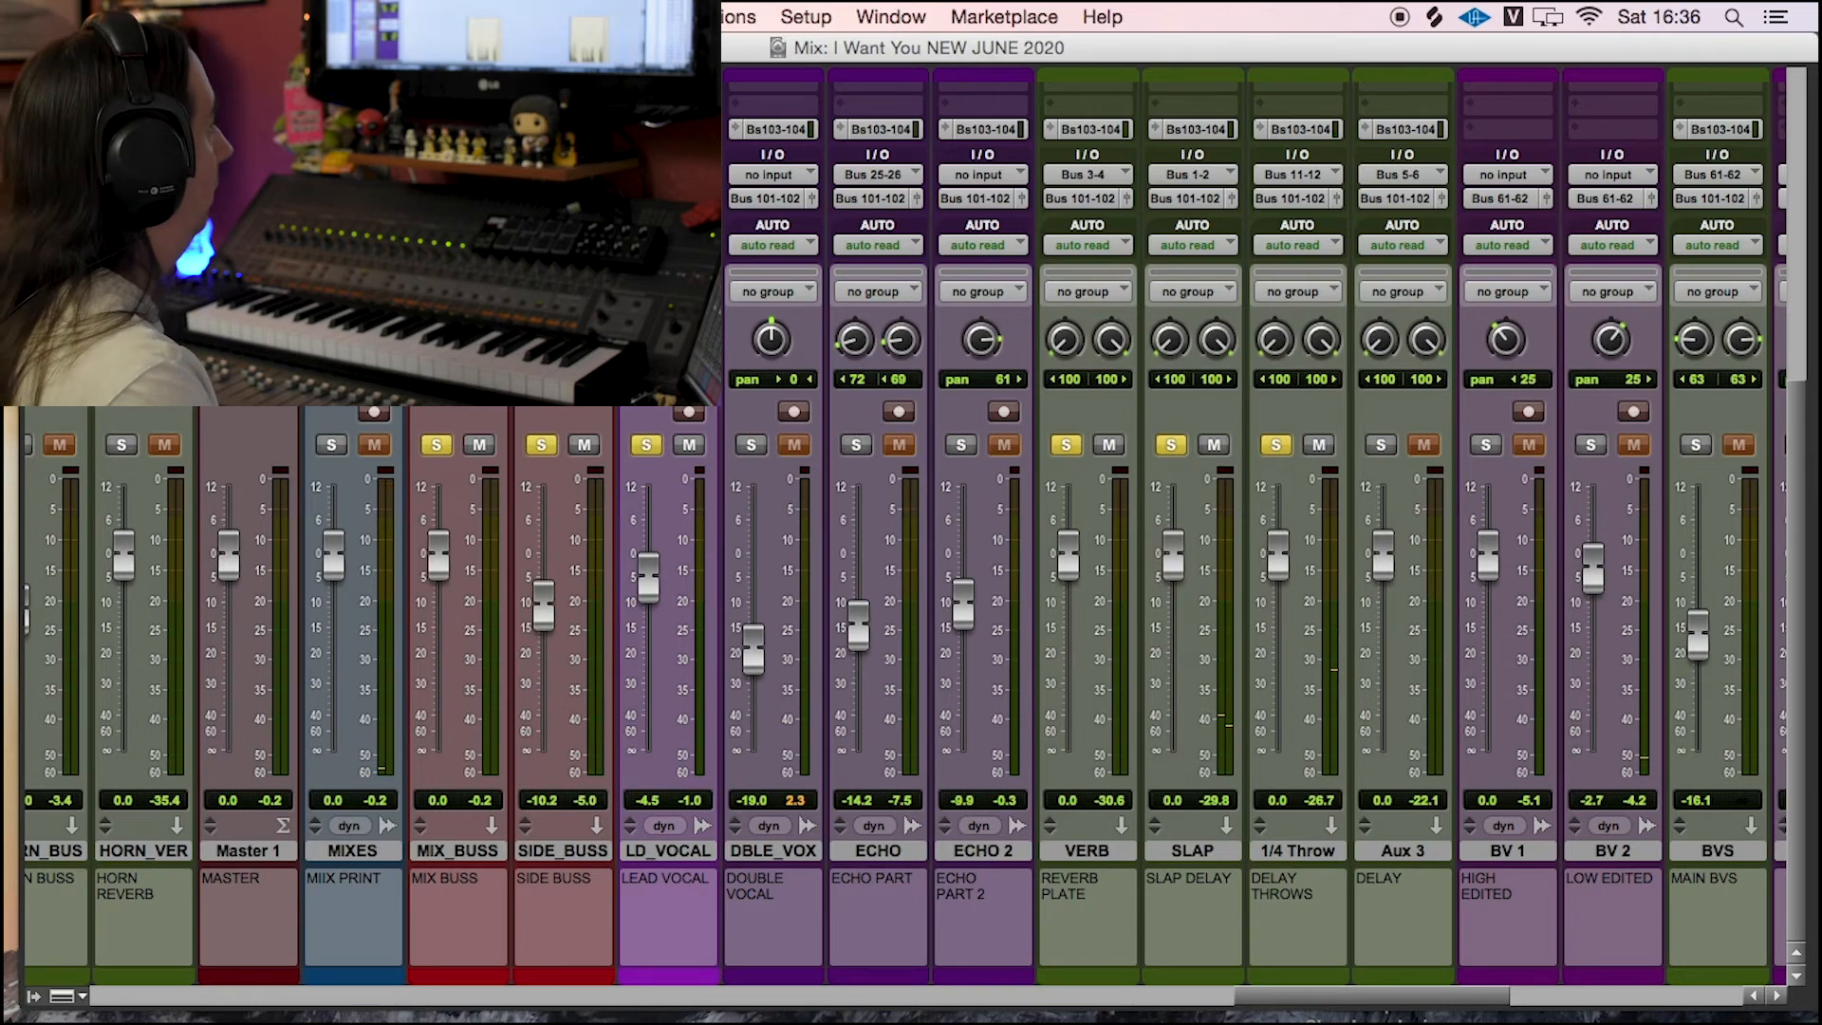
# Step: Solo ECHO, play it without LD_VOCAL, VERB, SLAP and 1/4 Throw, and add LD_VOCAL back to the solo
pyautogui.press('super+equal')
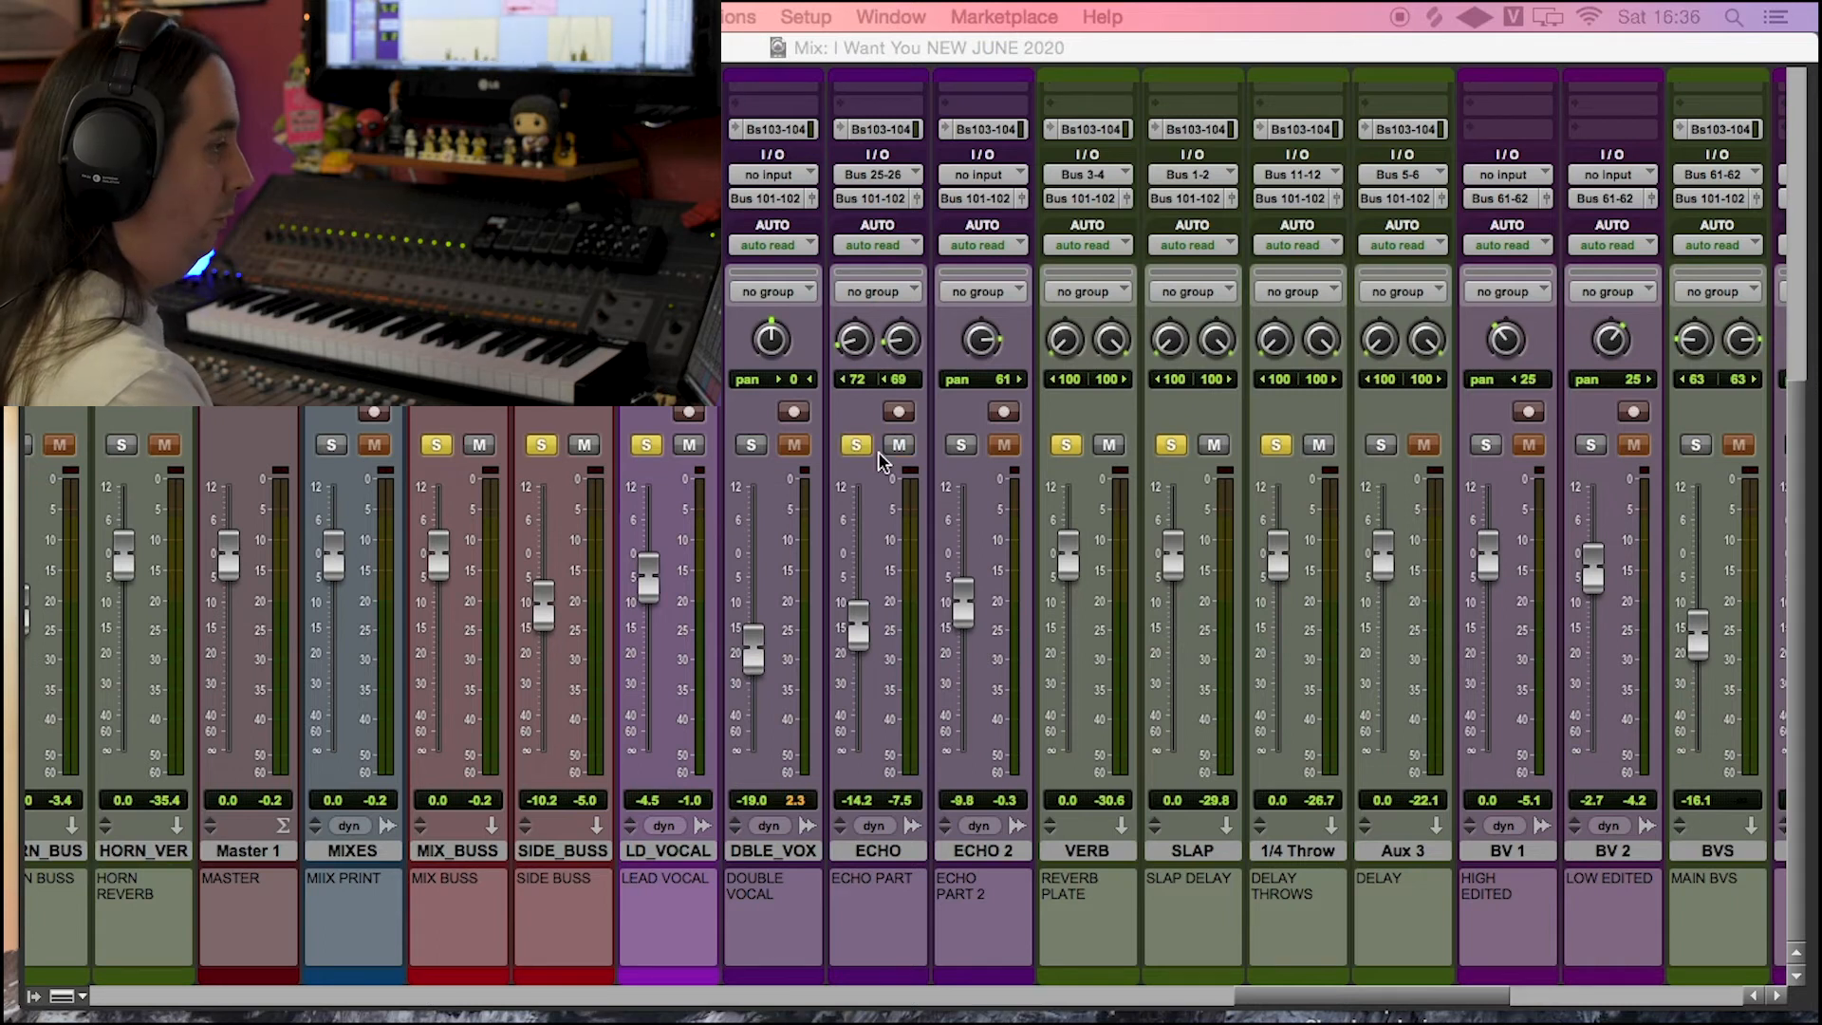
pyautogui.click(671, 444)
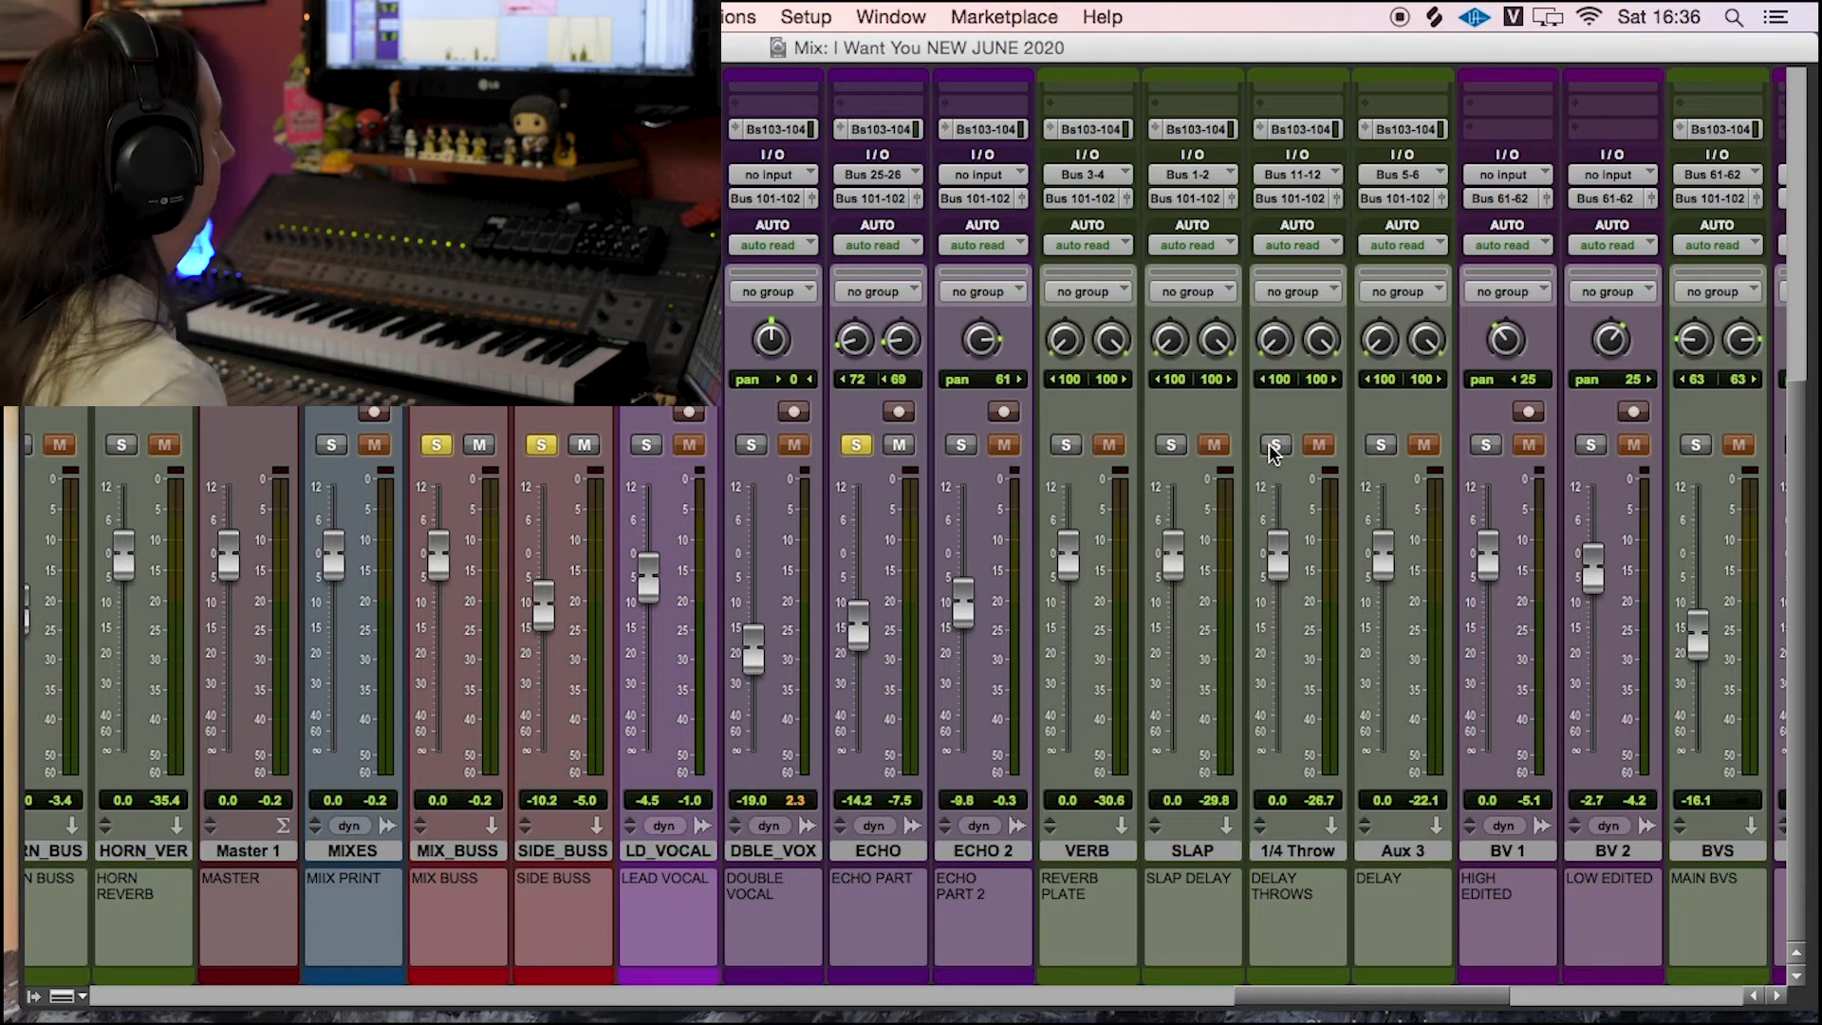
pyautogui.press('space')
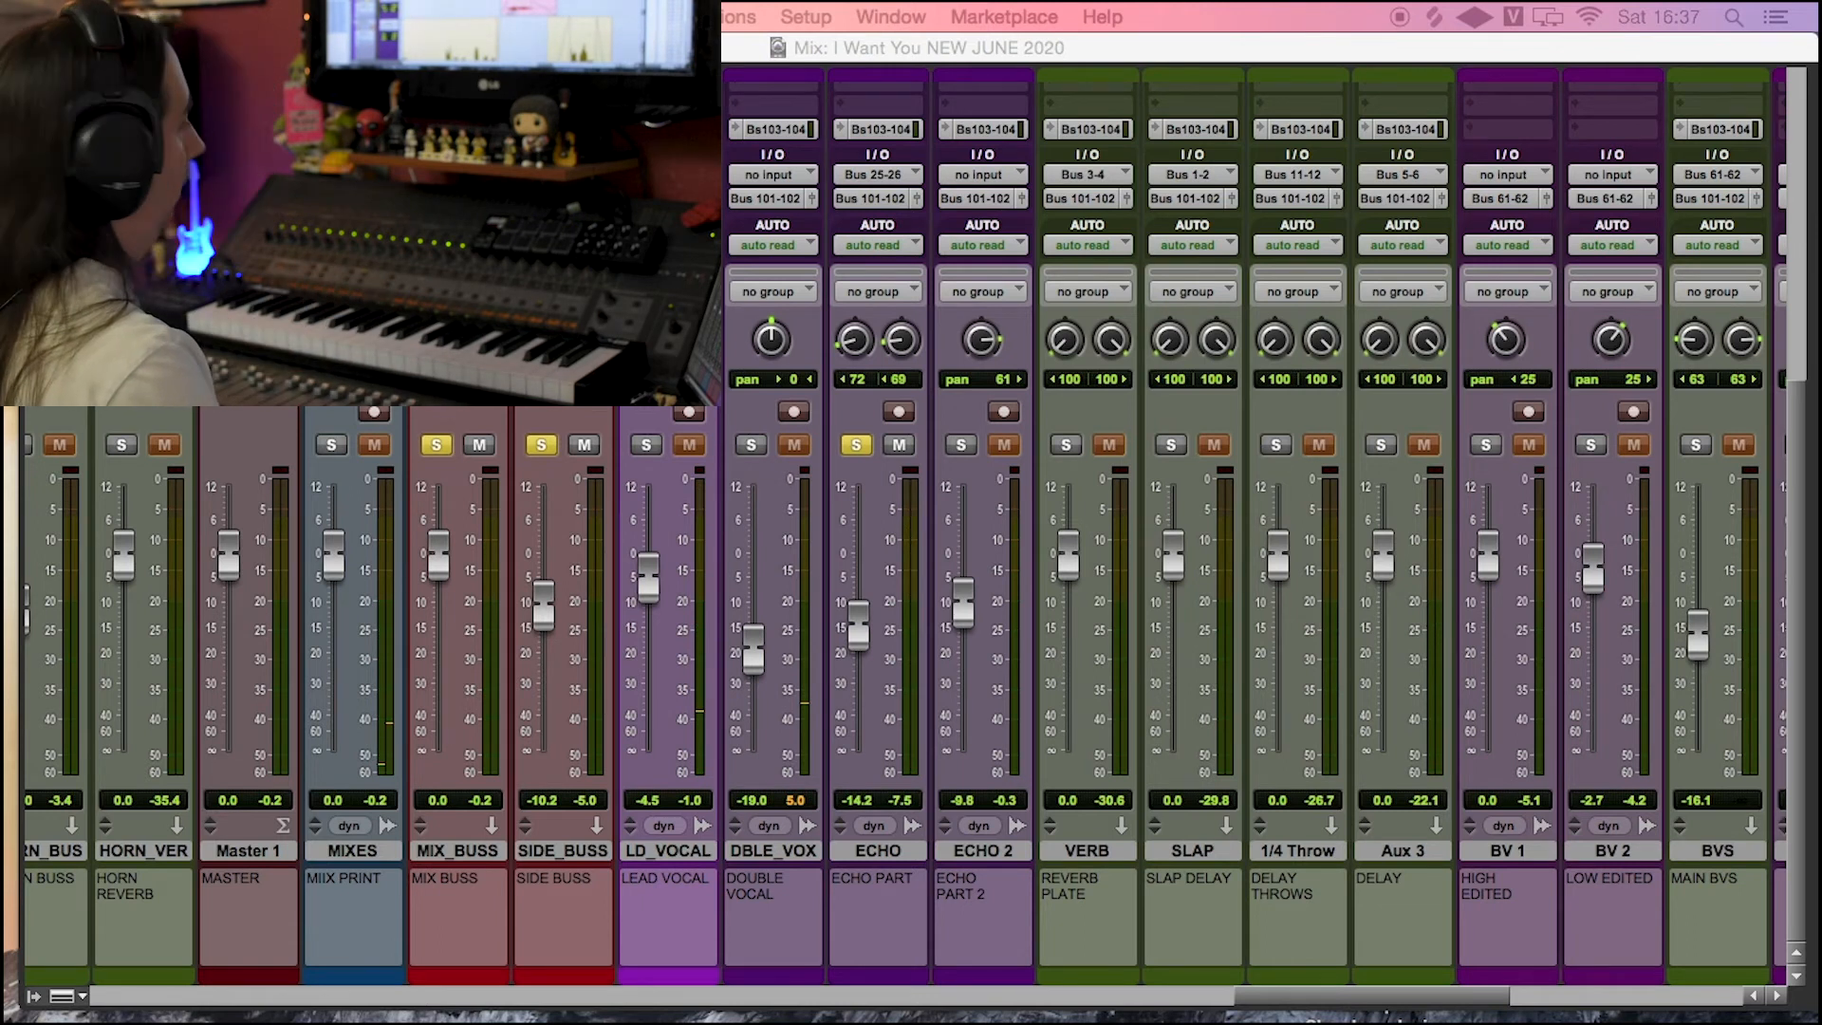
pyautogui.click(667, 446)
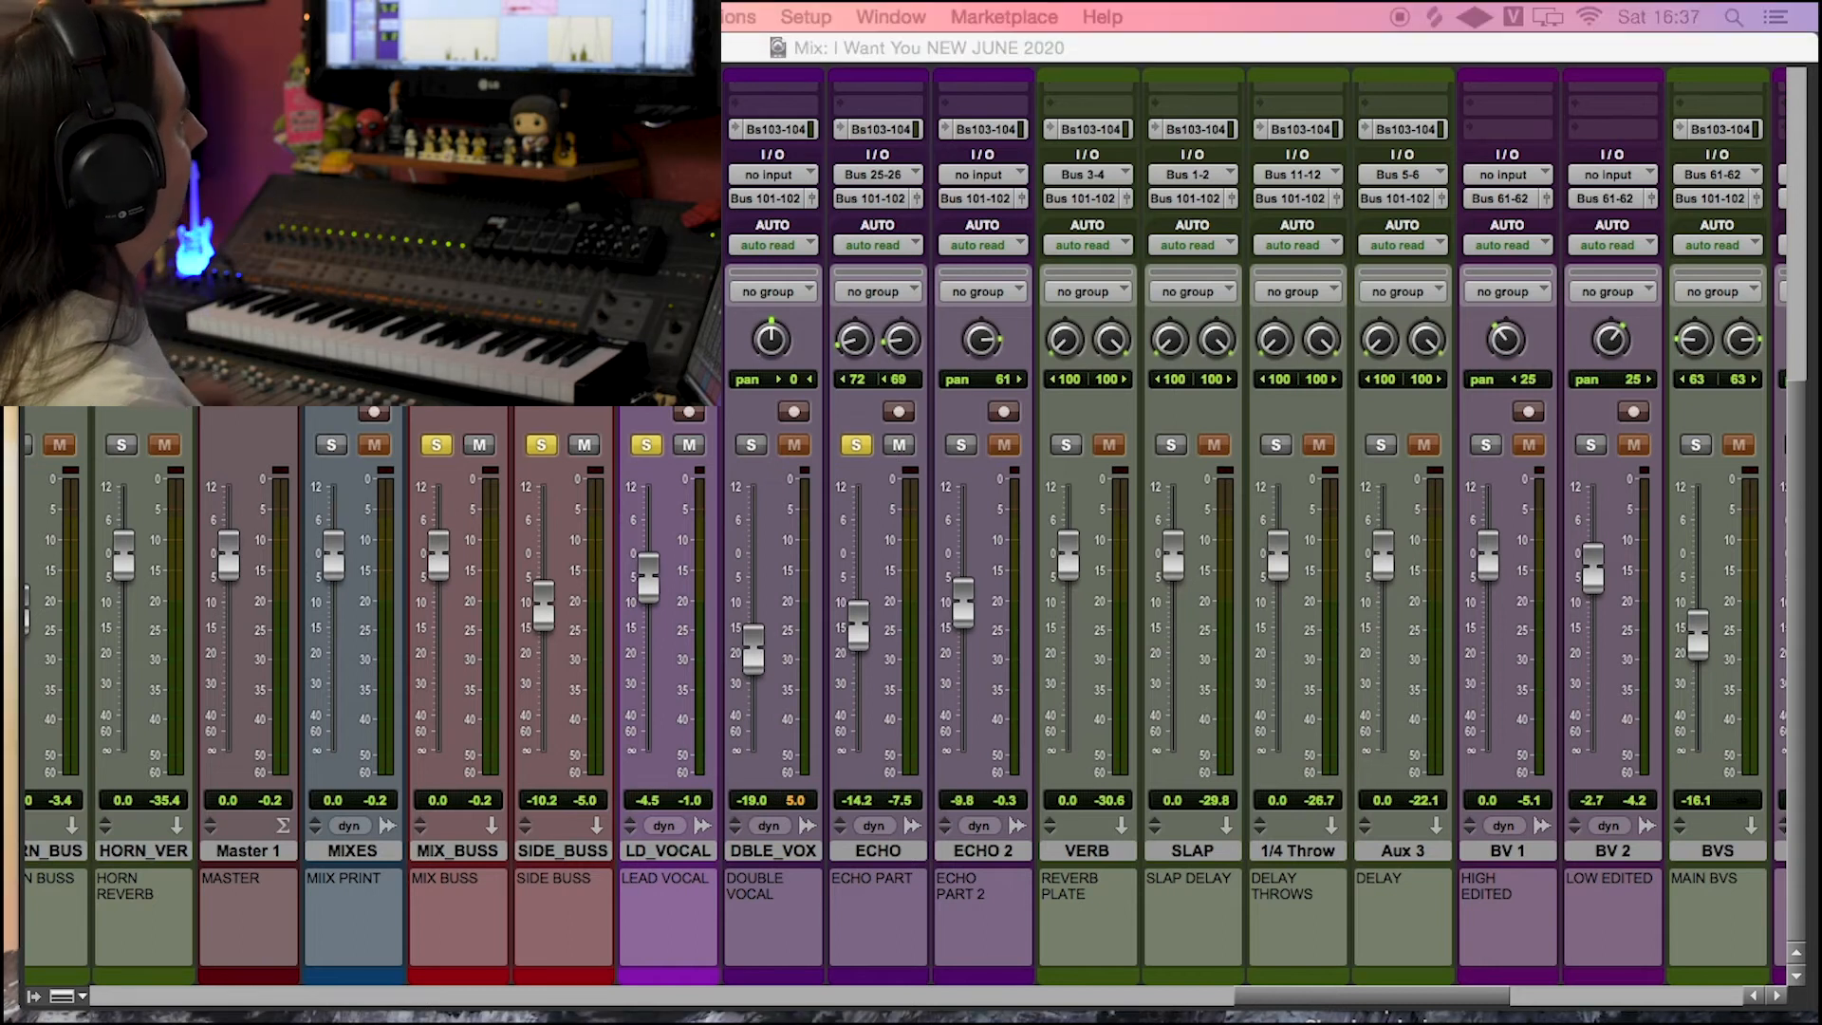
# Step: Switch the solo from ECHO and LD_VOCAL to ECHO 2, play it alone, and bring LD_VOCAL back in
pyautogui.press('space')
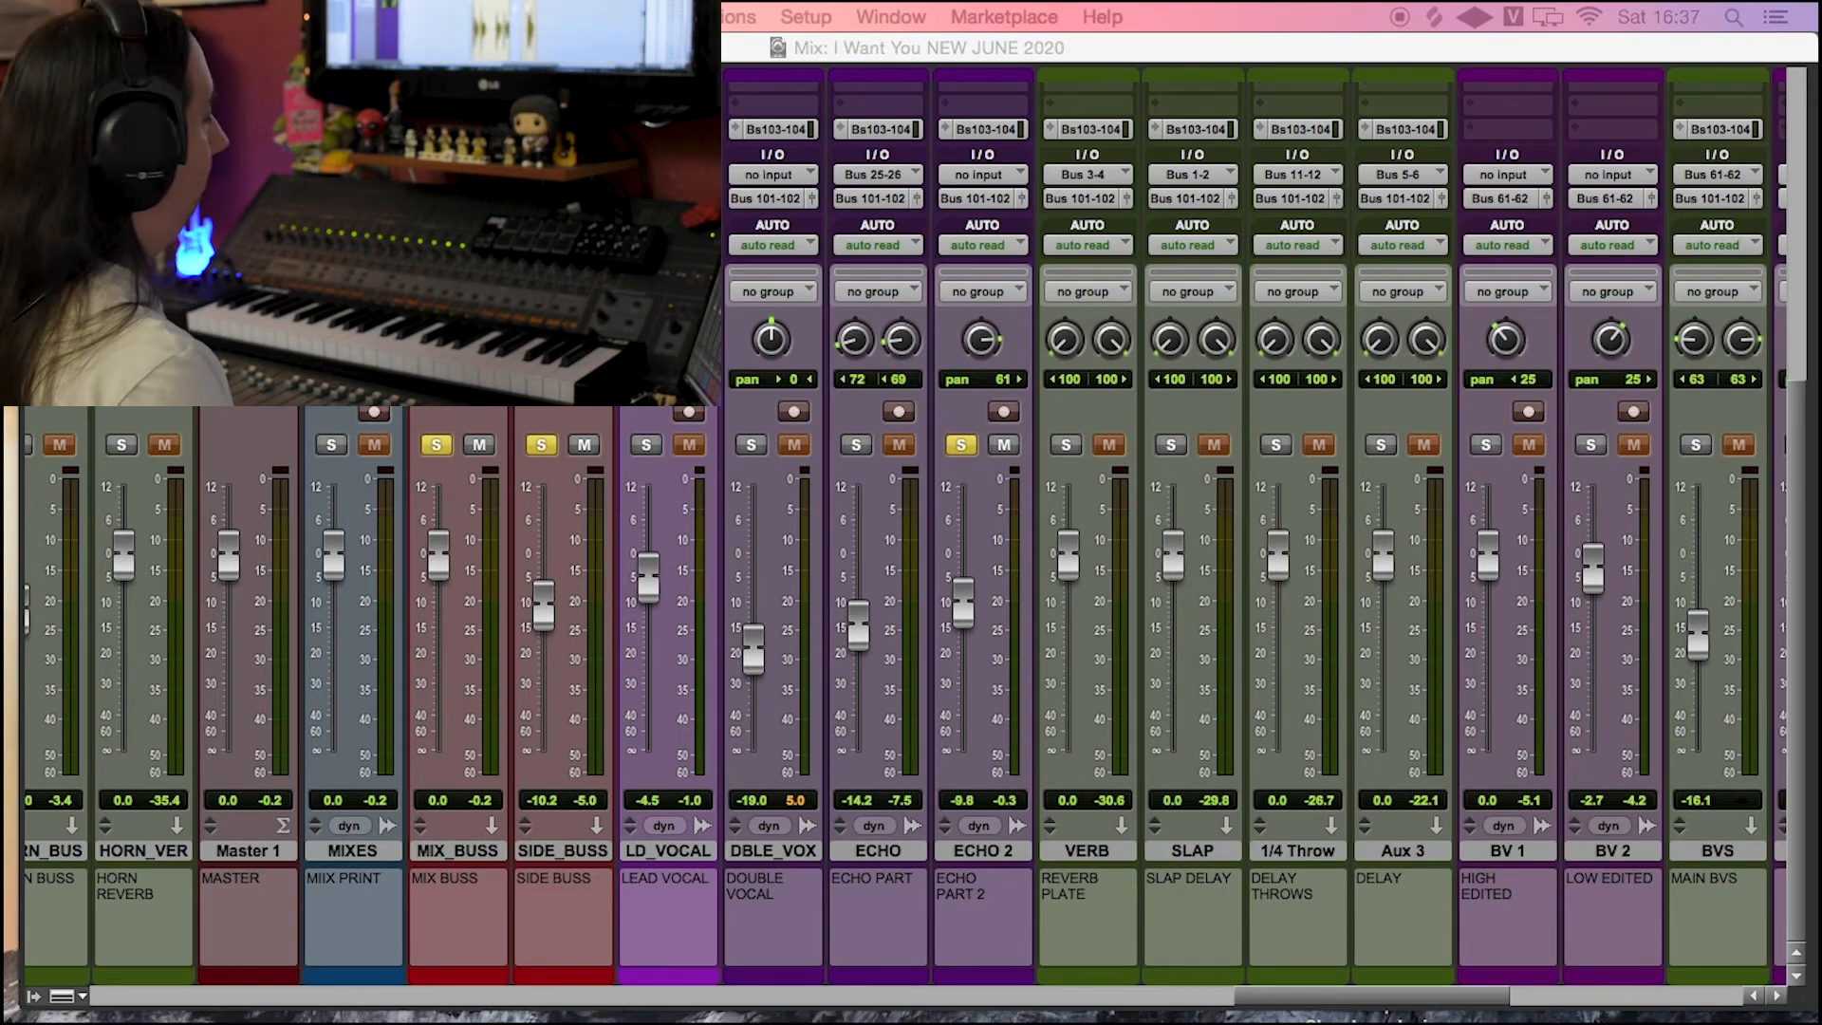
pyautogui.press('space')
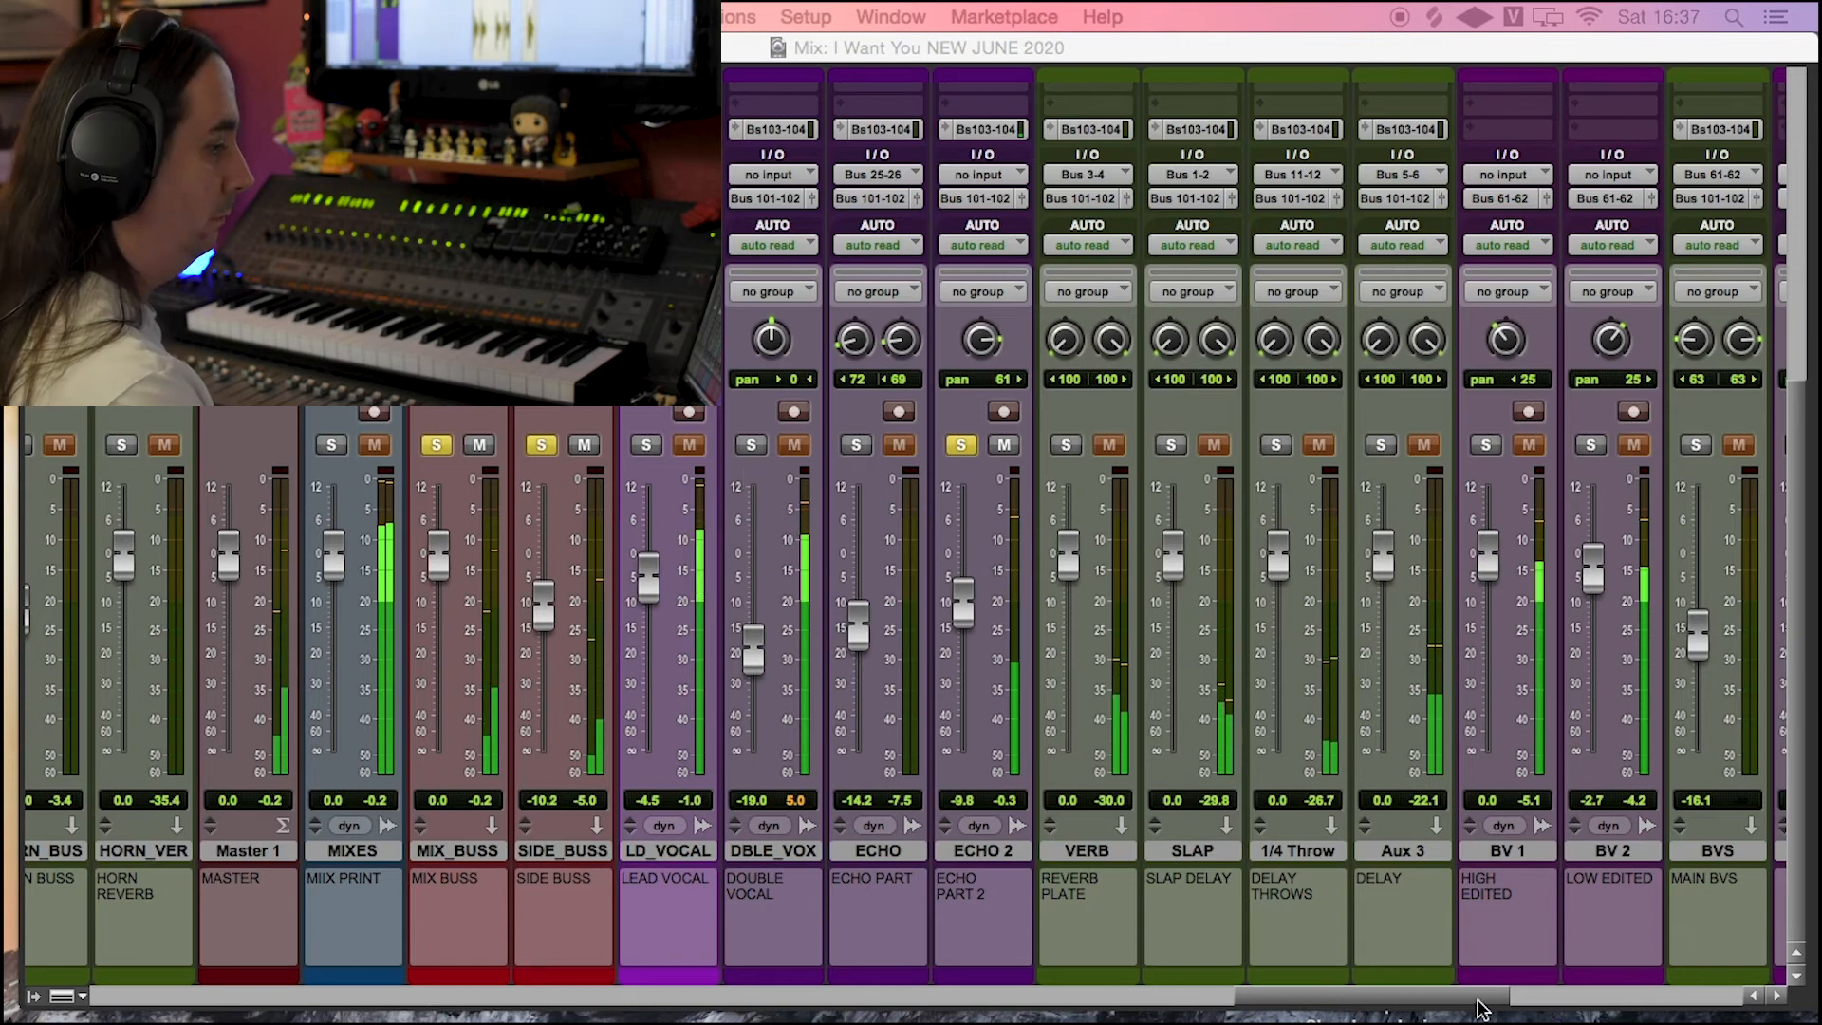
pyautogui.moveTo(1412, 1004); pyautogui.dragTo(1387, 1004)
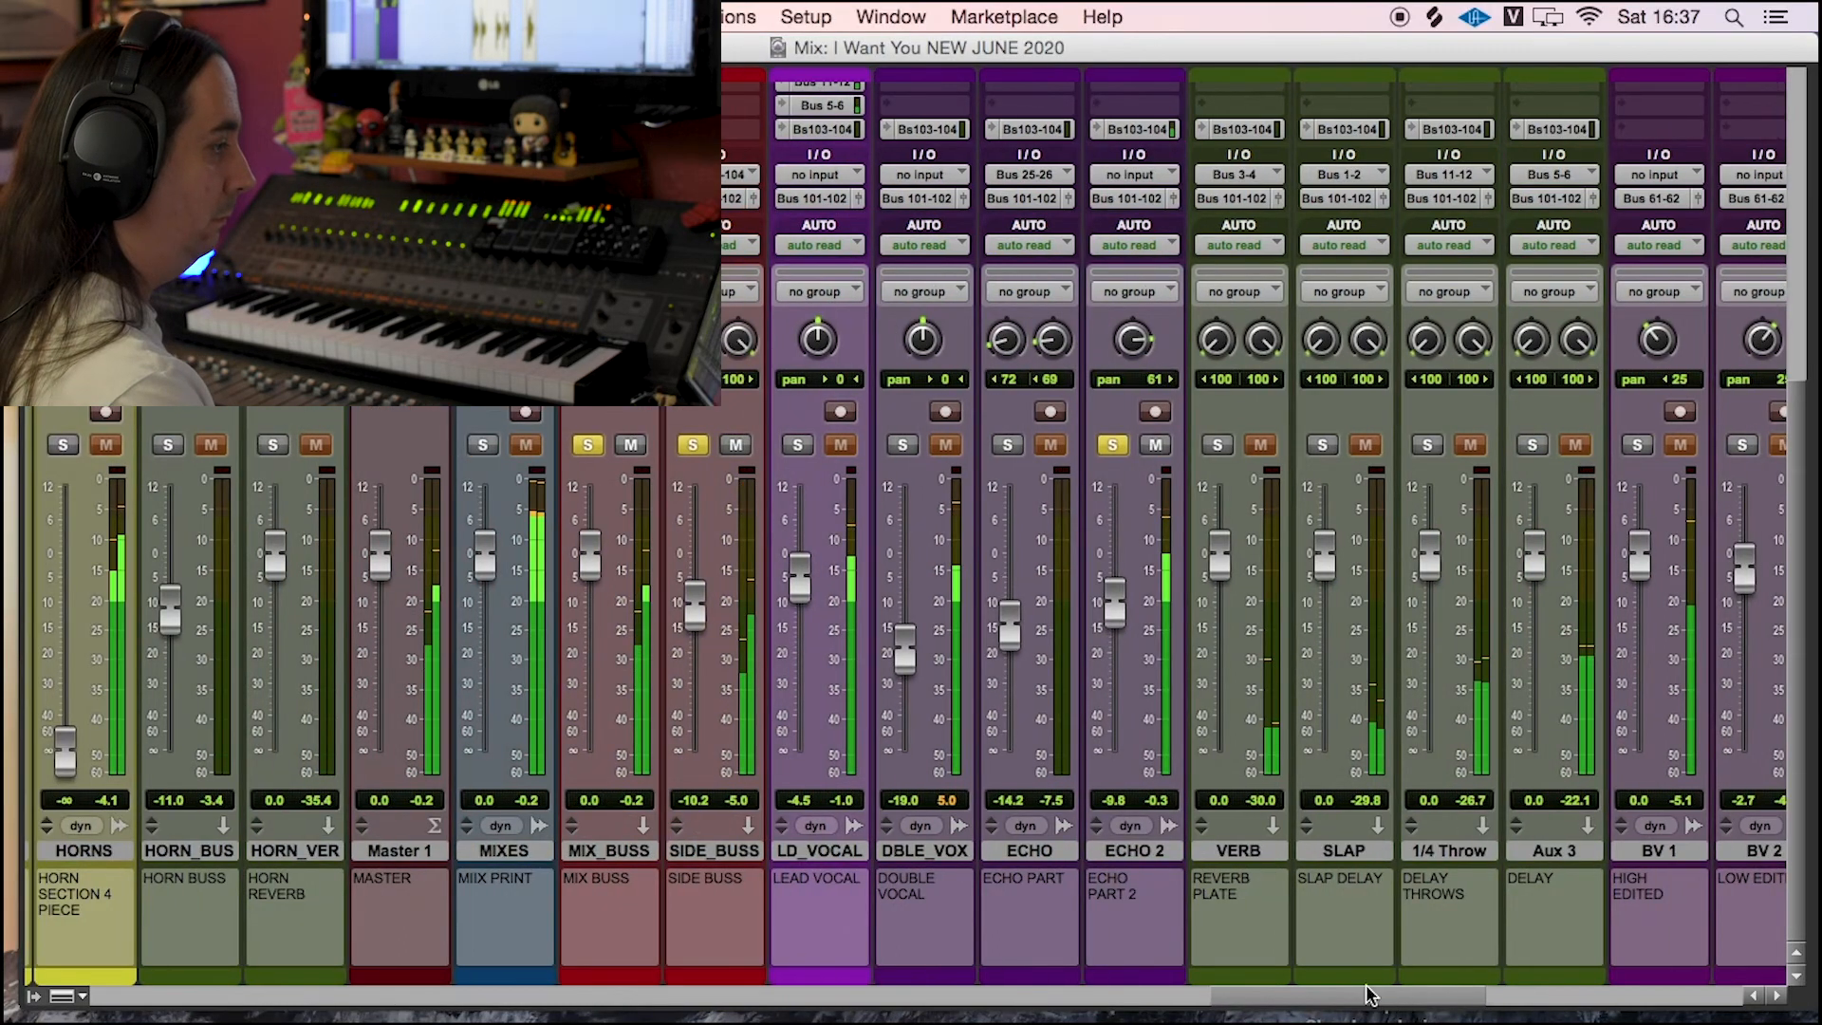
pyautogui.click(798, 445)
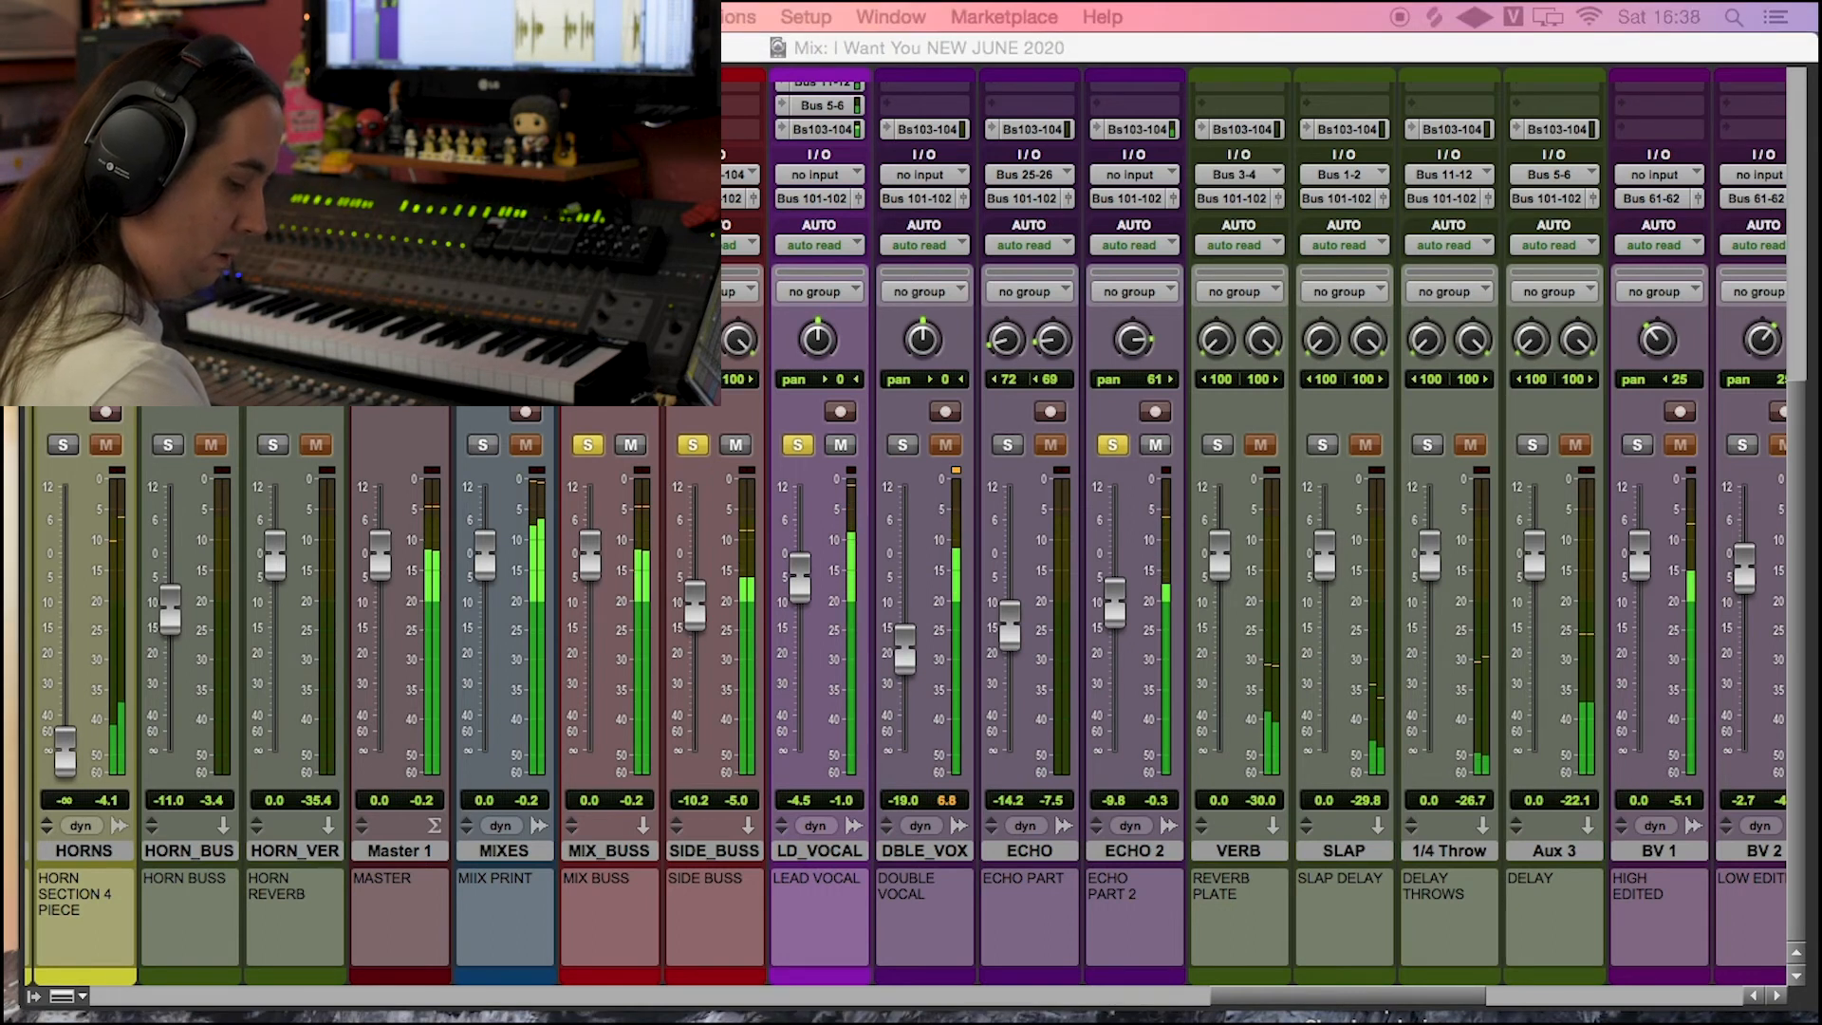
# Step: Take ECHO 2 and LD_VOCAL out of solo, and play BV 1 and BV 2 soloed with the BVS bus
pyautogui.click(1110, 446)
pyautogui.click(800, 445)
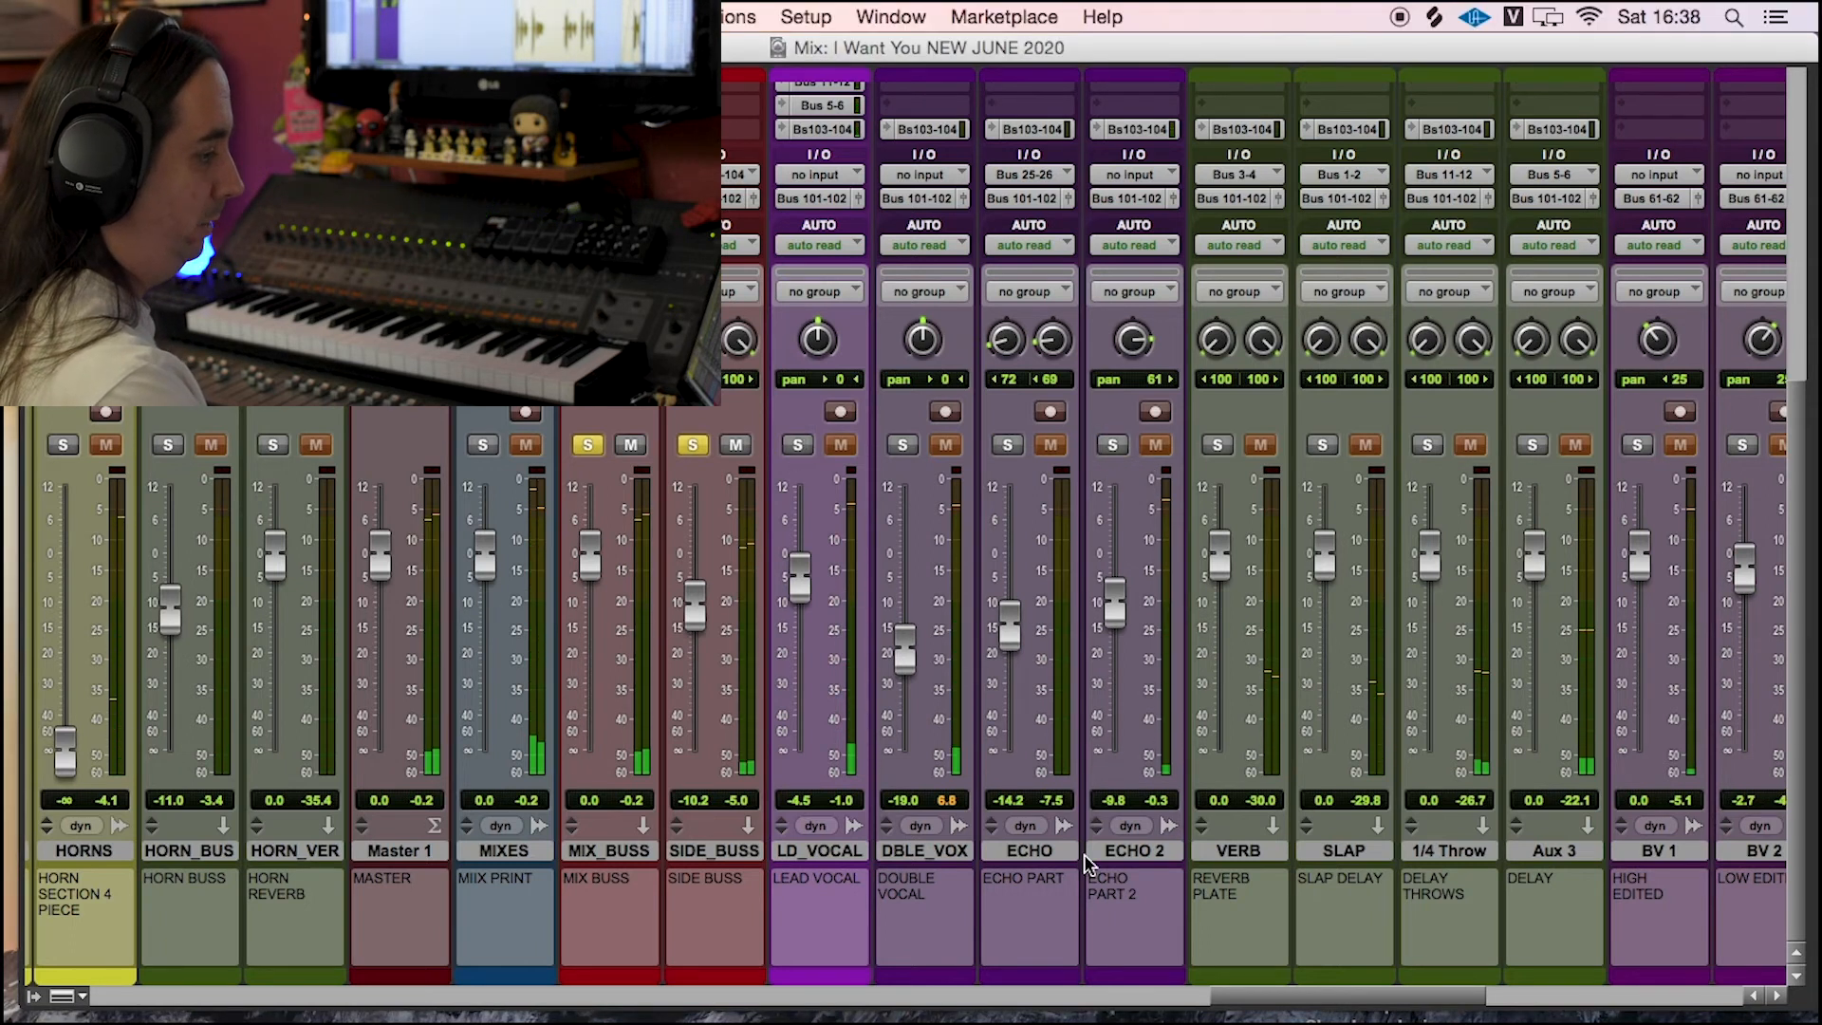
pyautogui.moveTo(1322, 995); pyautogui.dragTo(1423, 999)
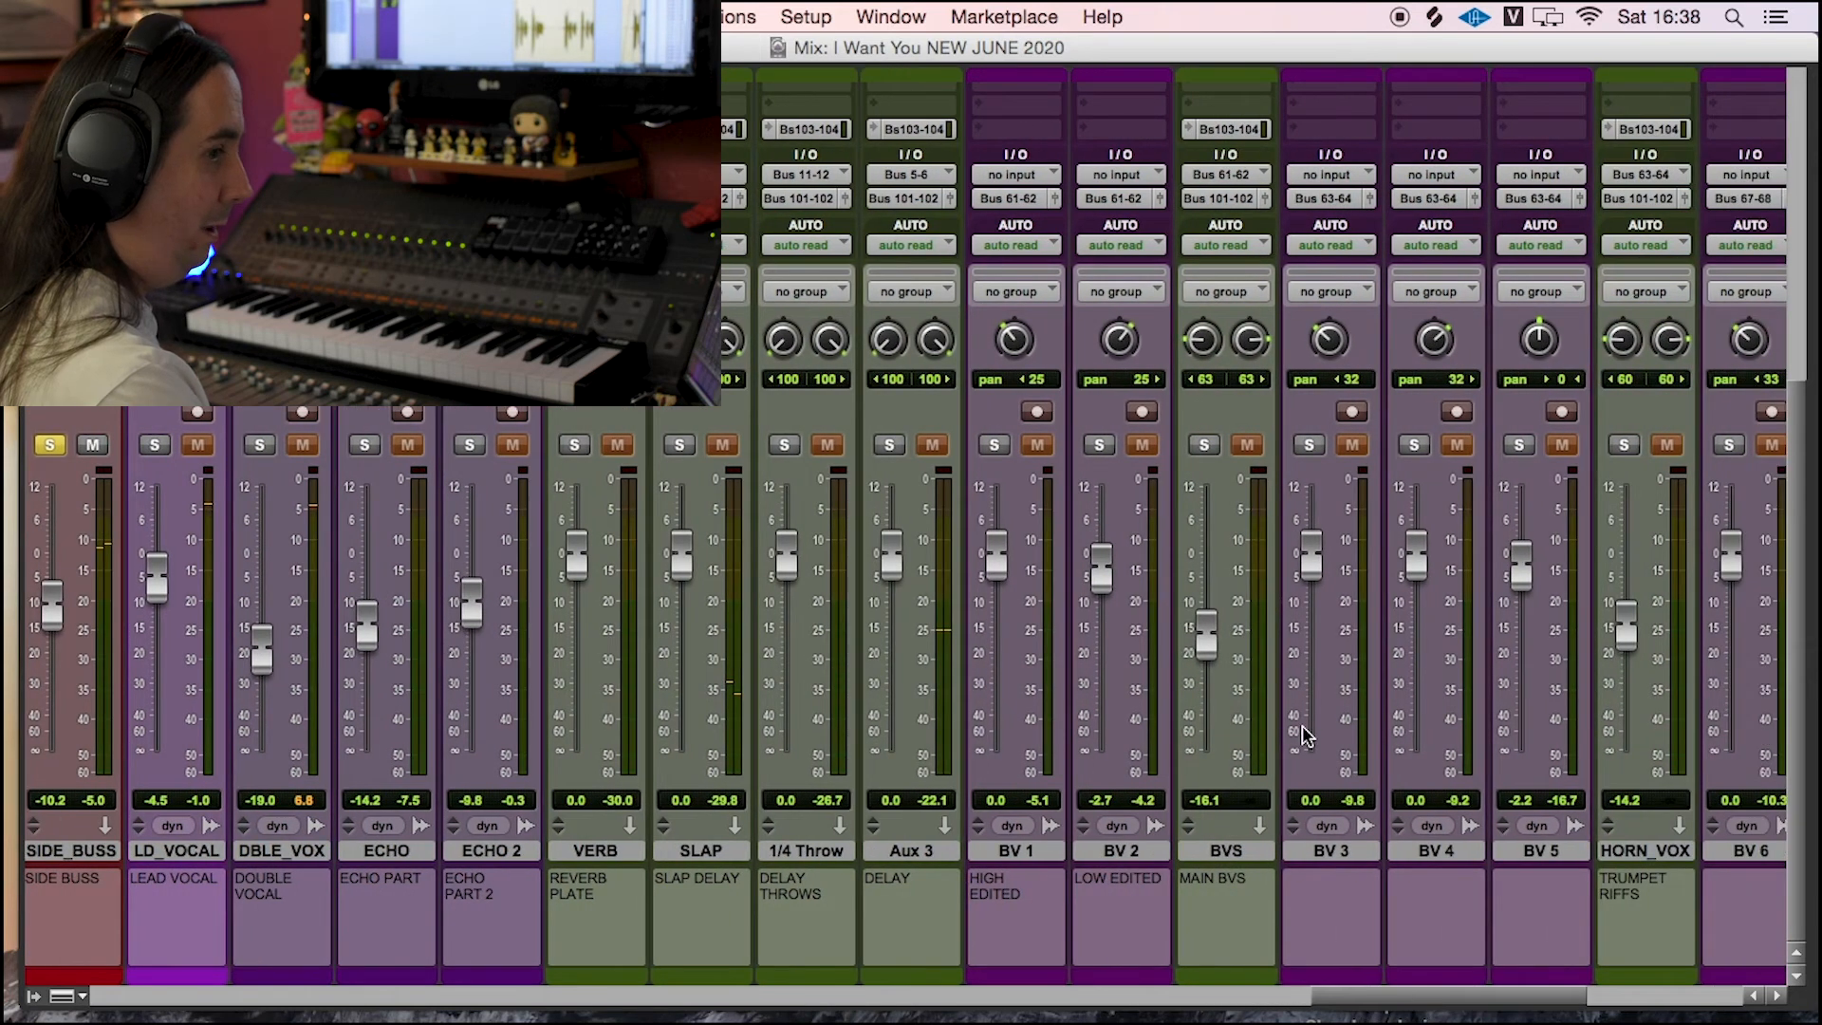
pyautogui.click(994, 445)
pyautogui.click(1099, 445)
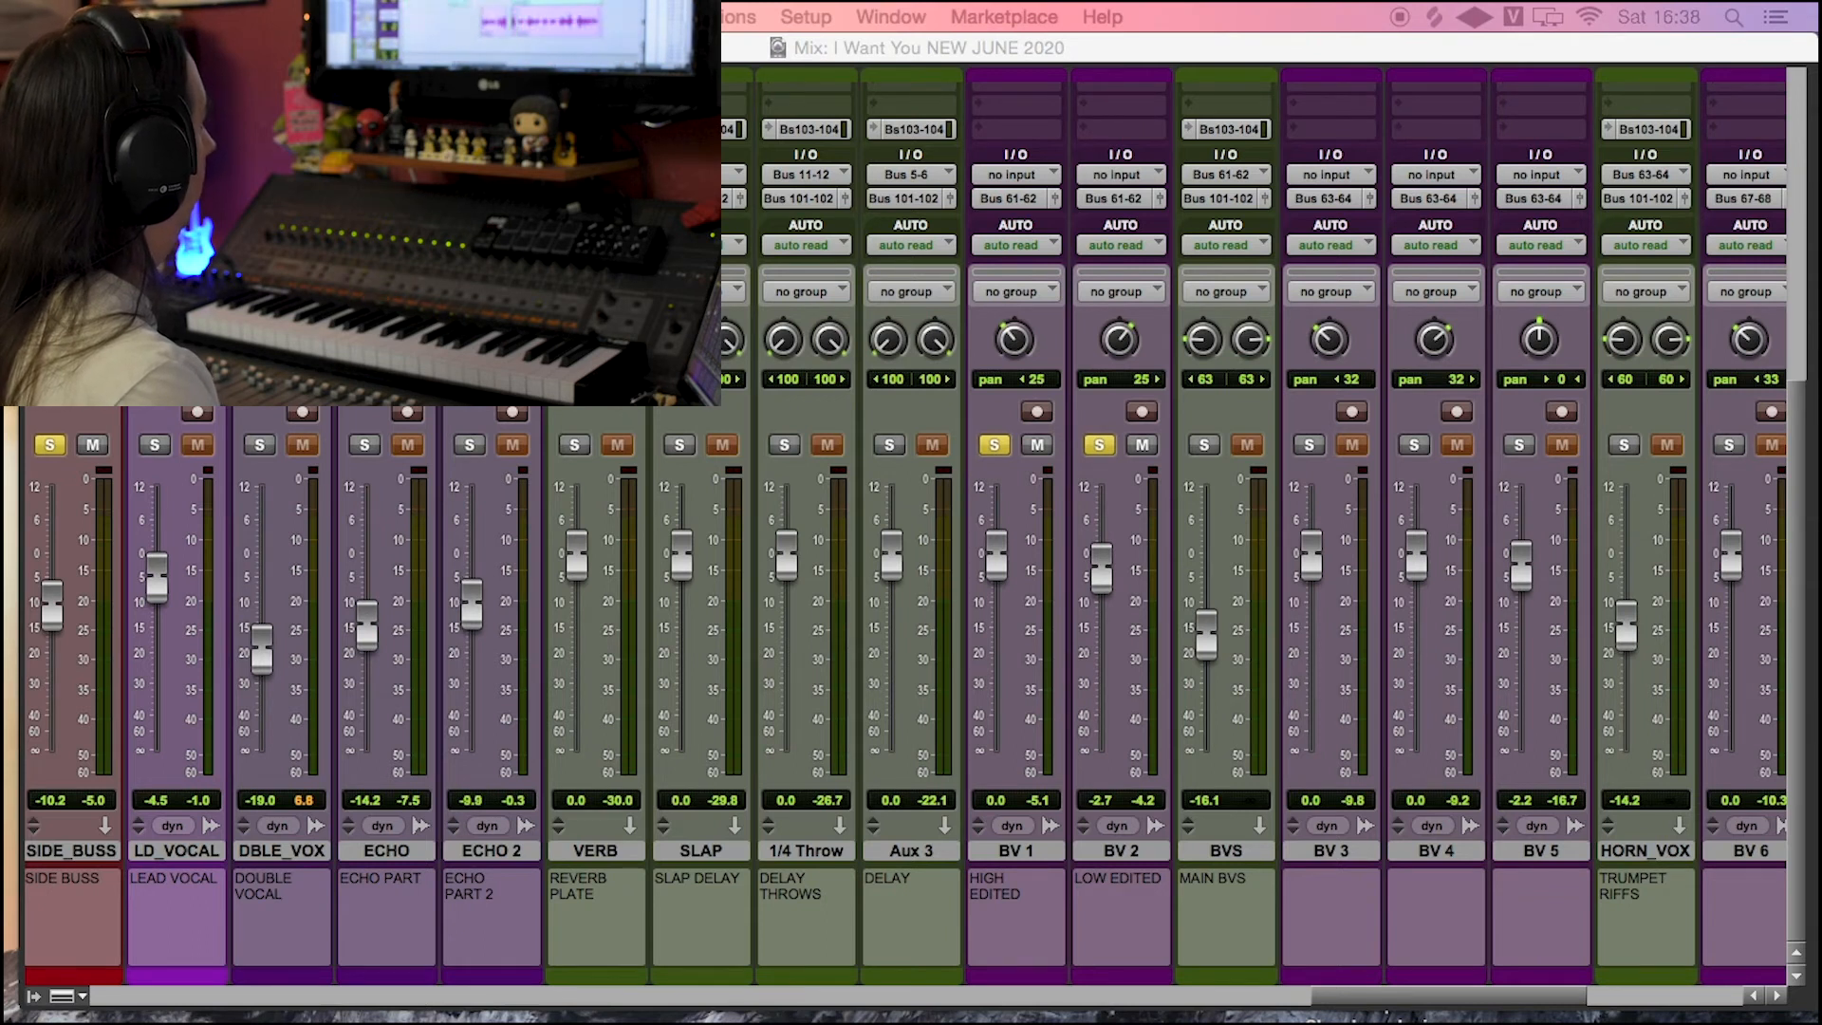
pyautogui.click(1205, 445)
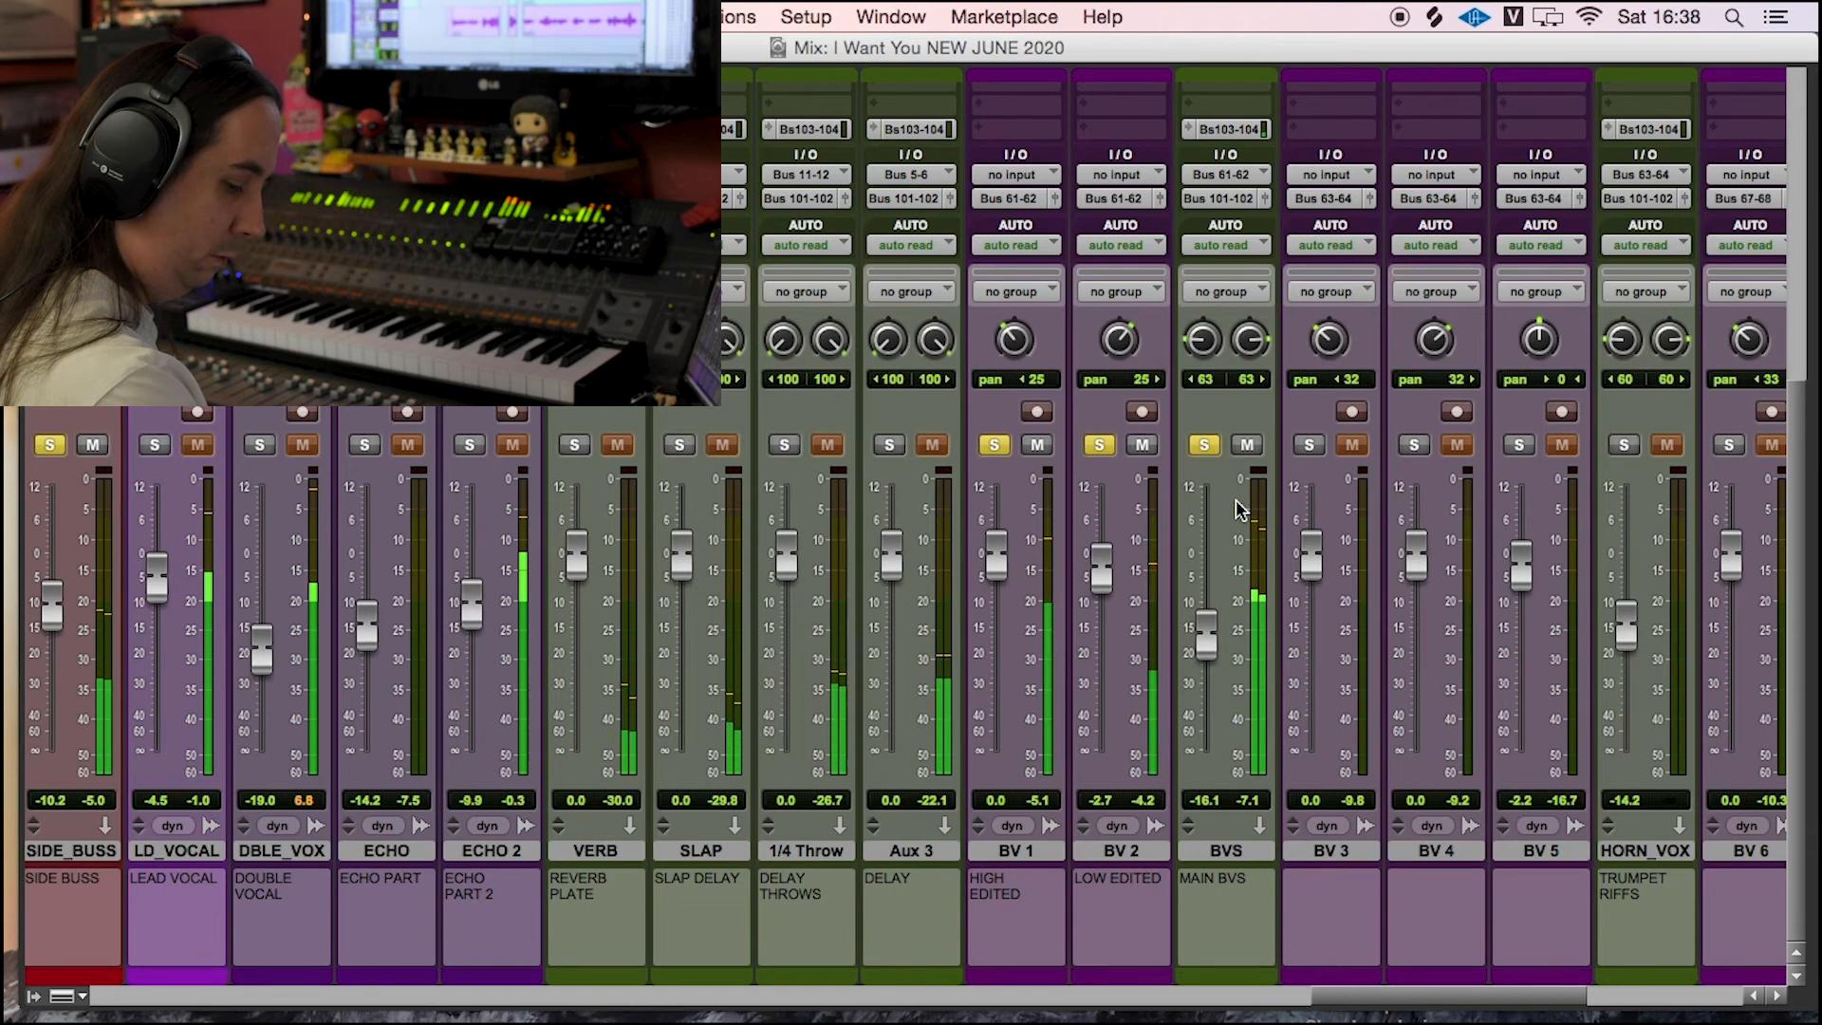
# Step: Switch the solo from BV 1, BV 2 and BVS to BV 3, BV 4, BV 5 and HORN_VOX, and play the parts
pyautogui.moveTo(1417, 998); pyautogui.dragTo(1485, 1003)
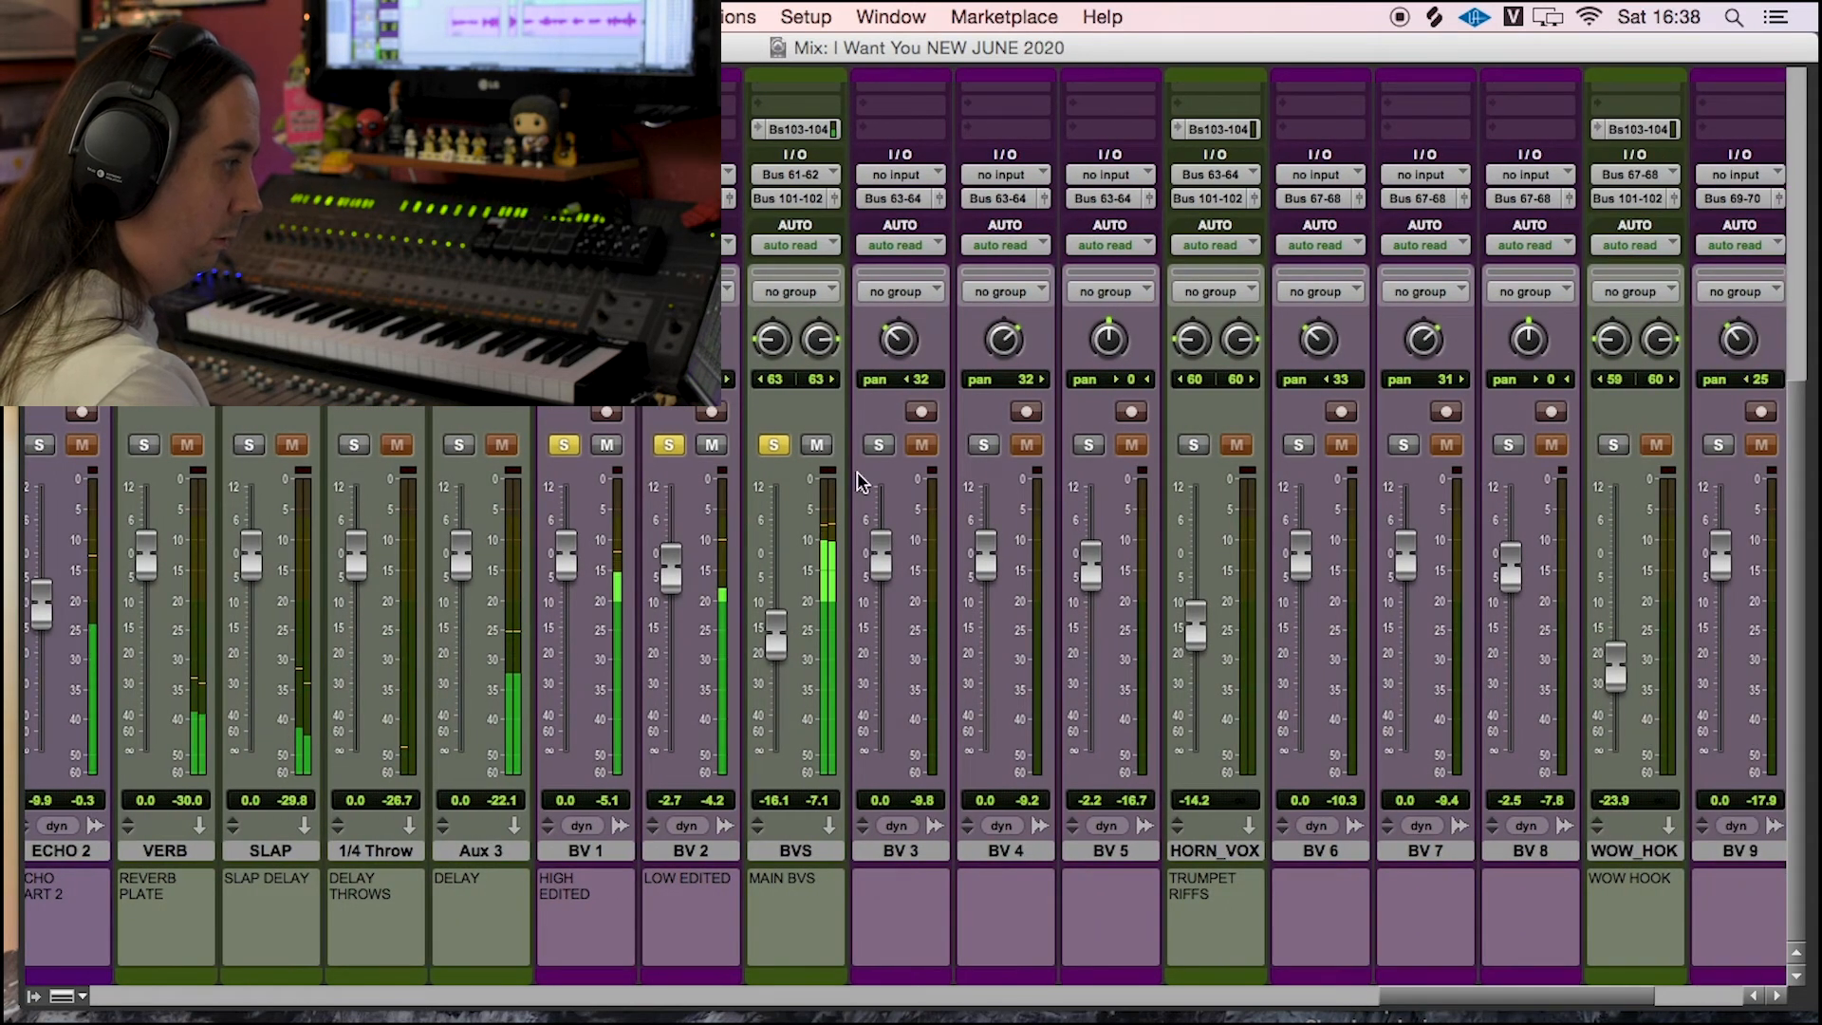
pyautogui.click(773, 444)
pyautogui.click(669, 445)
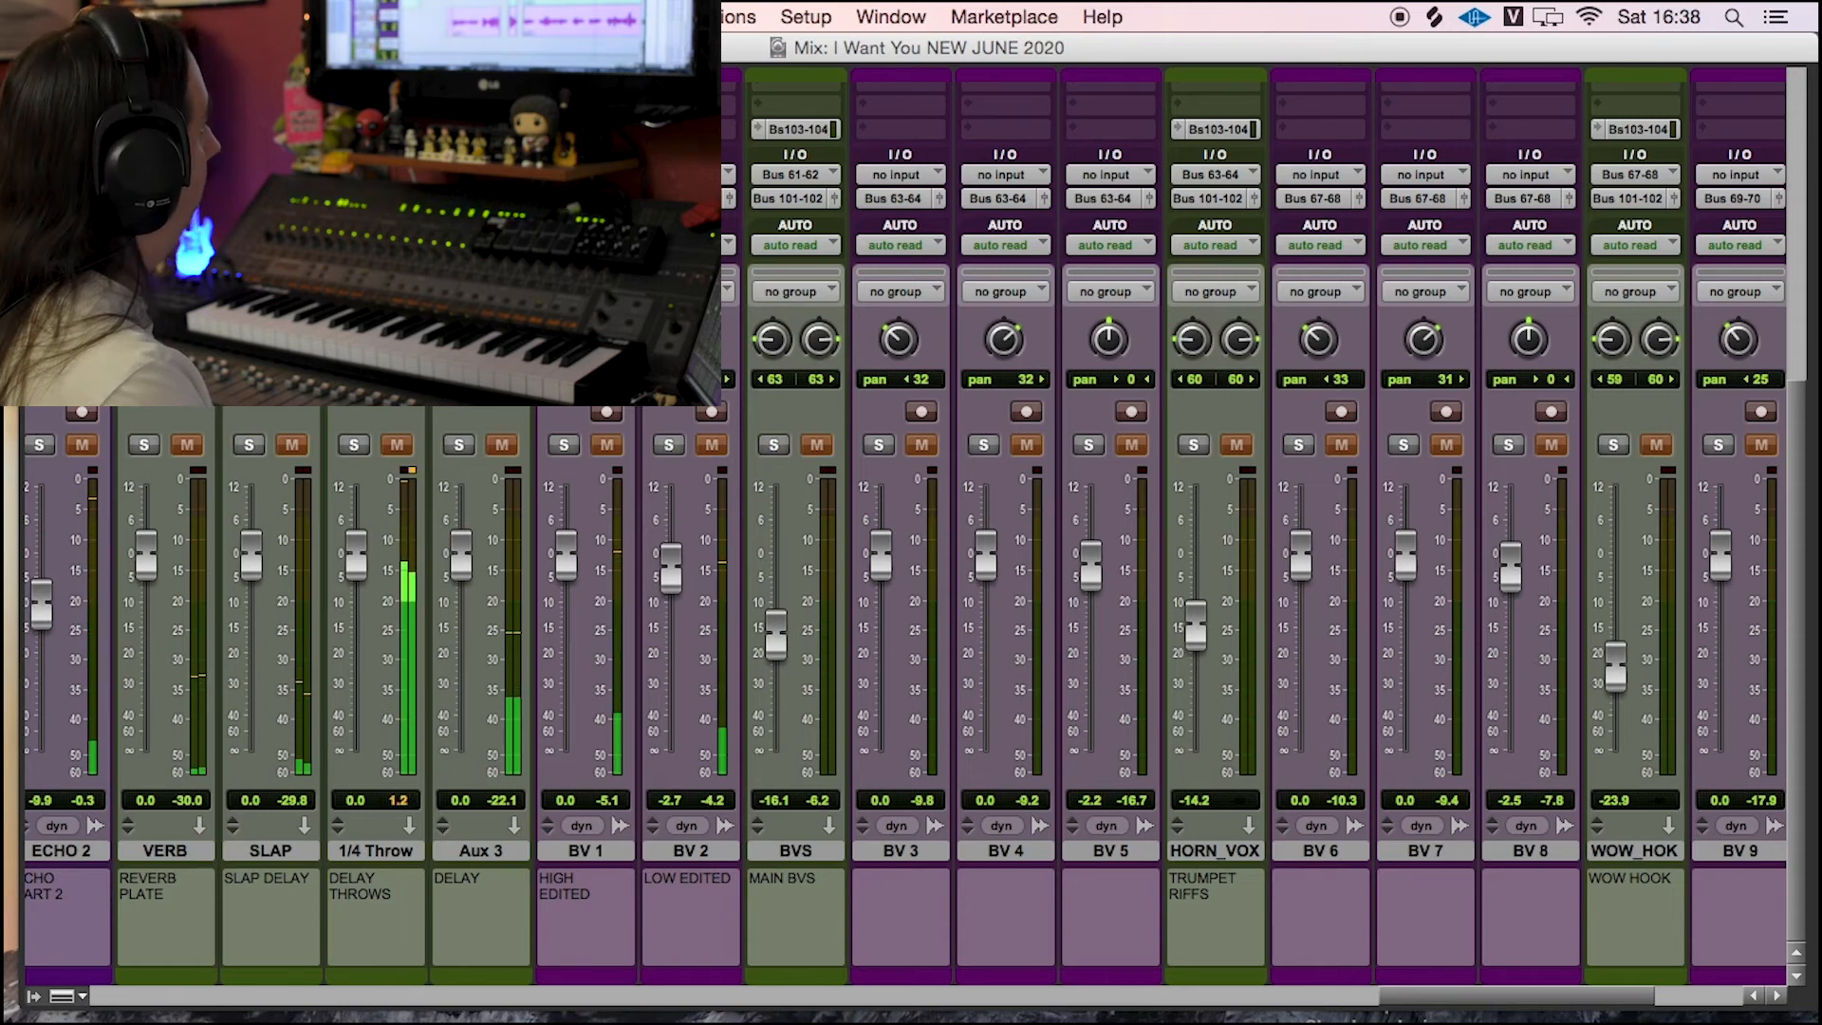
pyautogui.press('super+equal')
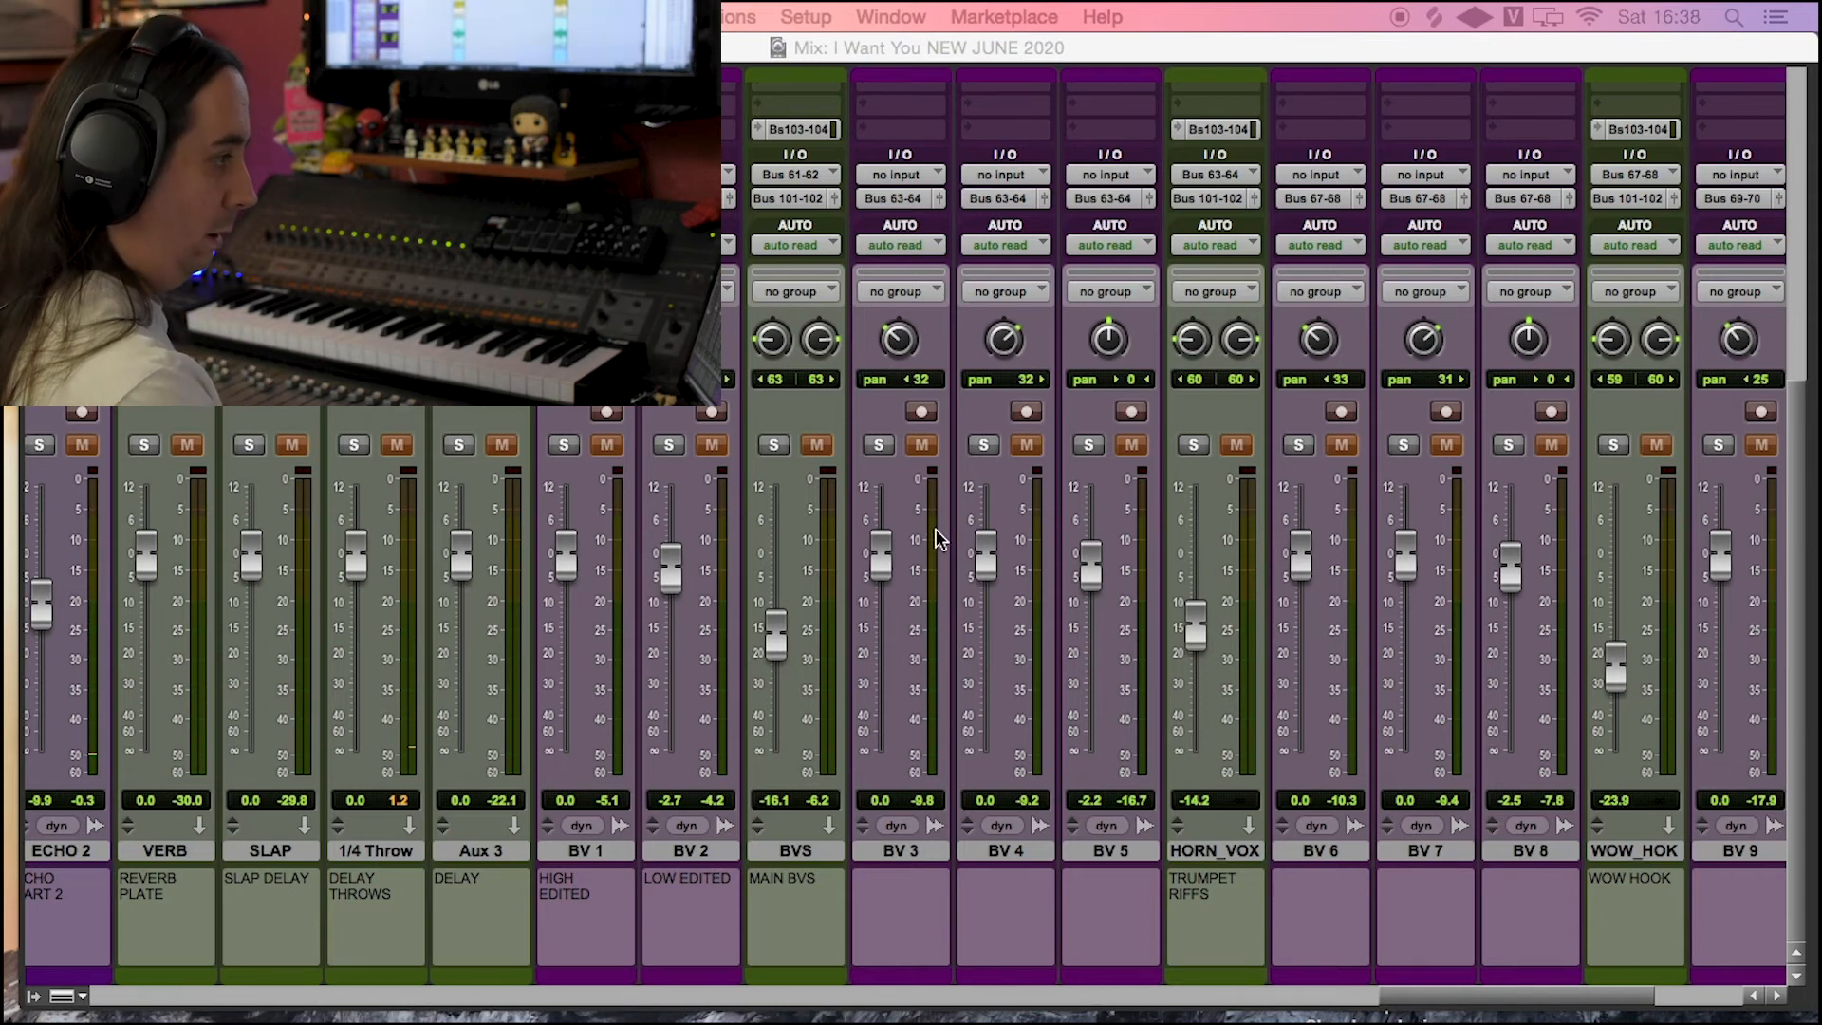
pyautogui.click(879, 444)
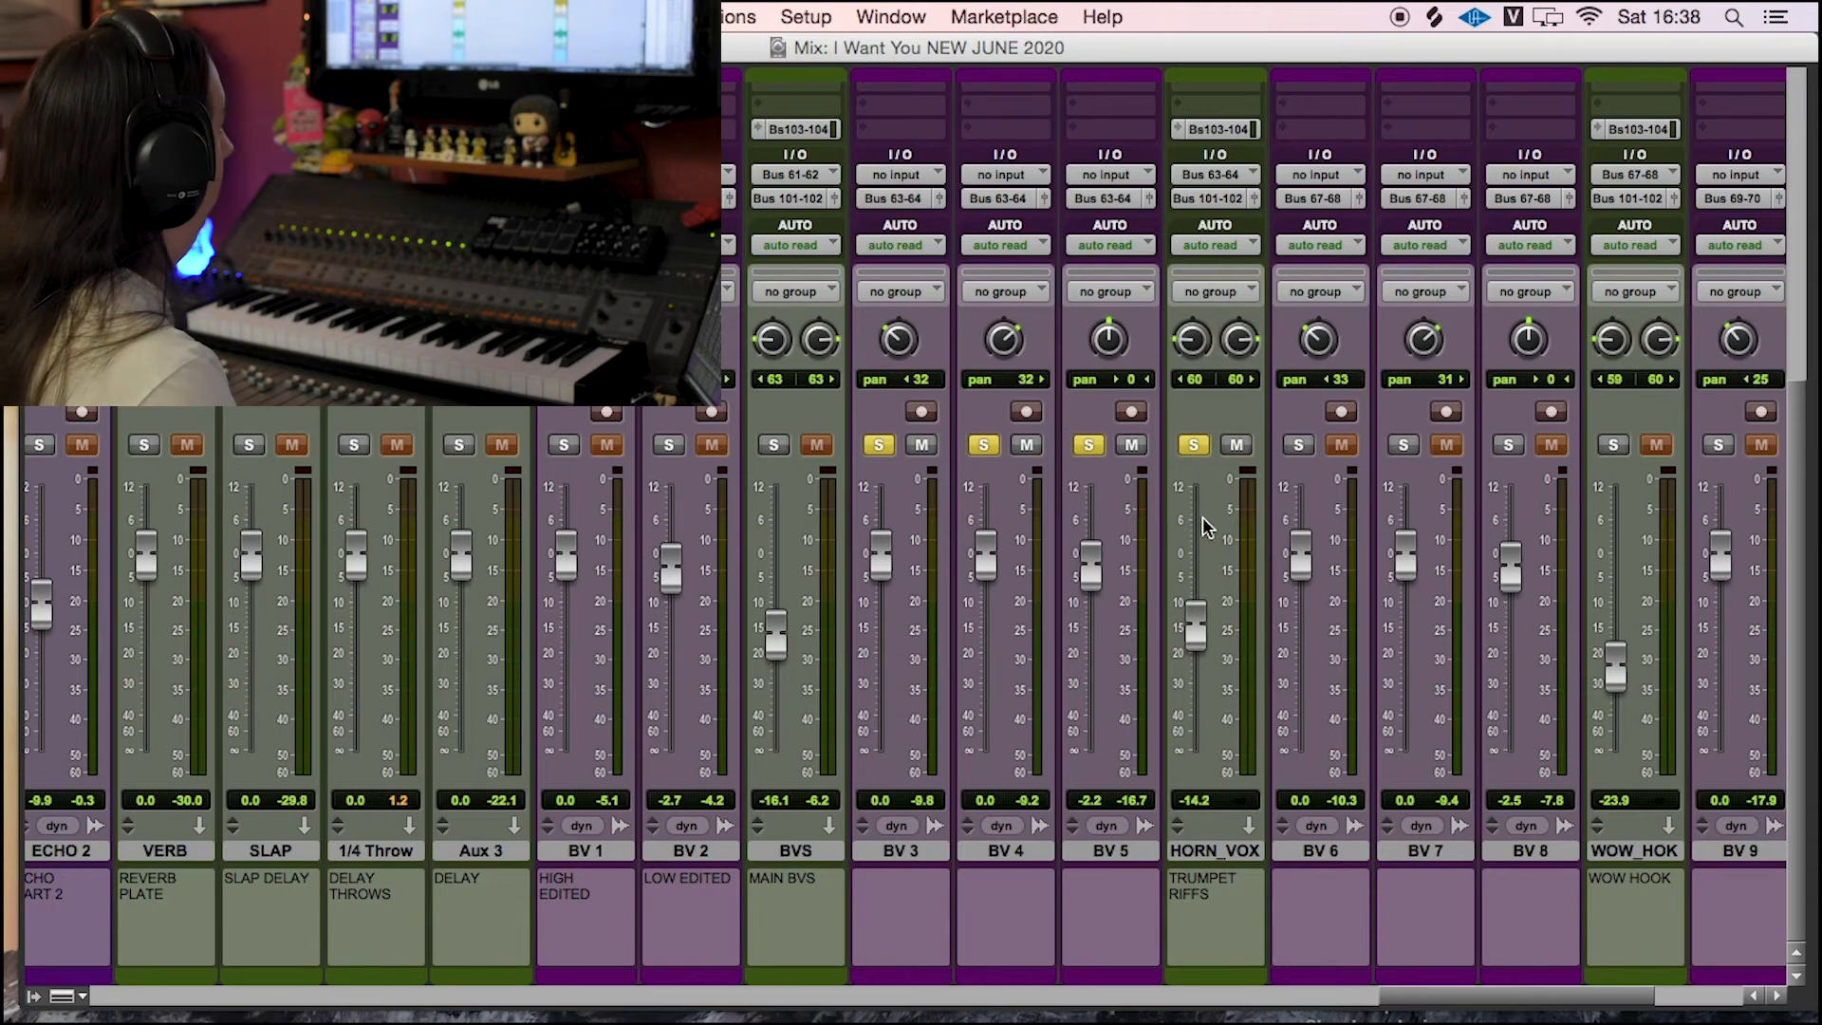
pyautogui.press('space')
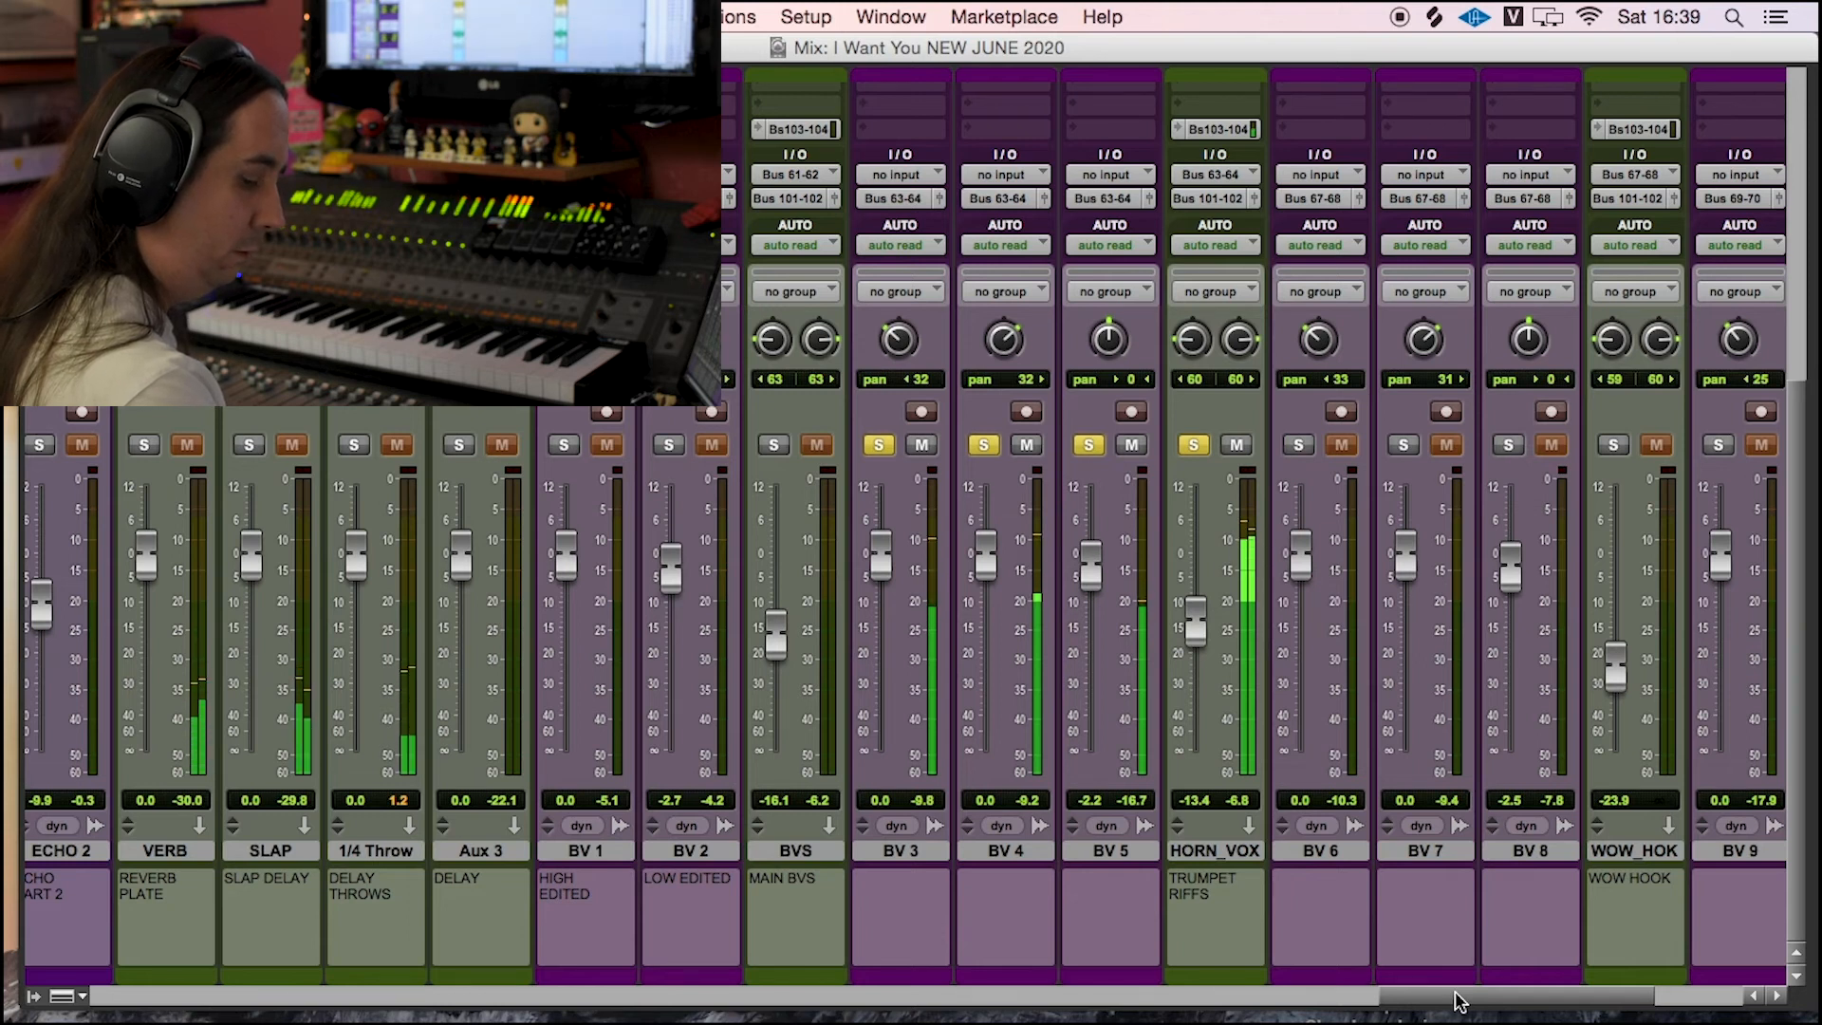
# Step: Add HORN_BUS to the solo and play the trumpet together with the HORN_VOX backing vocals
pyautogui.moveTo(1458, 1001); pyautogui.dragTo(1214, 998)
pyautogui.click(659, 445)
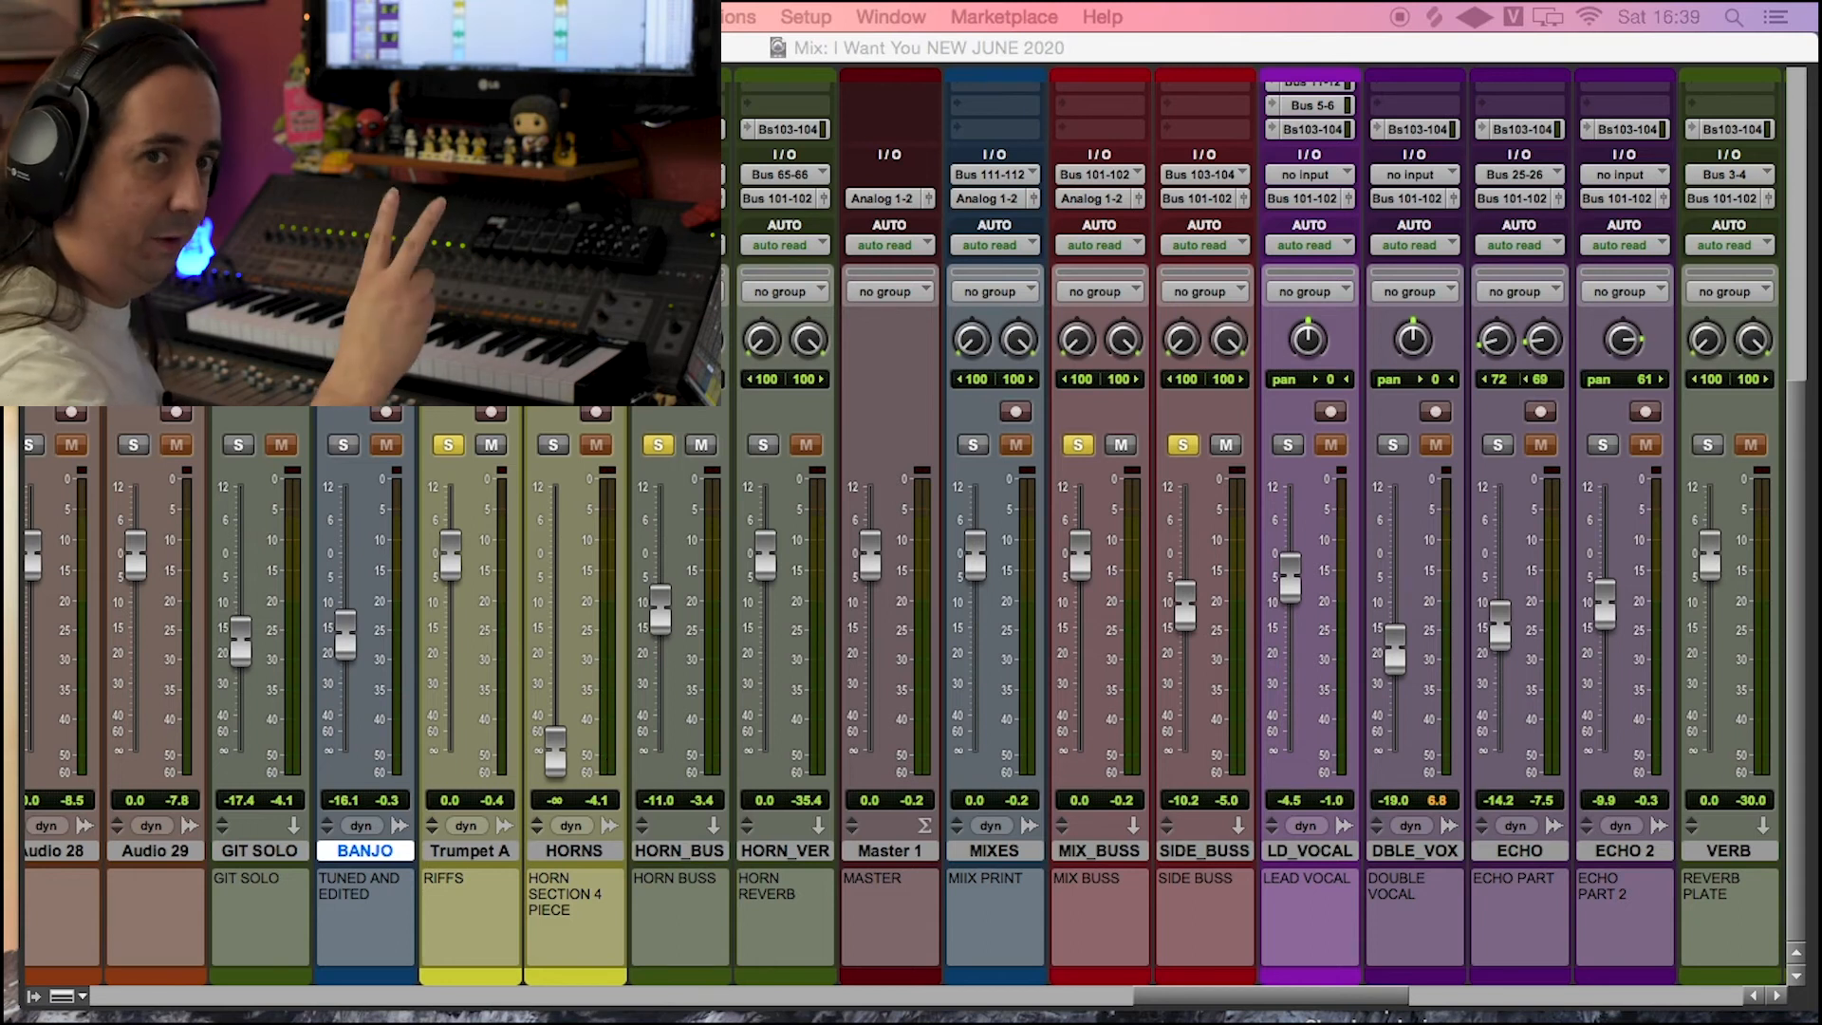
pyautogui.press('space')
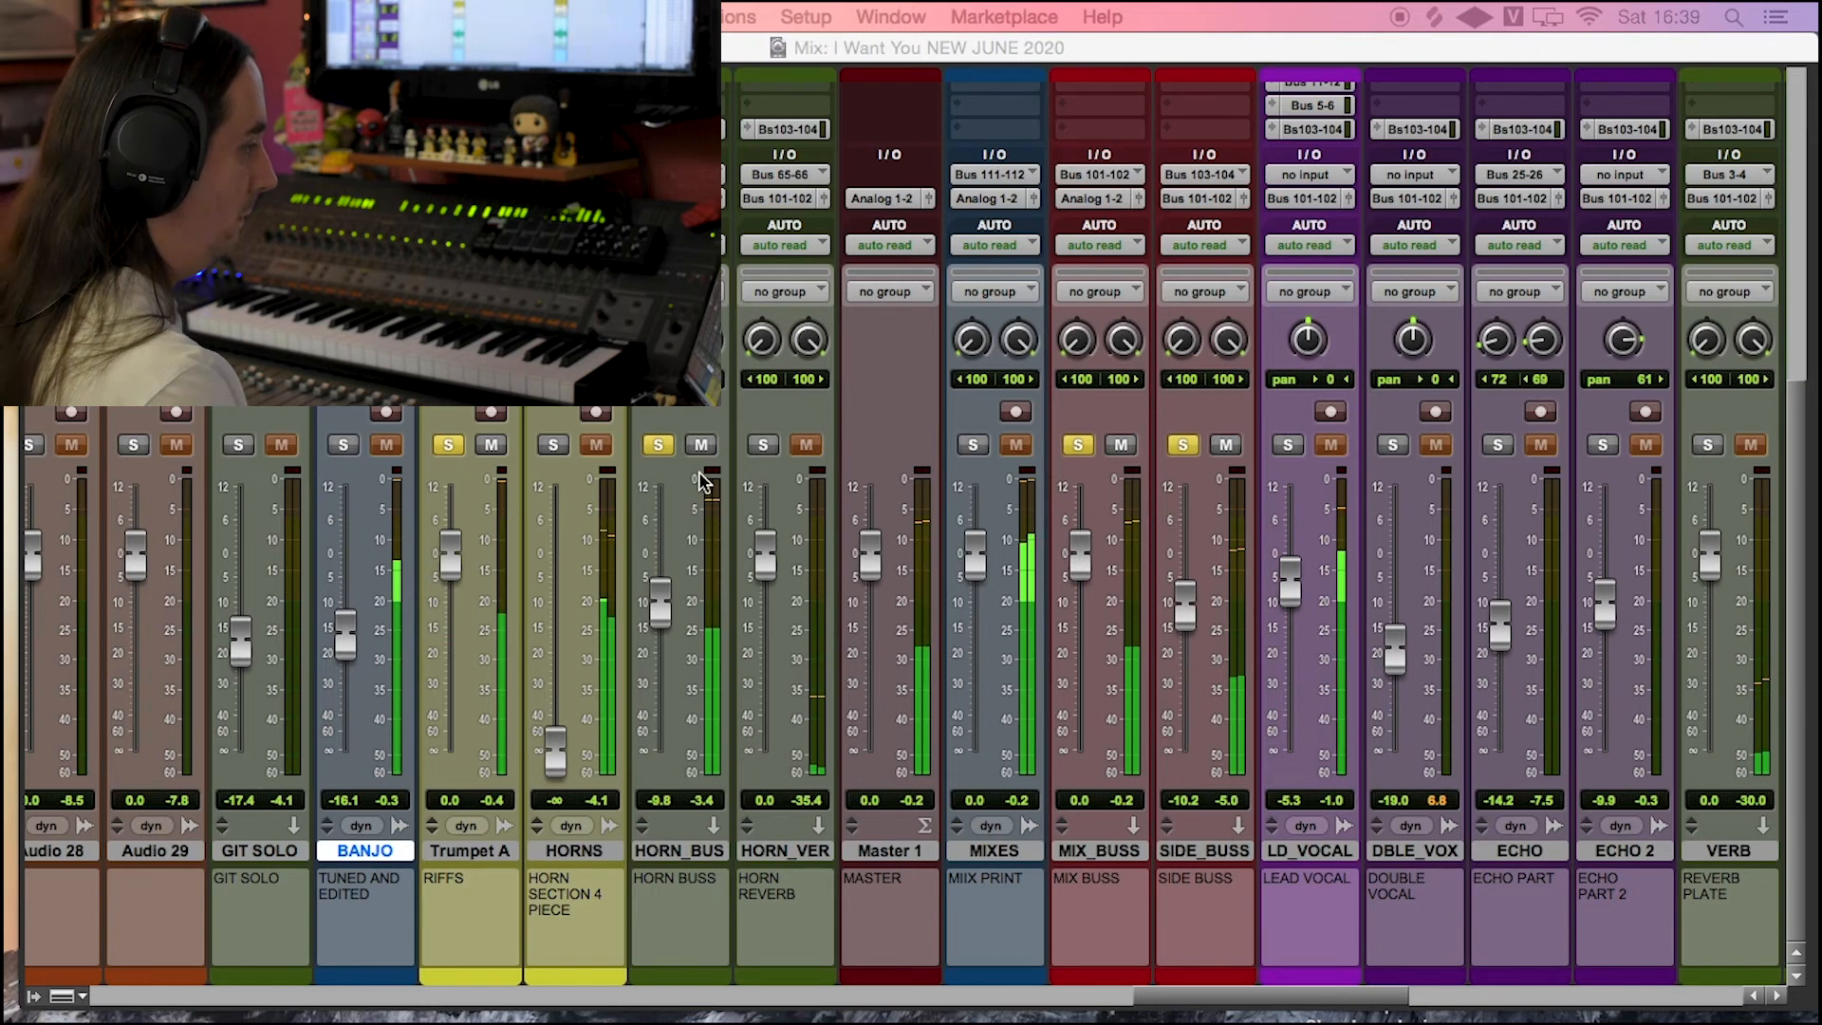
# Step: Take HORN_BUS and HORN_VOX out of solo, and play BV 6, BV 7 and BV 8 soloed with WOW_HOK
pyautogui.click(659, 444)
pyautogui.moveTo(1308, 991); pyautogui.dragTo(1560, 999)
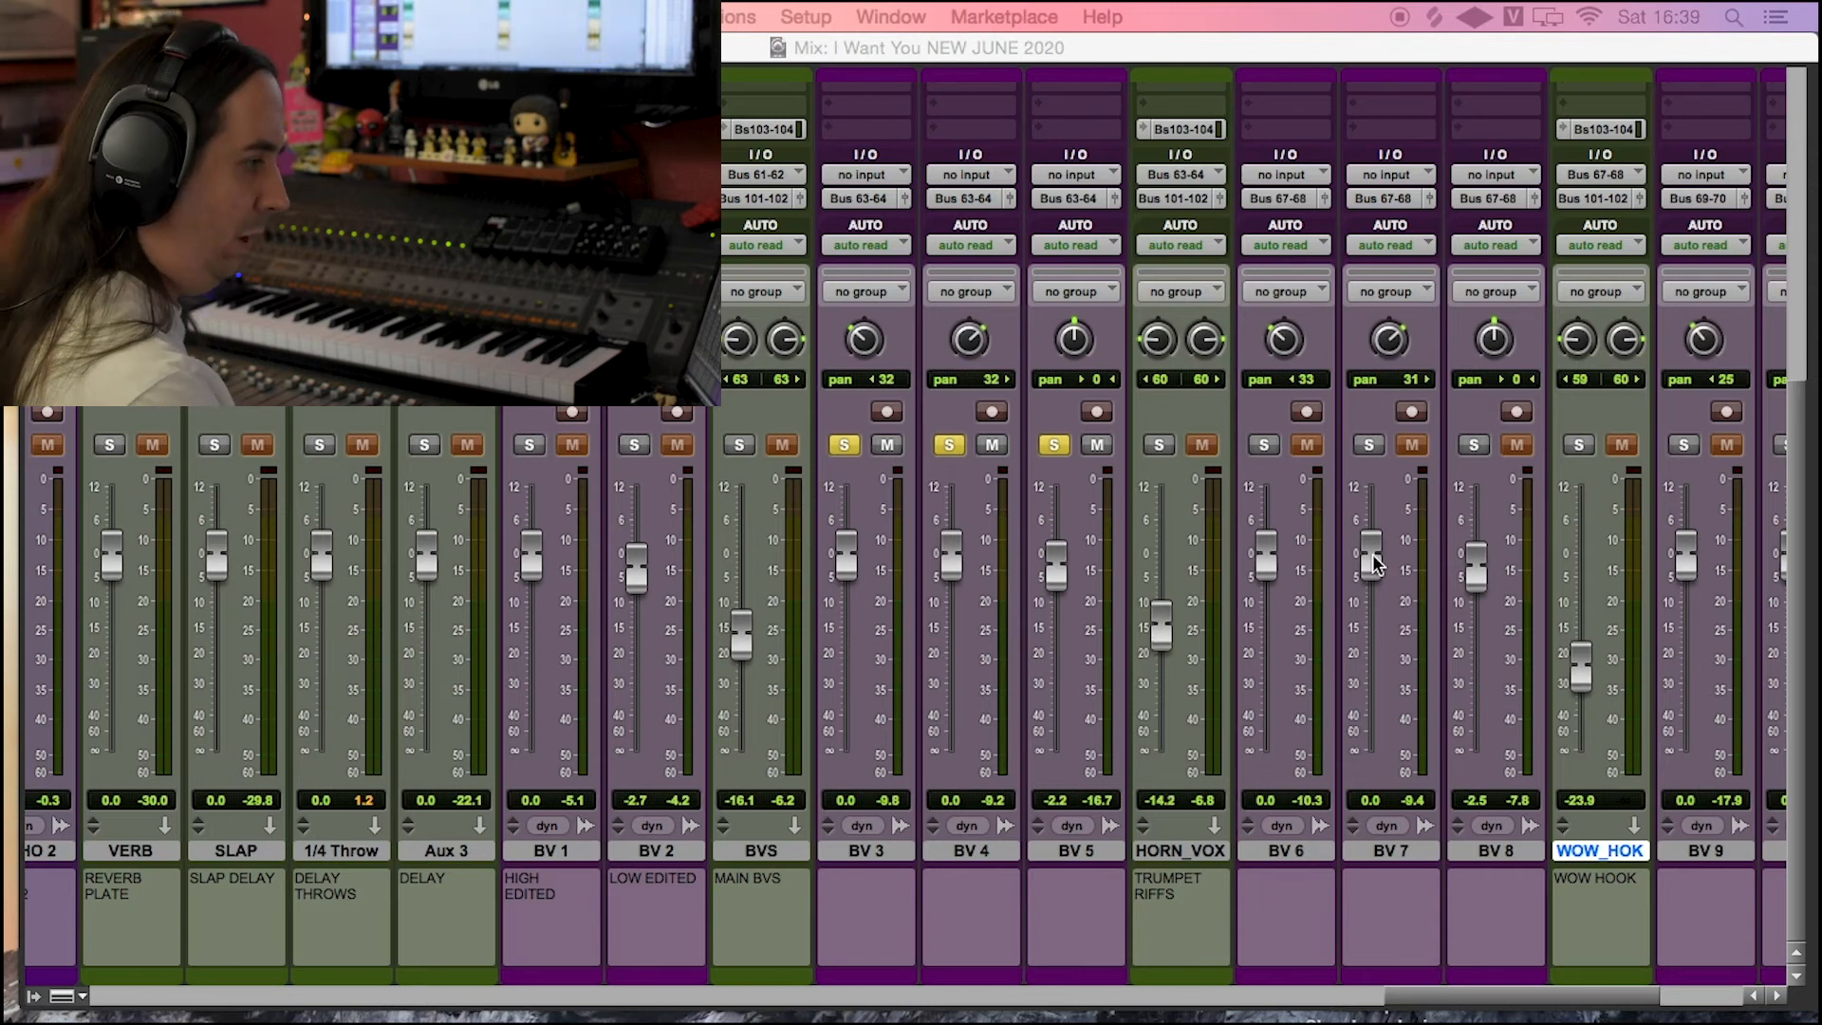
pyautogui.click(1262, 446)
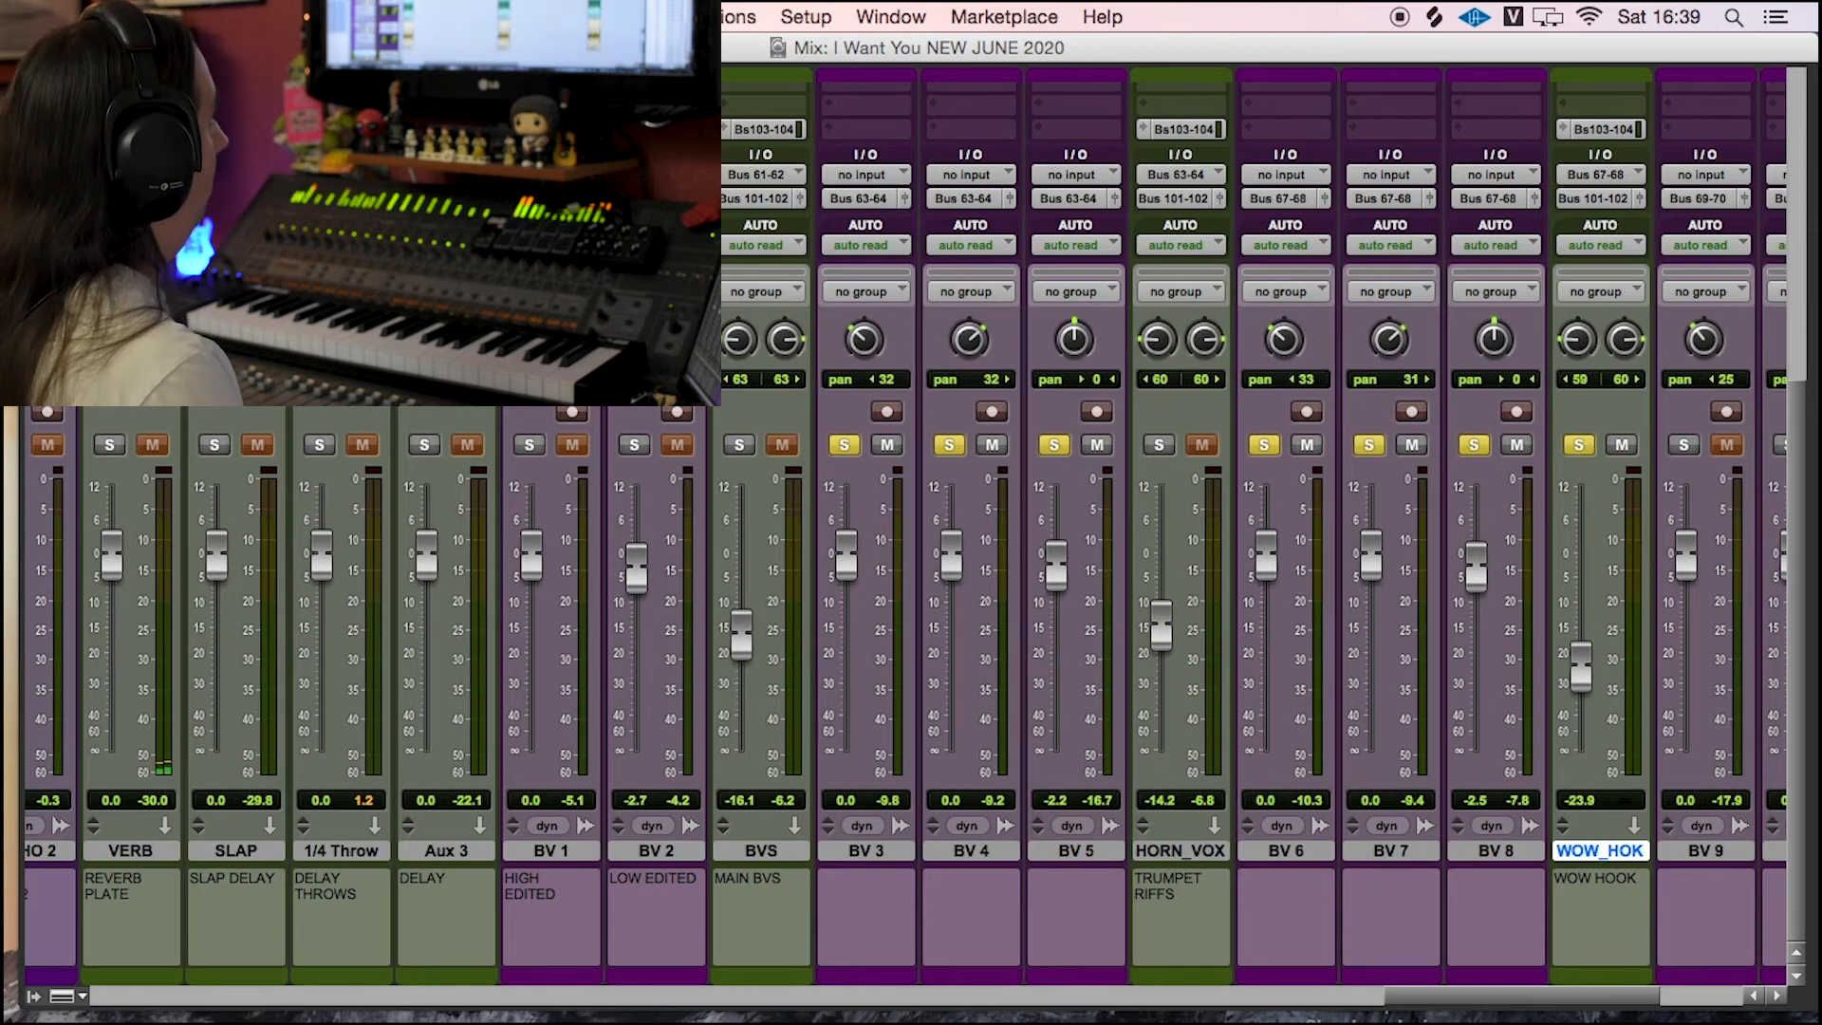
# Step: Play the WOW_HOK backing vocals in solo, and play them again with the drum tracks and busses soloed
pyautogui.press('space')
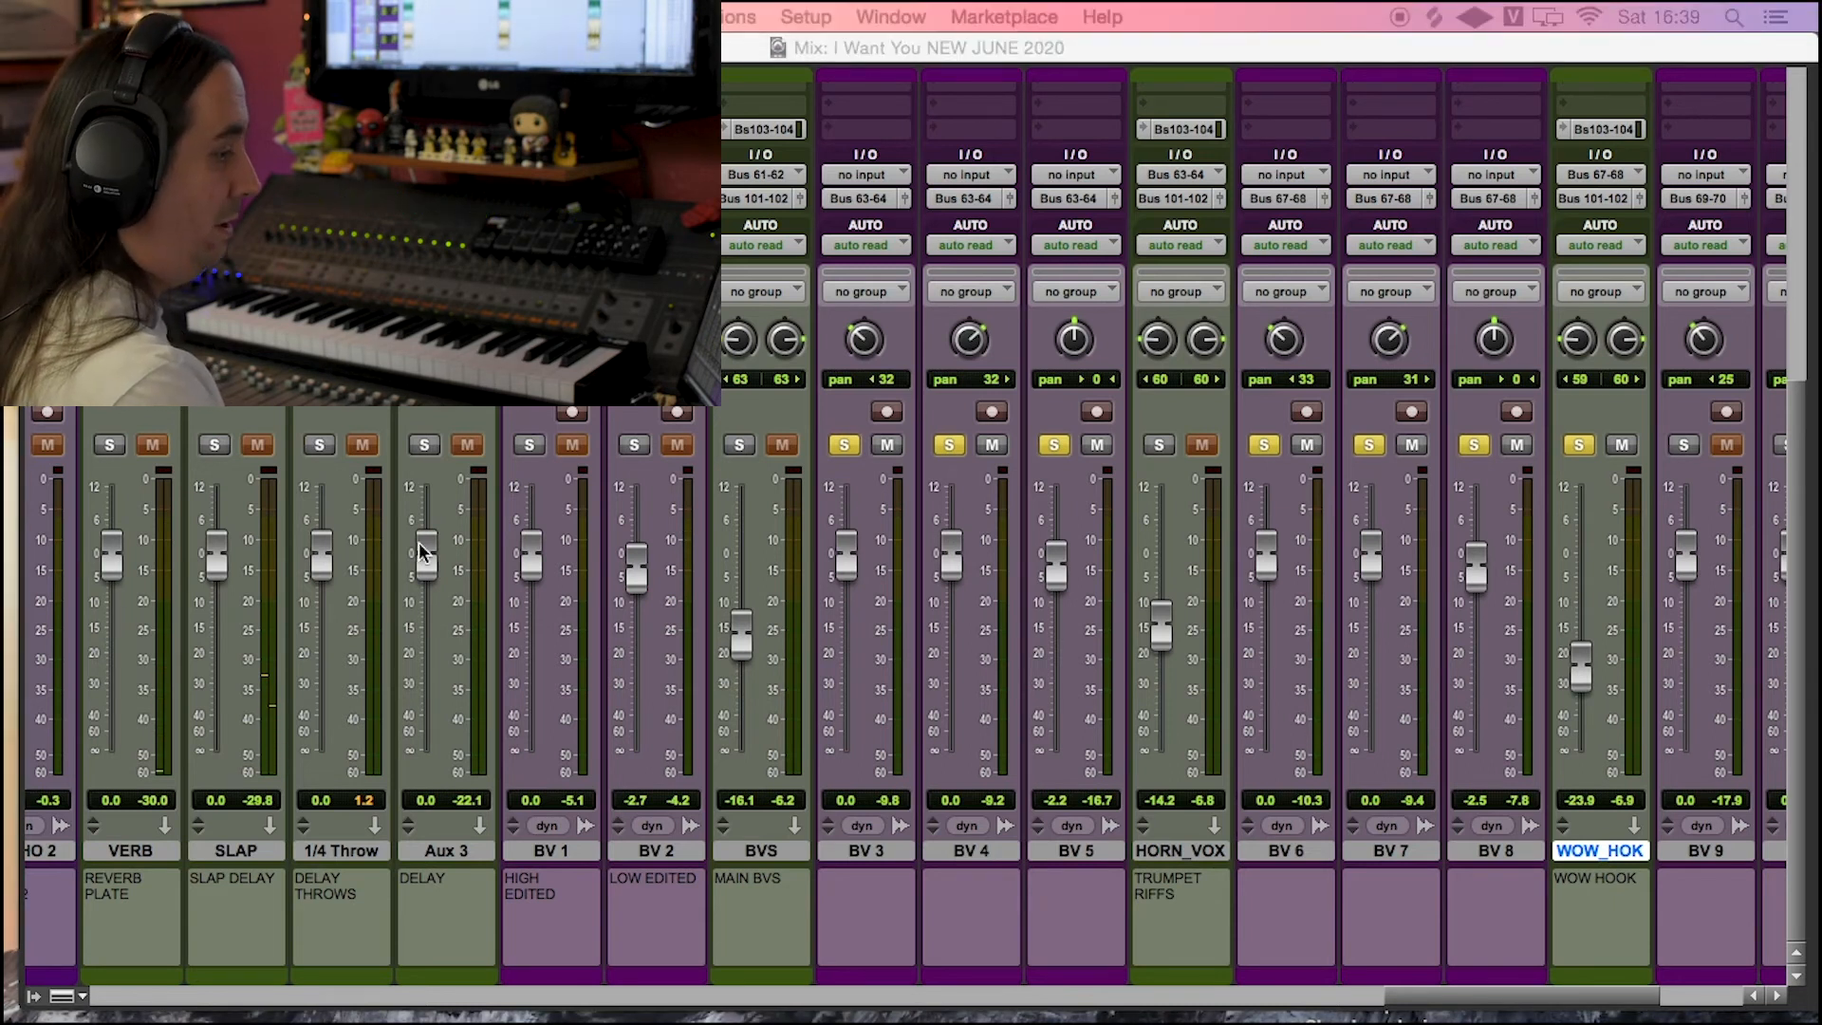
pyautogui.moveTo(1452, 1006); pyautogui.dragTo(683, 997)
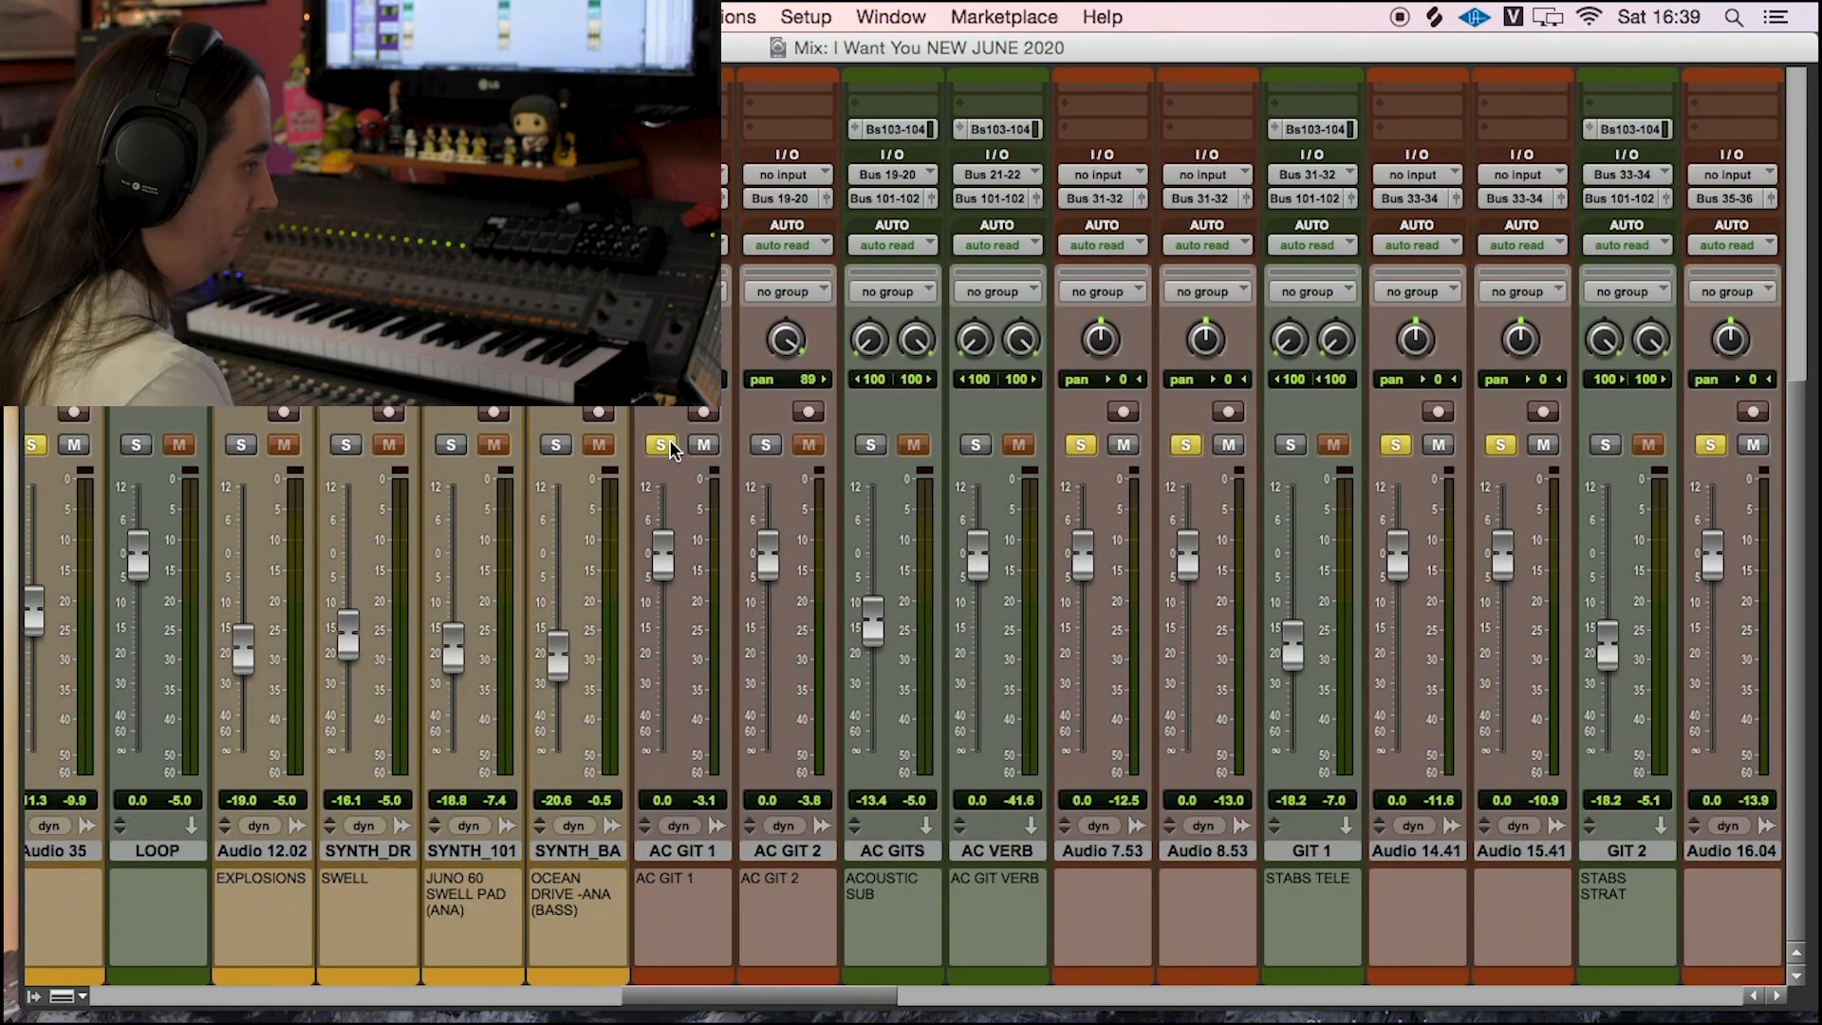
pyautogui.moveTo(863, 1005); pyautogui.dragTo(591, 998)
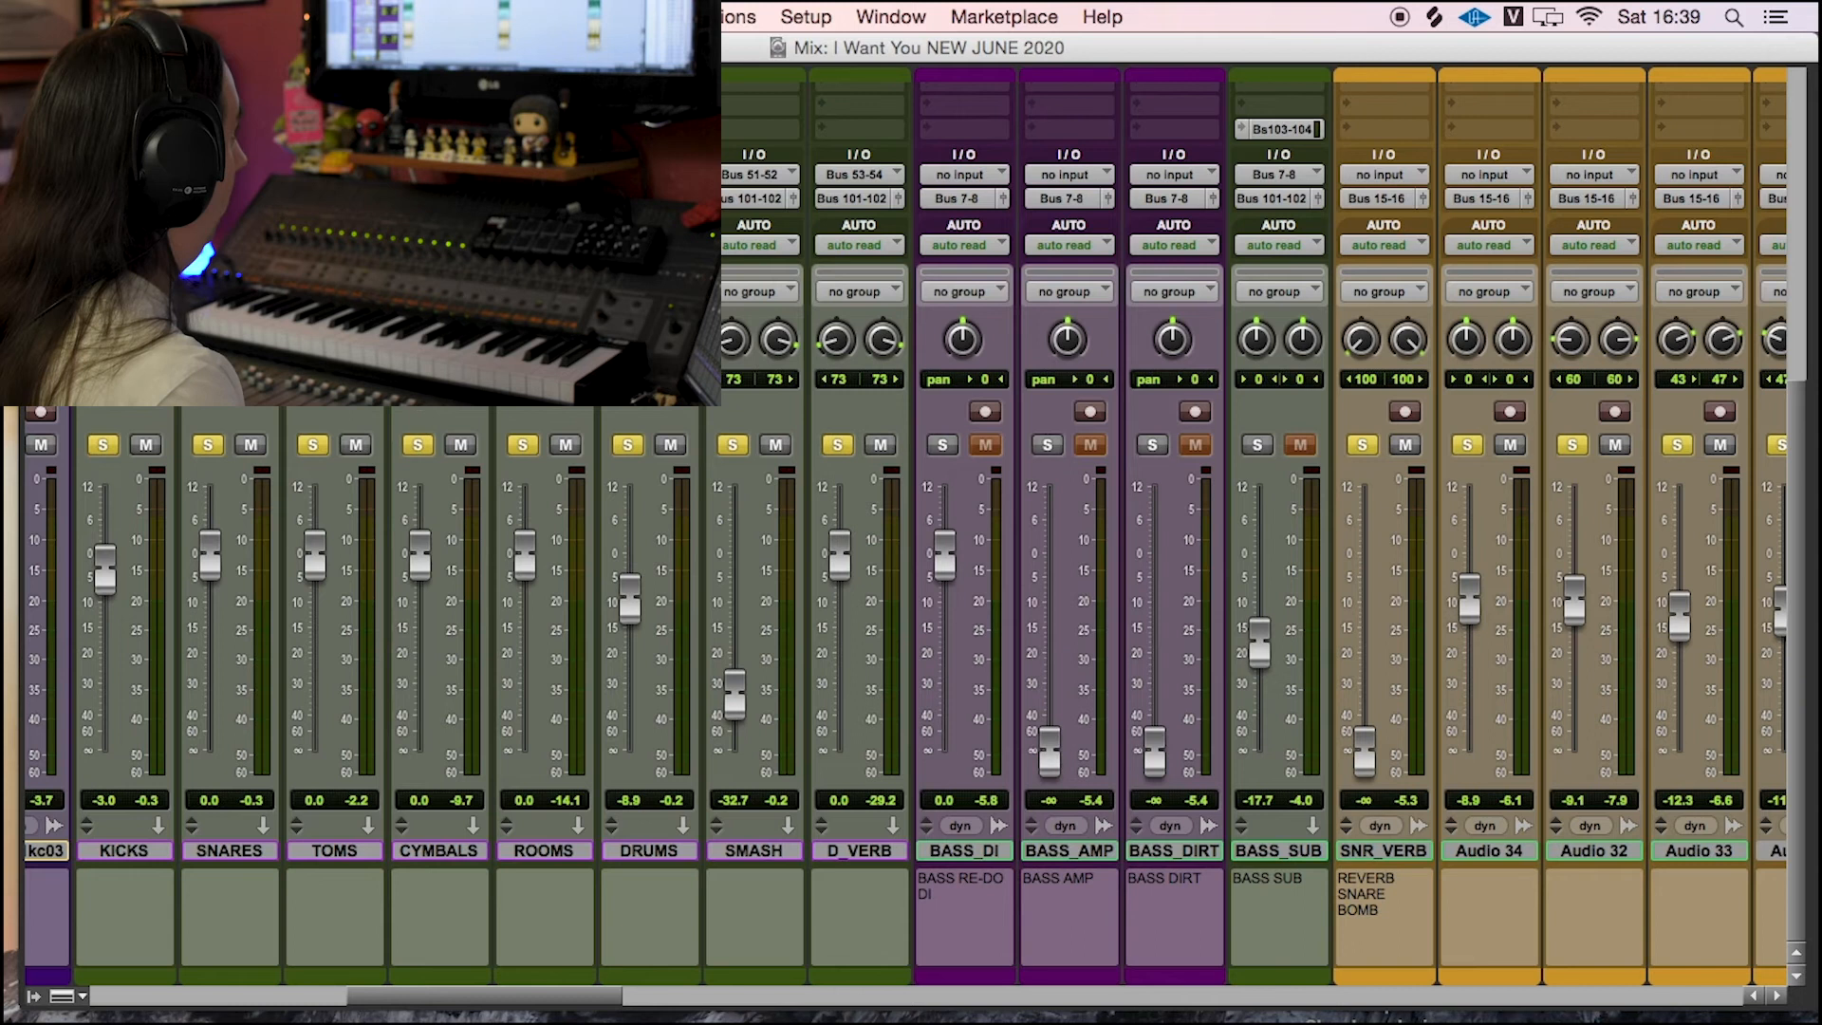
pyautogui.press('space')
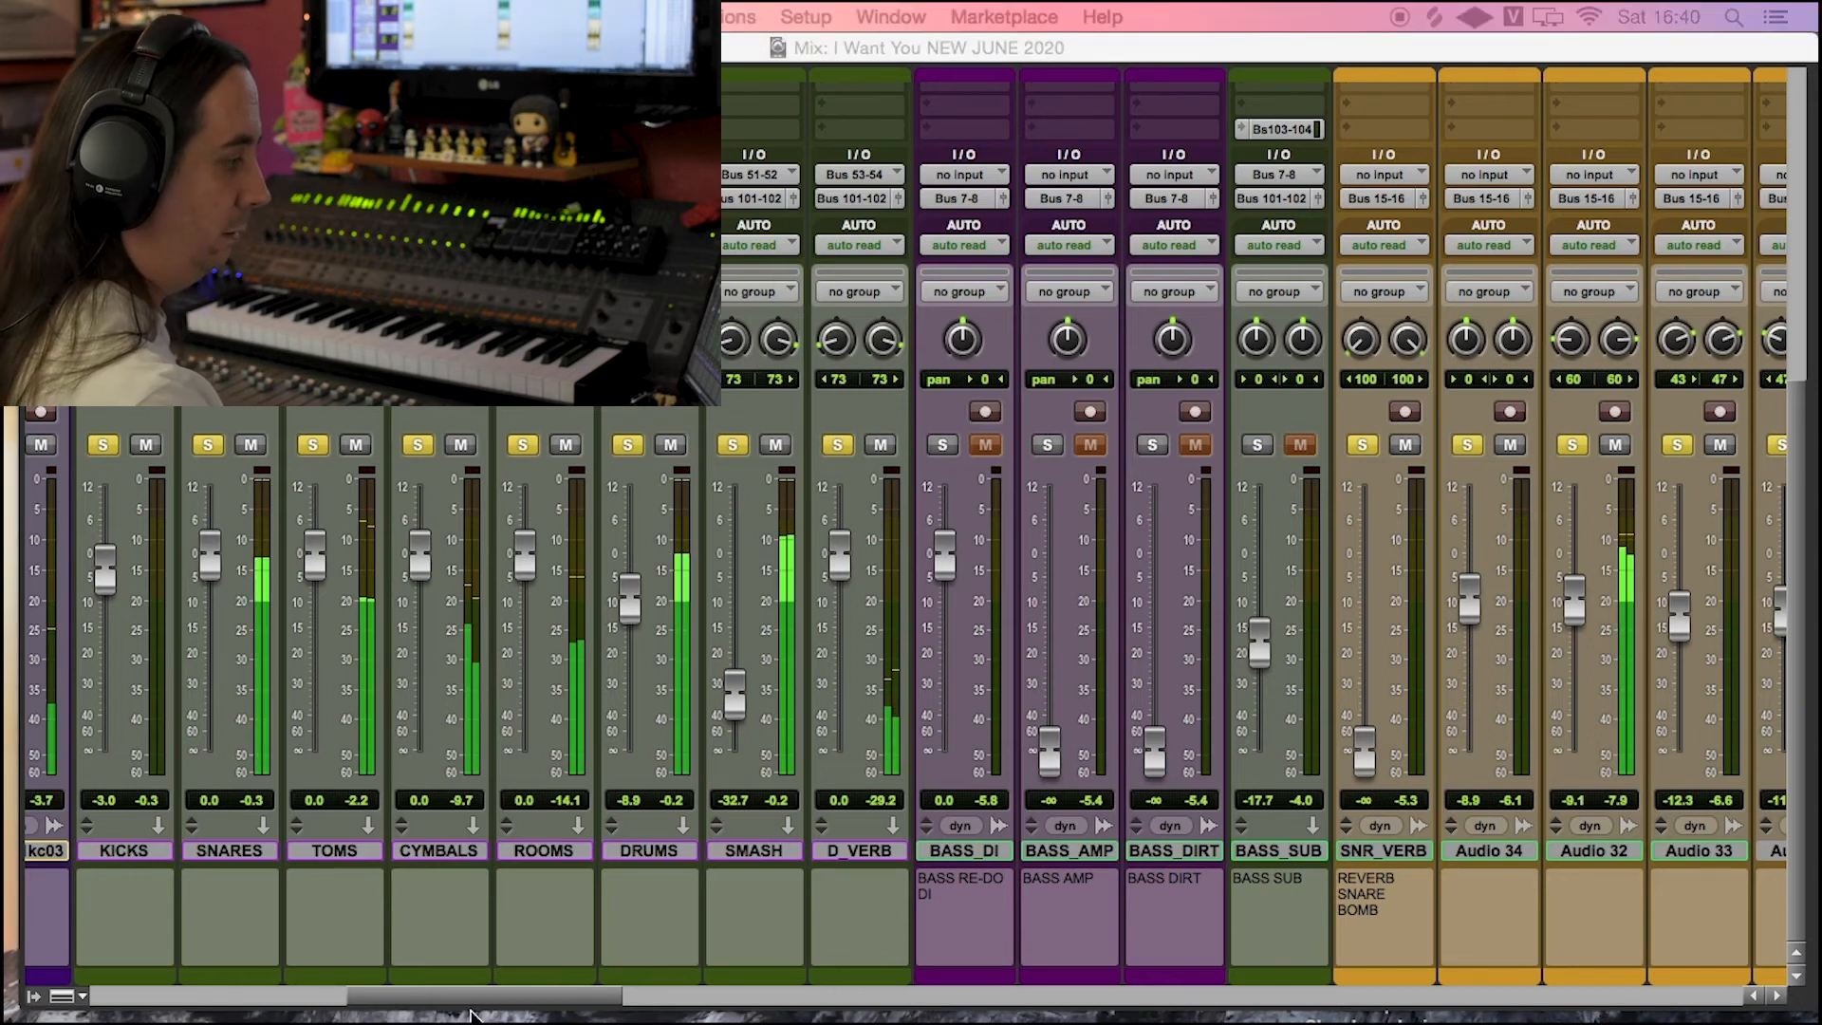
pyautogui.moveTo(500, 1004); pyautogui.dragTo(572, 1008)
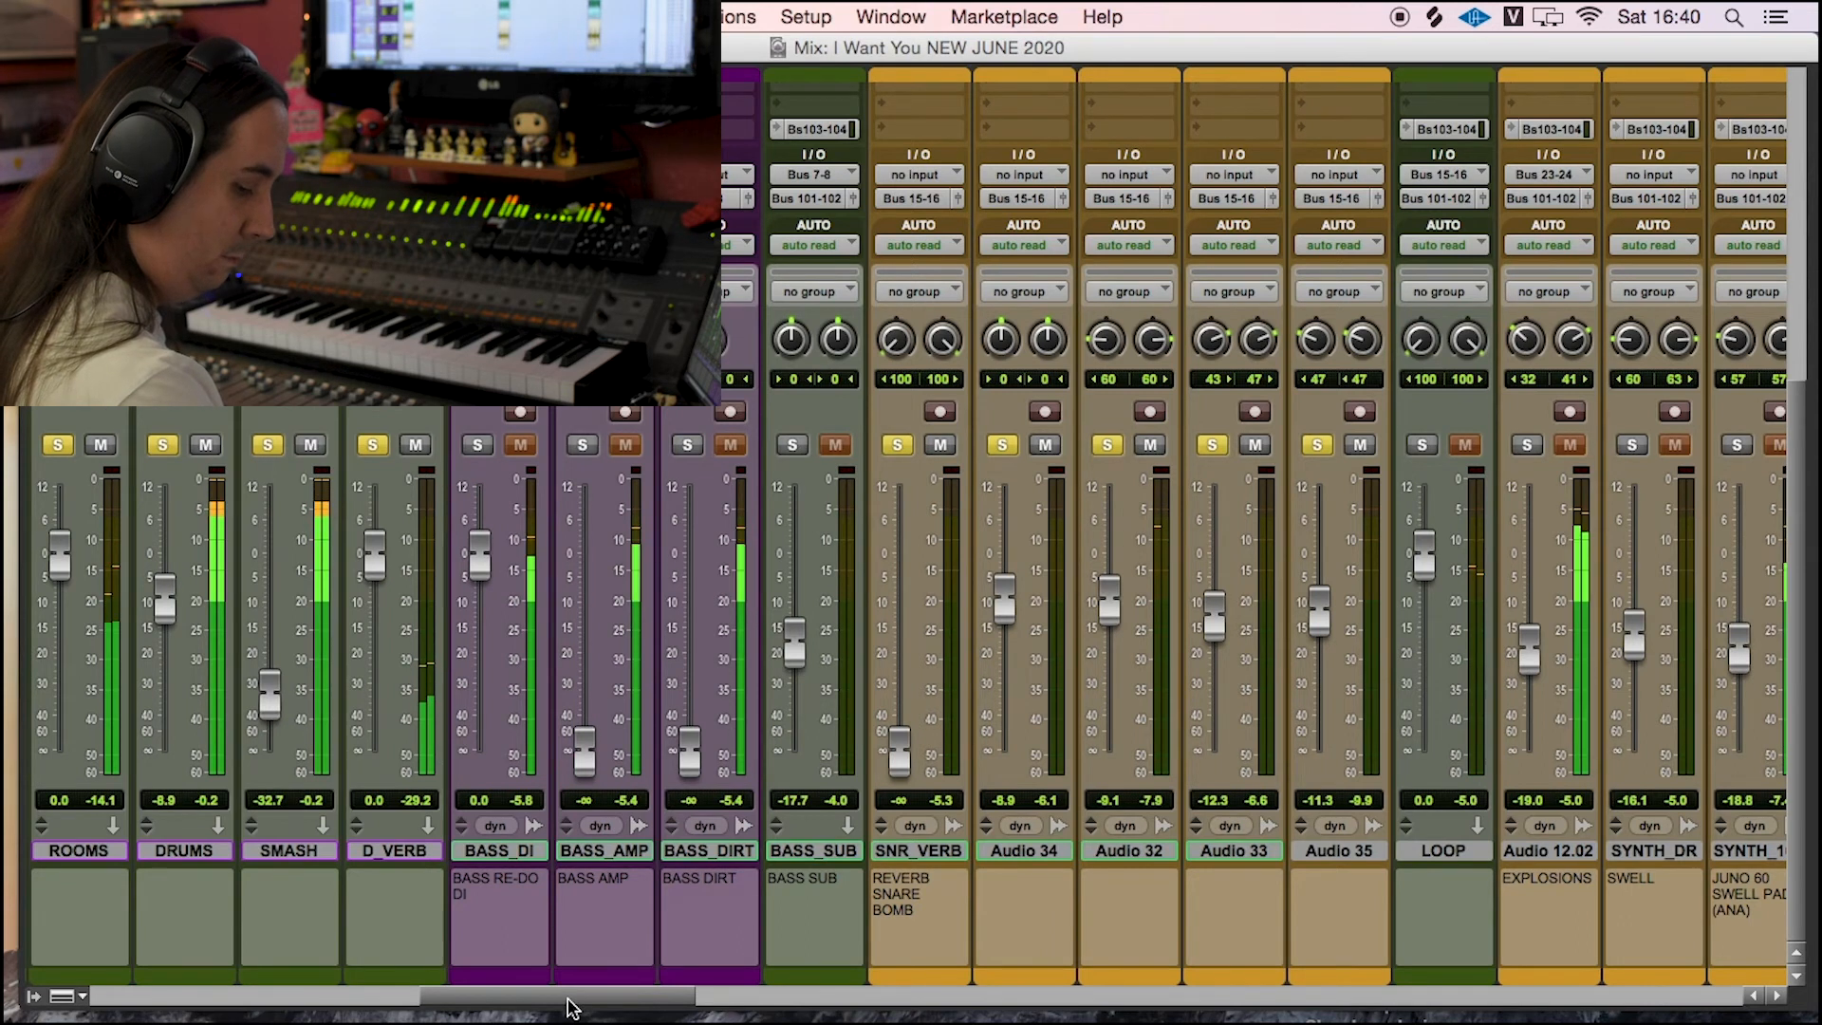
pyautogui.press('space')
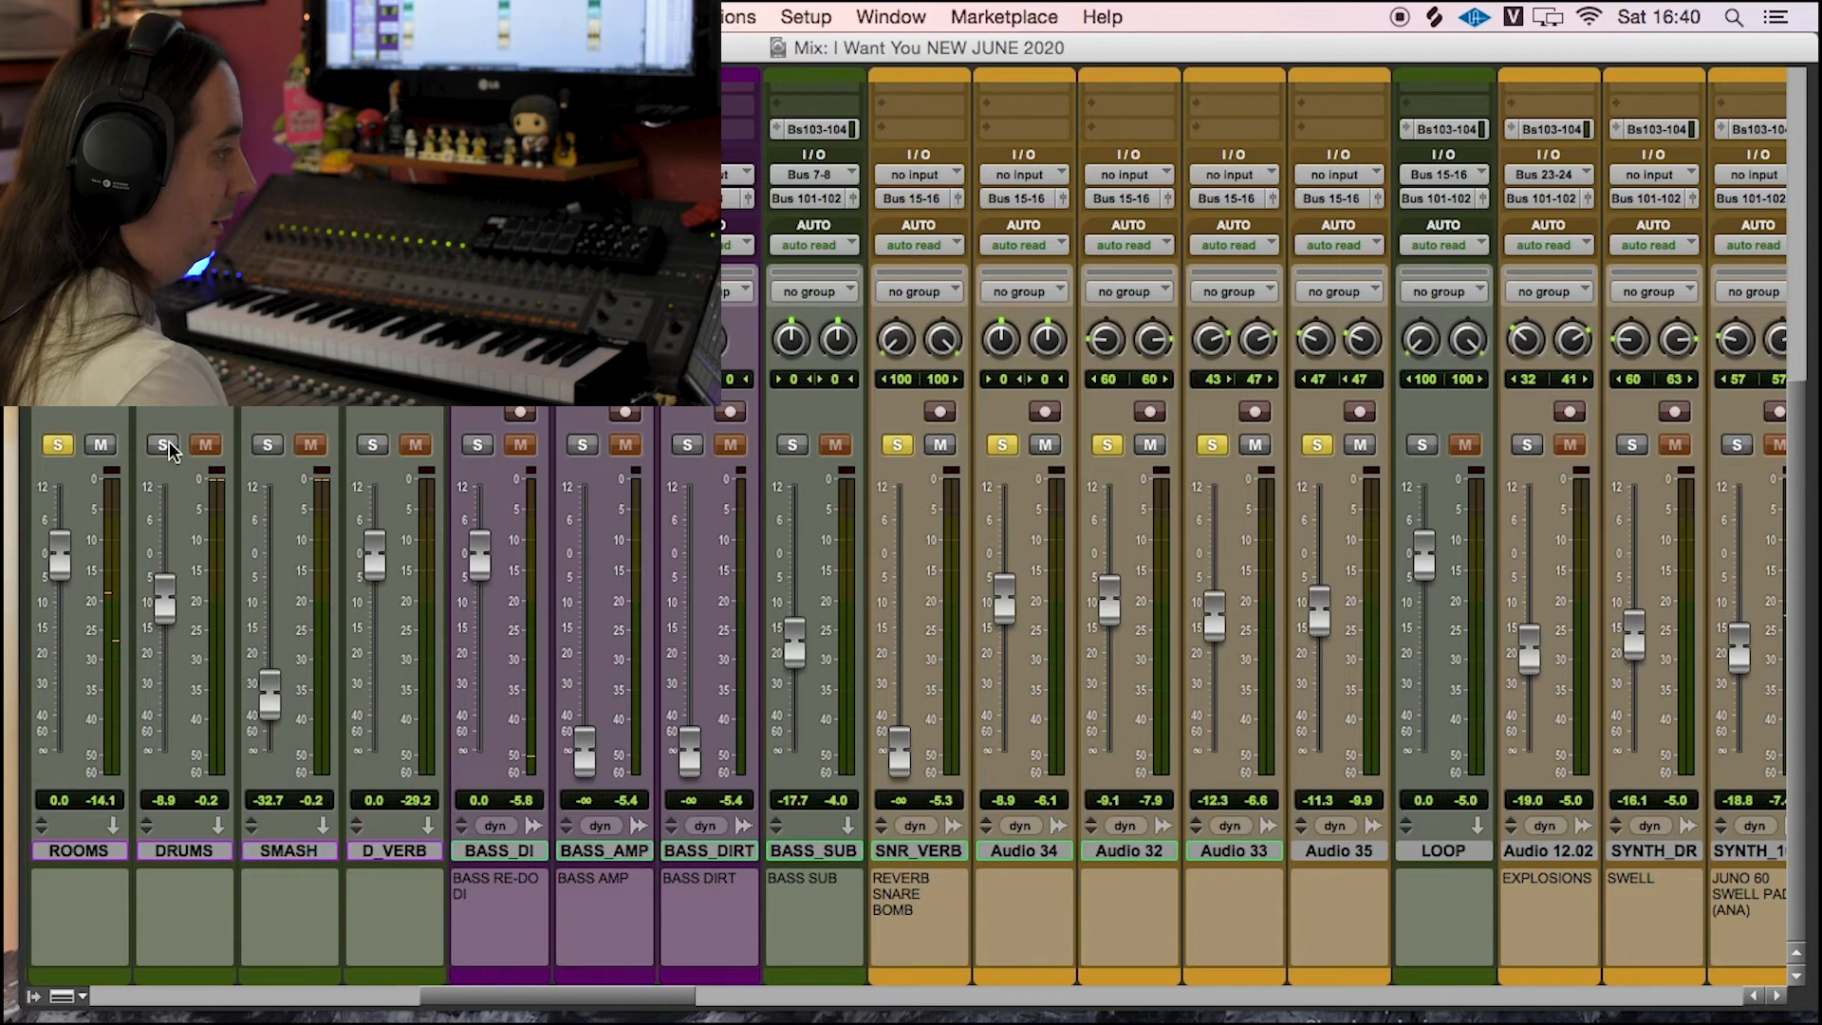
# Step: Take WOW_HOK out of solo, and play BV 9, BV 10 and BV11 soloed with the OOHS bus
pyautogui.moveTo(614, 1001); pyautogui.dragTo(794, 1001)
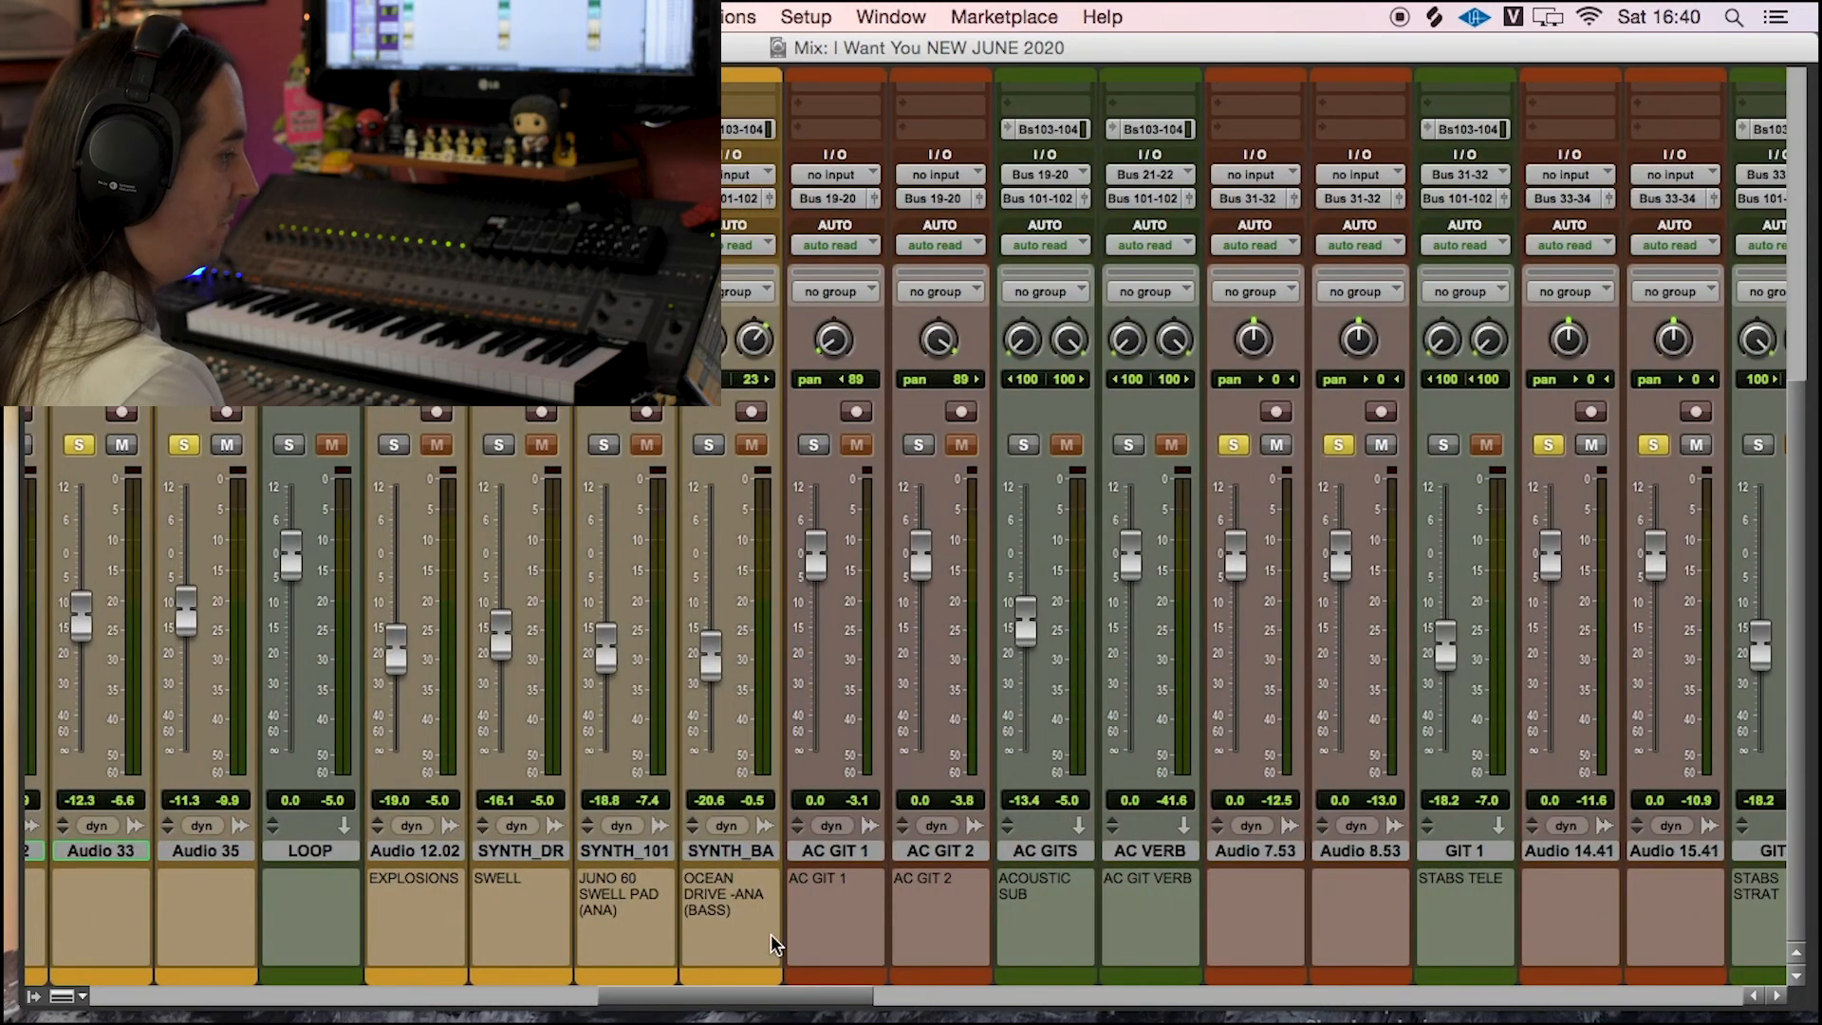
pyautogui.moveTo(730, 995); pyautogui.dragTo(1516, 1006)
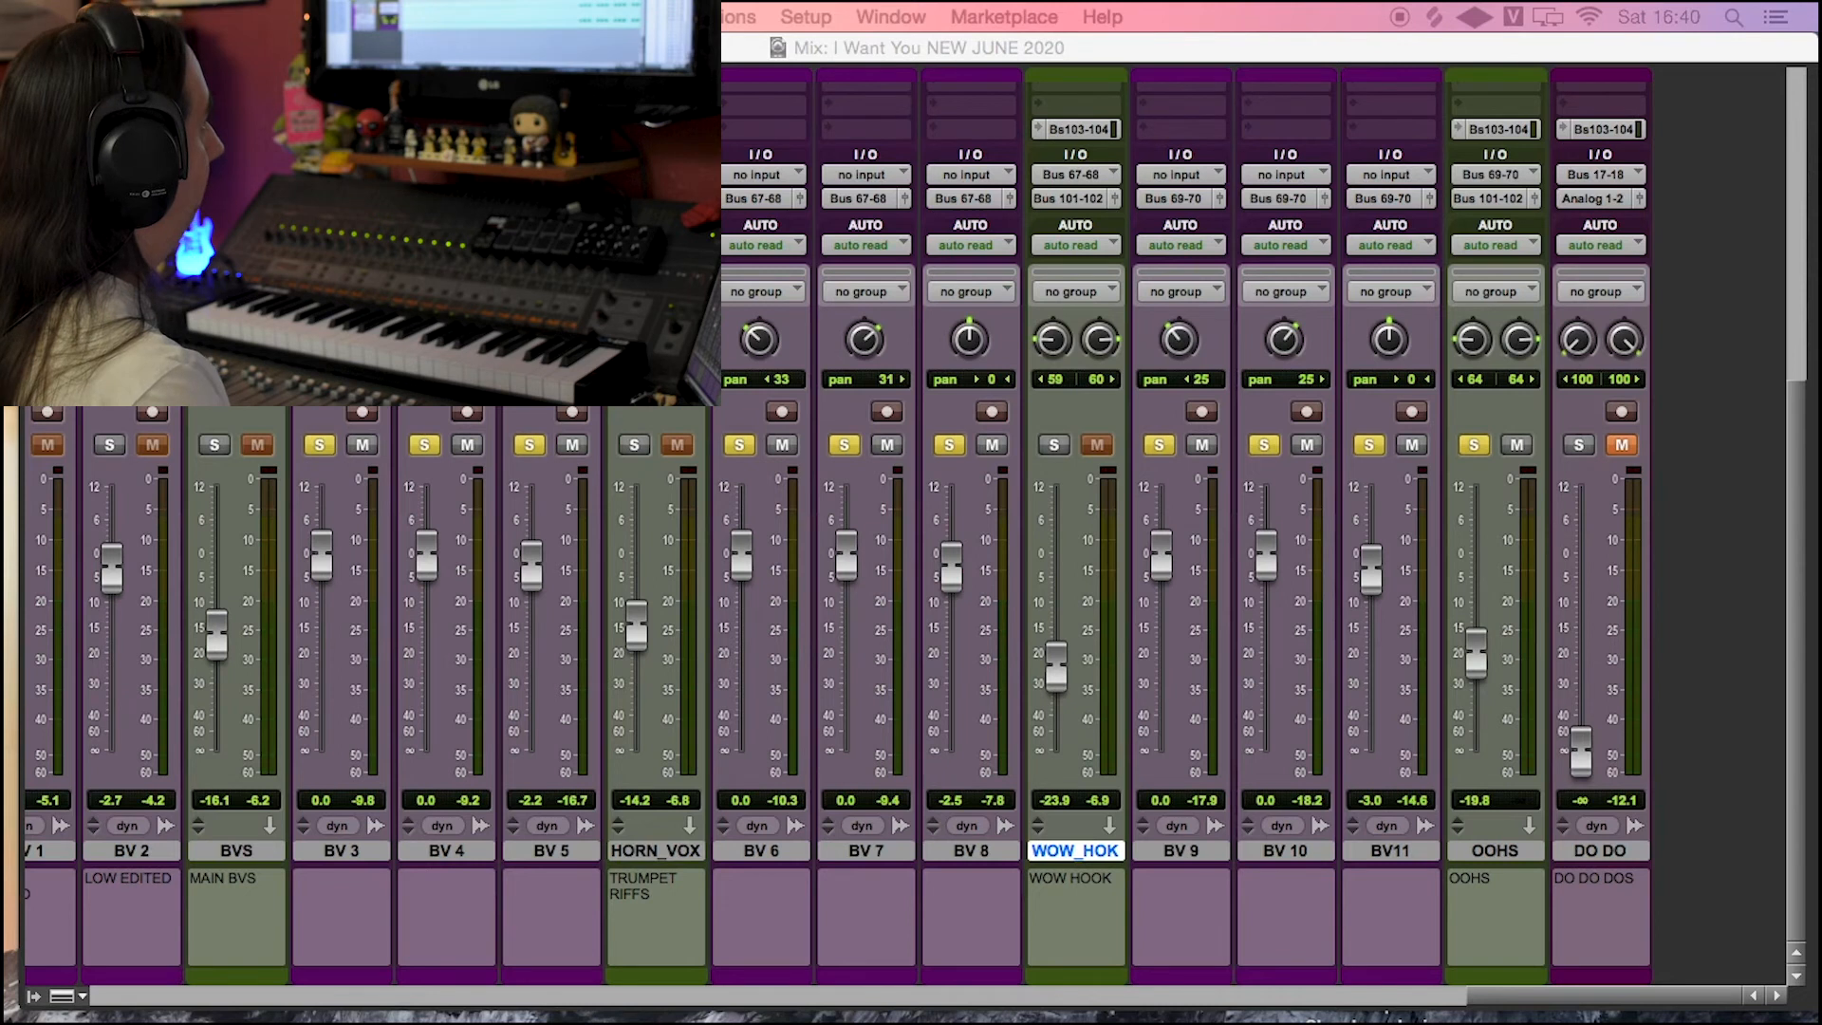
pyautogui.press('space')
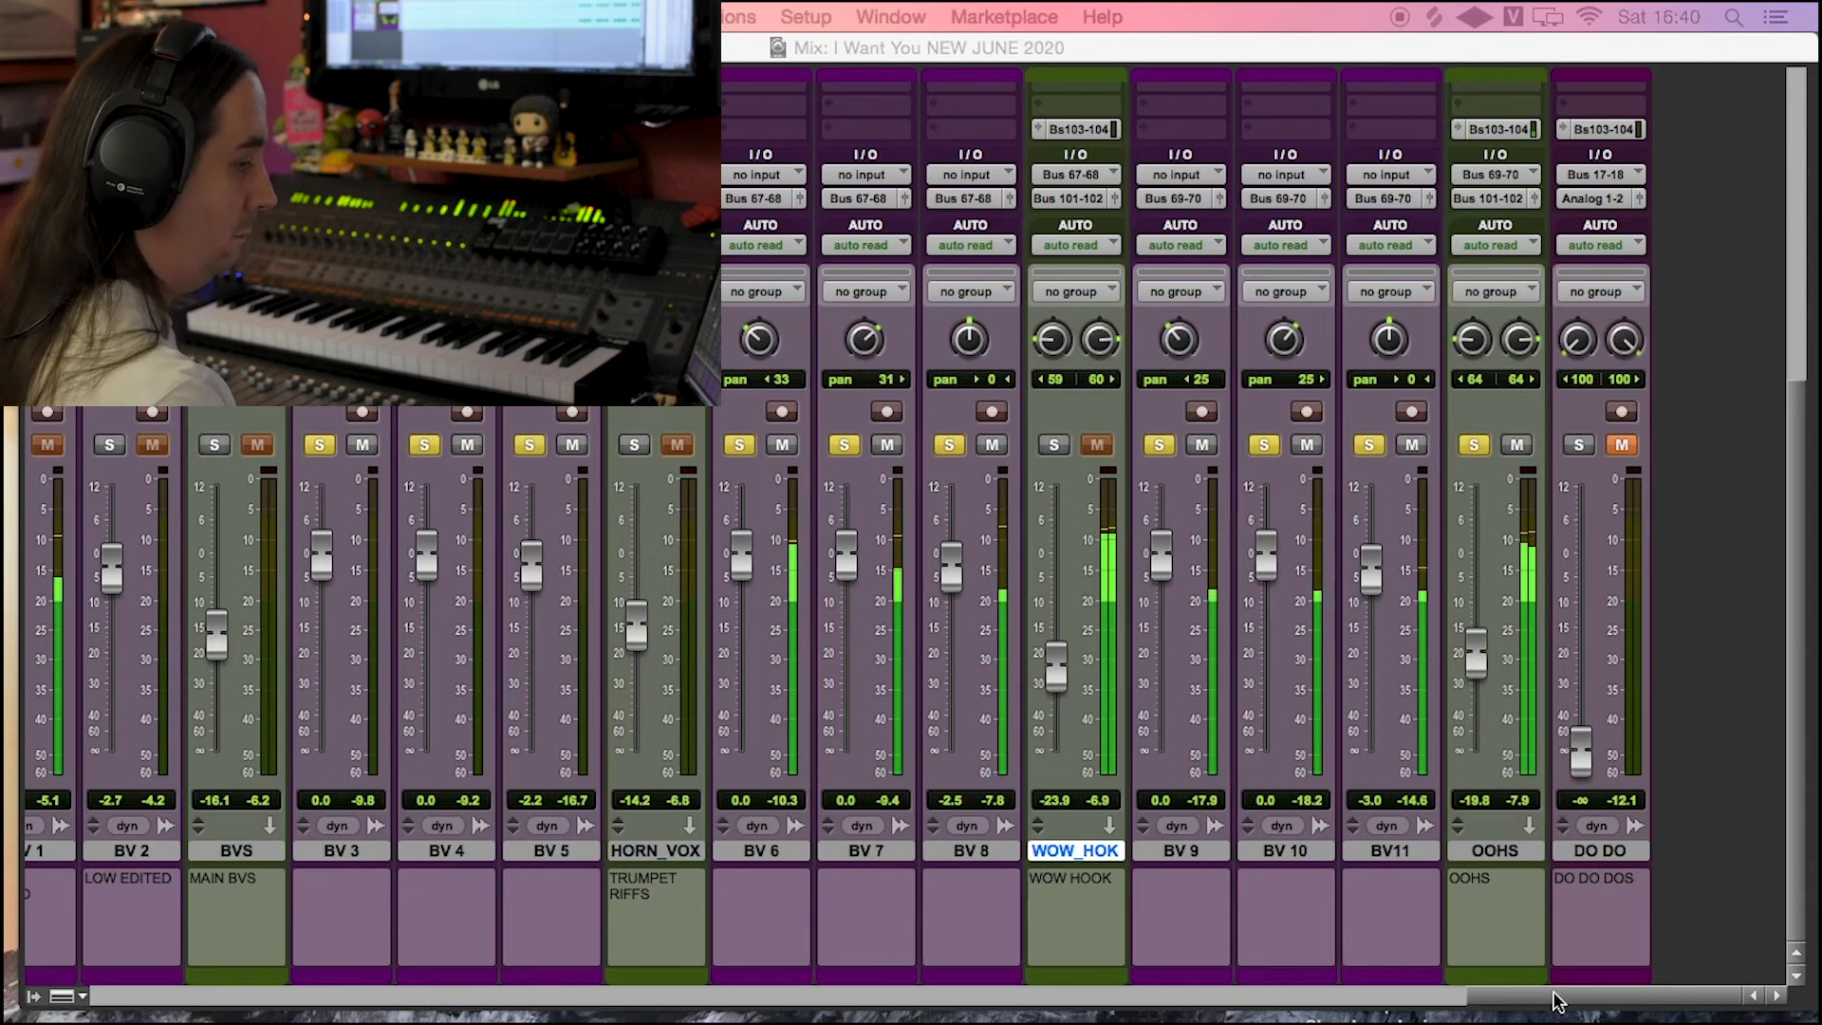
# Step: Add the drum busses, AC GIT 1, AC GIT 2 and AC GITS to the solo and play them with the OOHS backing vocals
pyautogui.moveTo(1556, 1004); pyautogui.dragTo(462, 992)
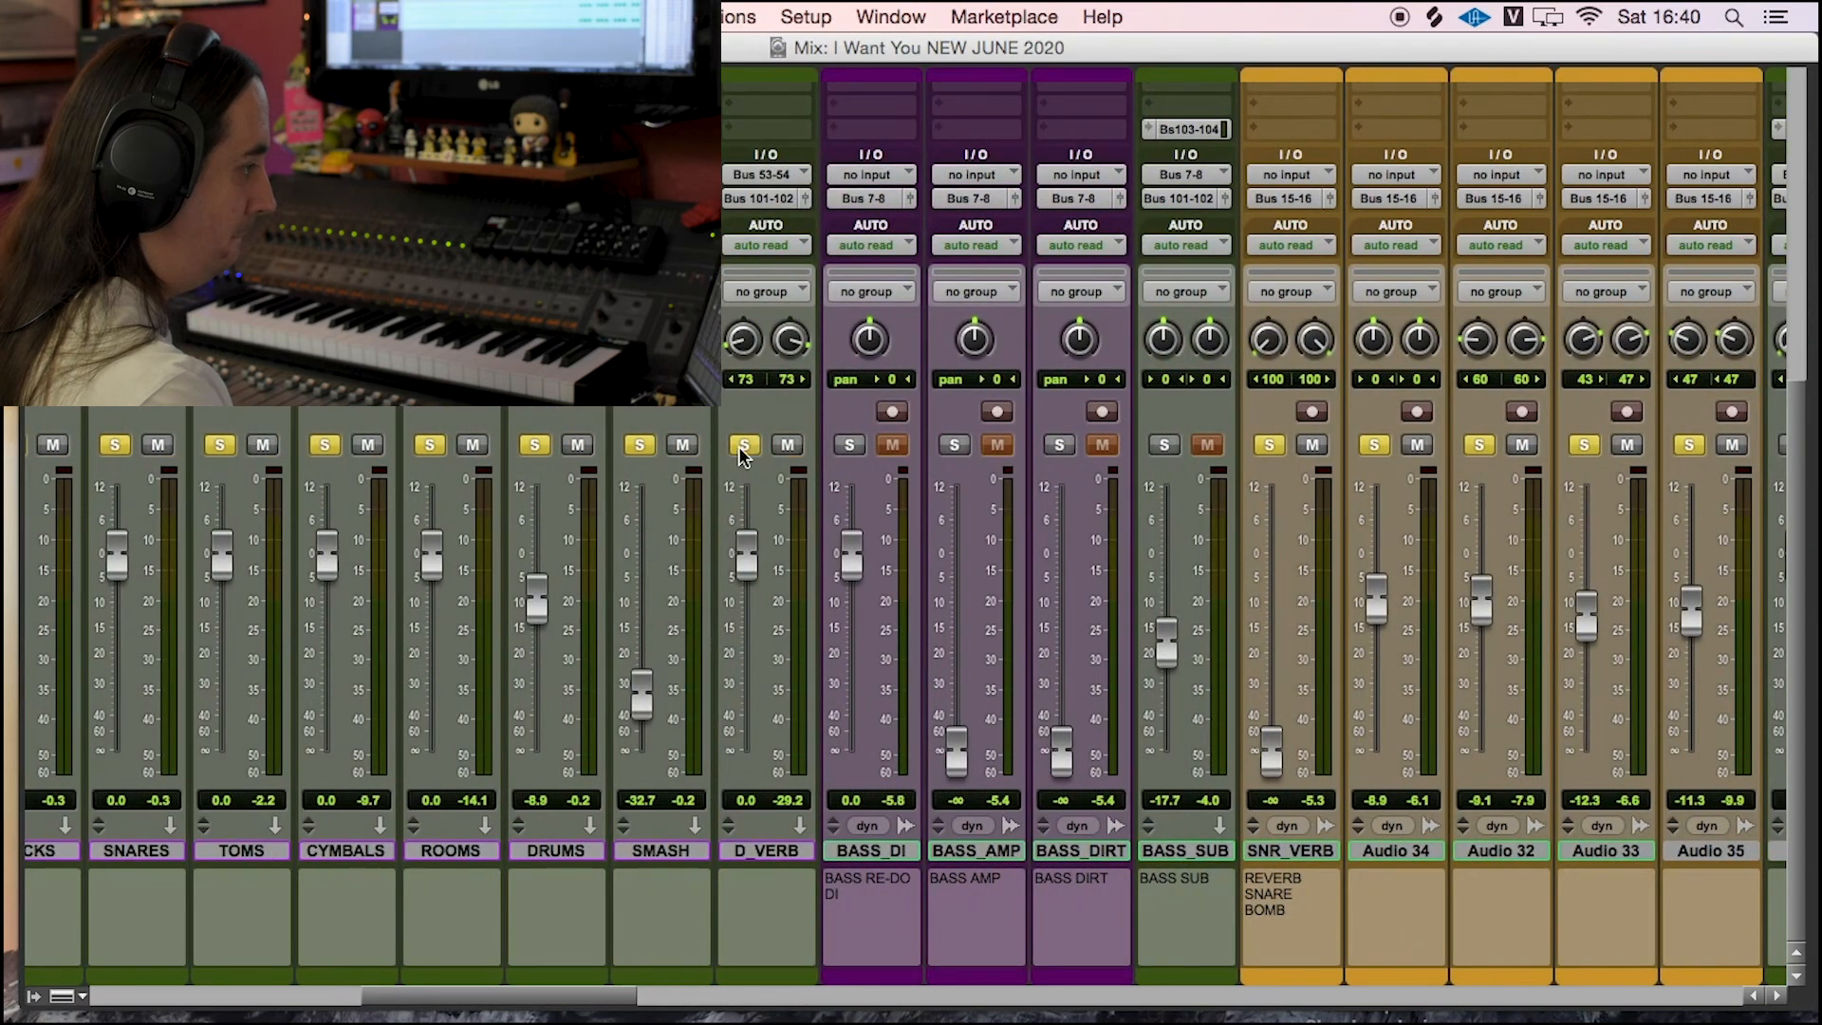
pyautogui.moveTo(590, 994); pyautogui.dragTo(920, 998)
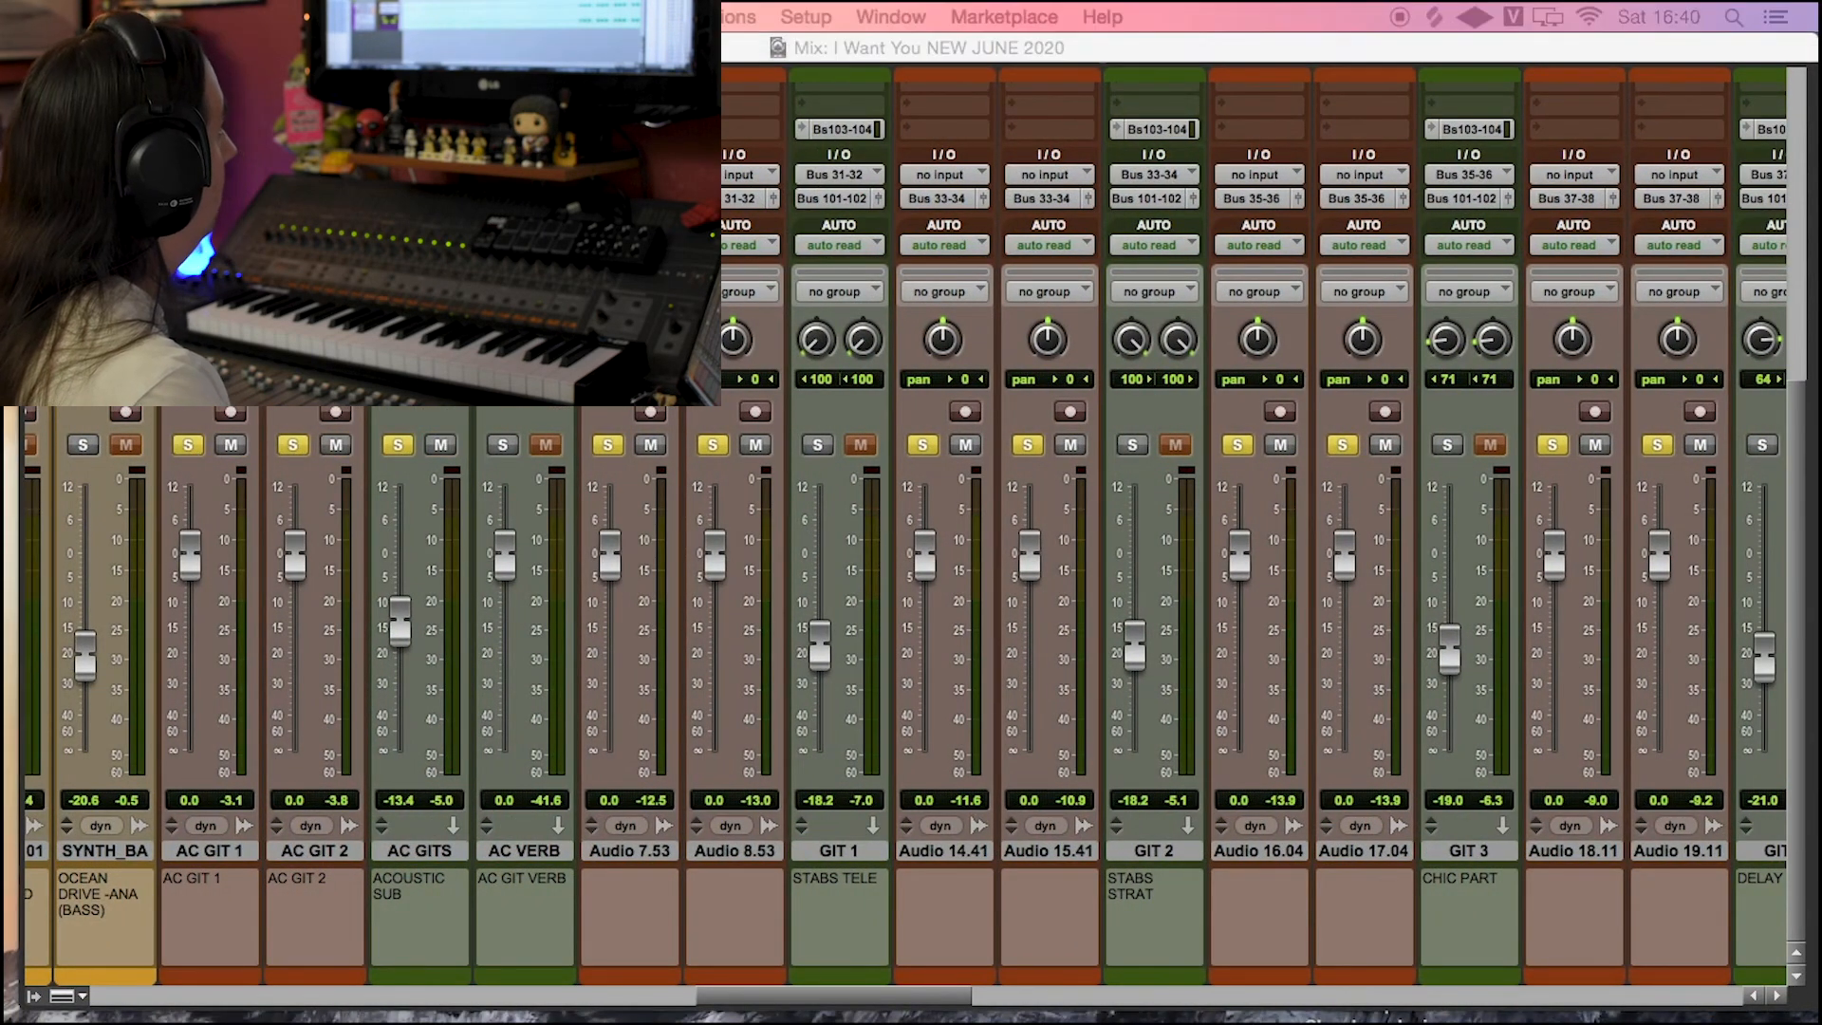
pyautogui.press('space')
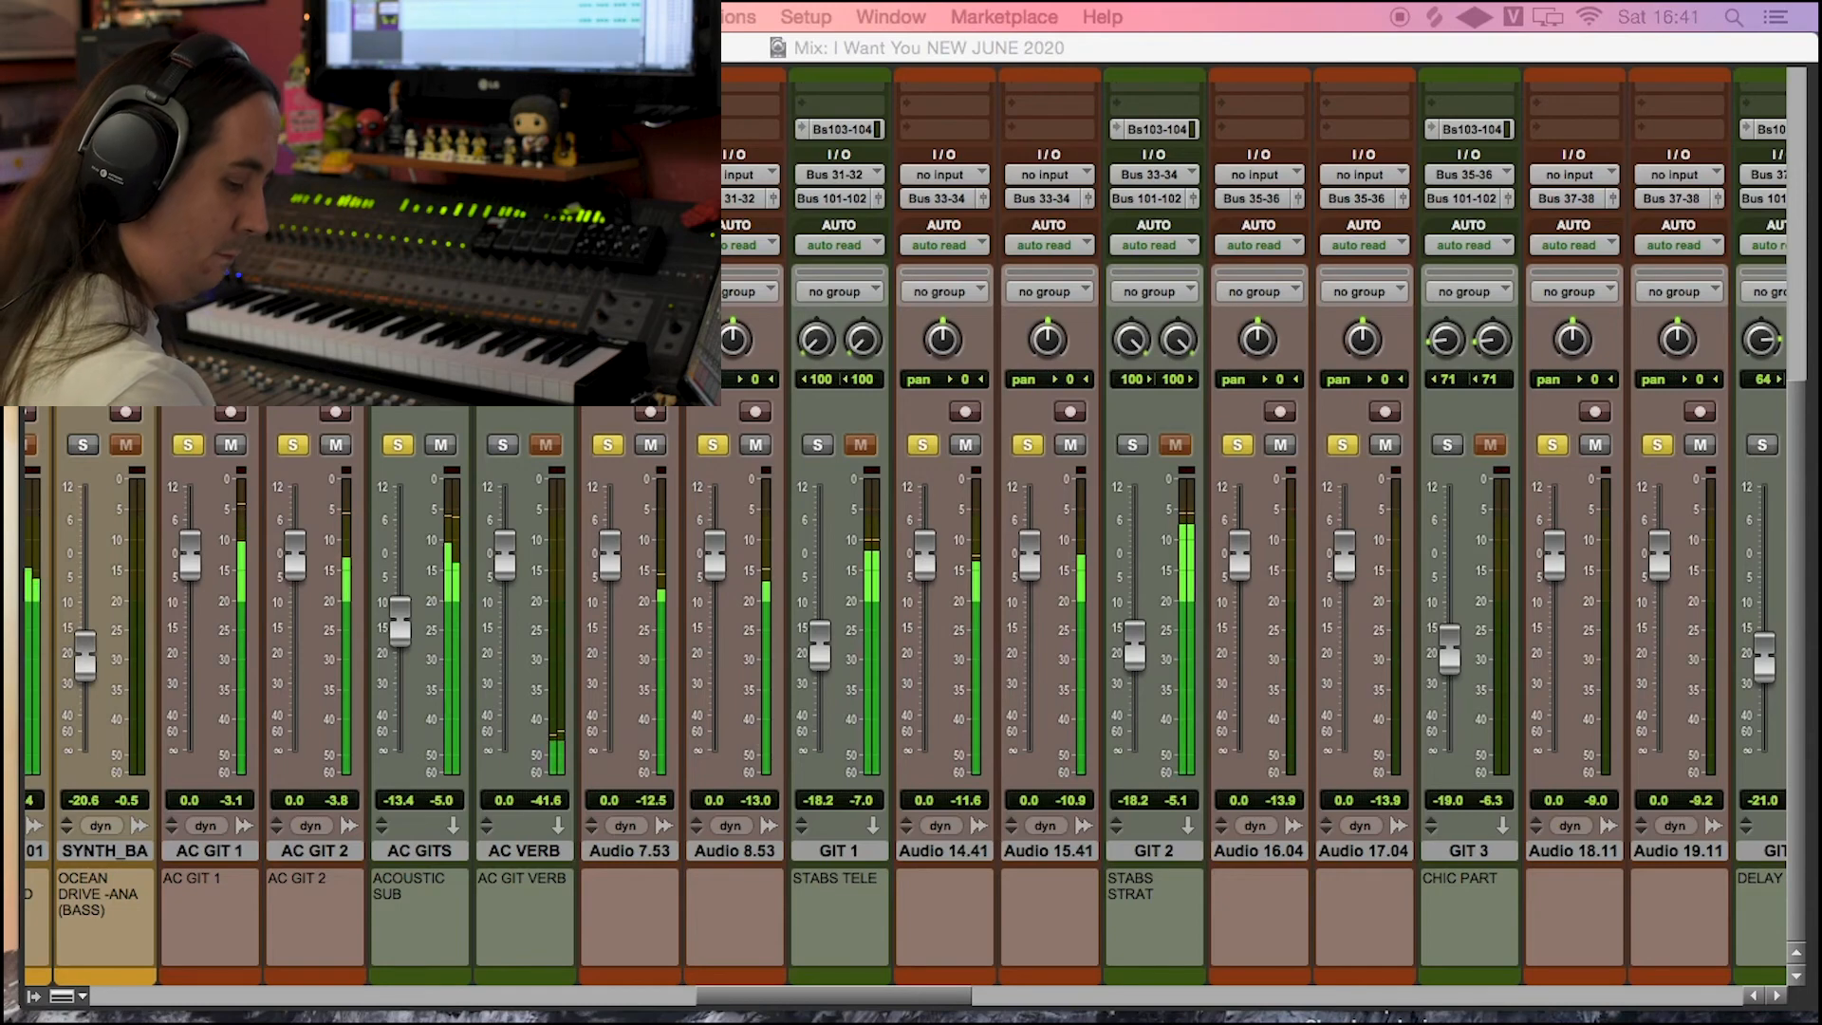
pyautogui.moveTo(757, 998); pyautogui.dragTo(1259, 1010)
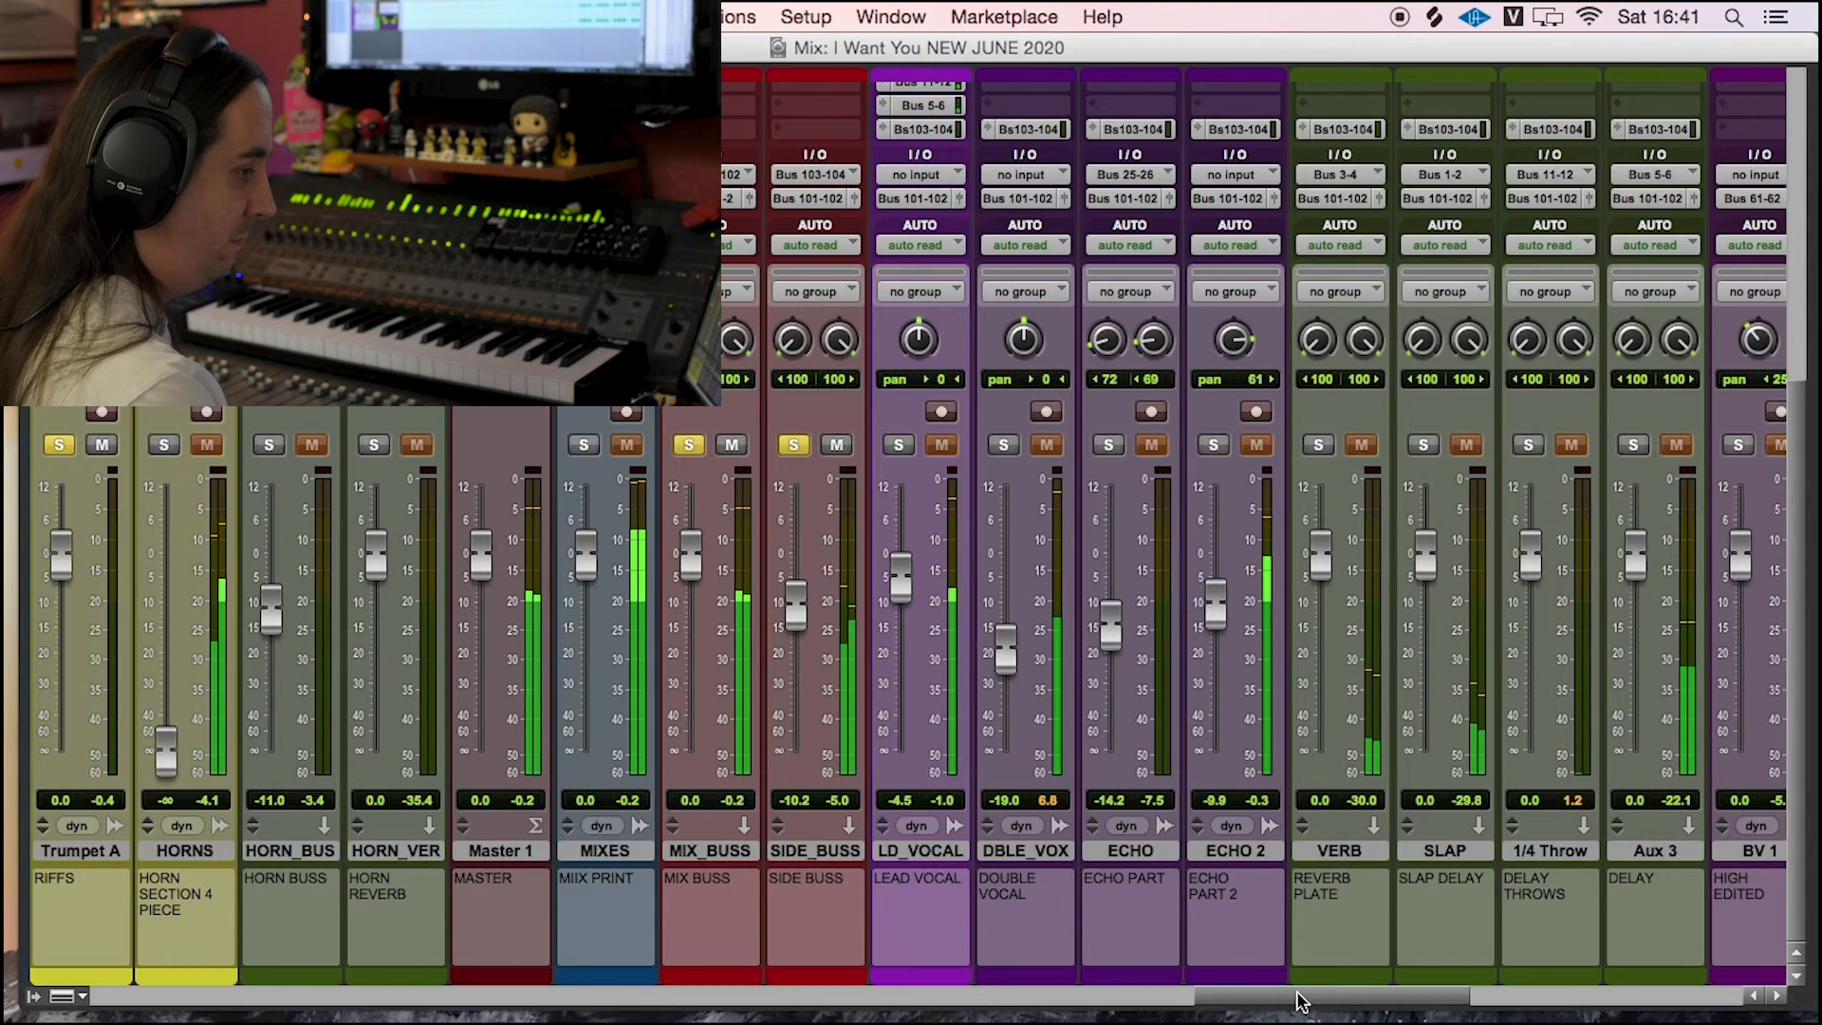
pyautogui.moveTo(1333, 1009); pyautogui.dragTo(1583, 1006)
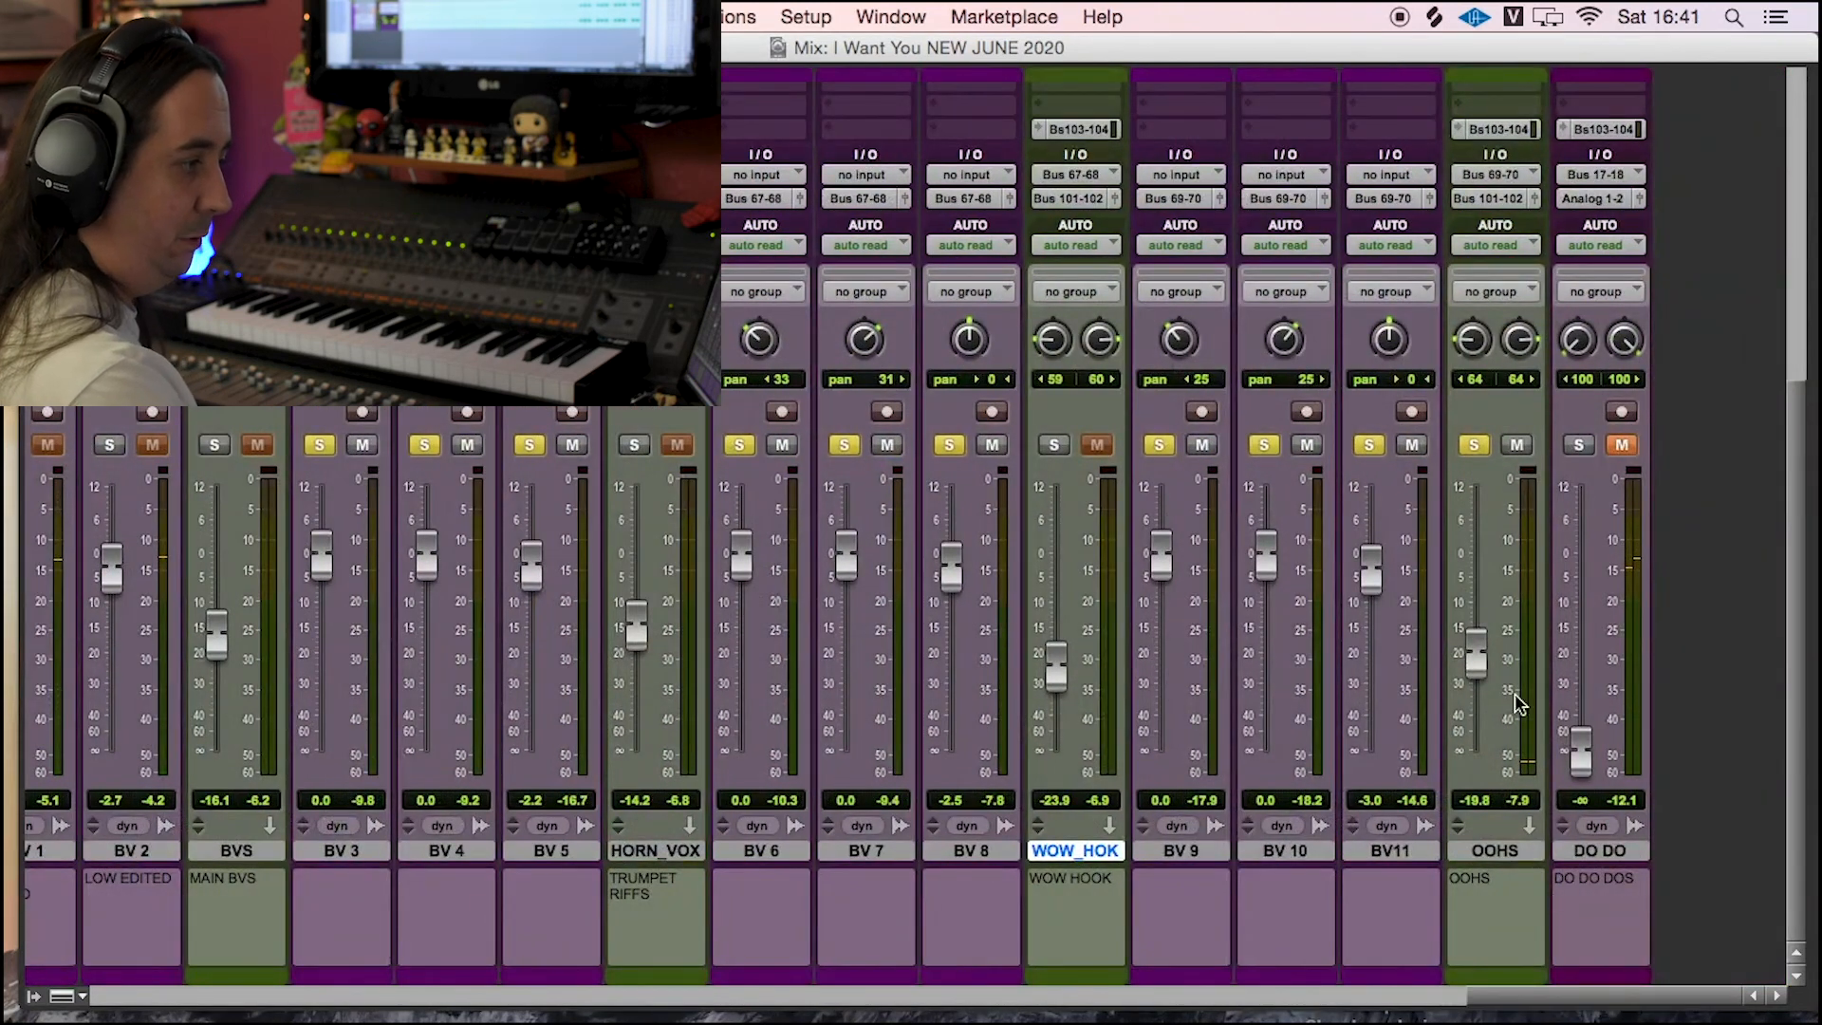
# Step: Clear the existing solos, solo DO DO, and raise its fader to -5.4 dB while the part plays
pyautogui.keyDown('alt'); pyautogui.click(1474, 445); pyautogui.keyUp('alt')
pyautogui.click(1579, 445)
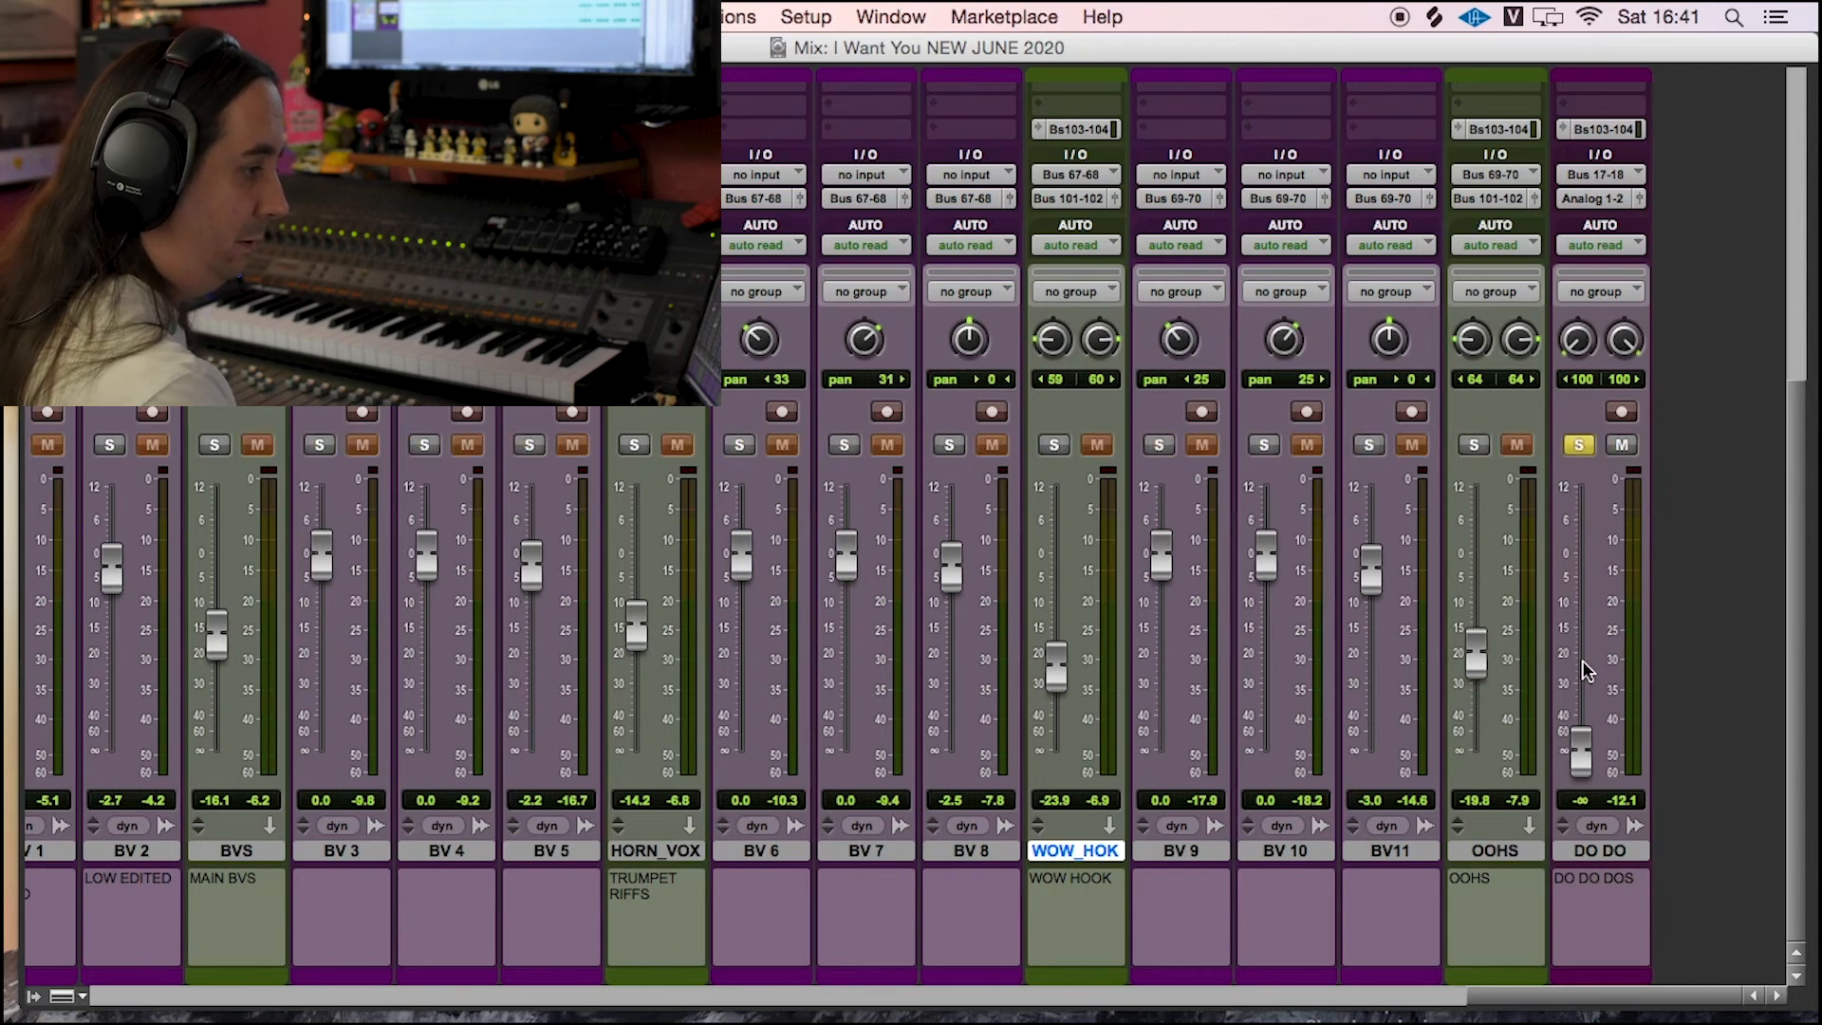
pyautogui.moveTo(1581, 756); pyautogui.dragTo(1580, 622)
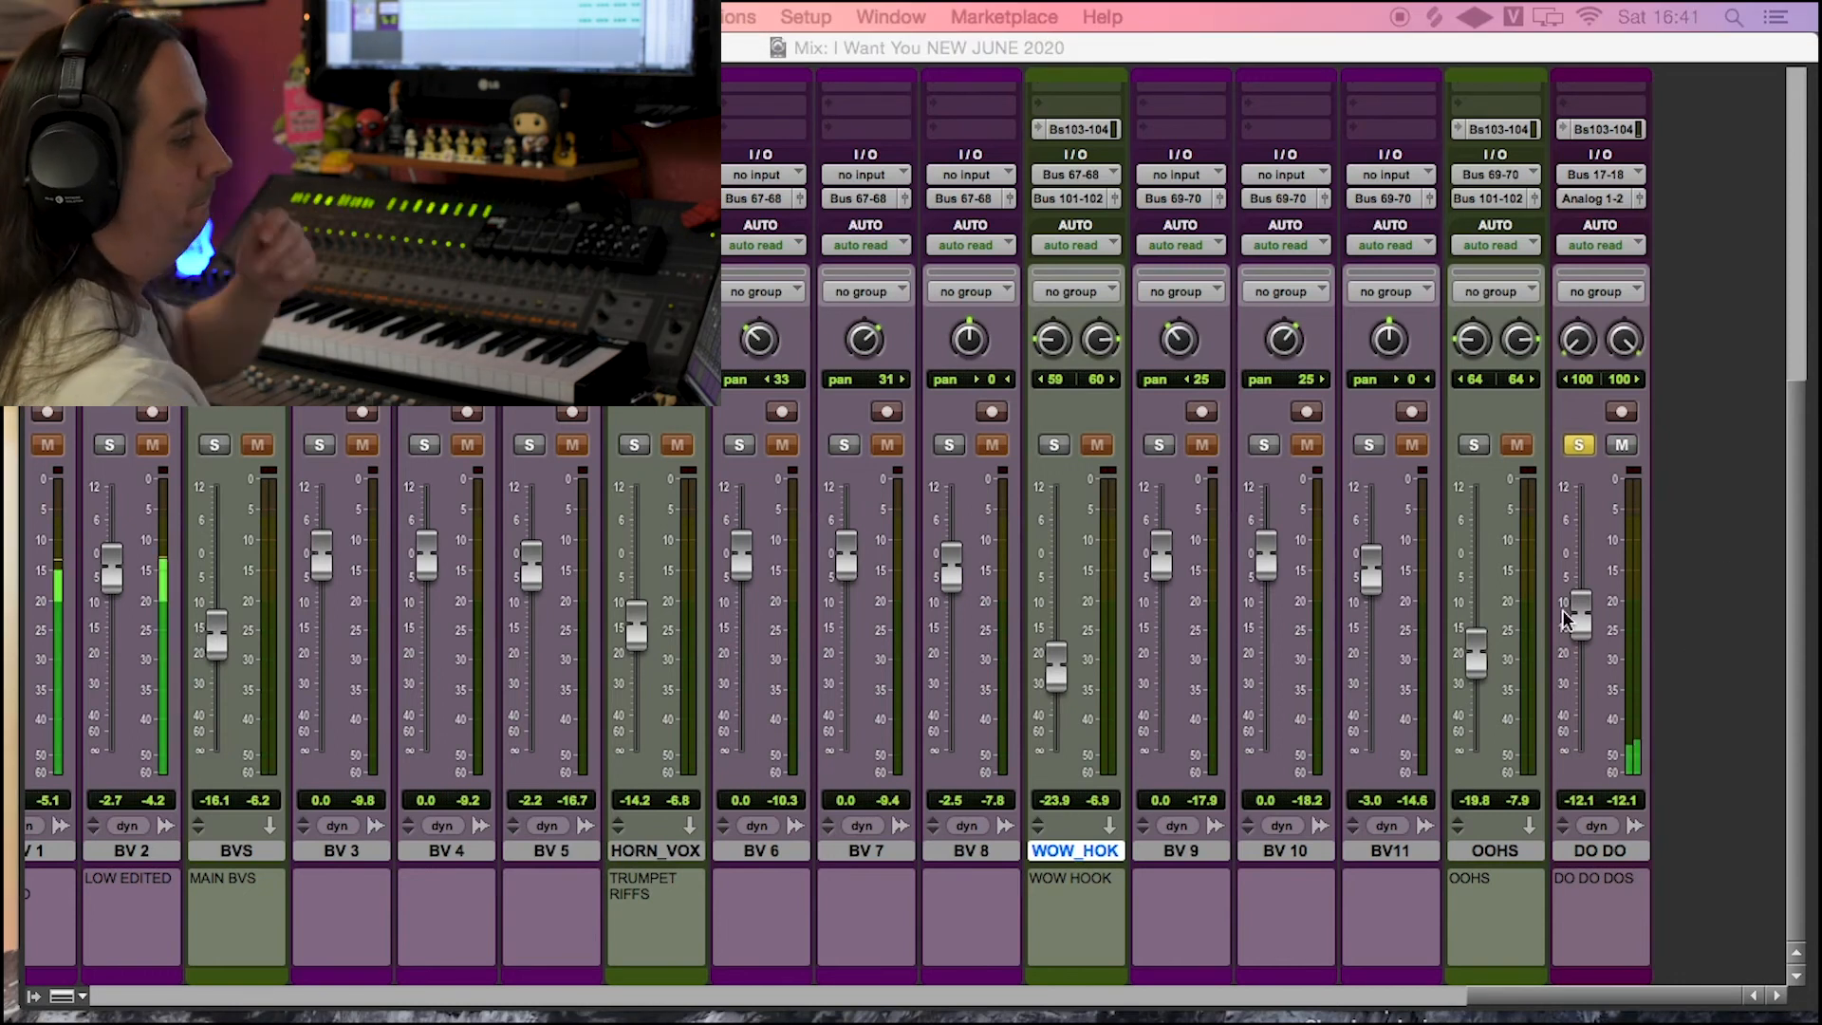
pyautogui.moveTo(1580, 615); pyautogui.dragTo(1582, 581)
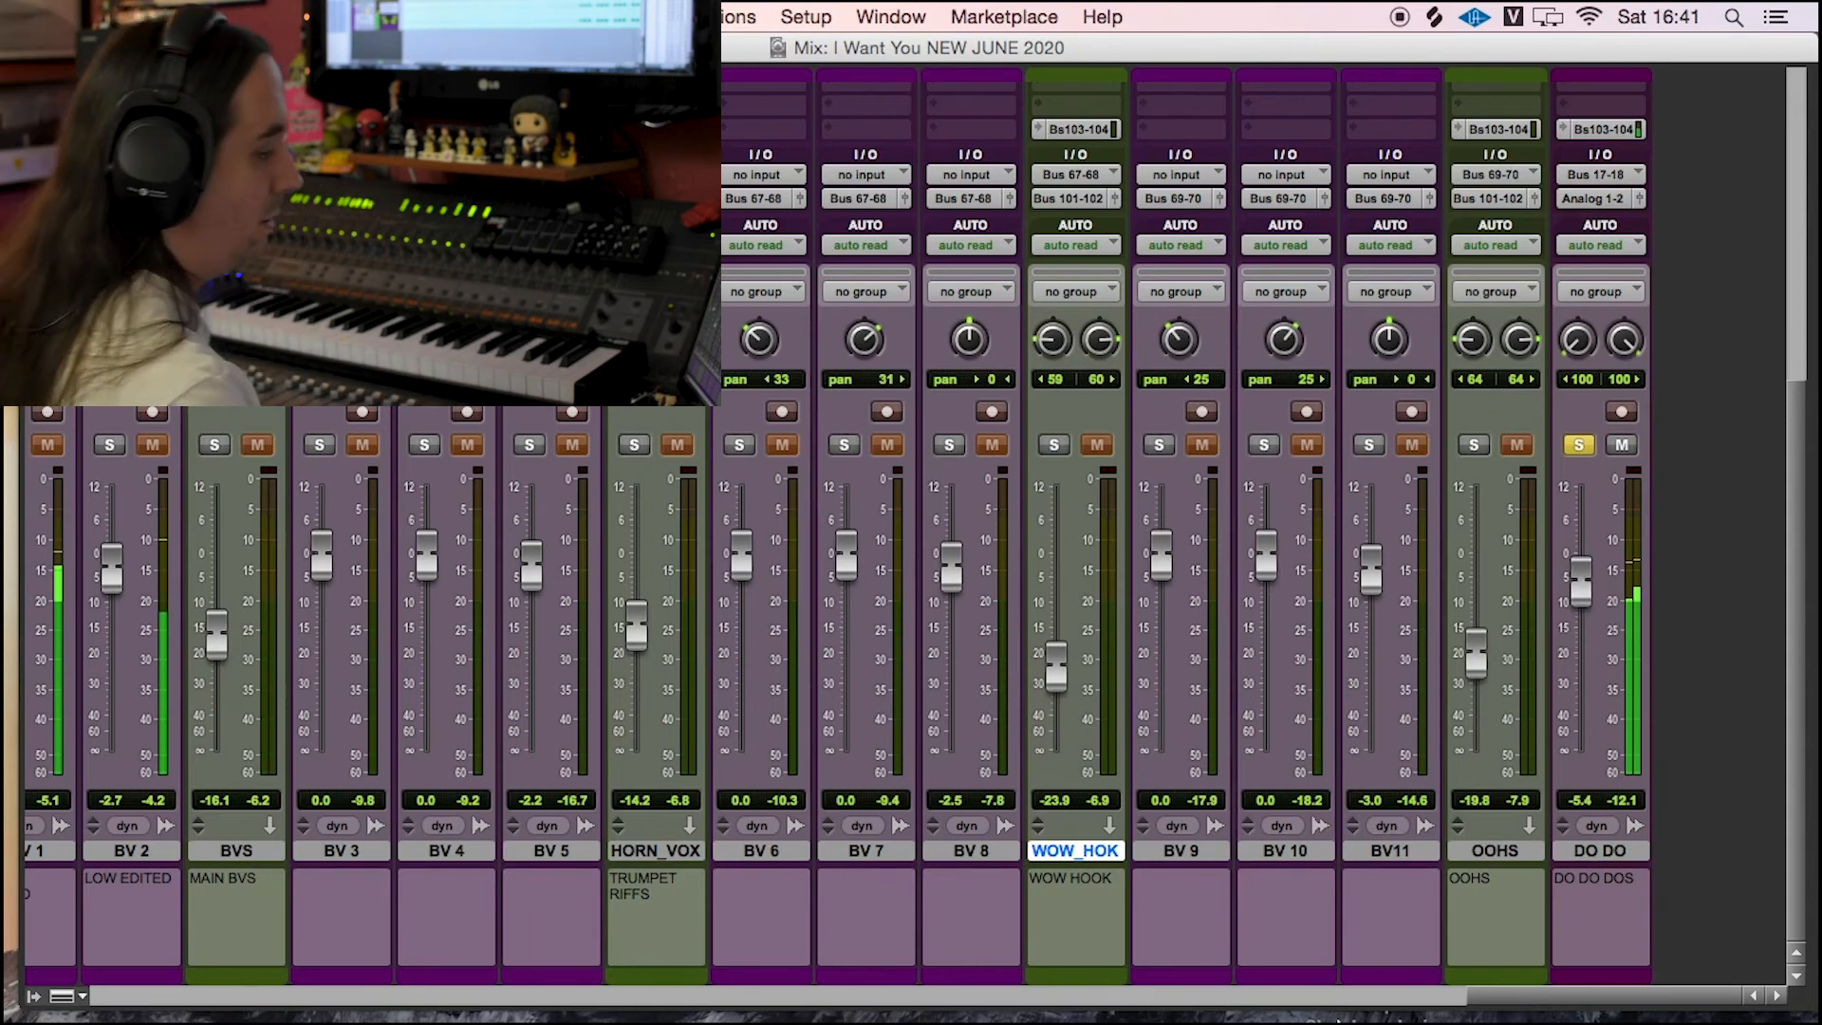
# Step: Solo MIX_BUSS, SIDE_BUSS, AC GIT 1, AC GIT 2 and AC GITS, and play them together with DO DO
pyautogui.moveTo(1550, 998); pyautogui.dragTo(1265, 1001)
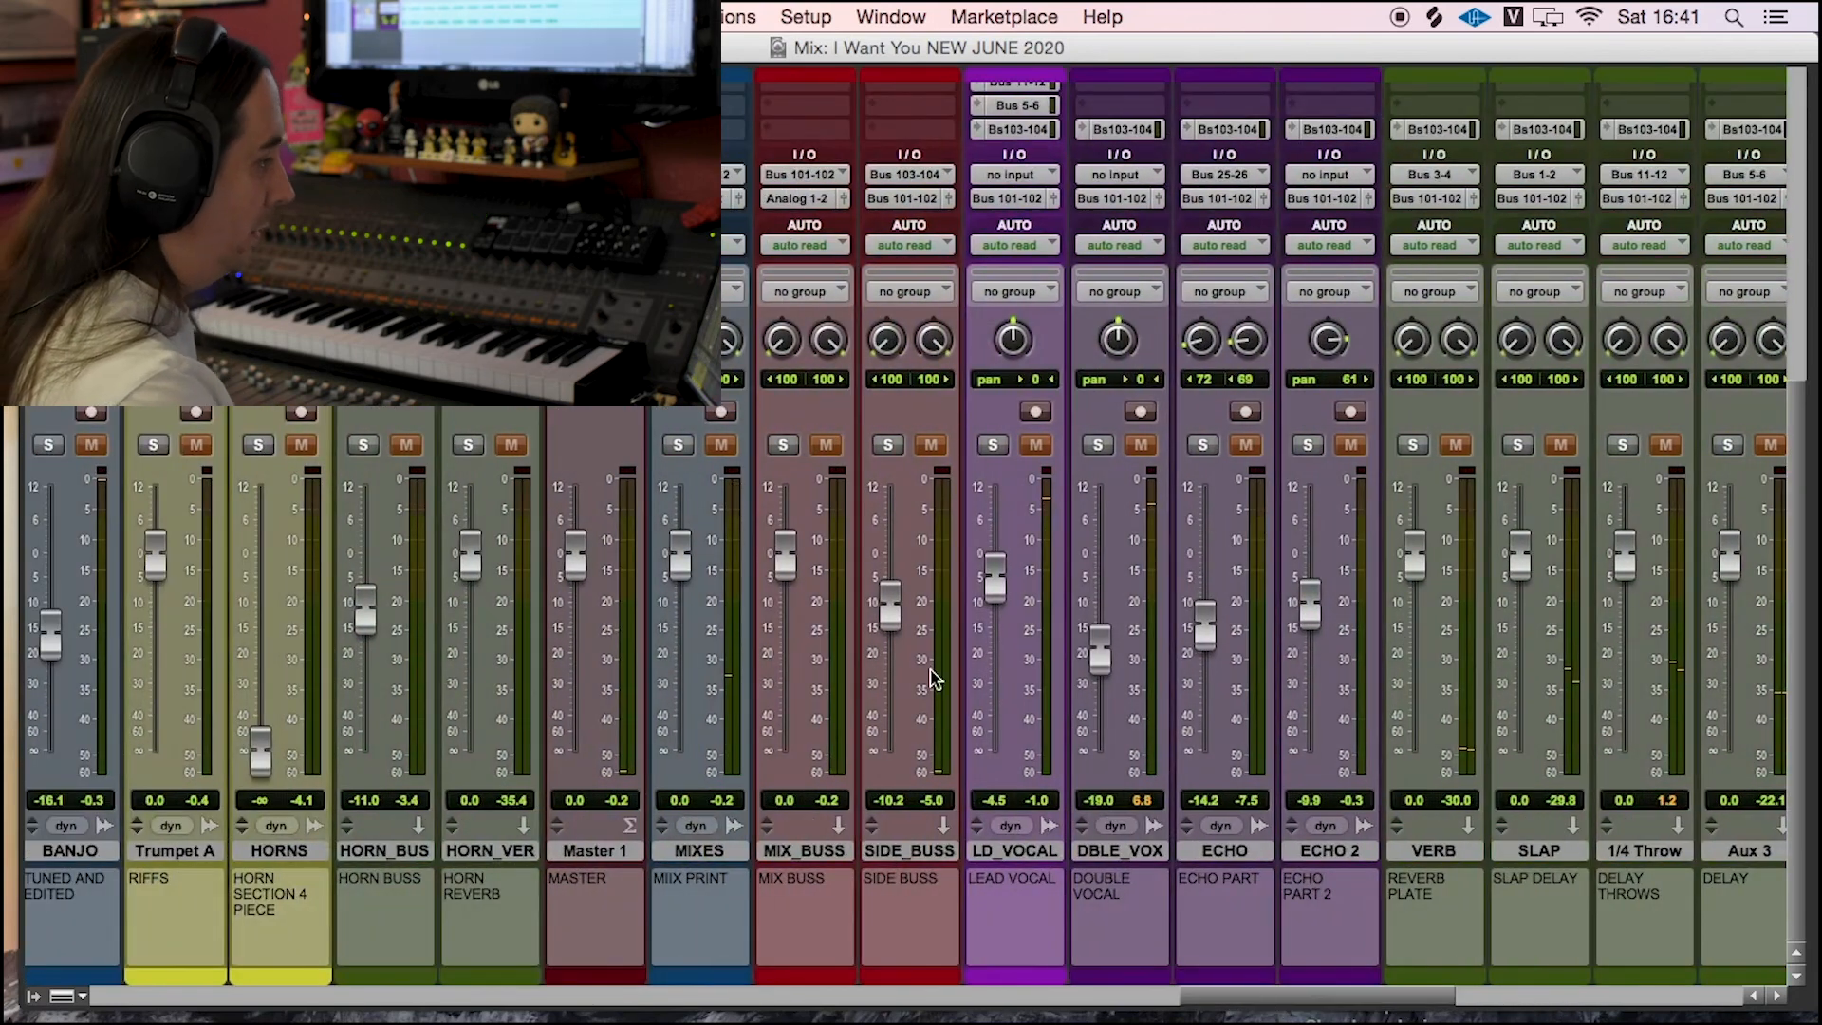
pyautogui.click(889, 445)
pyautogui.moveTo(1314, 997); pyautogui.dragTo(481, 1004)
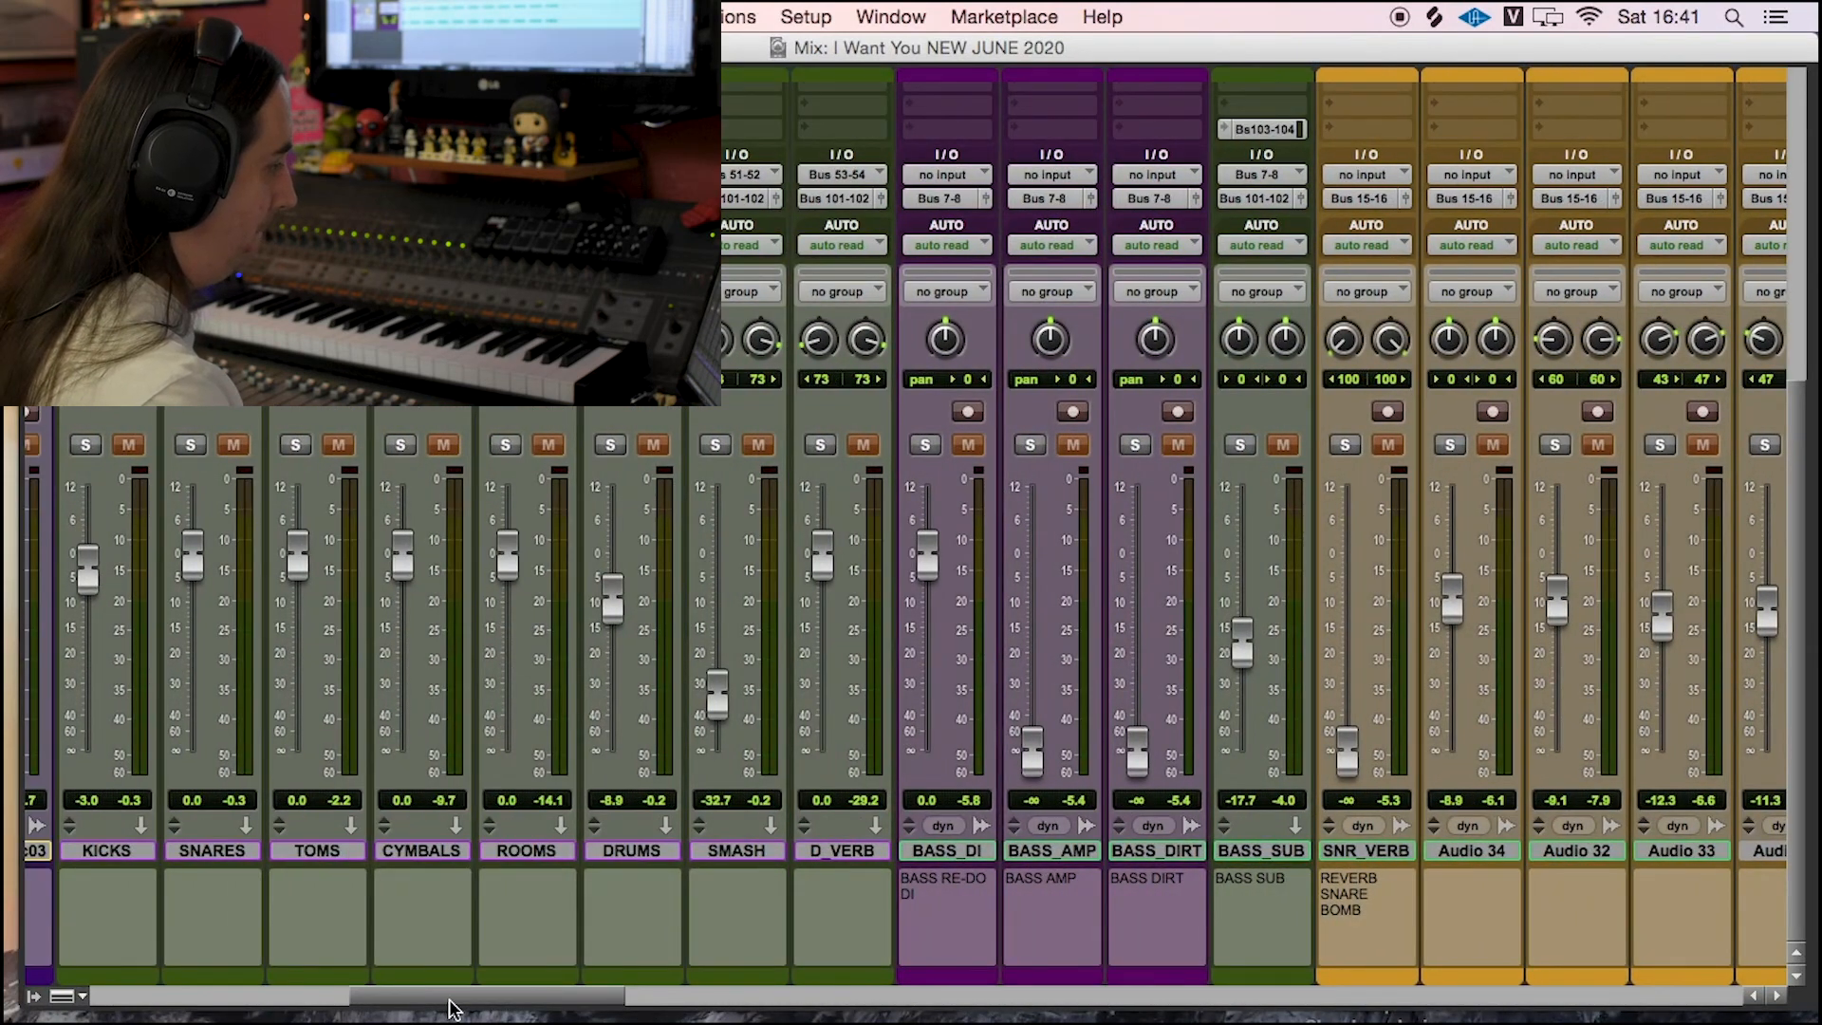
pyautogui.click(822, 856)
pyautogui.moveTo(594, 992); pyautogui.dragTo(851, 996)
pyautogui.keyDown('shift'); pyautogui.click(202, 857); pyautogui.keyUp('shift')
pyautogui.keyDown('alt'); pyautogui.keyDown('shift'); pyautogui.click(160, 446); pyautogui.keyUp('shift'); pyautogui.keyUp('alt')
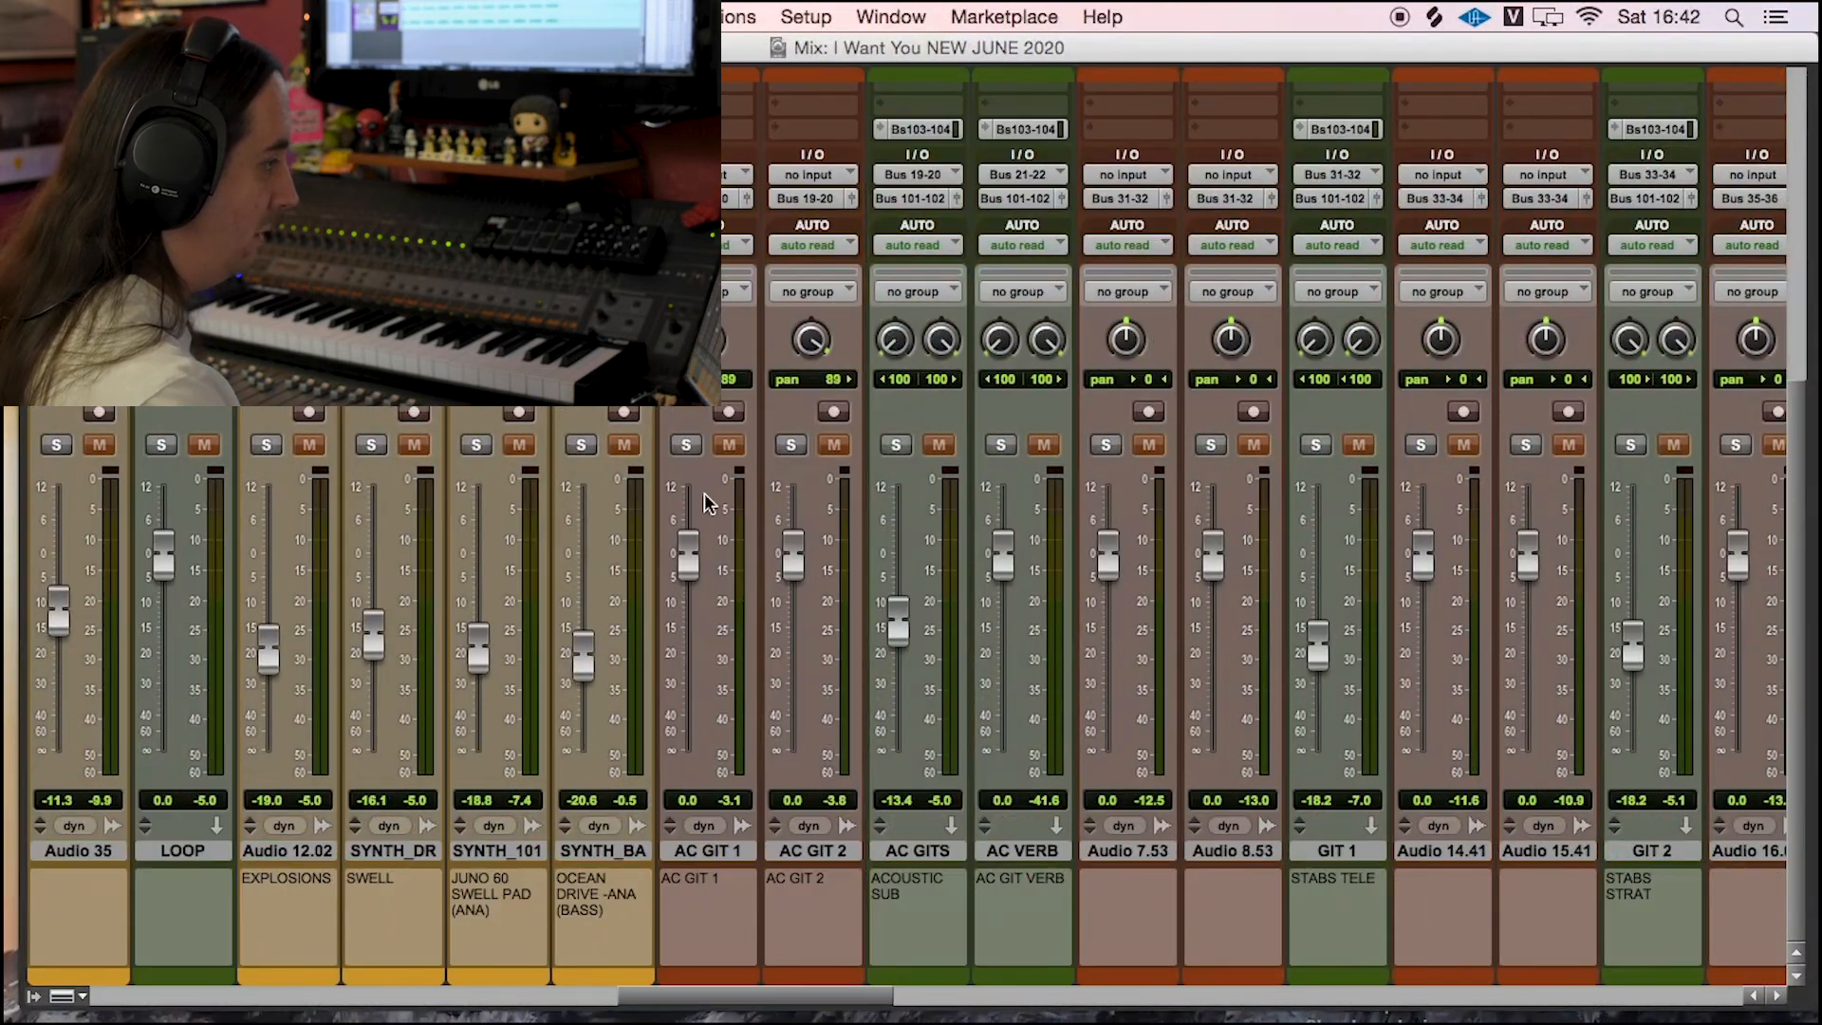
pyautogui.click(896, 445)
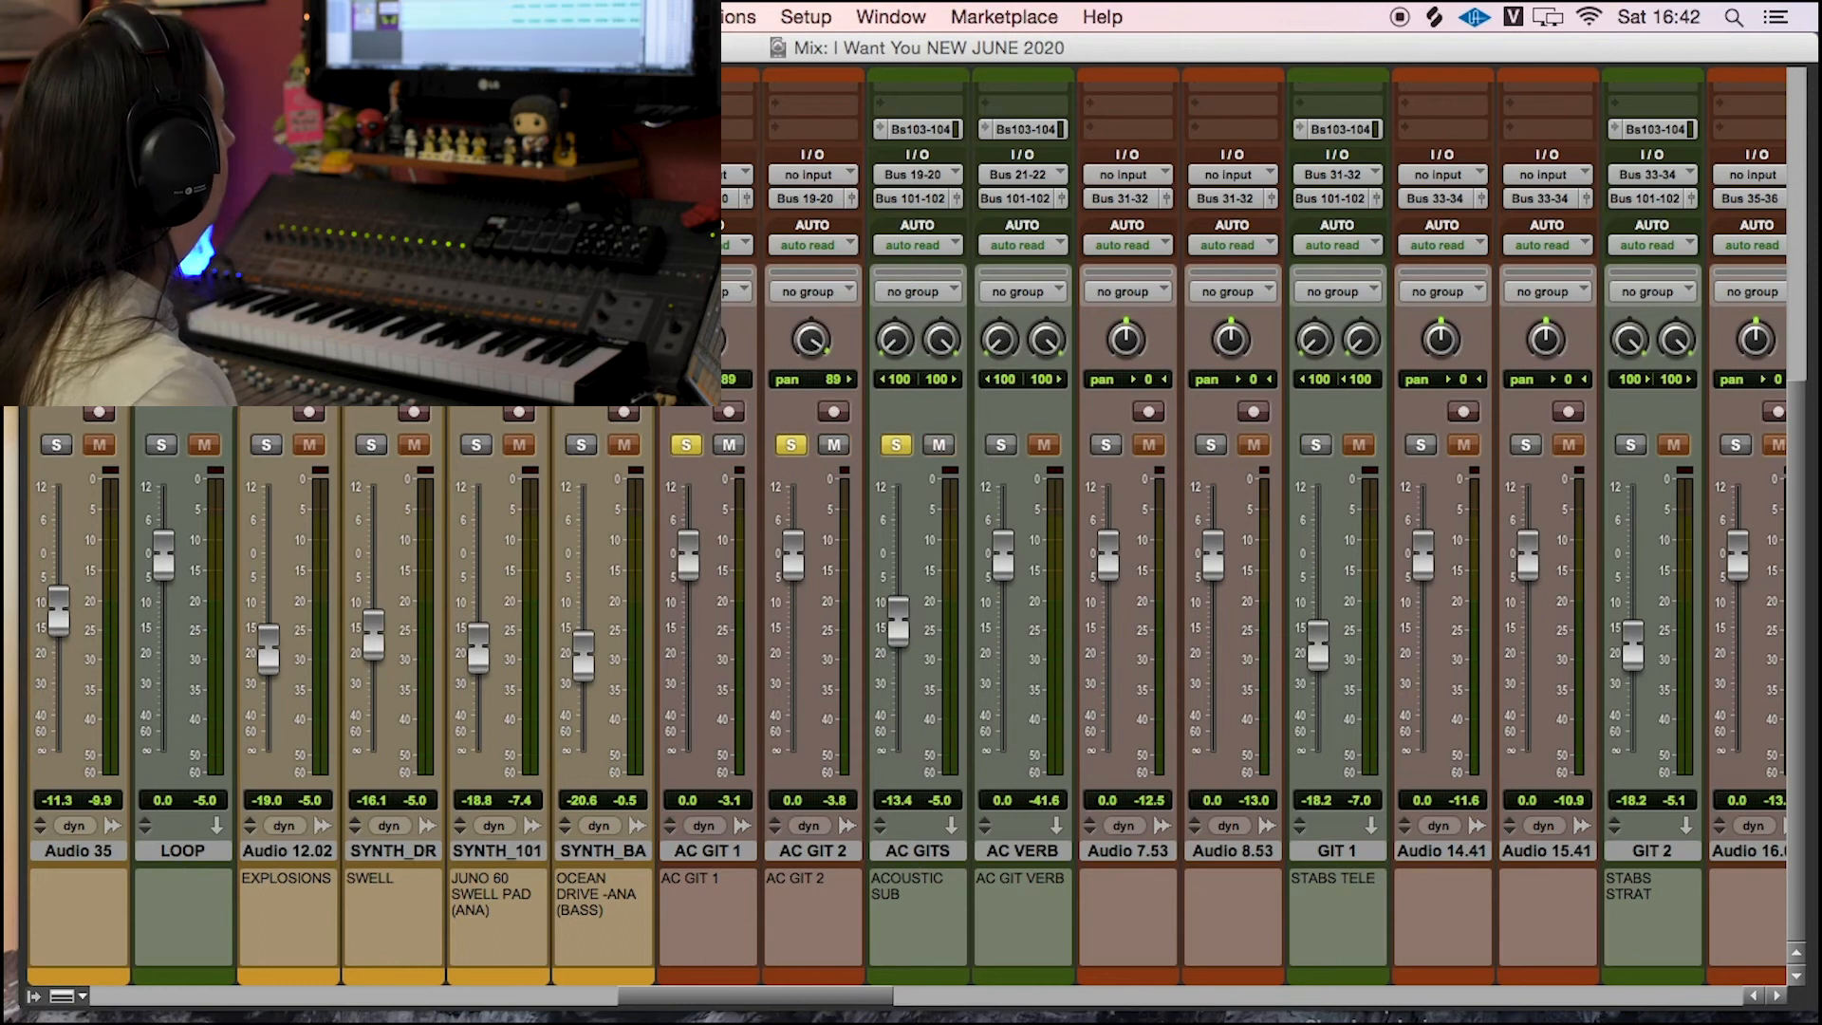
pyautogui.press('space')
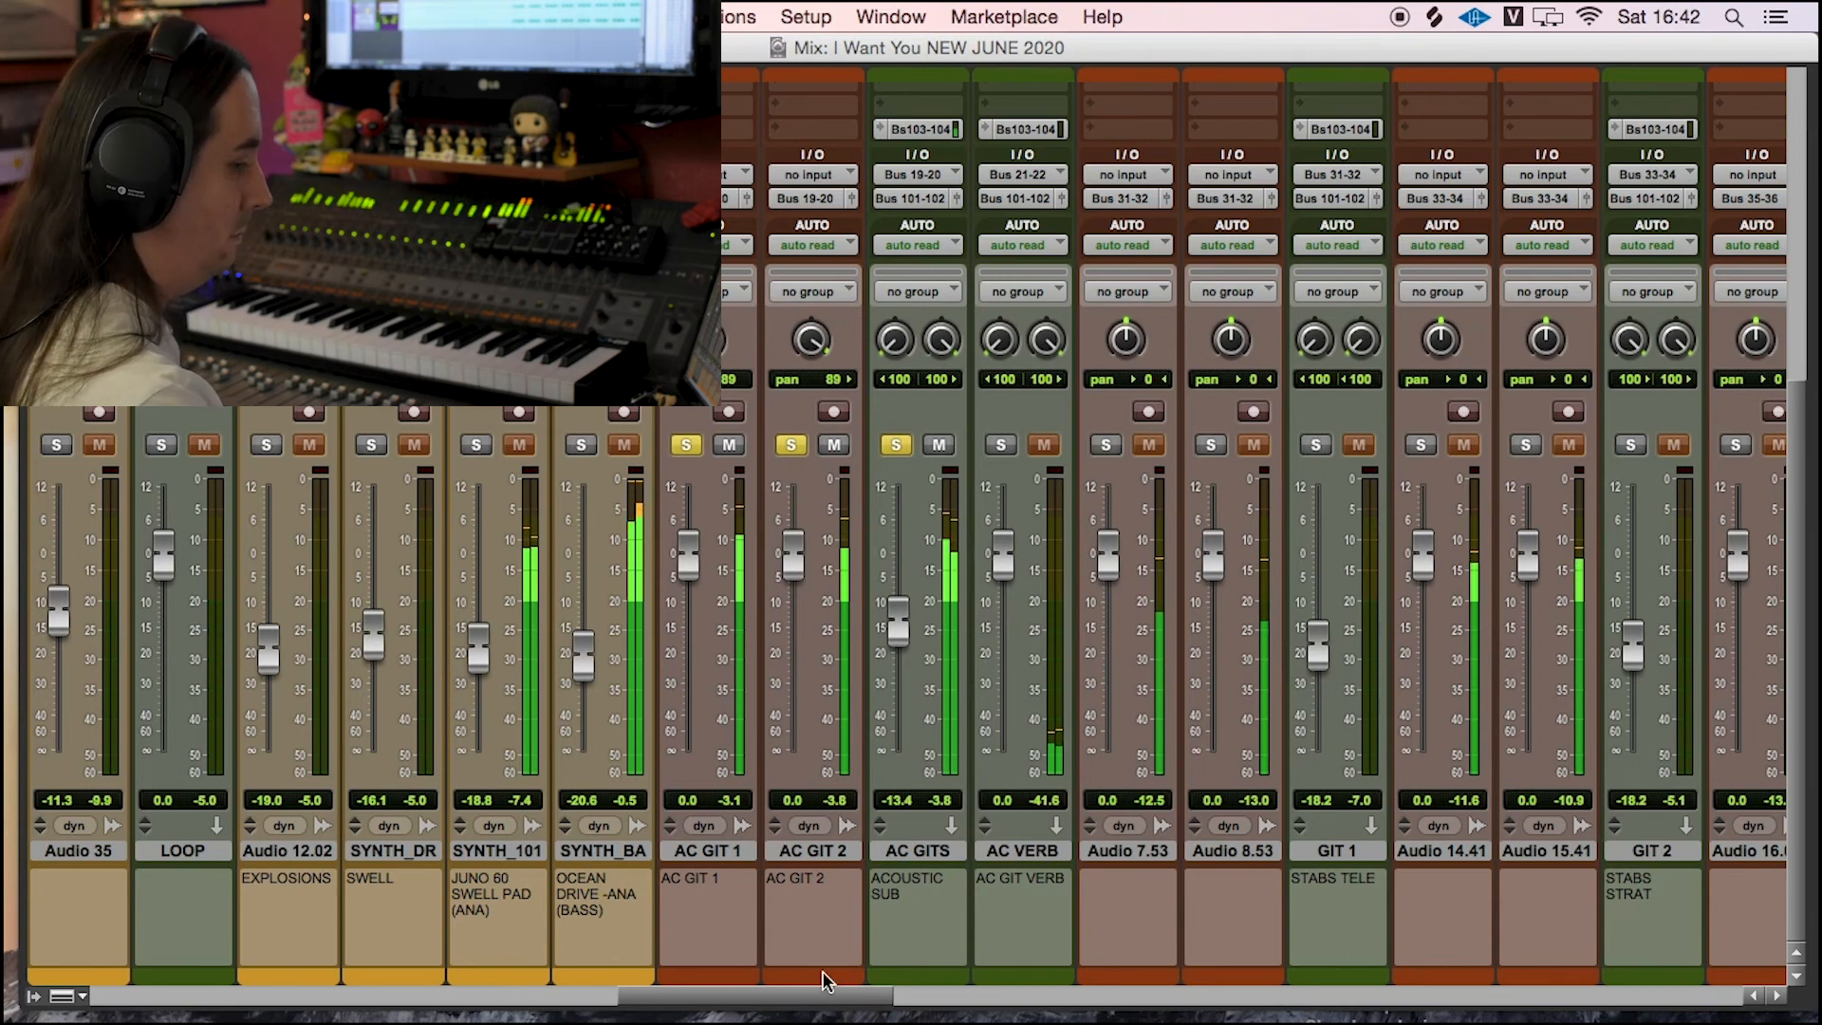
# Step: Pull the DO DO fader fully down, and take DO DO, MIX_BUSS and SIDE_BUSS out of solo
pyautogui.hscroll(15, 821, 971)
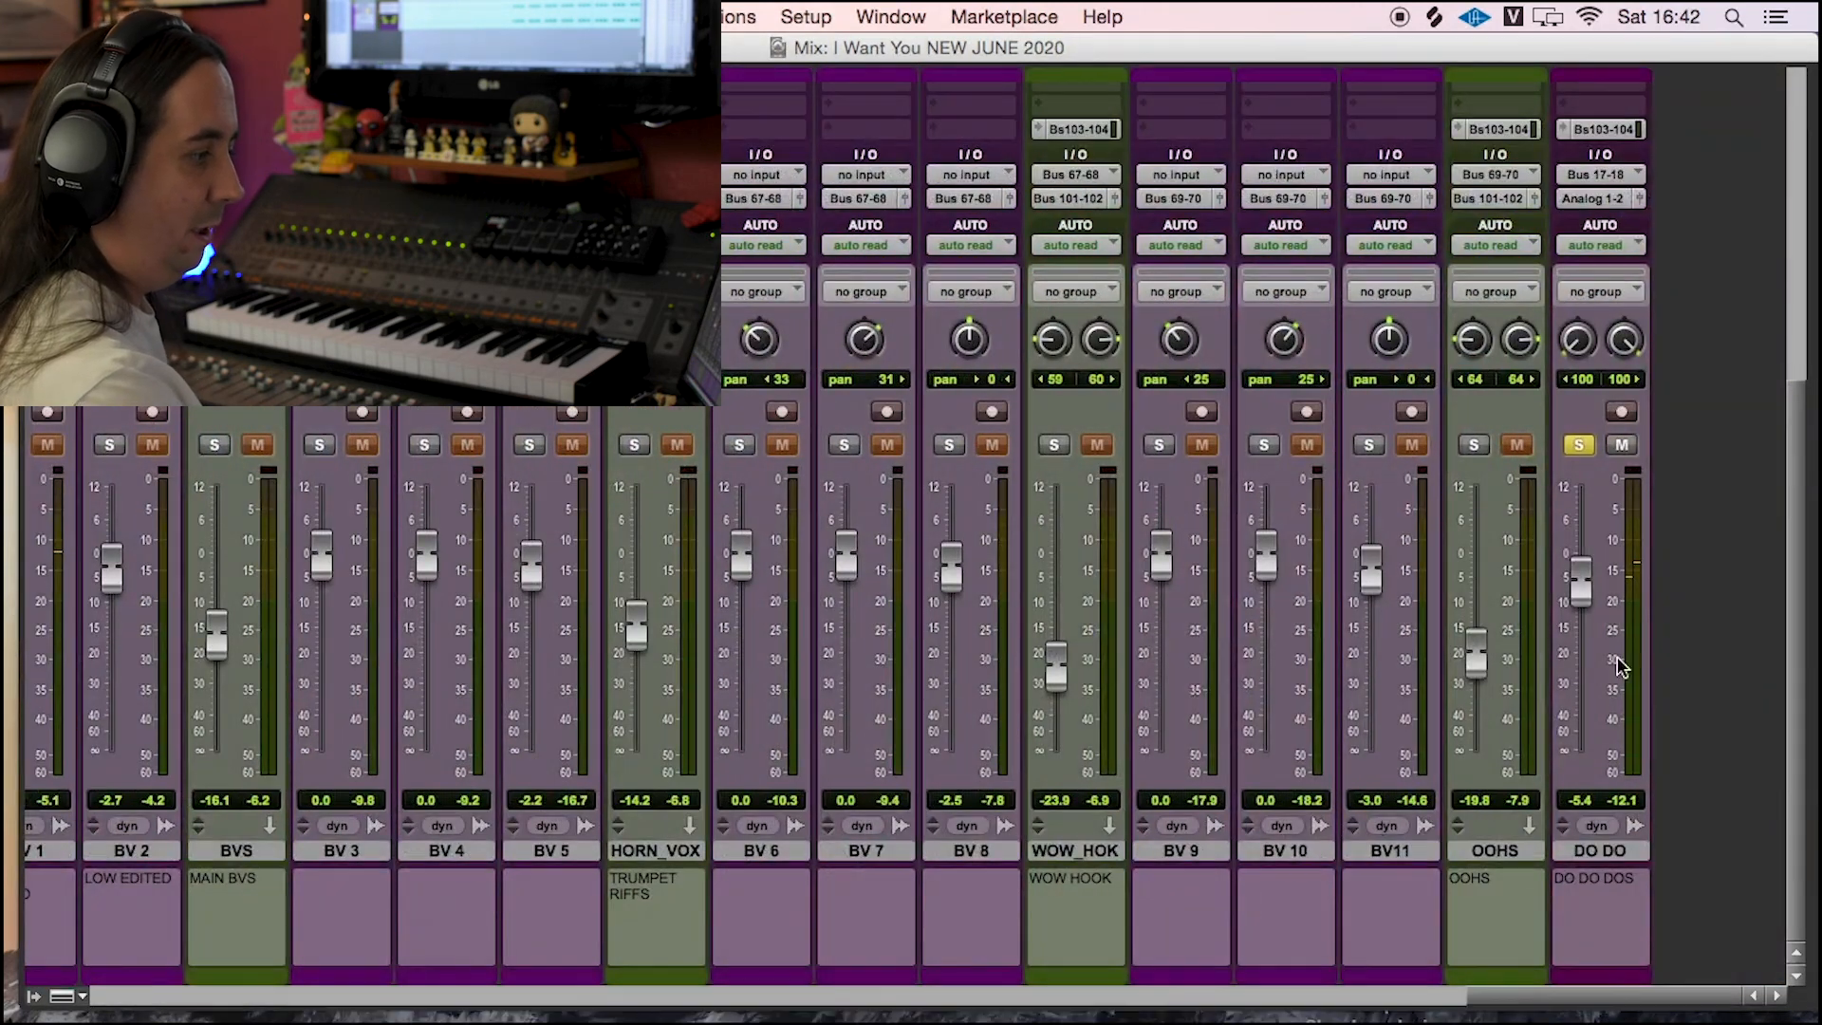
pyautogui.moveTo(1582, 588); pyautogui.dragTo(1601, 852)
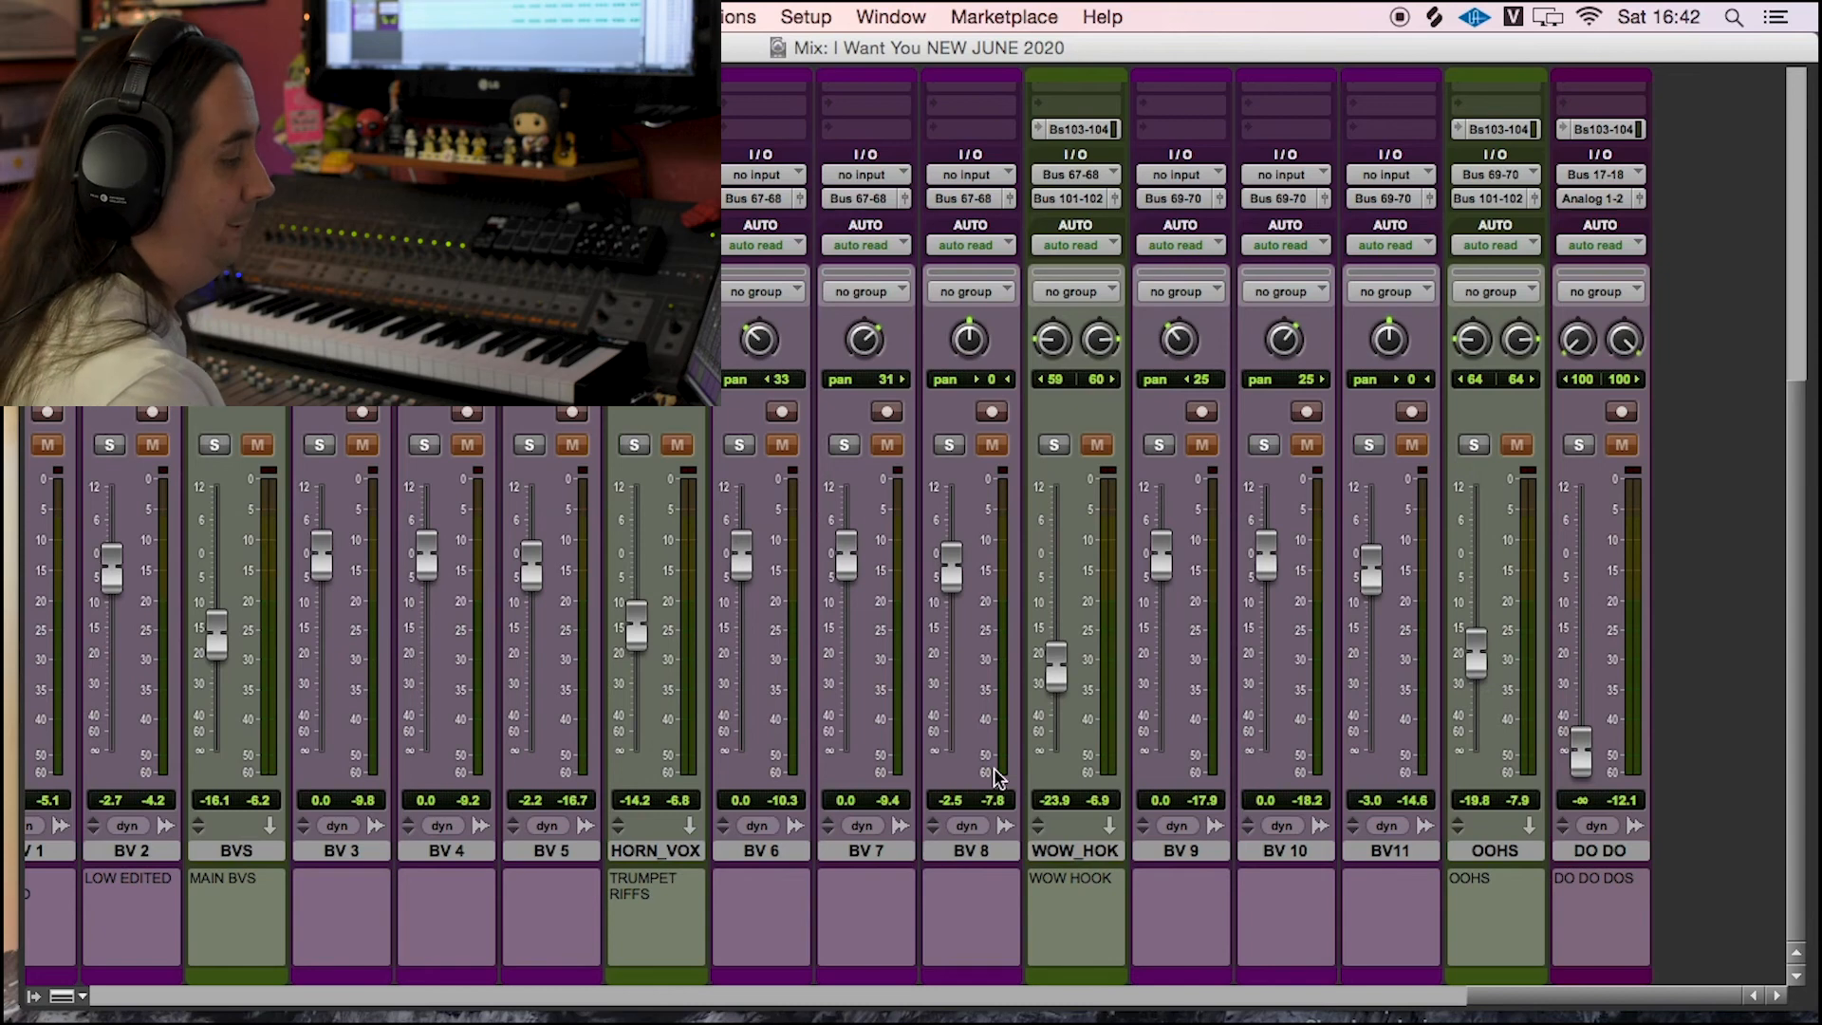
pyautogui.moveTo(1574, 996); pyautogui.dragTo(1197, 999)
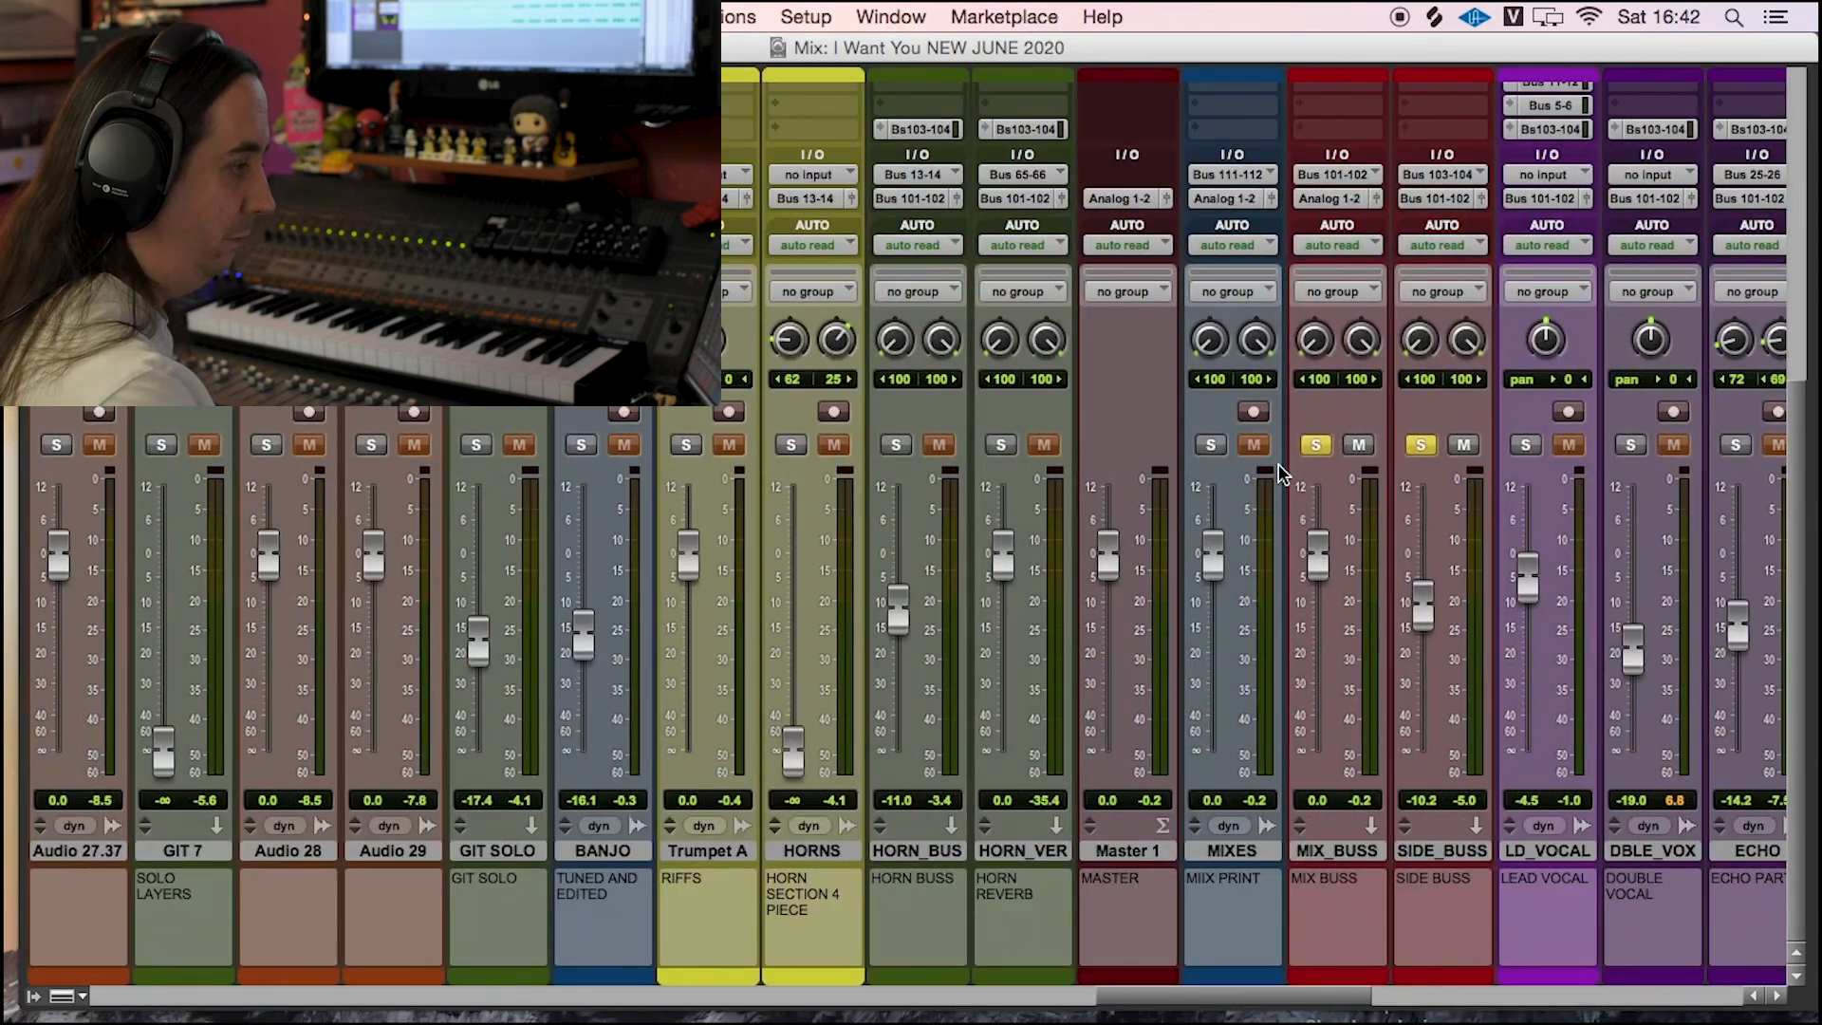
pyautogui.click(1315, 446)
pyautogui.click(1415, 446)
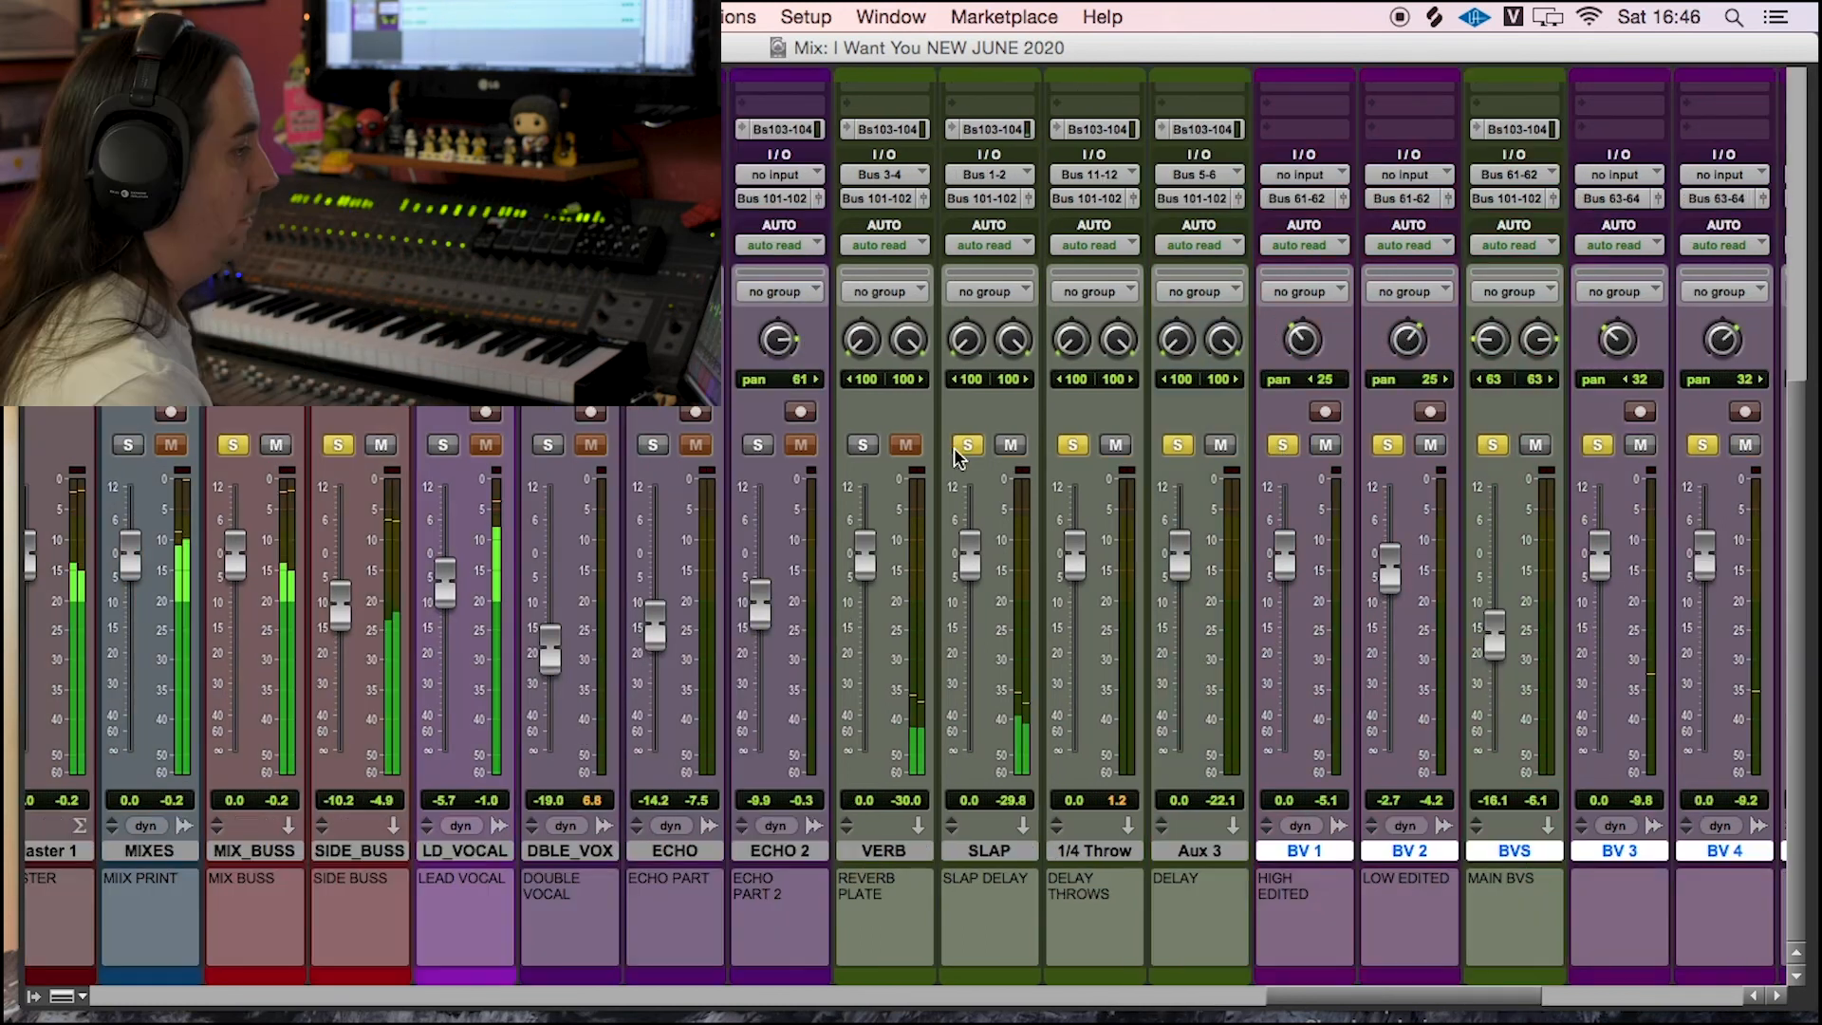
# Step: Take SLAP, 1/4 Throw and Aux 3 out of solo, and follow the backing vocal channels through the playback
pyautogui.click(1075, 446)
pyautogui.click(1178, 446)
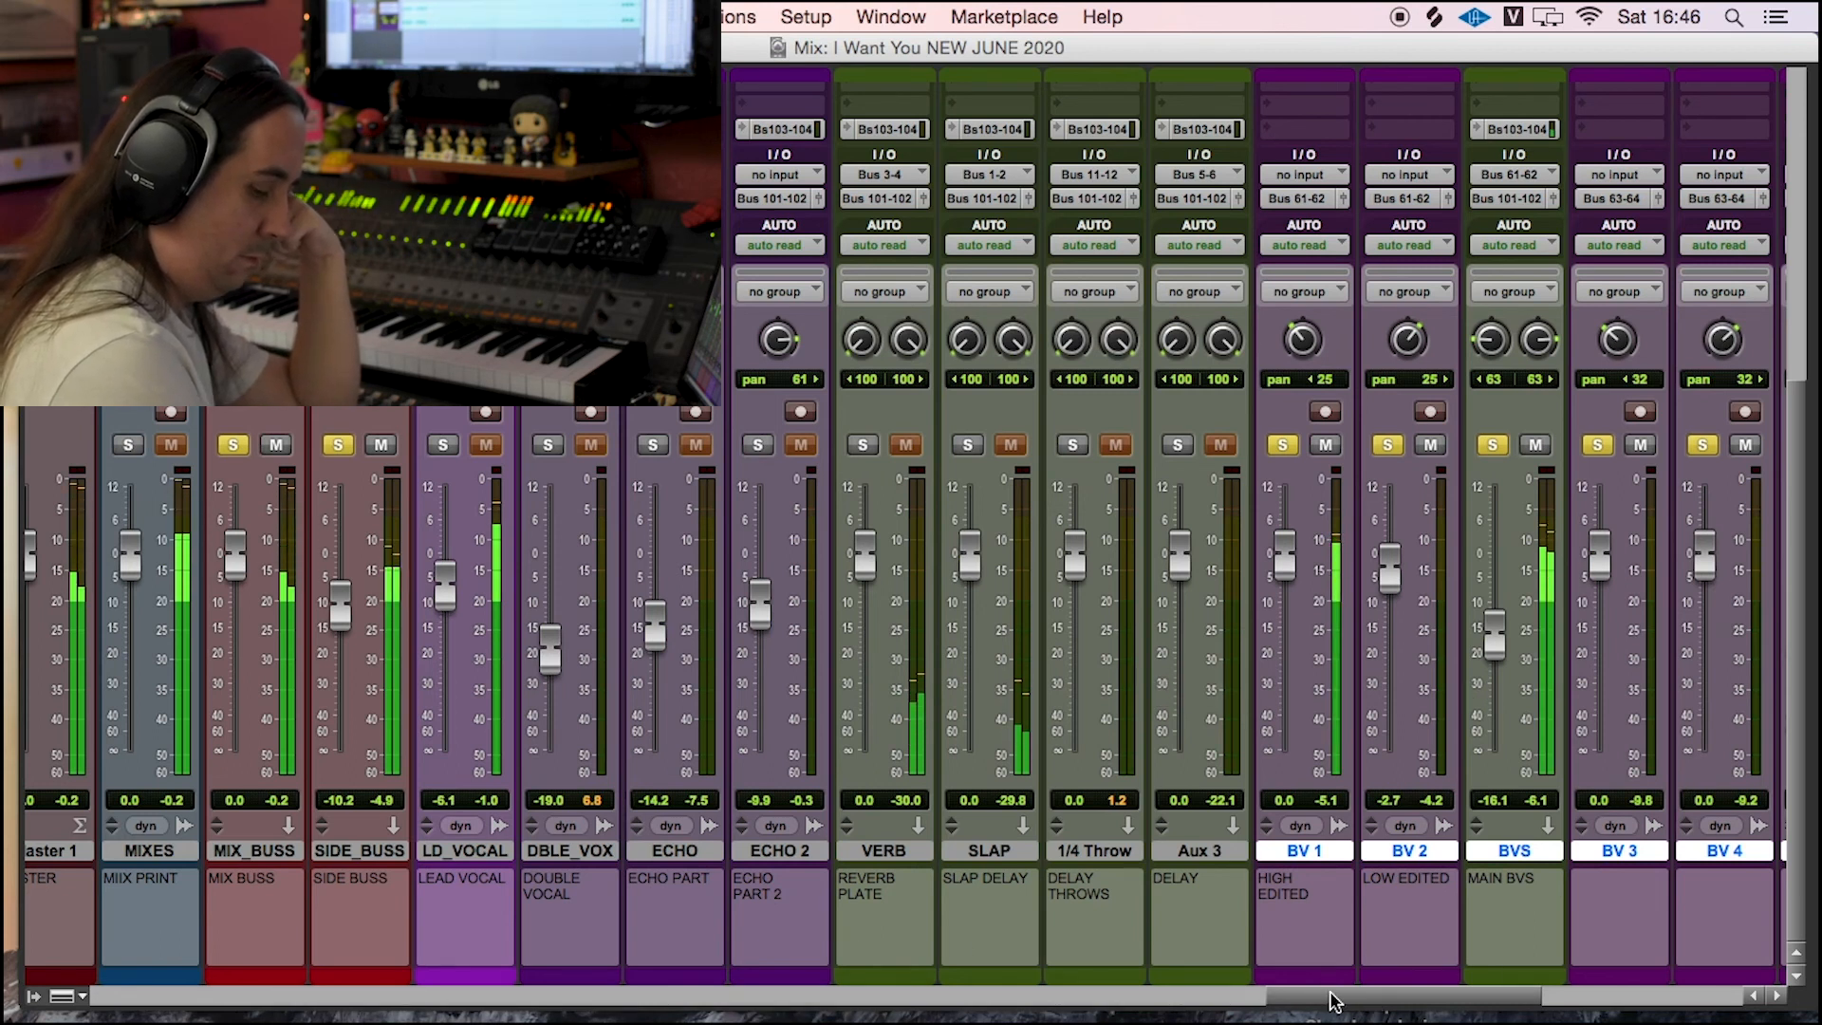
pyautogui.moveTo(1334, 998); pyautogui.dragTo(1387, 1004)
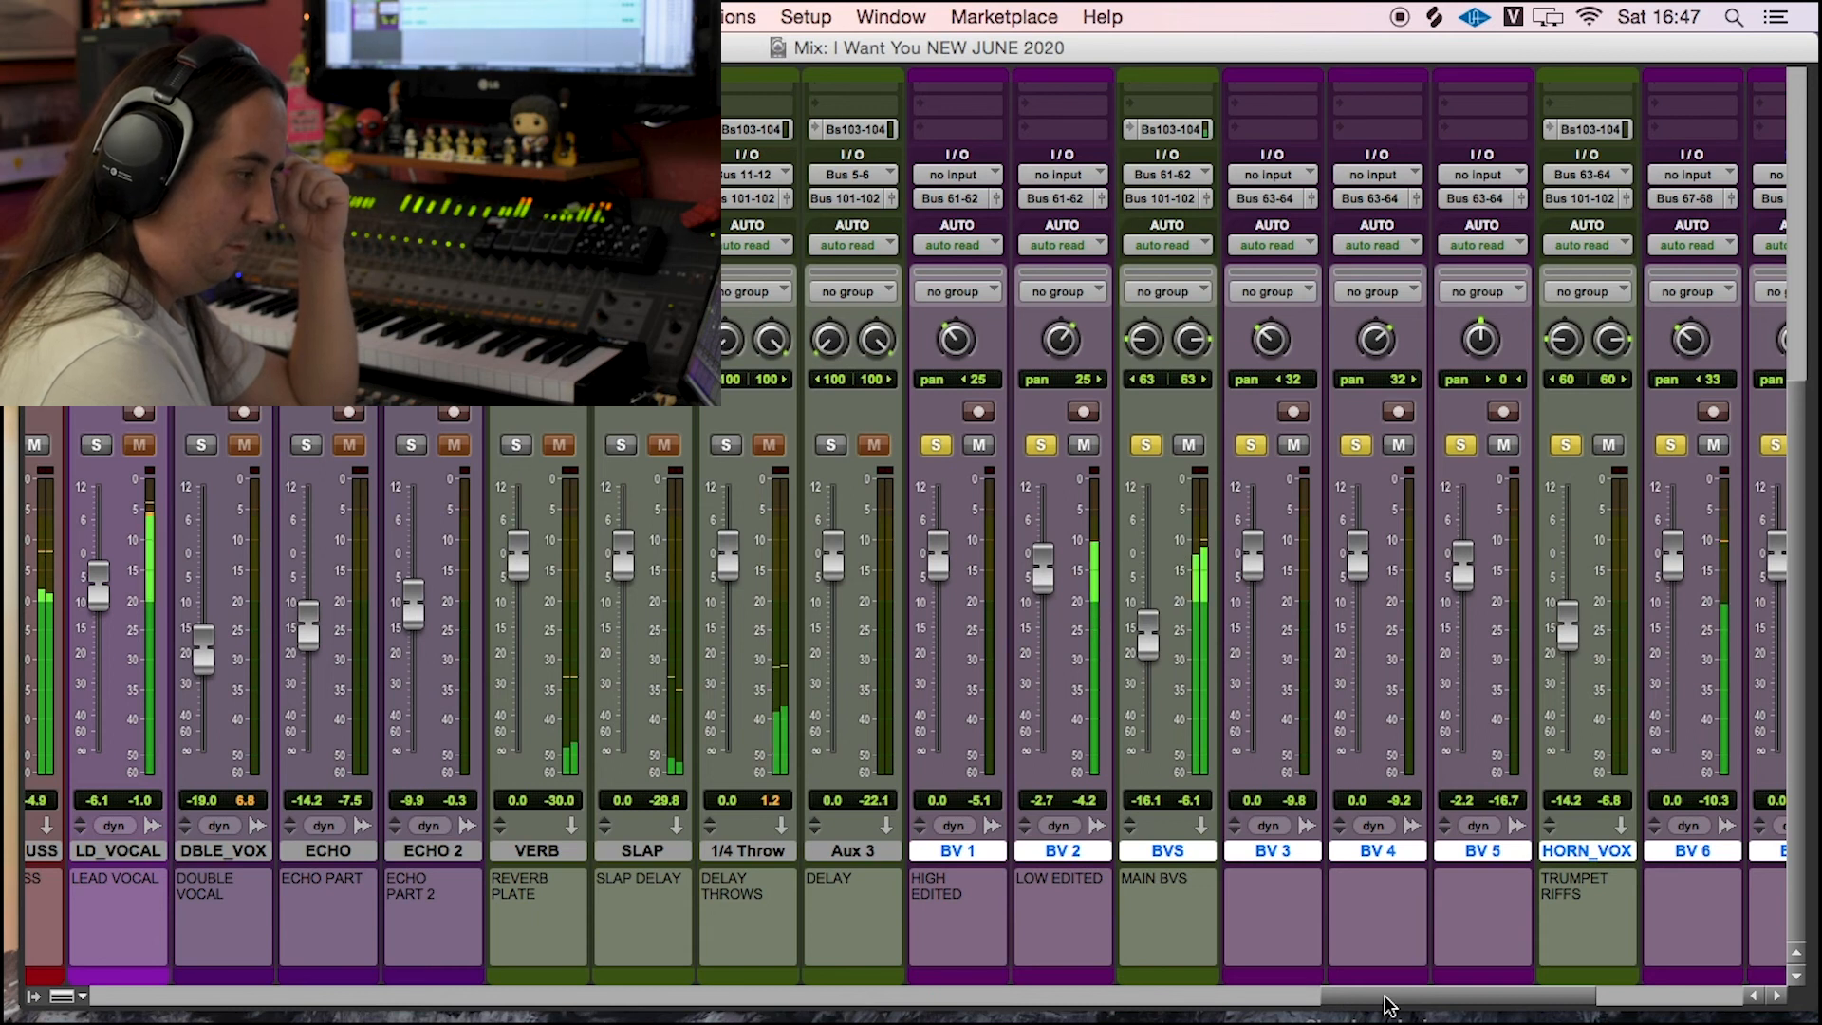
pyautogui.moveTo(1388, 1004); pyautogui.dragTo(1490, 1000)
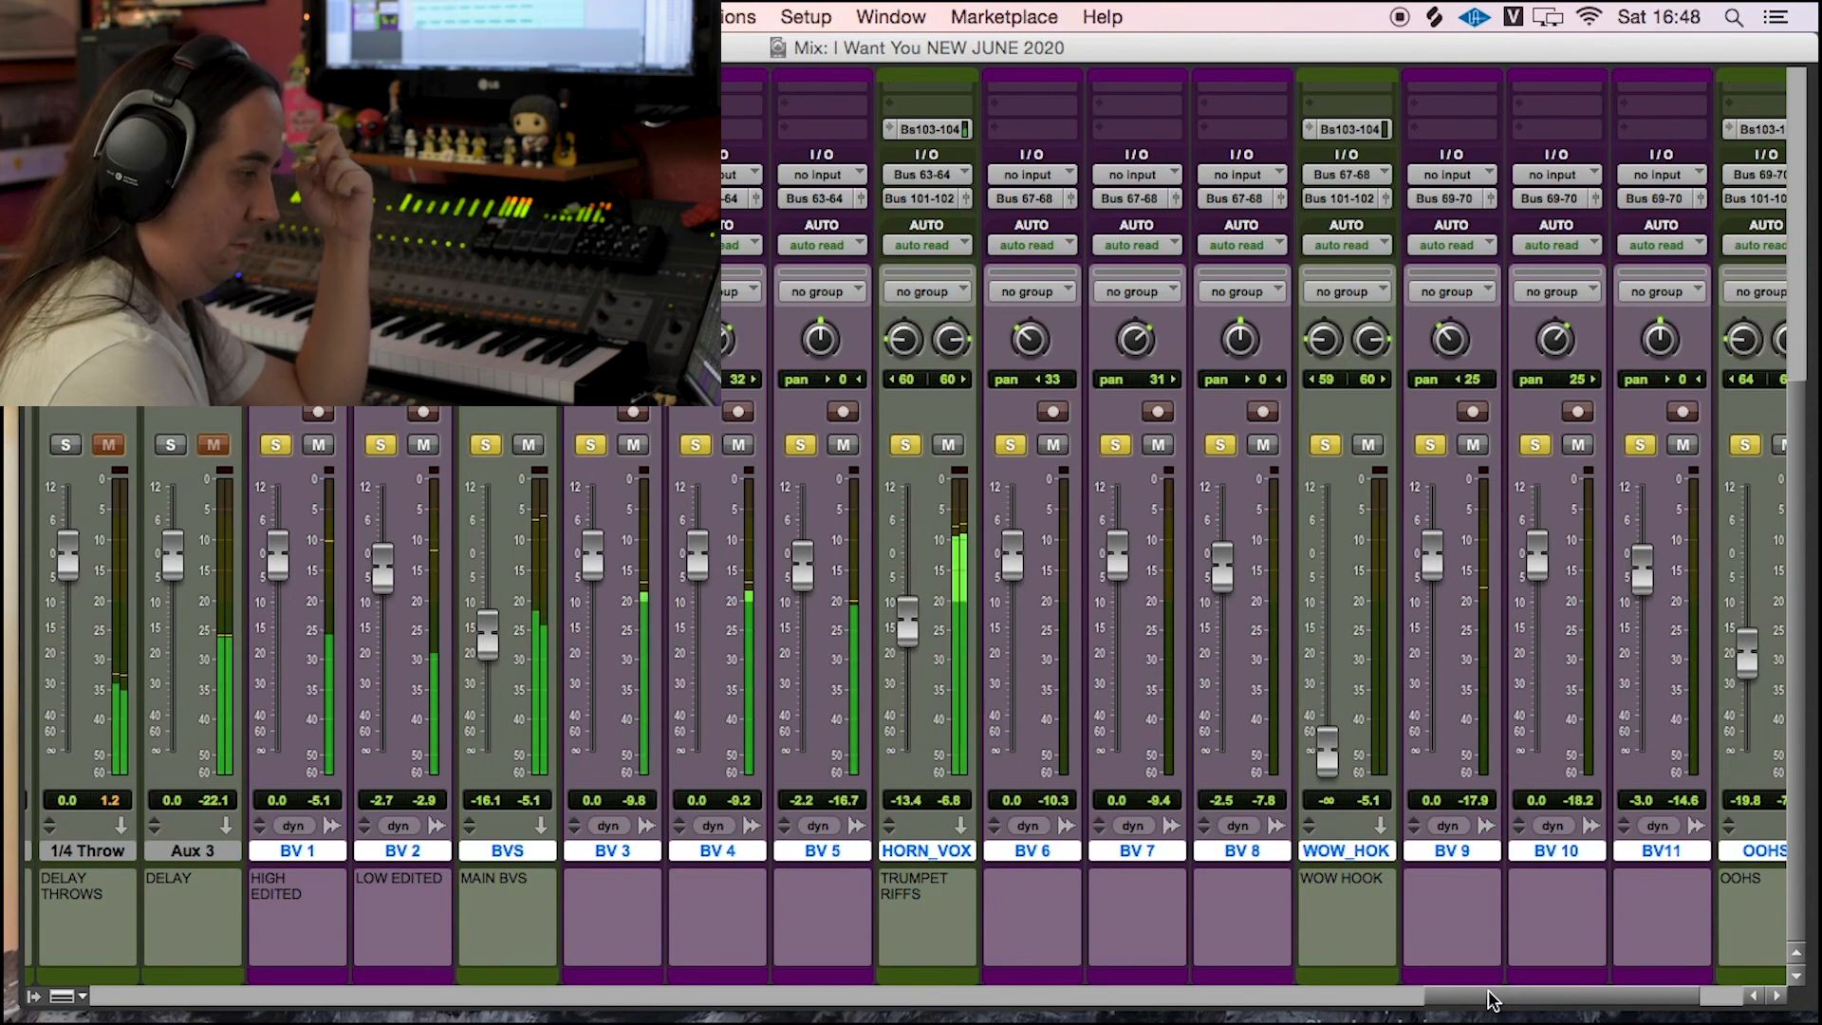
pyautogui.moveTo(1488, 999)
pyautogui.mouseDown()
pyautogui.moveTo(1522, 999)
pyautogui.moveTo(1496, 999)
pyautogui.mouseUp()
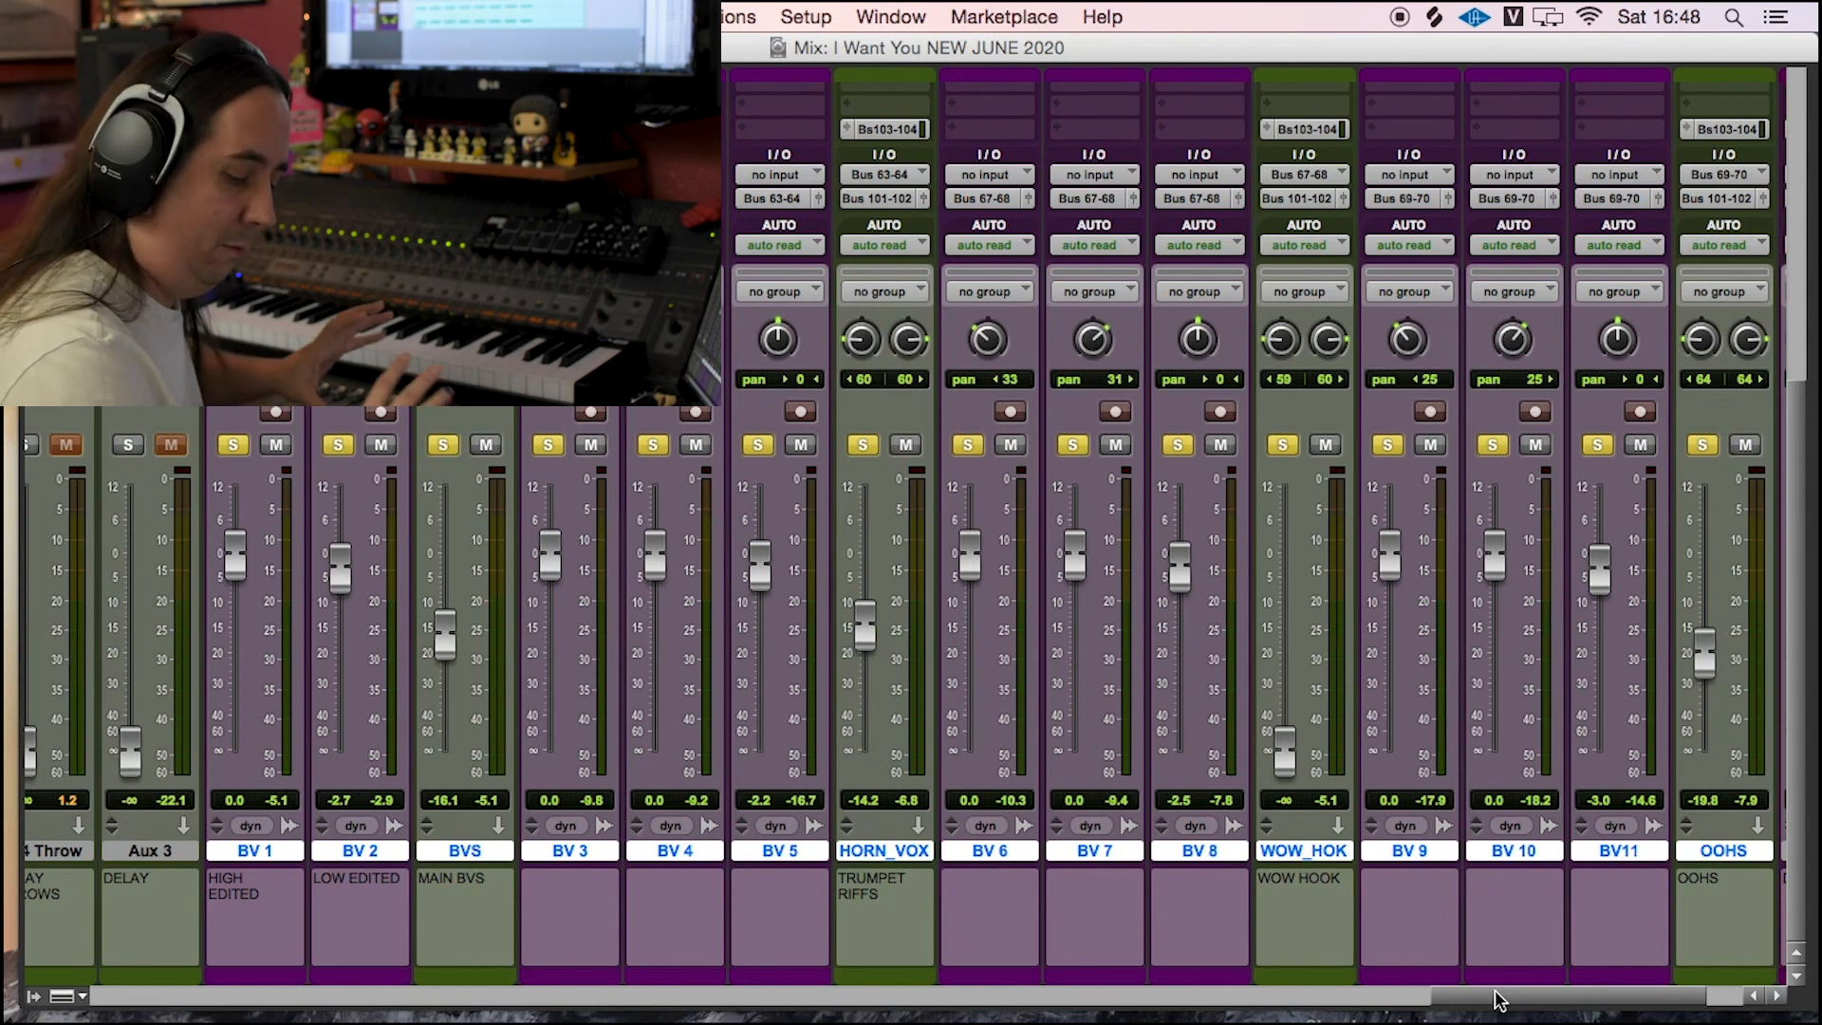
# Step: Look over the mixer channels, from the vocals and vocal effects to the bass, loop and guitar tracks
pyautogui.moveTo(1497, 999); pyautogui.dragTo(1406, 999)
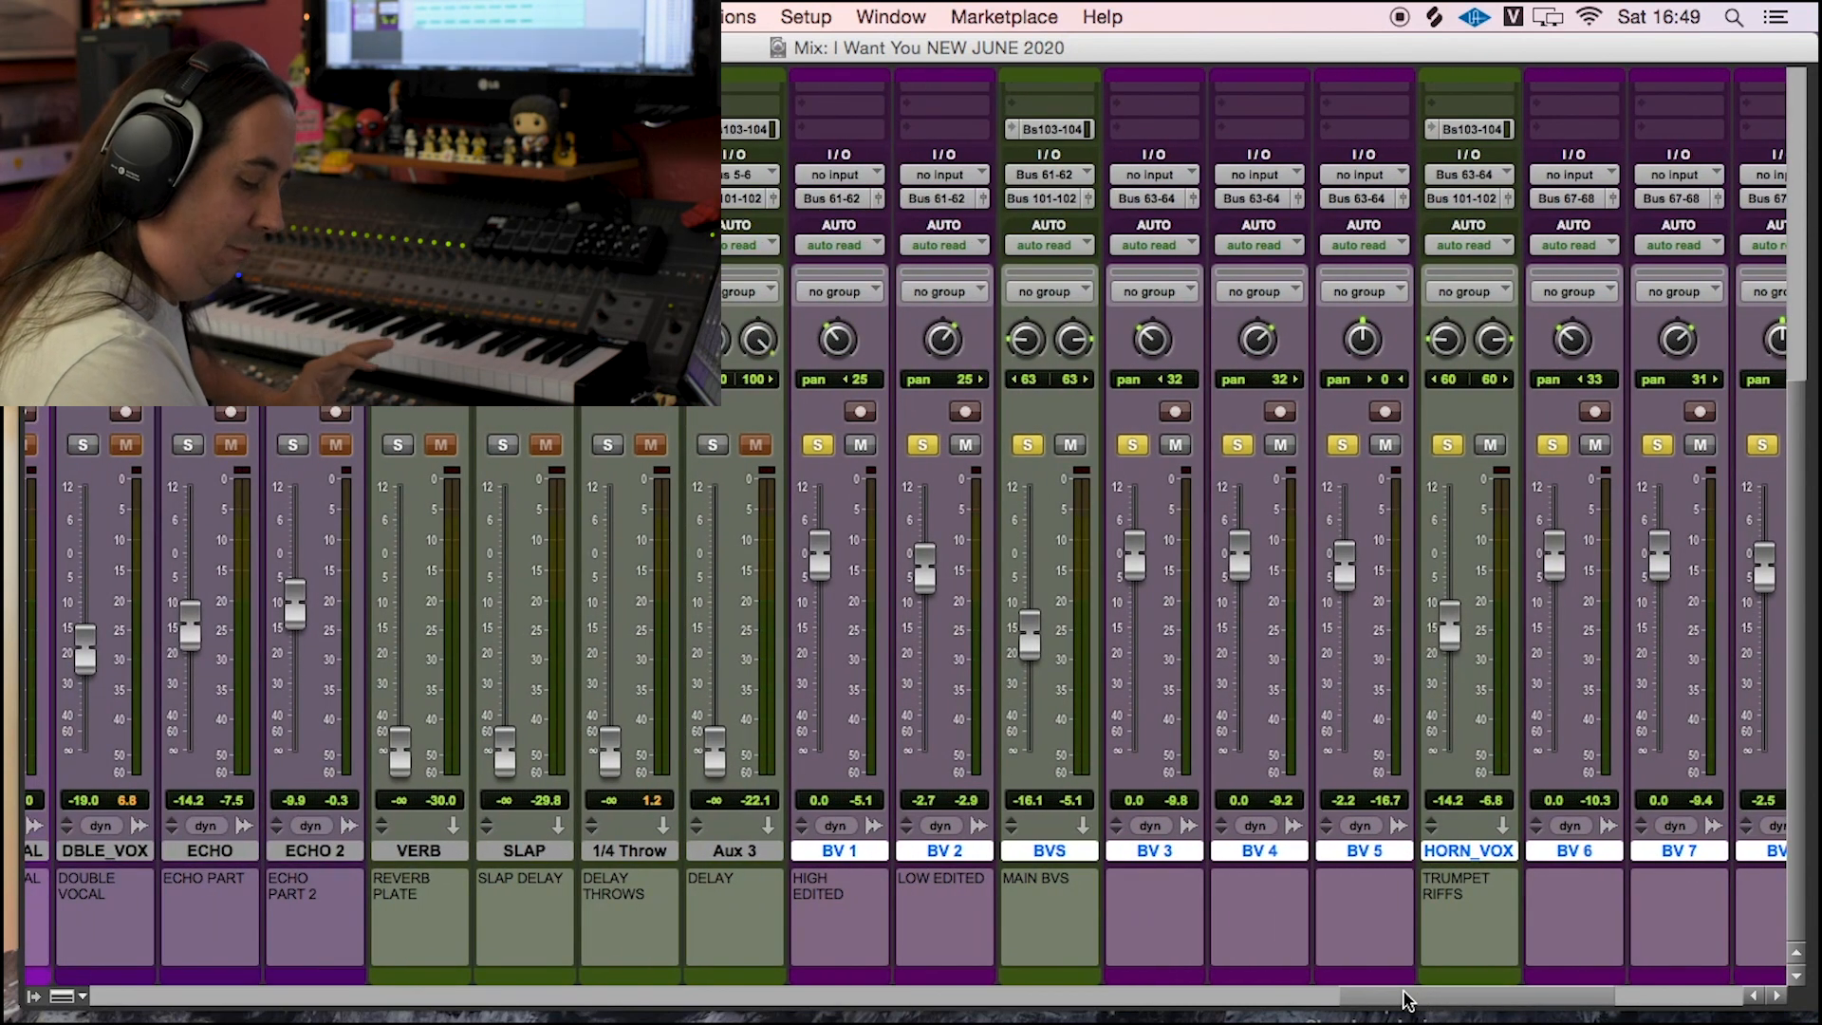
pyautogui.moveTo(1408, 999); pyautogui.dragTo(1376, 1000)
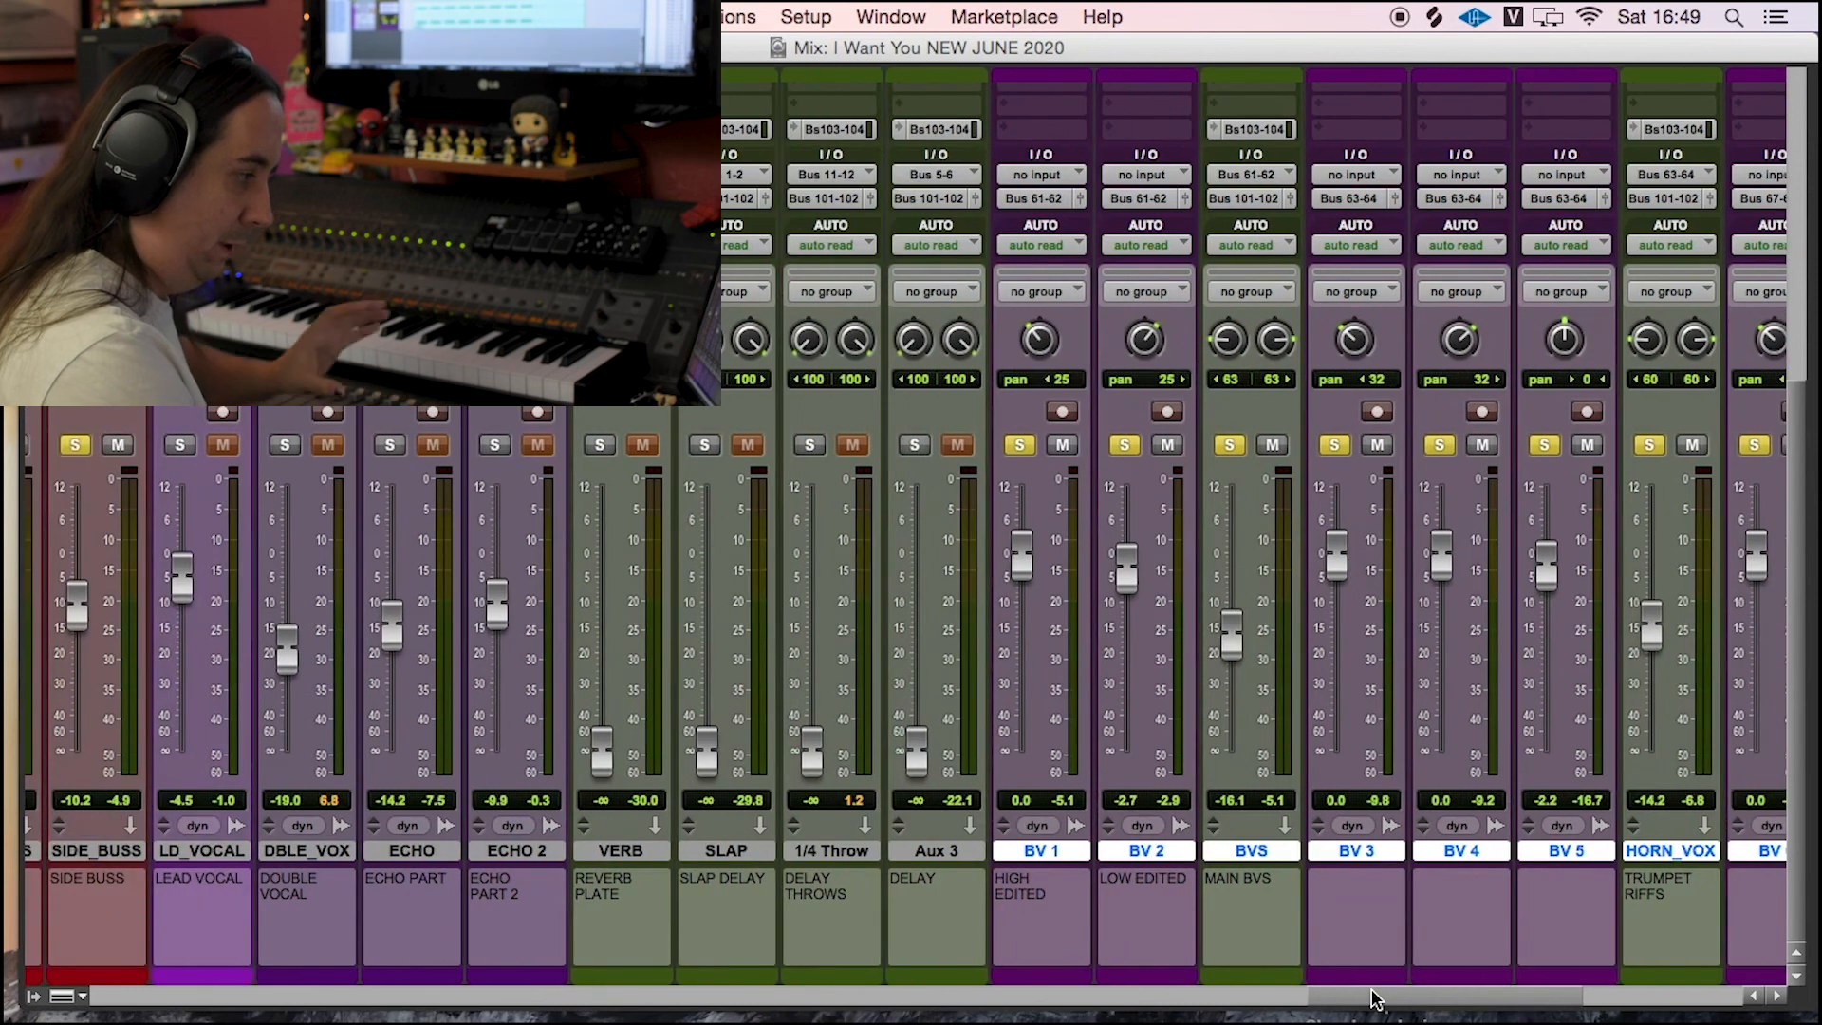
pyautogui.moveTo(1373, 998); pyautogui.dragTo(537, 997)
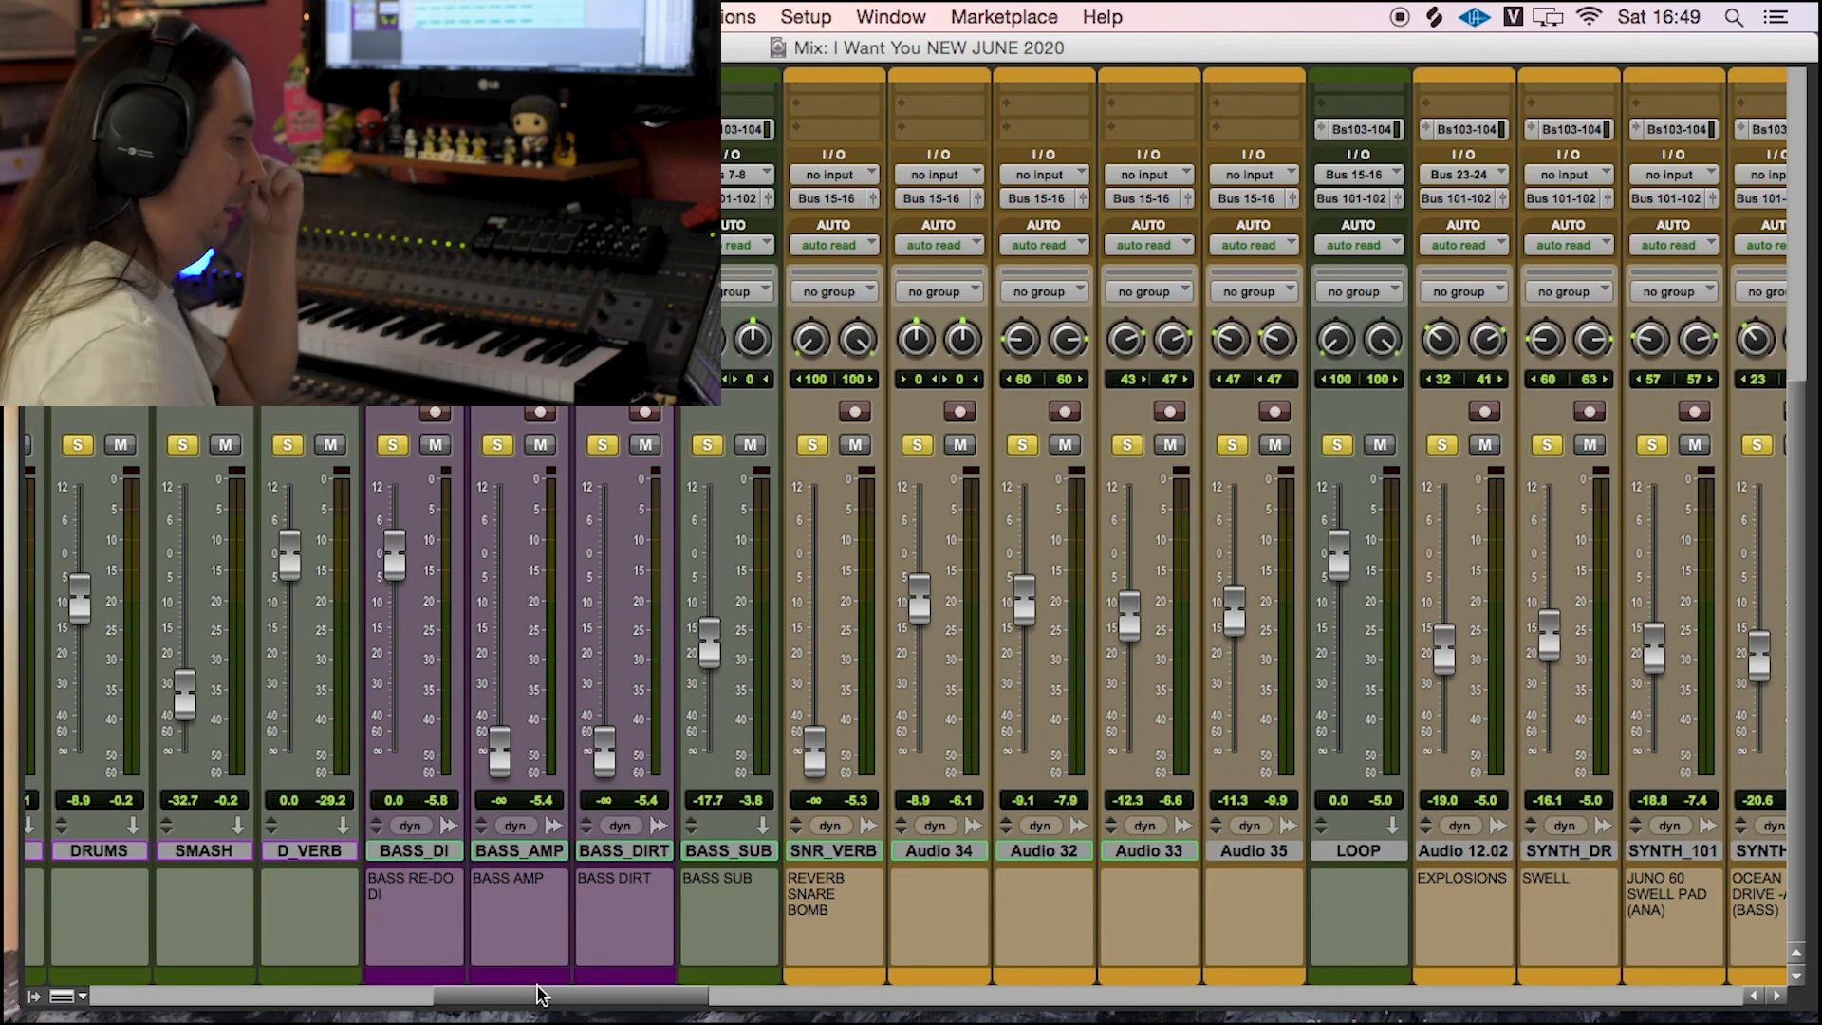
pyautogui.moveTo(576, 995); pyautogui.dragTo(981, 1002)
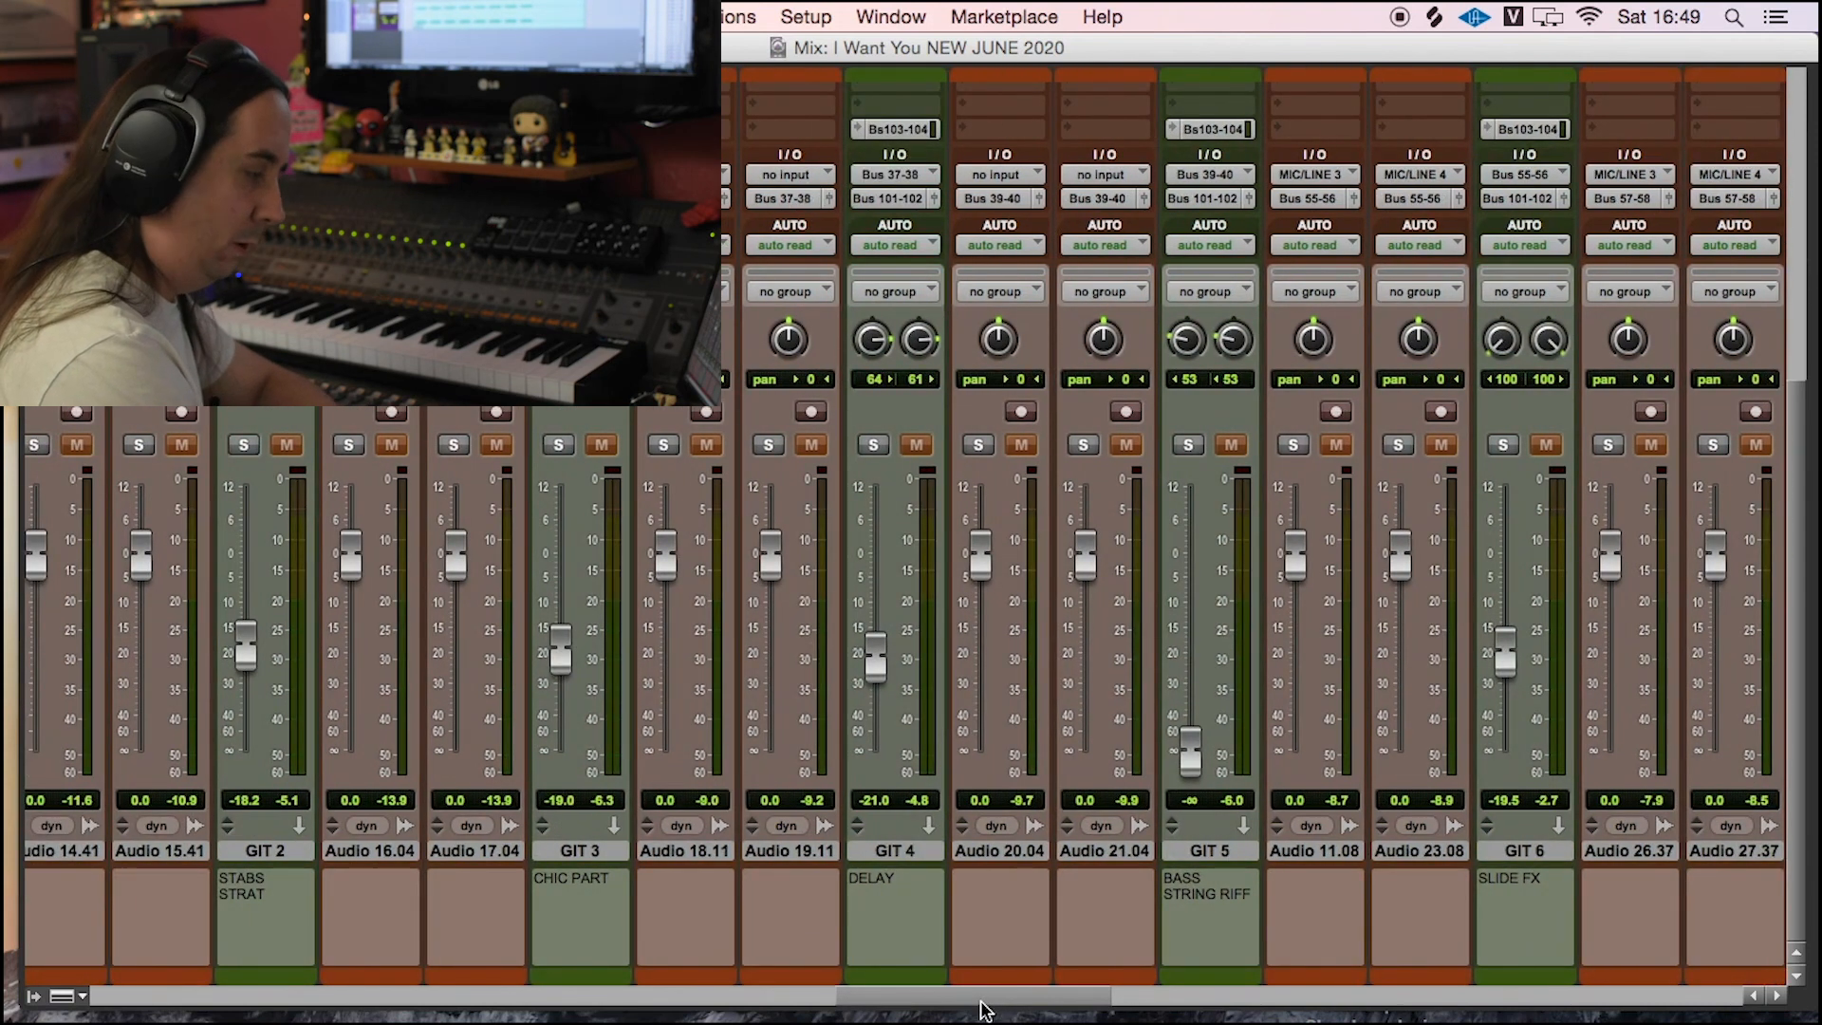
pyautogui.moveTo(981, 1002); pyautogui.dragTo(1018, 1002)
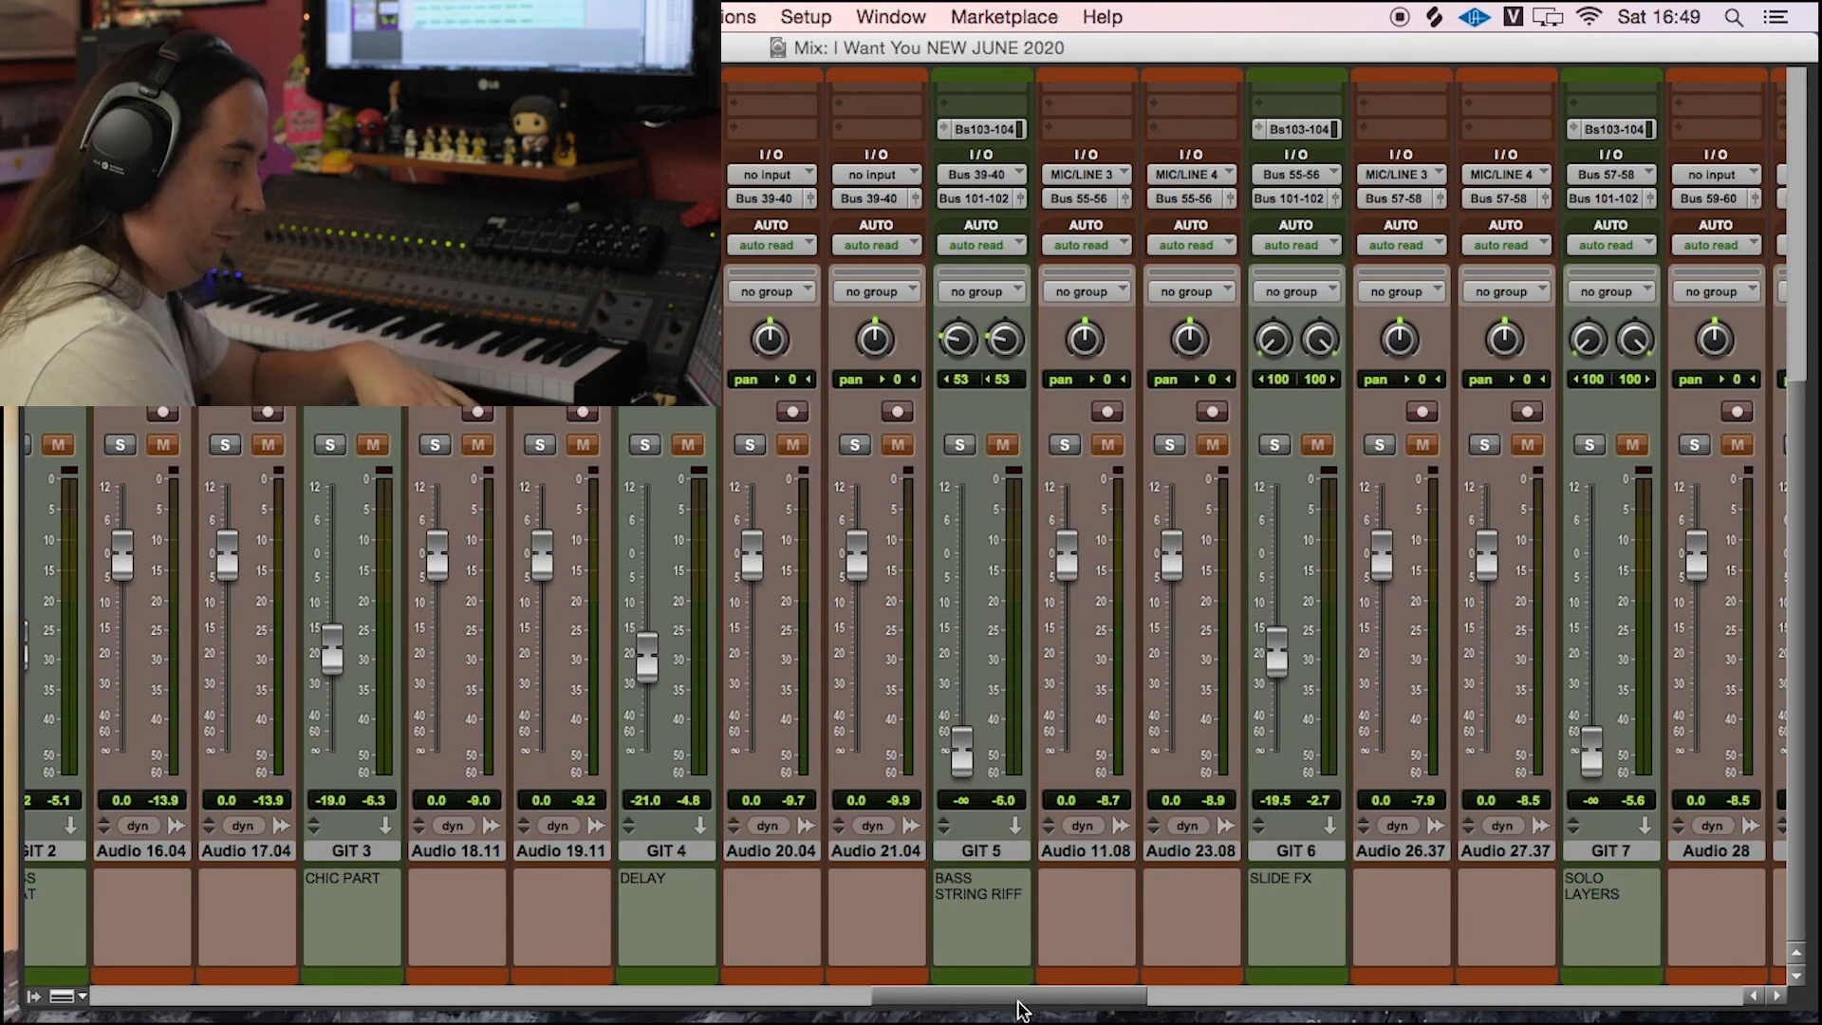
pyautogui.moveTo(1018, 1005); pyautogui.dragTo(1034, 1003)
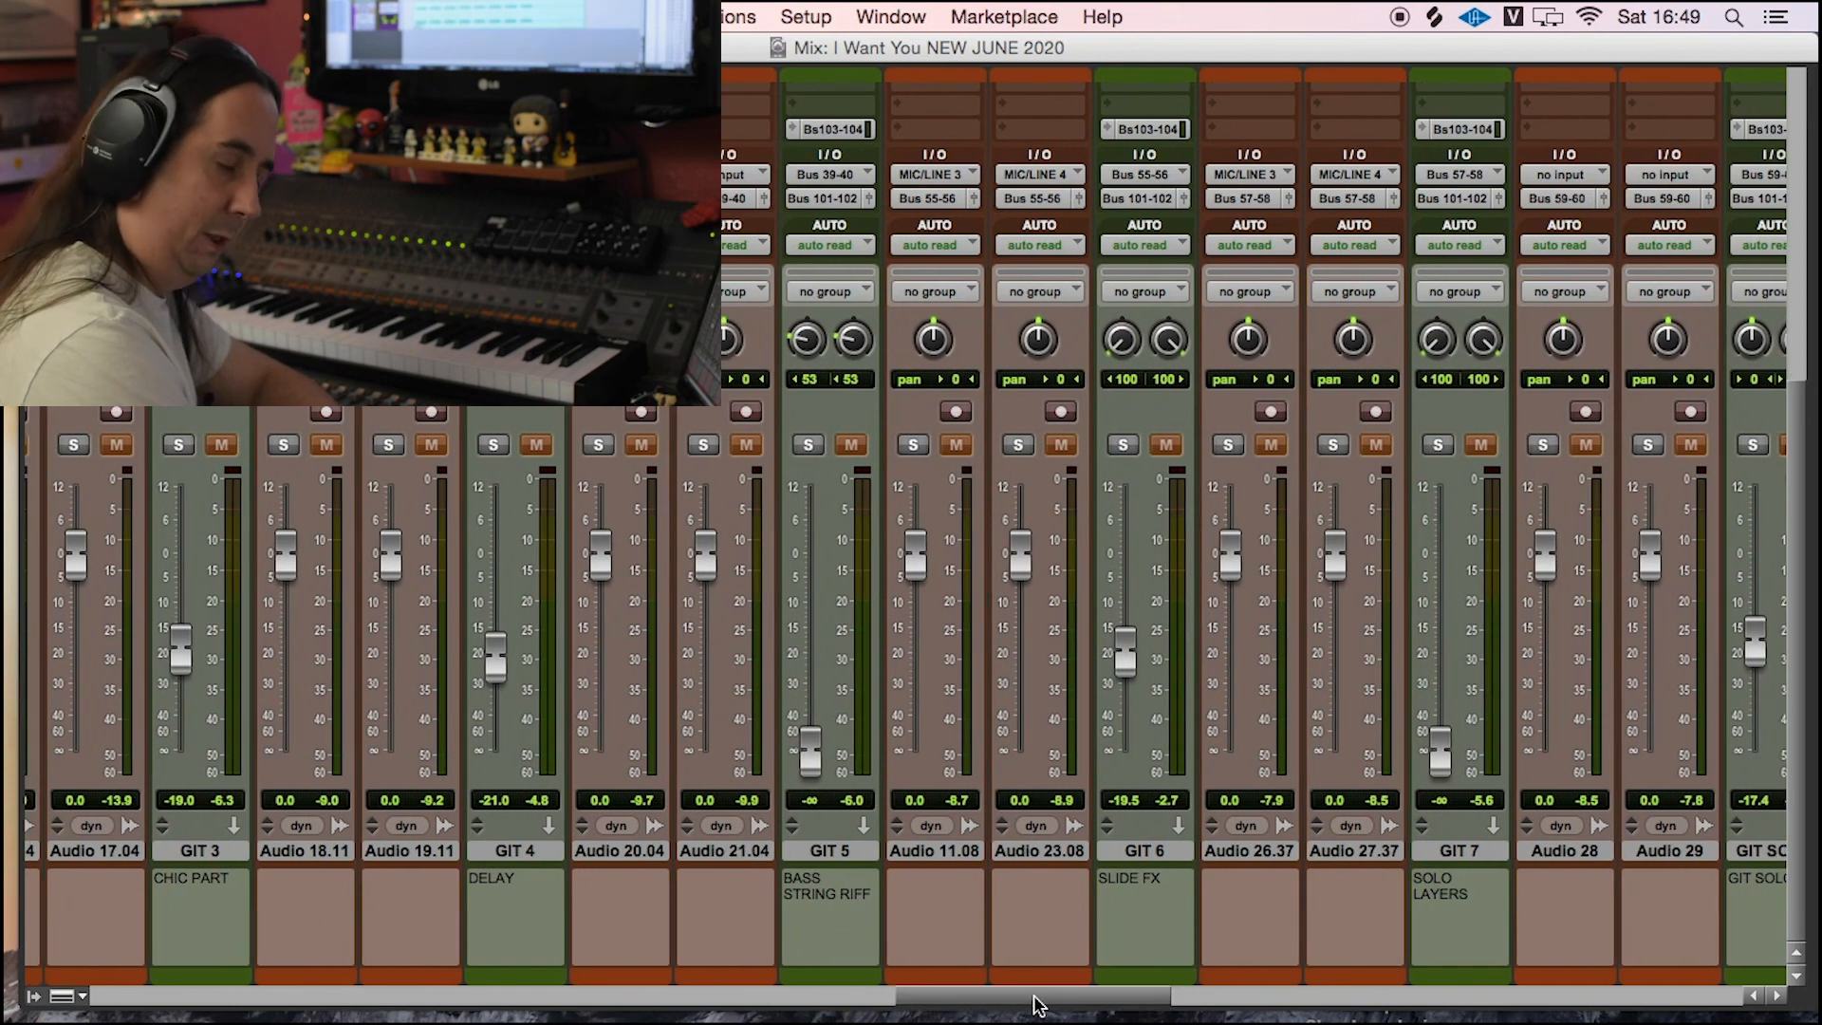